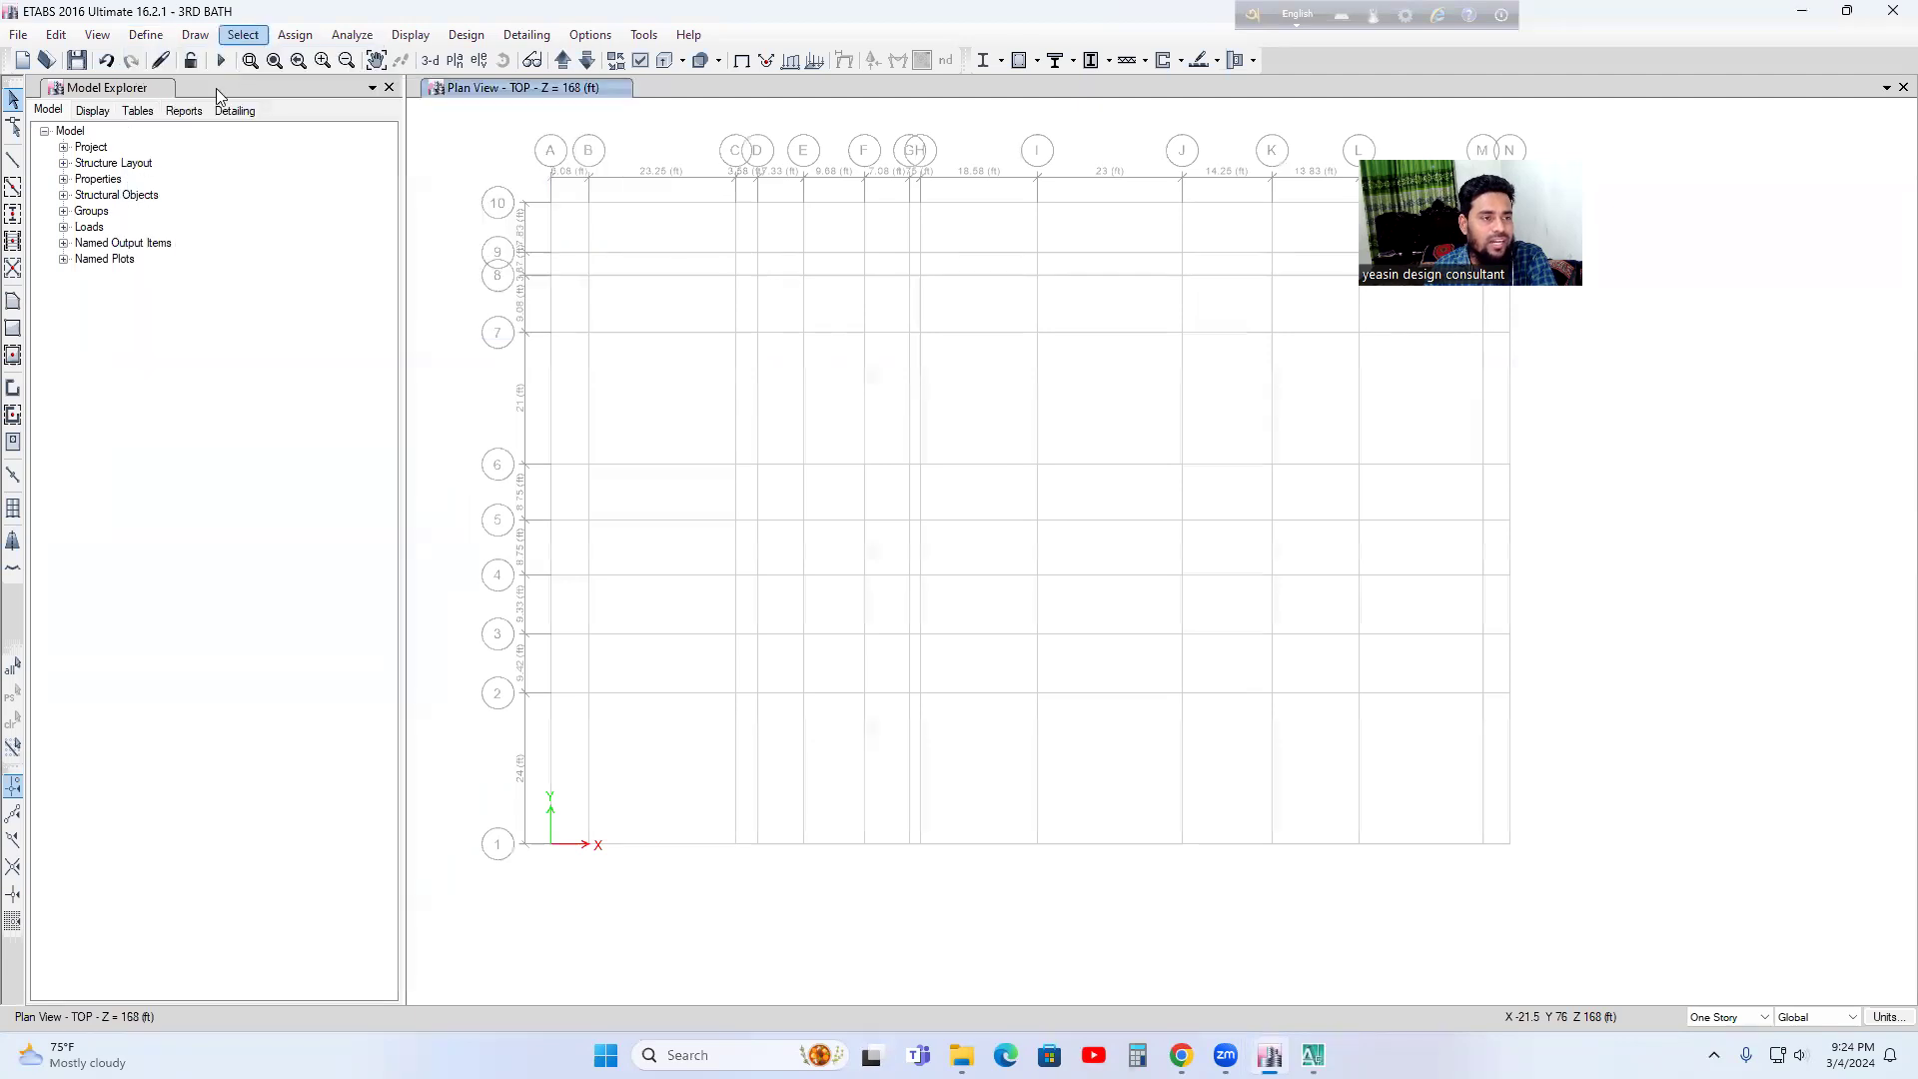
- Add a copy of the Slab1 property in the slab section definitions
click(136, 32)
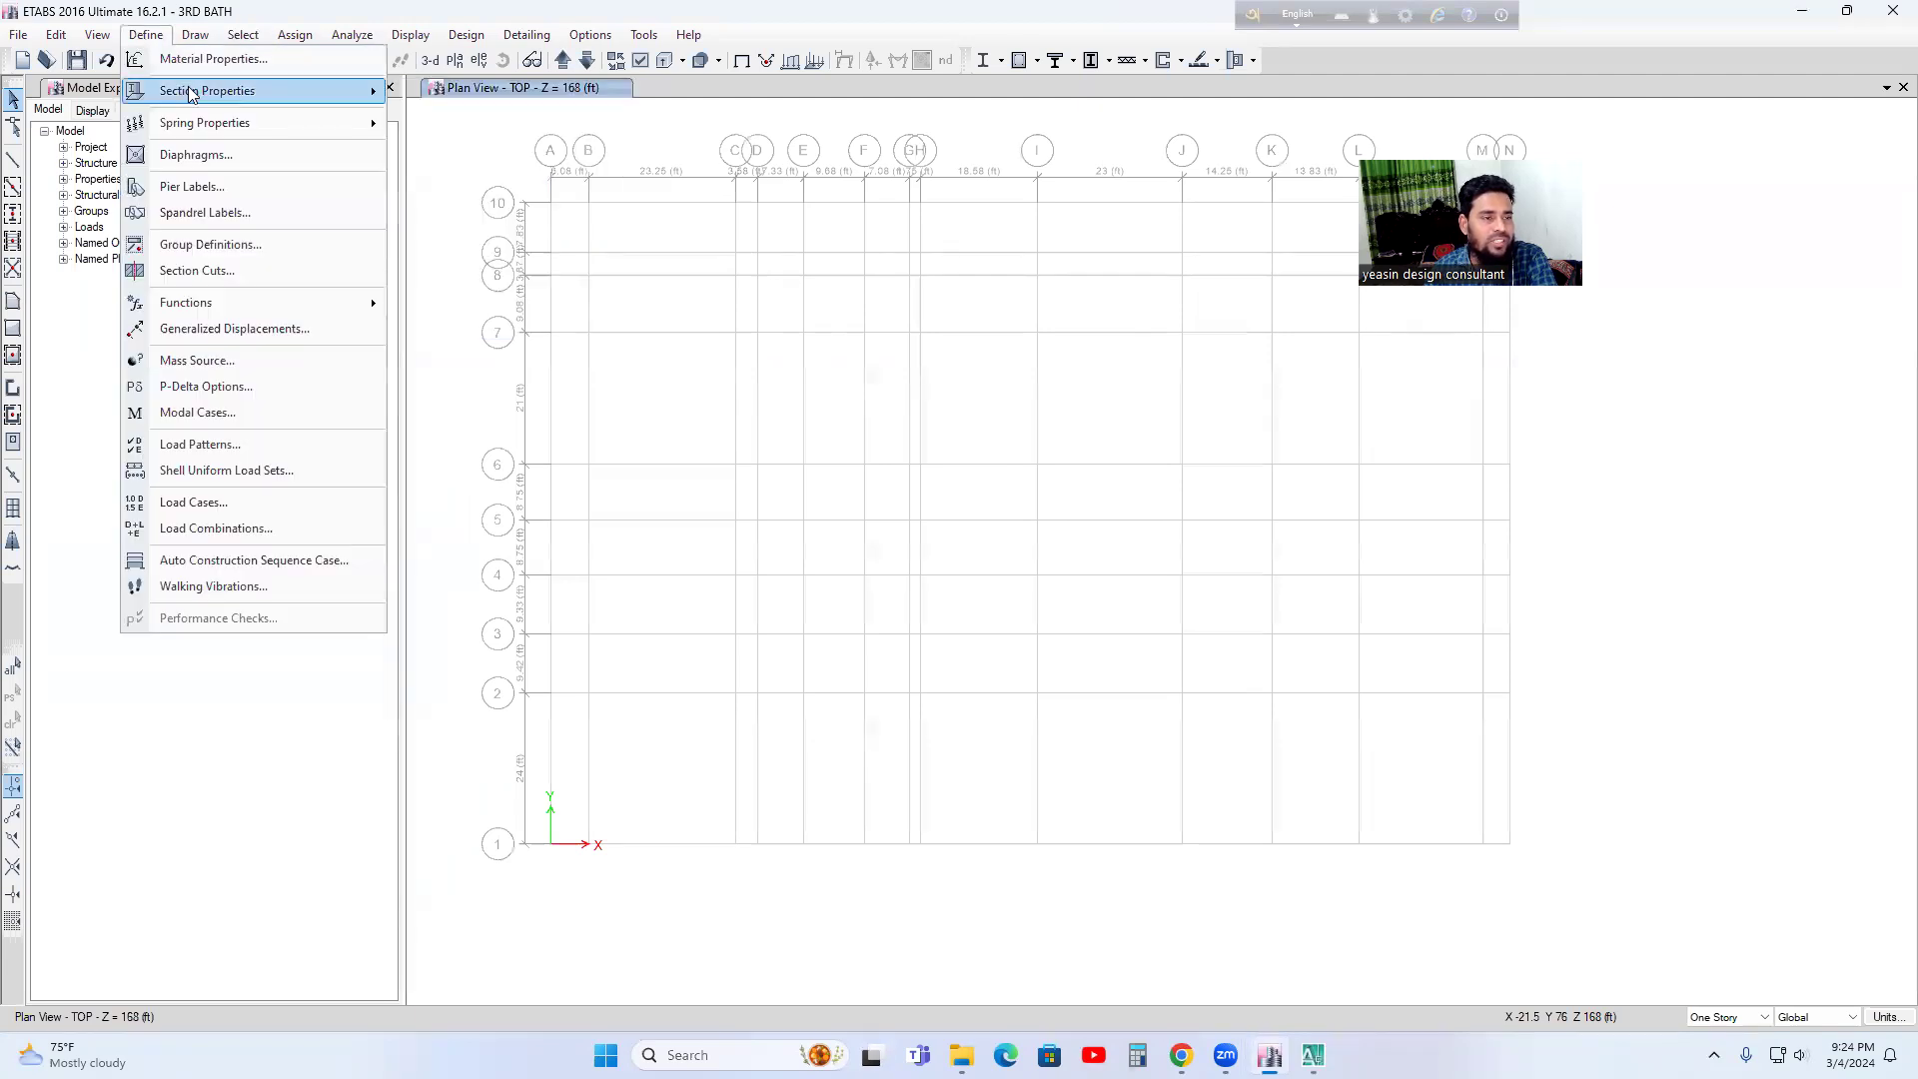
mouse_move(200, 92)
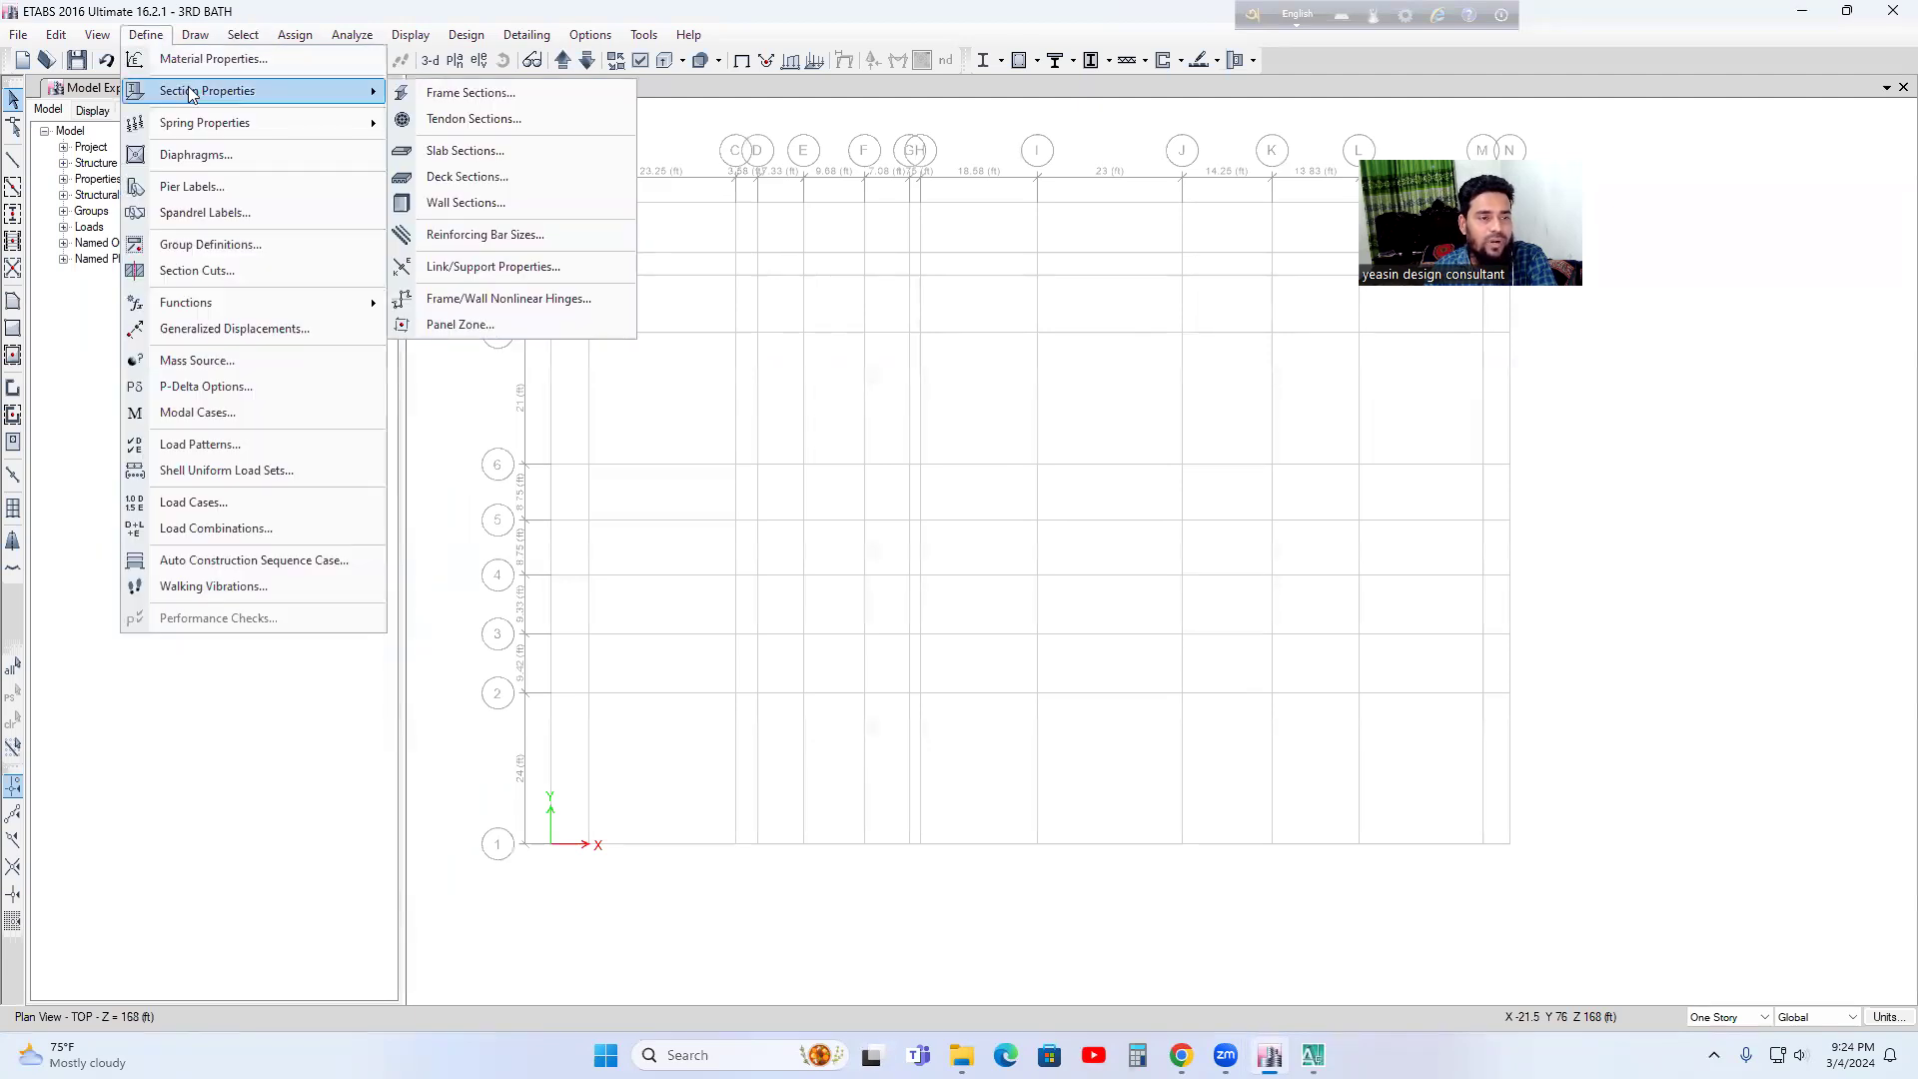
click(482, 165)
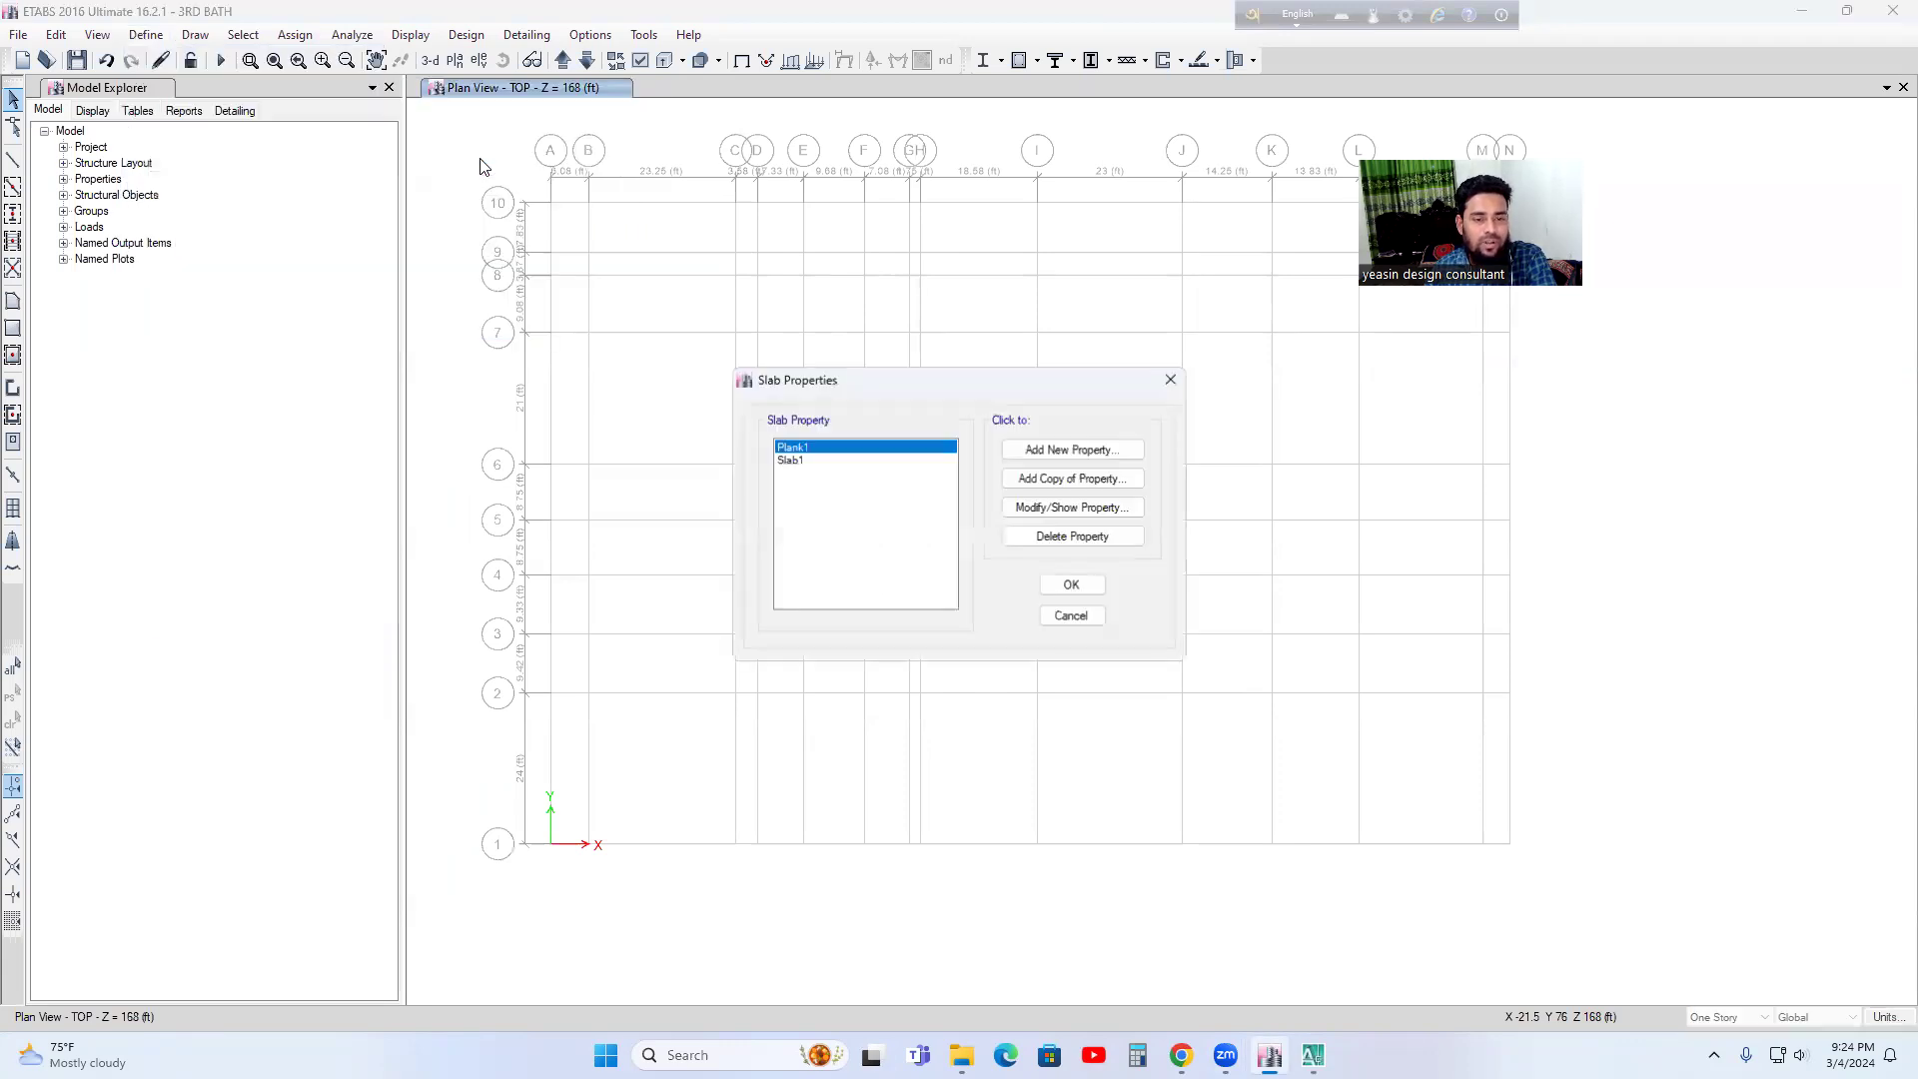
click(802, 460)
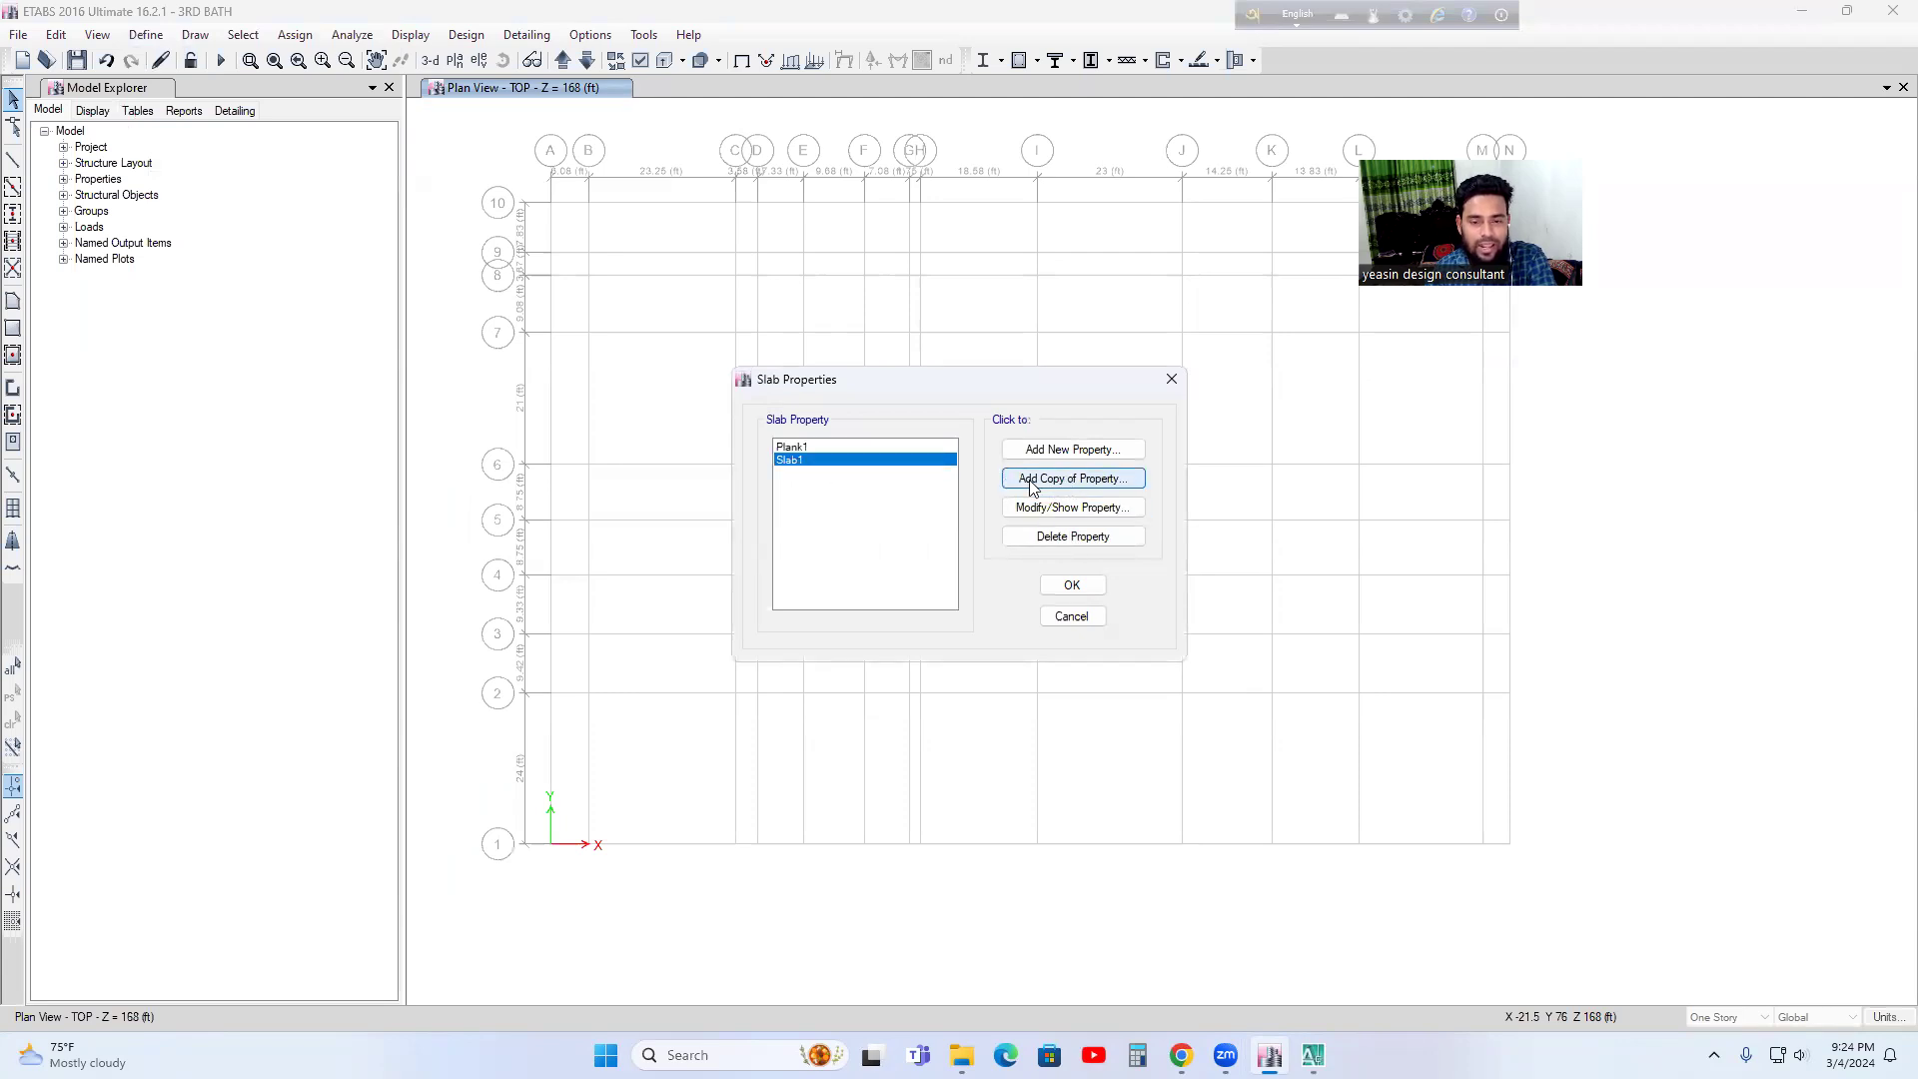
click(1094, 482)
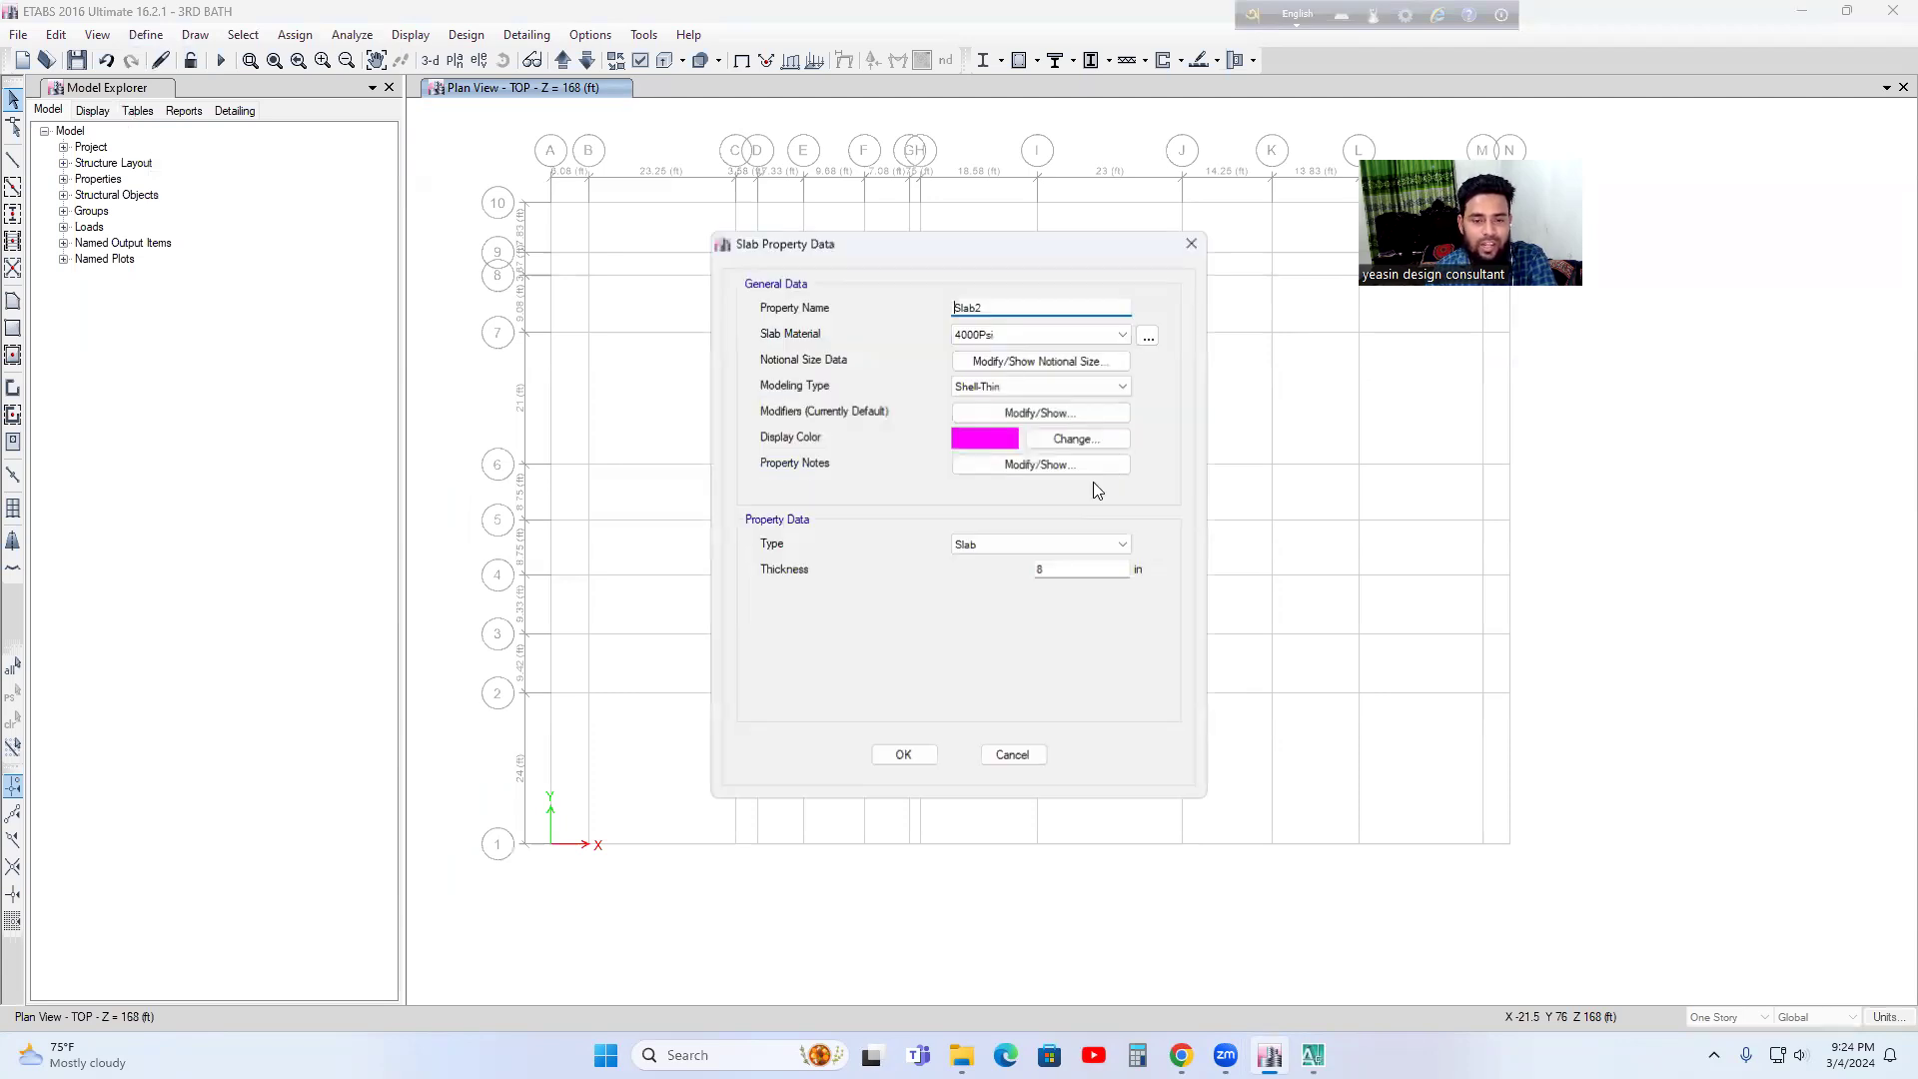
- Replace the copied slab property's name with SLAB=
click(989, 305)
key(BackSpace)
key(BackSpace)
key(BackSpace)
key(BackSpace)
text(SLAB=)
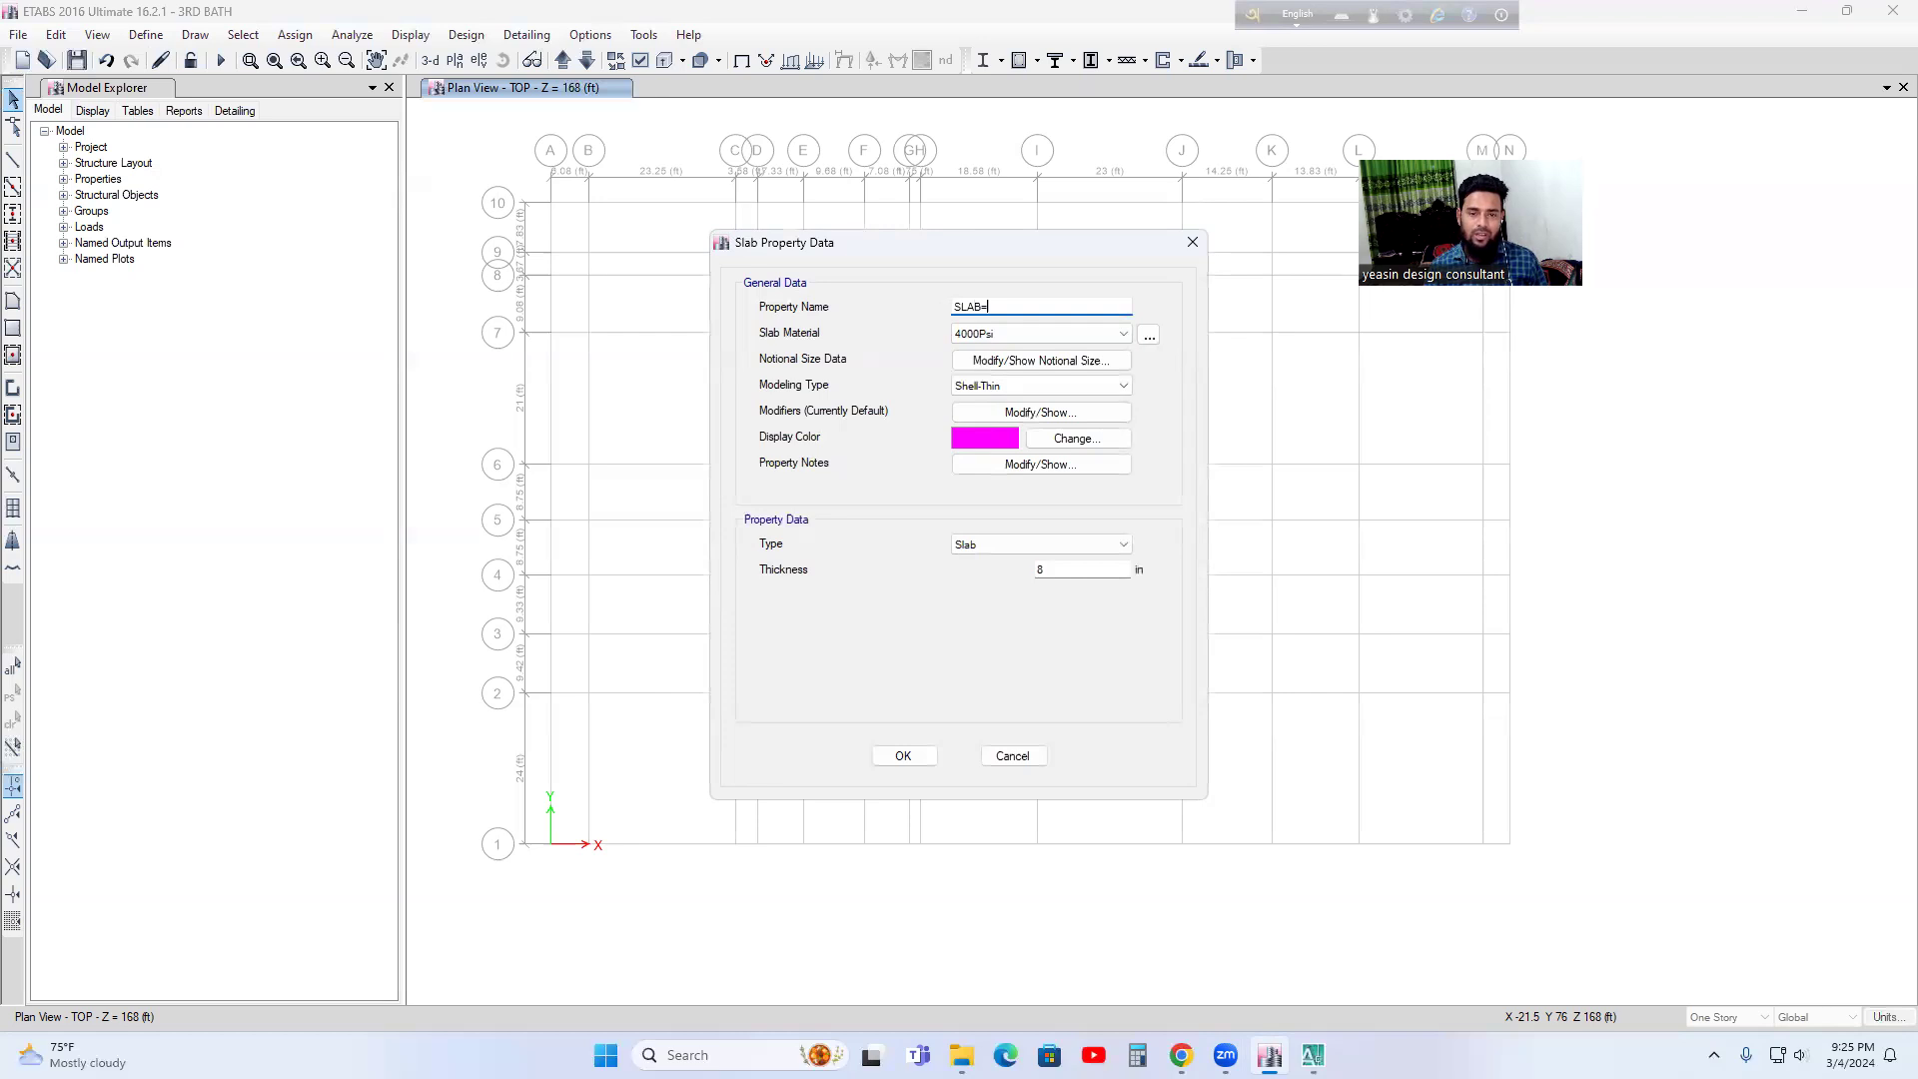
- Switch to the AutoCAD column layout and dimension the vertical clear span between the grid C columns at grids 2 and 5
mouse_move(1312, 1055)
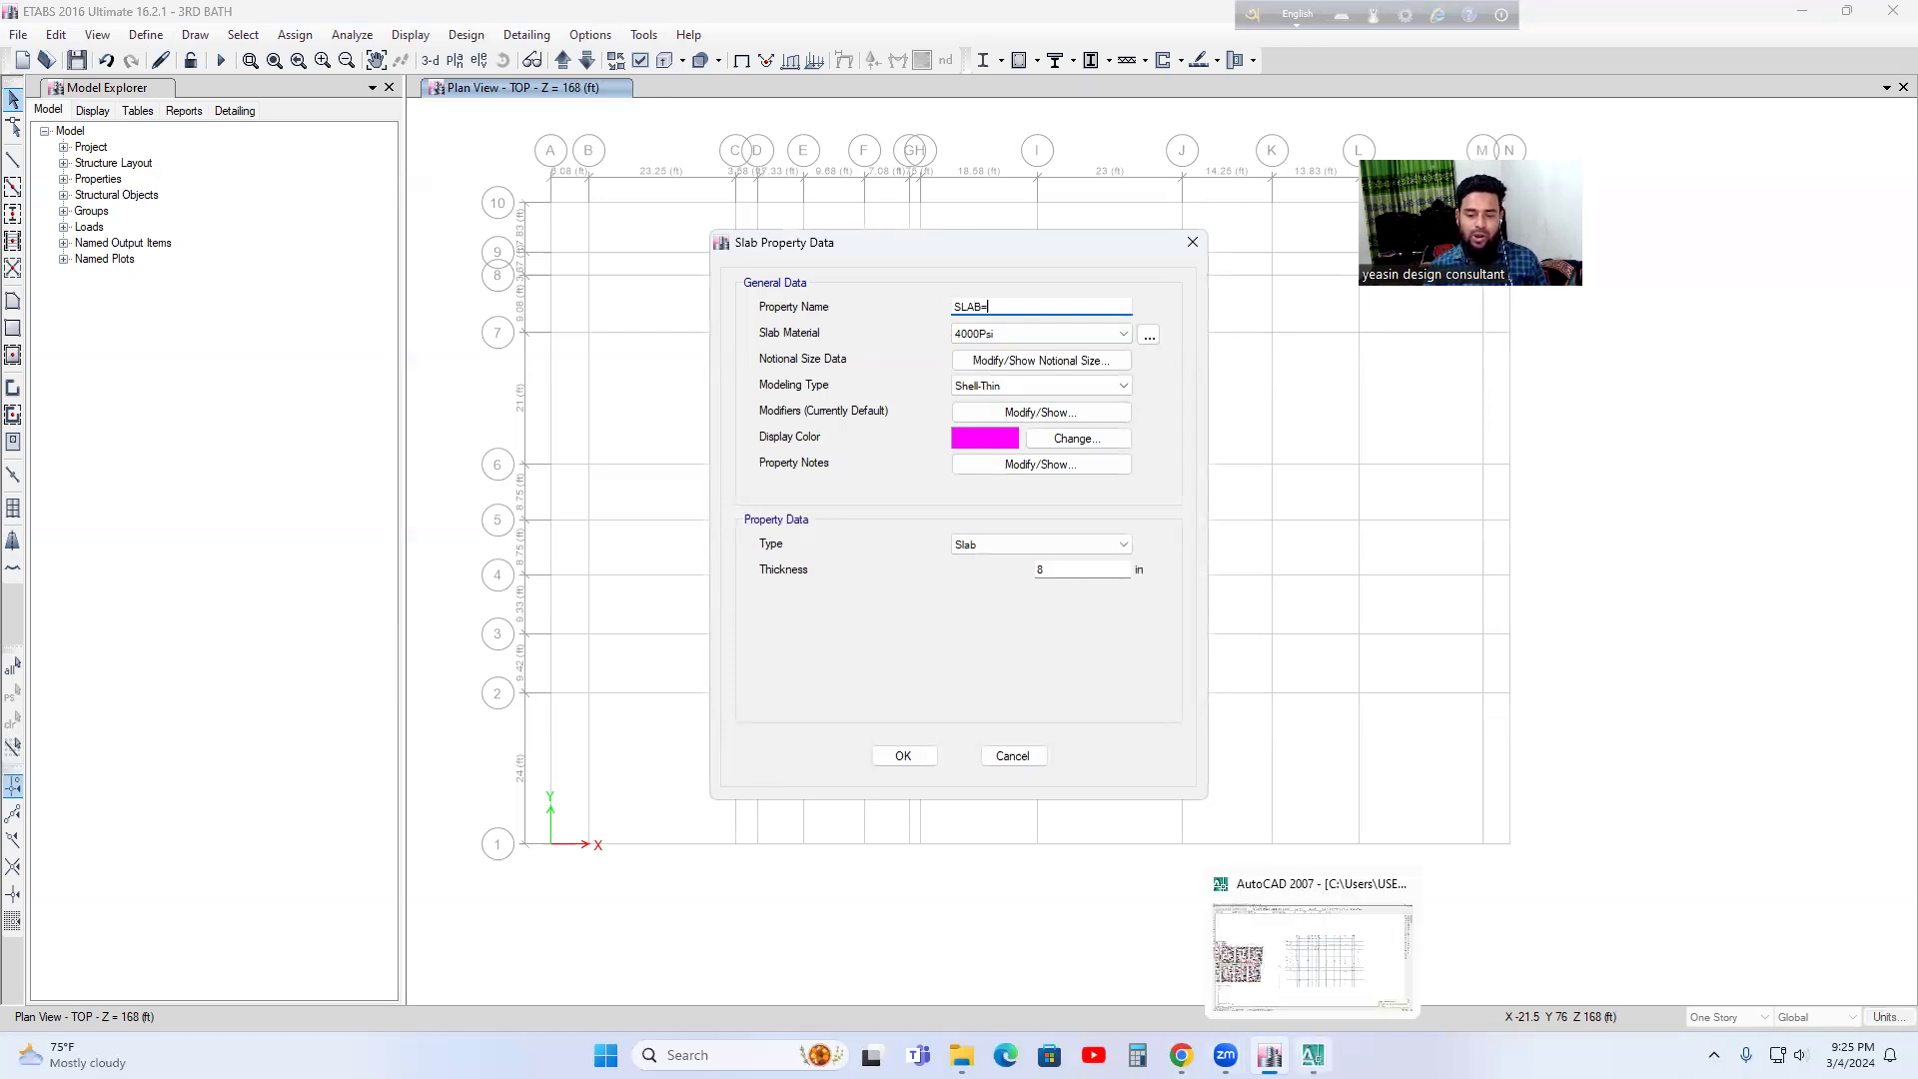
click(1312, 958)
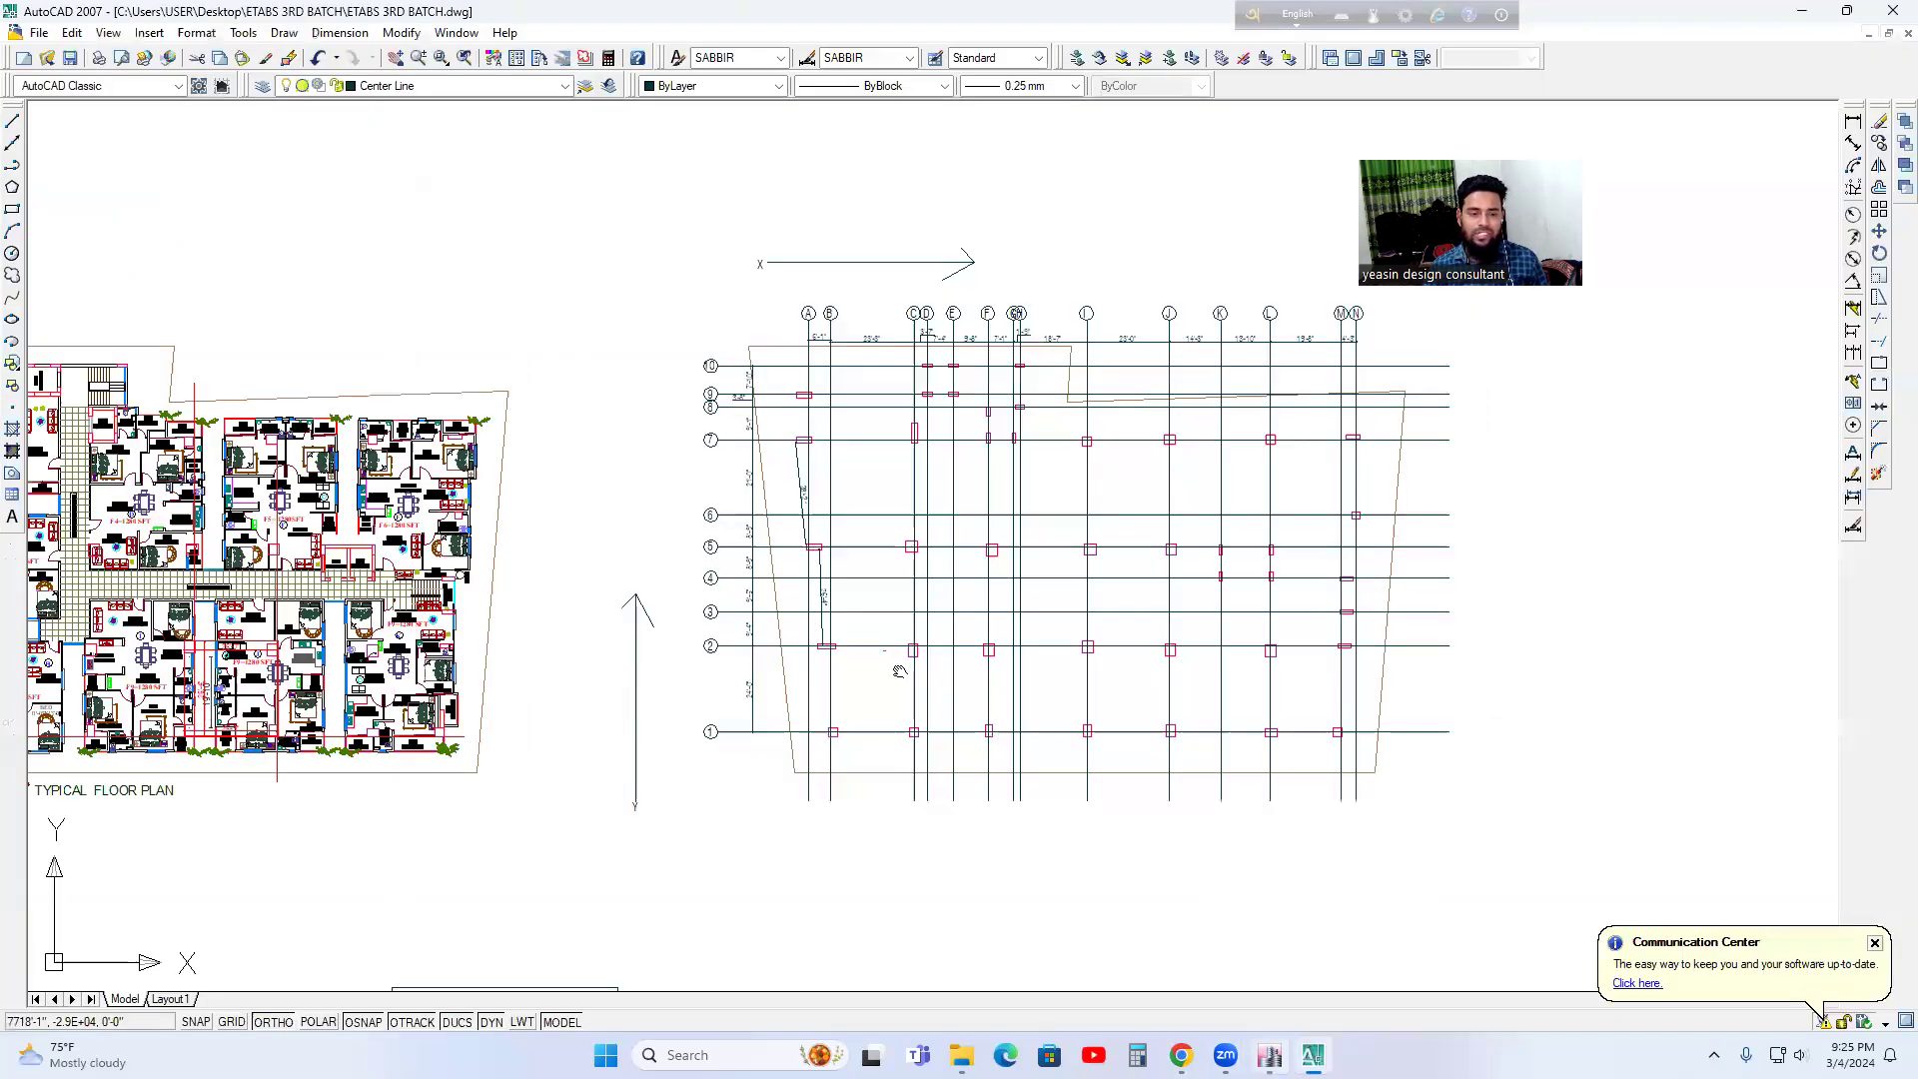
scroll(863, 605, up, 3)
click(1853, 121)
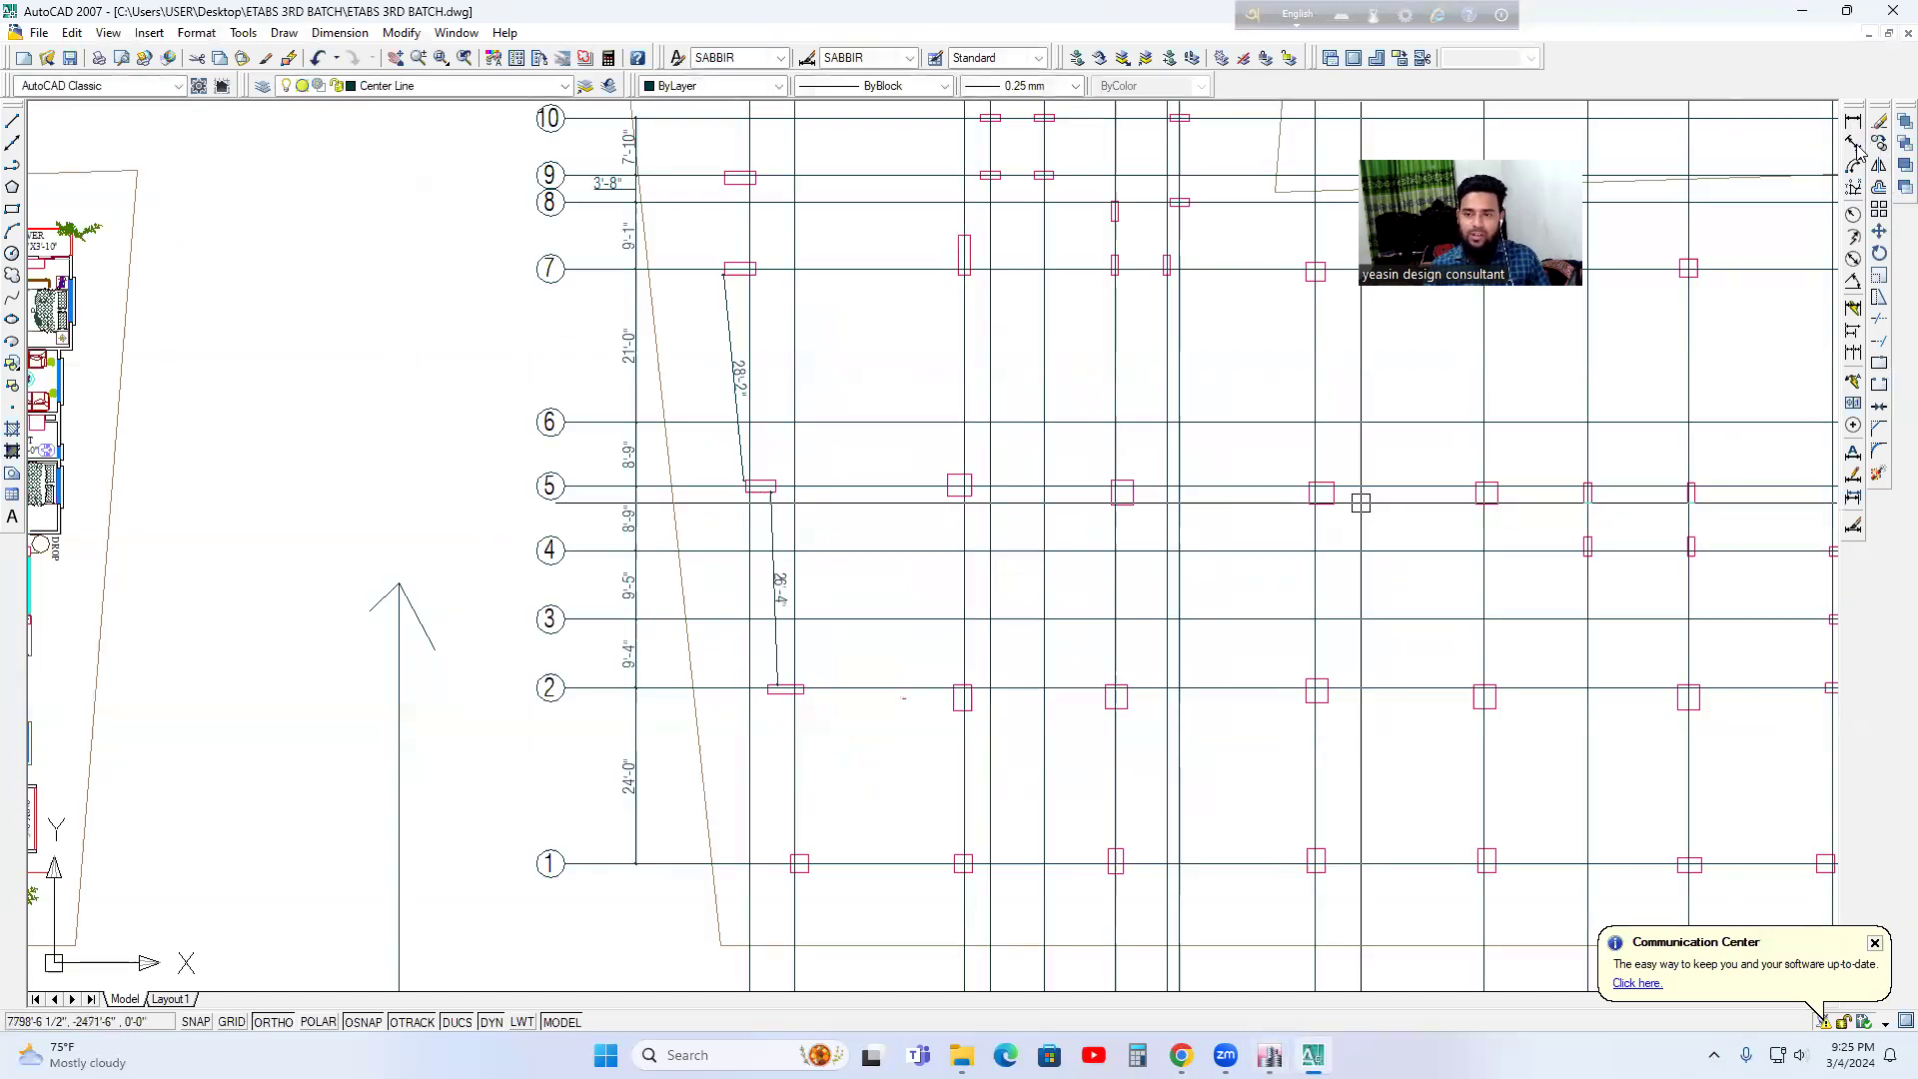
scroll(964, 685, up, 3)
click(964, 699)
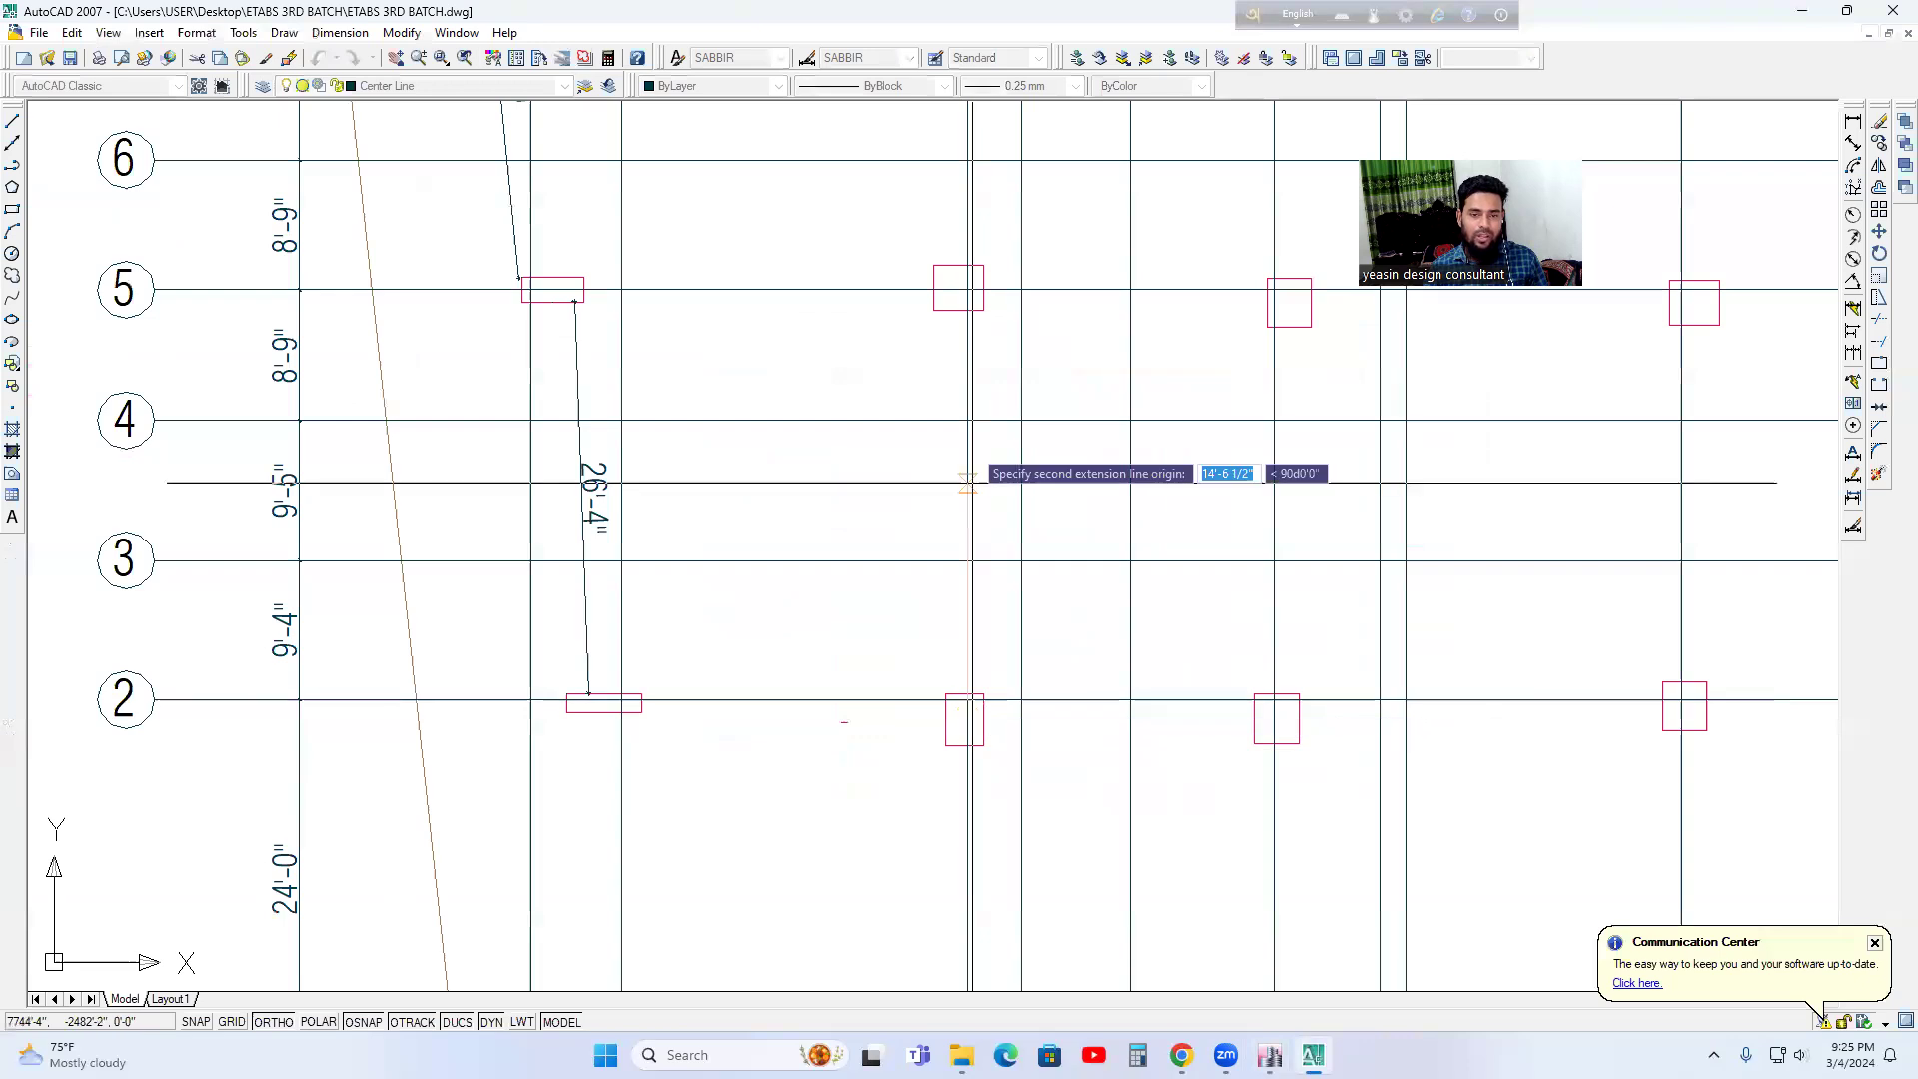
click(962, 311)
click(907, 420)
key(Return)
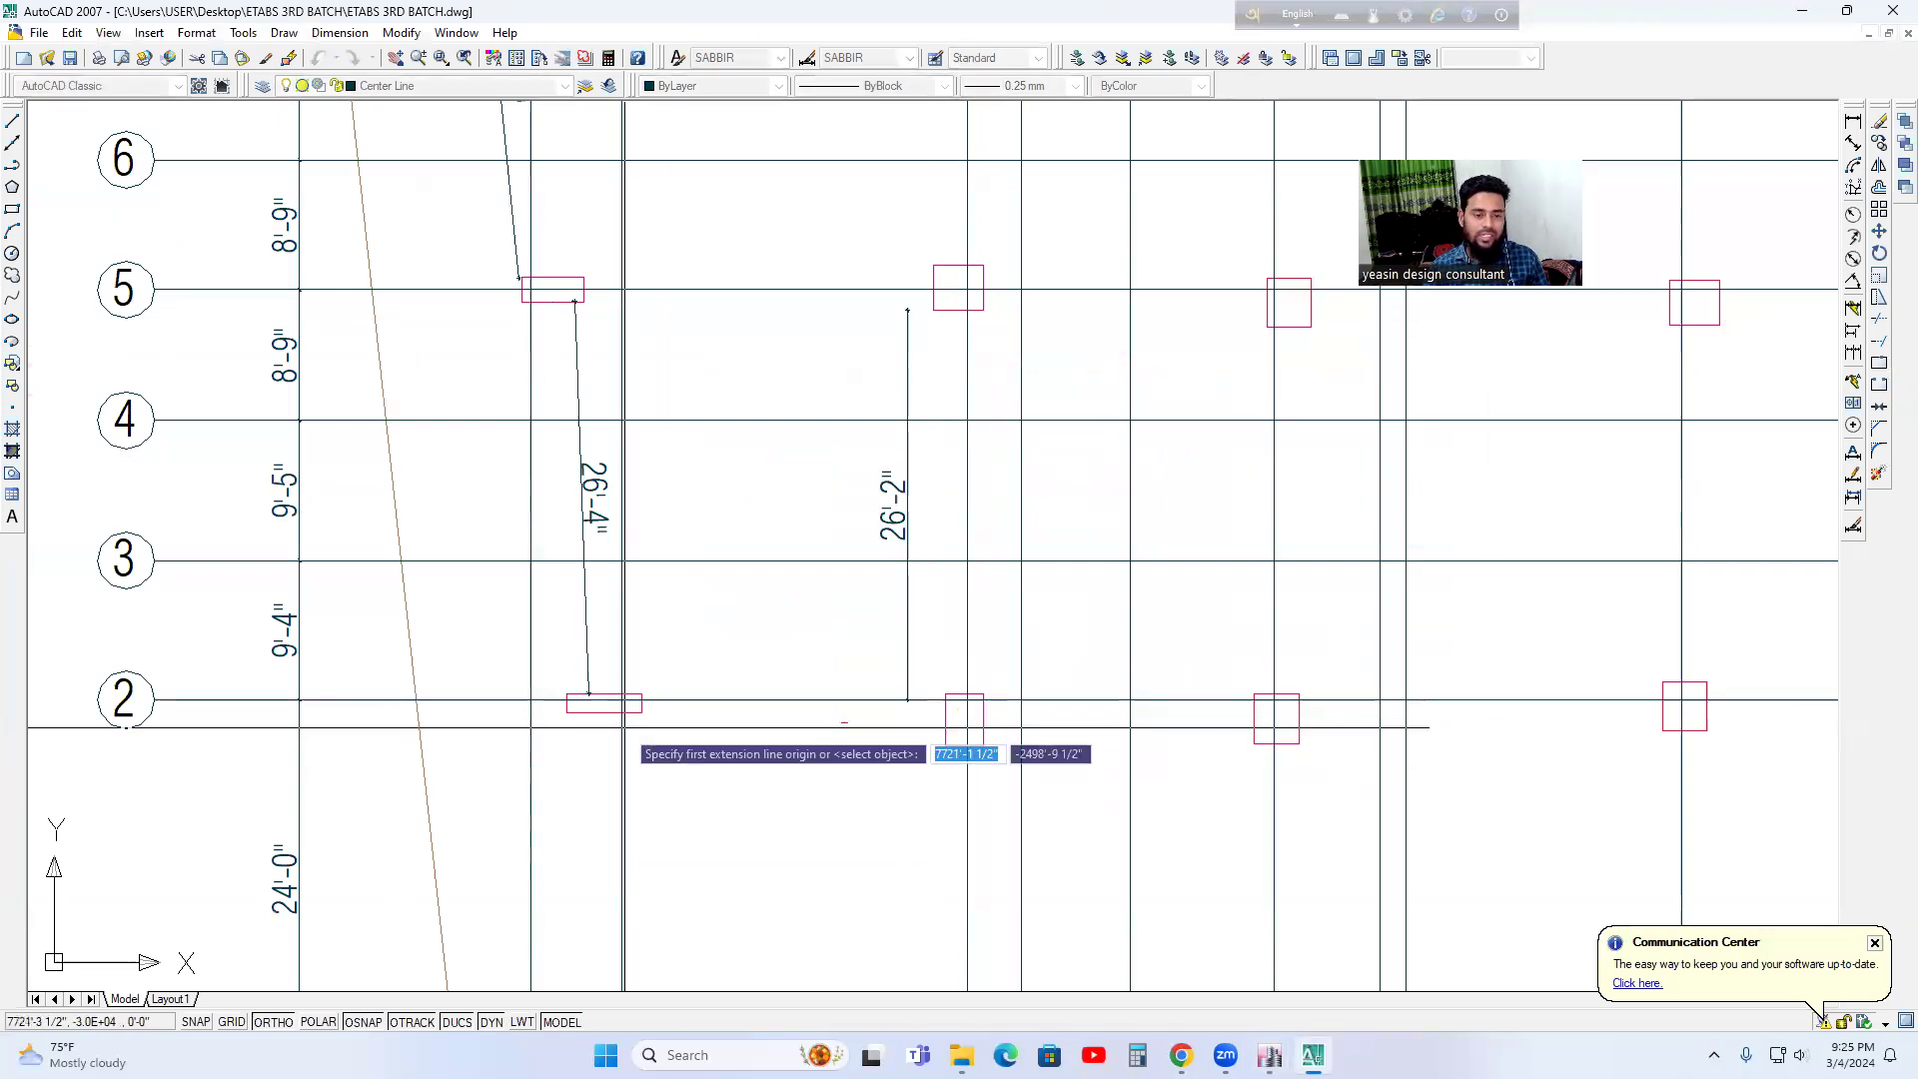
- Add an aligned dimension for the clear span along grid 2 from the leftmost column to the grid C column
click(642, 702)
click(948, 712)
click(799, 627)
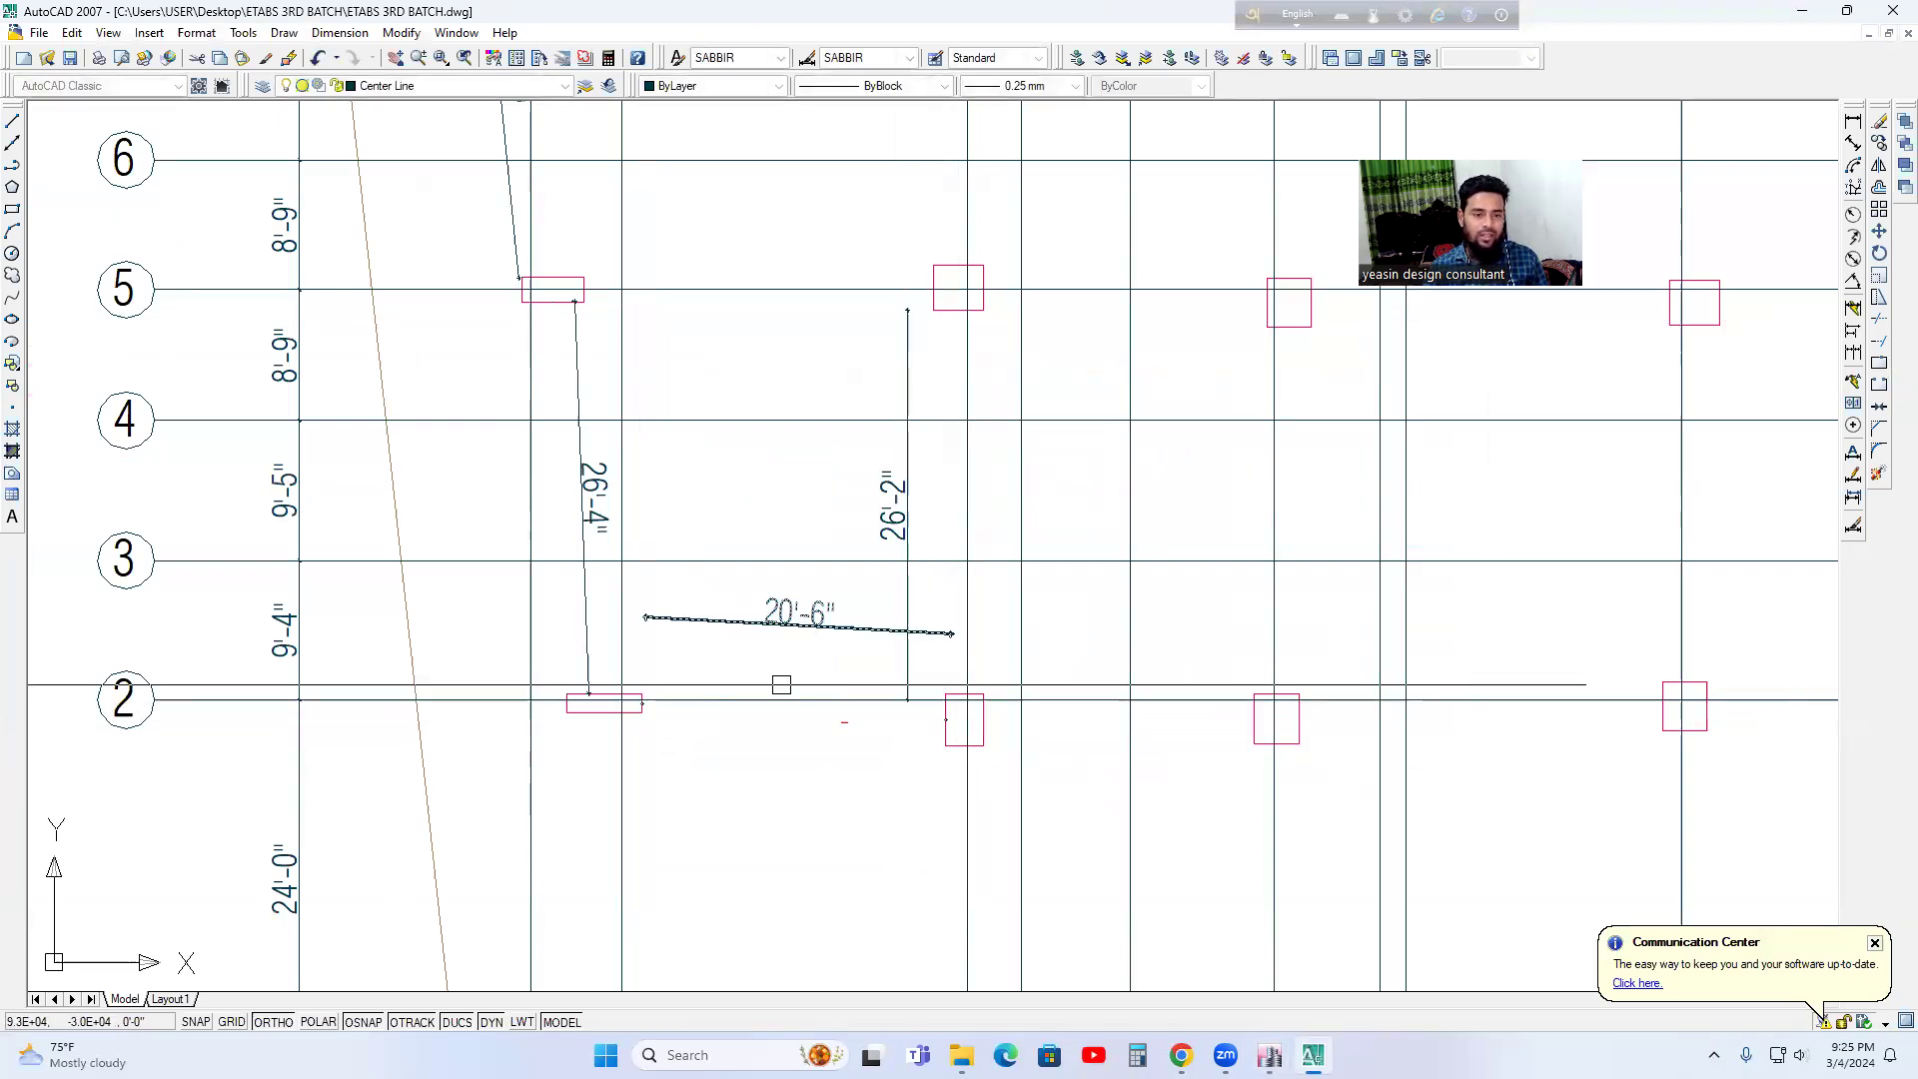
- Examine the dimensioned slab panel between grids 2 and 5 and compare it with the rest of the column layout and floor plan
middle_drag(780, 682, 793, 749)
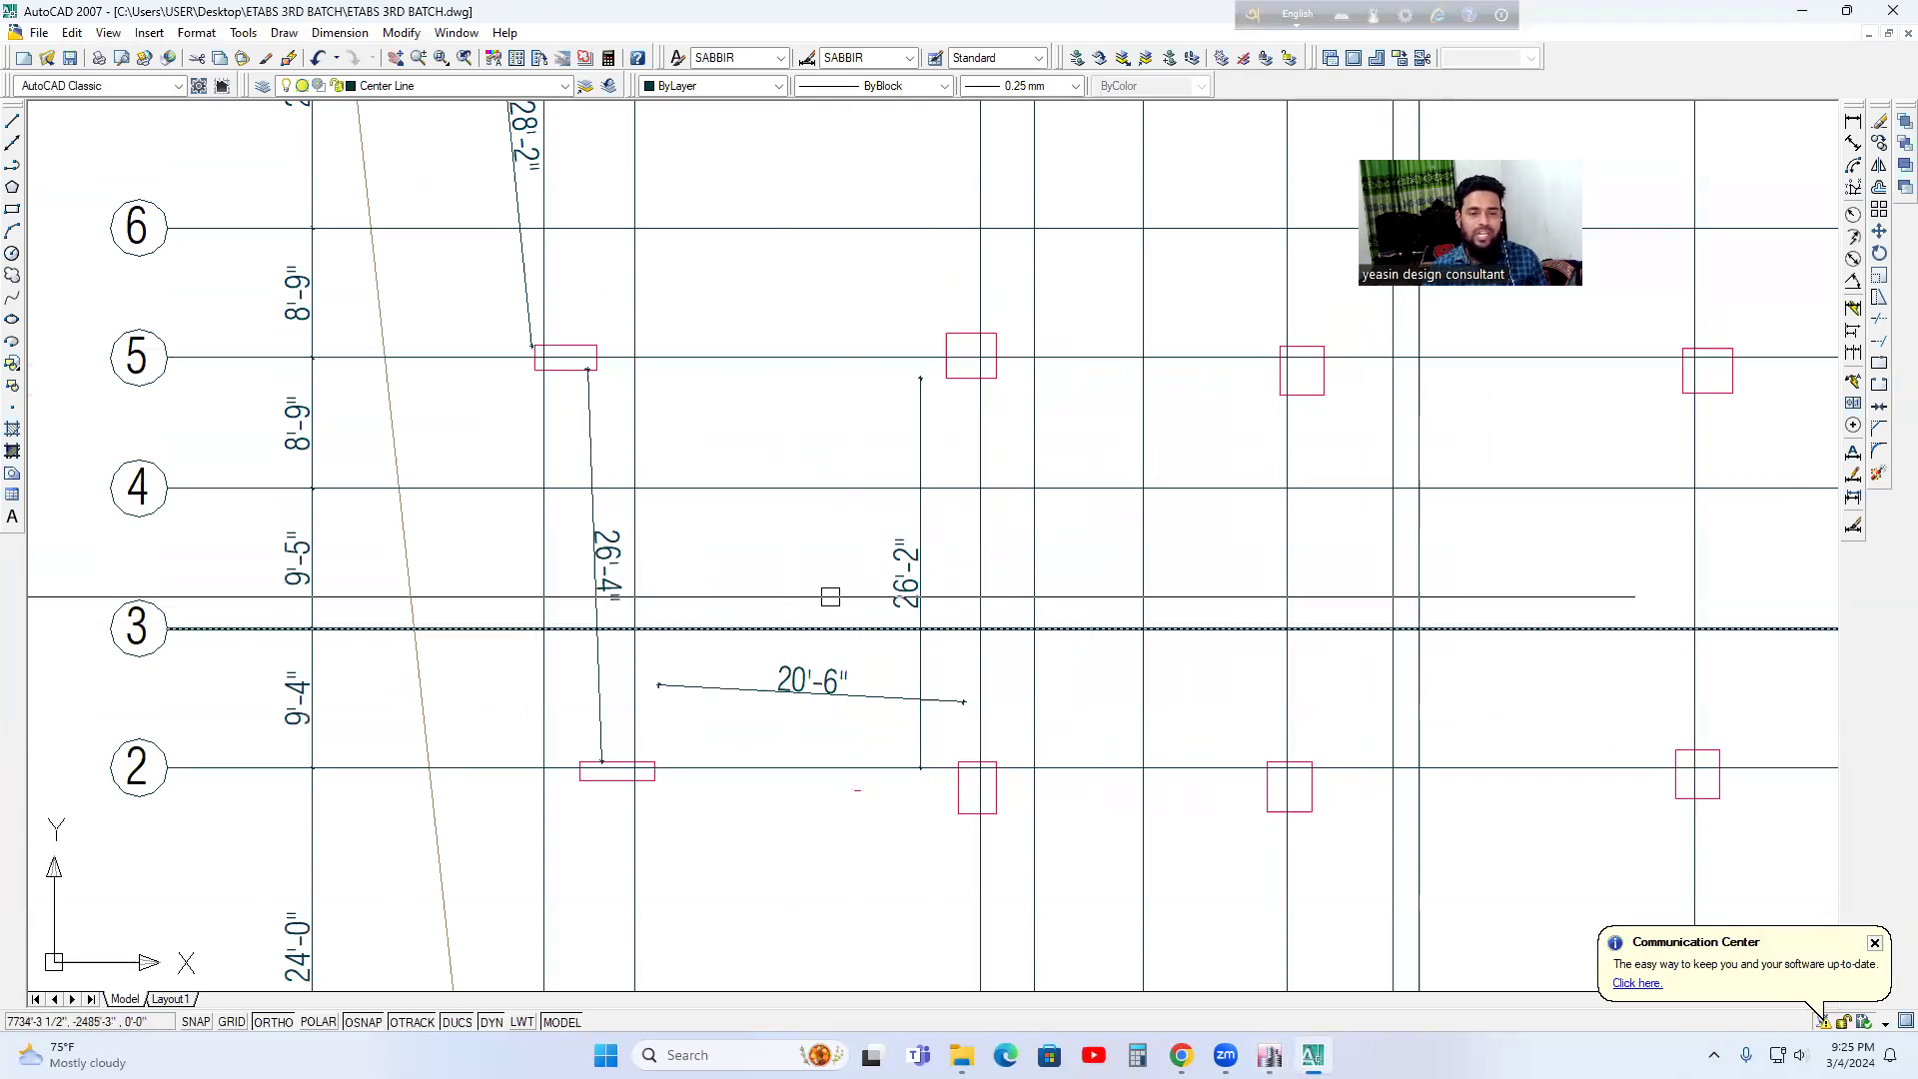
scroll(854, 615, down, 3)
scroll(795, 610, up, 2)
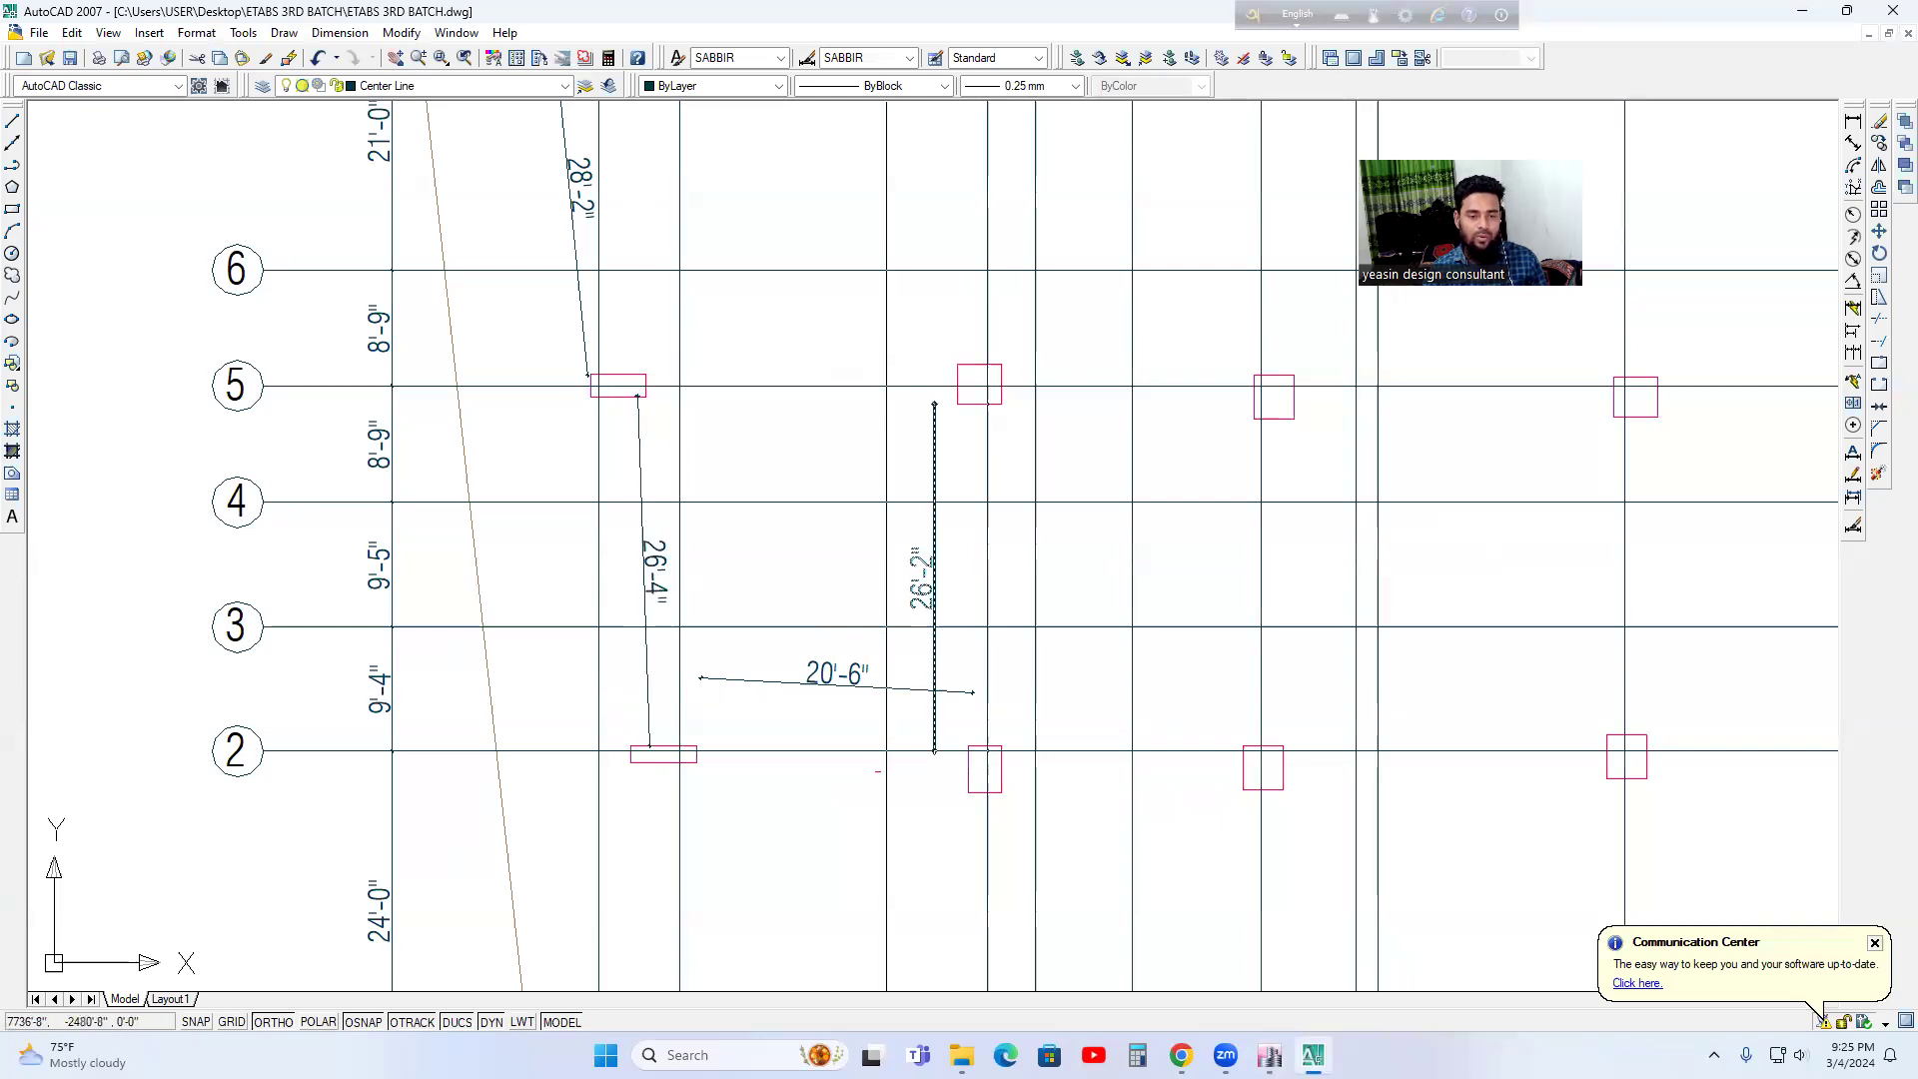
scroll(809, 640, down, 2)
scroll(815, 605, up, 1)
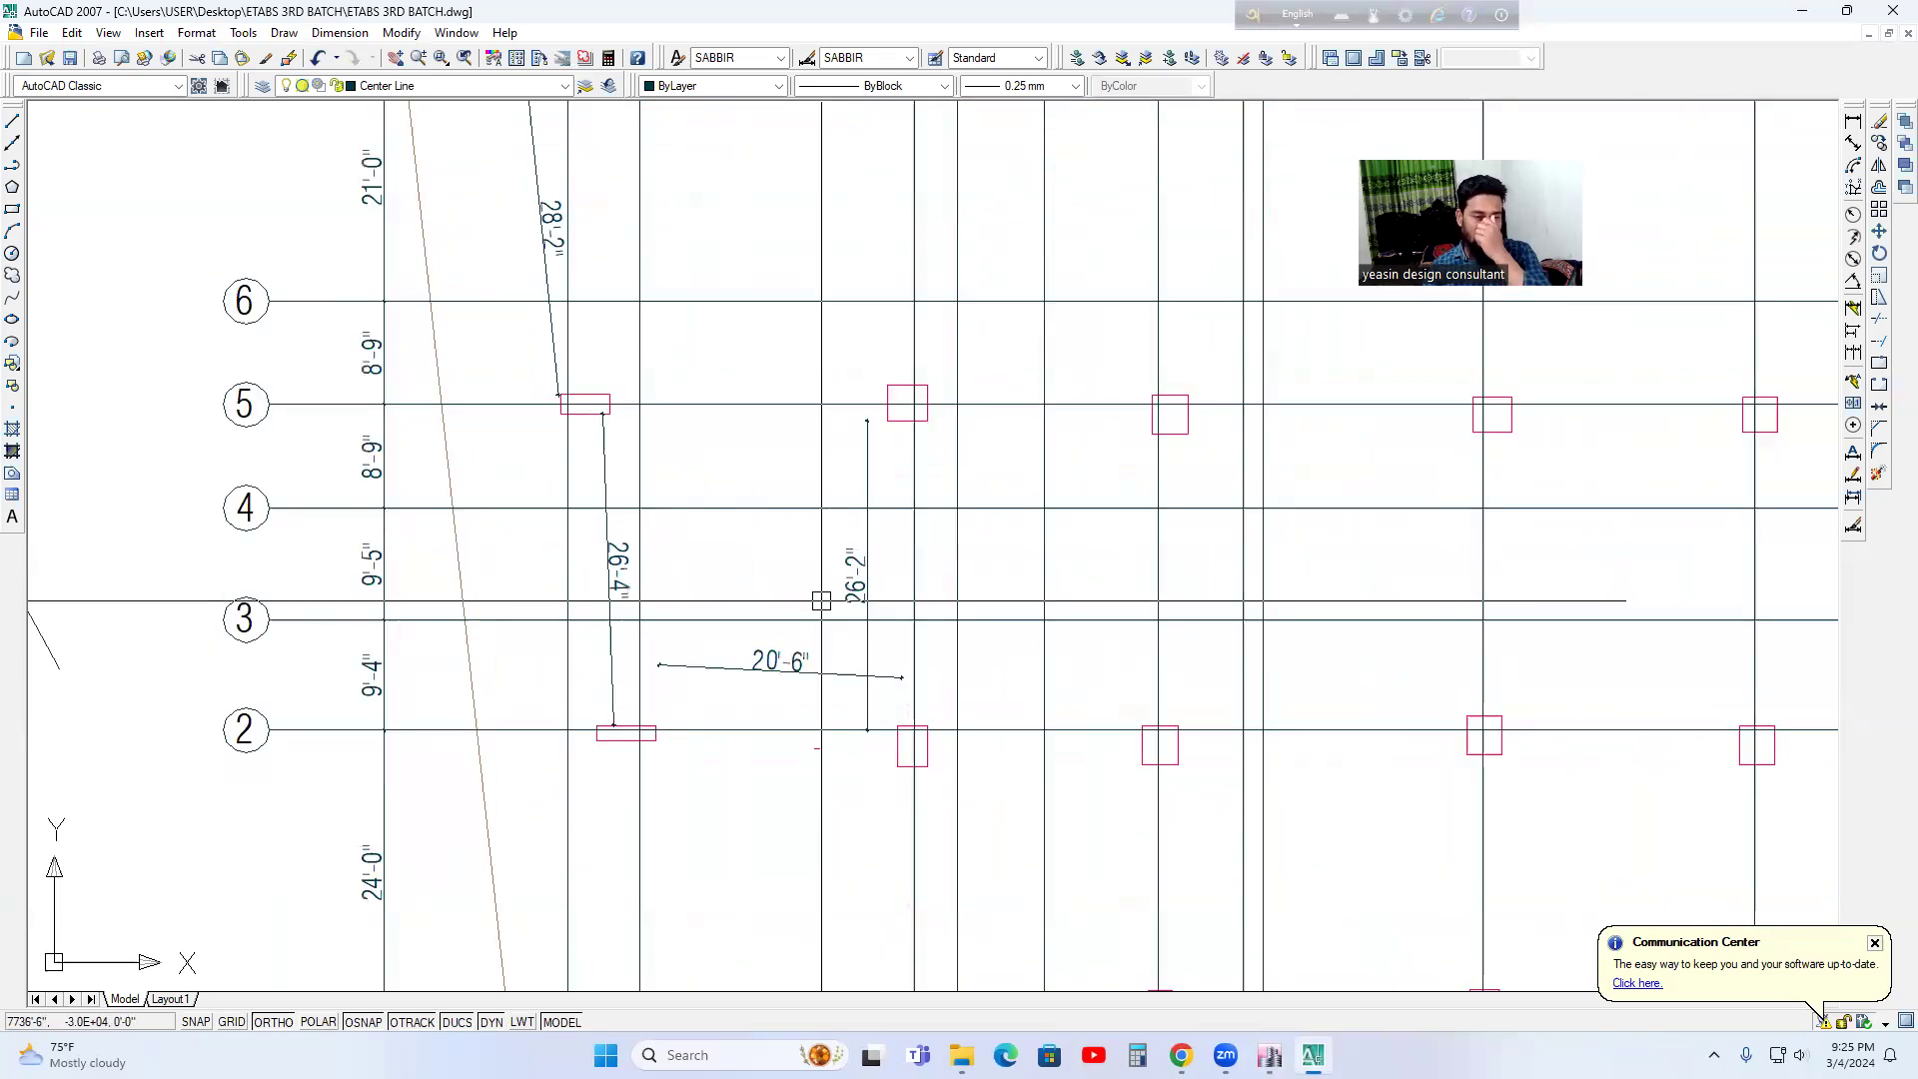
scroll(814, 605, down, 2)
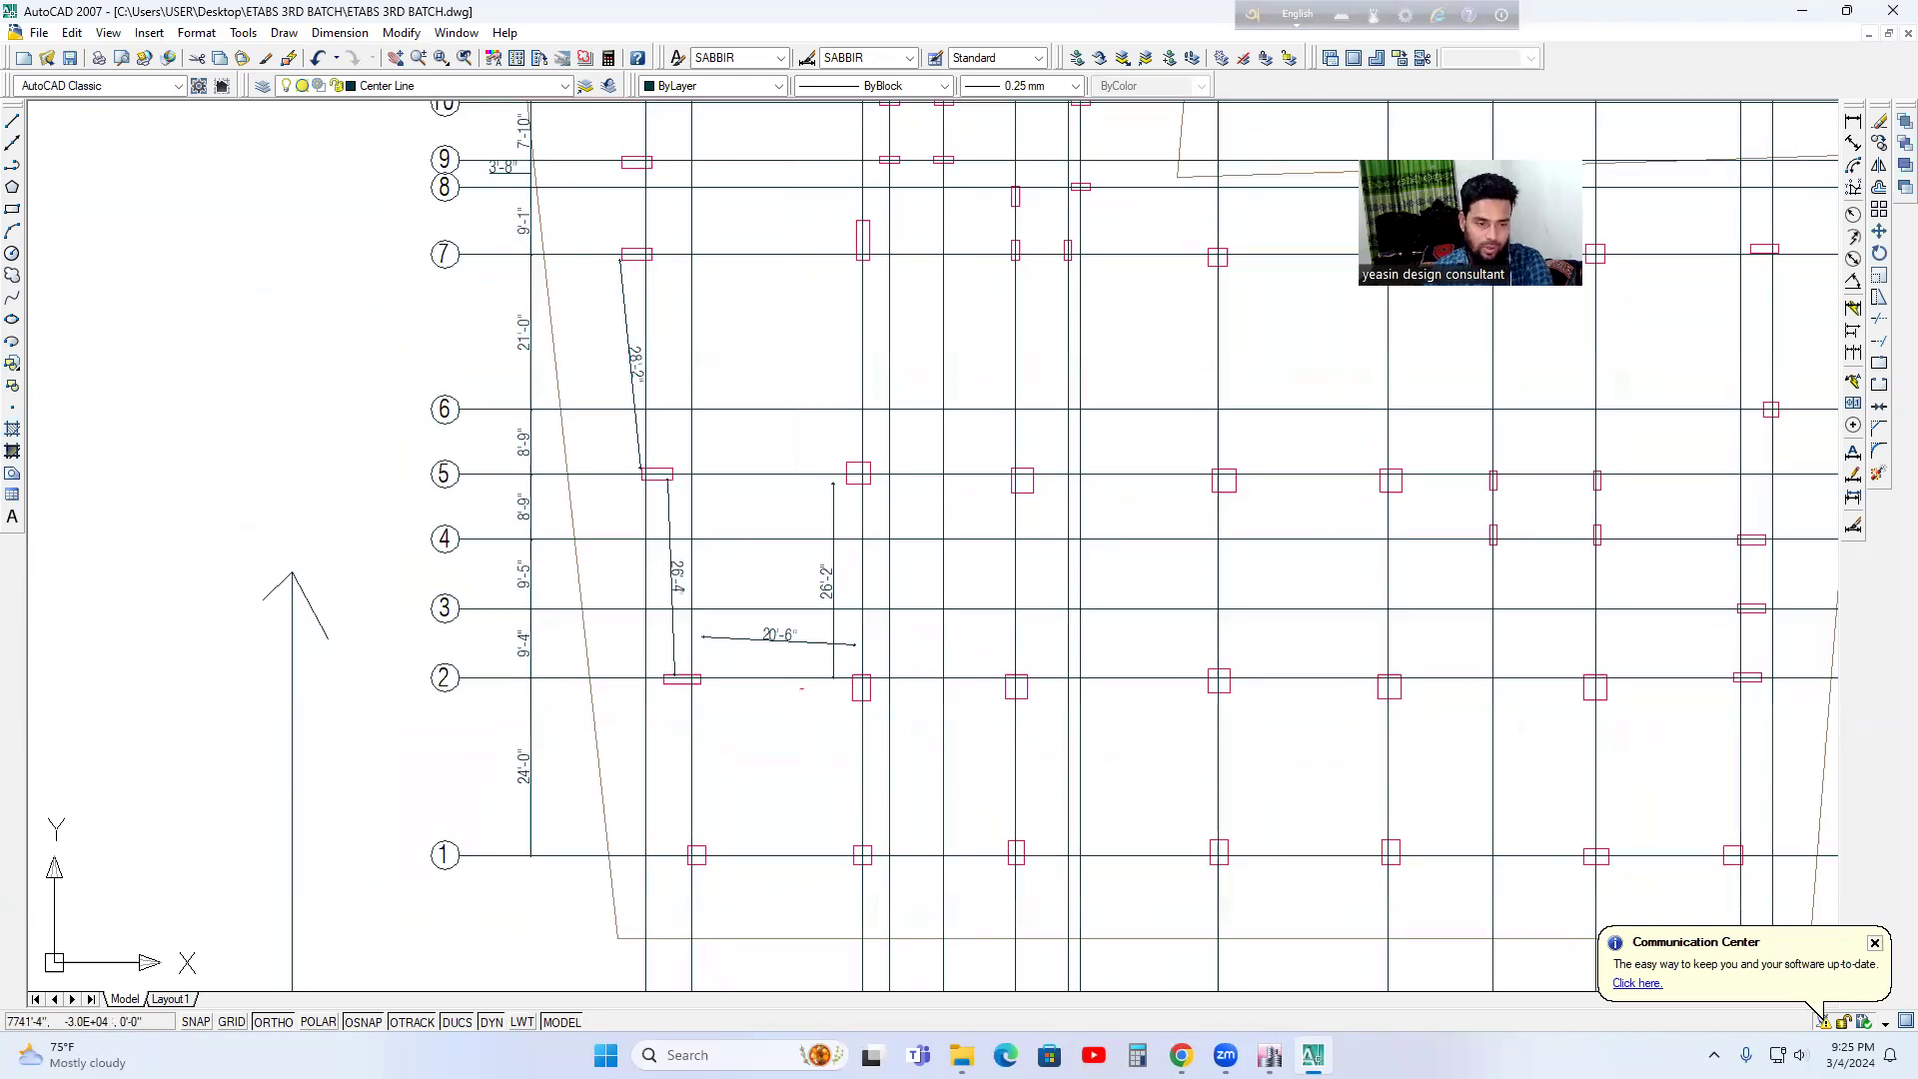
scroll(727, 599, up, 3)
scroll(710, 586, down, 2)
scroll(655, 575, down, 6)
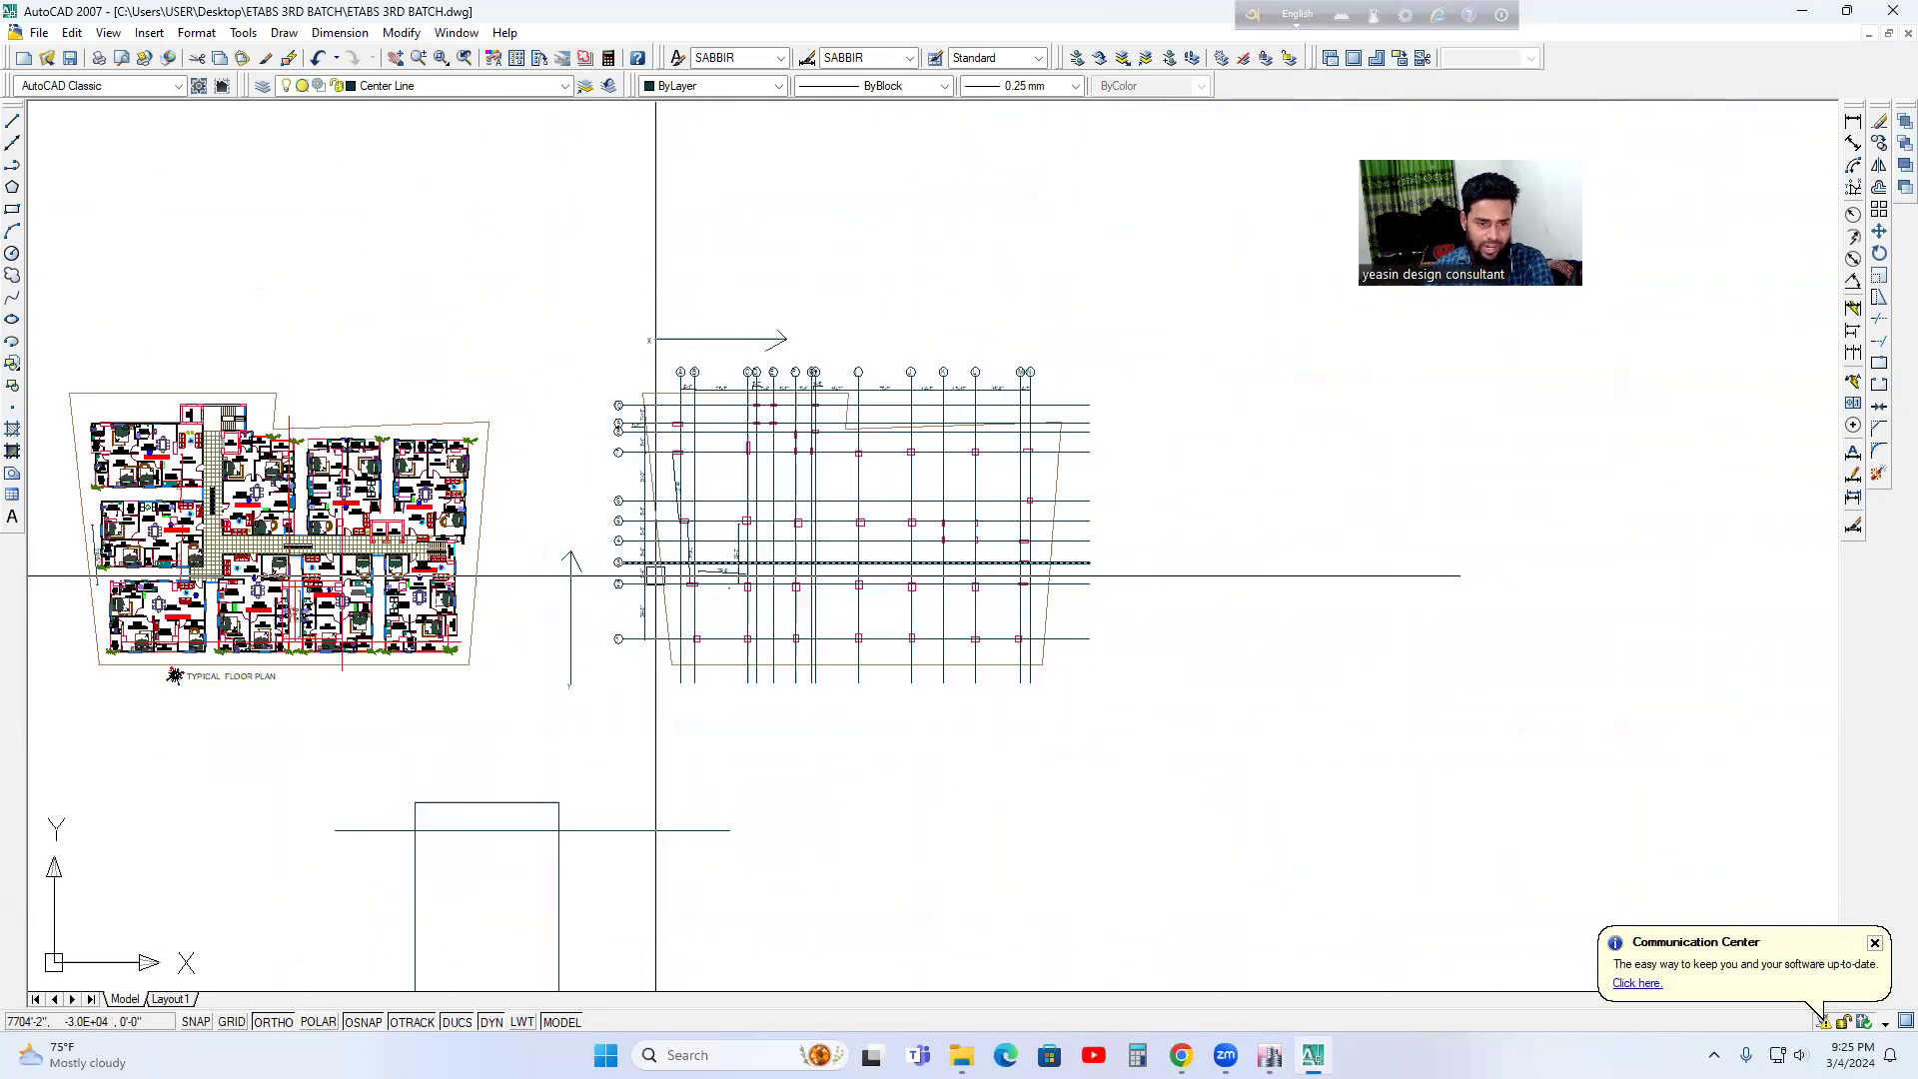
scroll(656, 575, up, 5)
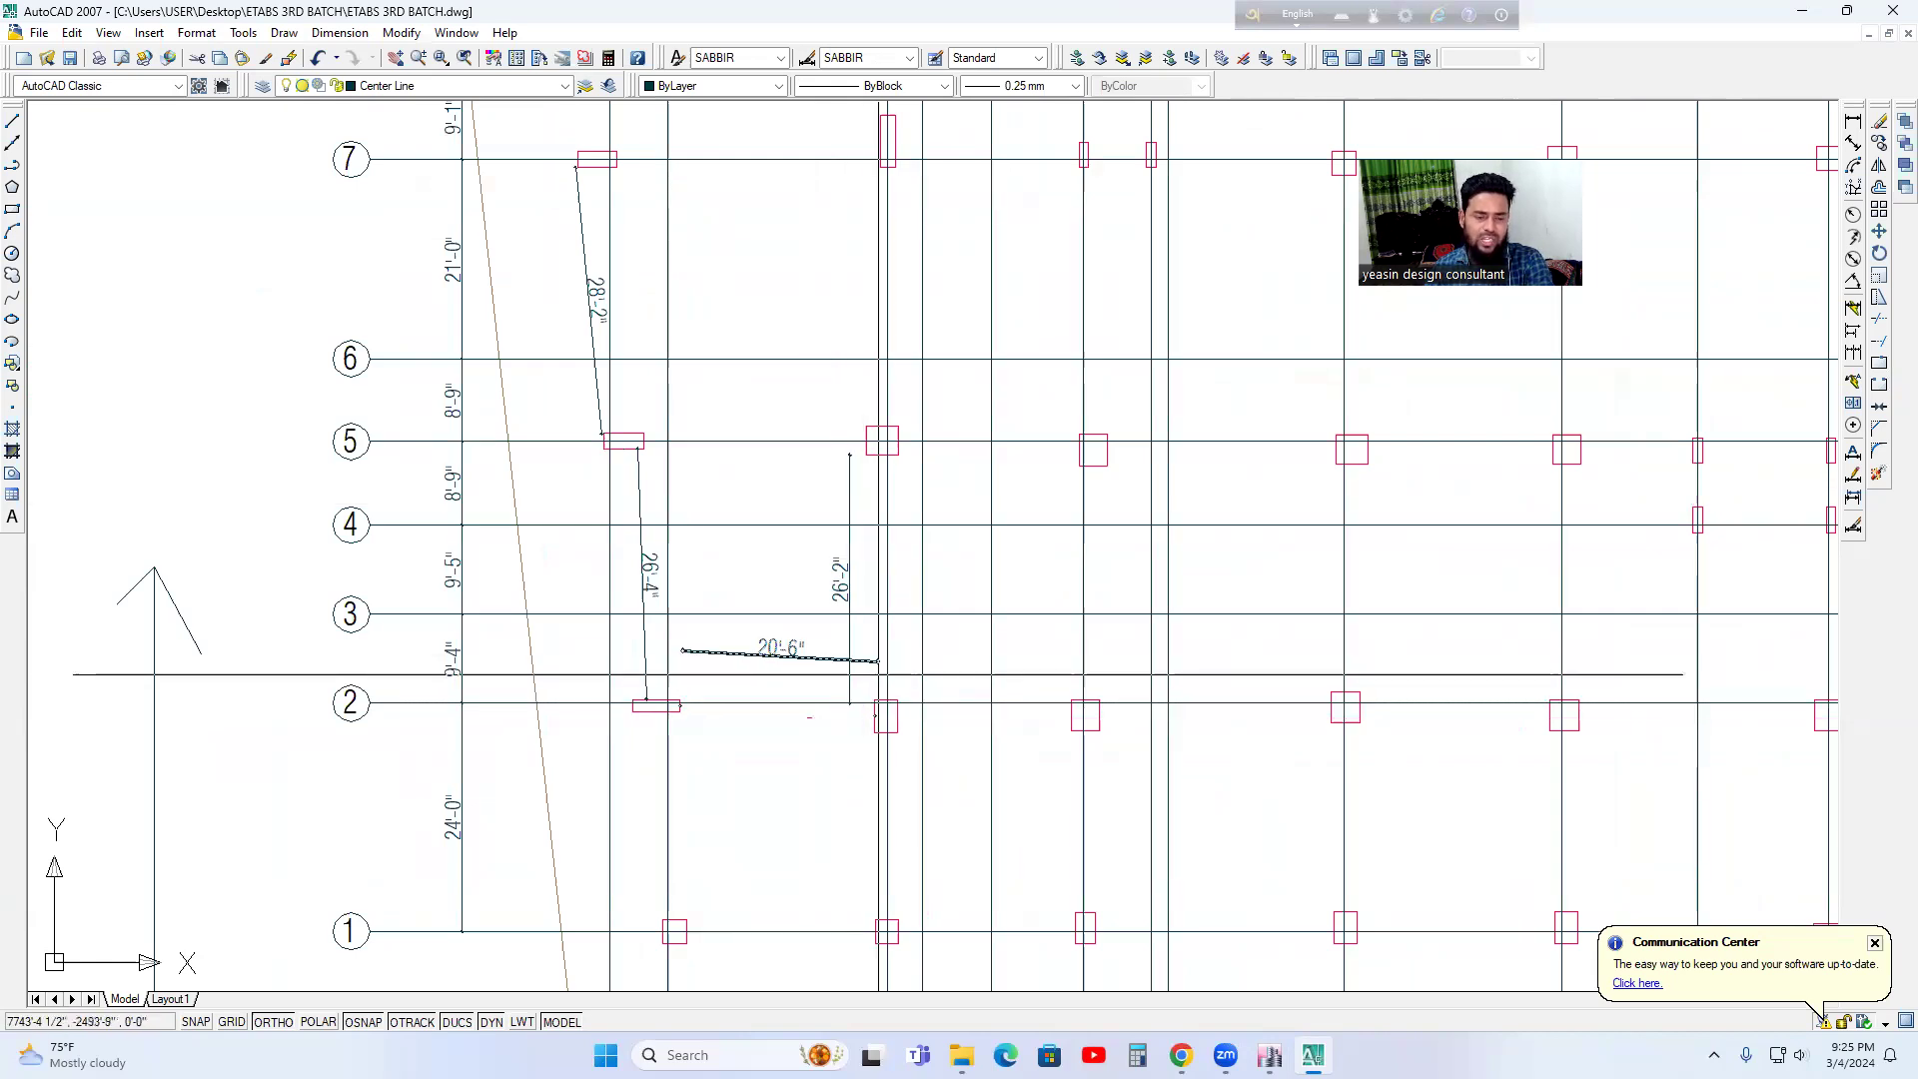
scroll(877, 657, down, 2)
scroll(928, 659, up, 3)
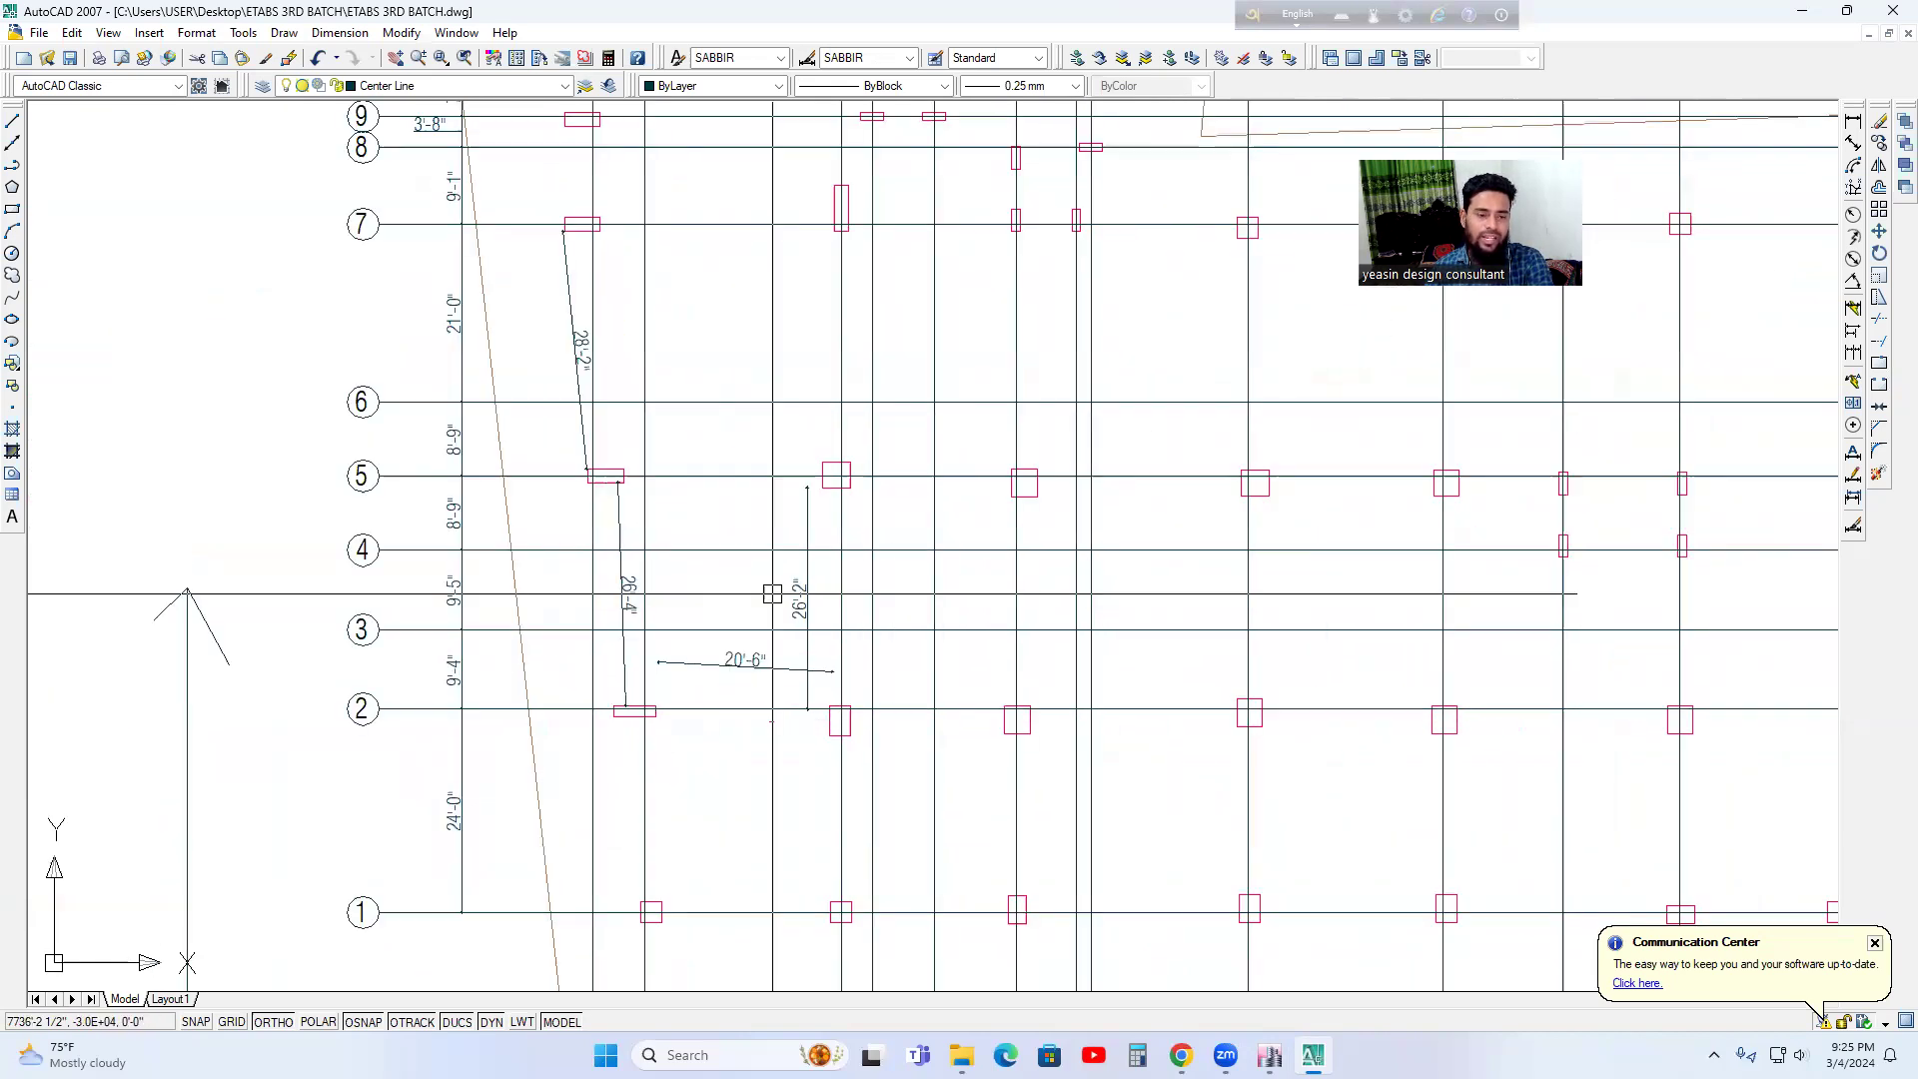
scroll(700, 630, down, 2)
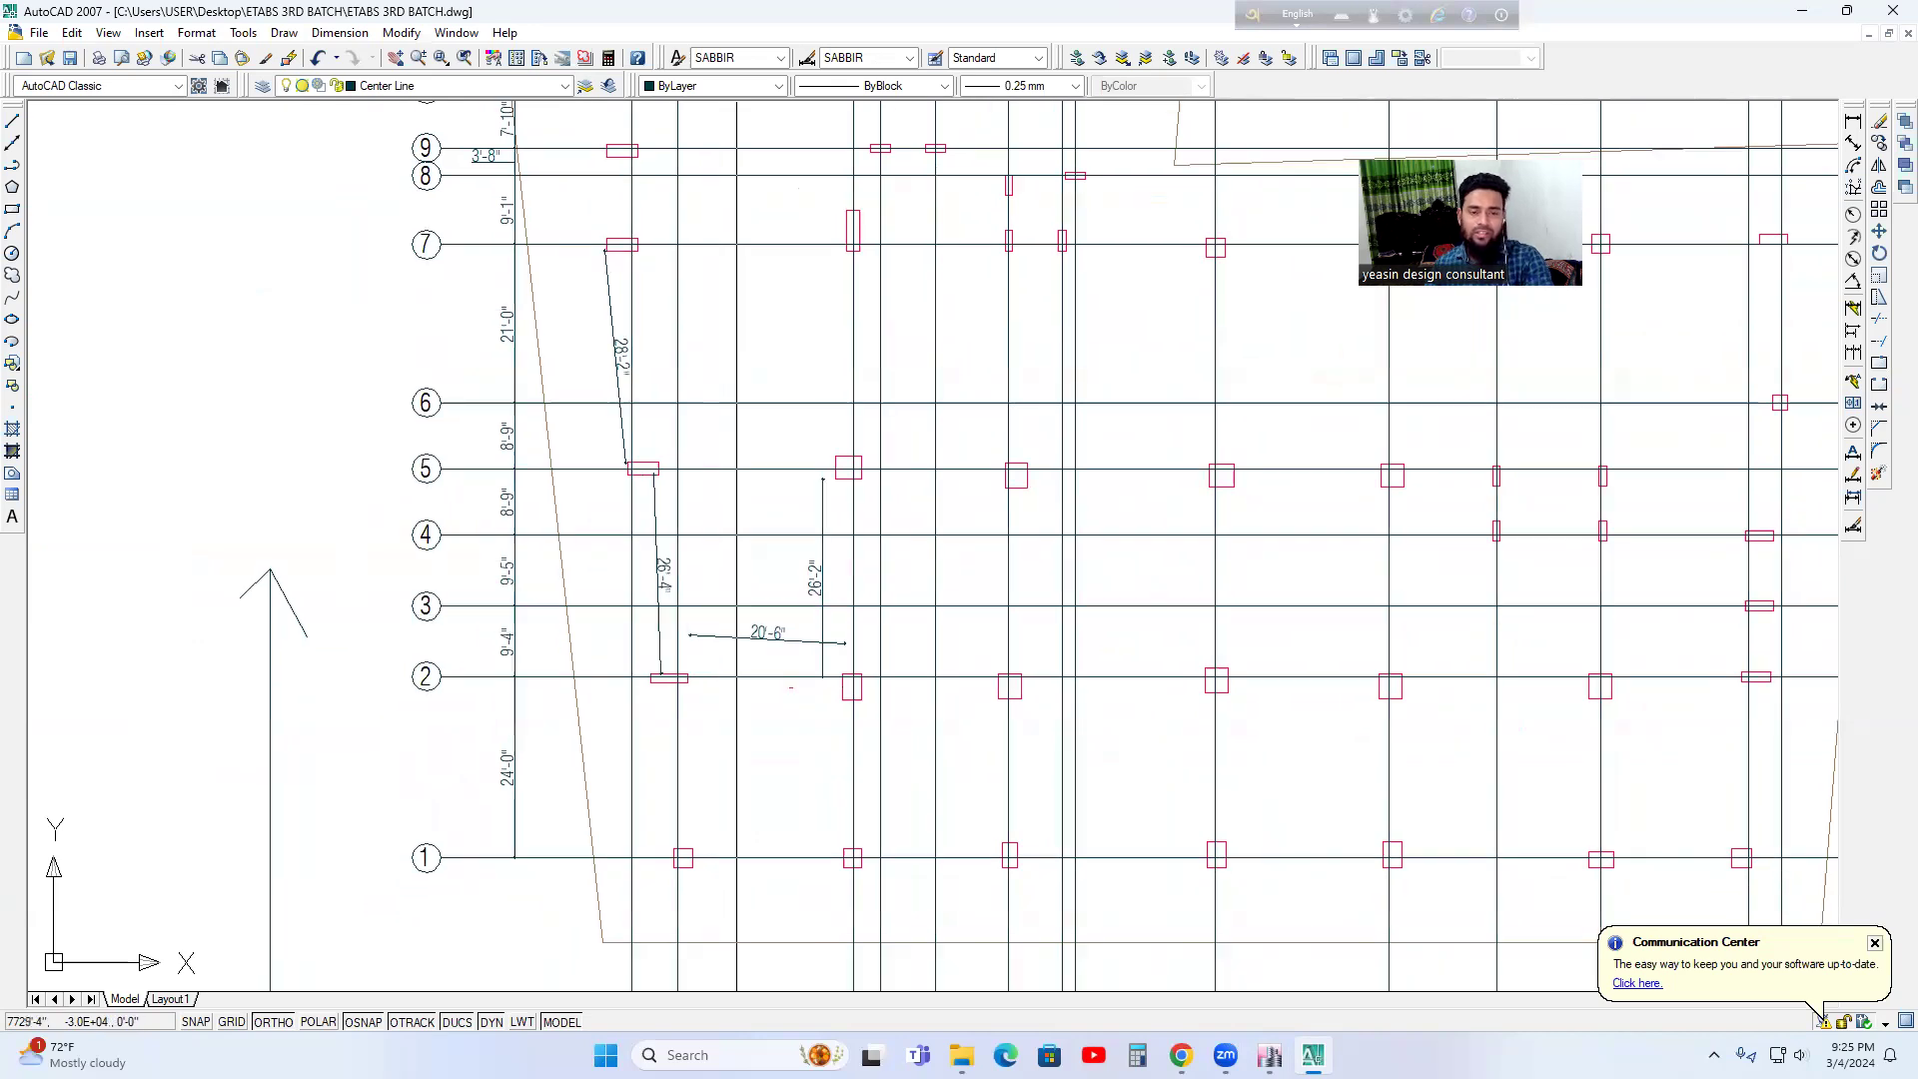
click(678, 670)
middle_drag(774, 643, 774, 638)
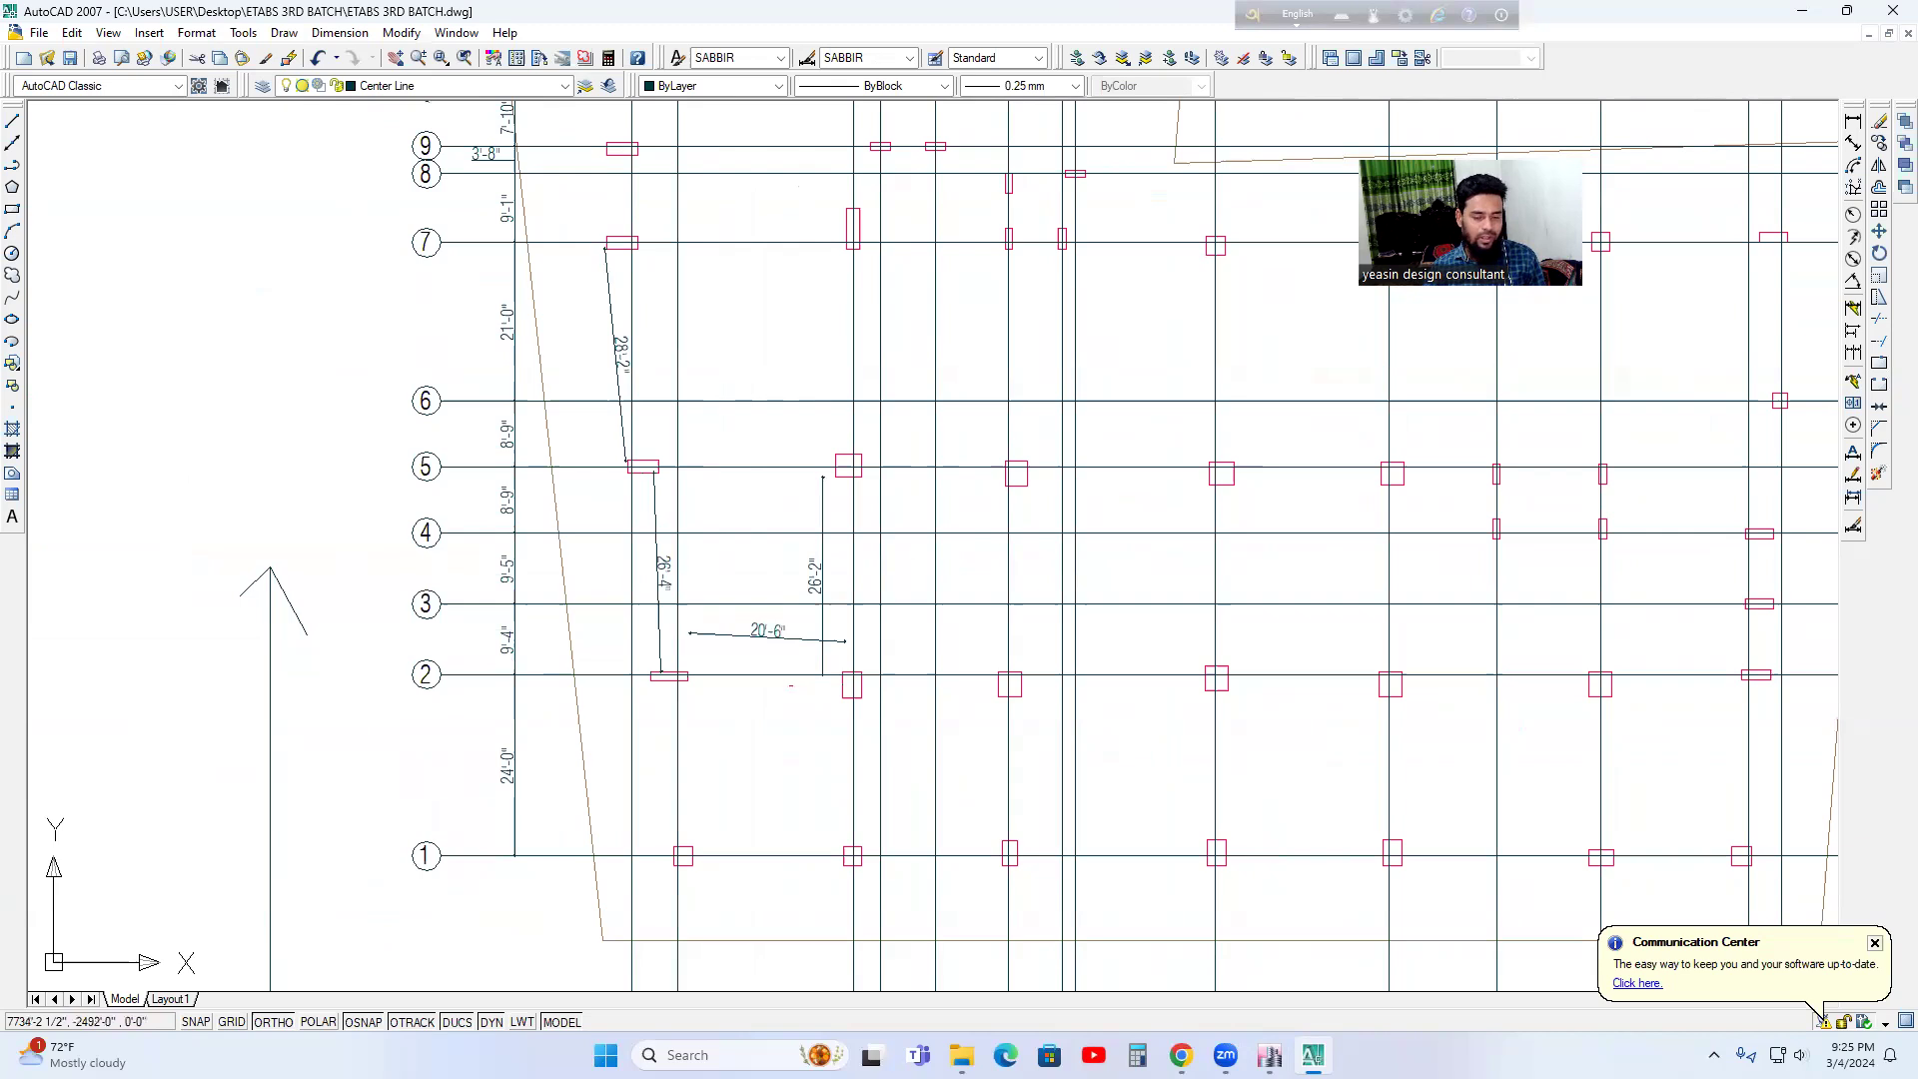
- Return to ETABS, complete the slab property name as SLAB= 6 and set its material to BRICK=3000 PSI
click(1269, 1055)
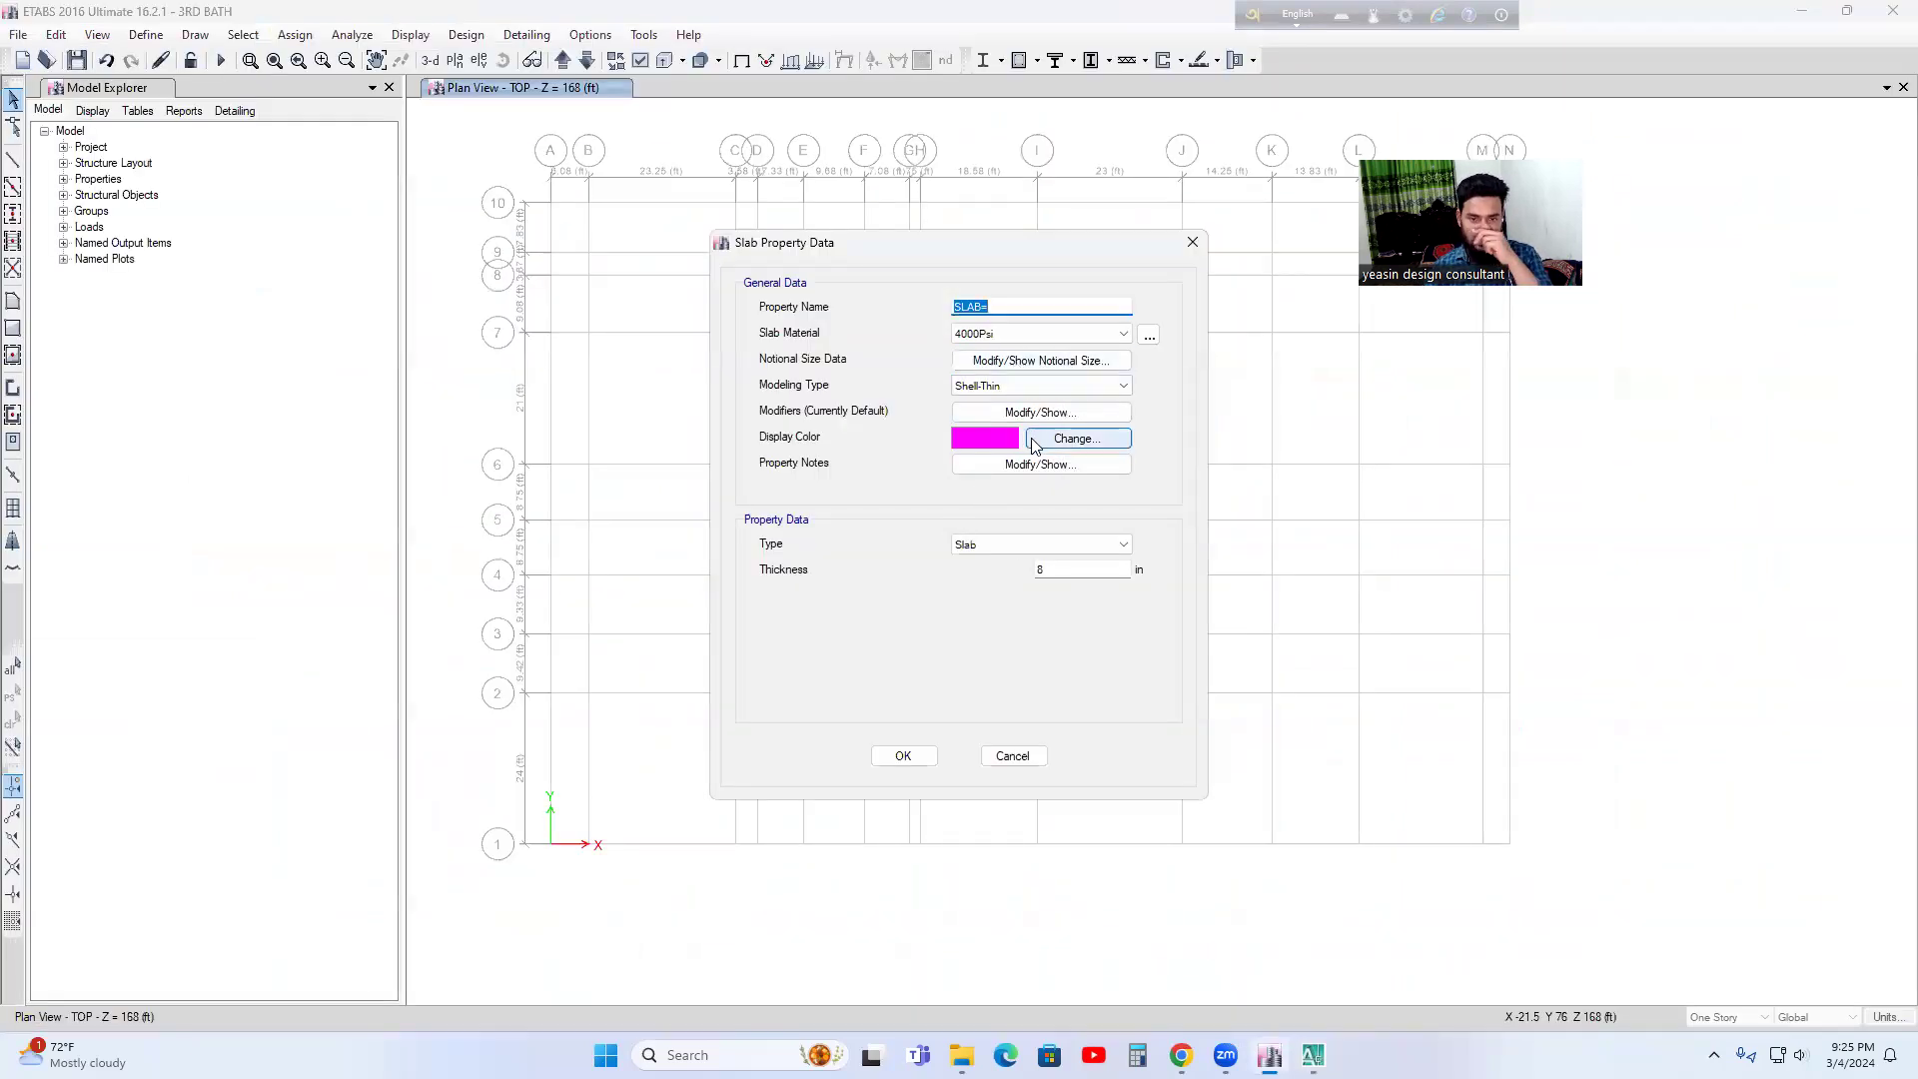
click(999, 305)
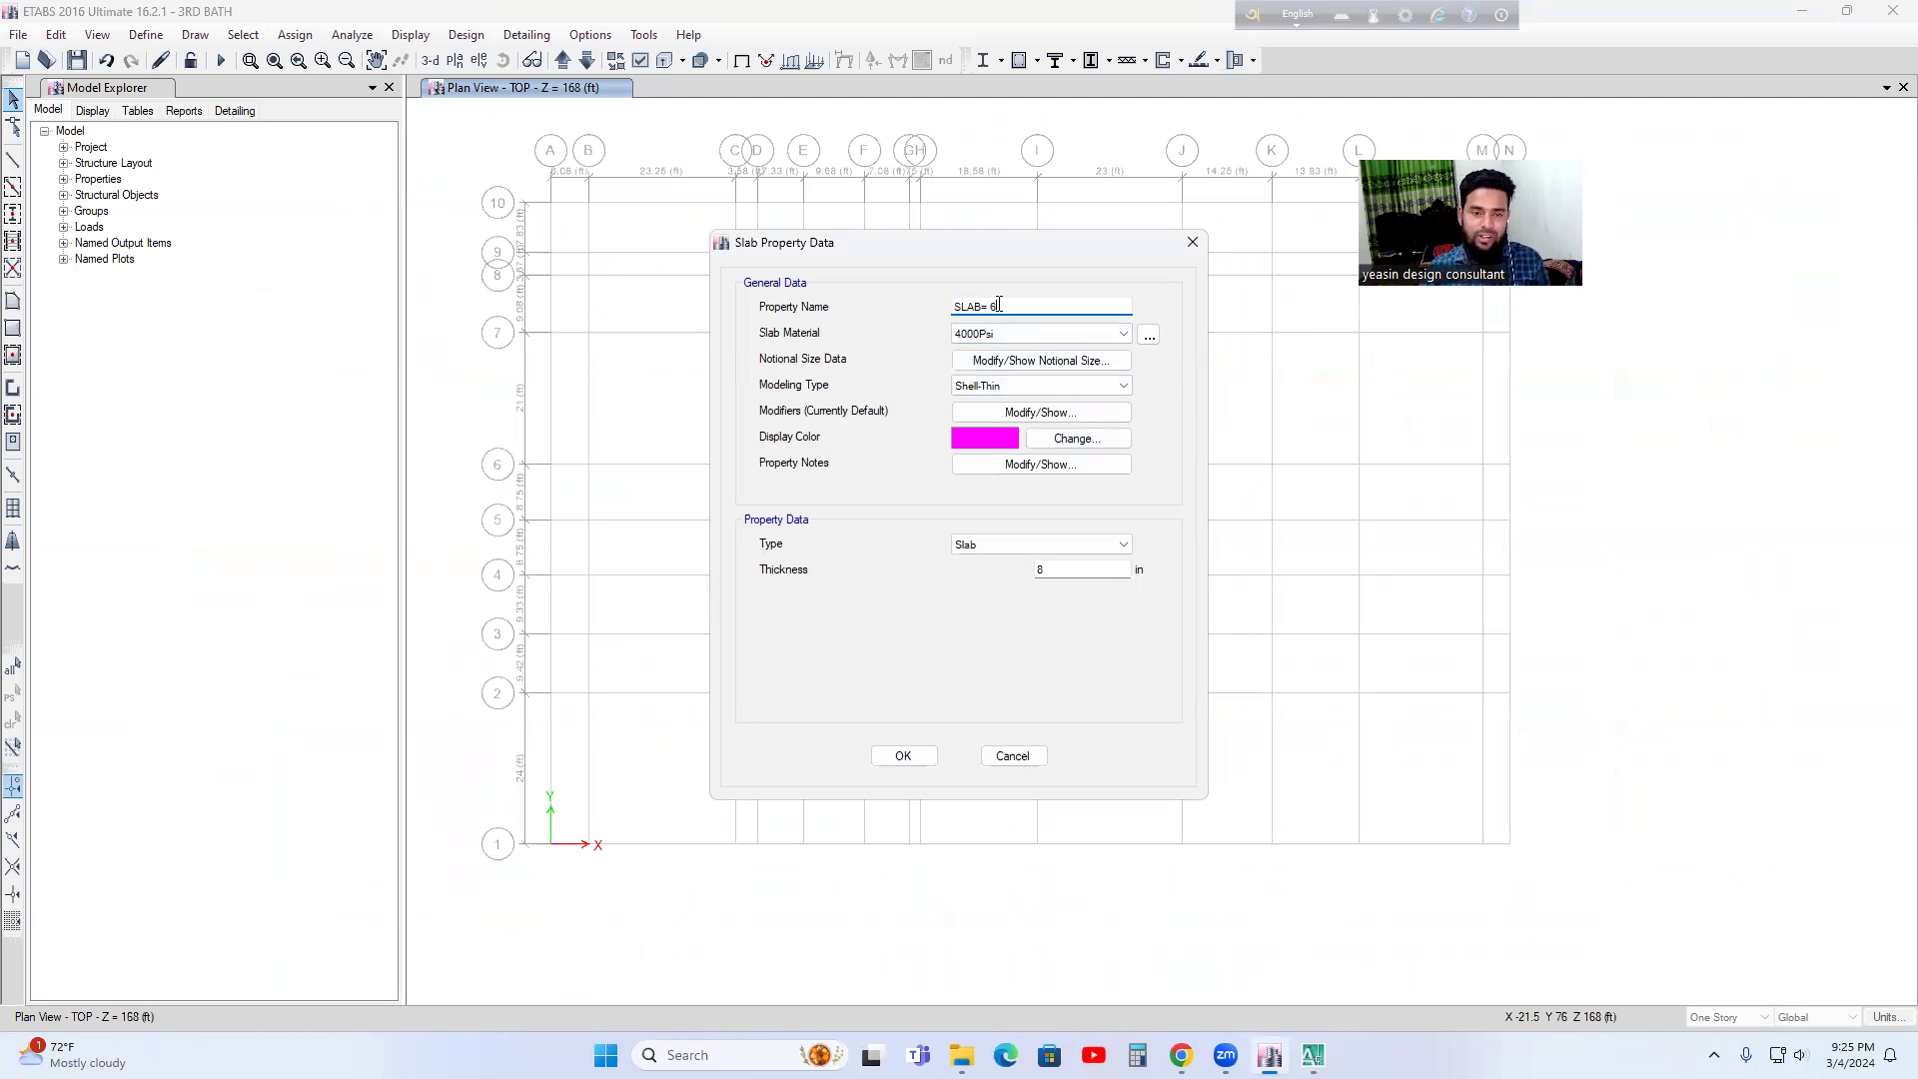
click(1007, 336)
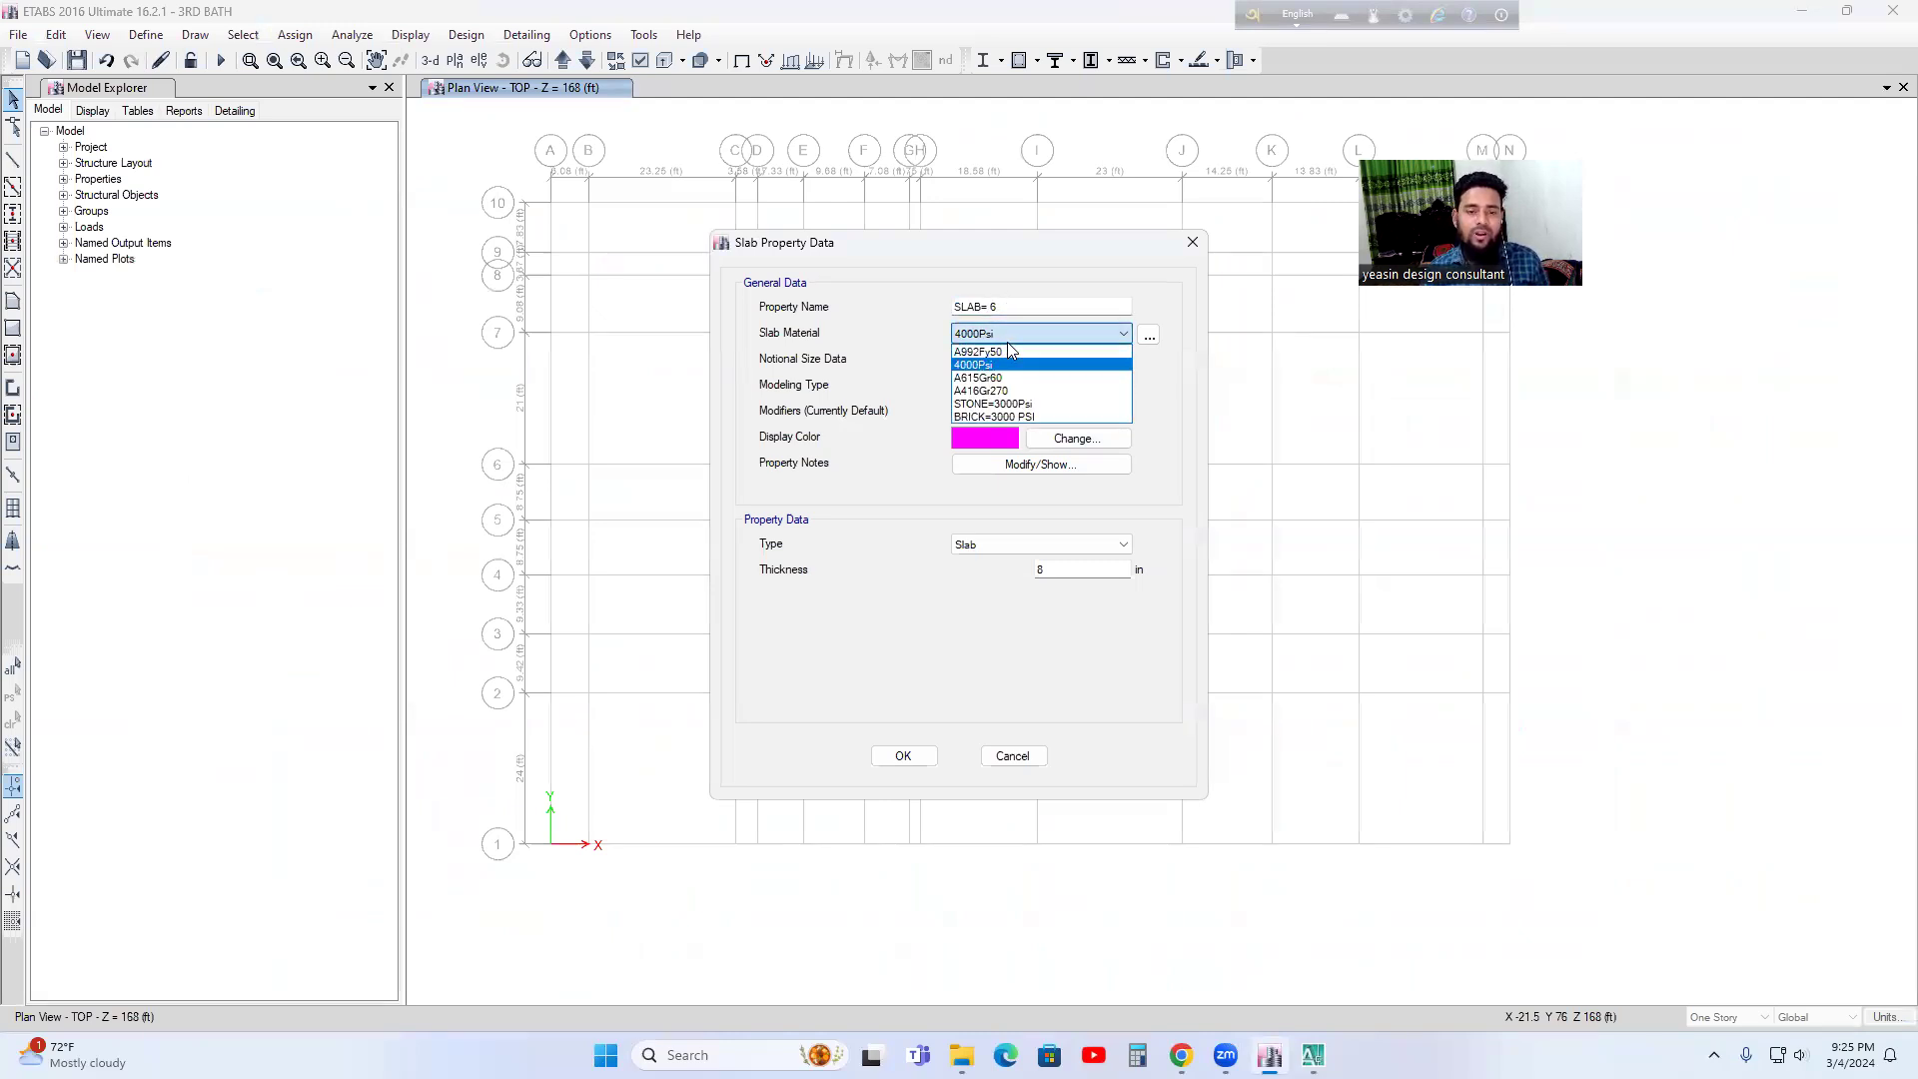
click(1006, 418)
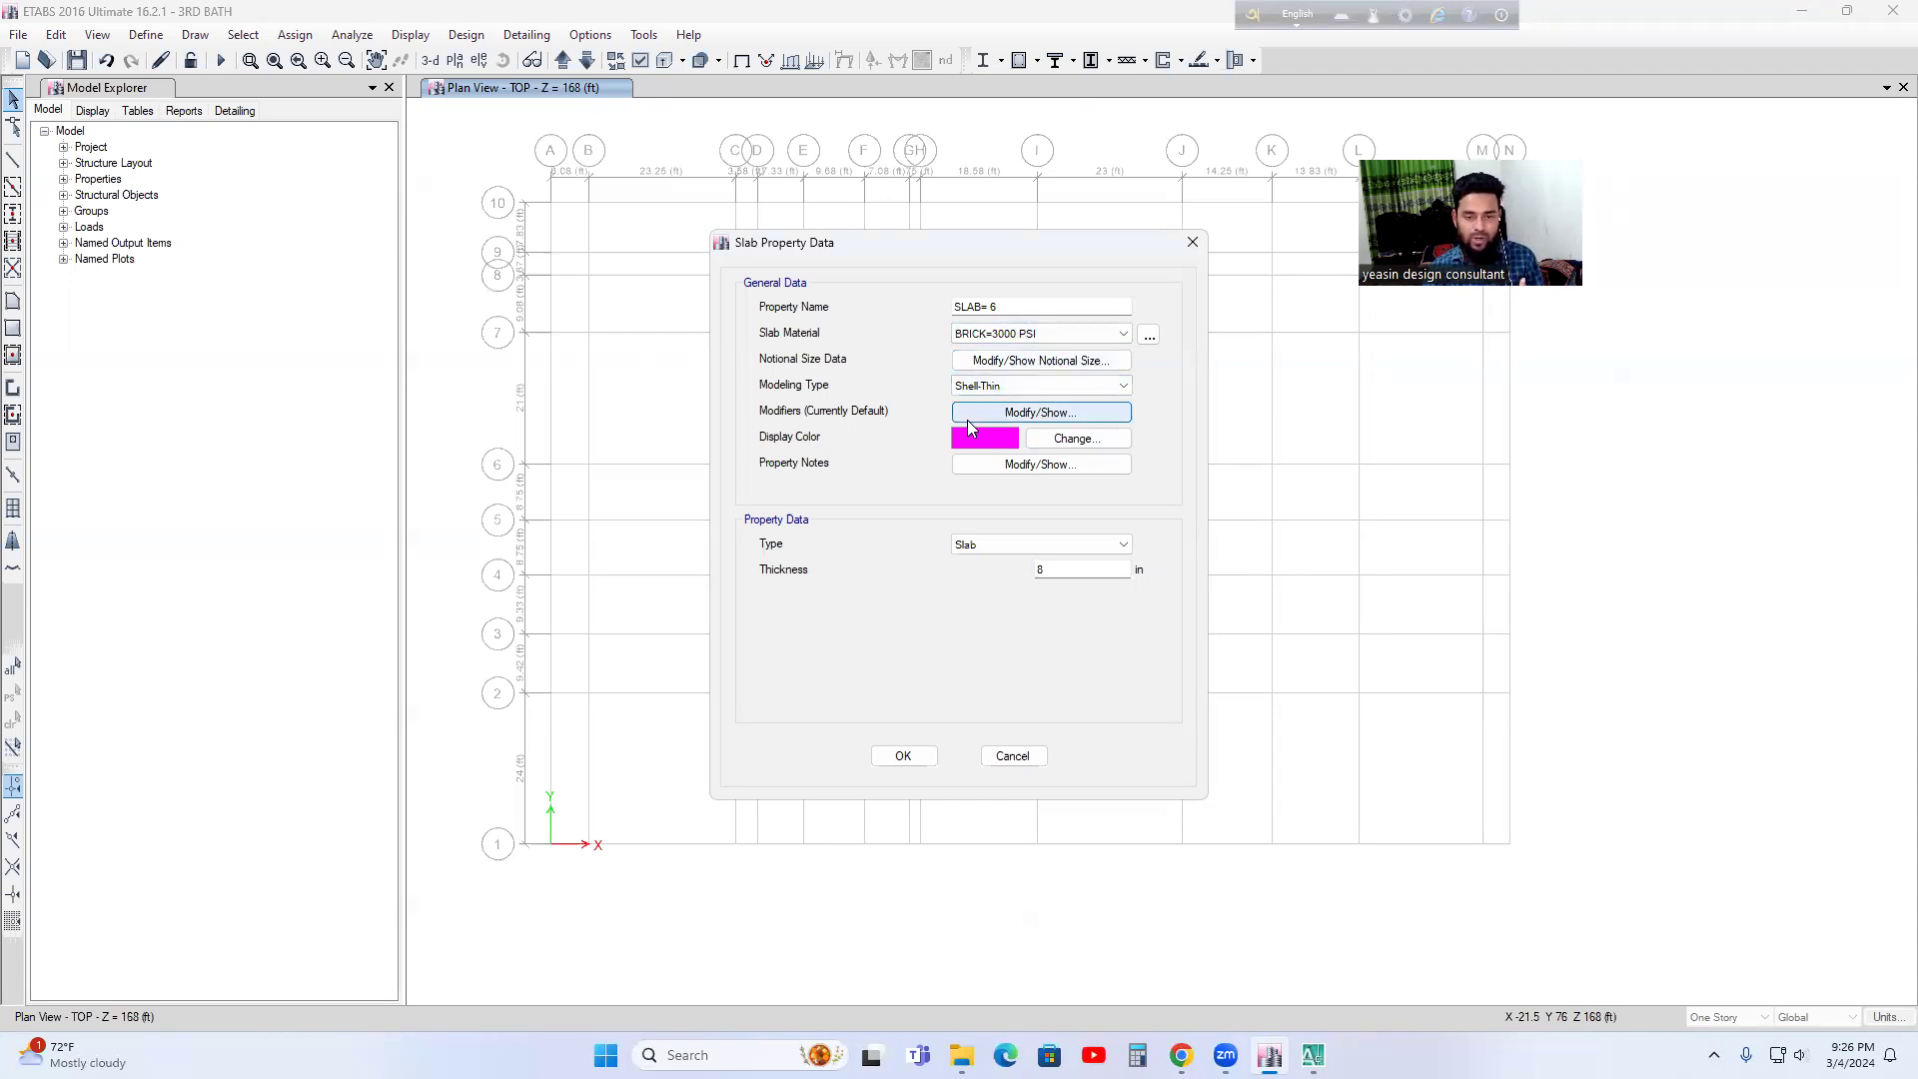
- Set the slab's bending stiffness modifiers m11, m22 and m12 to .0001 each
click(1035, 416)
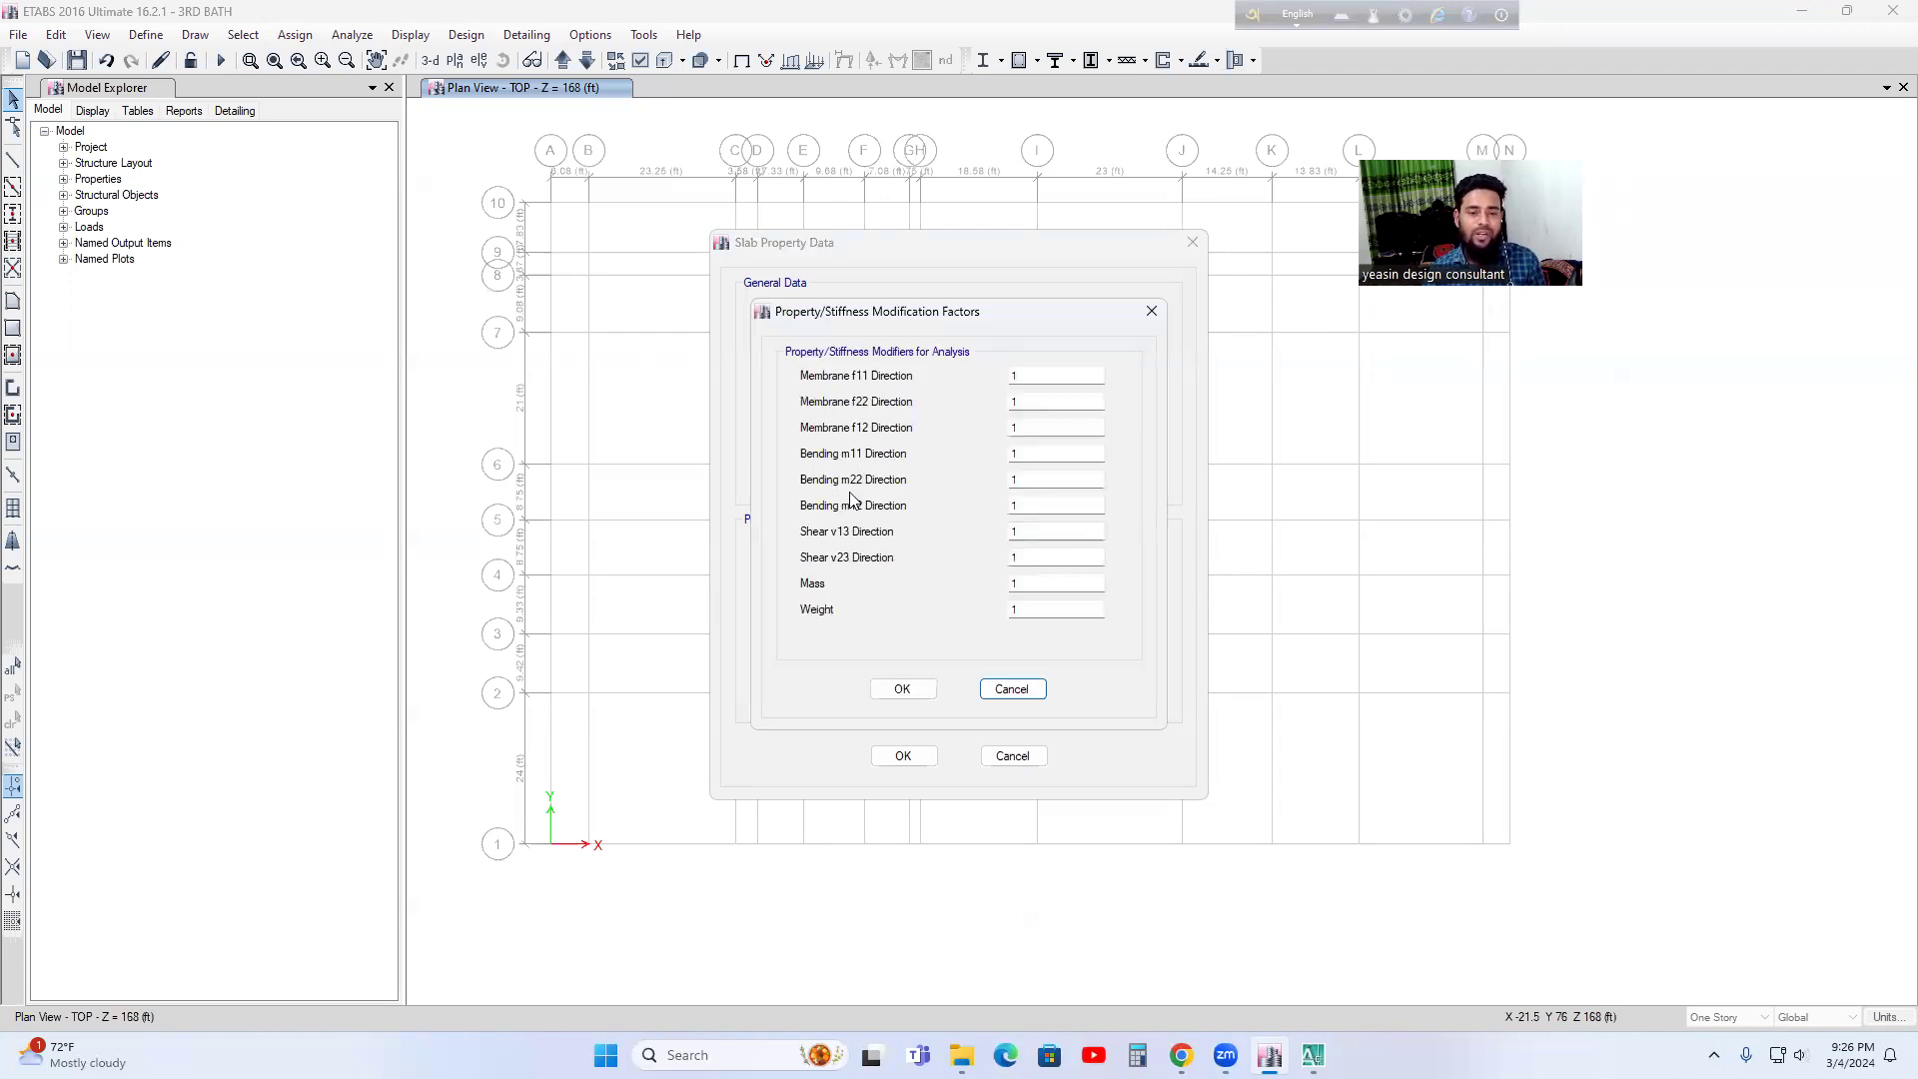
click(1042, 457)
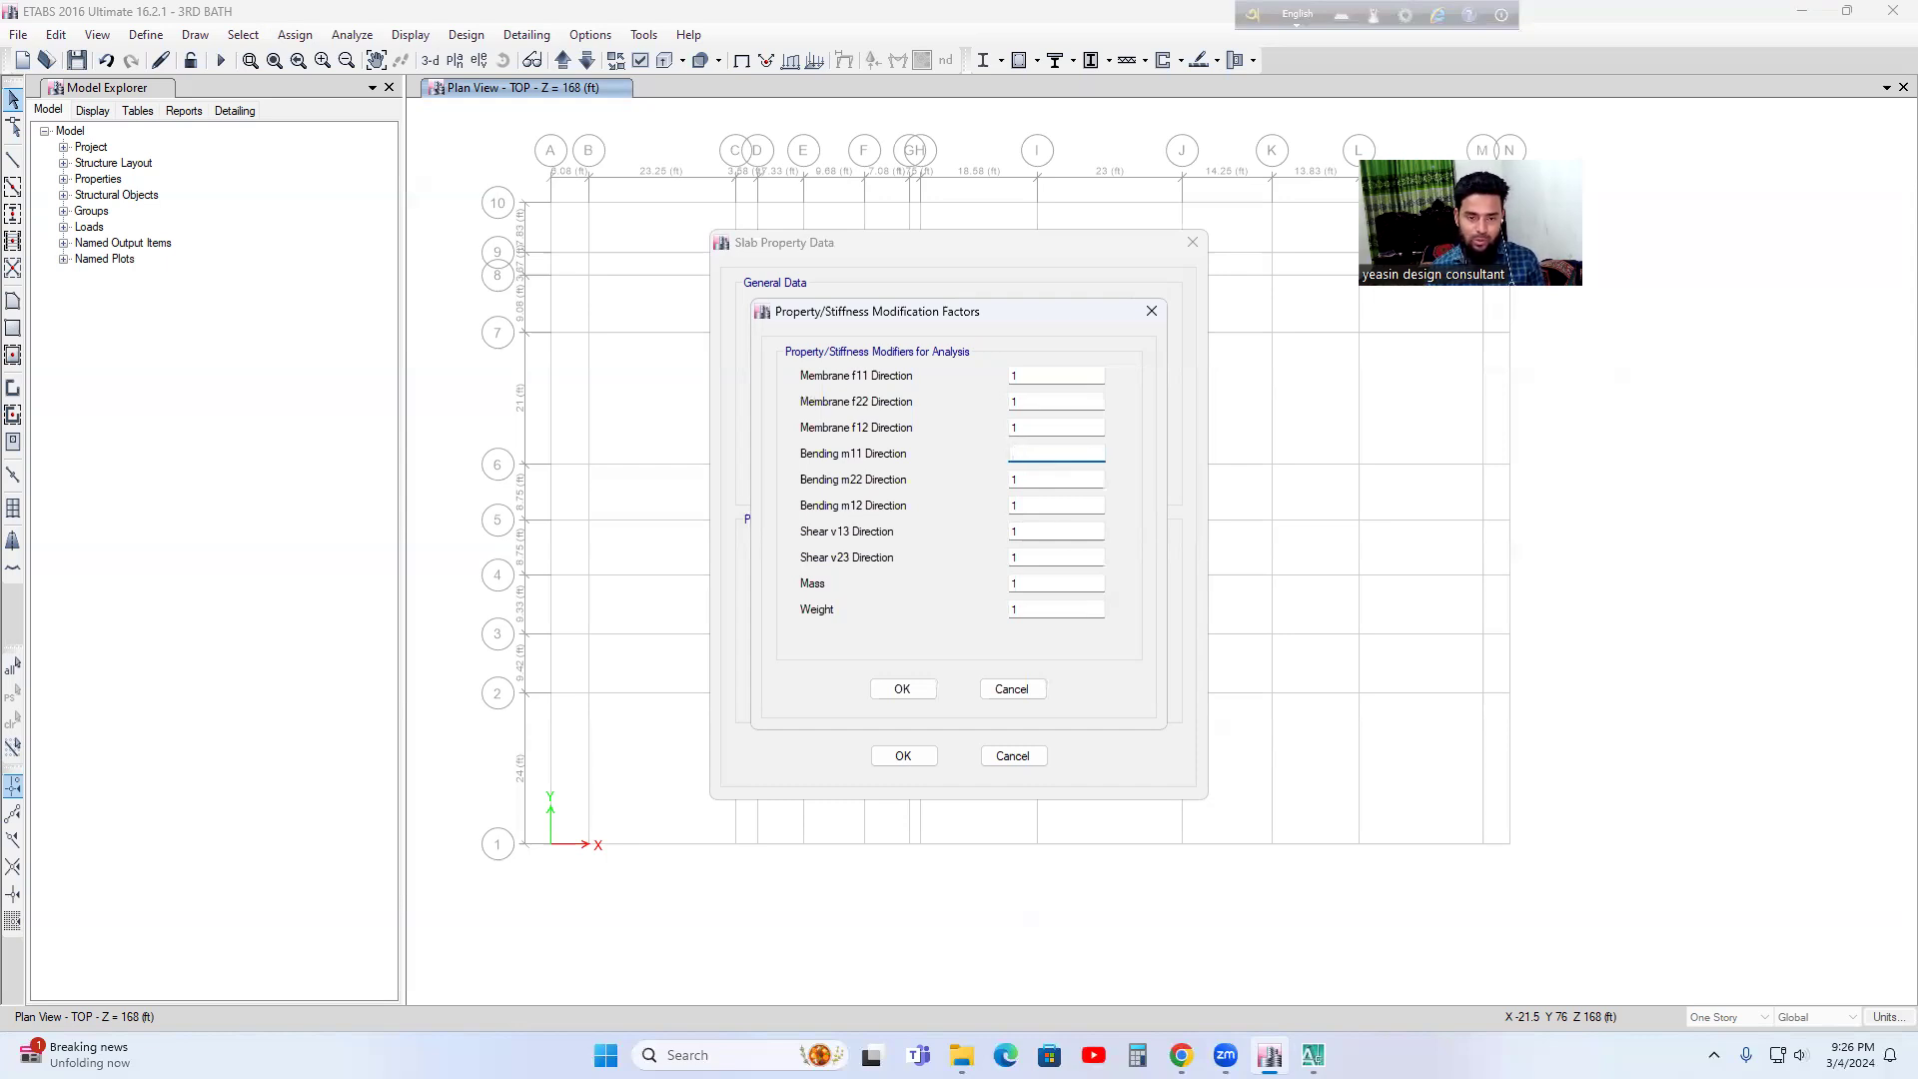
click(1041, 477)
text(.000)
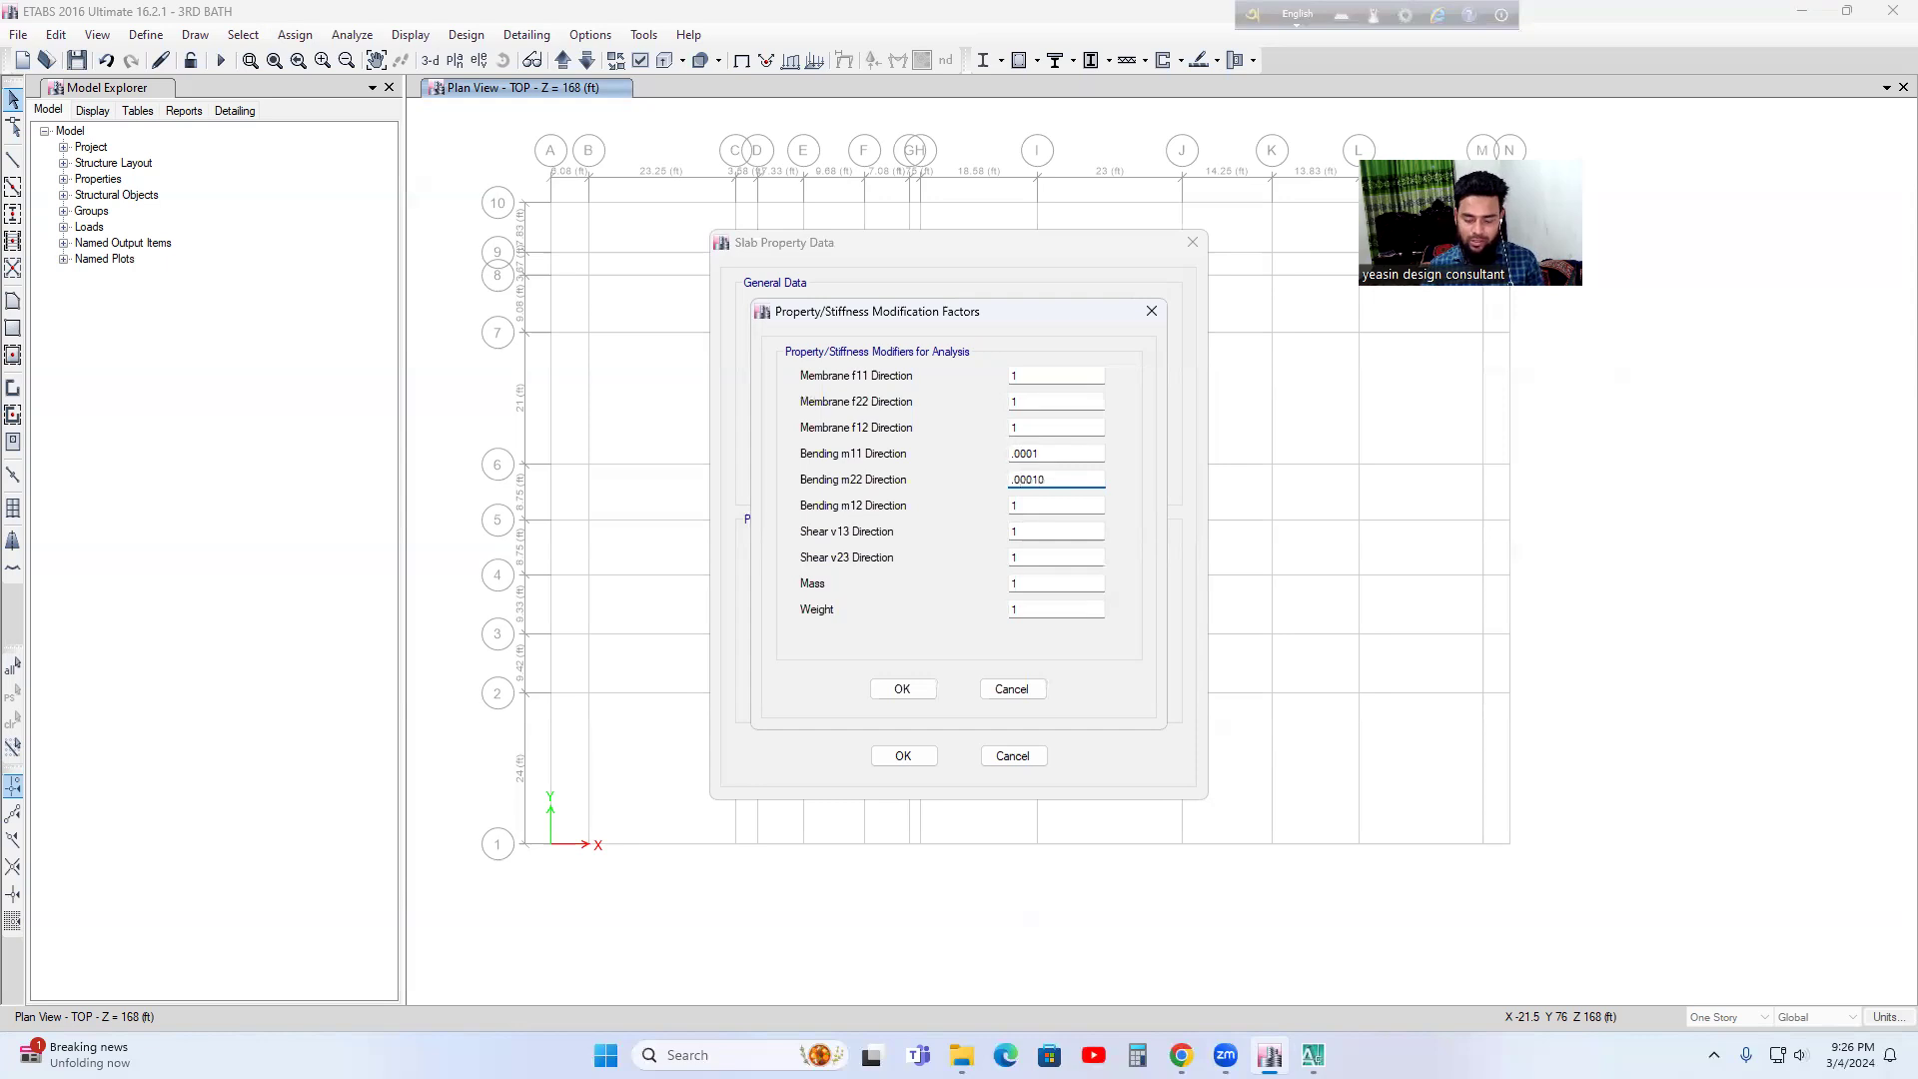
click(1027, 506)
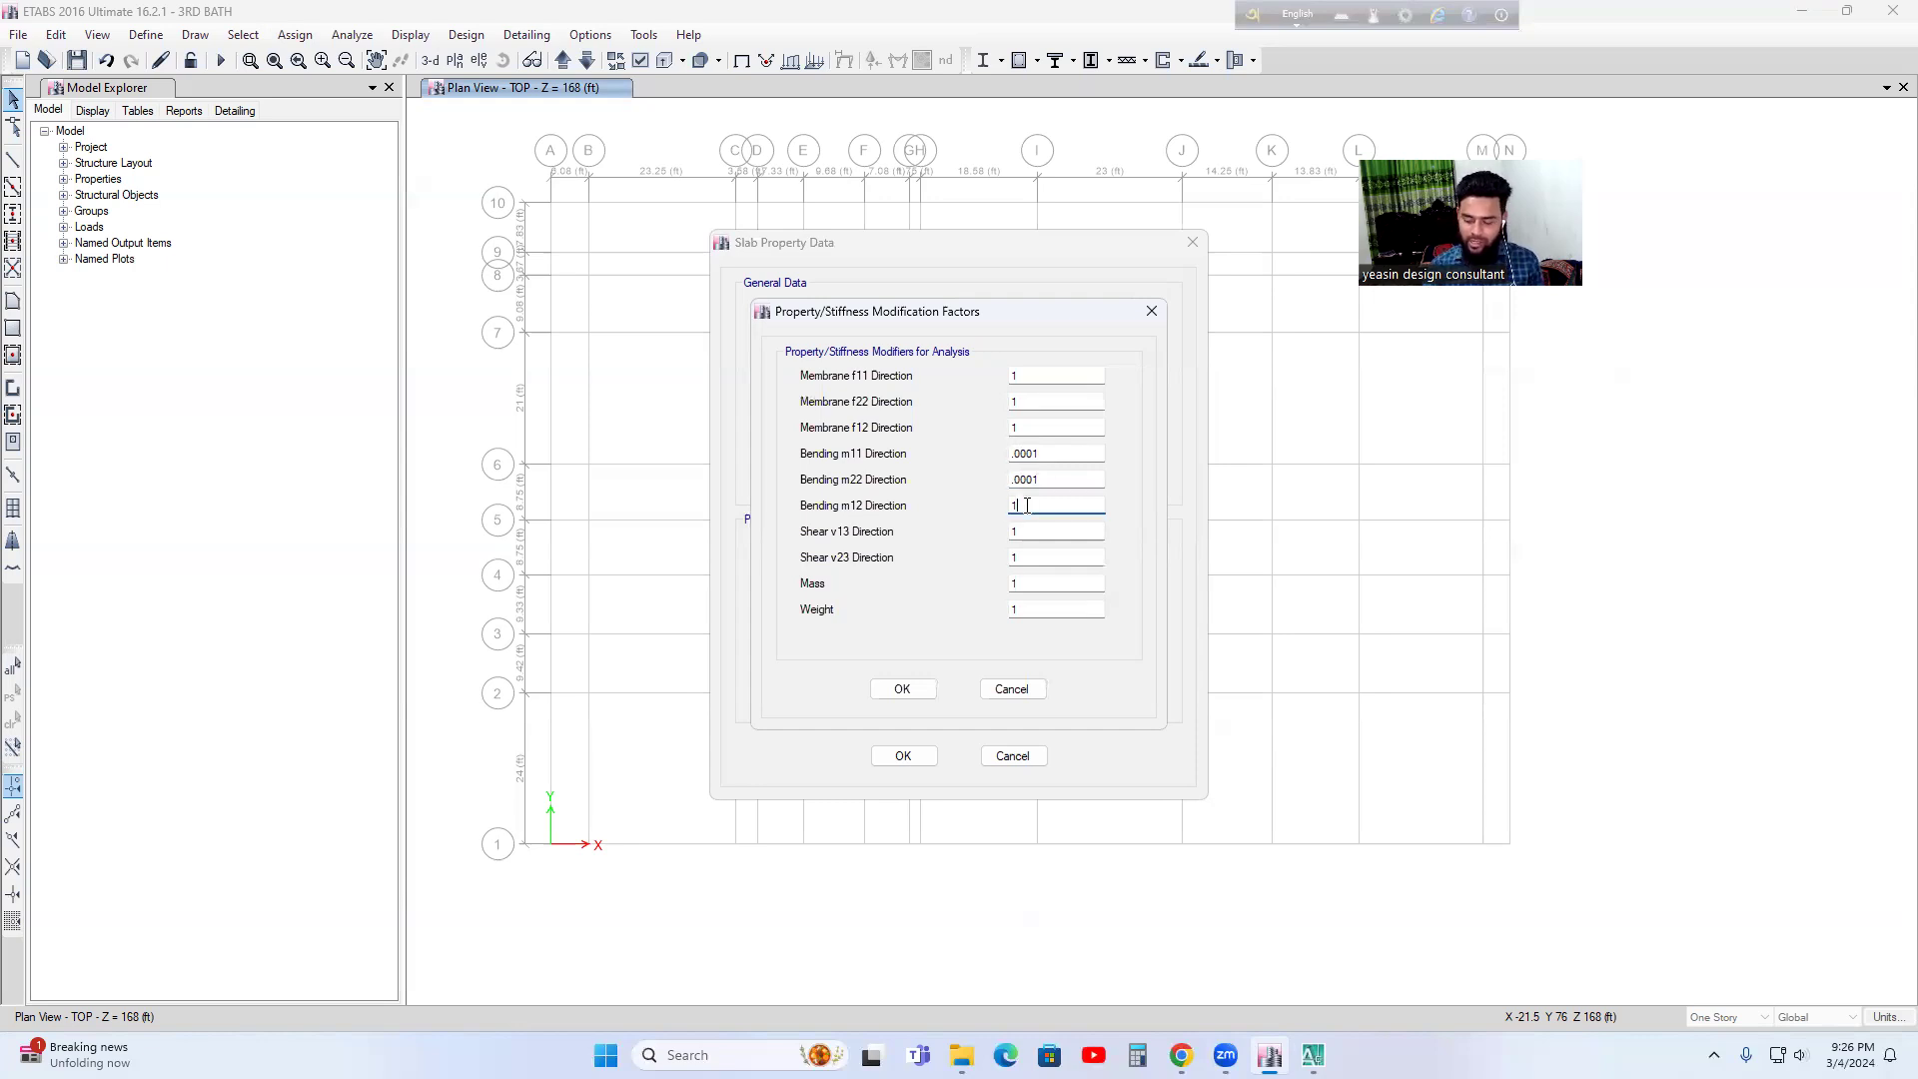
text(.00010)
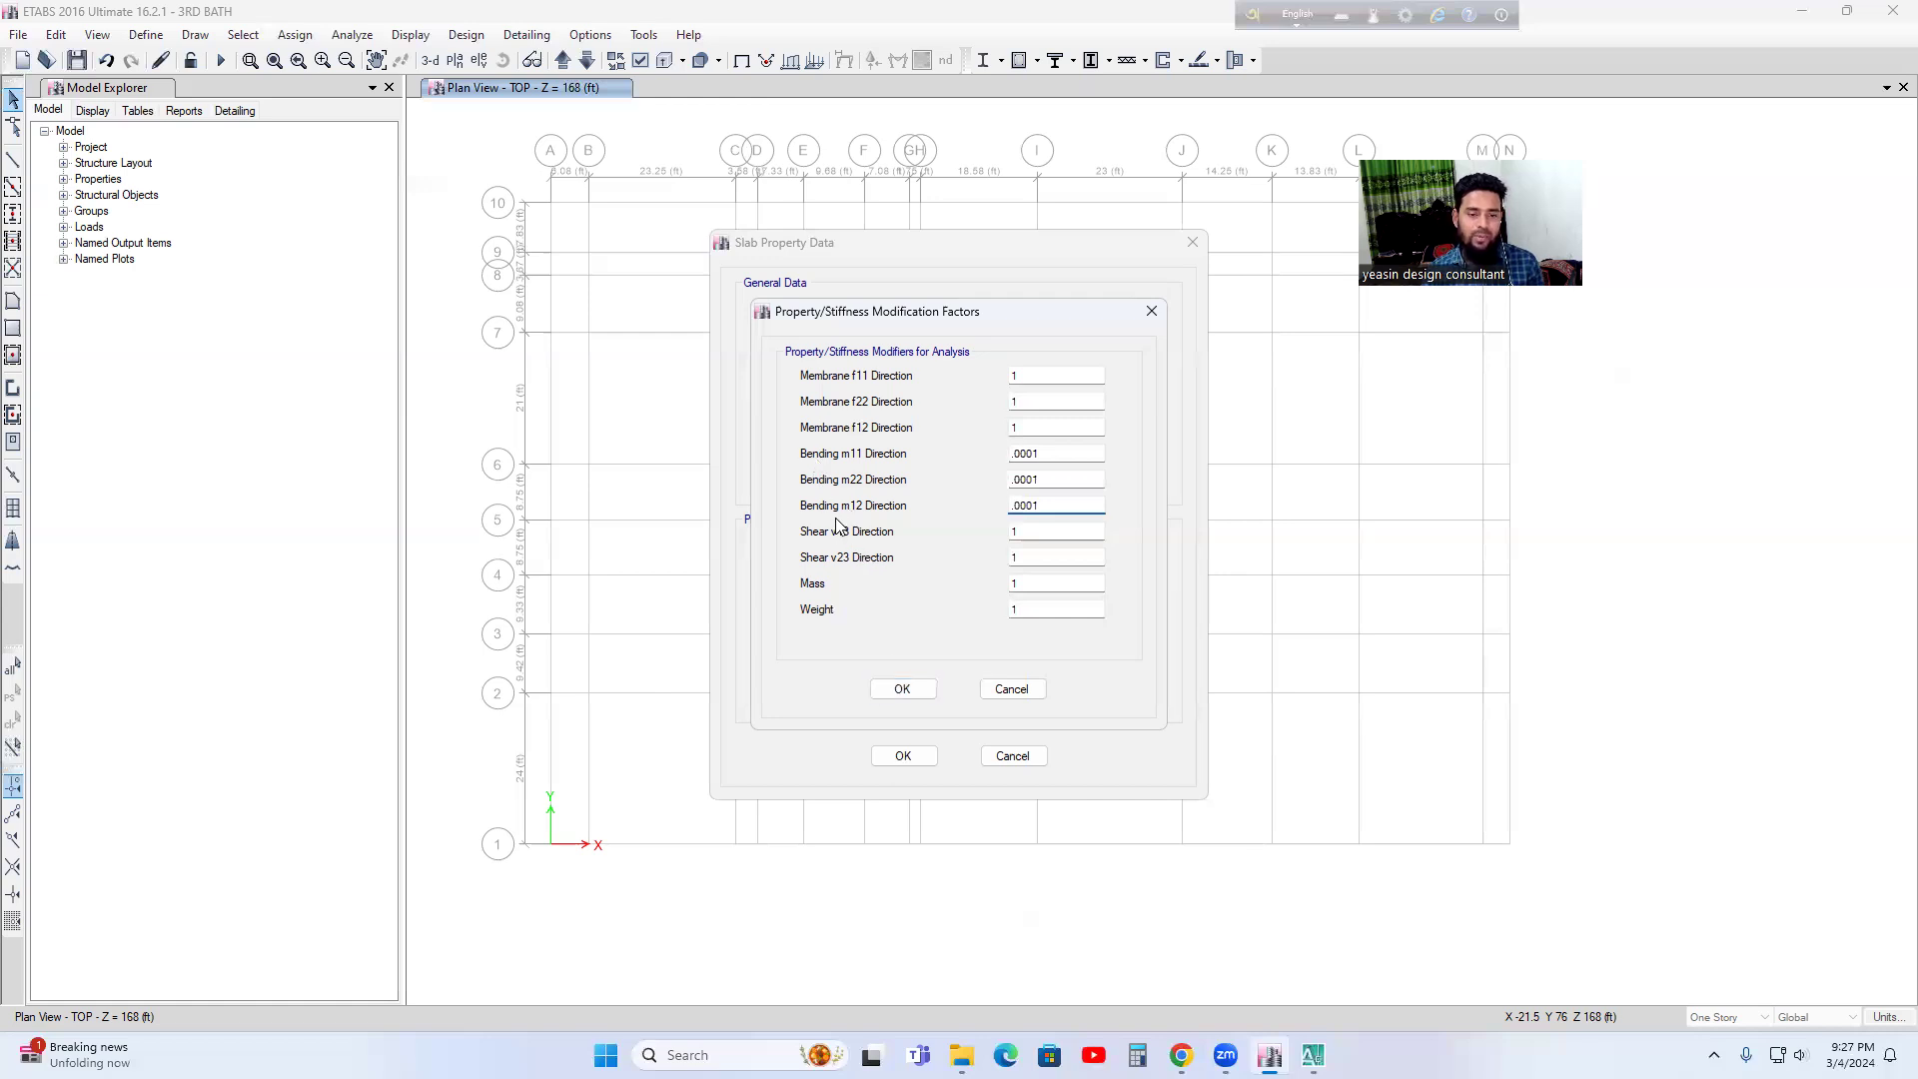
click(903, 688)
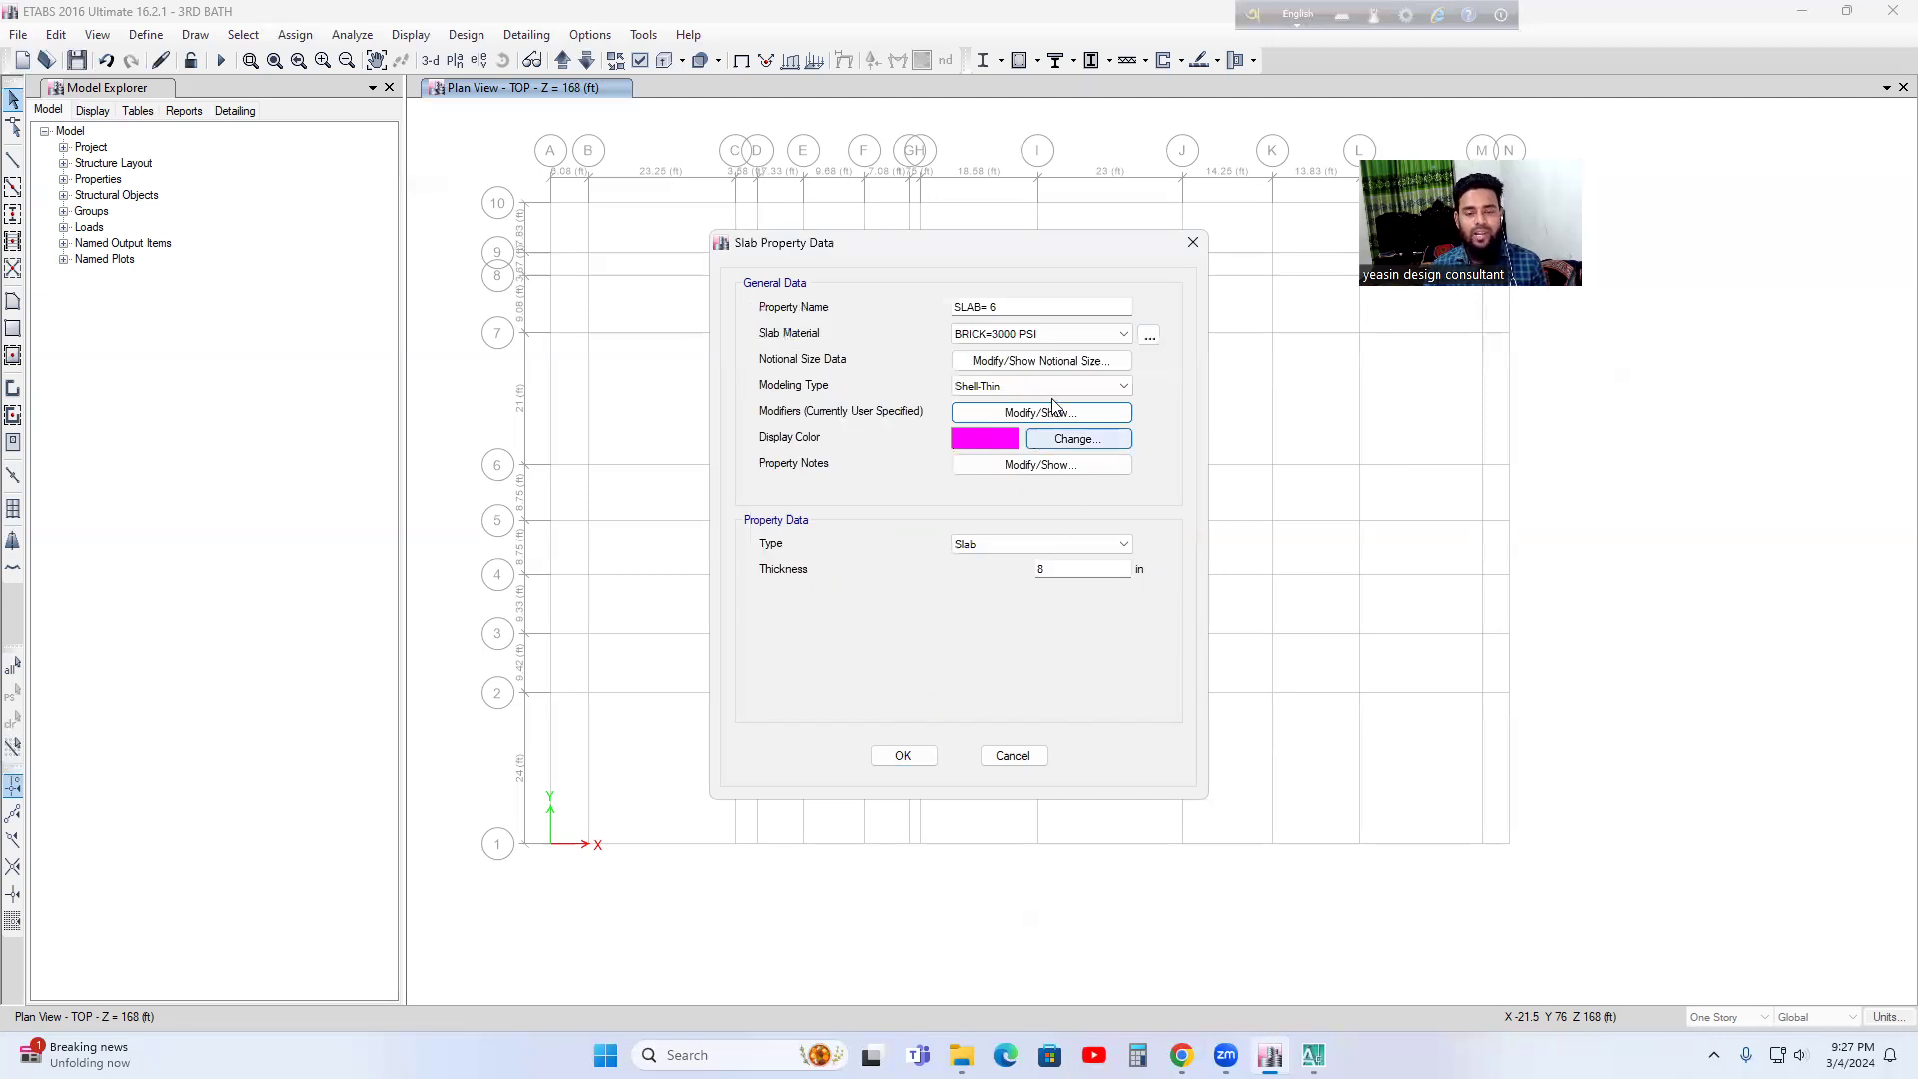
- Change the slab property's display color to light magenta (RGB 255, 128, 255)
click(991, 439)
click(935, 295)
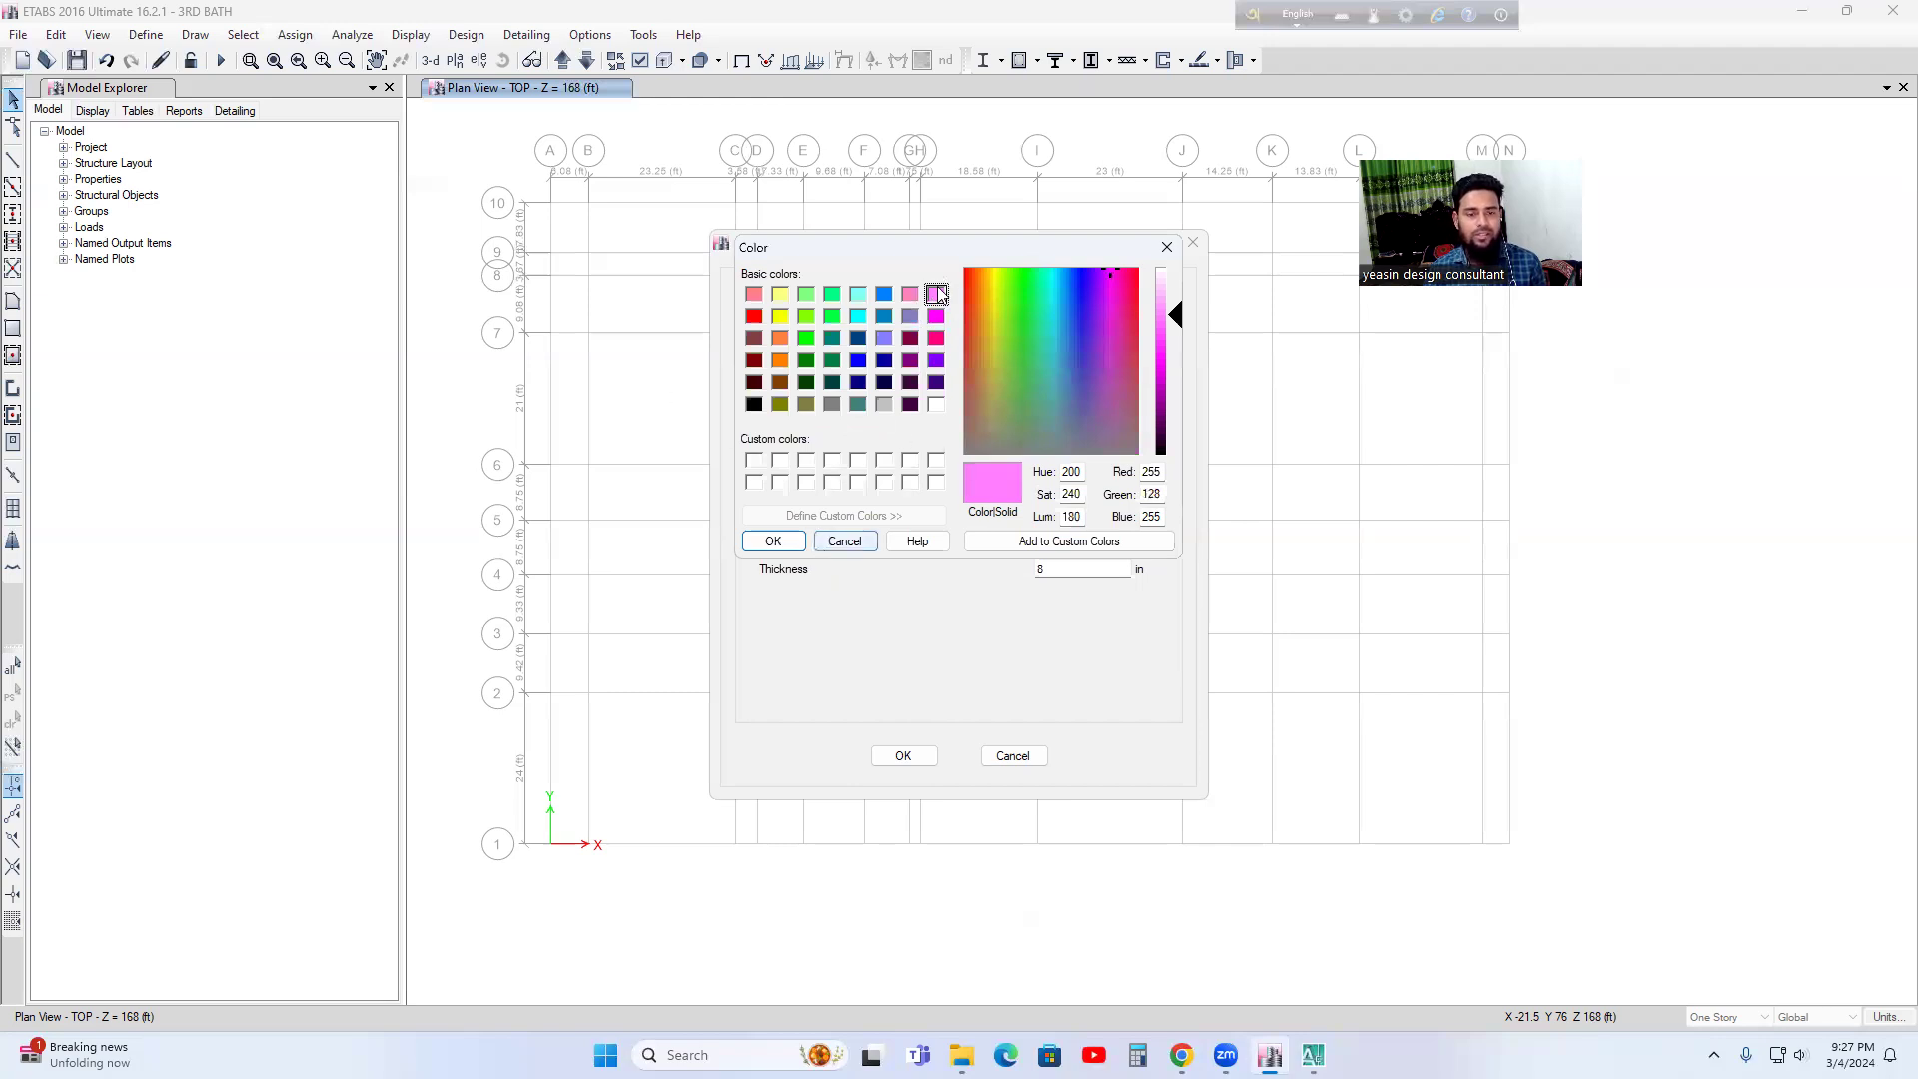
click(774, 542)
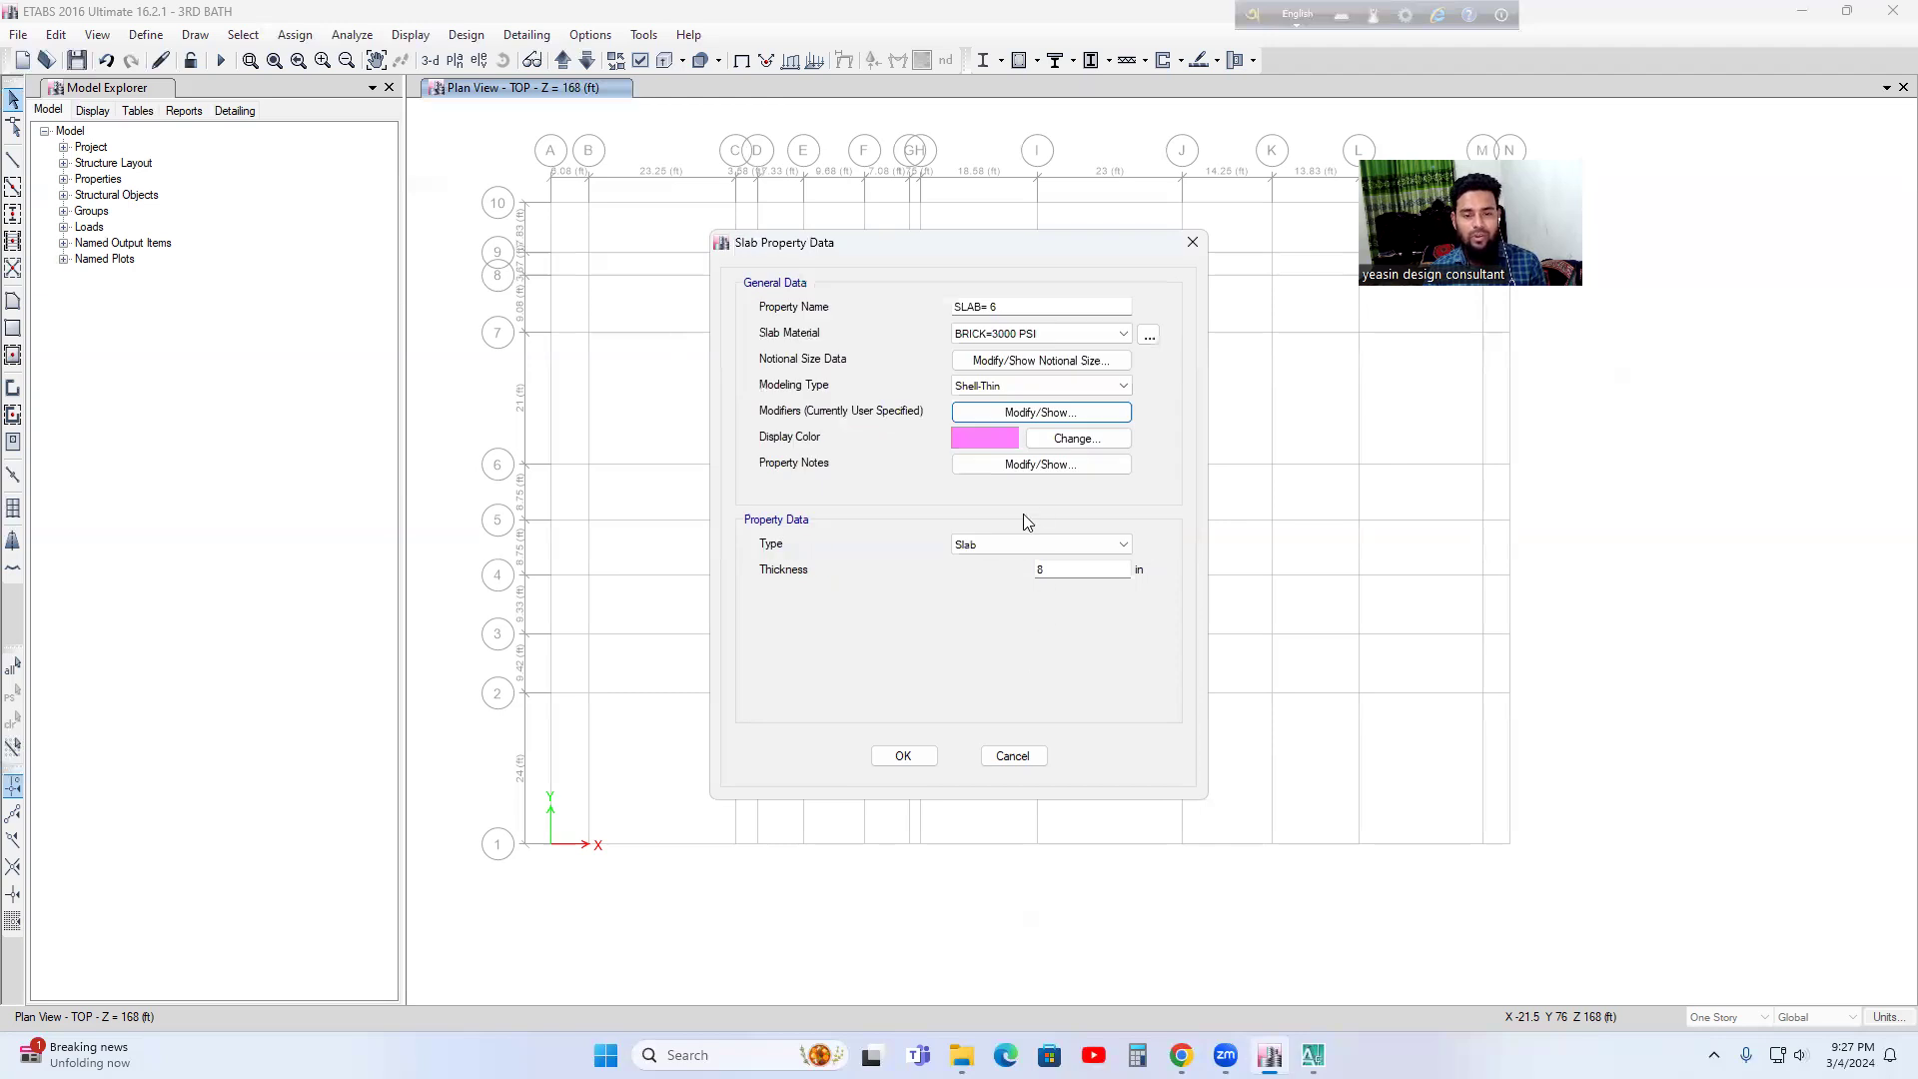
- Set the slab thickness to 6 in and save the new slab property
click(1059, 571)
key(BackSpace)
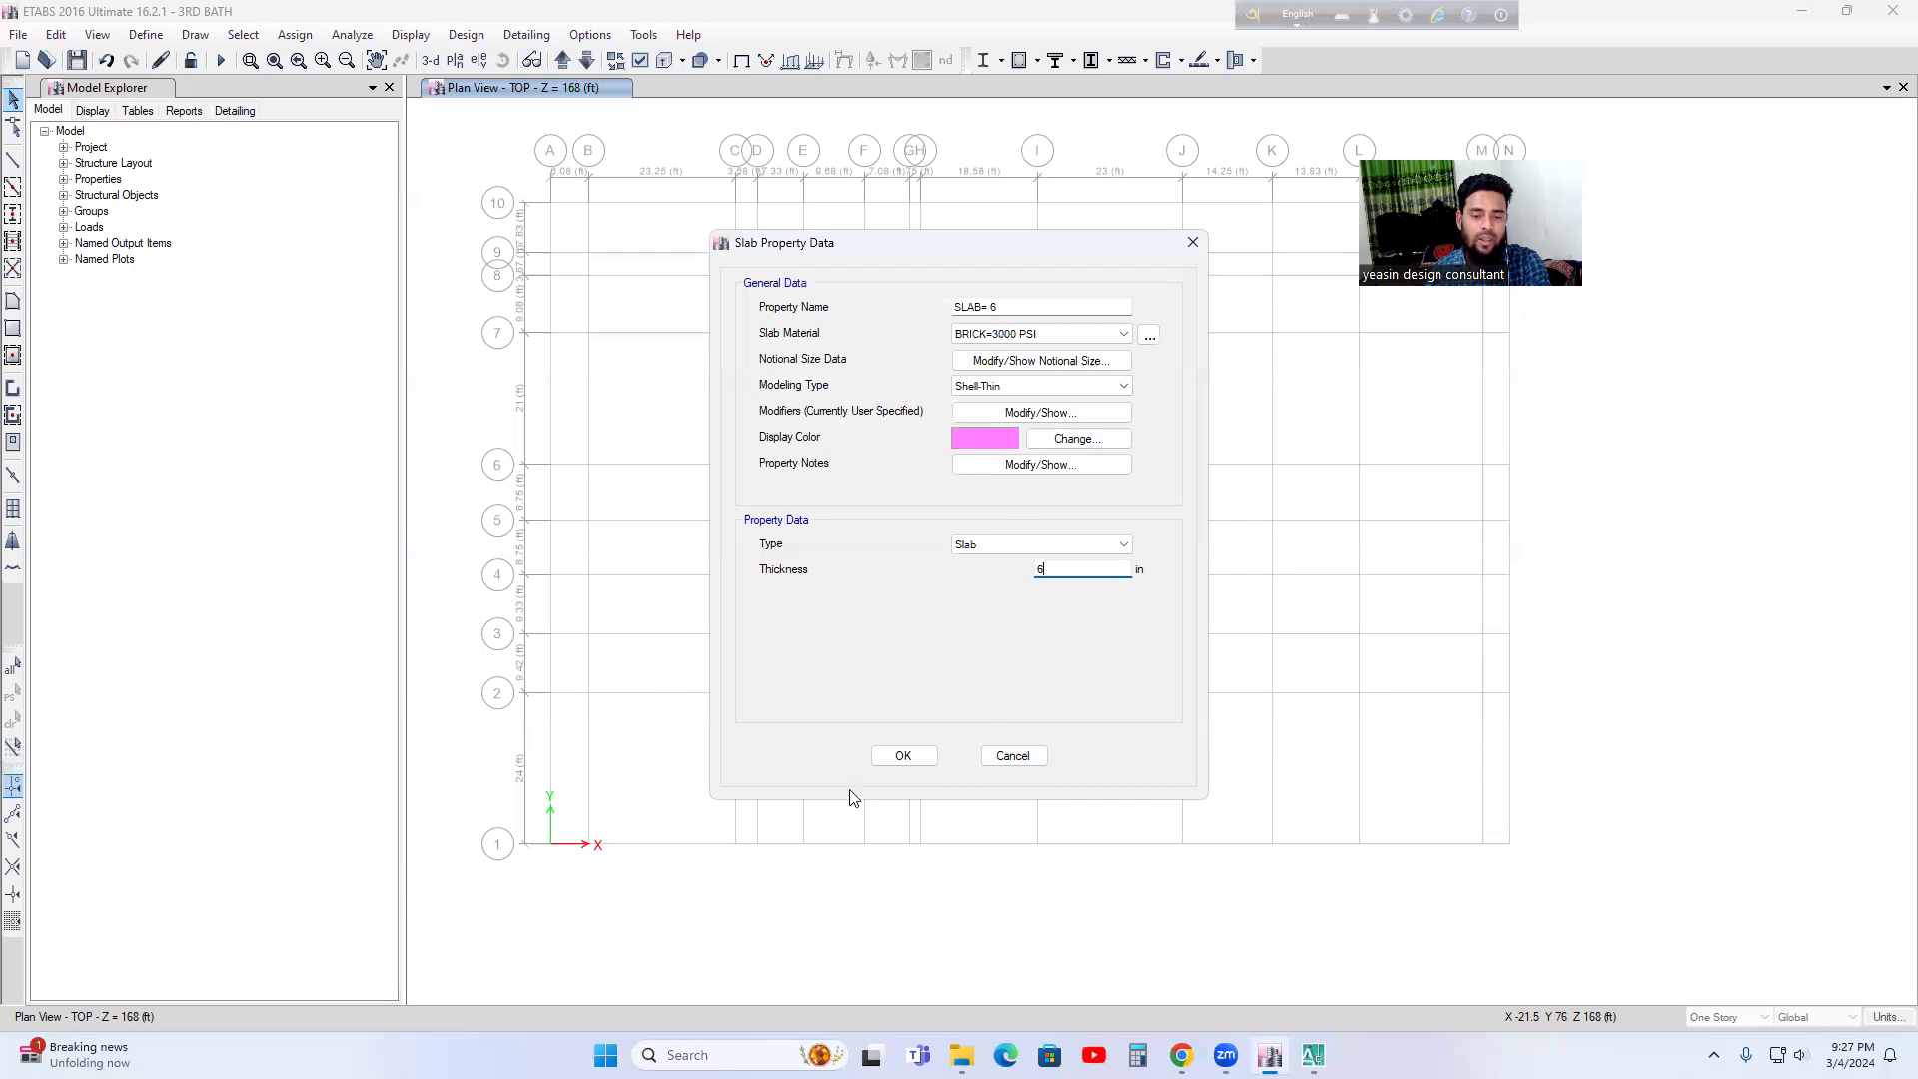
click(903, 756)
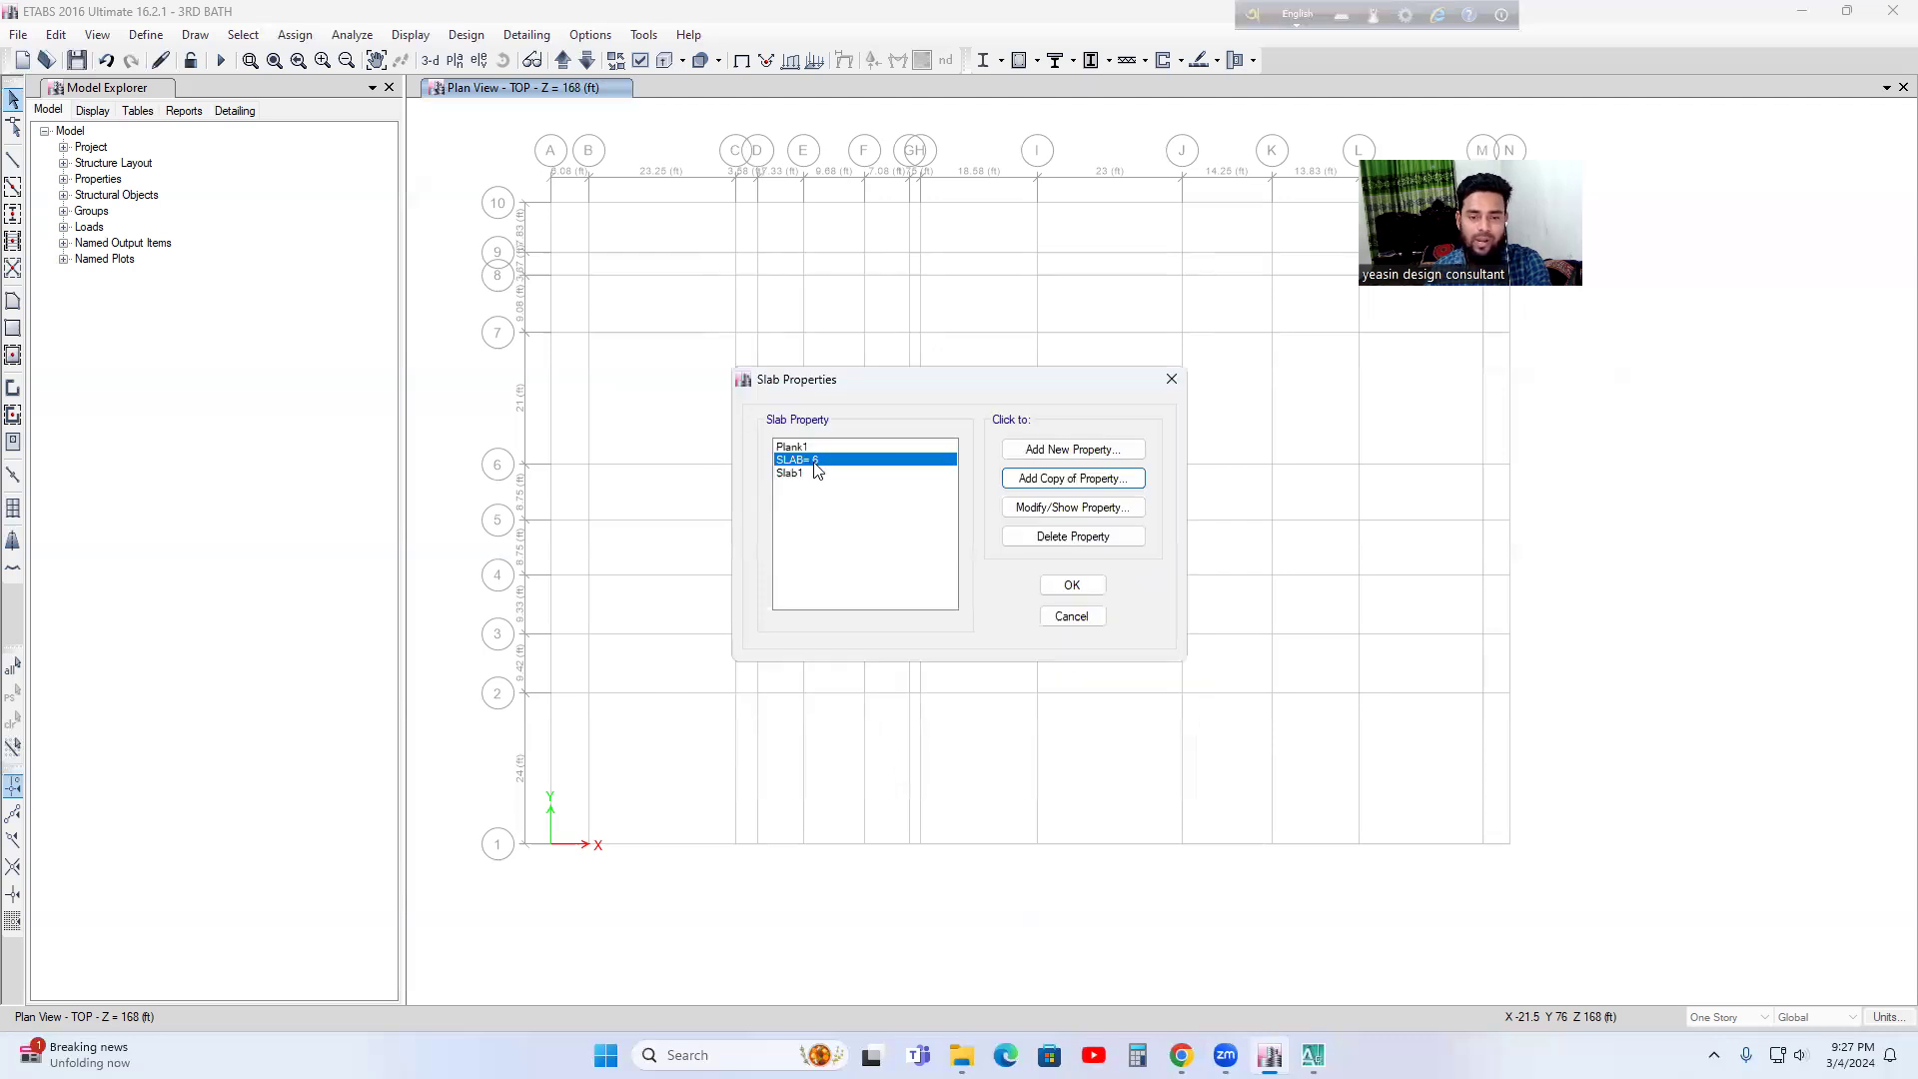
- Create a copy of the SLAB= 6 property and name it STAIR=6
click(1069, 483)
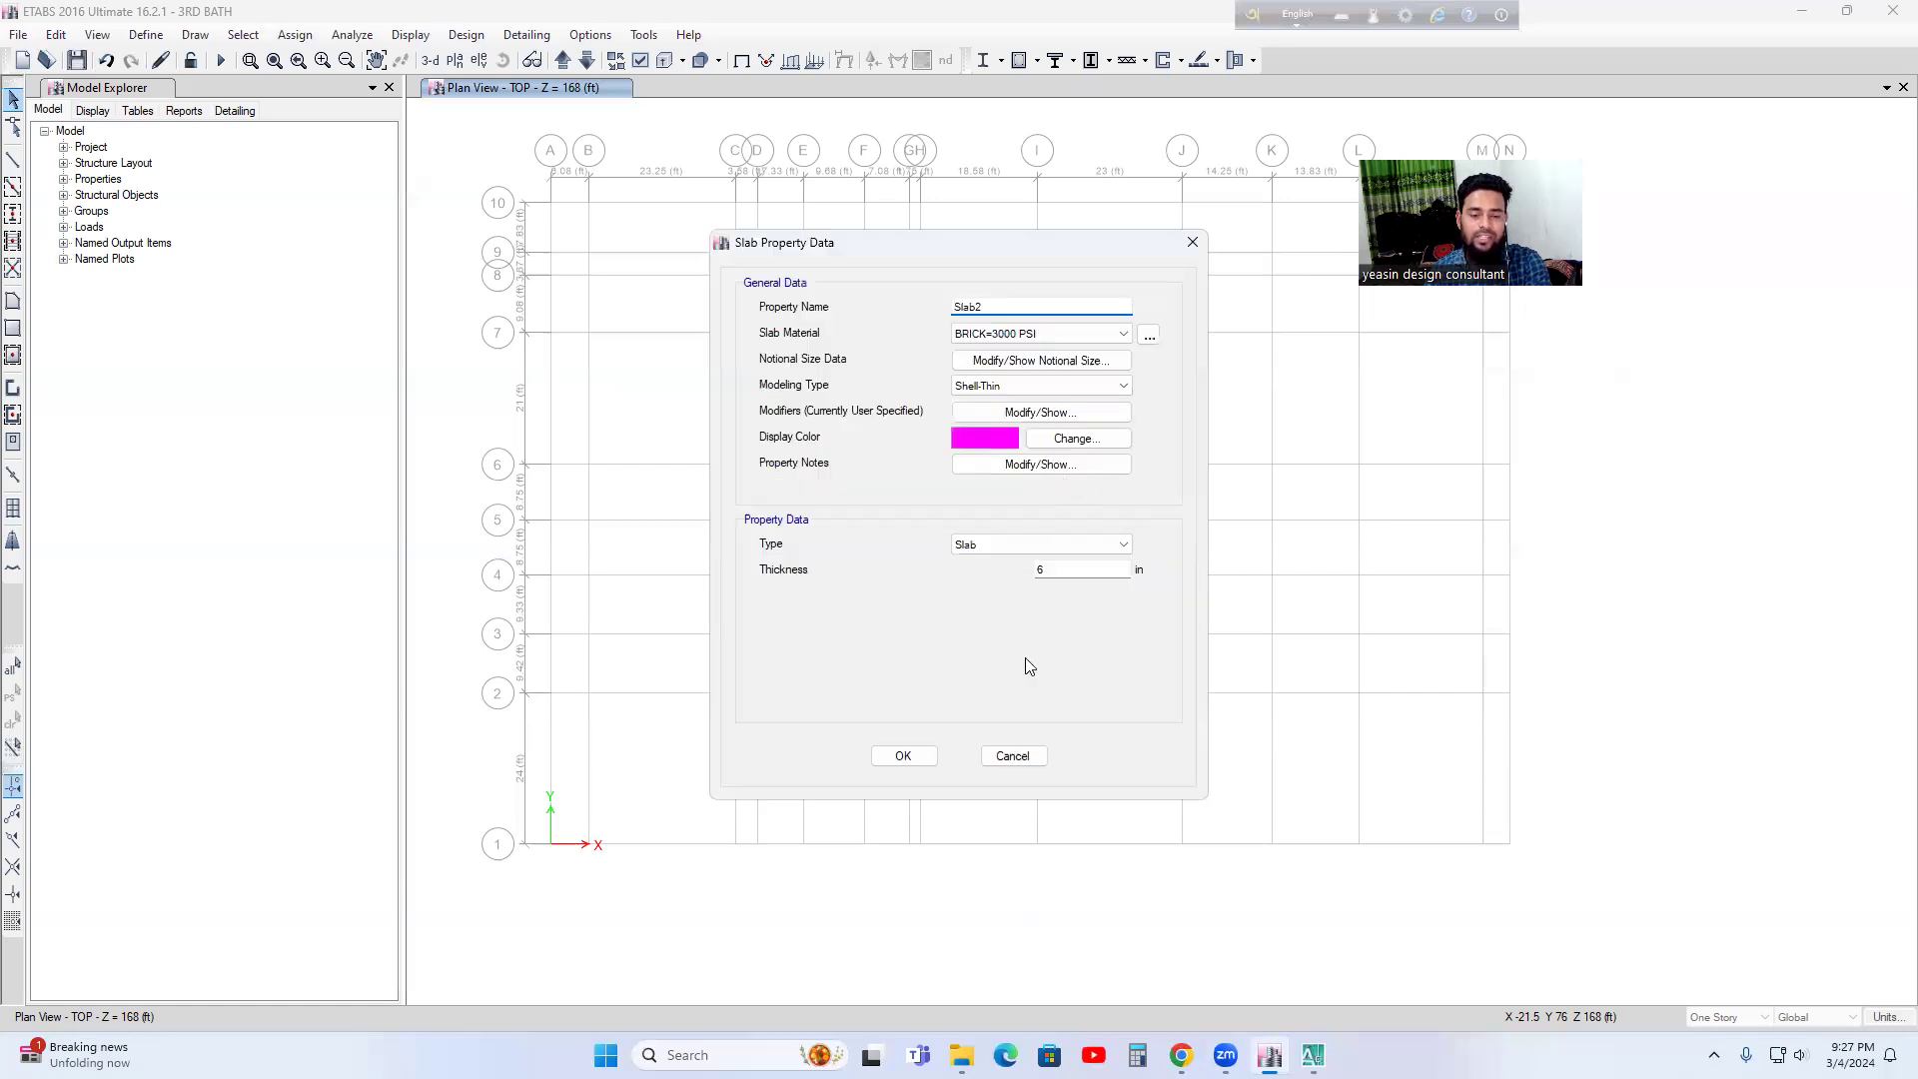
click(1017, 760)
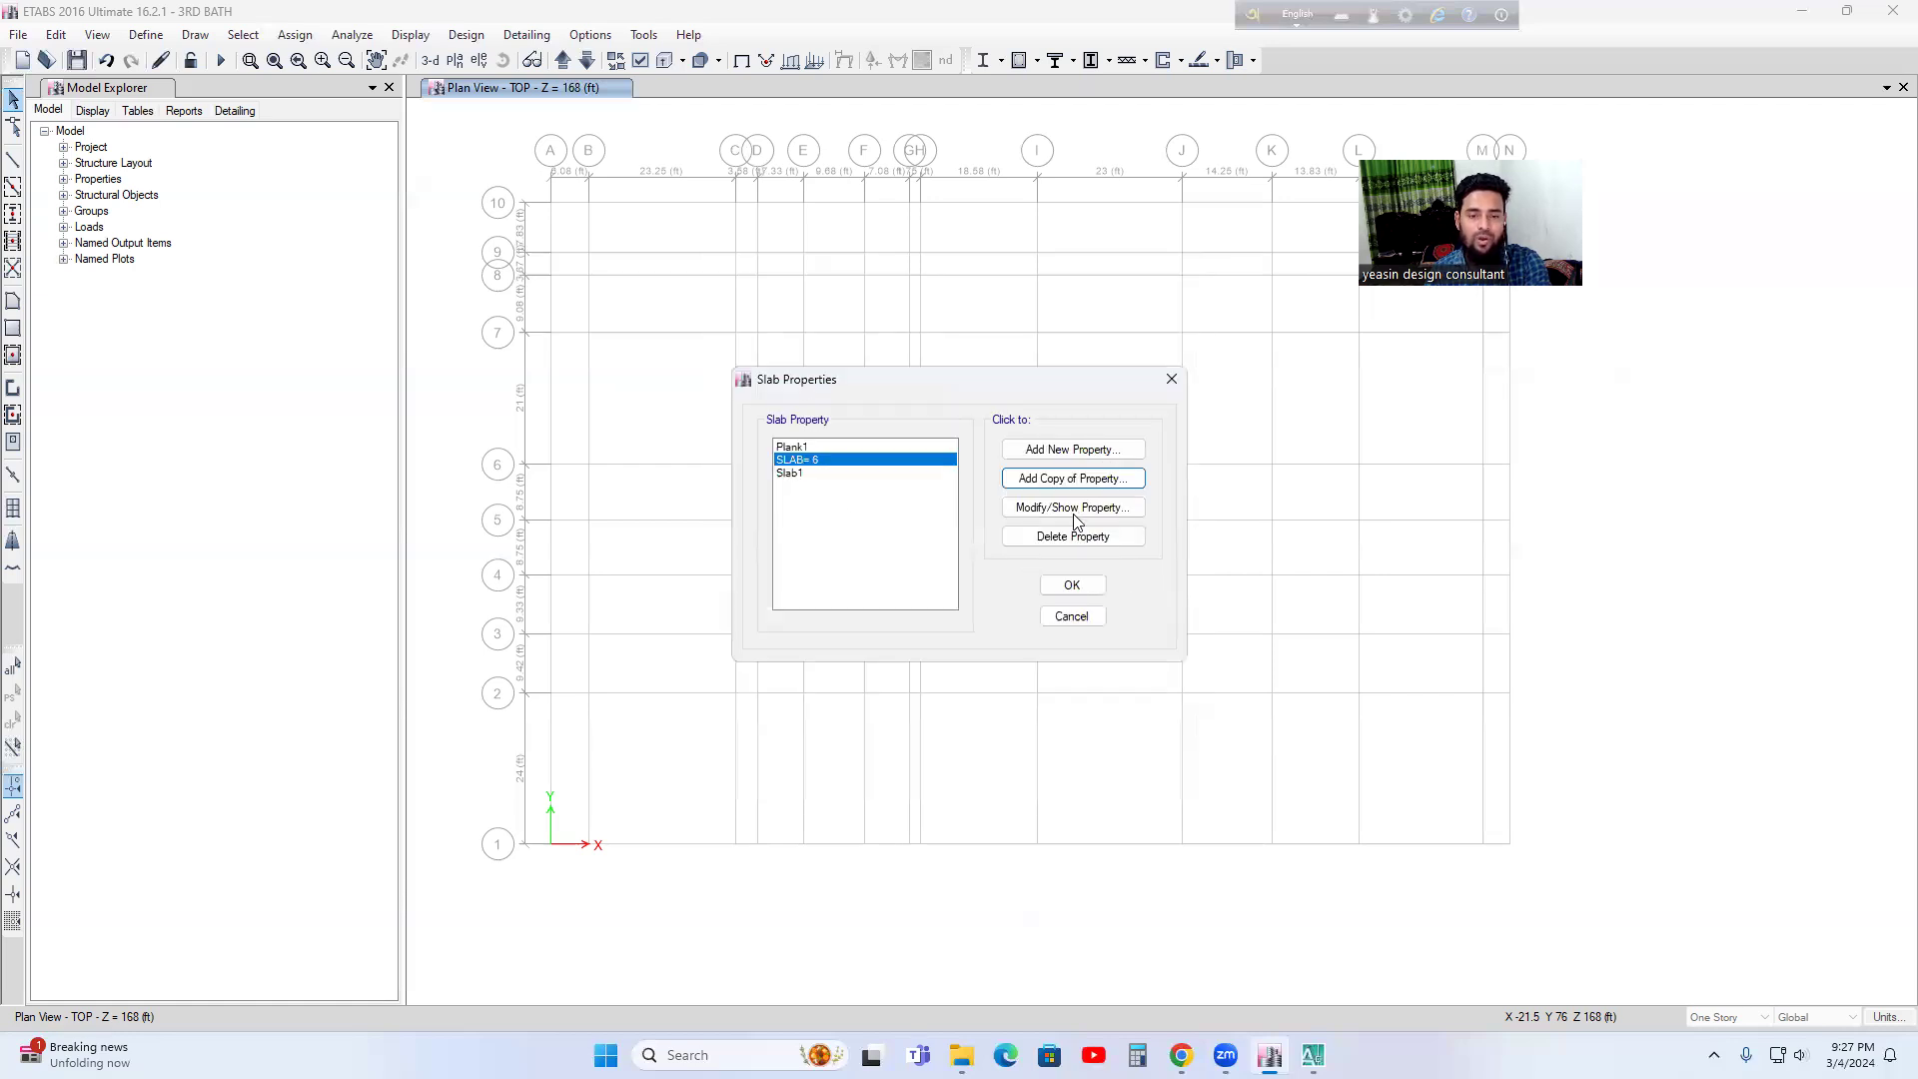
click(1074, 479)
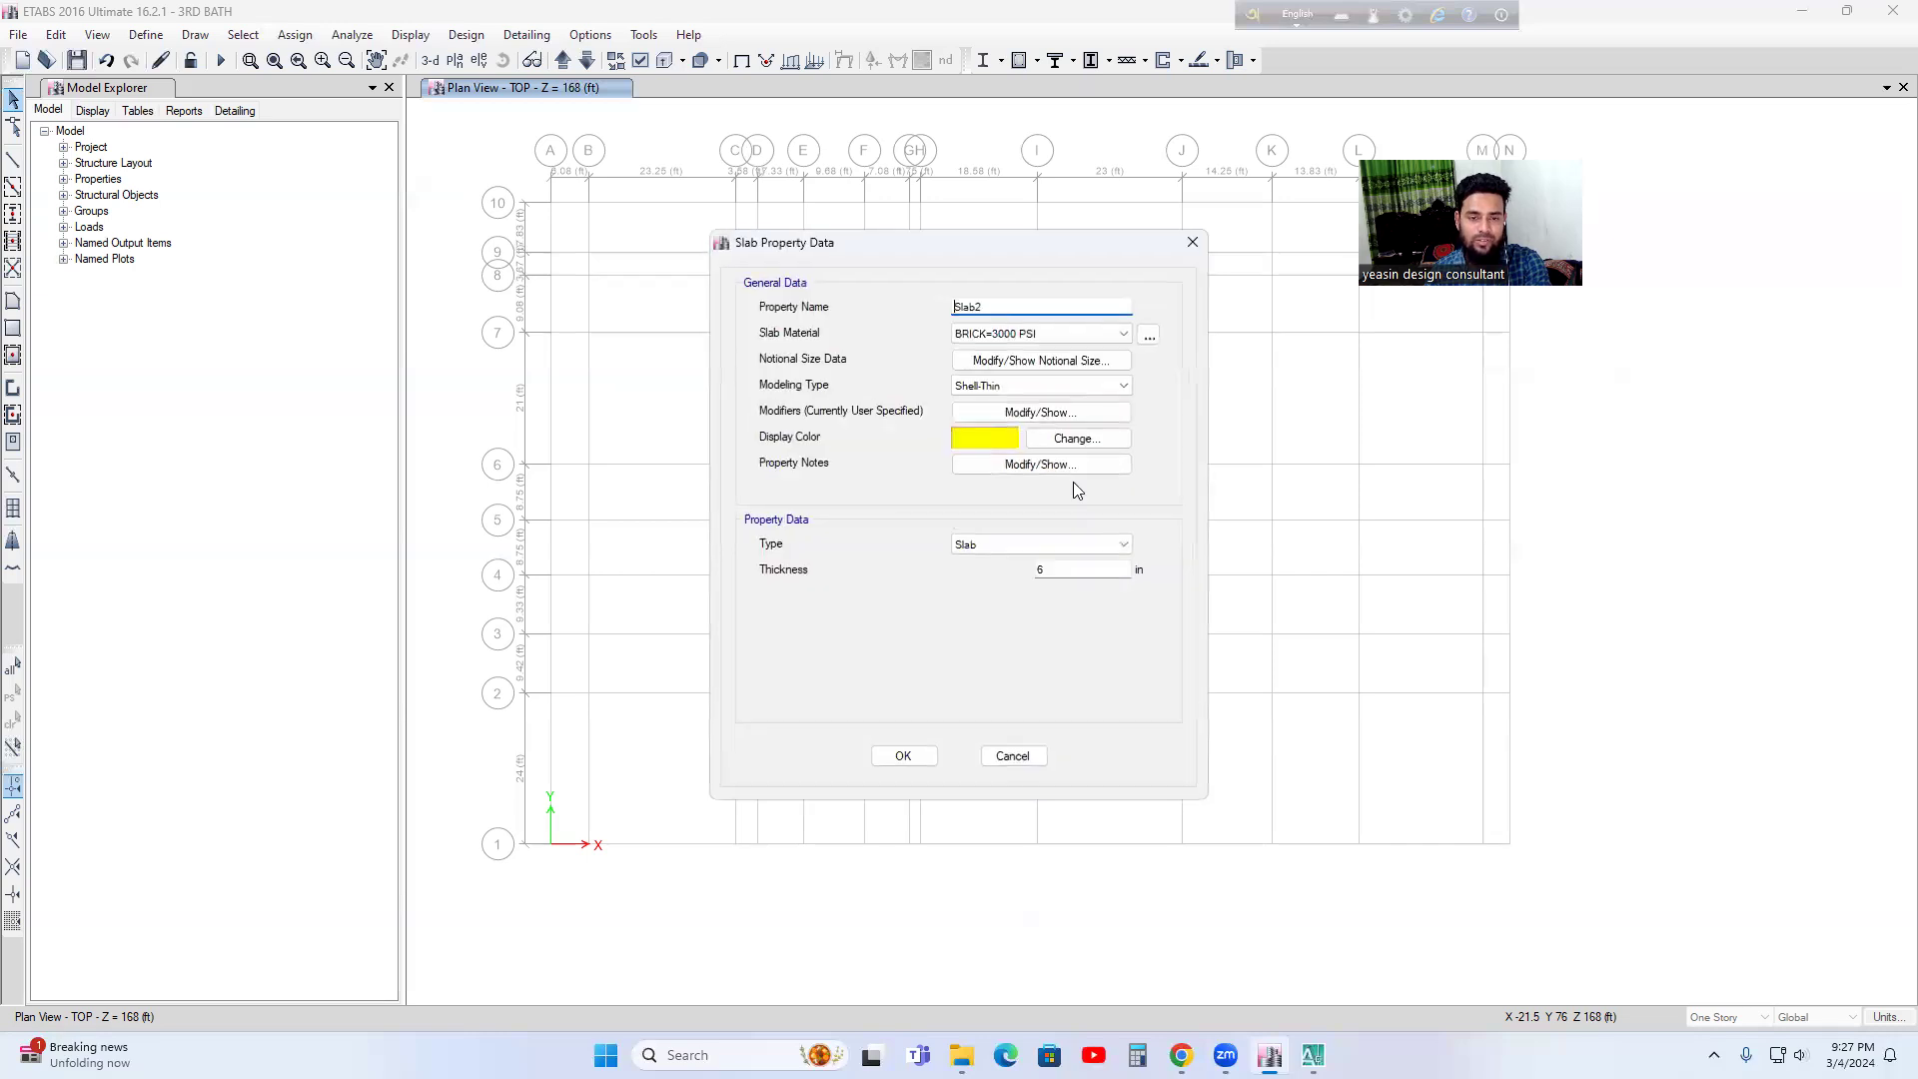
key(BackSpace)
key(BackSpace)
key(BackSpace)
key(BackSpace)
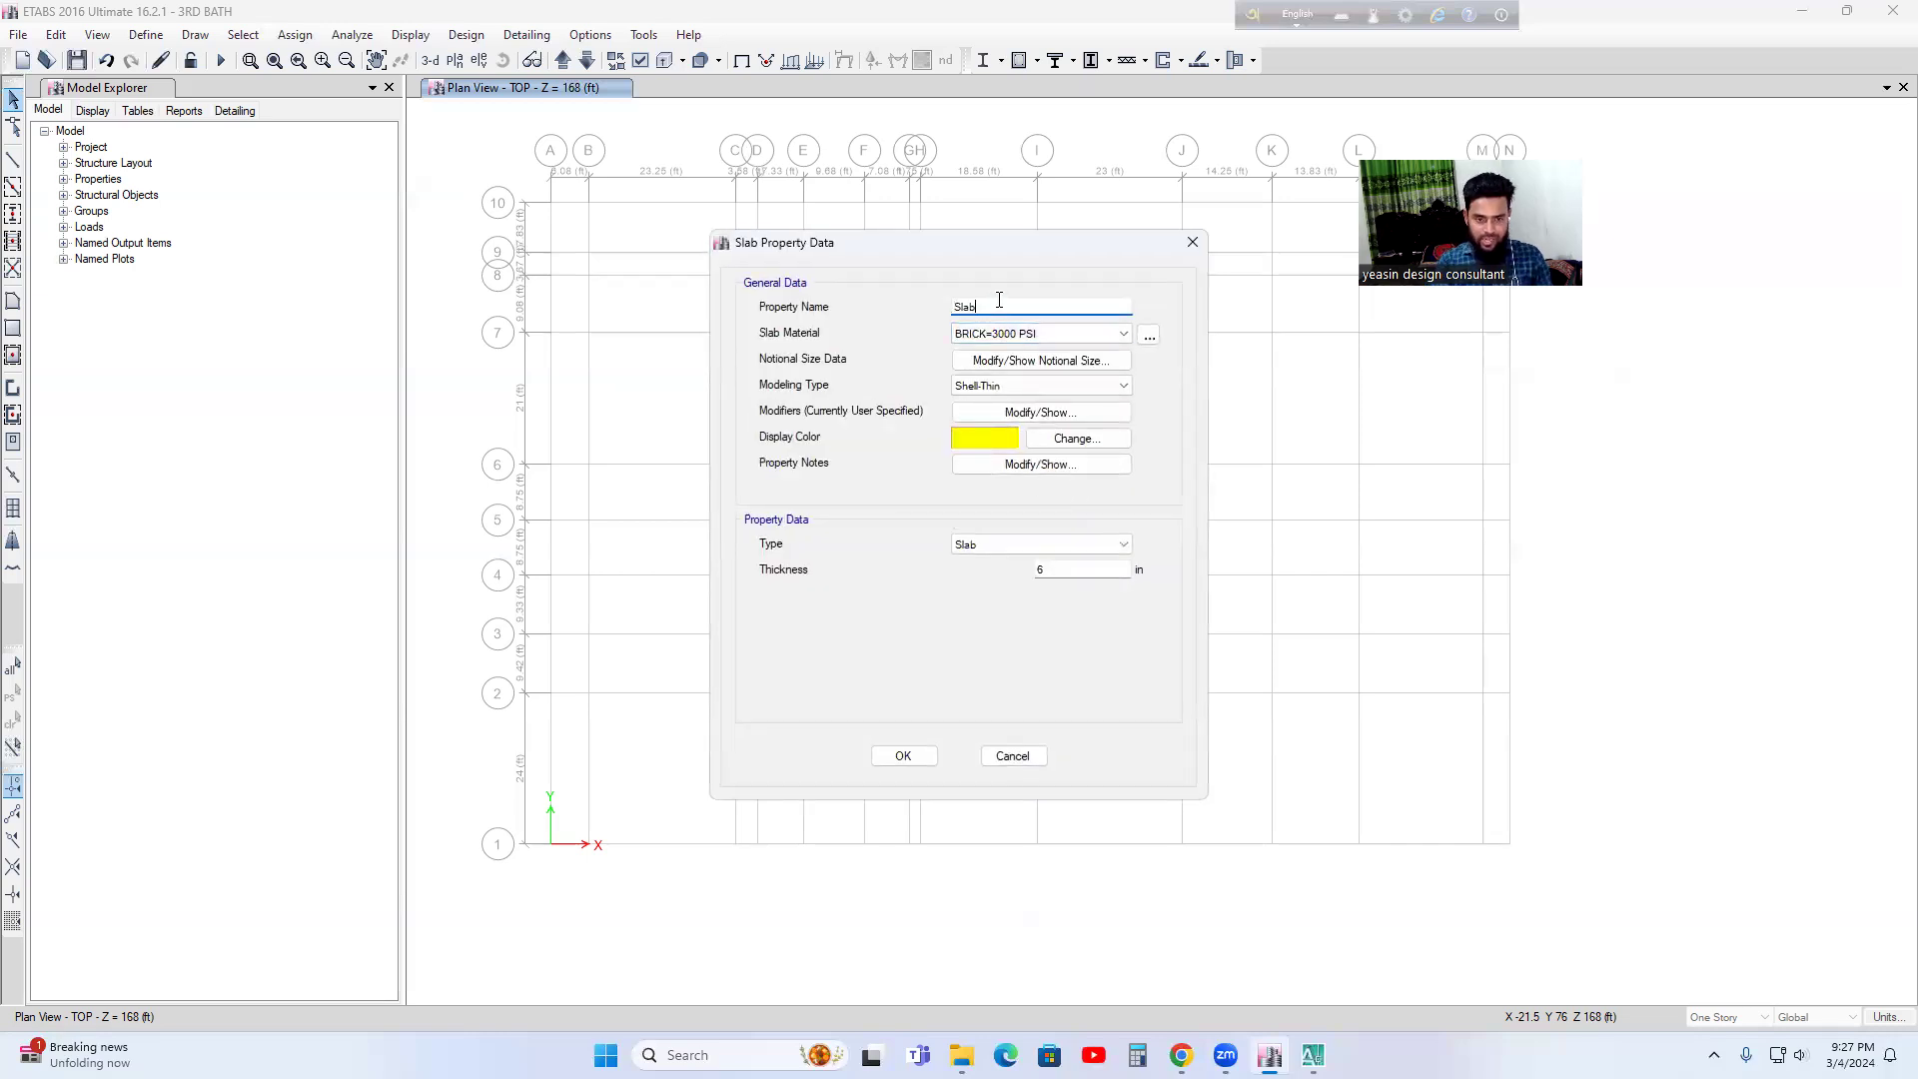
text(TAIR=6)
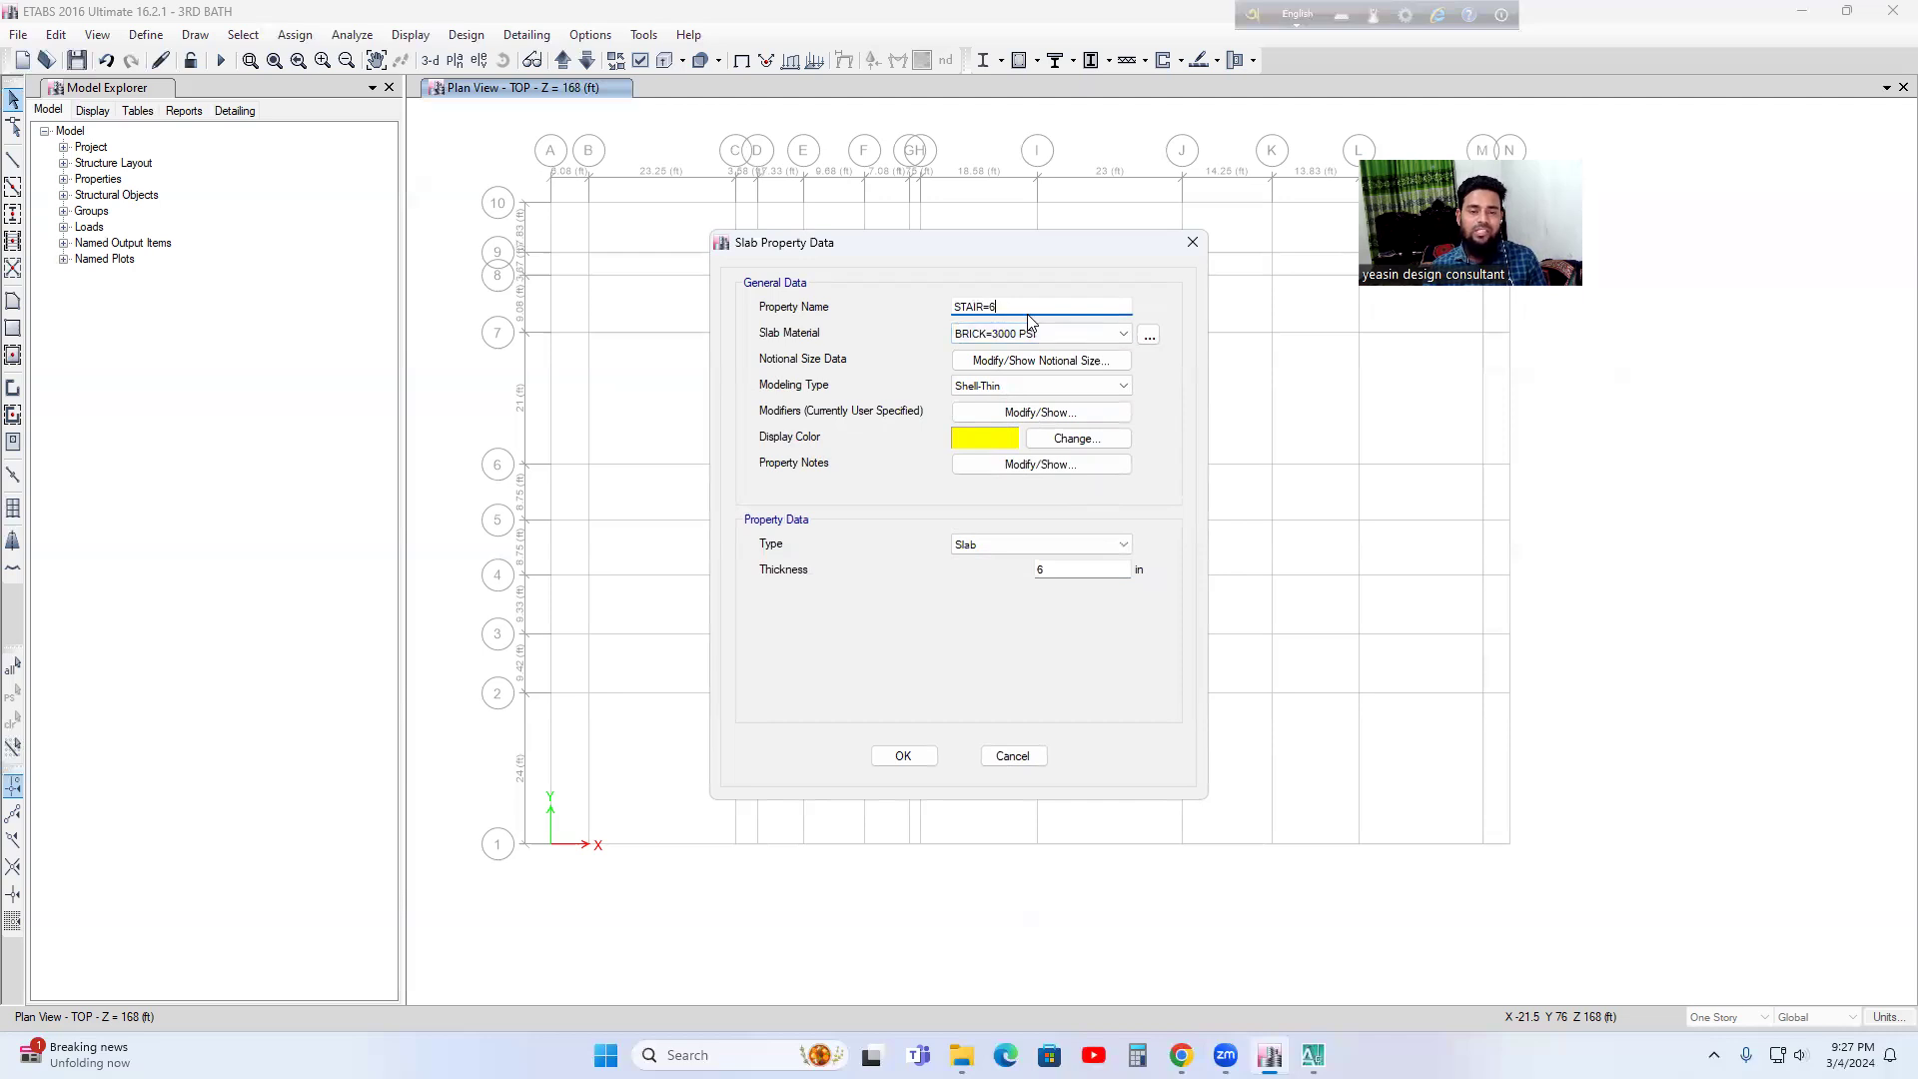
- Review the stair slab's stiffness modifiers, change its display color to dark maroon and save the property
click(1026, 415)
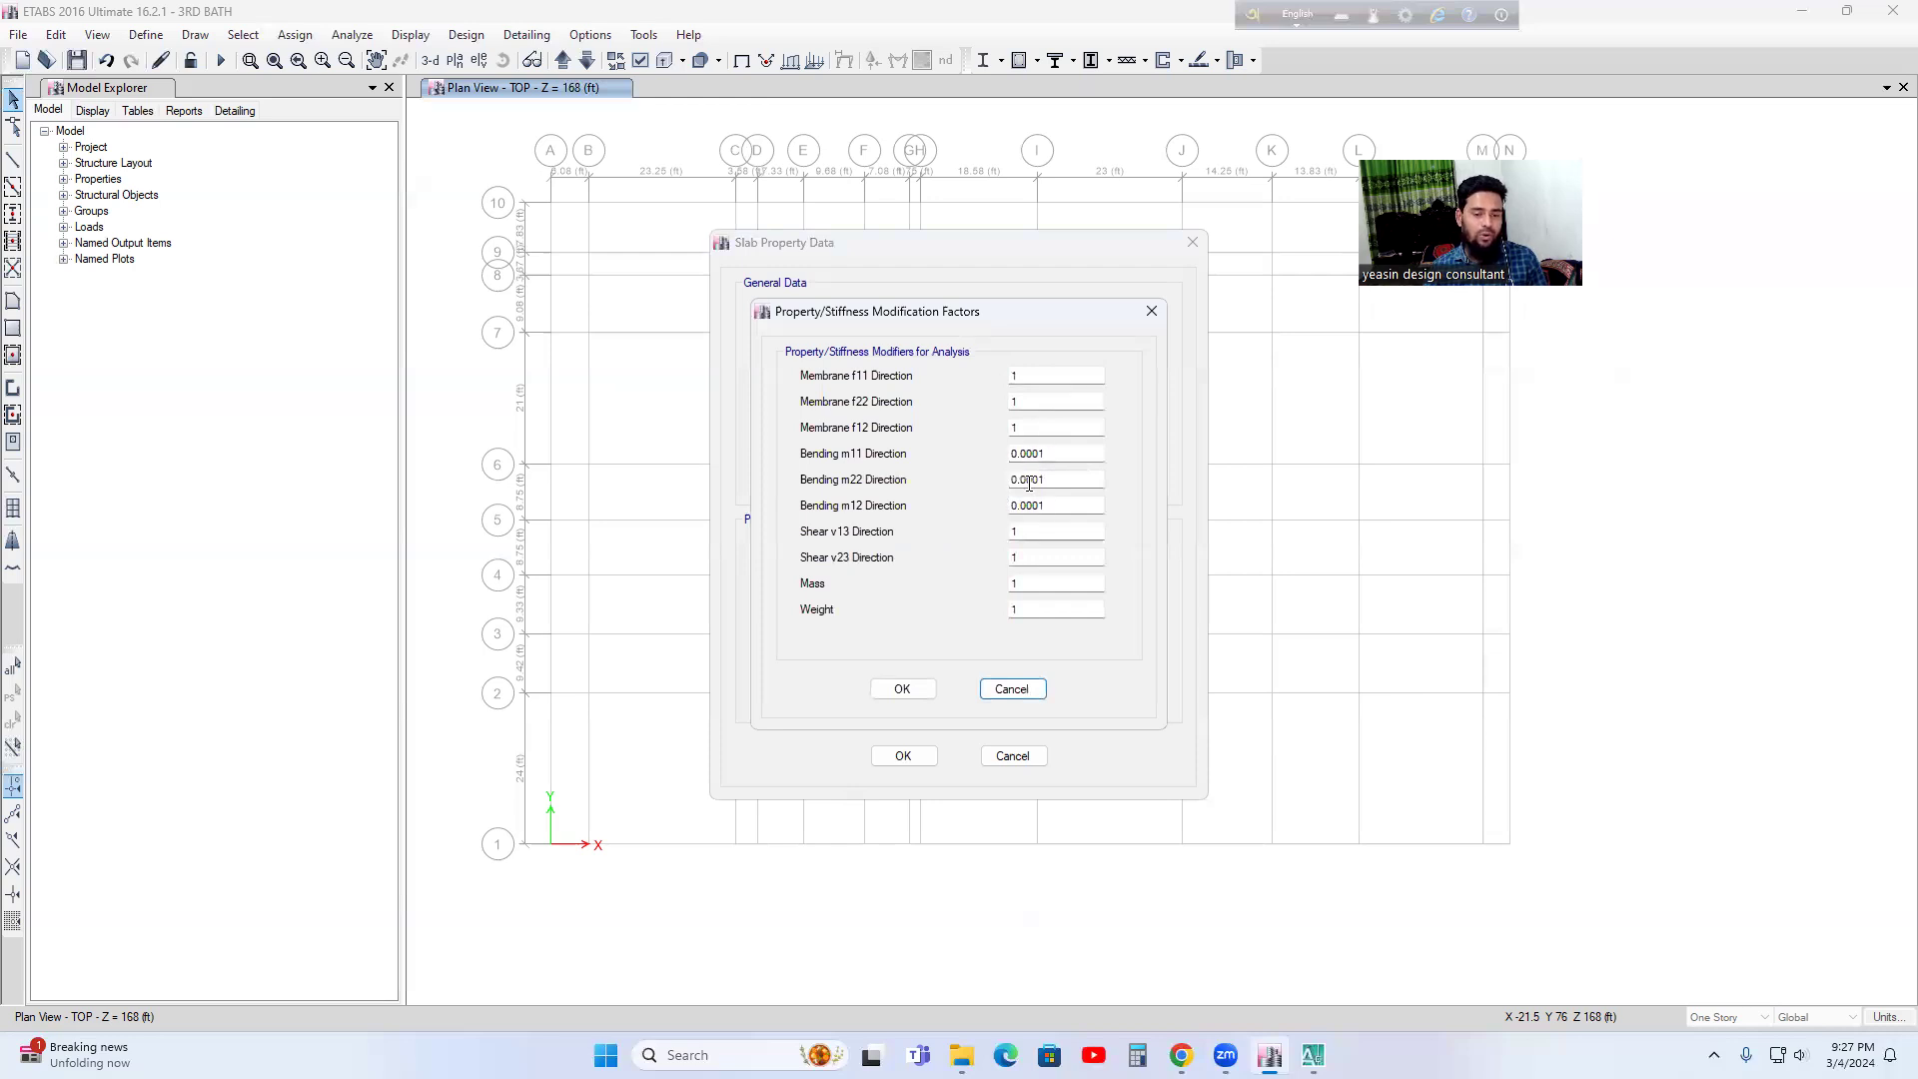
click(902, 689)
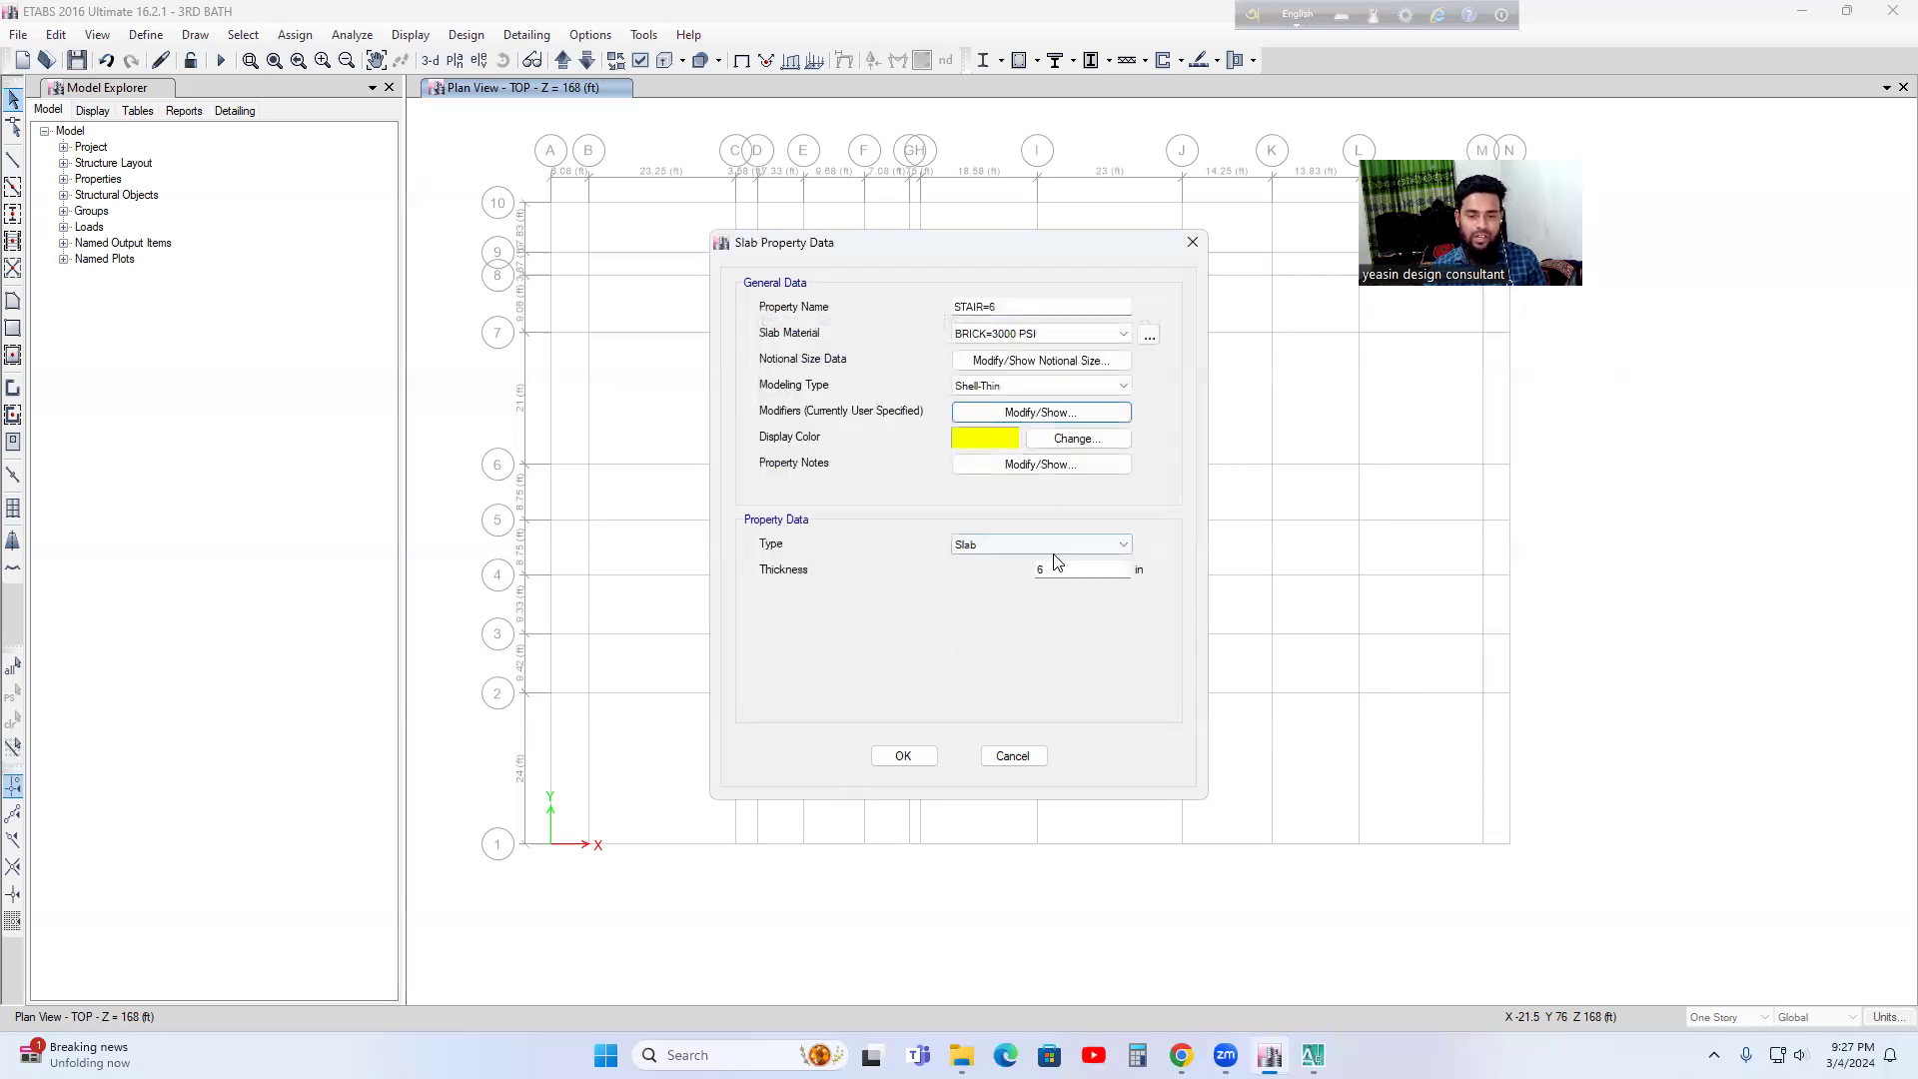
click(998, 437)
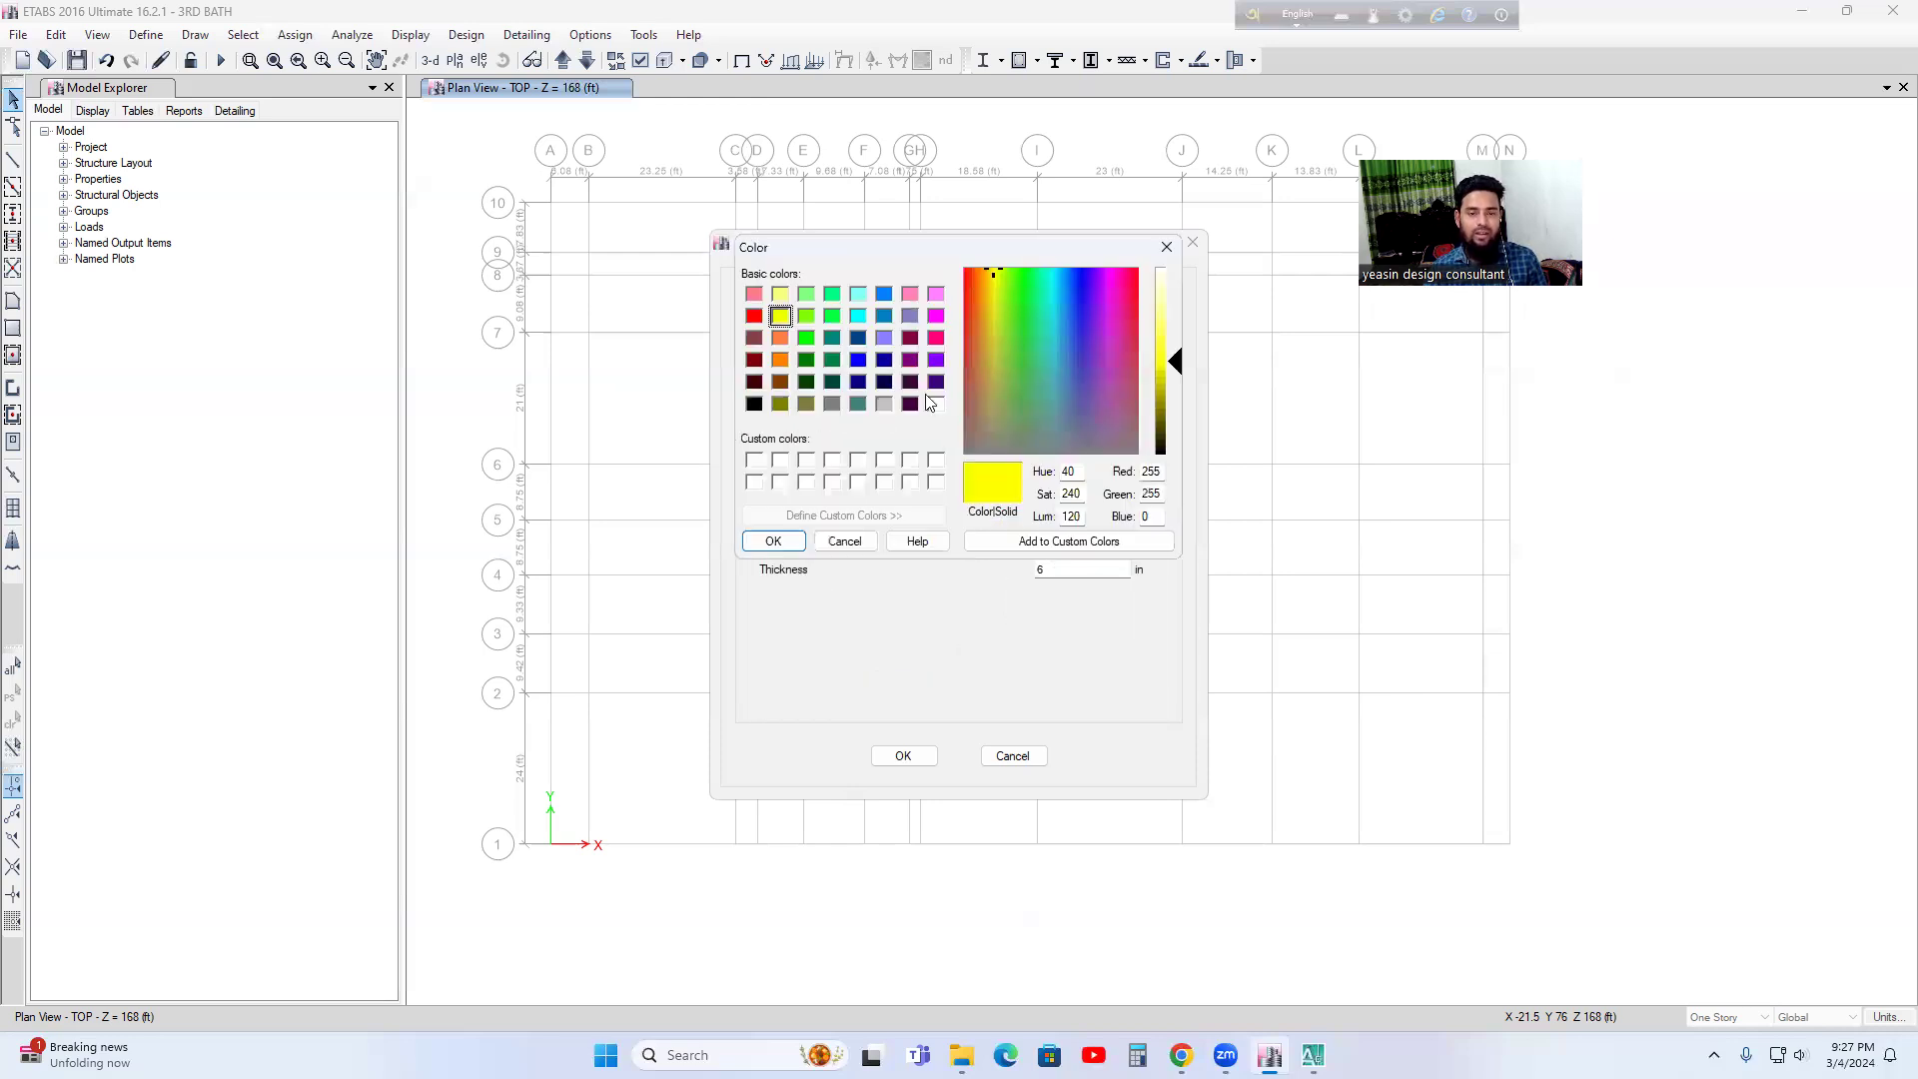
click(910, 337)
click(775, 542)
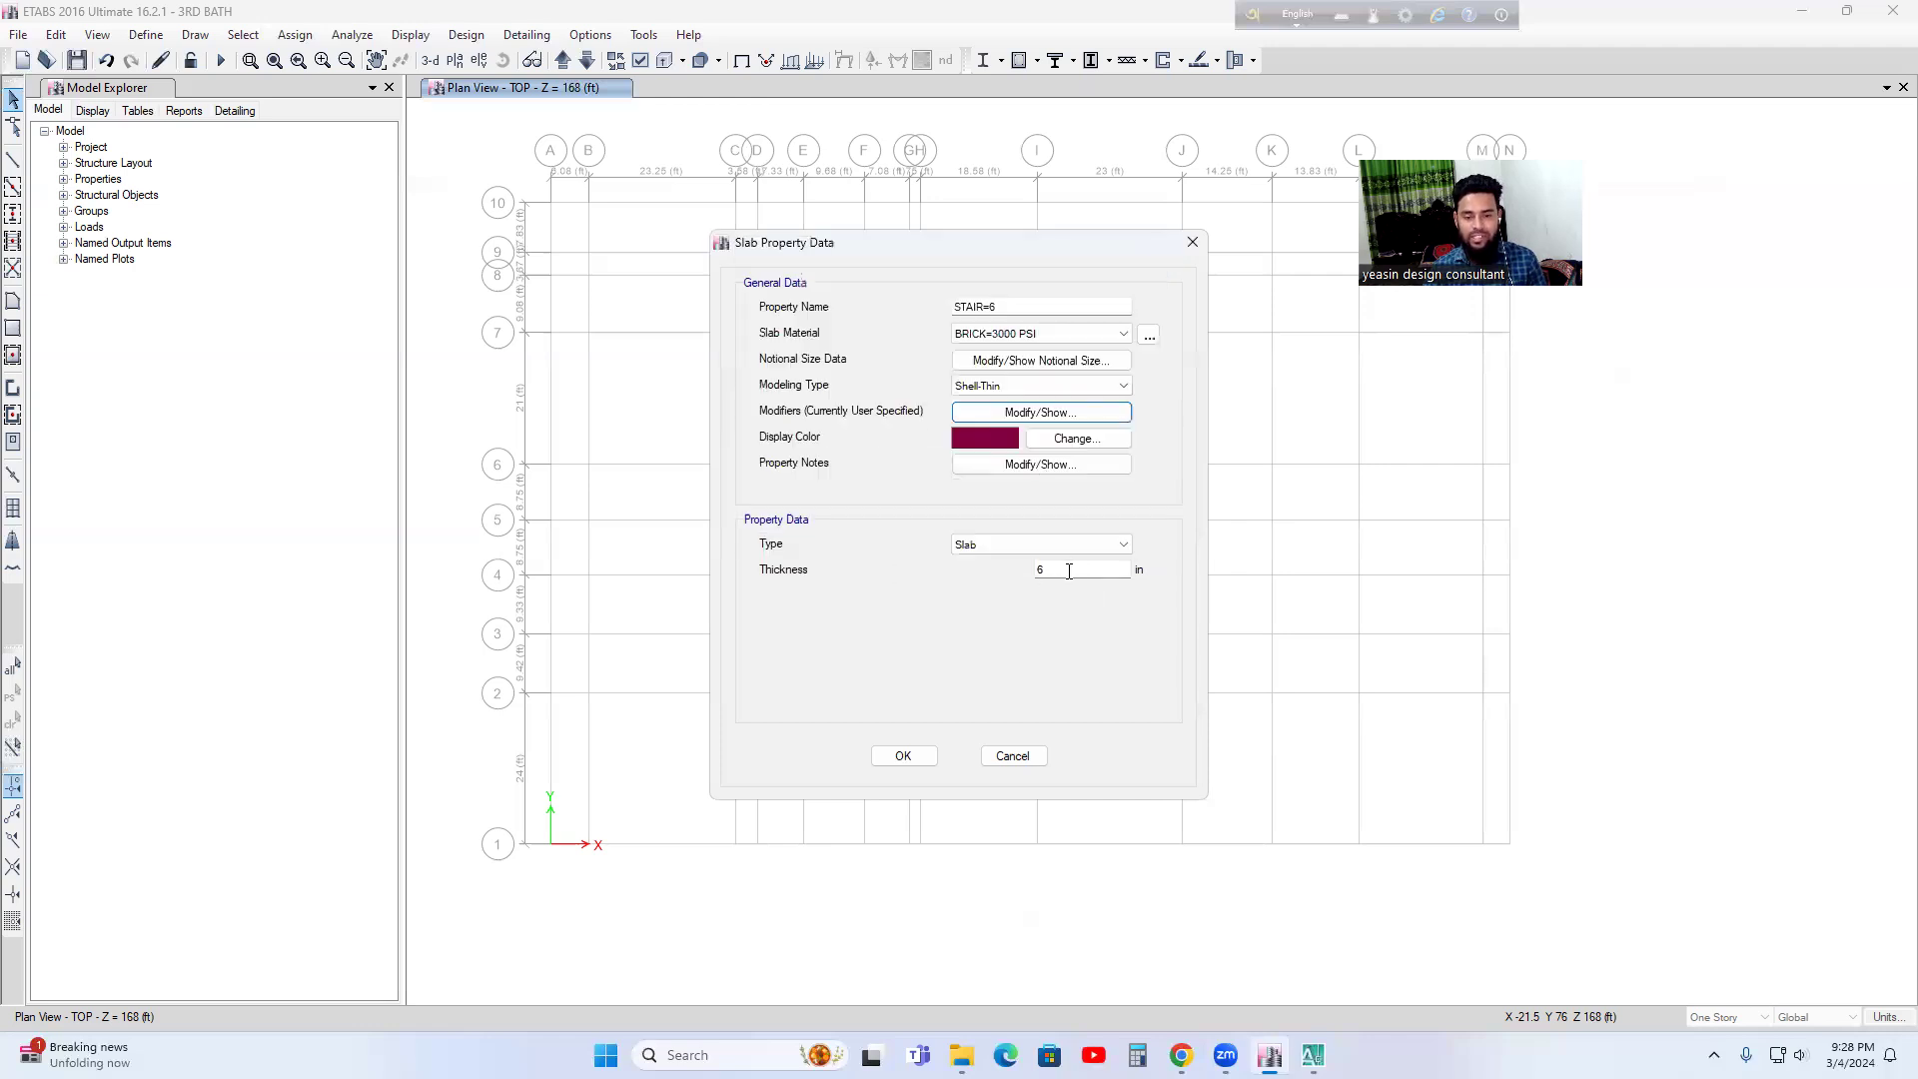
click(903, 756)
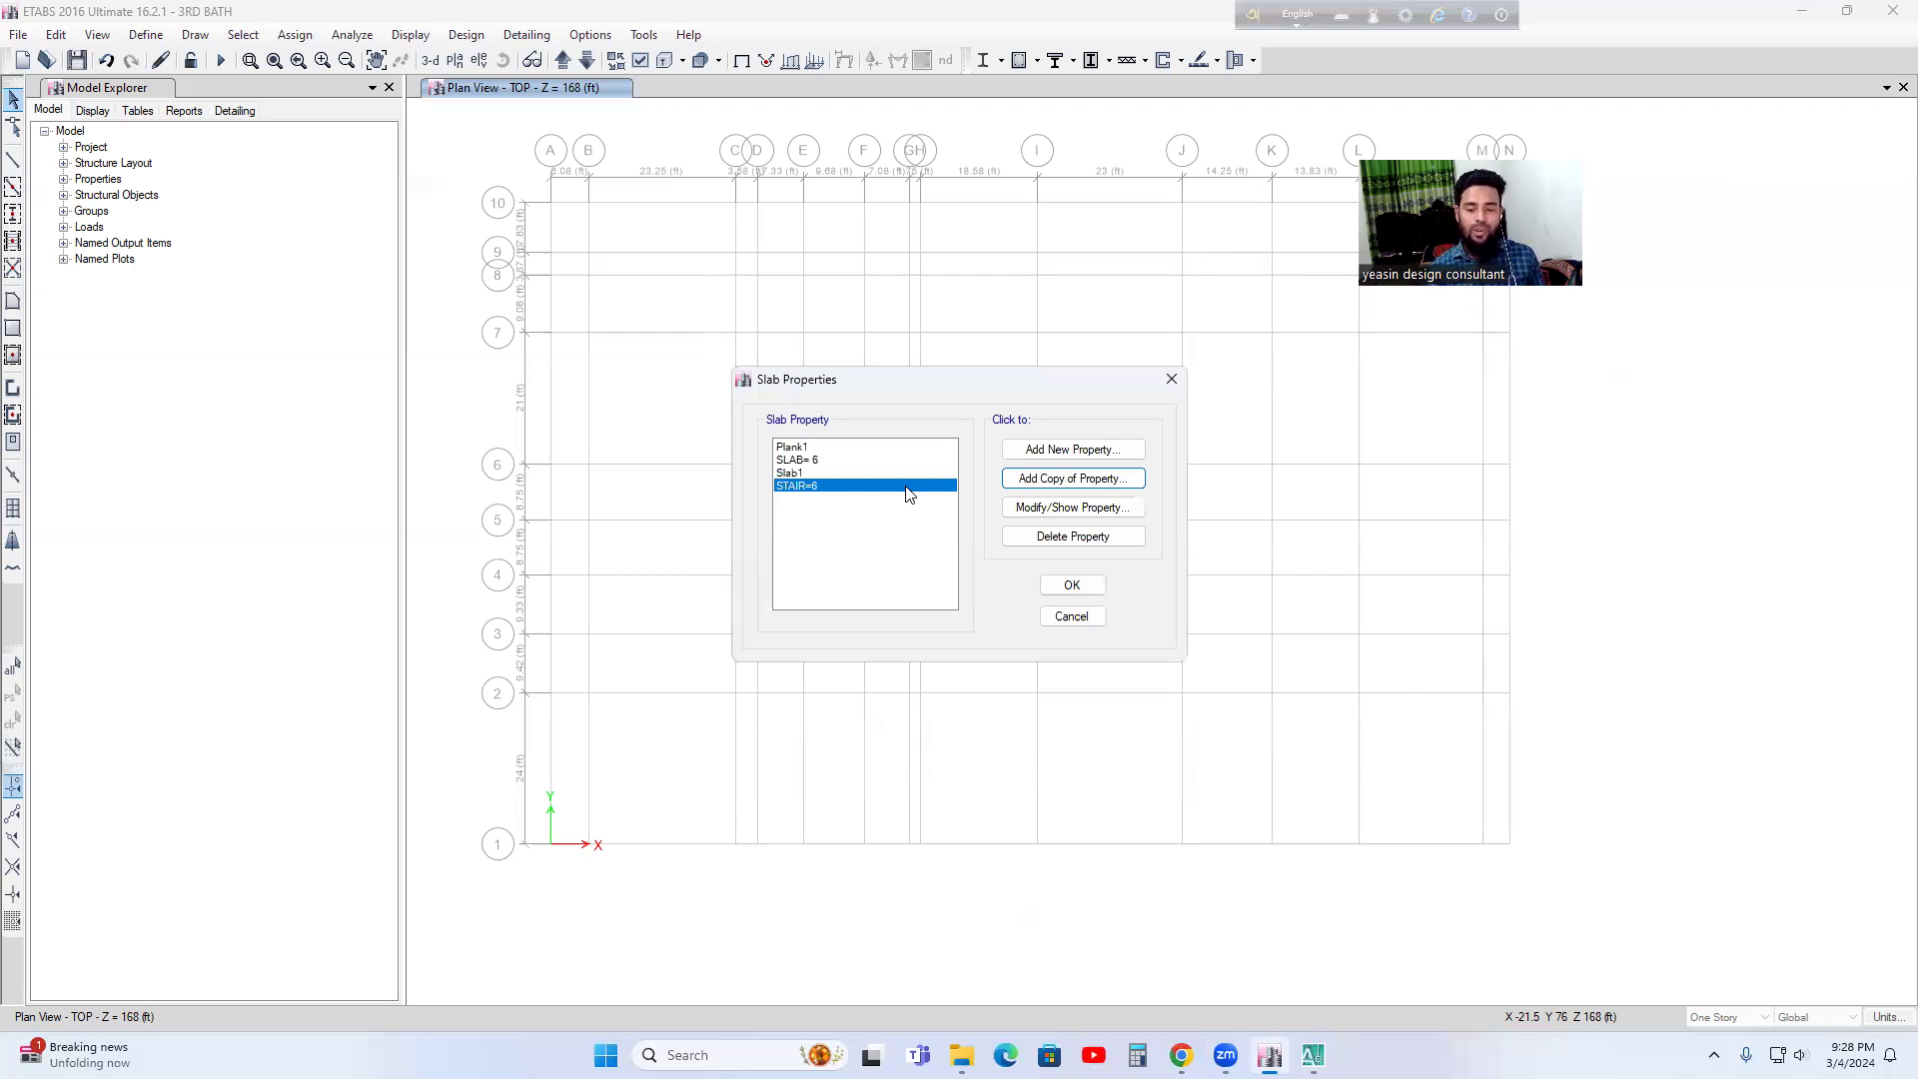
- Switch to AutoCAD and examine the column grid layout
click(1313, 1055)
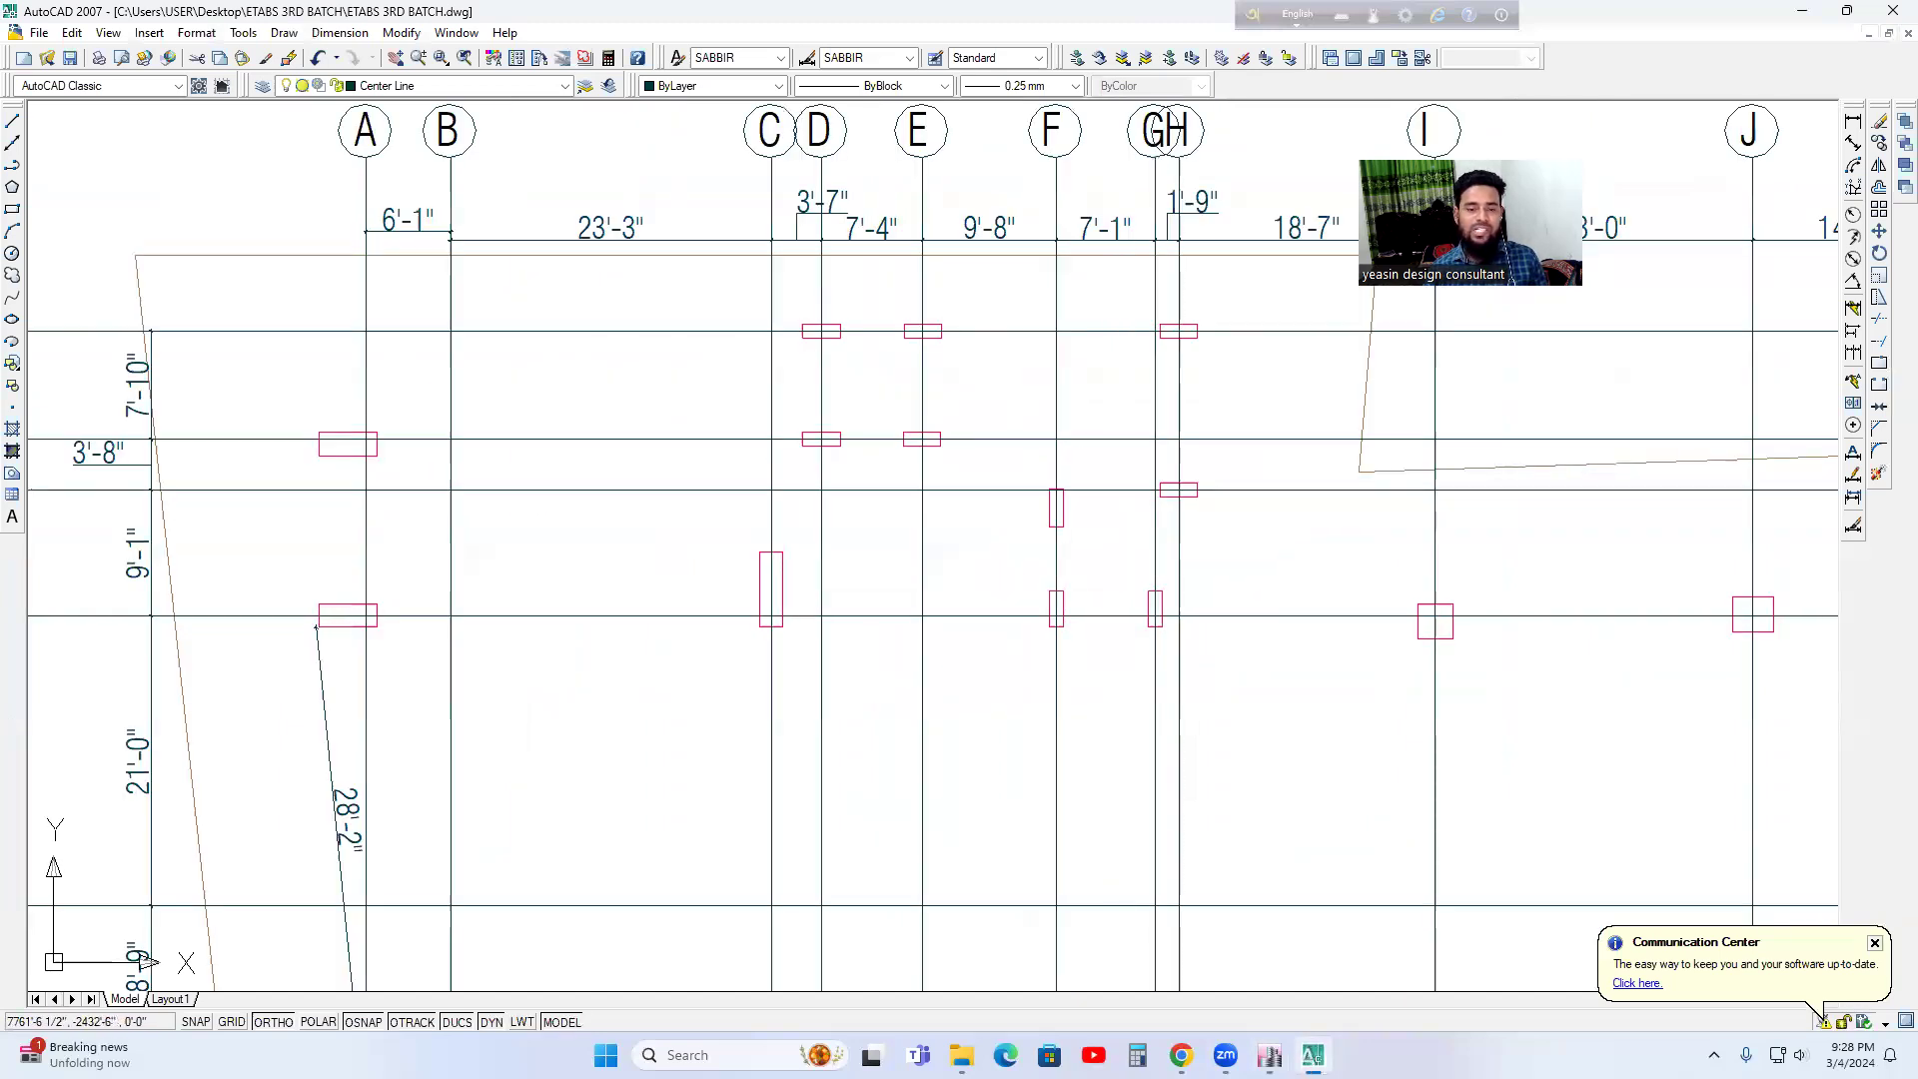
middle_drag(1060, 522, 1050, 537)
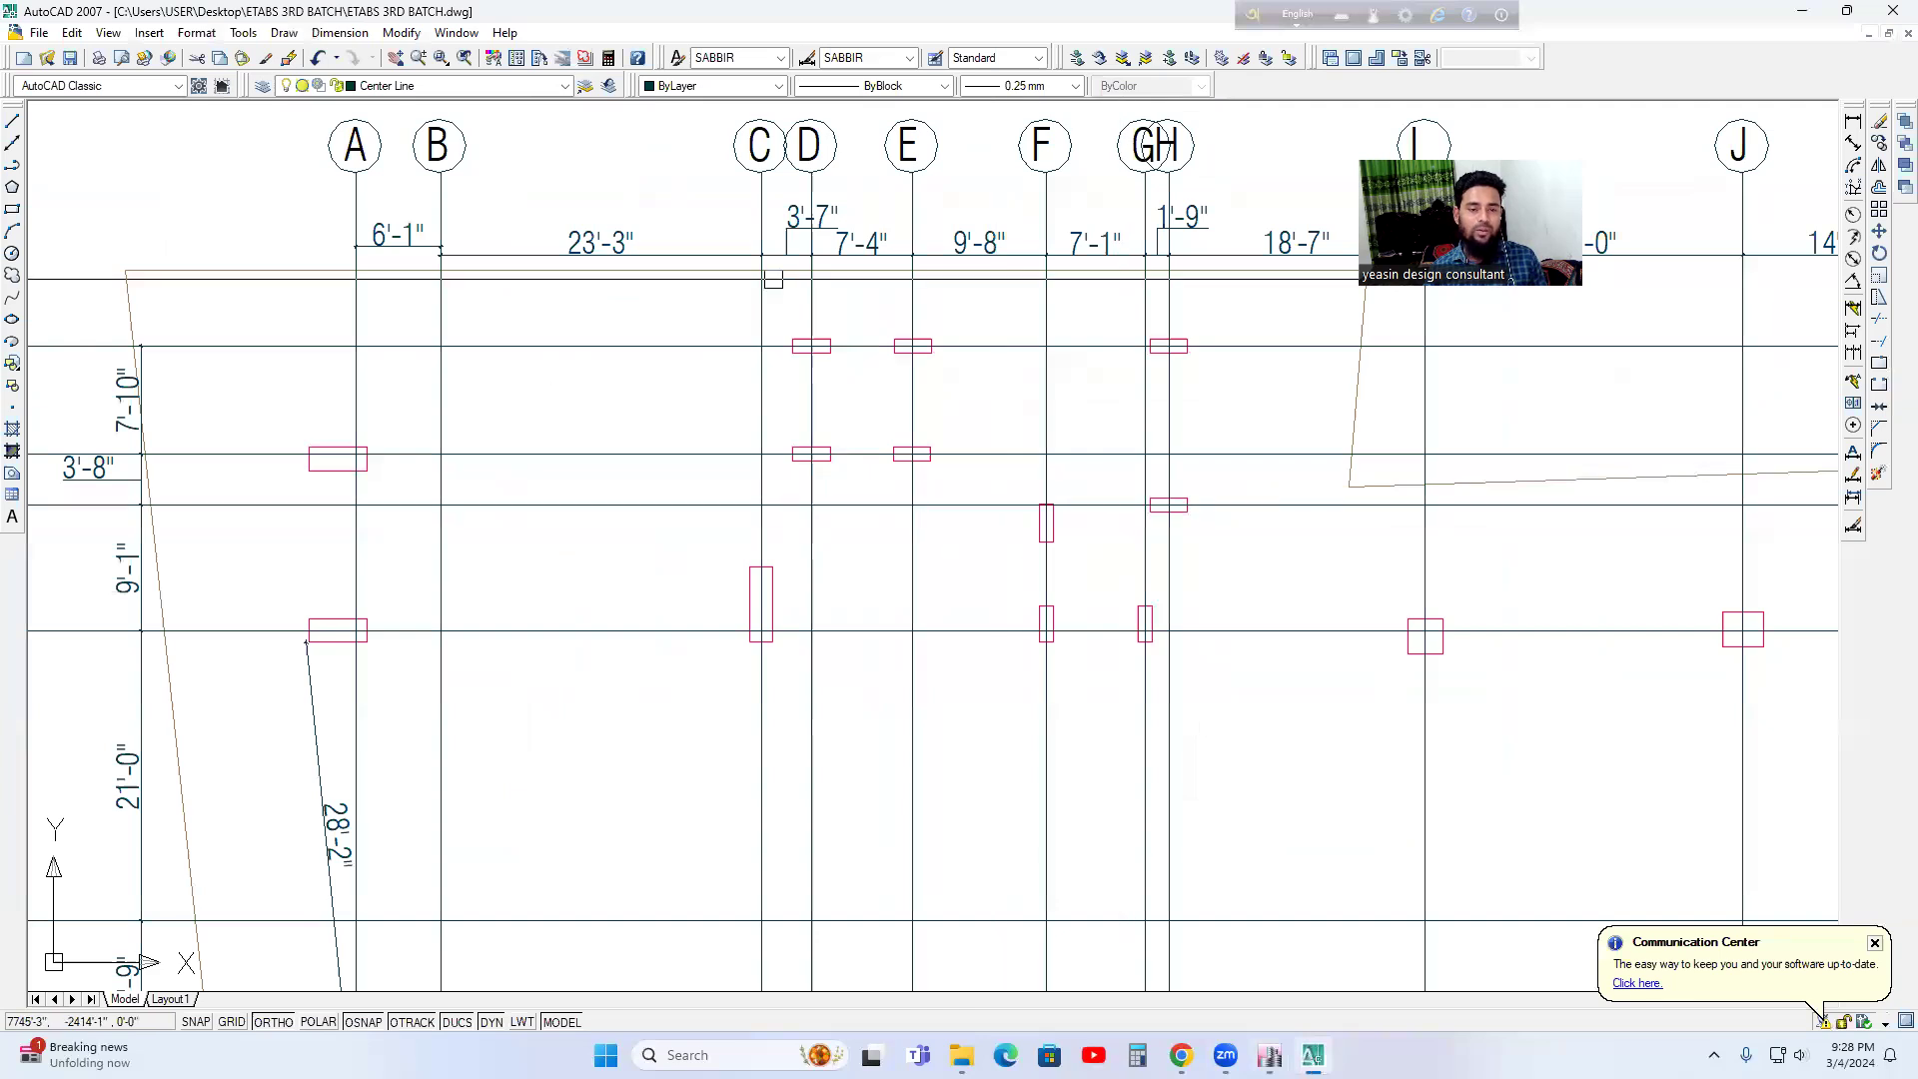
scroll(881, 483, down, 3)
middle_drag(1119, 559, 1082, 308)
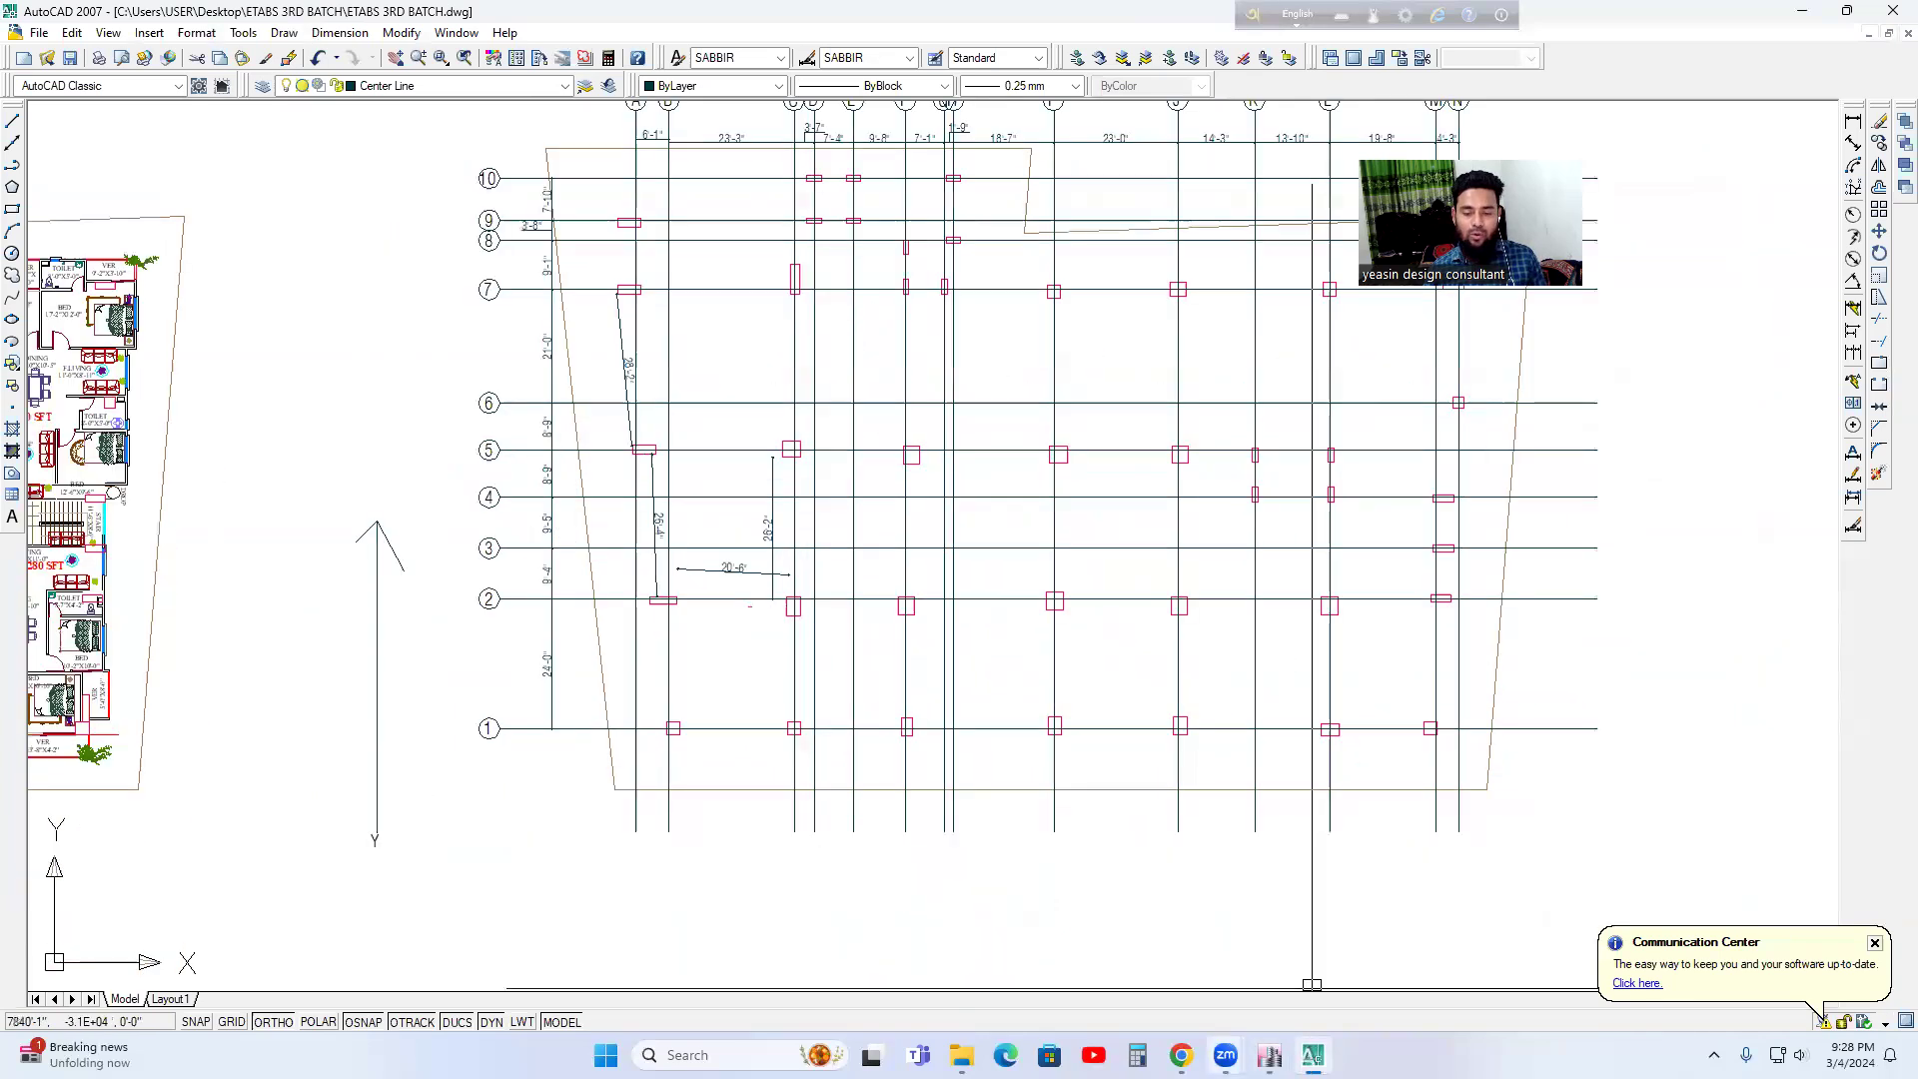
- Return to ETABS, create a copy of the STAIR=6 property and name it LIFT ROOM
click(1270, 1055)
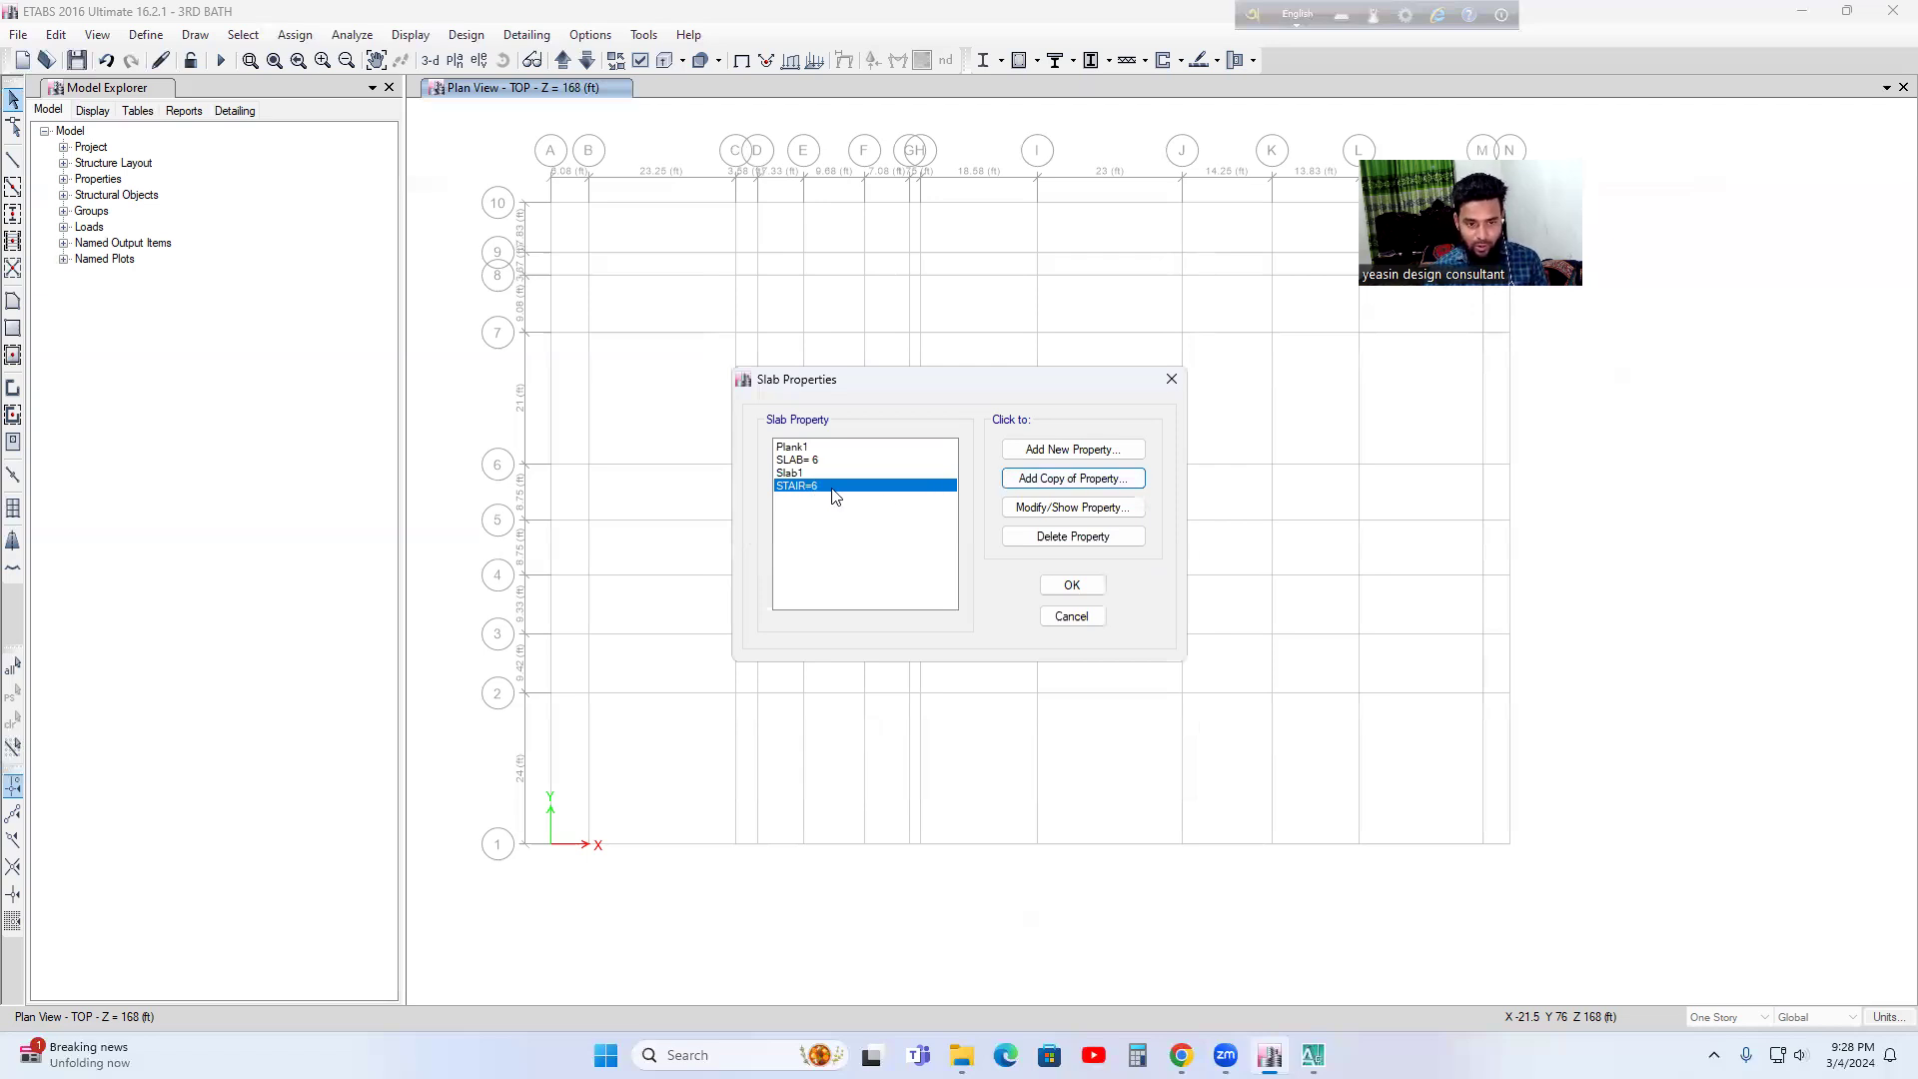
click(1065, 483)
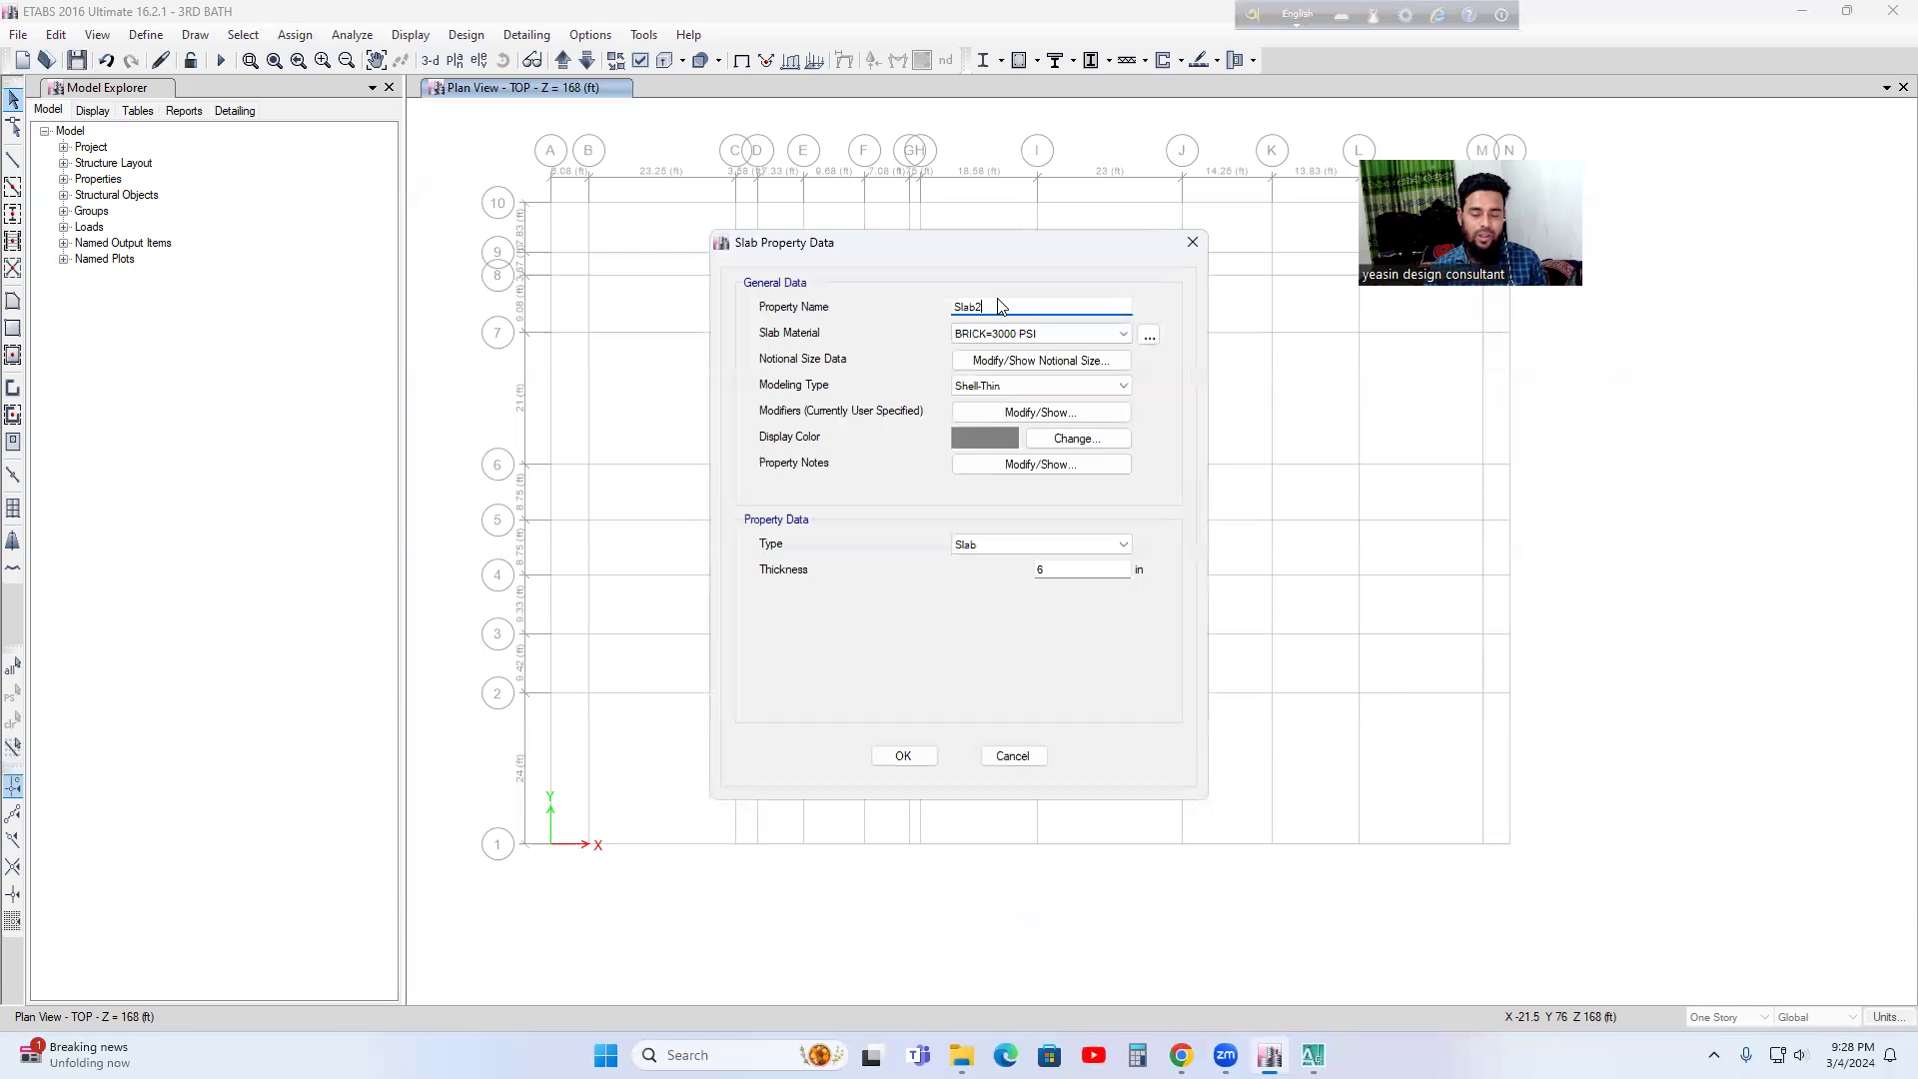
key(BackSpace)
key(BackSpace)
key(BackSpace)
key(BackSpace)
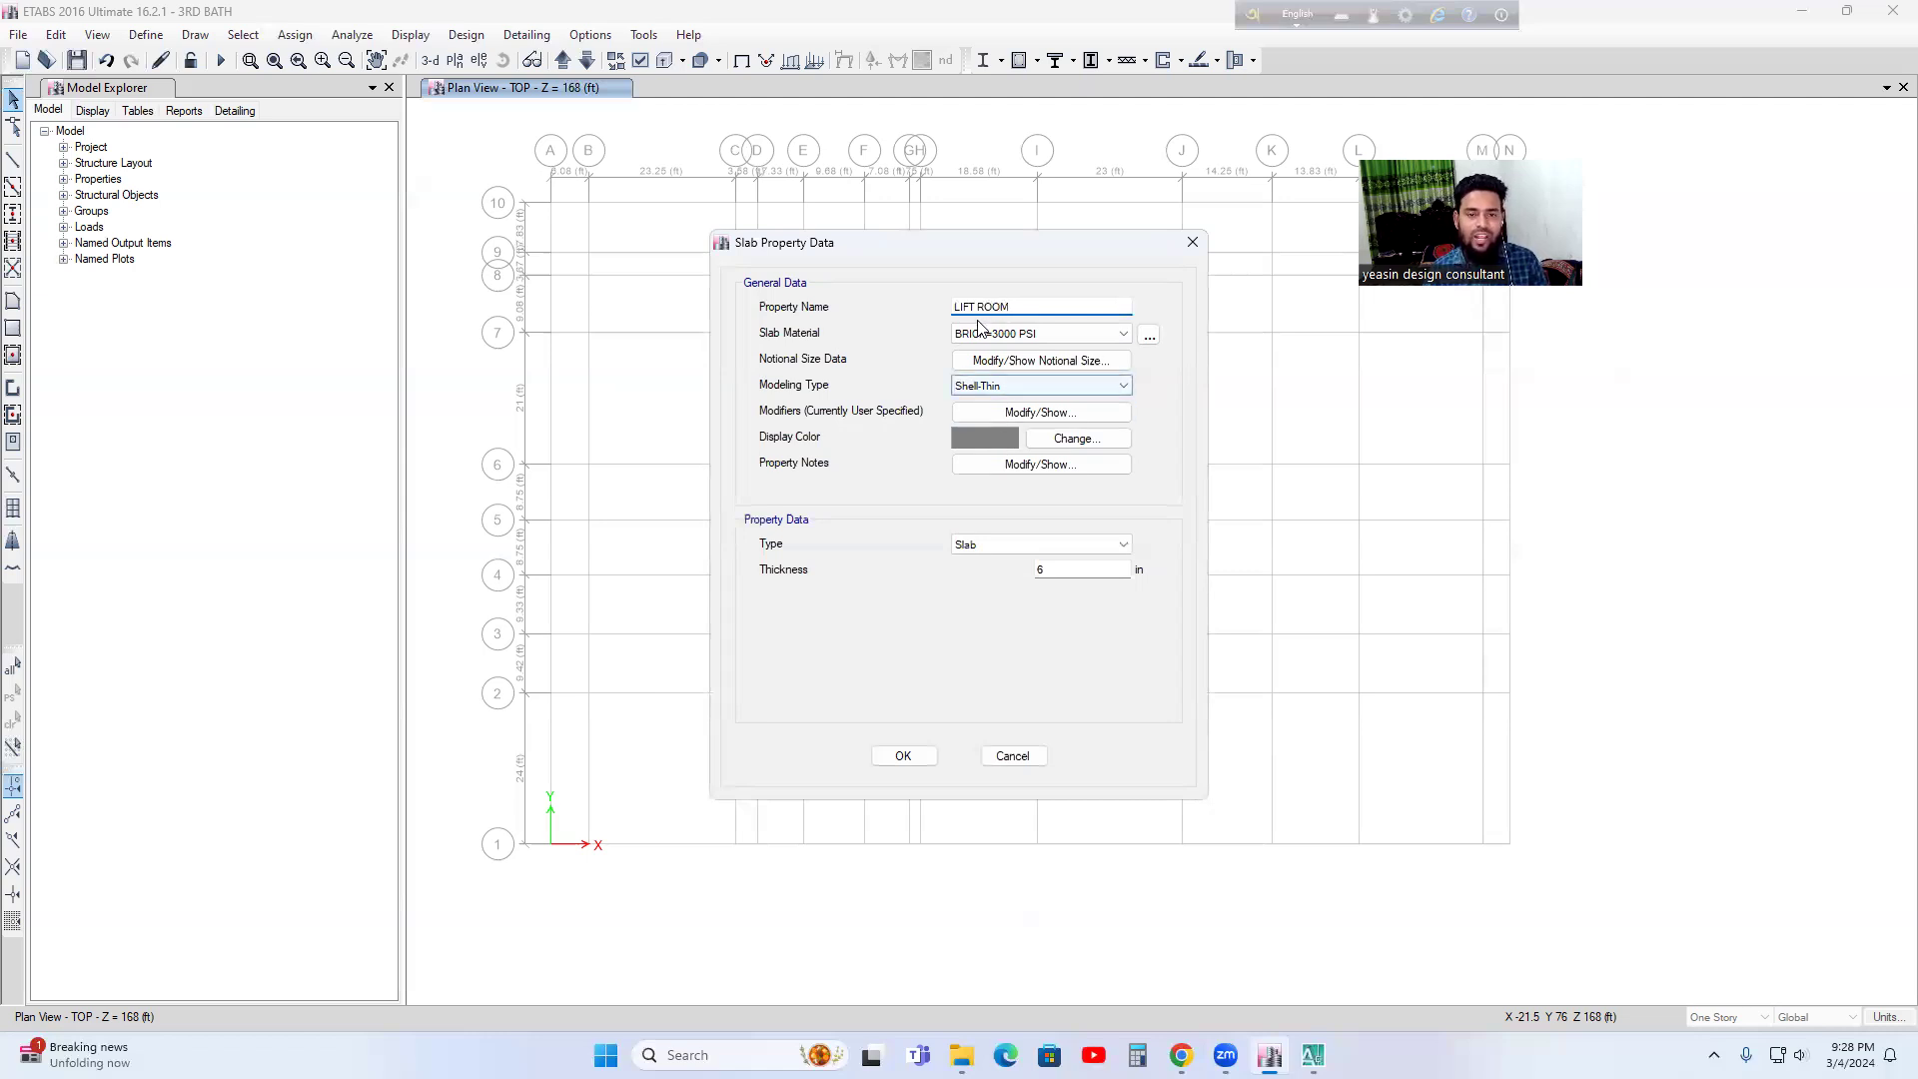
- Change the lift room slab's display color to blue
click(1009, 438)
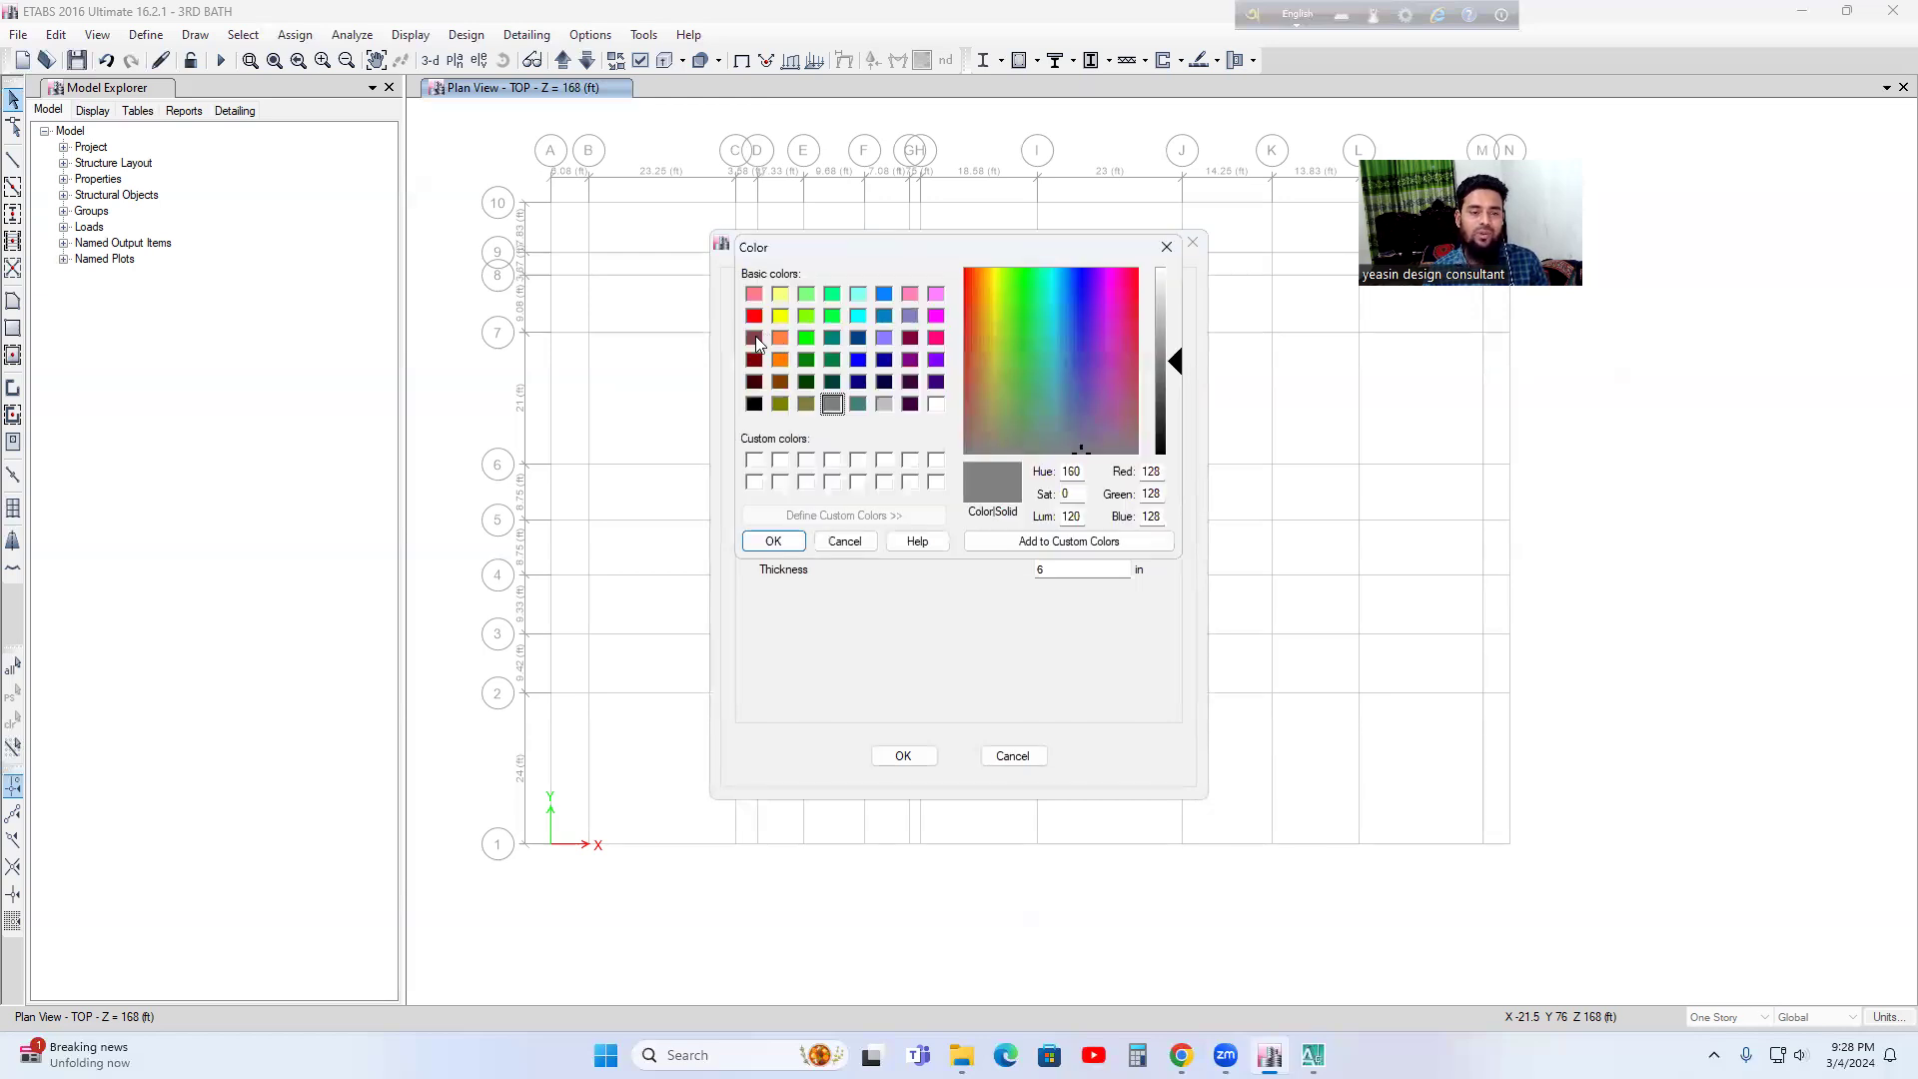
click(885, 293)
click(774, 541)
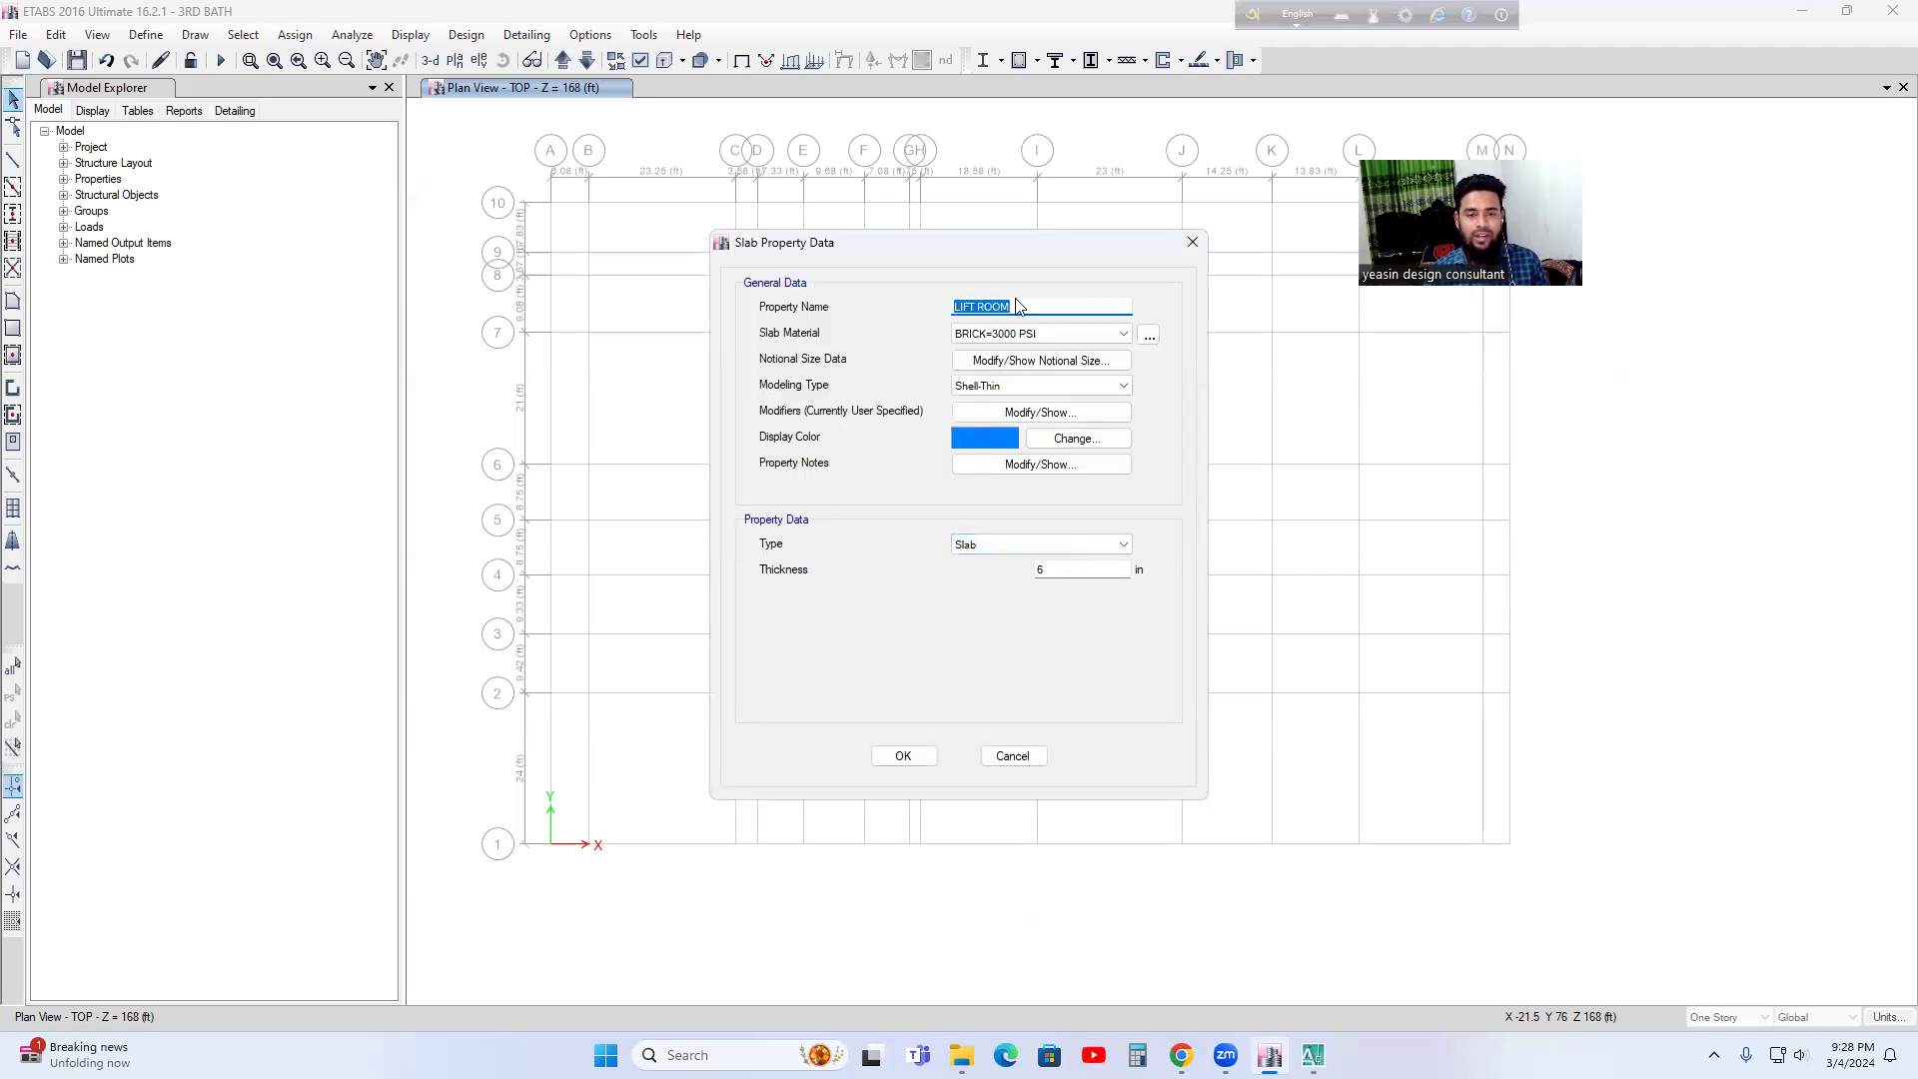
- Complete the name as LIFT ROOM=8, set the thickness to 8 in and save the slab property definitions
click(1023, 301)
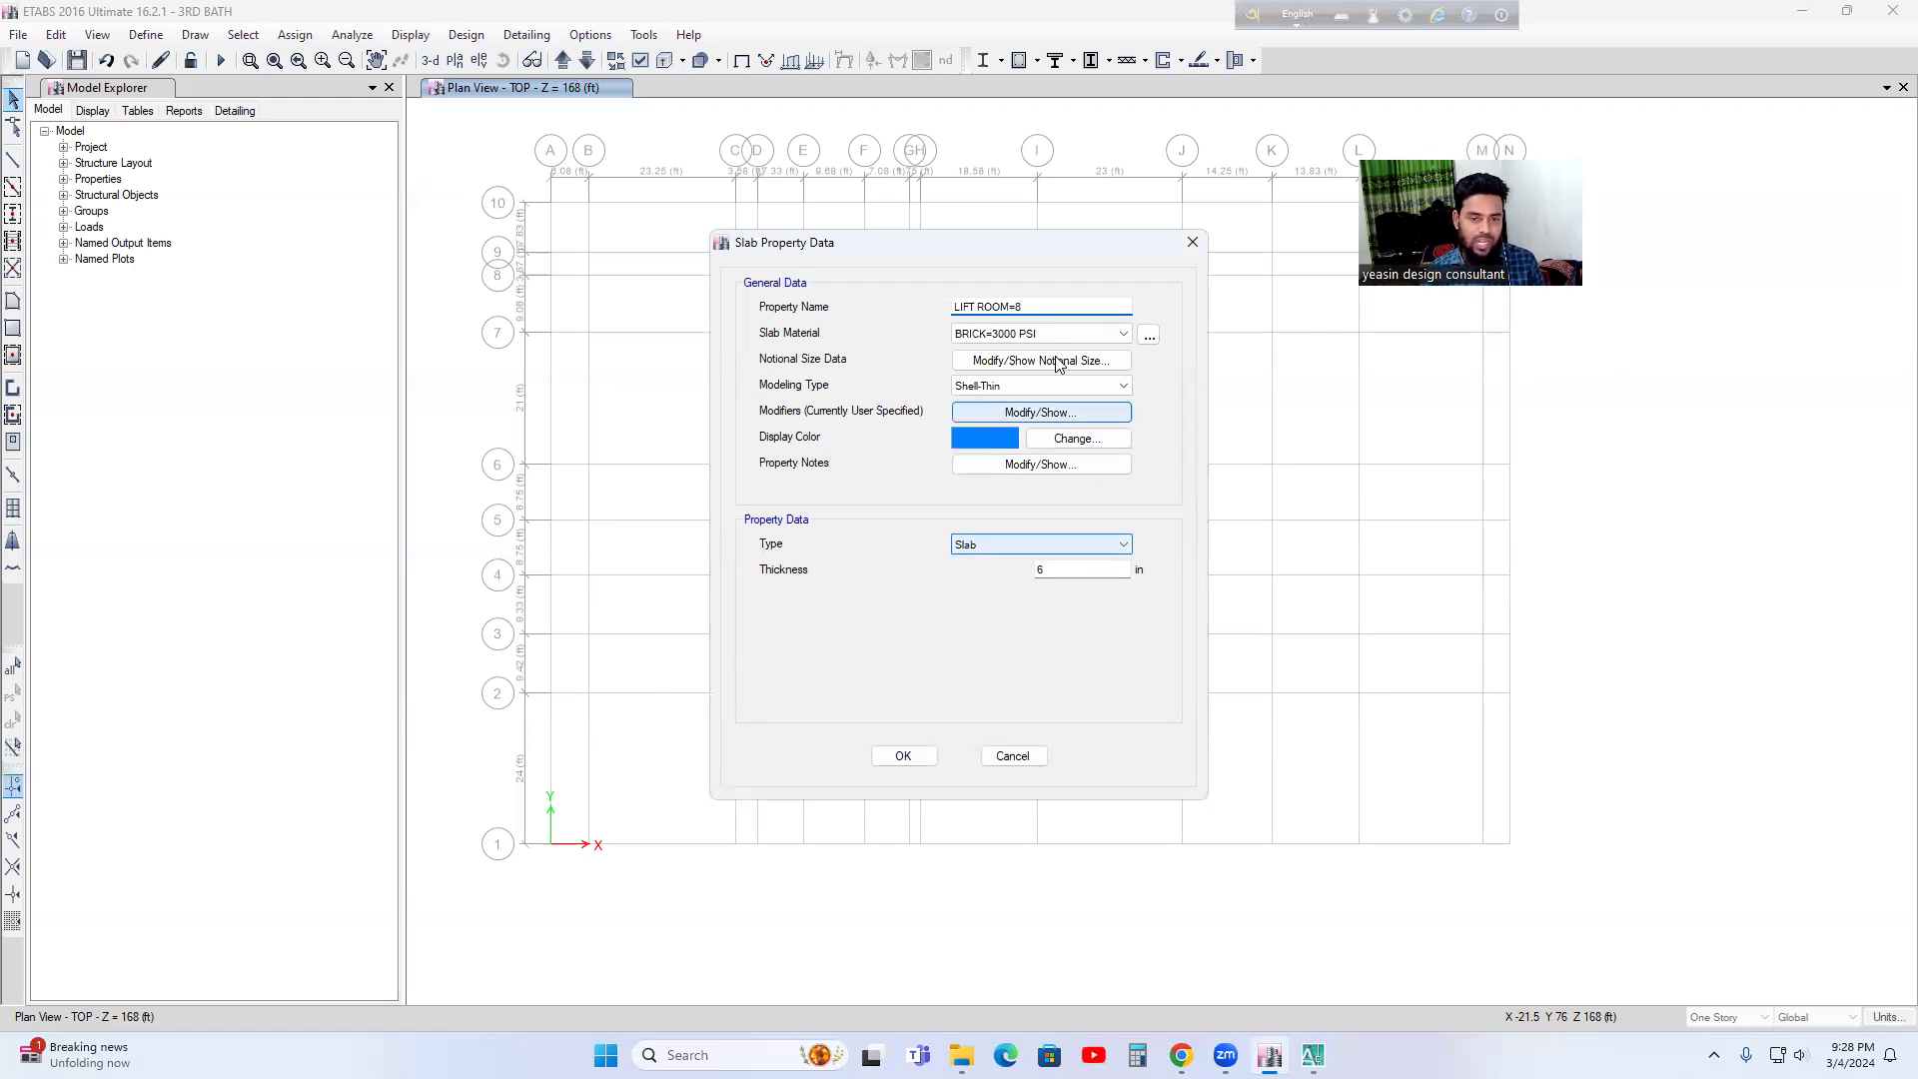
click(1061, 573)
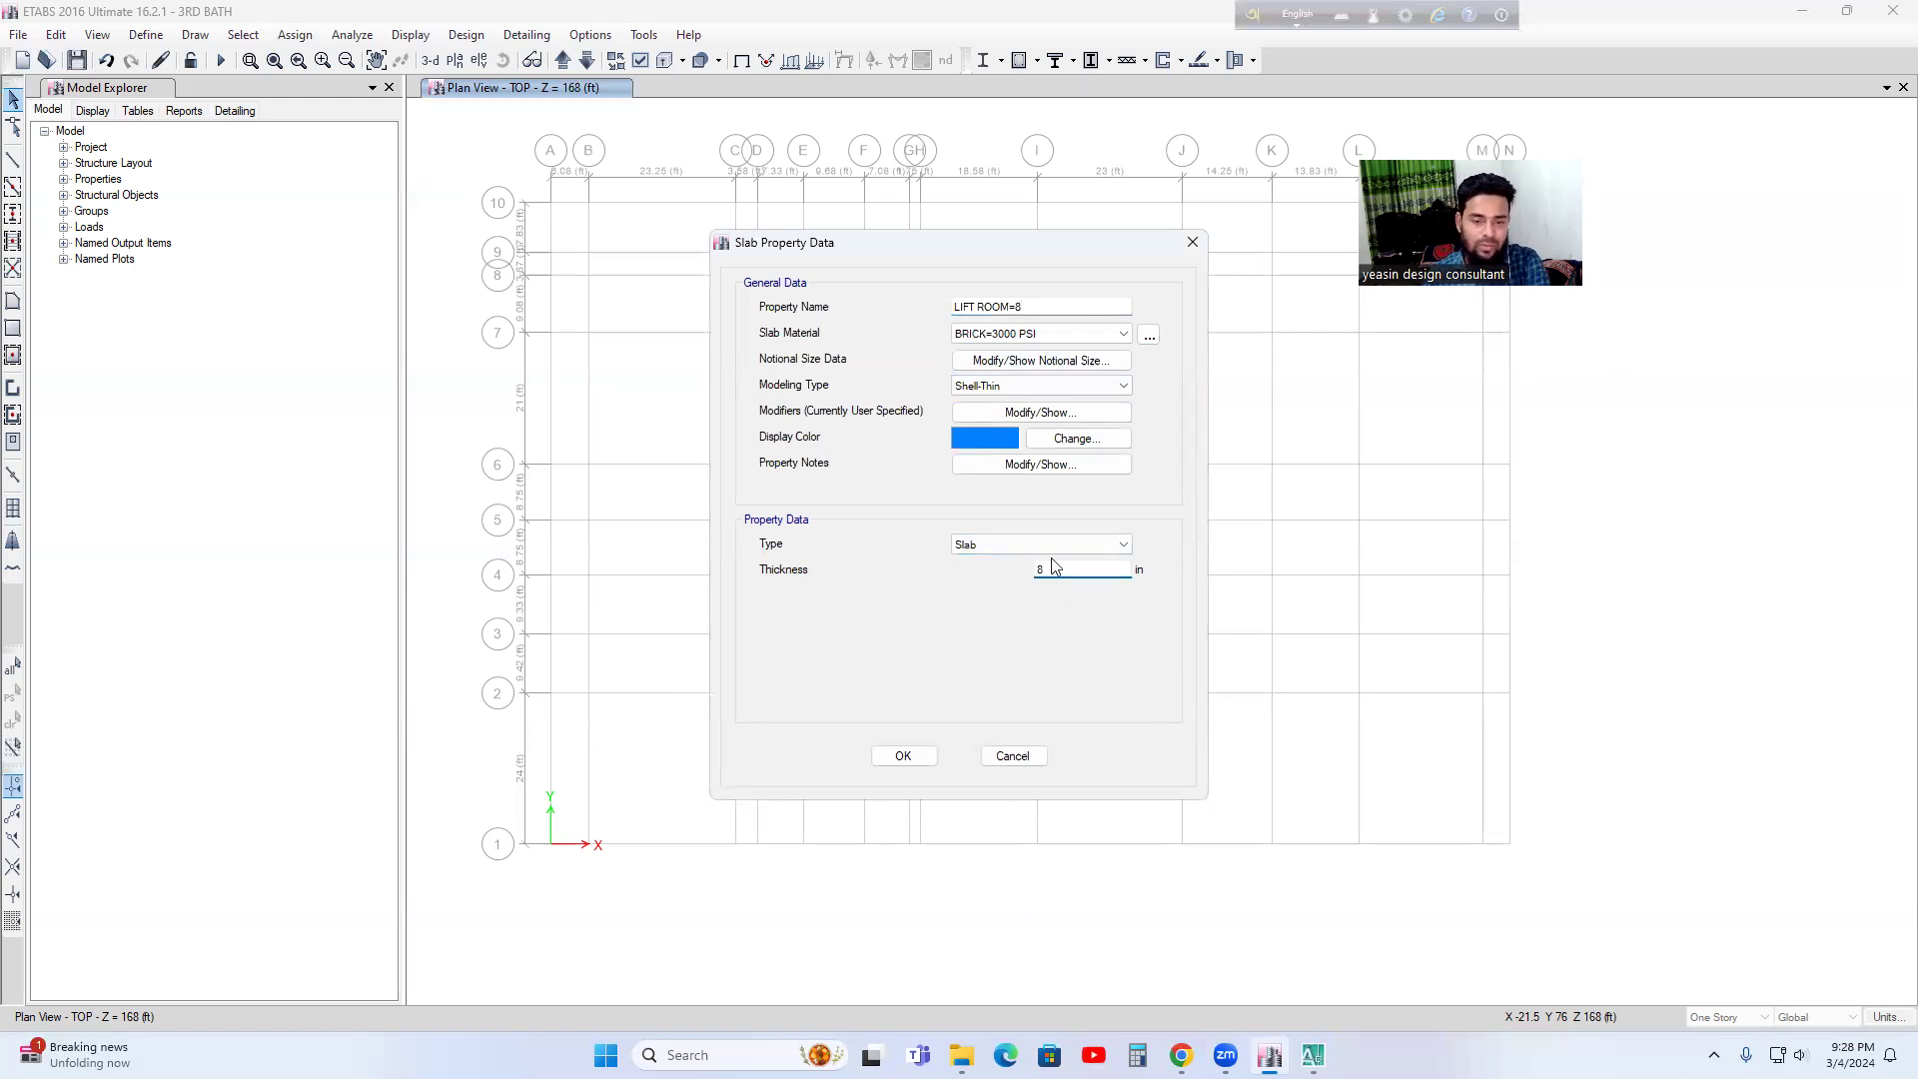
click(1029, 413)
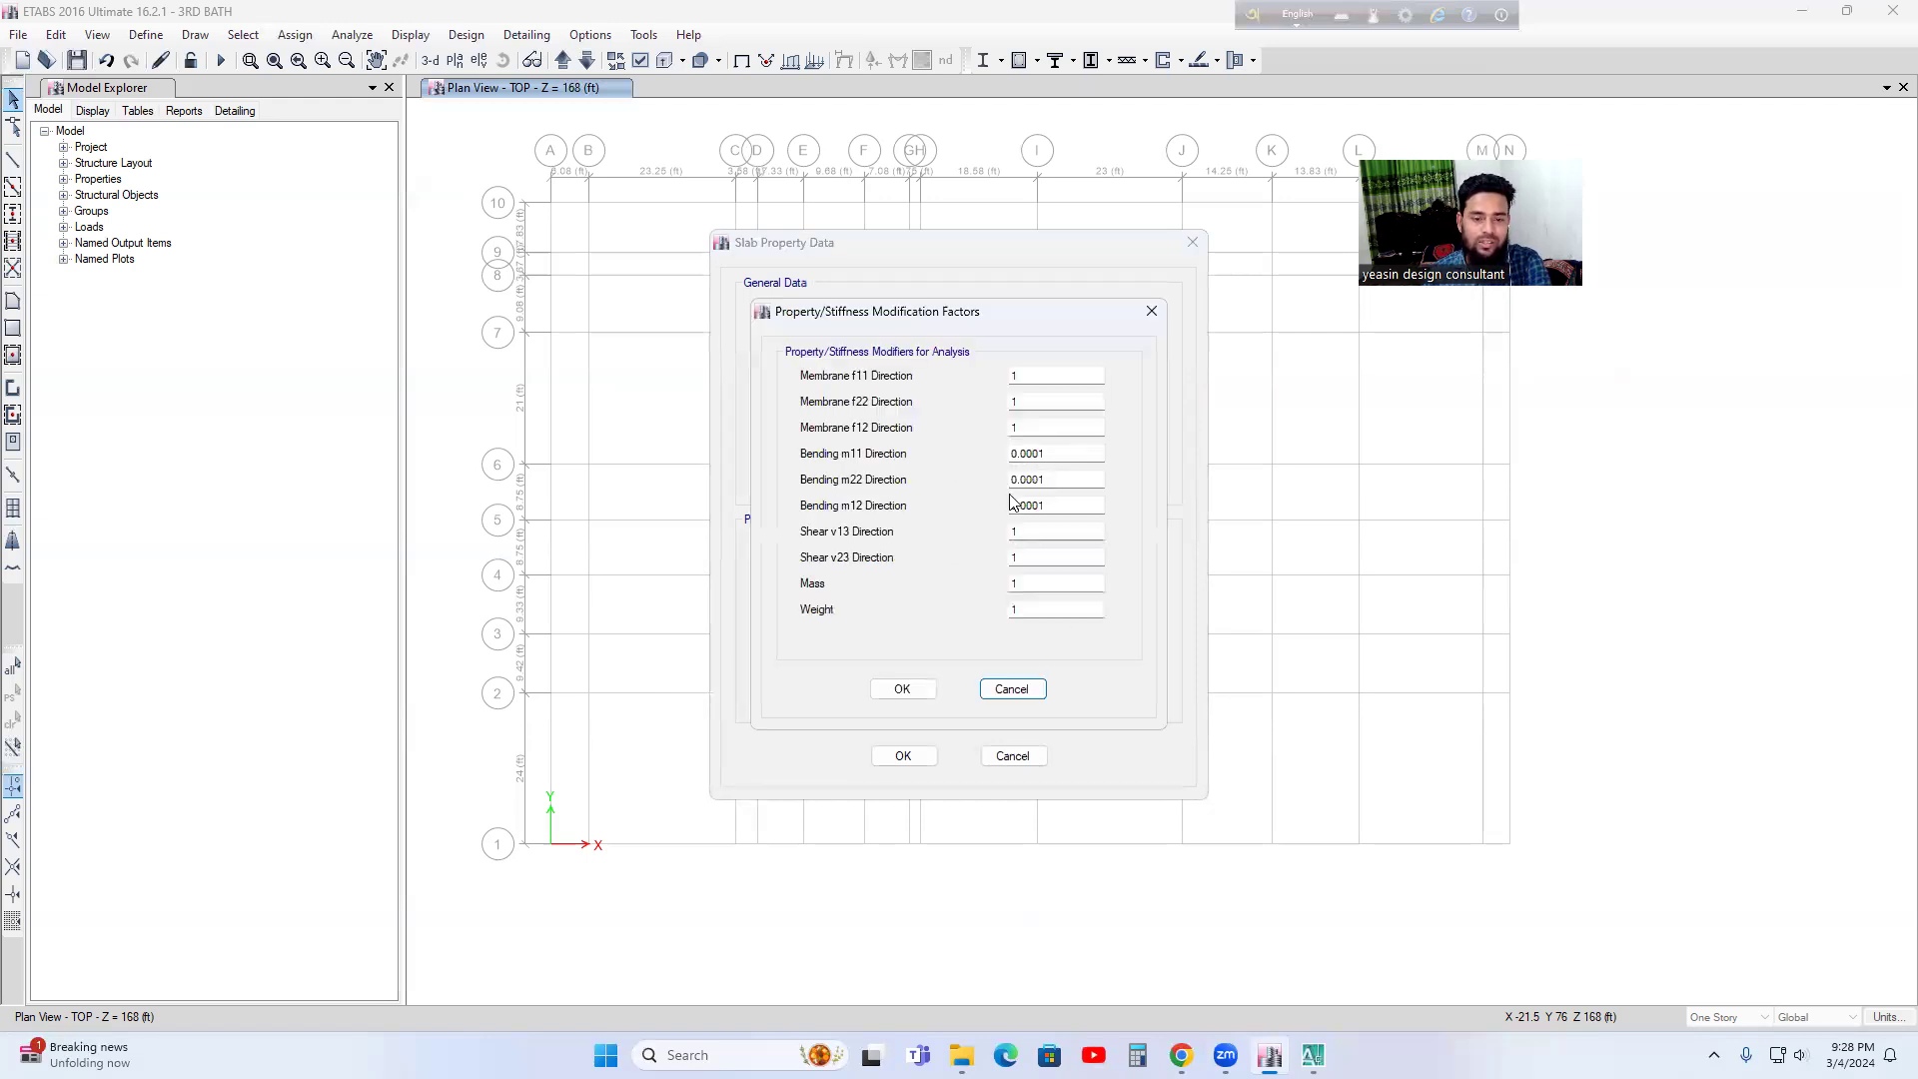
click(914, 687)
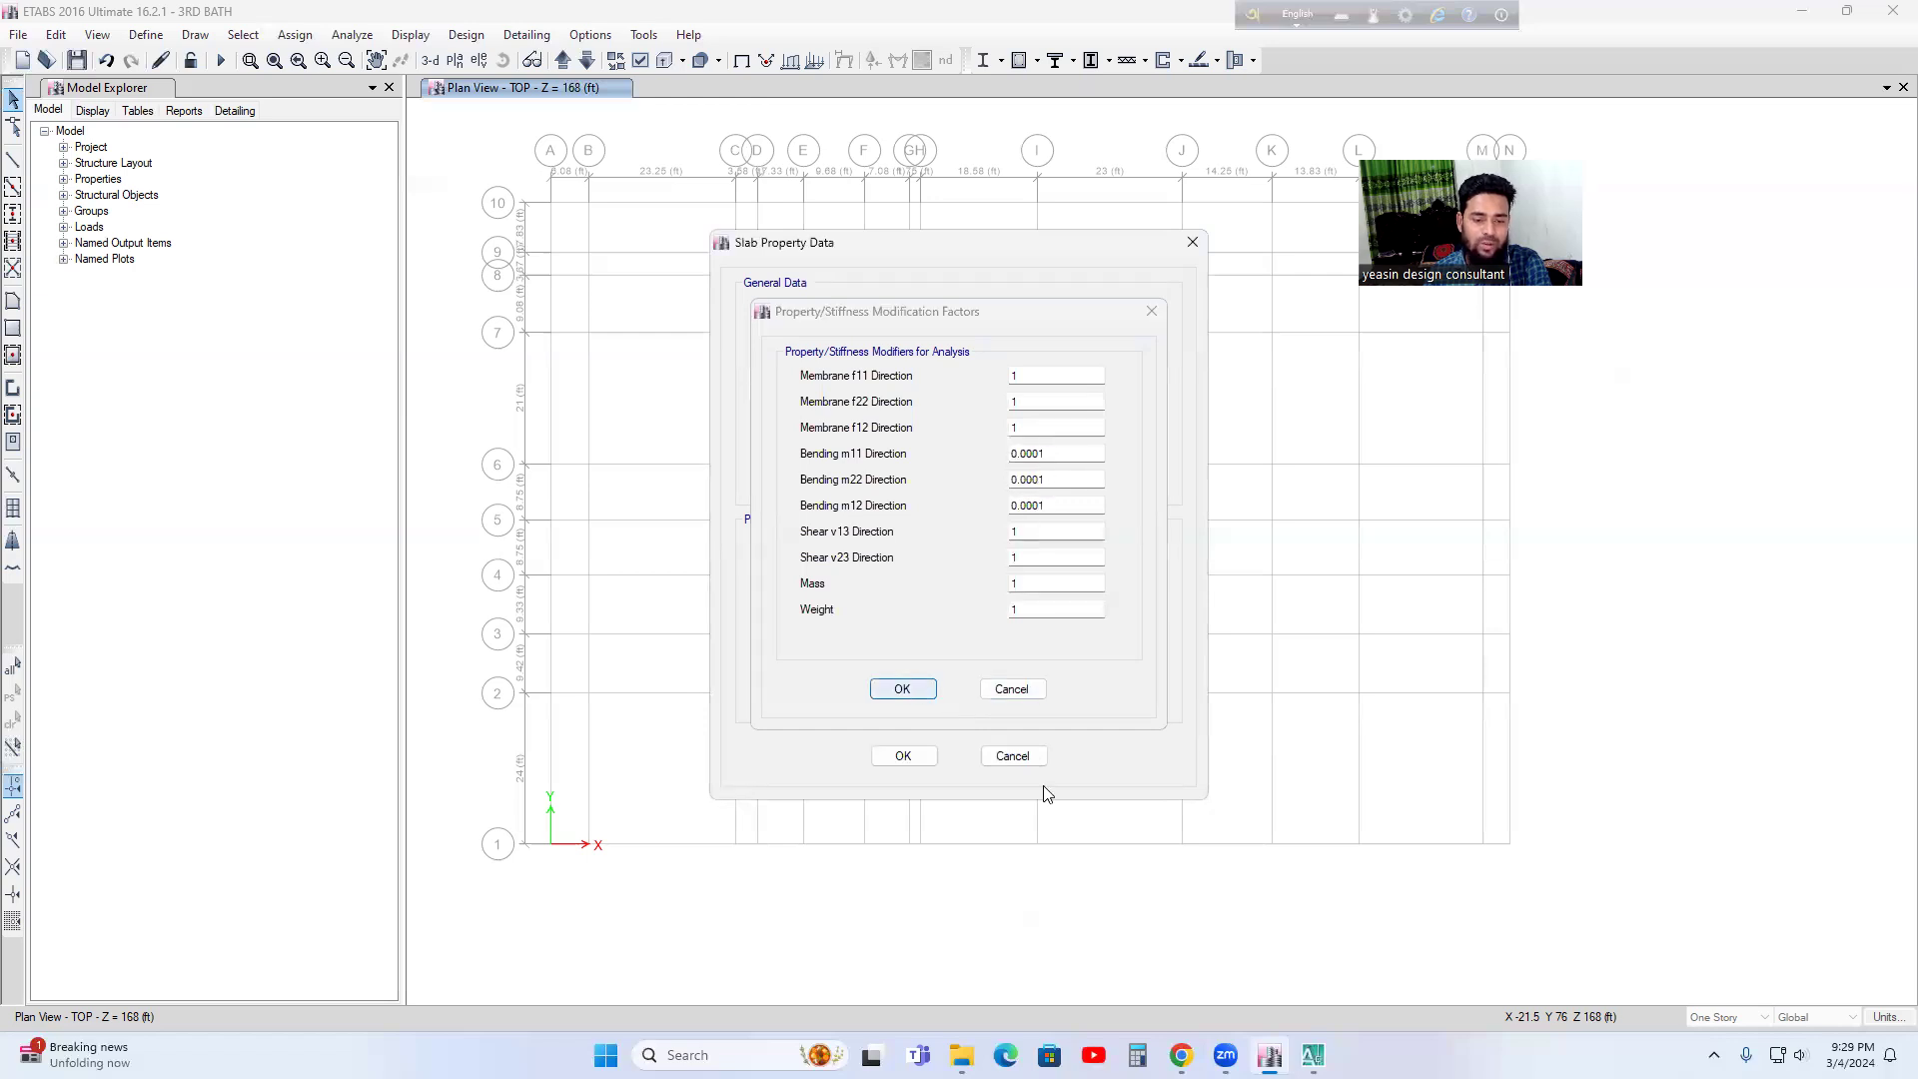
click(905, 756)
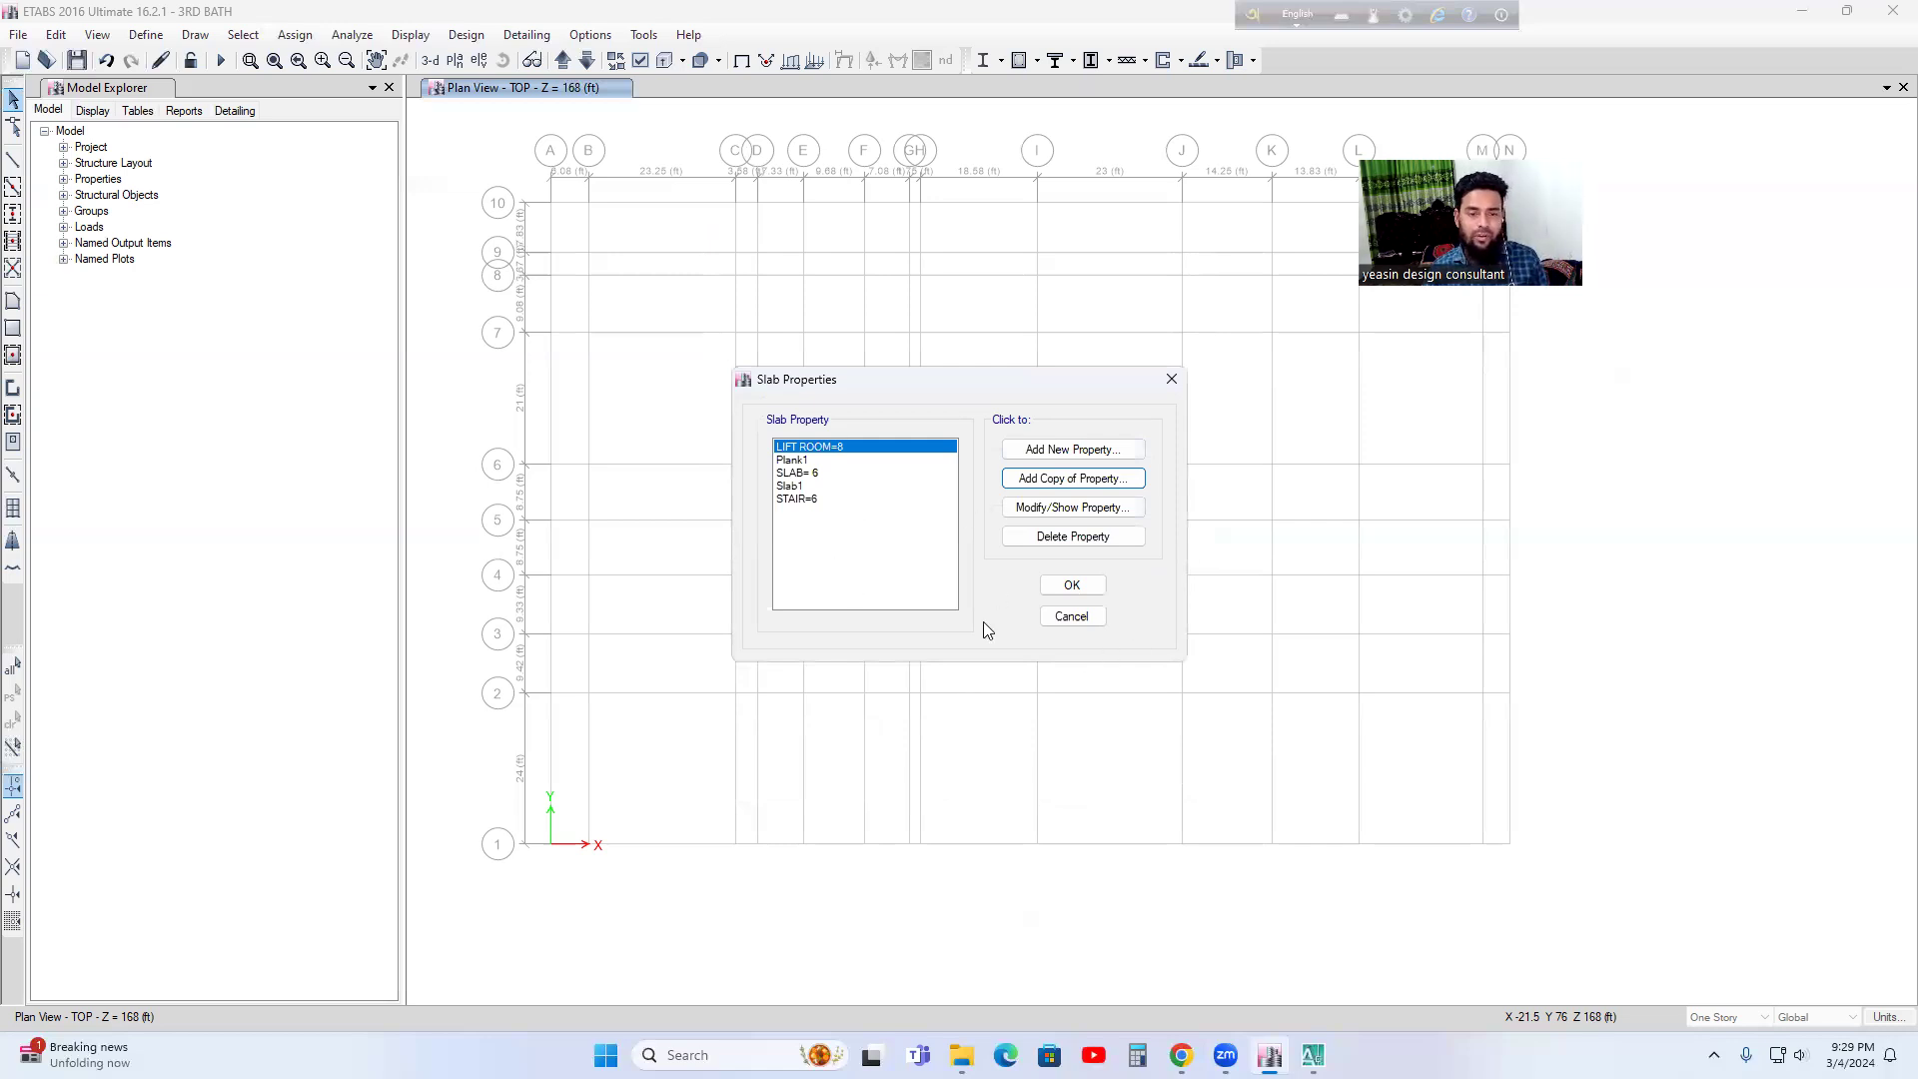
click(1072, 587)
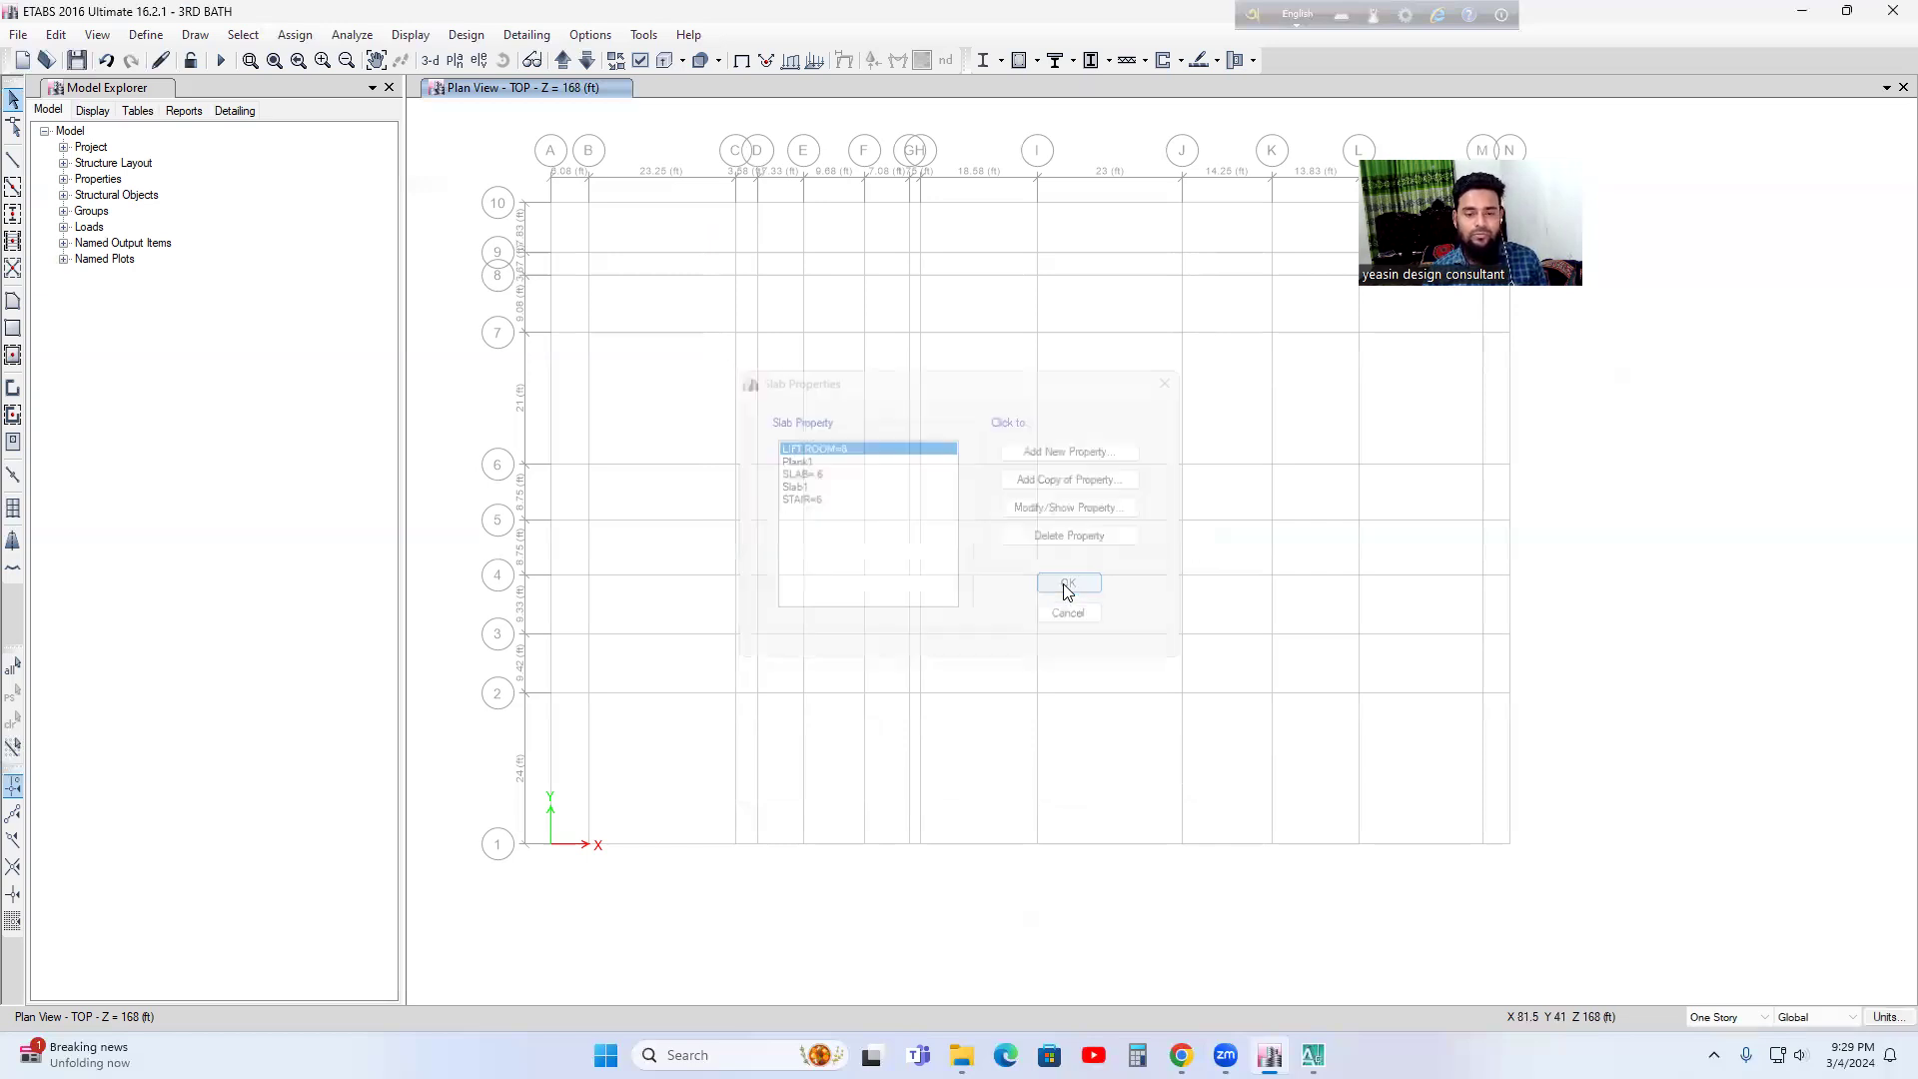
mouse_move(1027, 634)
middle_down()
mouse_move(1139, 587)
mouse_move(1135, 638)
mouse_move(1036, 686)
mouse_move(1028, 642)
middle_up()
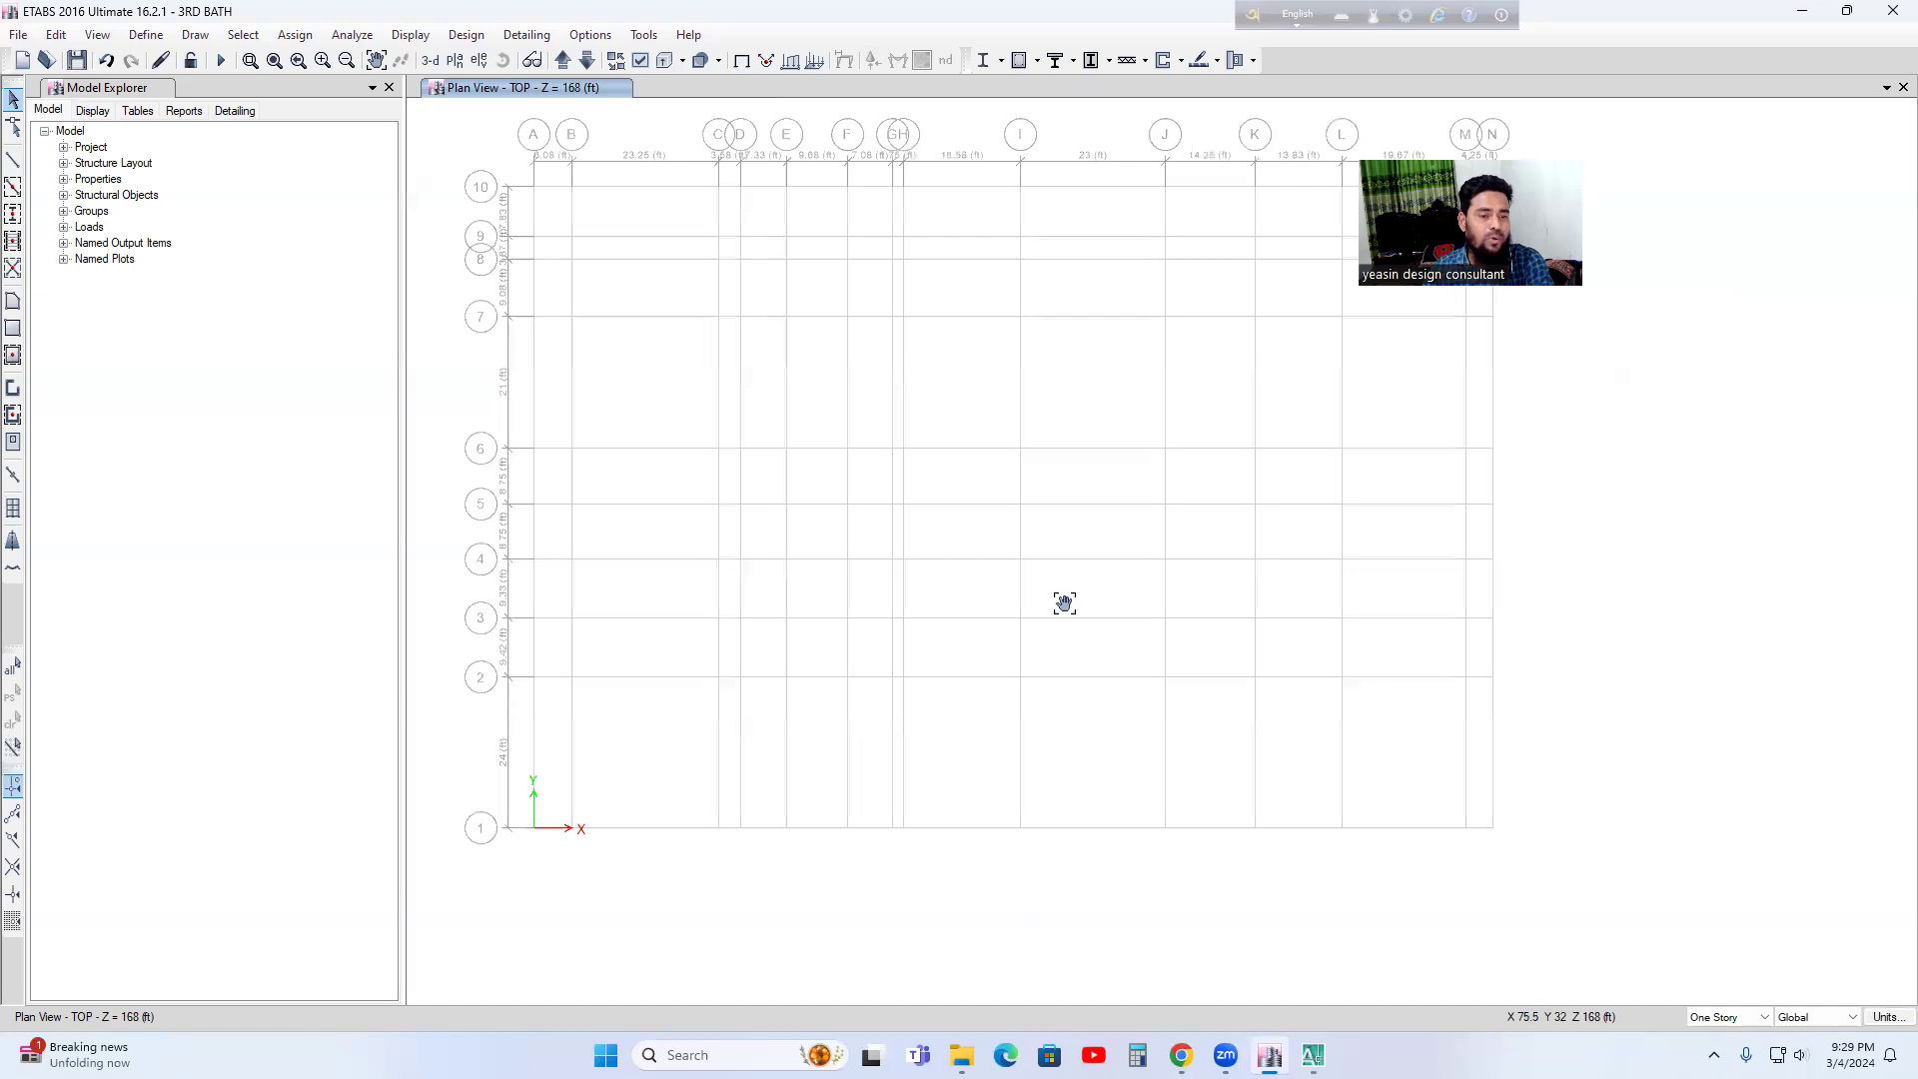
middle_drag(1062, 599, 1058, 560)
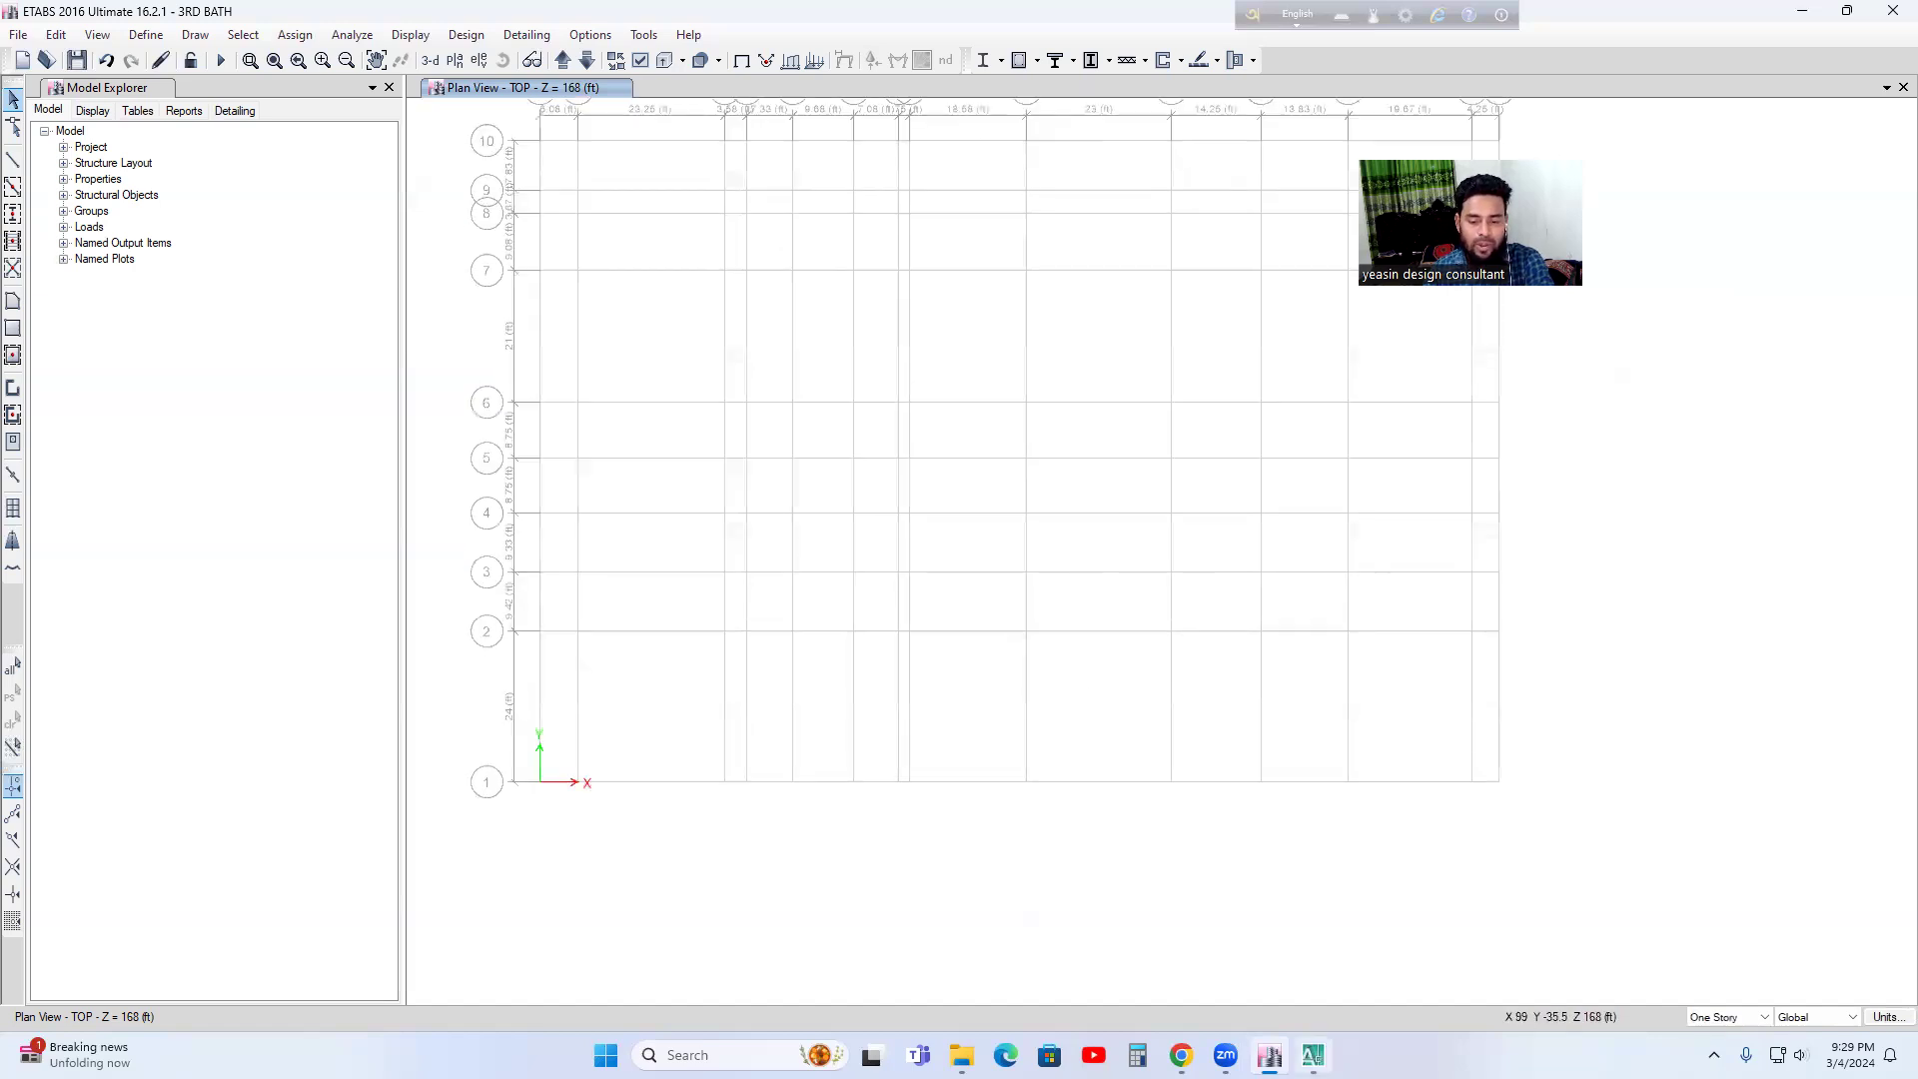
- Switch to AutoCAD and examine the typical floor plan and the column positions on the grid layout
click(1313, 1055)
scroll(893, 794, up, 1)
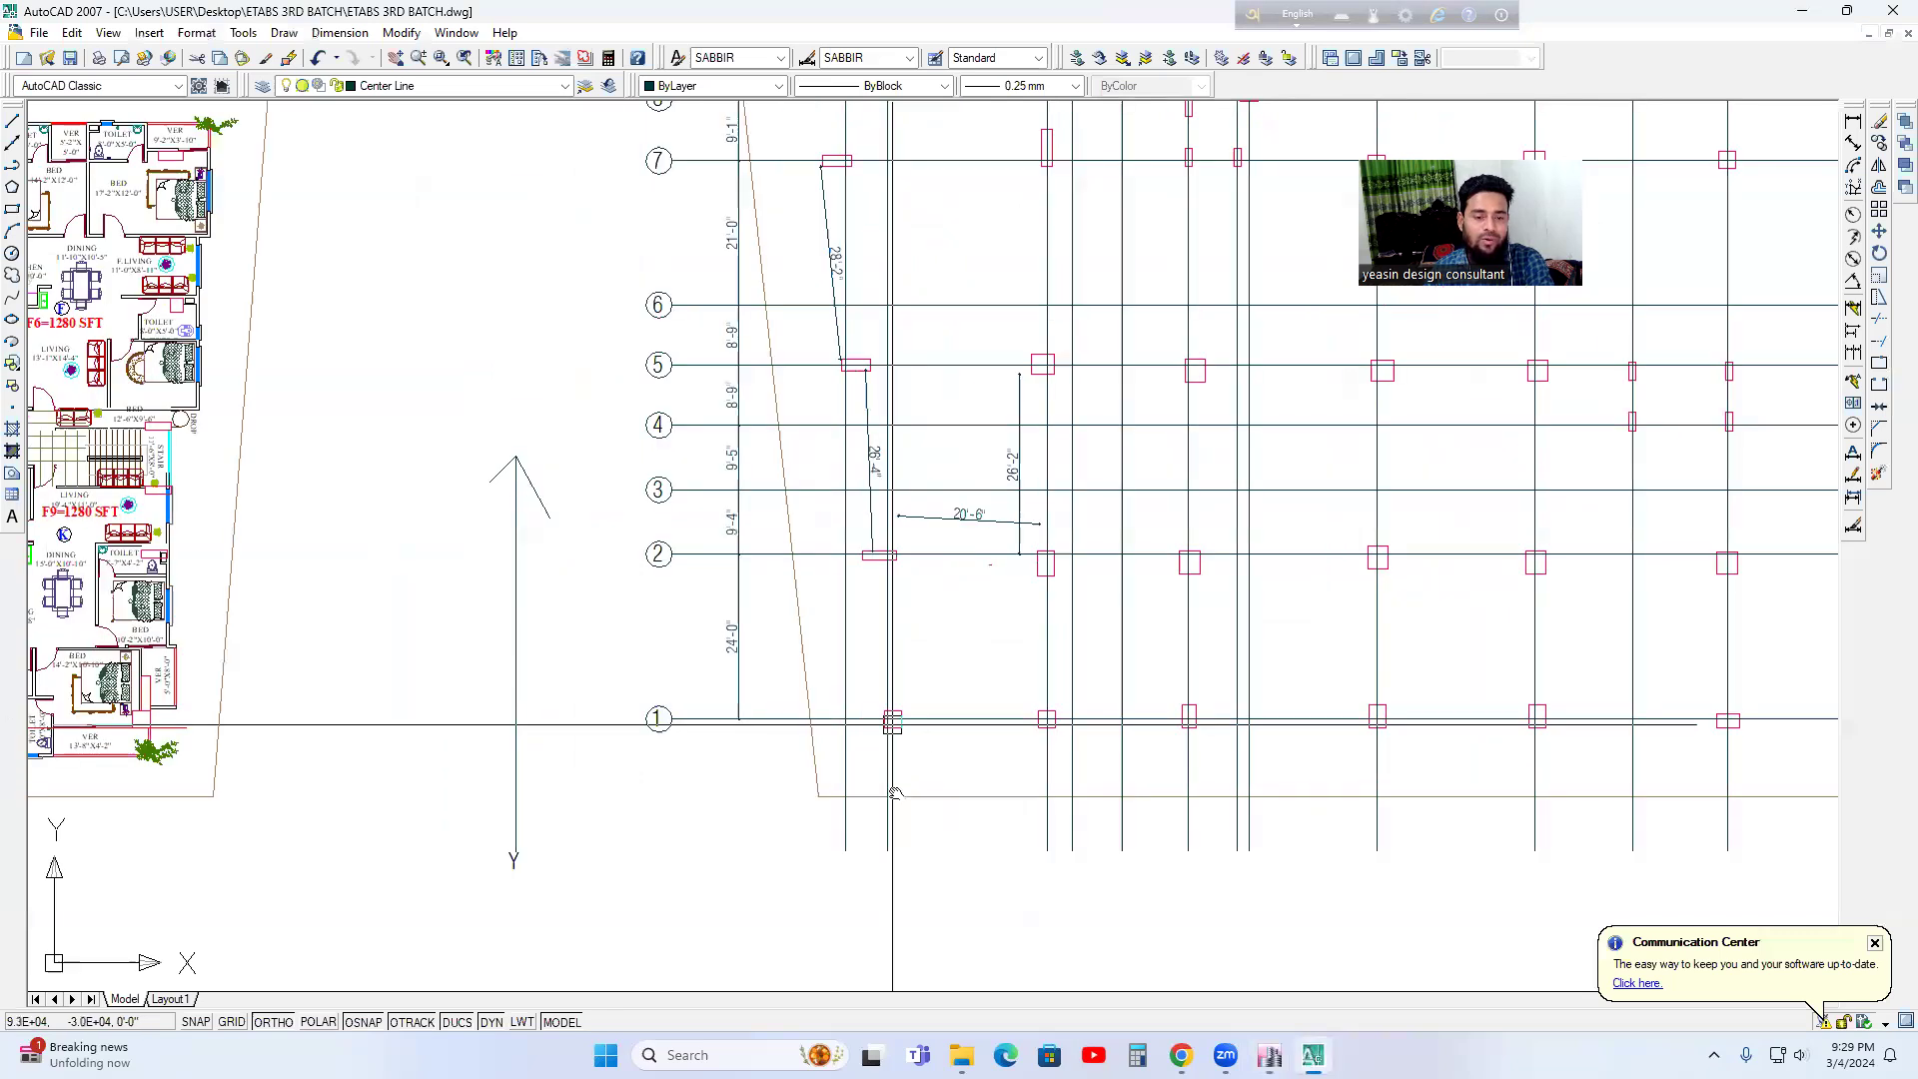
scroll(892, 724, down, 1)
middle_drag(939, 746, 908, 829)
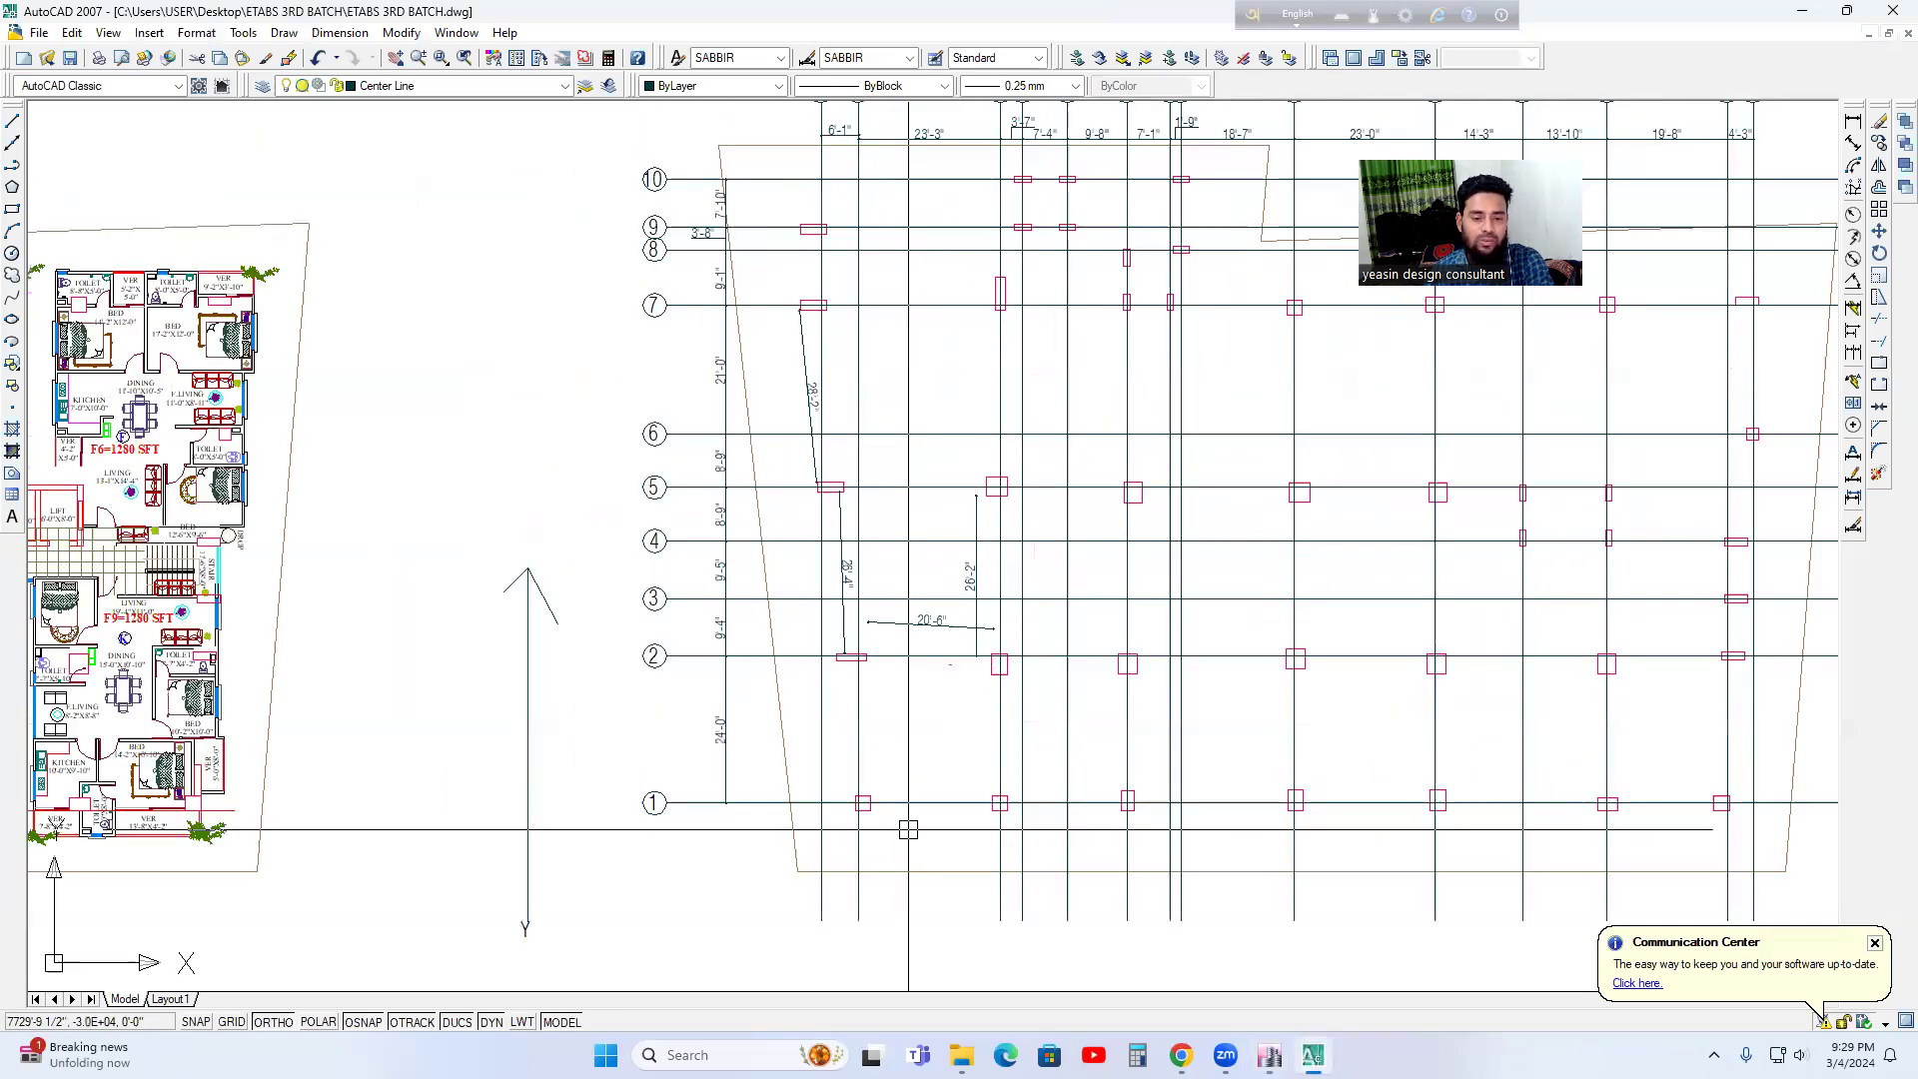
scroll(908, 829, down, 4)
scroll(1415, 575, down, 3)
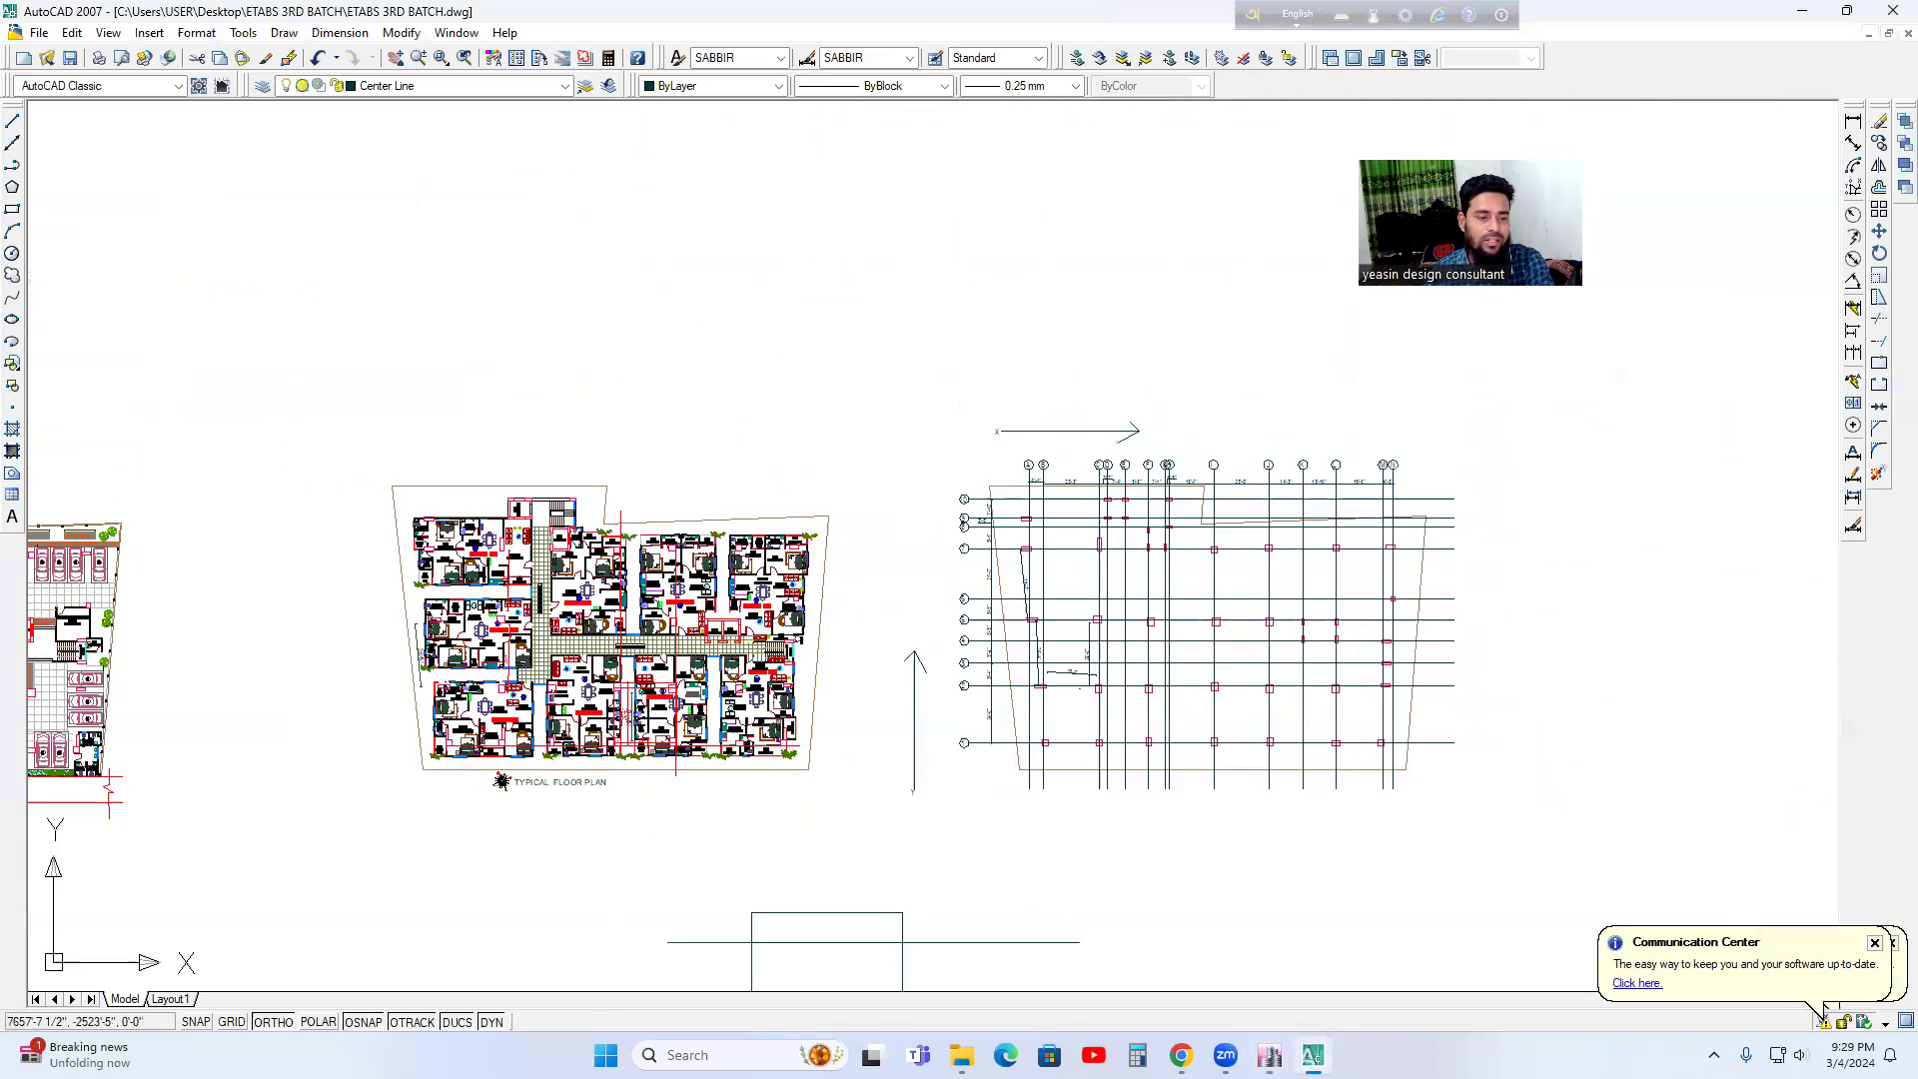
scroll(418, 743, up, 5)
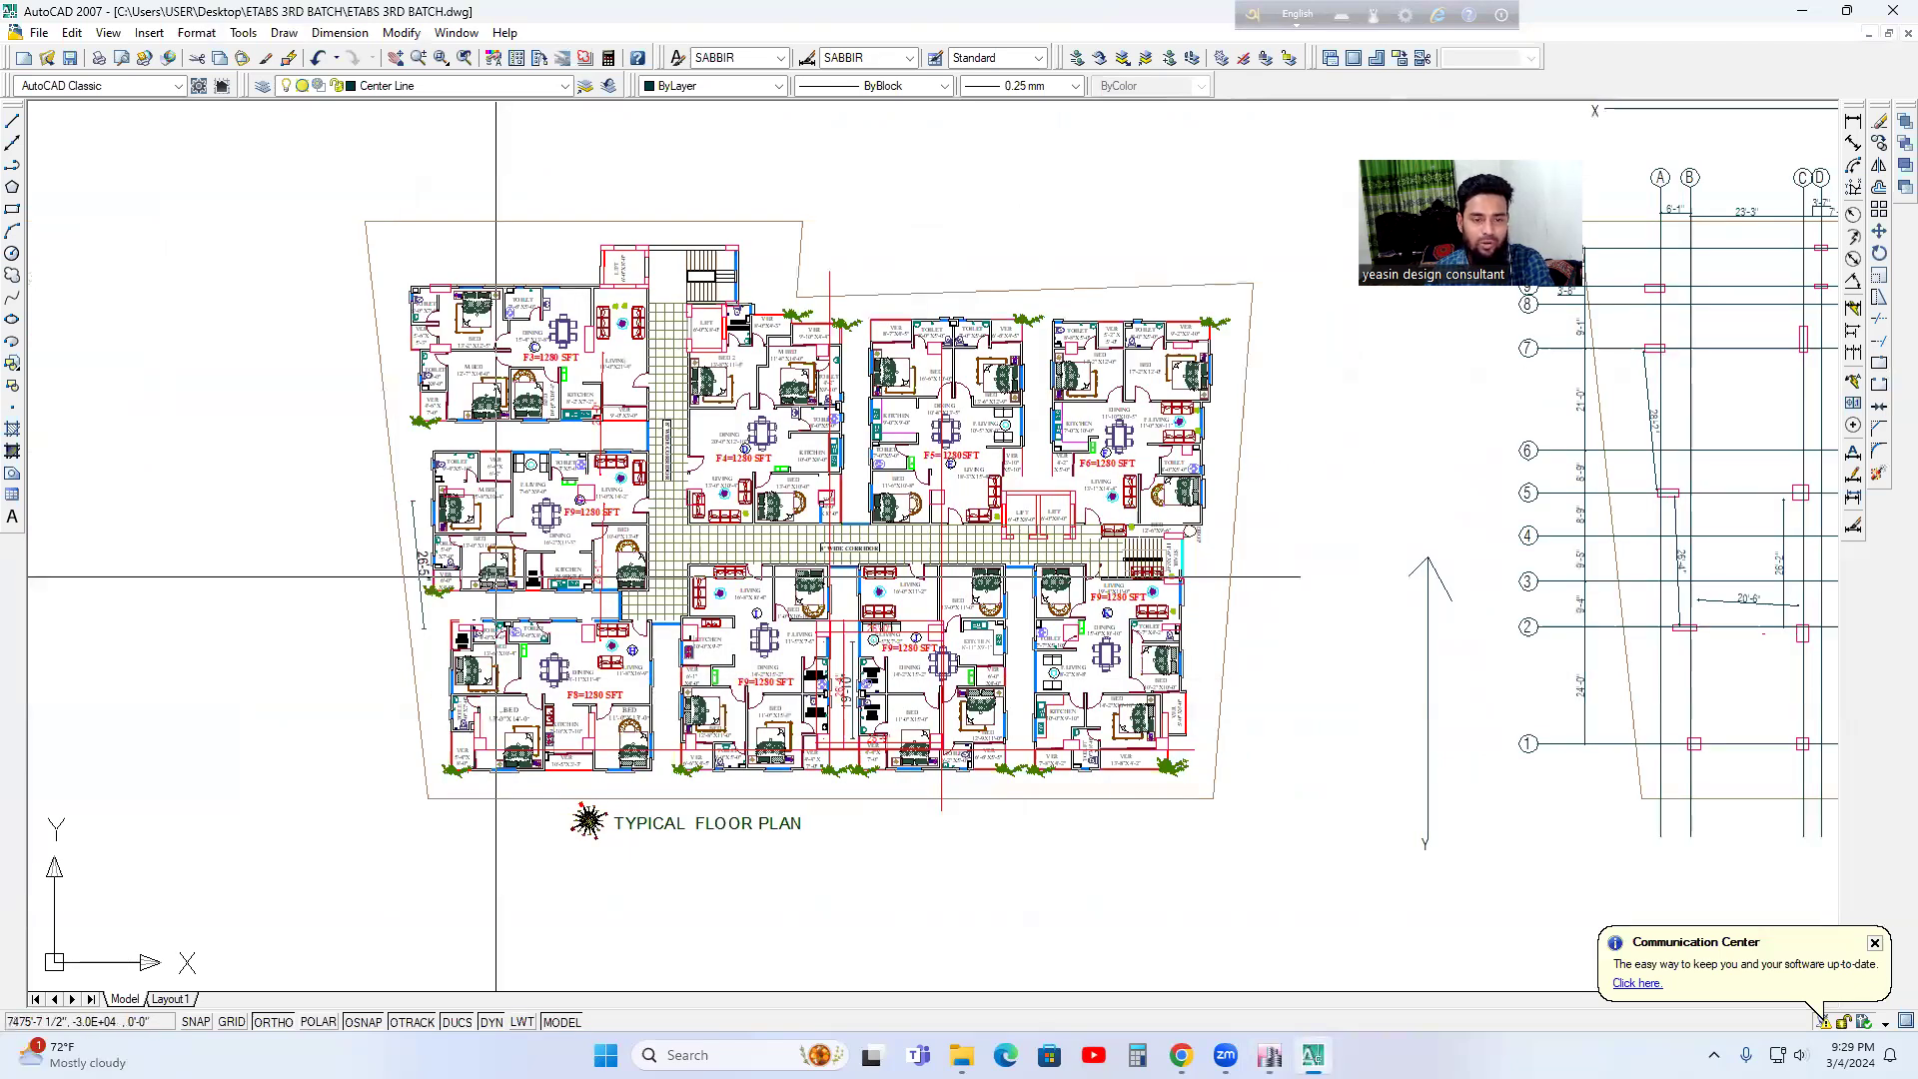
scroll(691, 621, down, 3)
scroll(876, 655, up, 2)
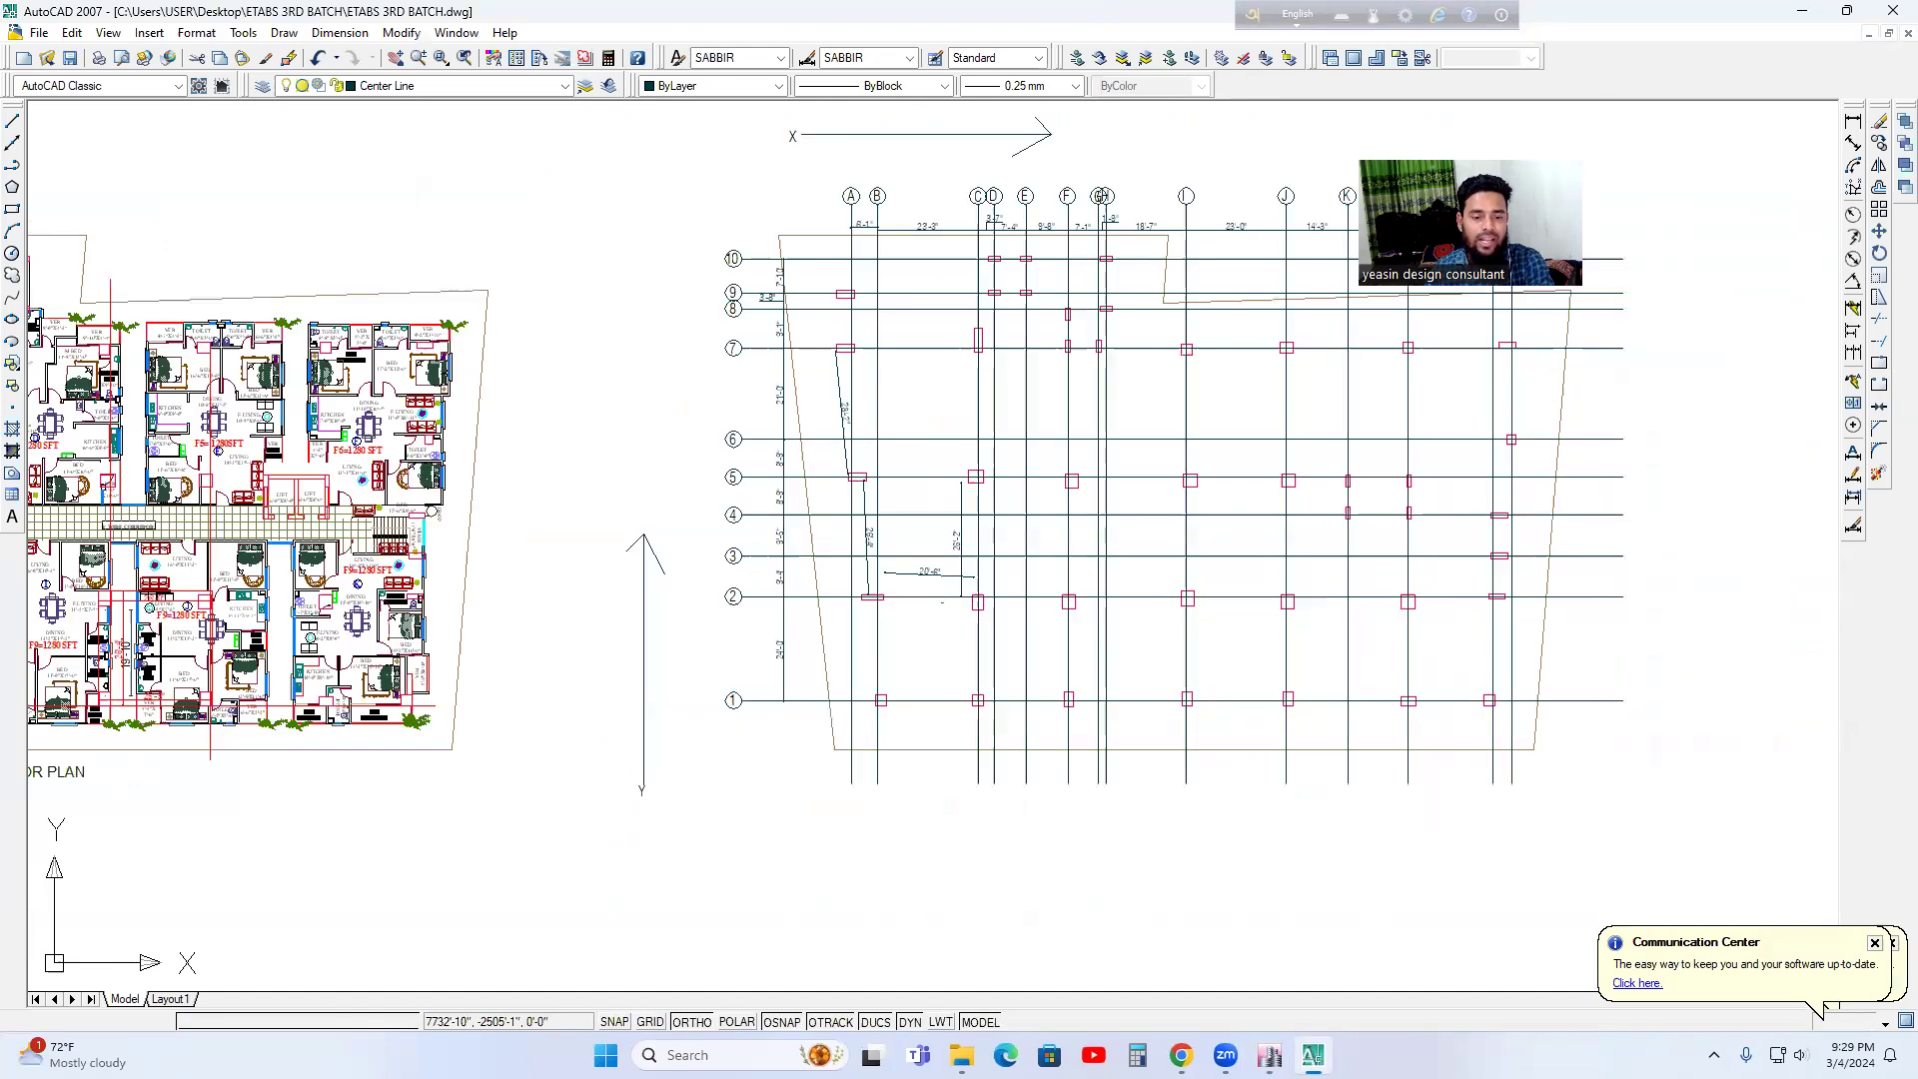
scroll(351, 603, down, 1)
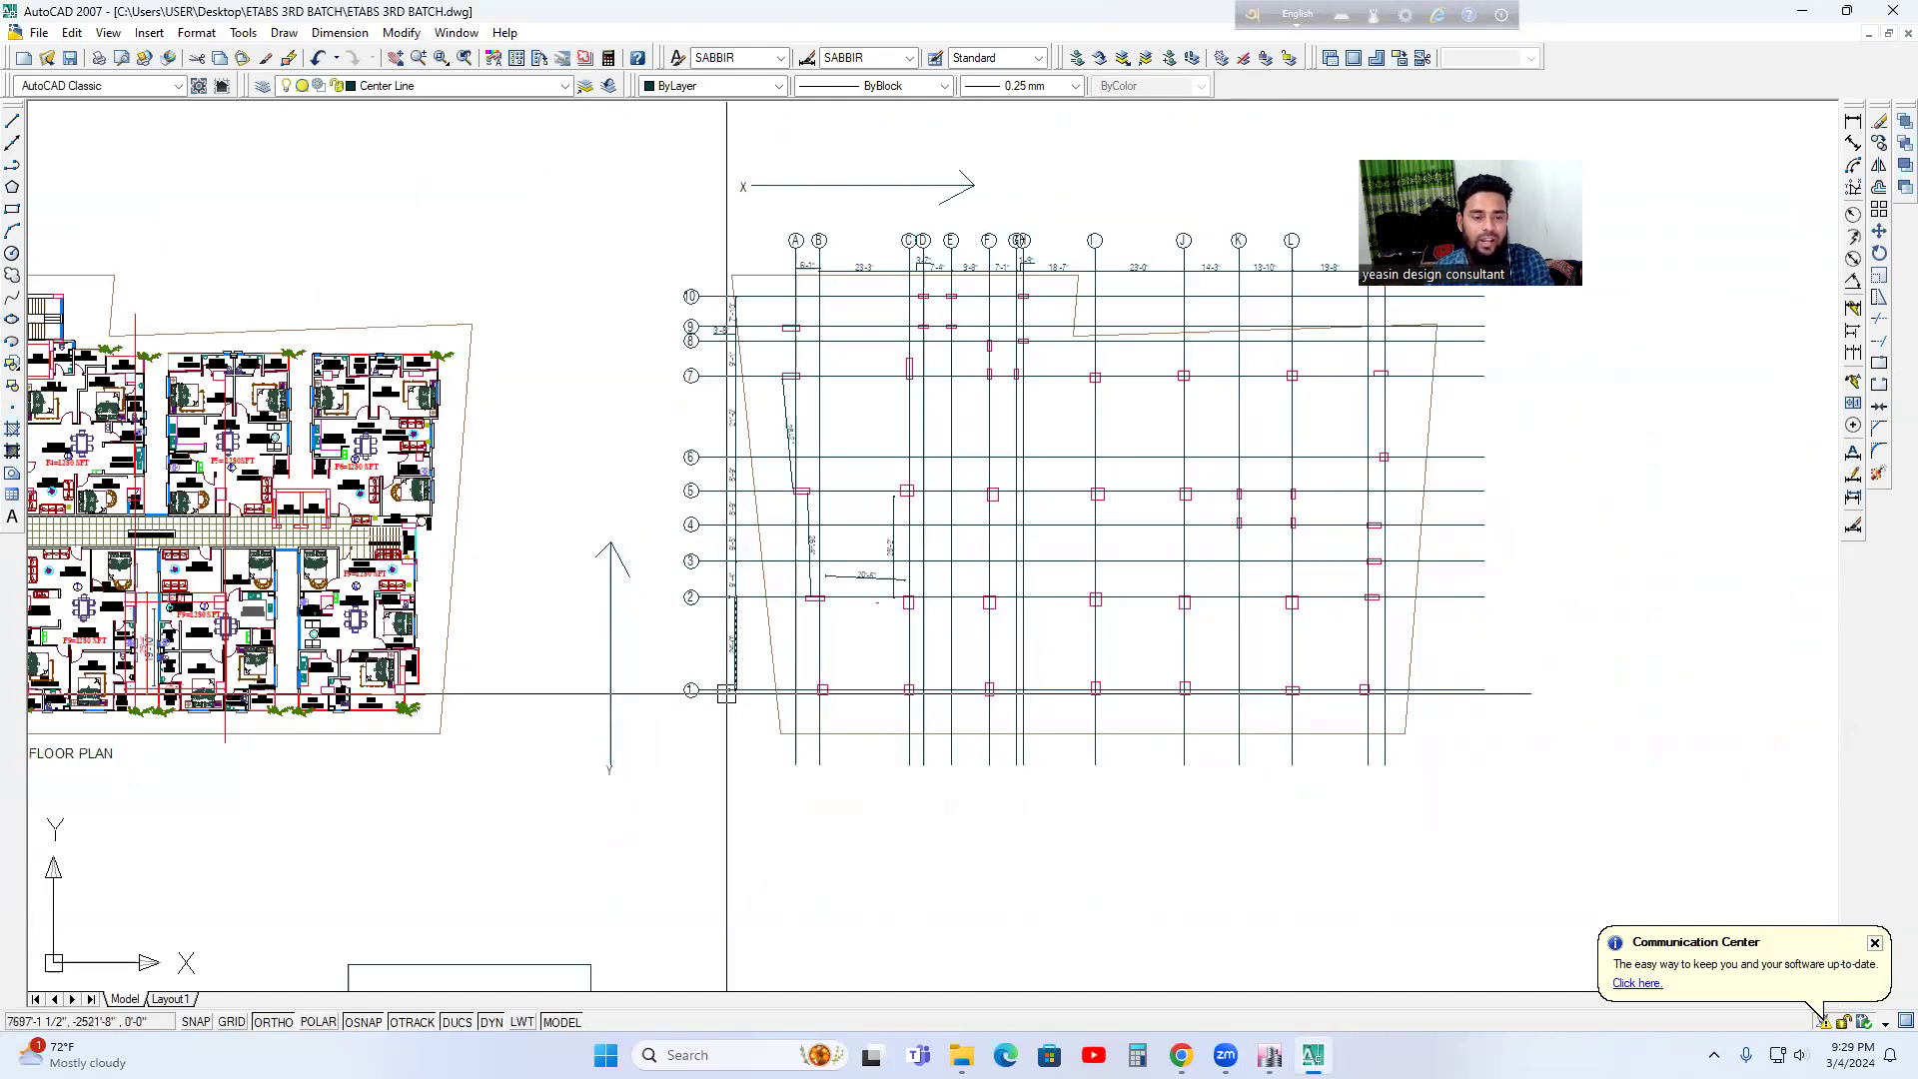
scroll(810, 189, up, 2)
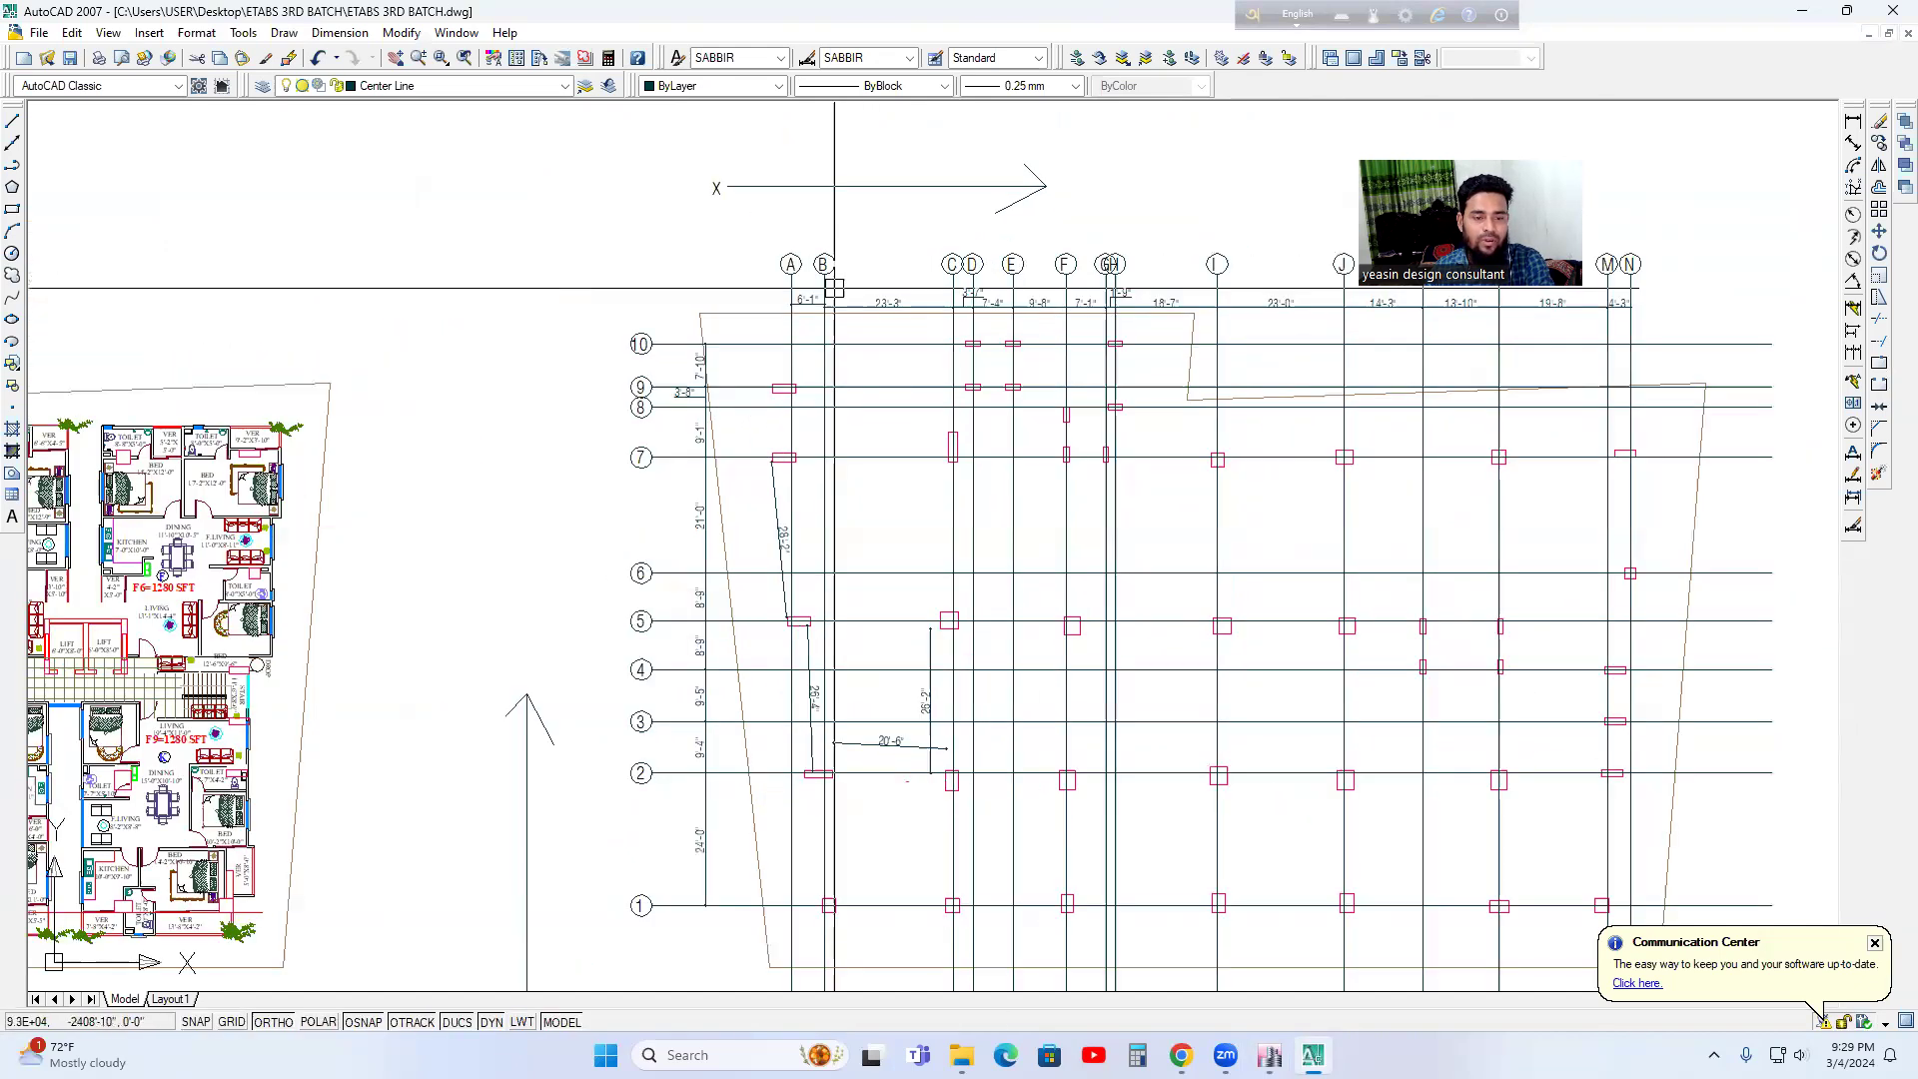
scroll(830, 280, down, 1)
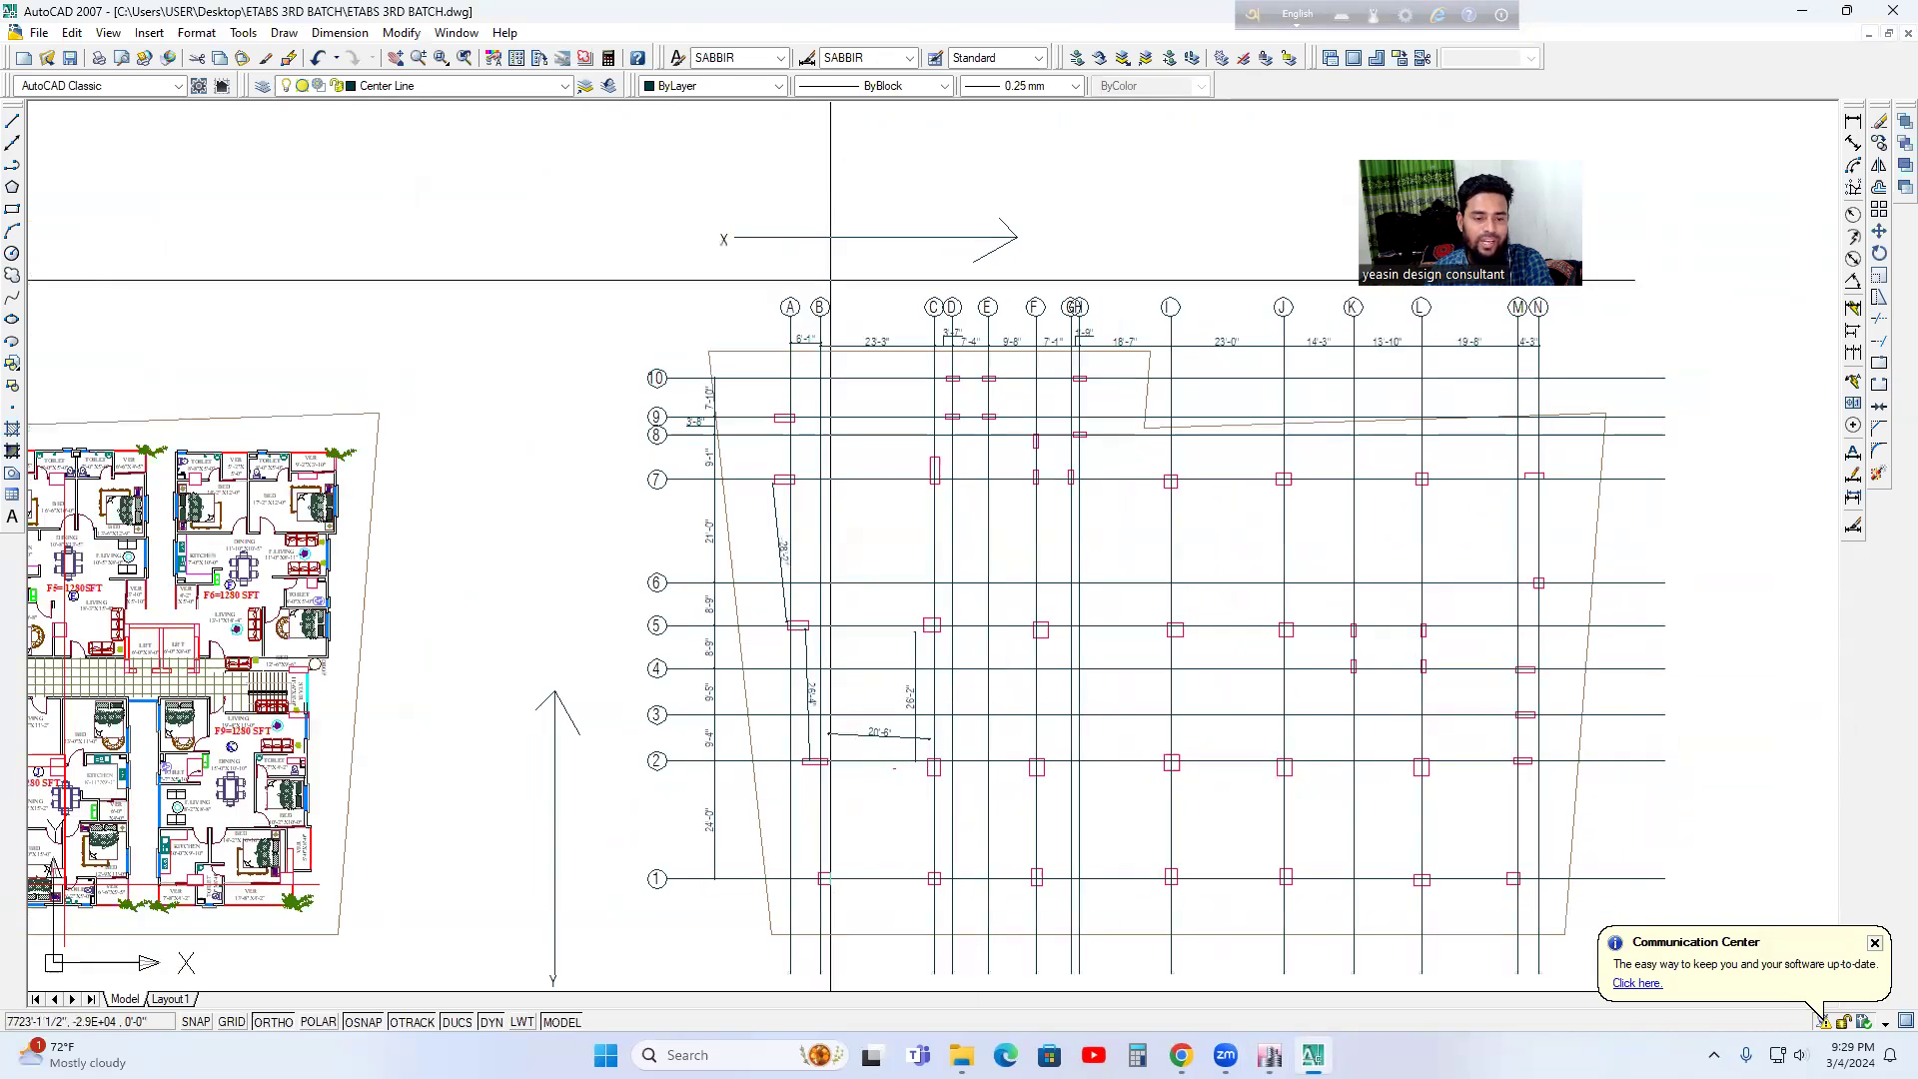
scroll(842, 885, up, 3)
middle_drag(843, 889, 835, 819)
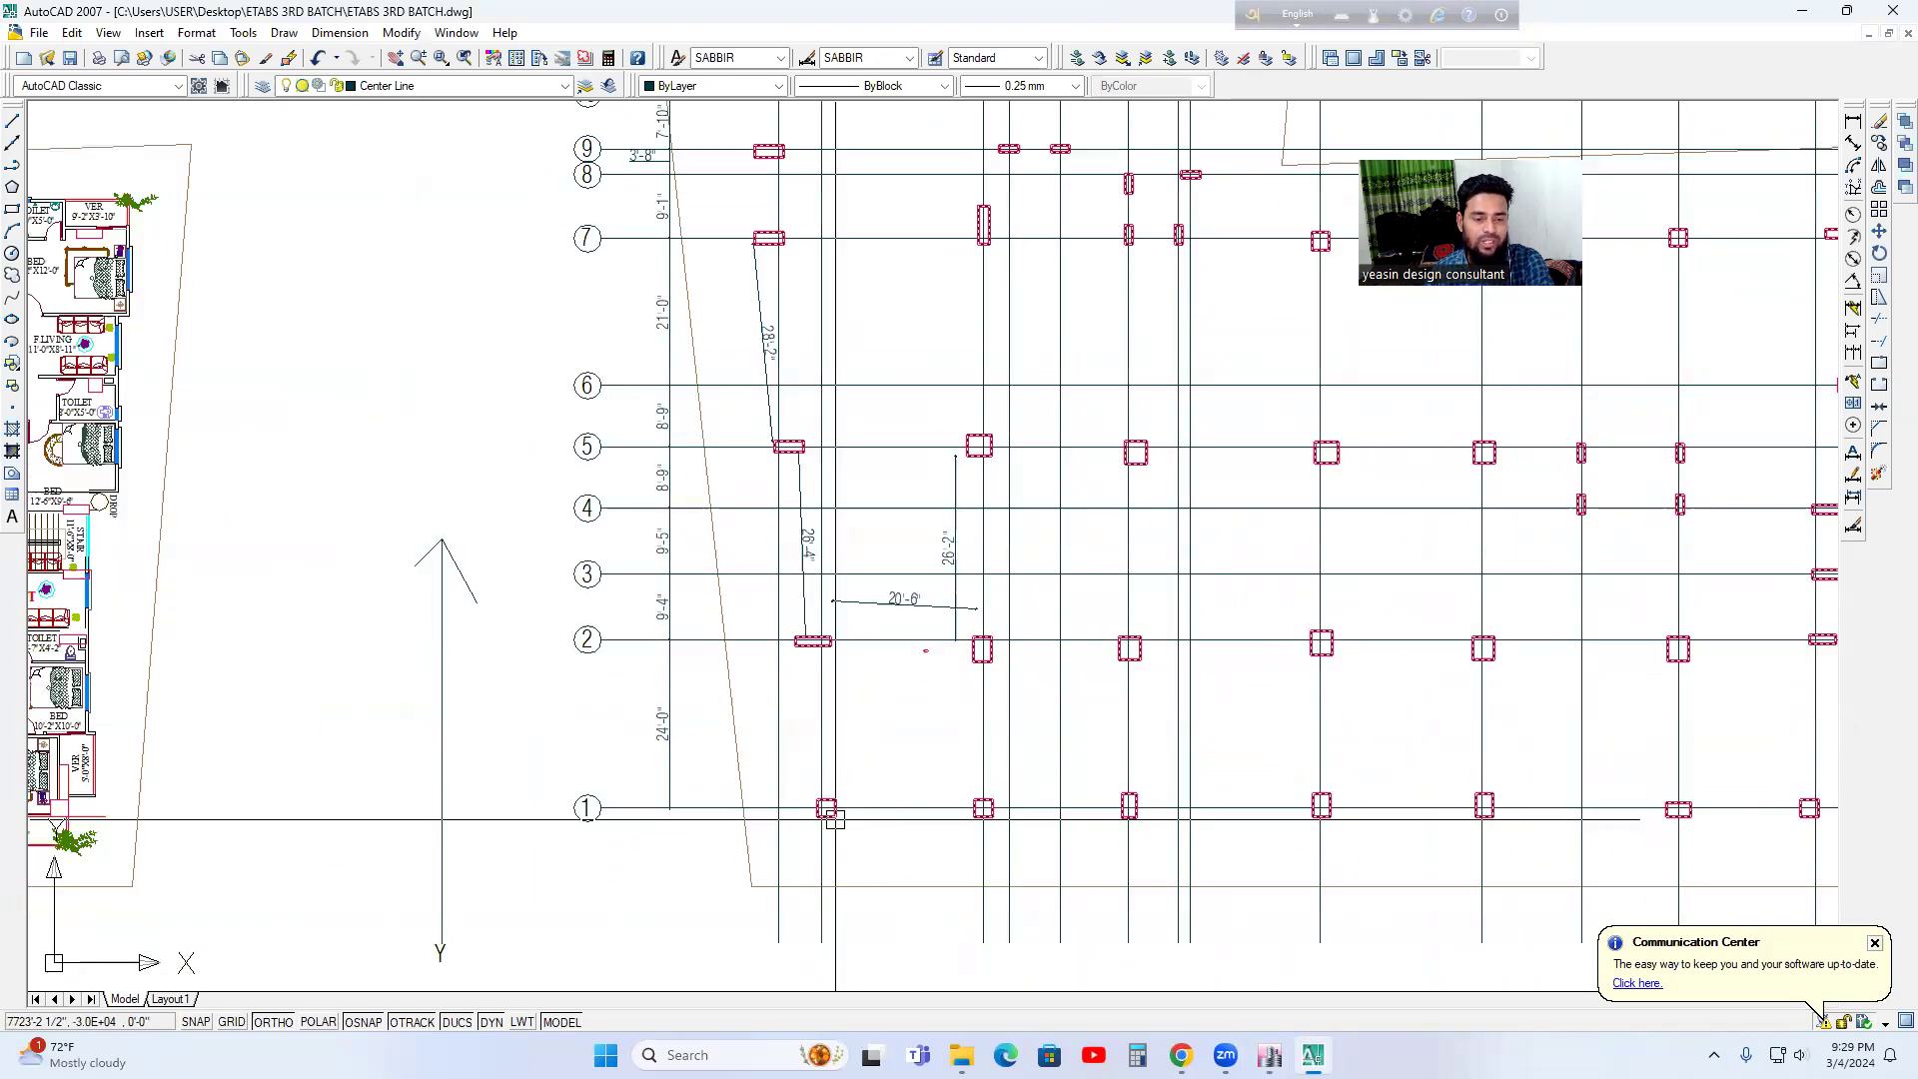
- Switch to ETABS, start drawing columns in the TOP plan view and review the available column section properties
scroll(836, 819, down, 4)
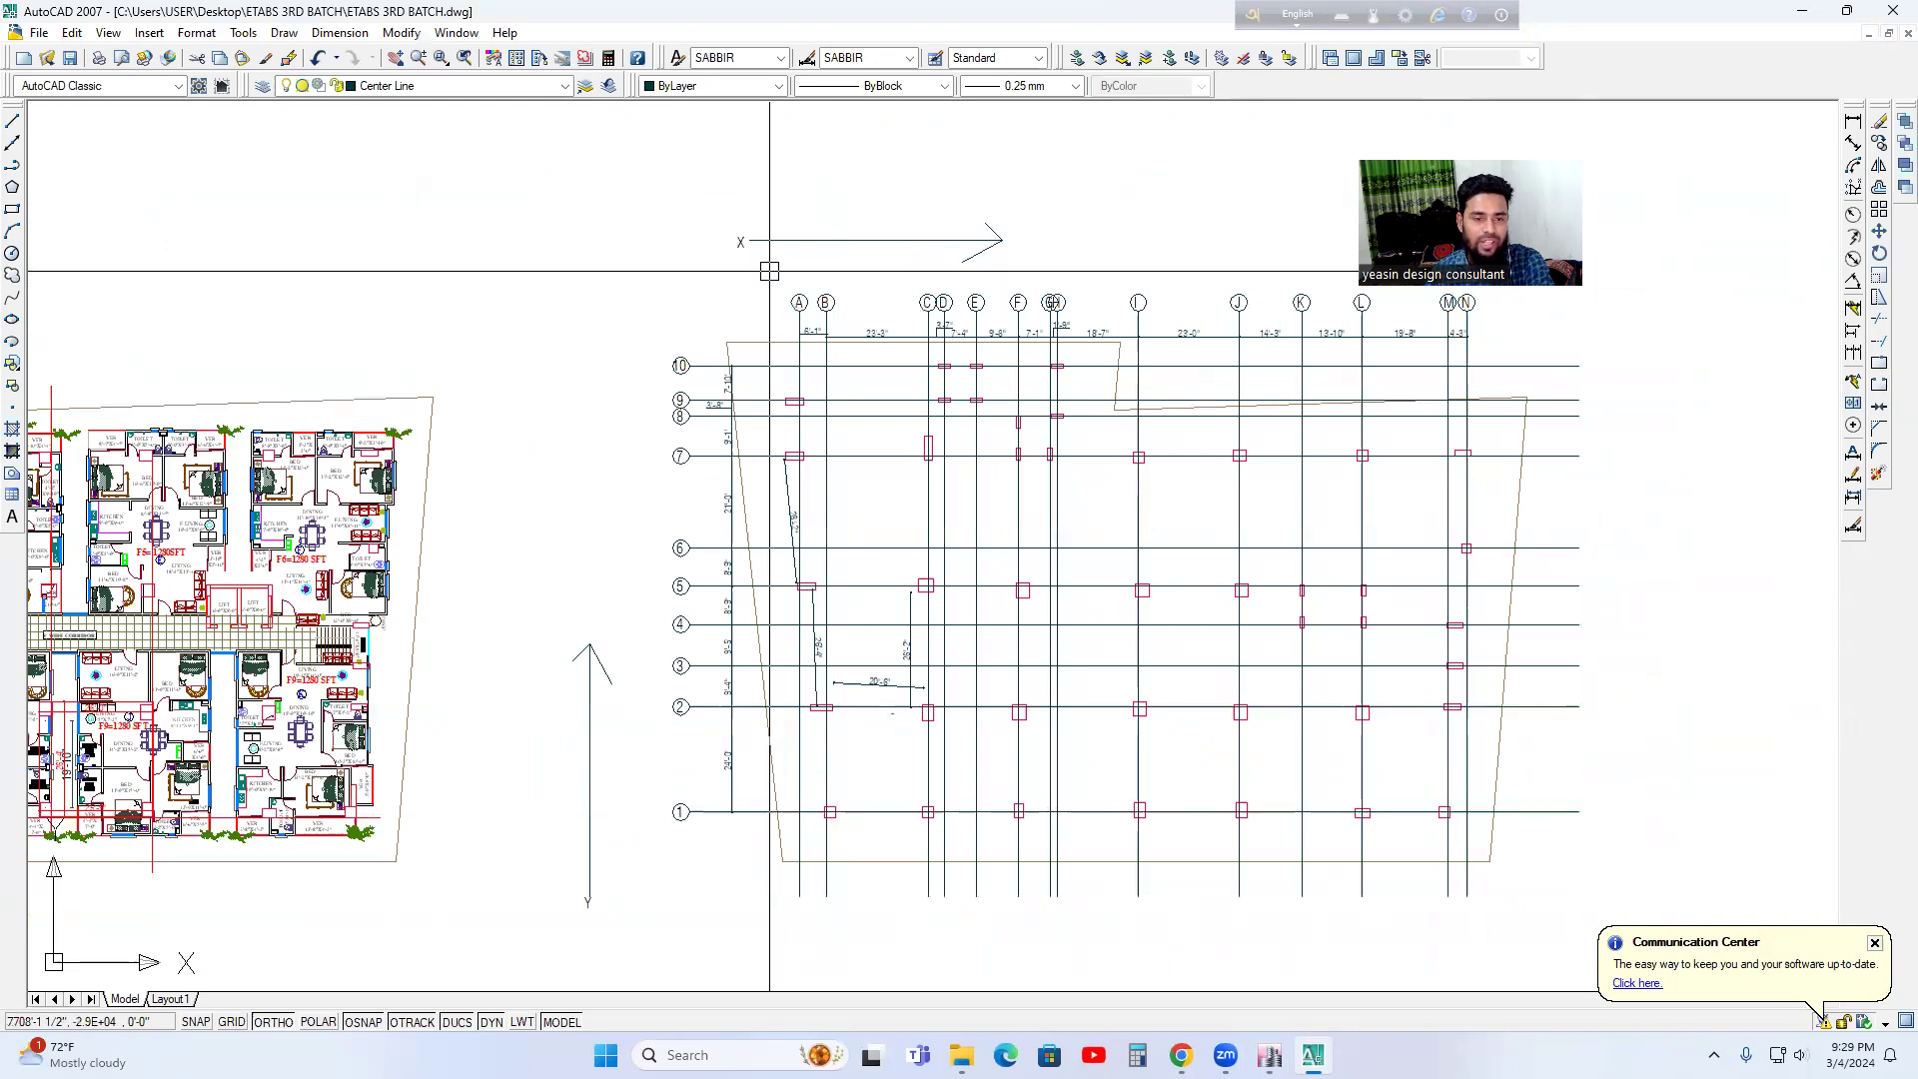
click(1270, 1055)
middle_drag(912, 541, 1070, 501)
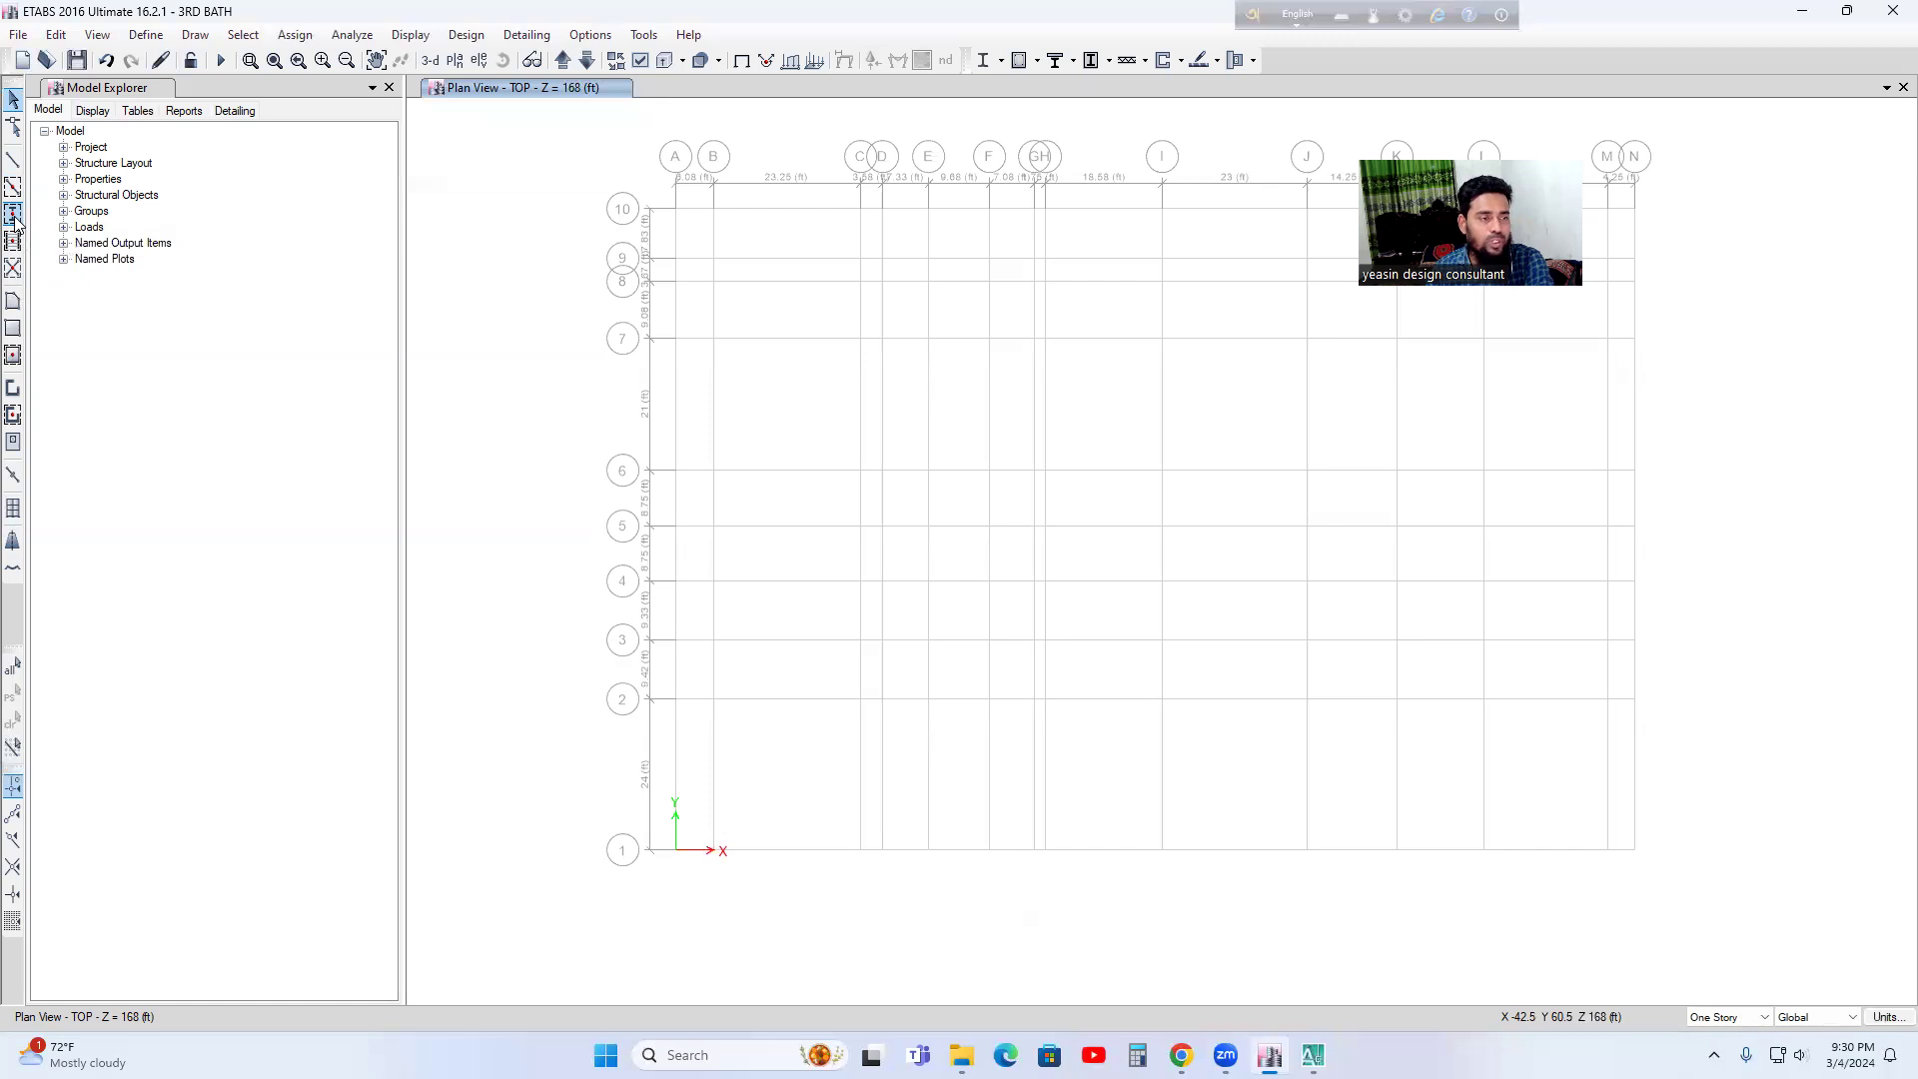
click(14, 219)
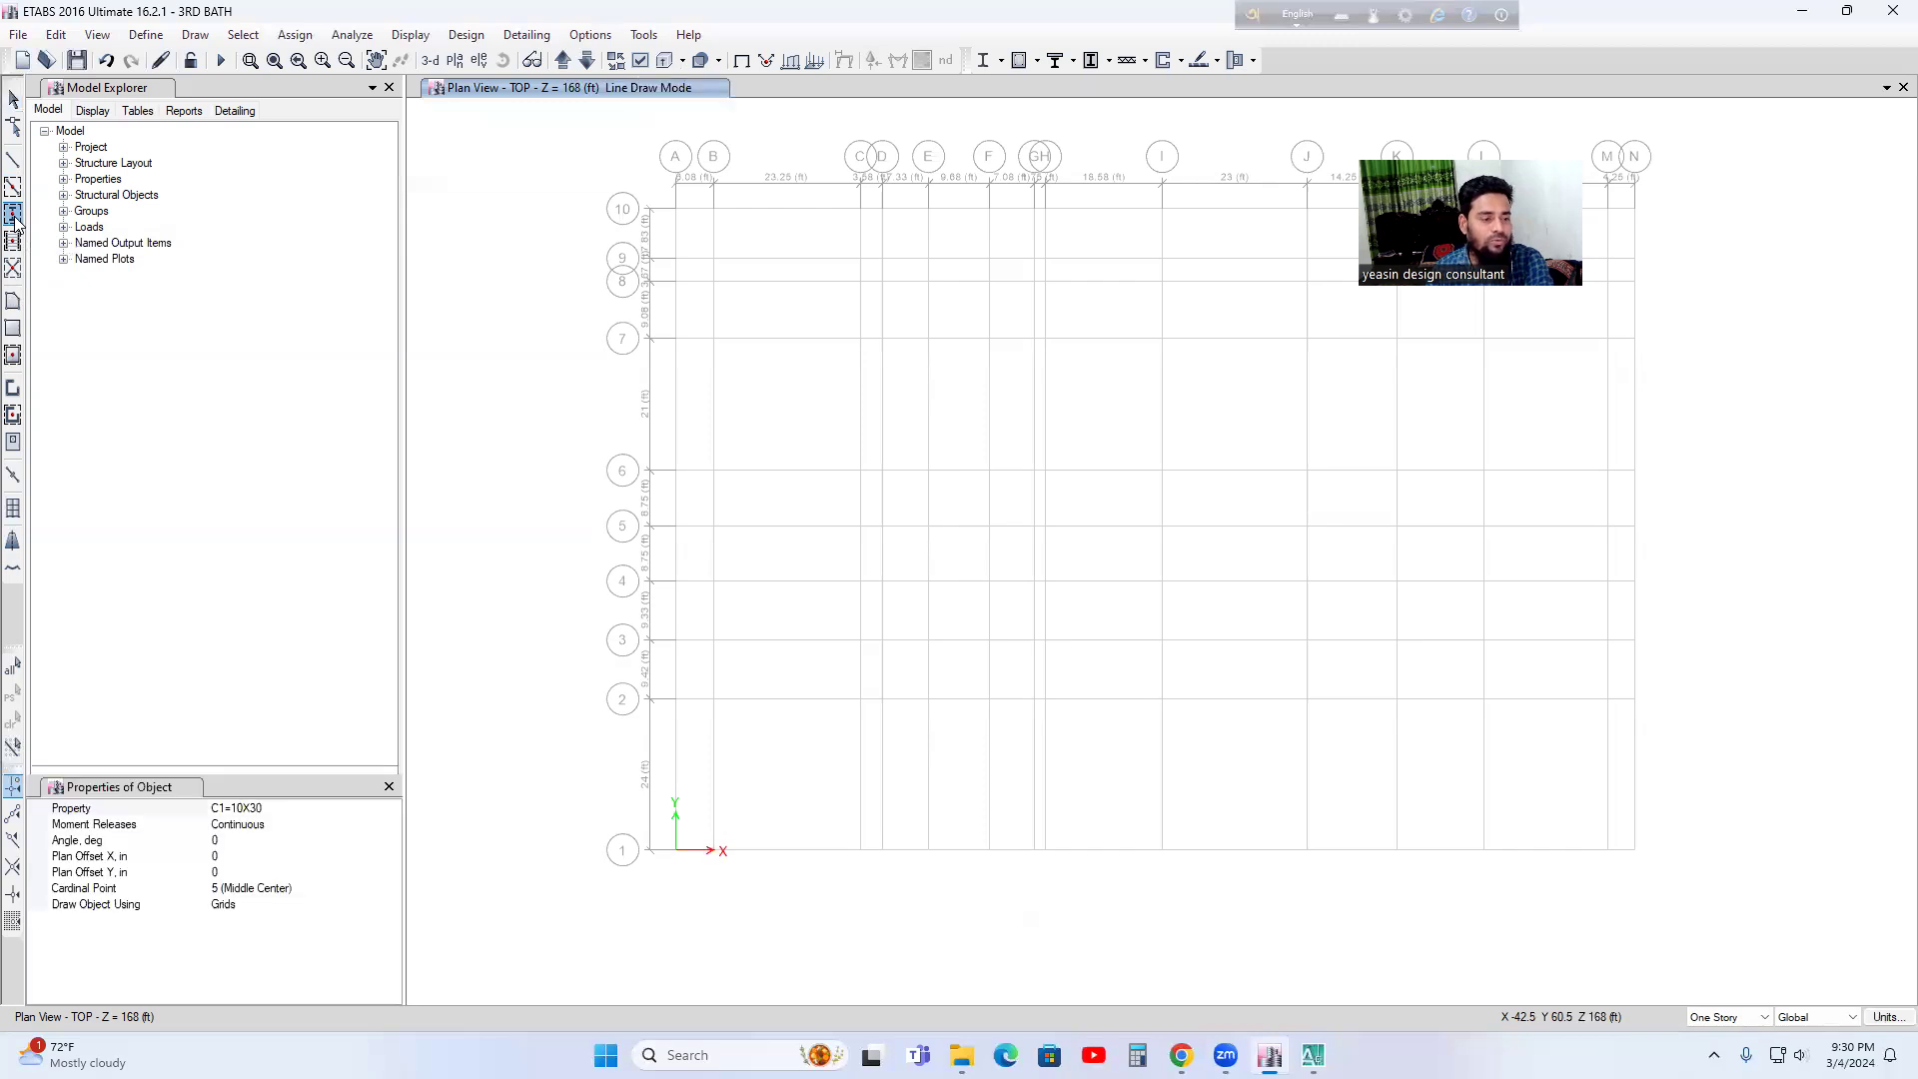
click(300, 807)
click(392, 809)
scroll(309, 887, down, 2)
scroll(310, 887, up, 2)
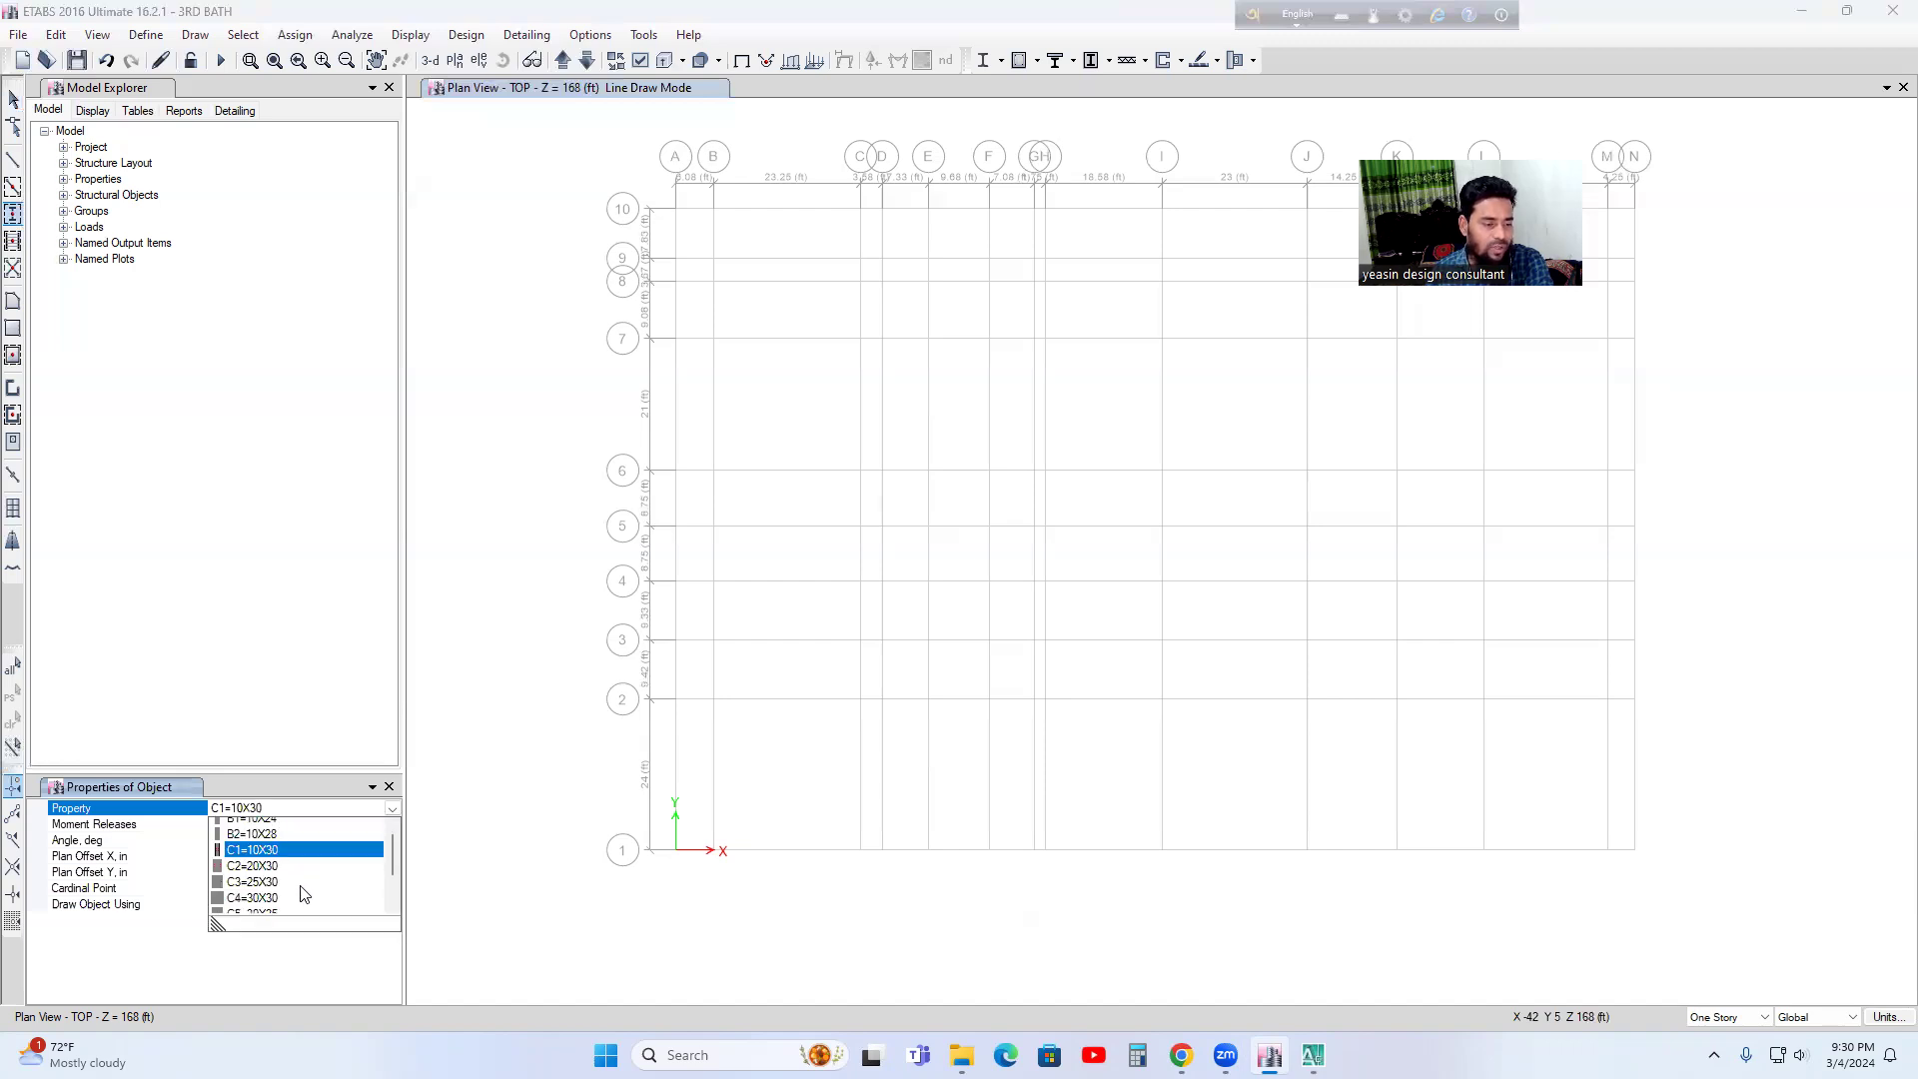
scroll(311, 876, down, 2)
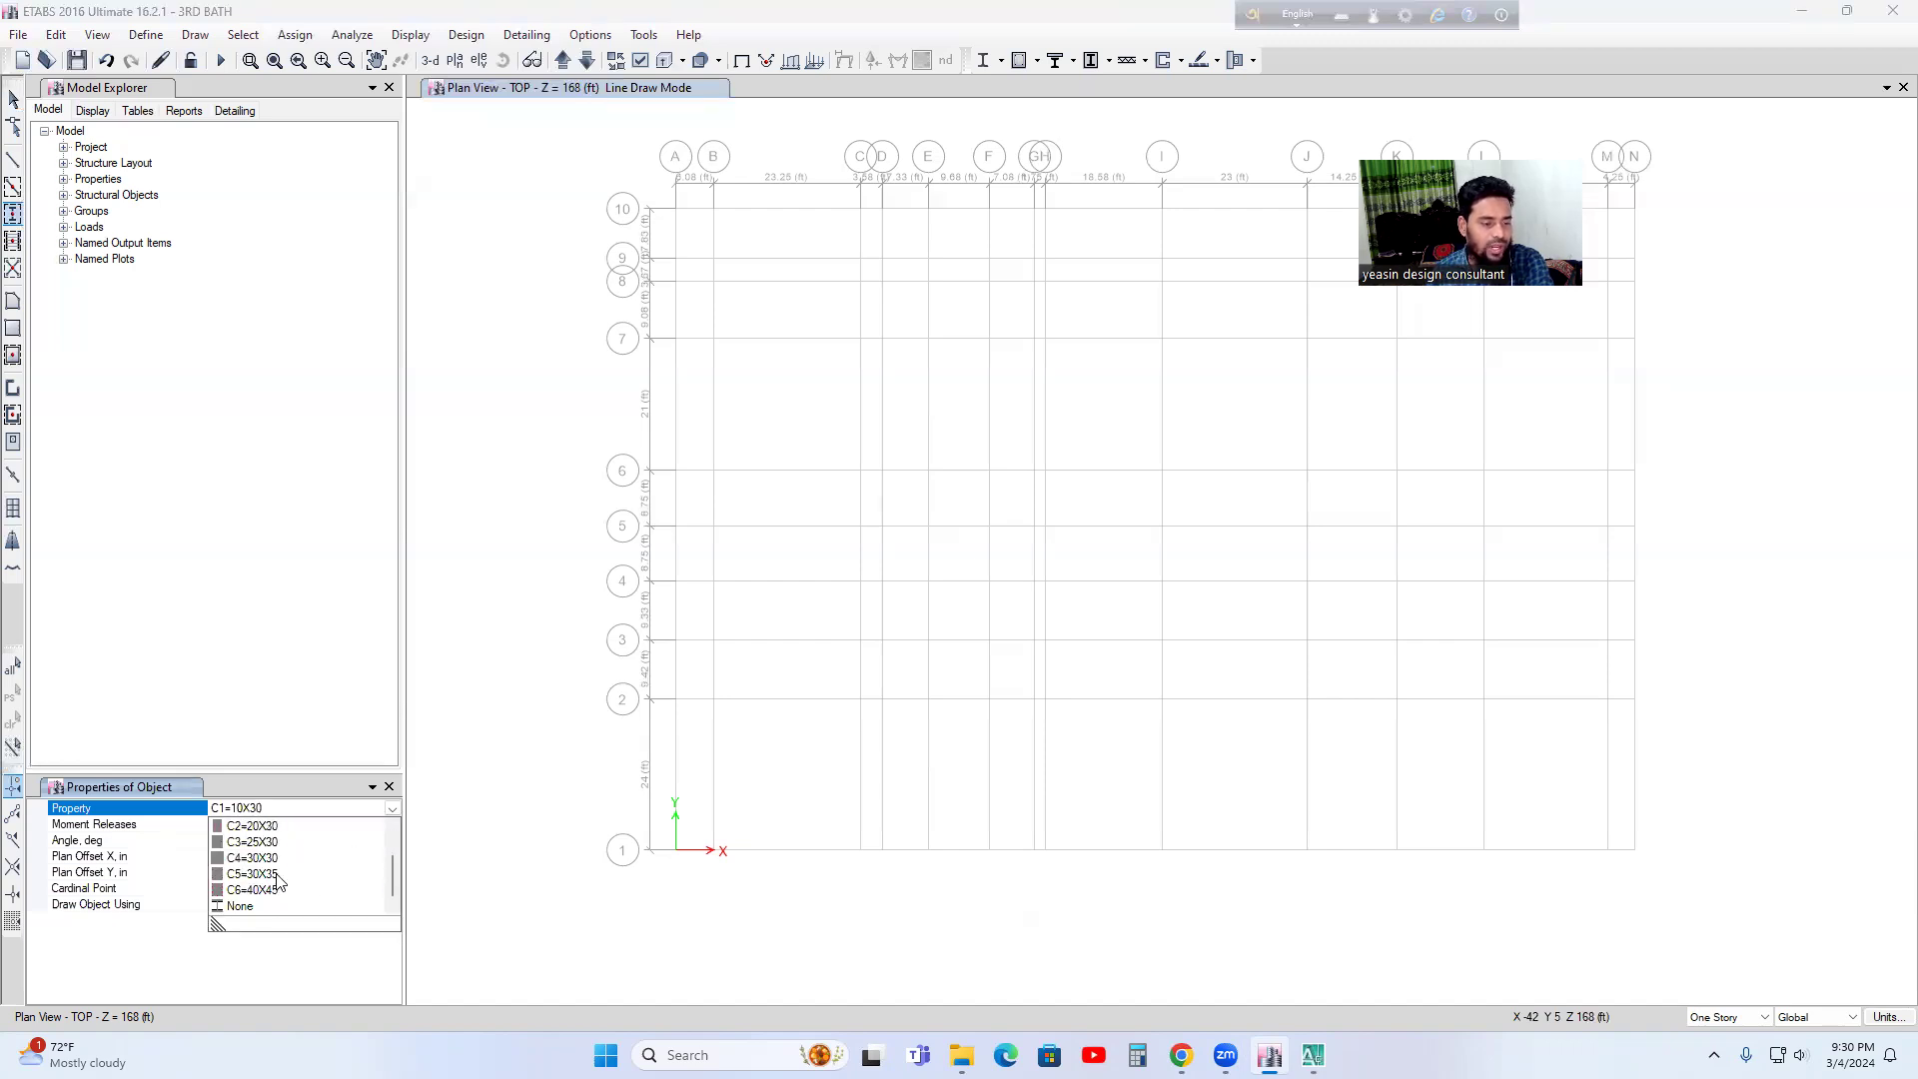
scroll(279, 880, up, 2)
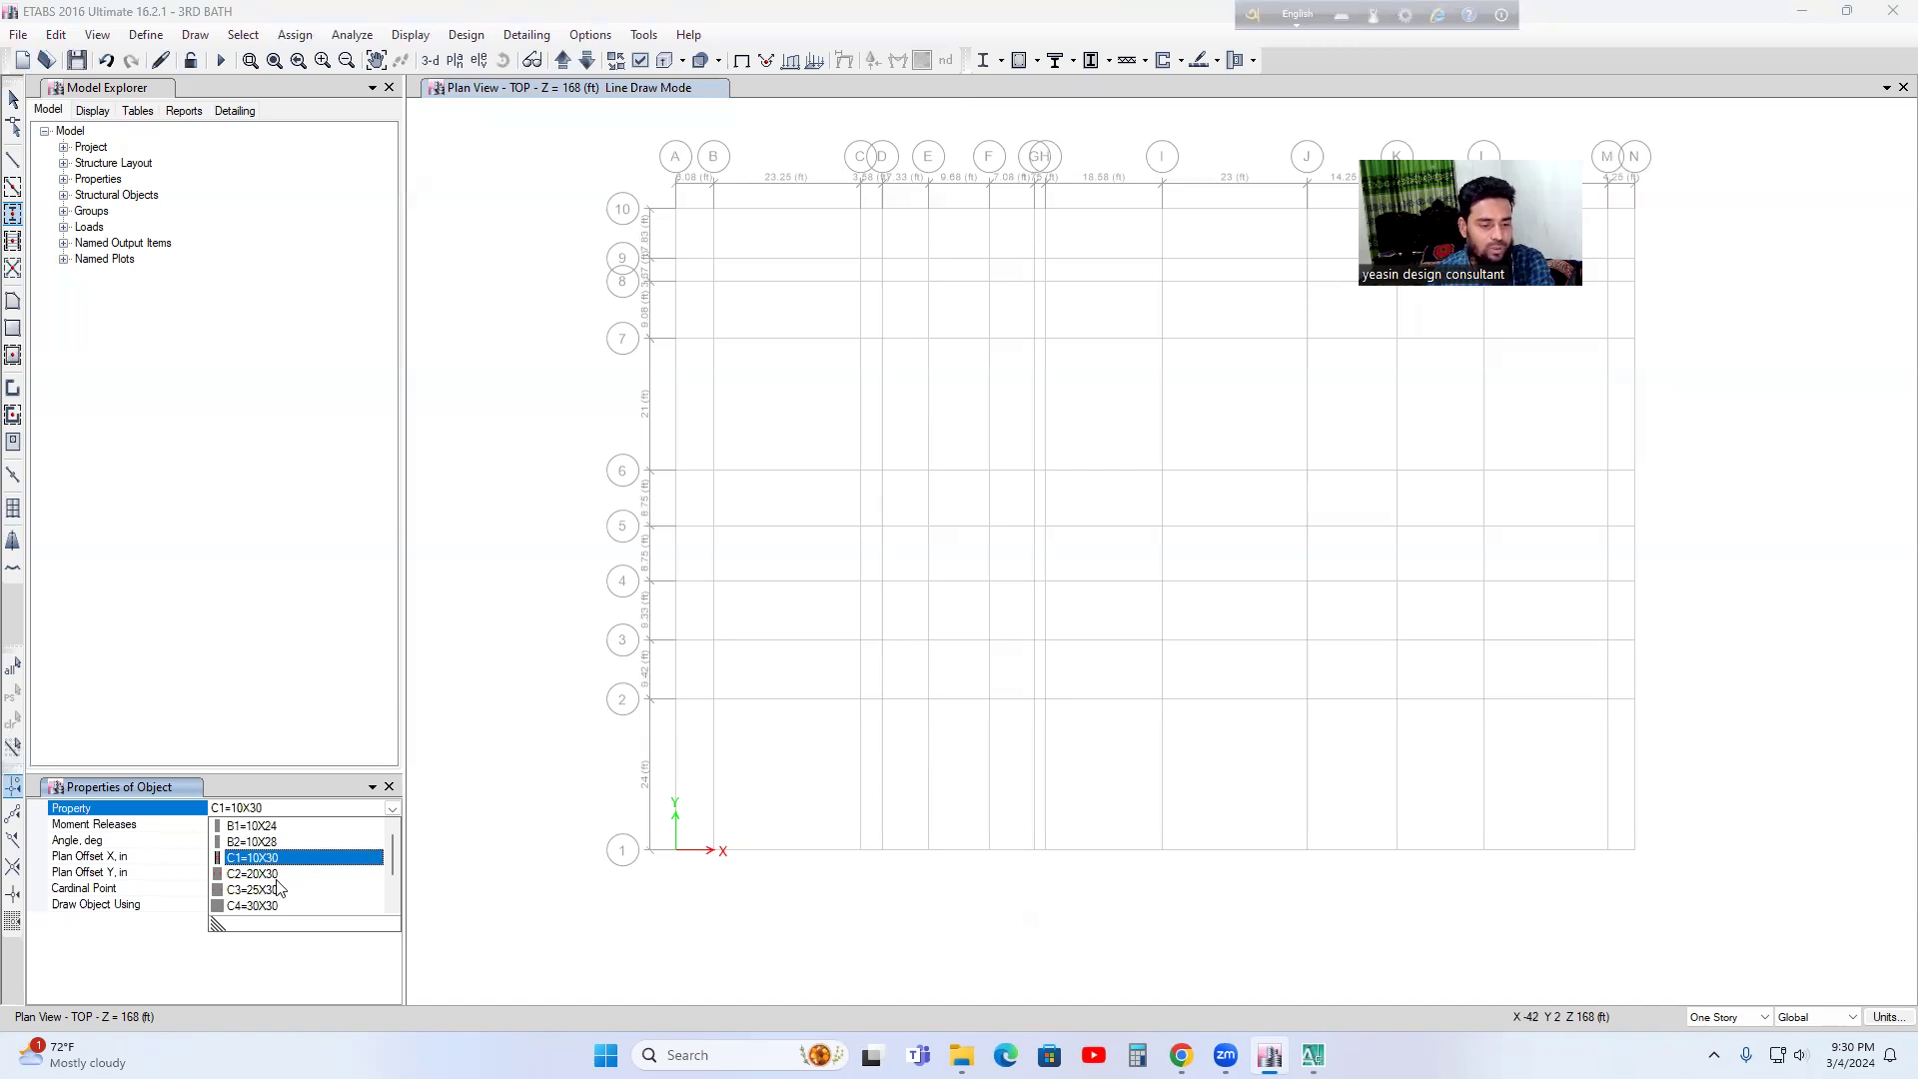
scroll(279, 888, down, 2)
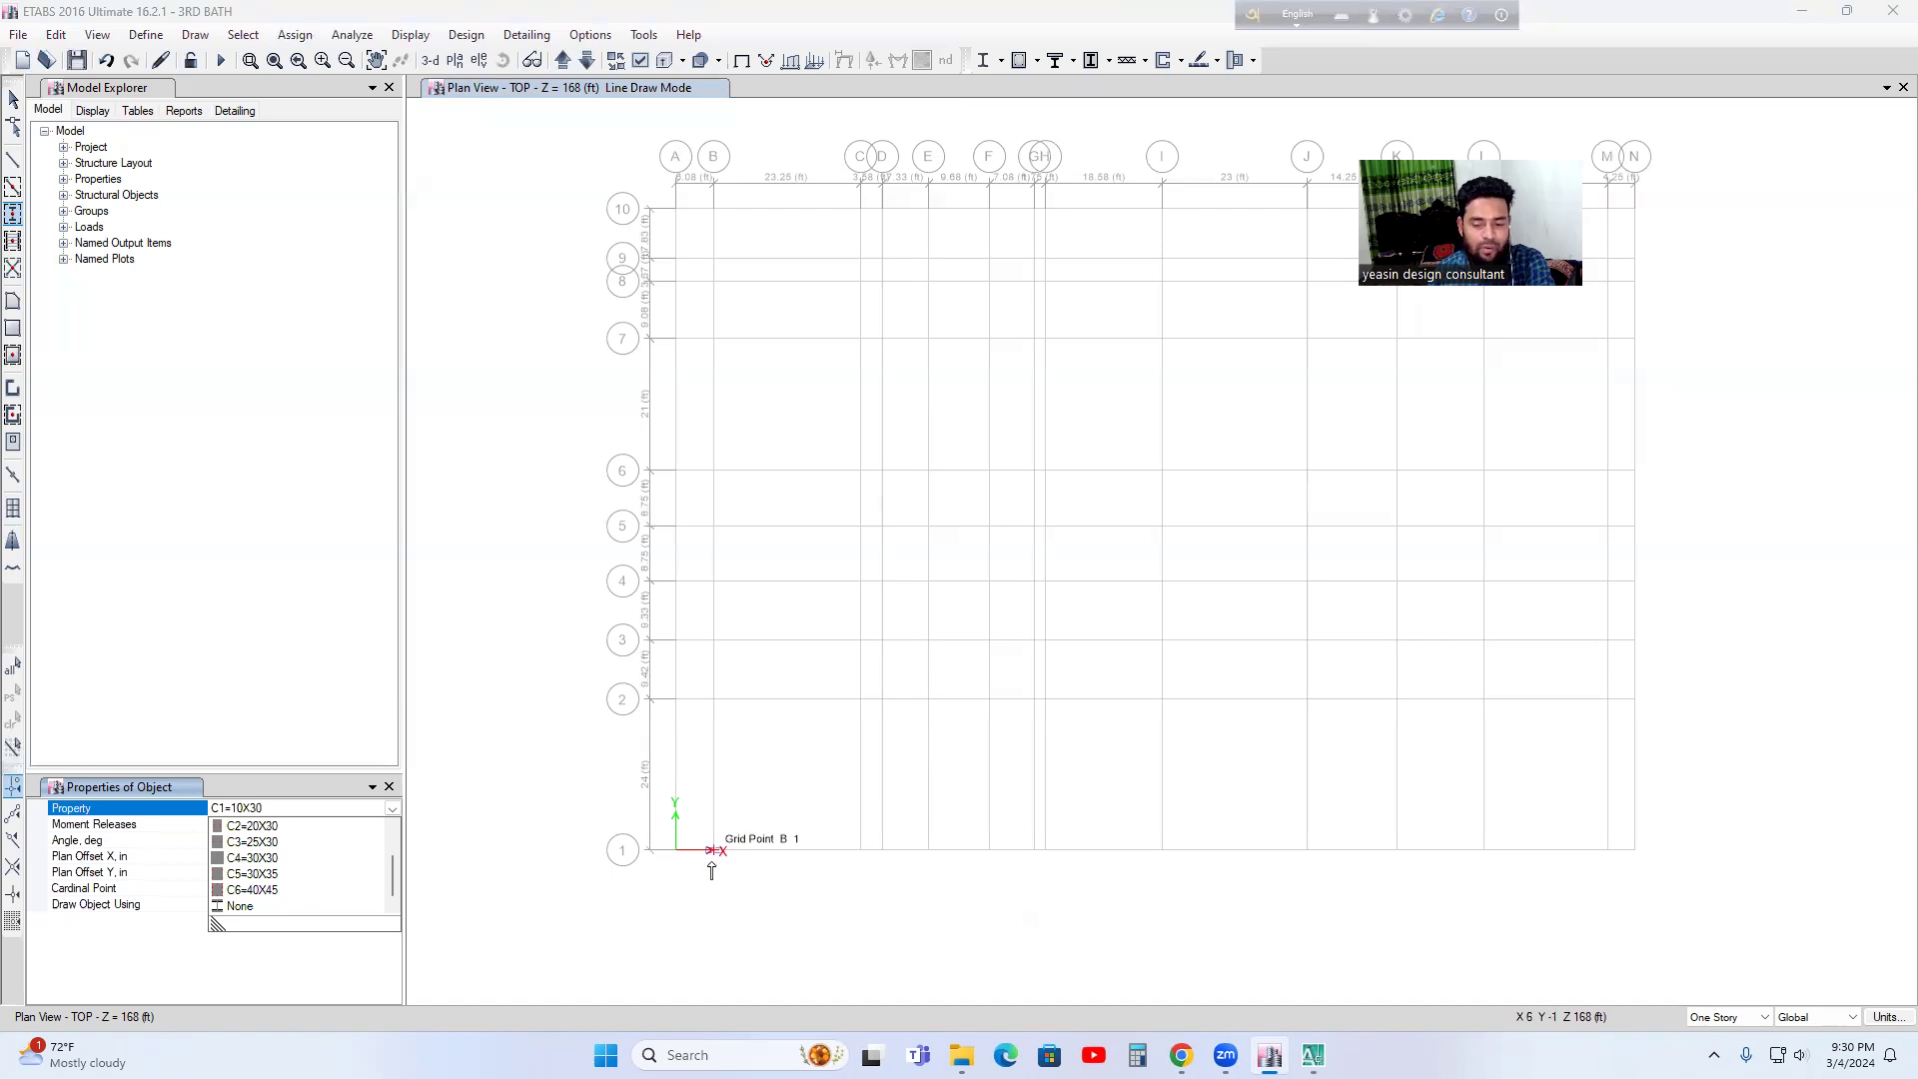
- Switch to AutoCAD and examine the columns along grid line 1, starting at its intersection with grid B
key(alt+Tab)
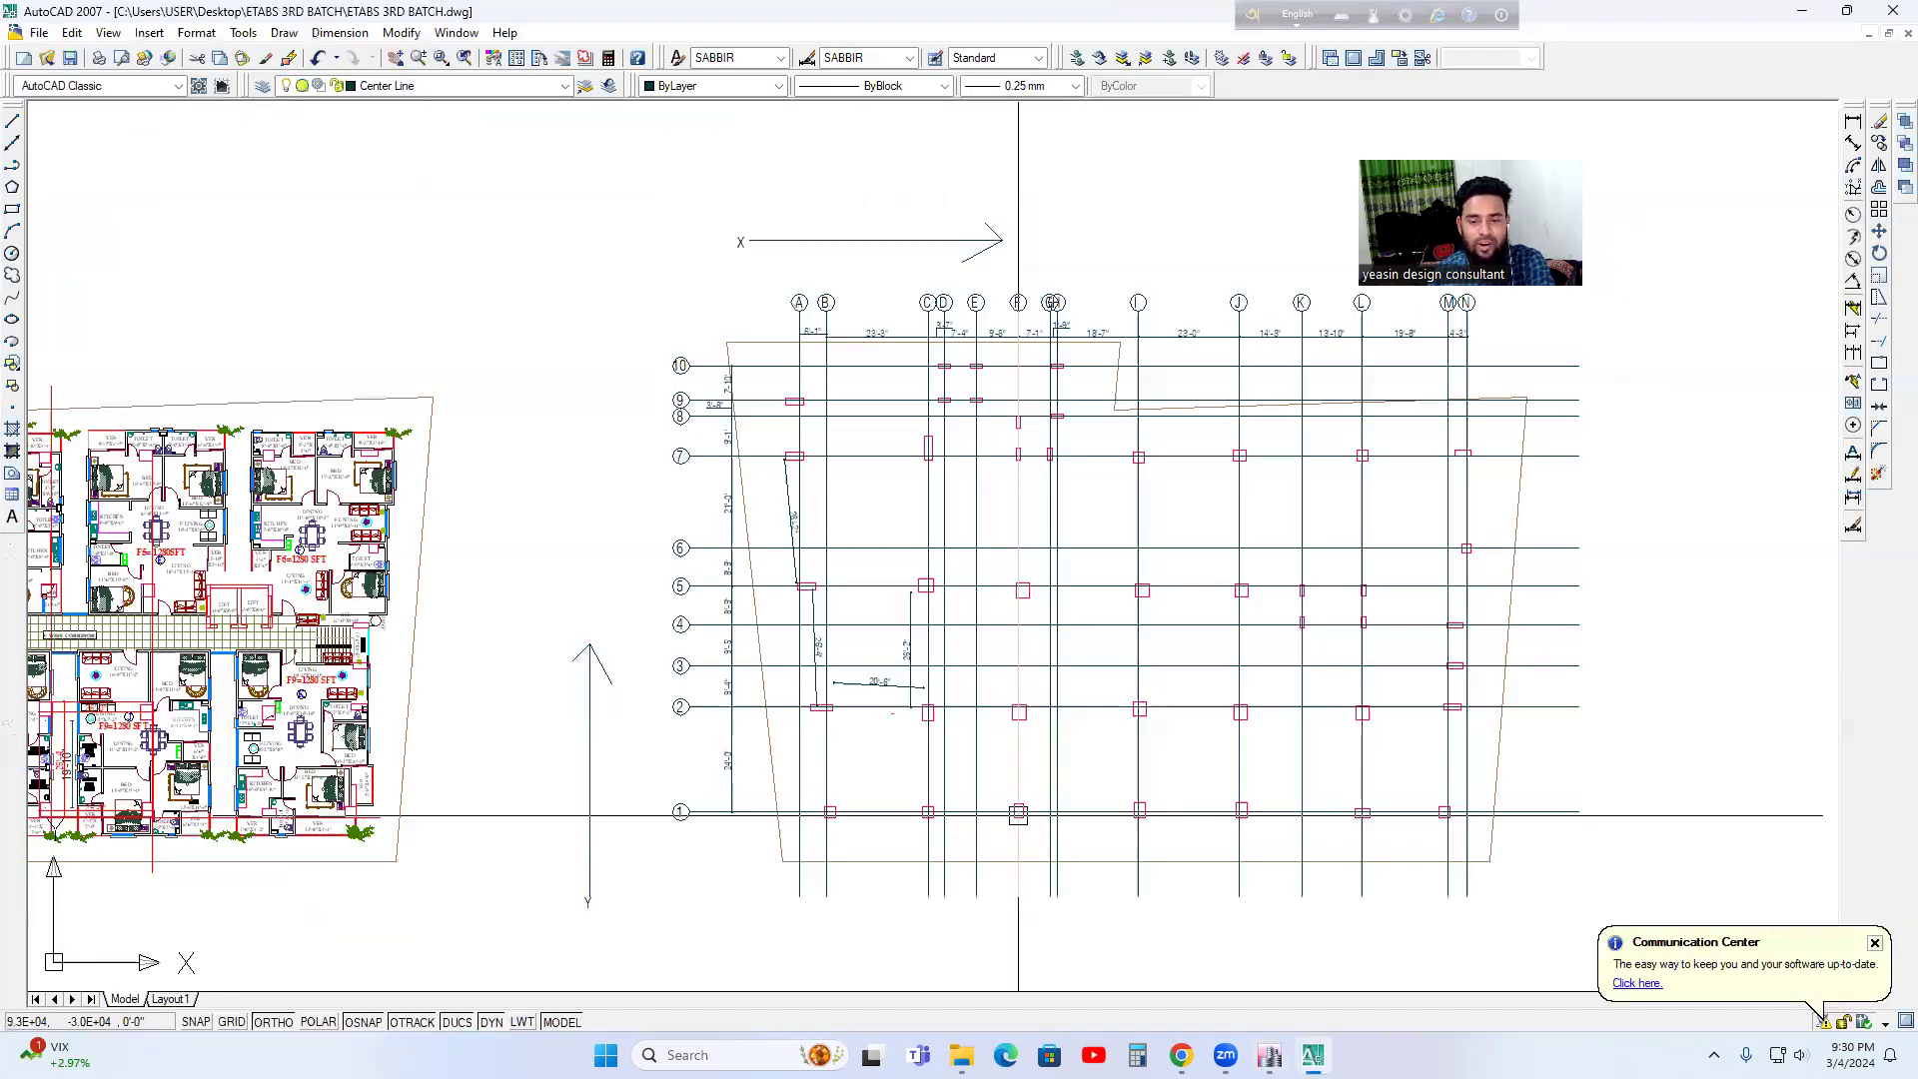
middle_drag(824, 835, 806, 848)
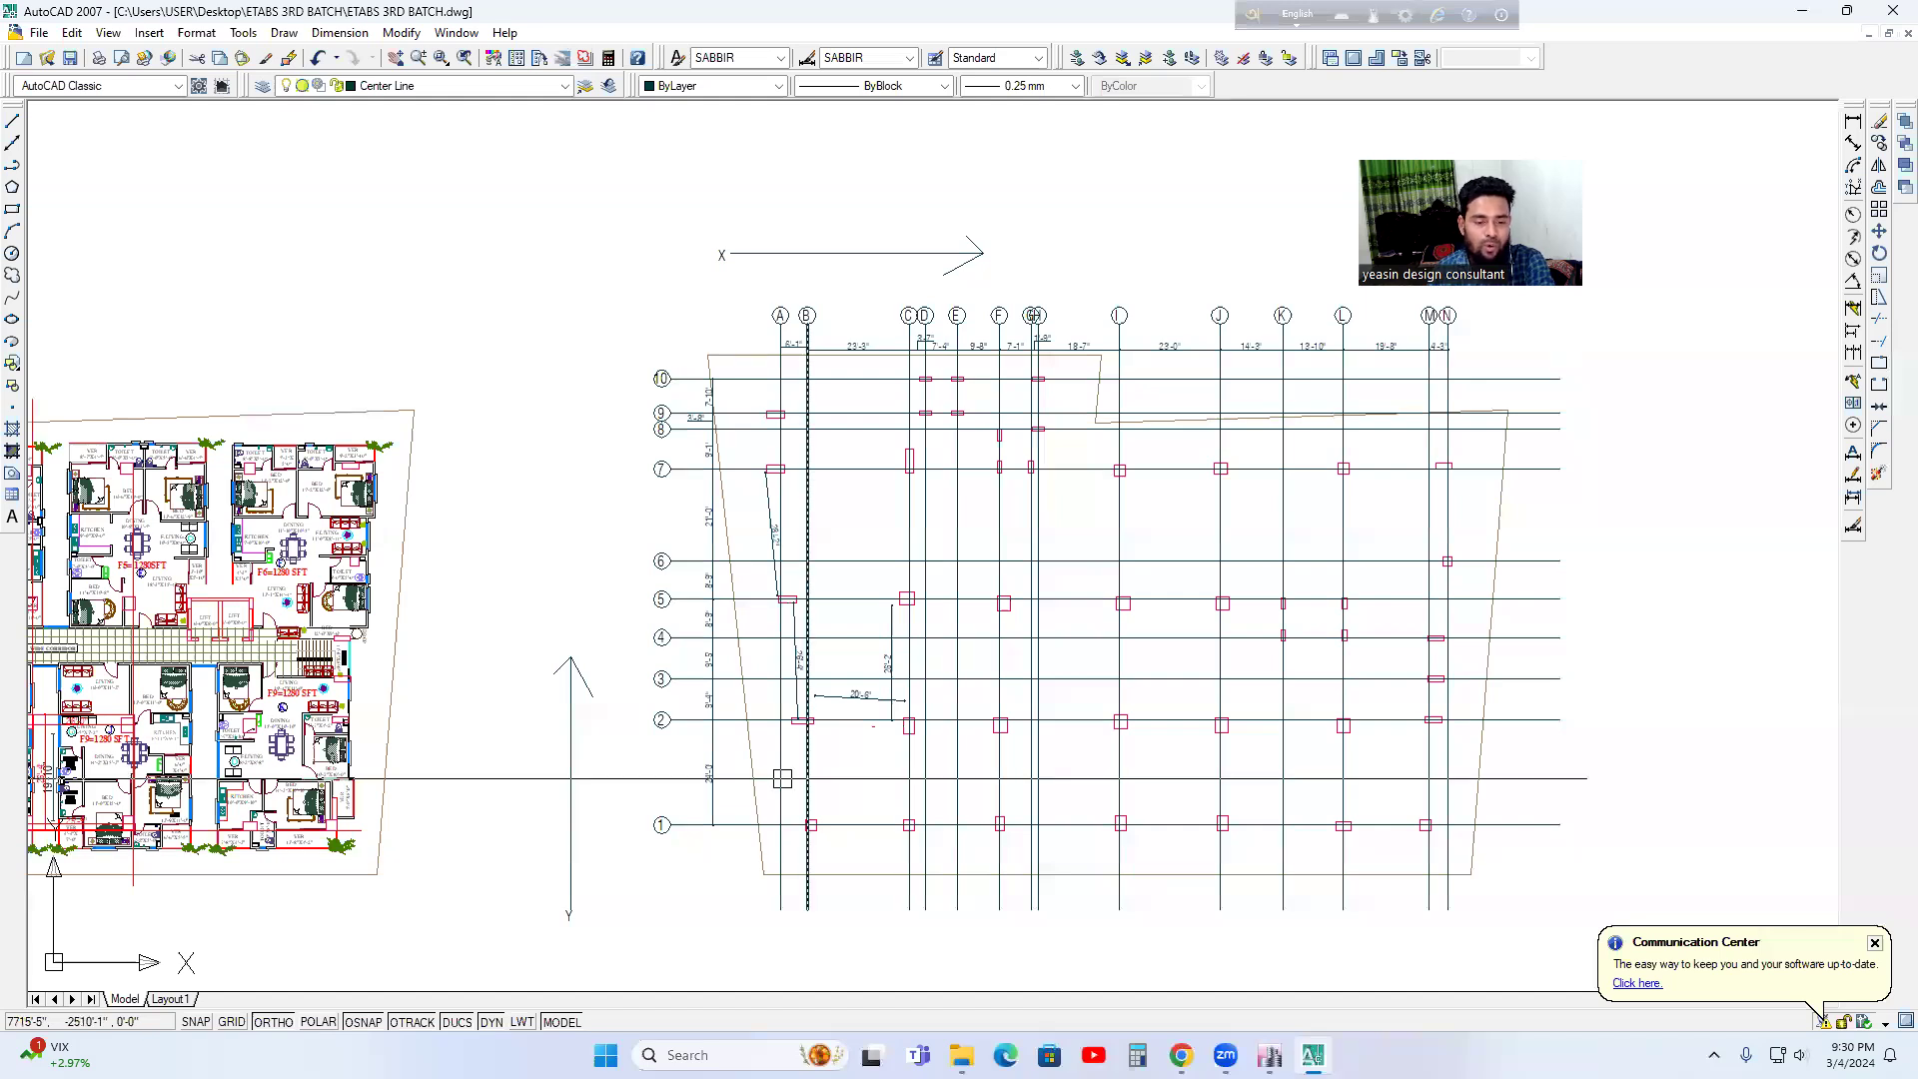
middle_drag(827, 851, 810, 835)
scroll(805, 822, up, 3)
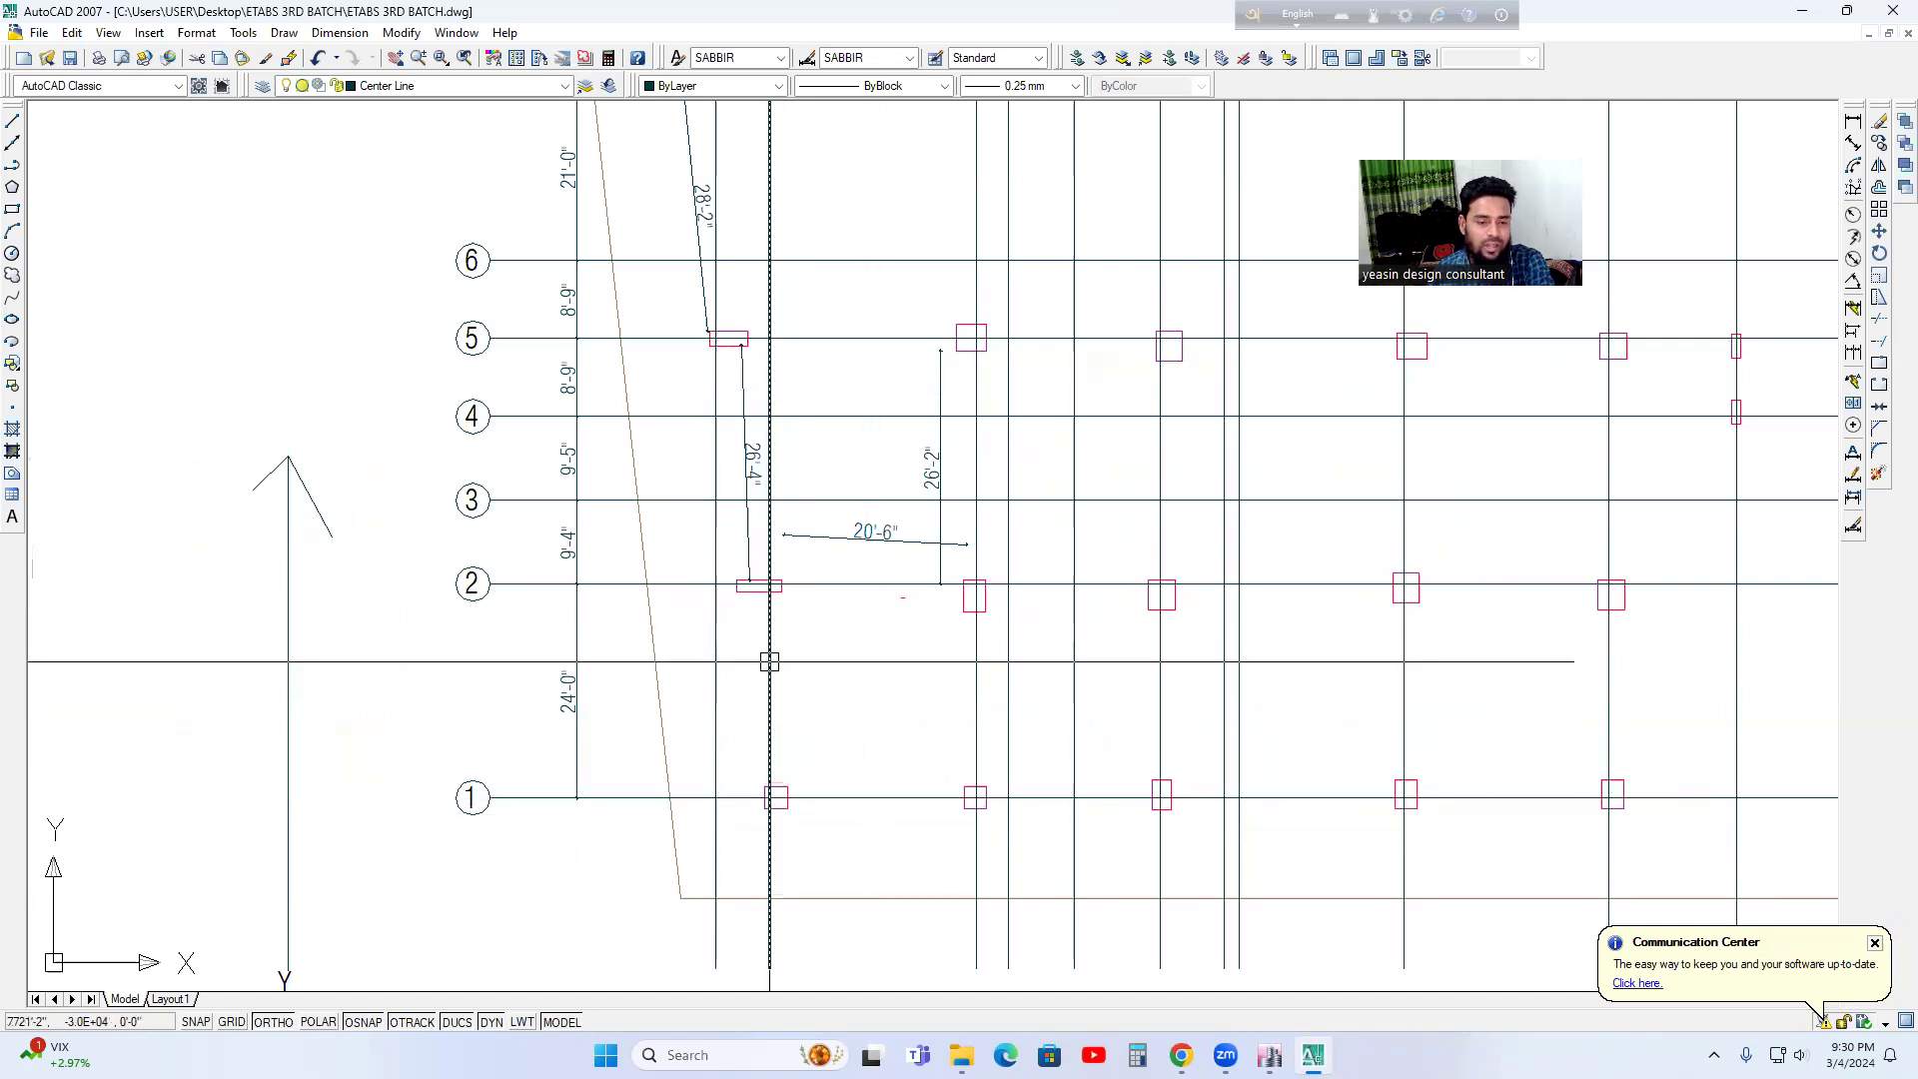
middle_drag(808, 840, 809, 793)
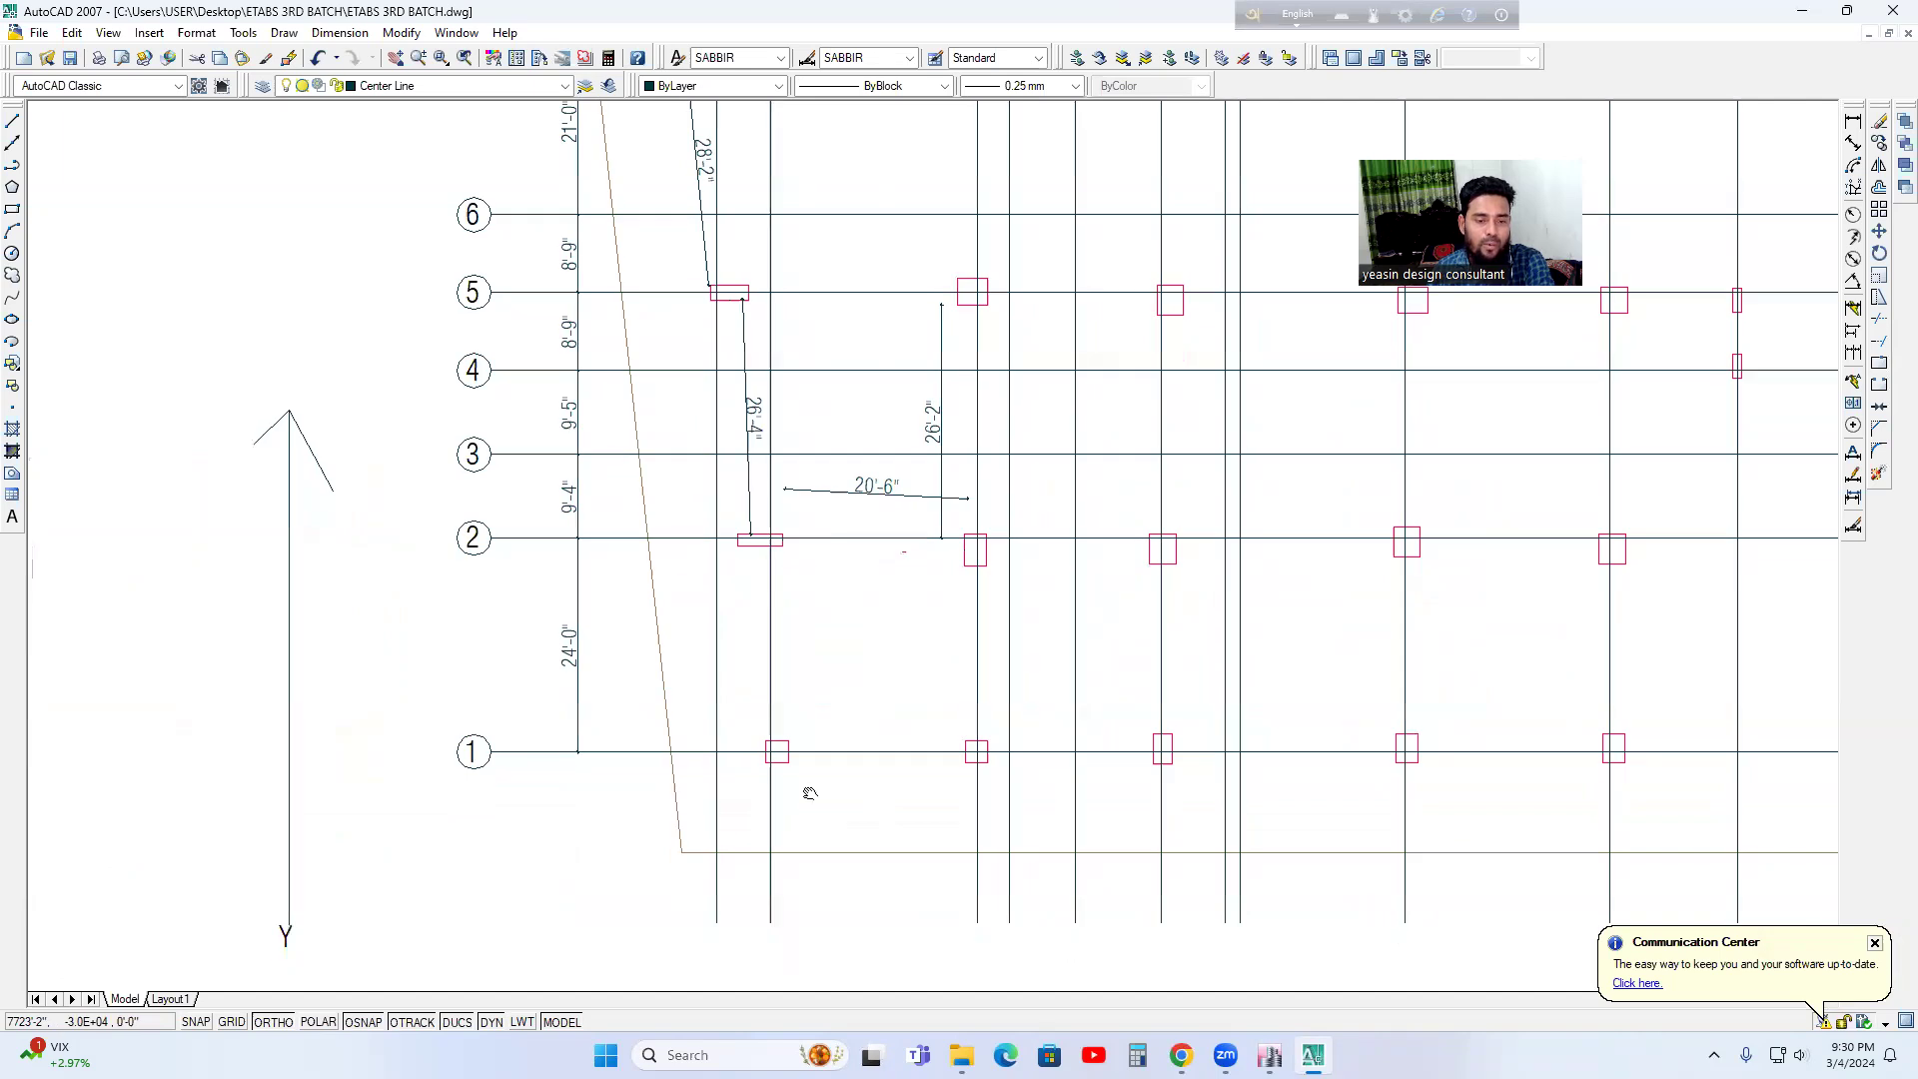
scroll(809, 793, down, 2)
scroll(777, 777, up, 3)
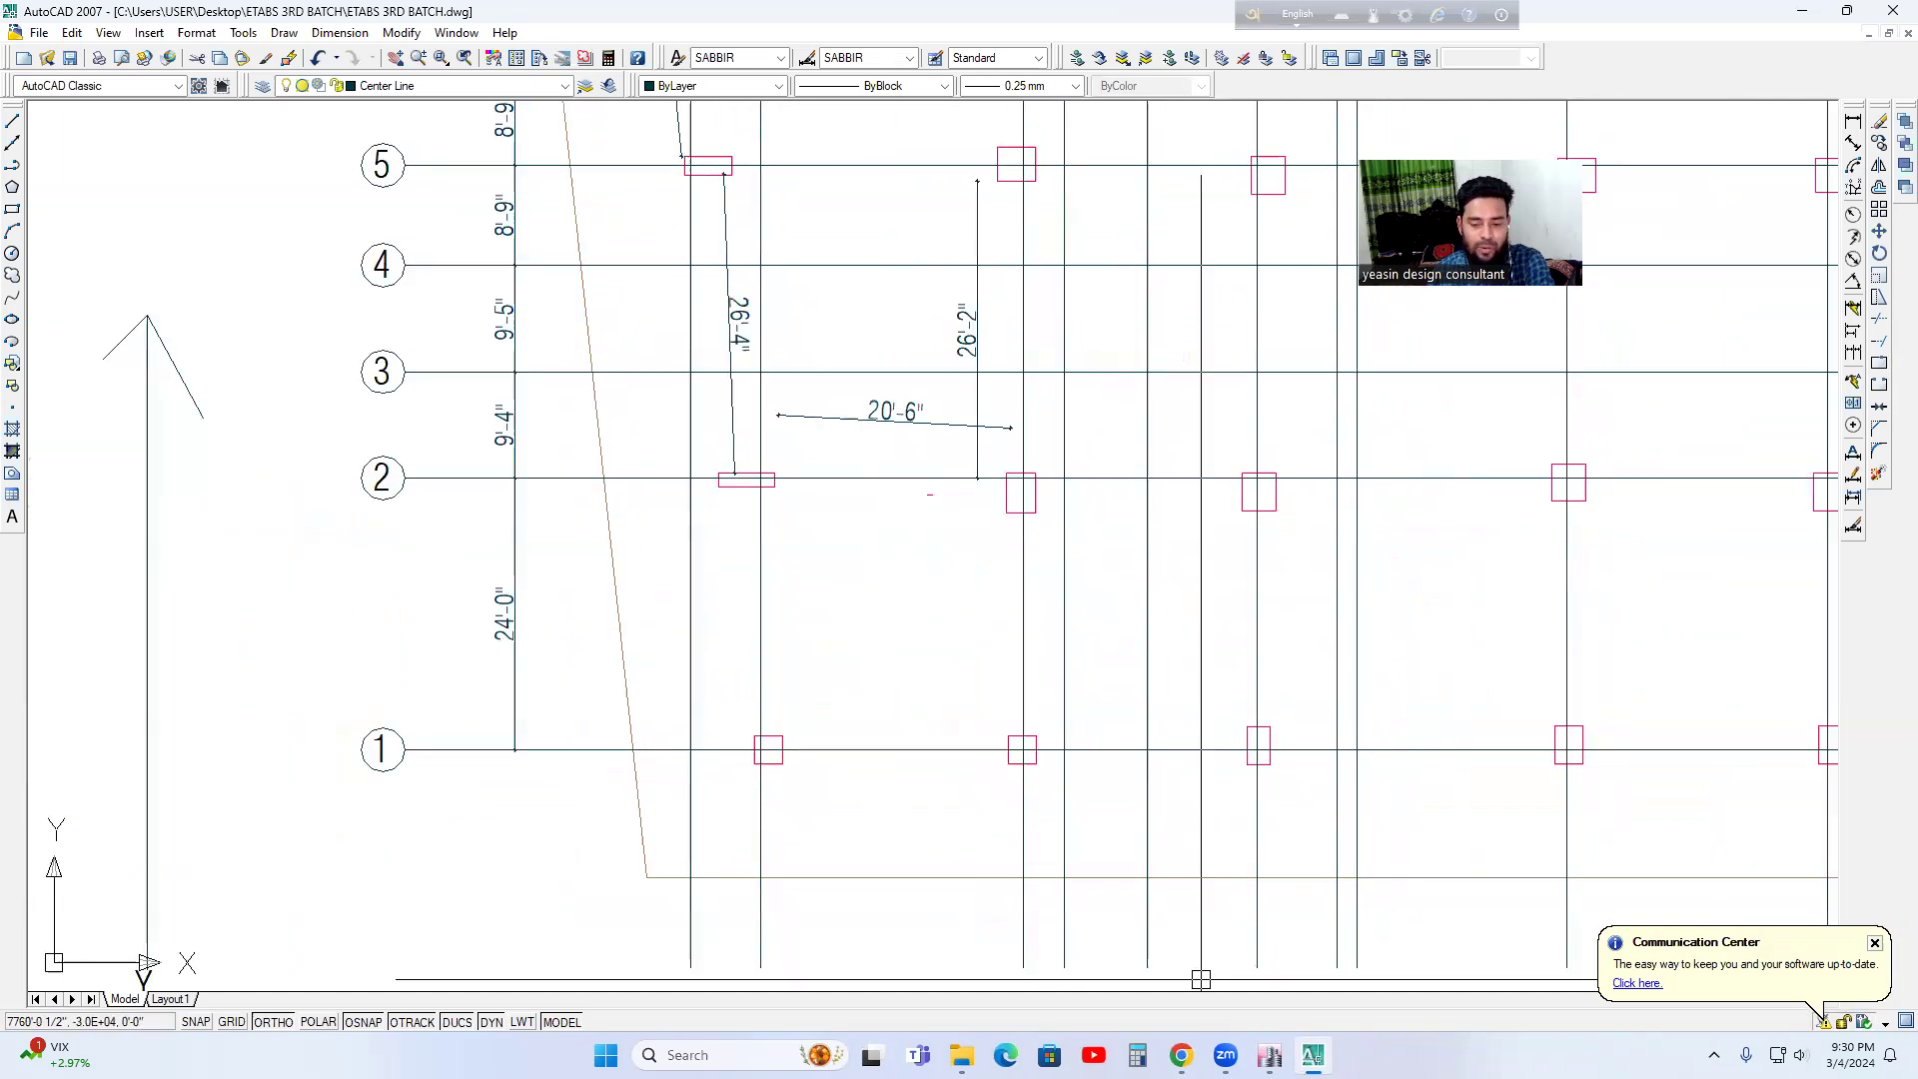
- Return to ETABS and place a C2=20X30 column at grid point B-1
key(alt+Tab)
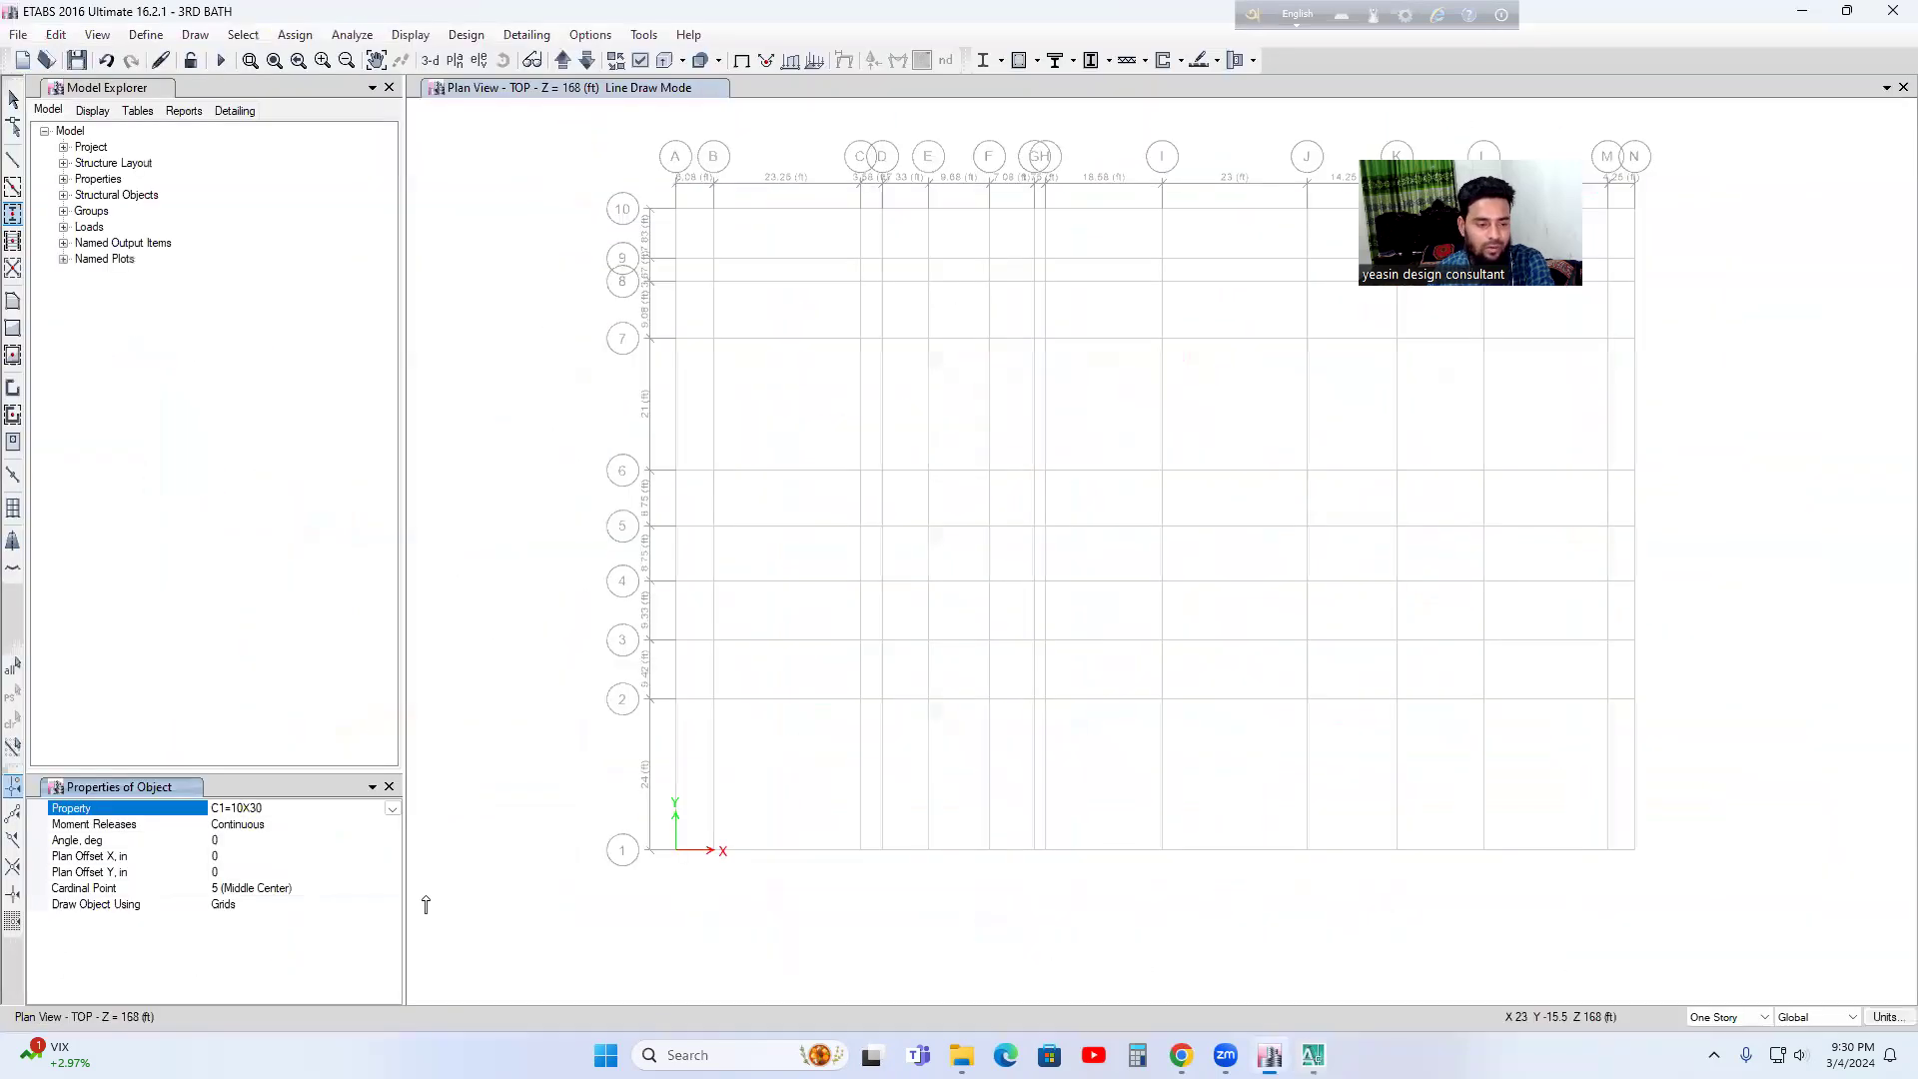
click(393, 809)
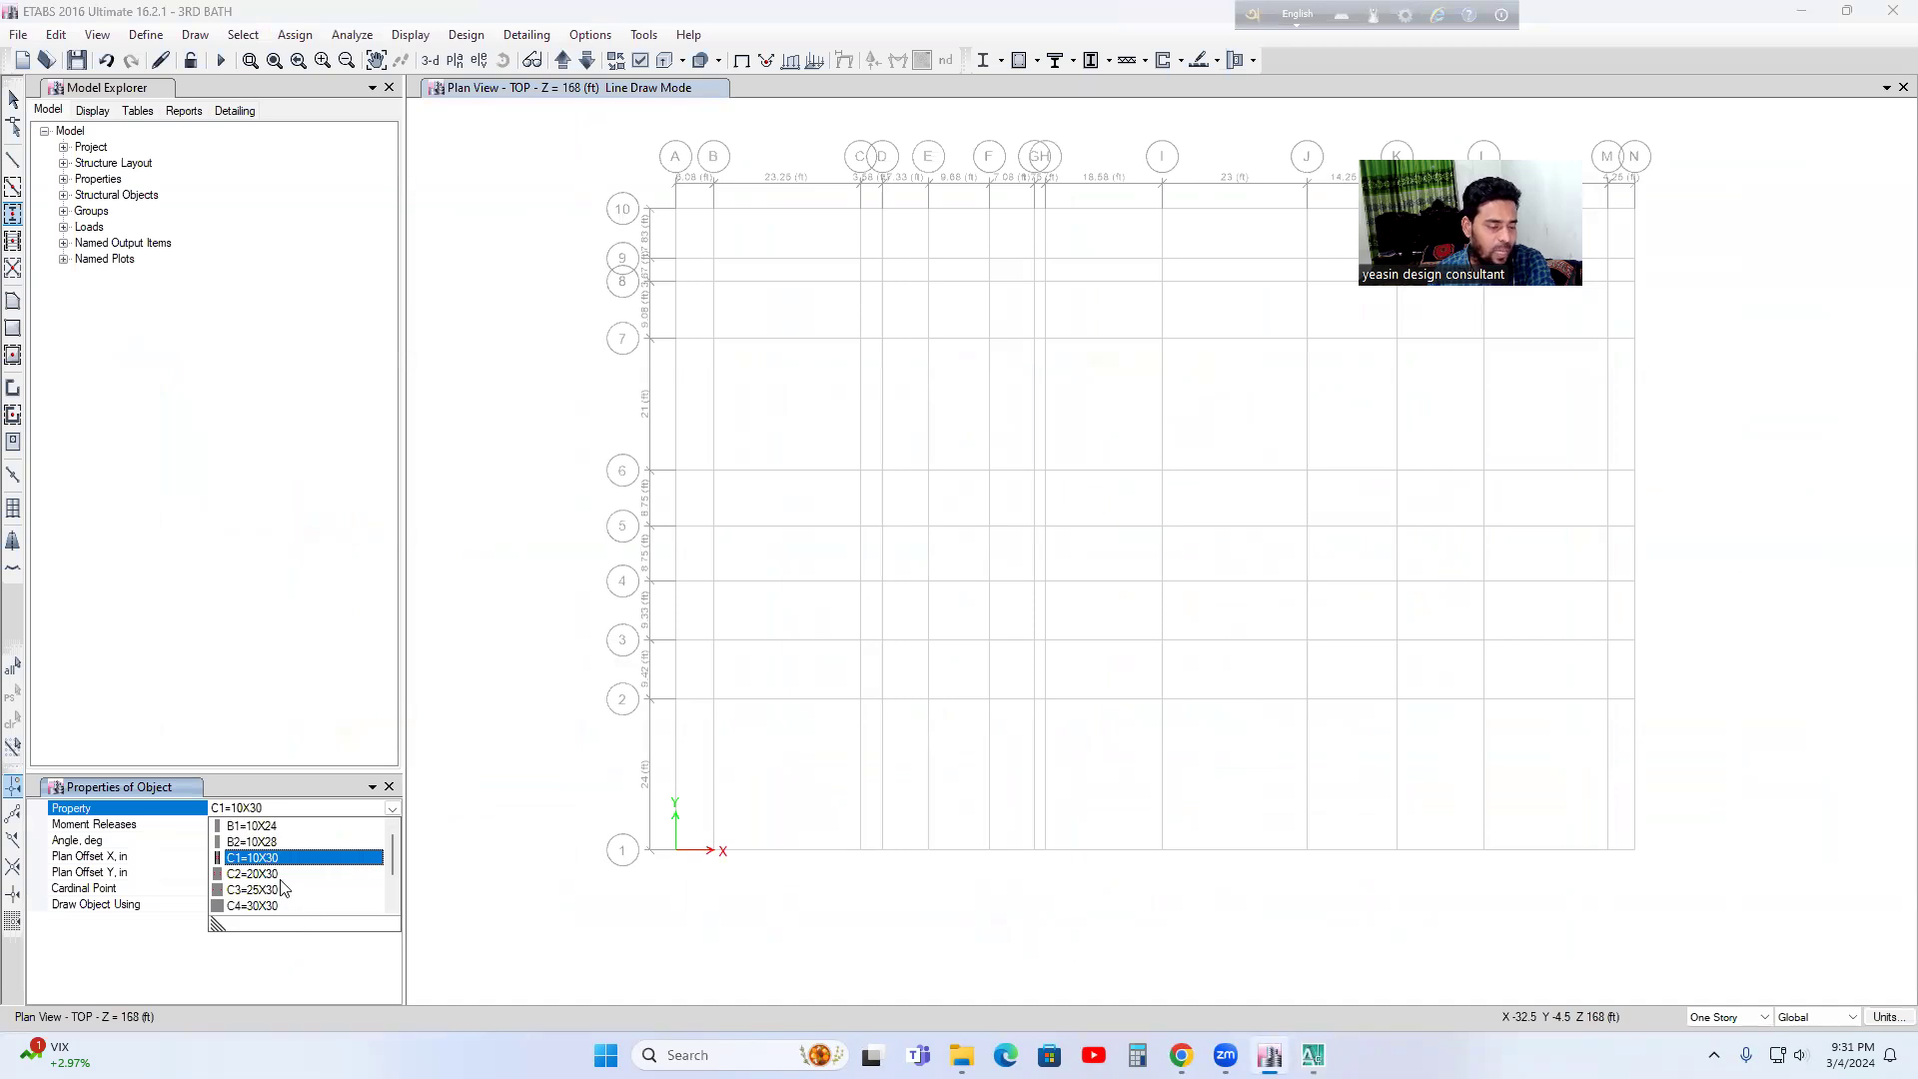
click(280, 874)
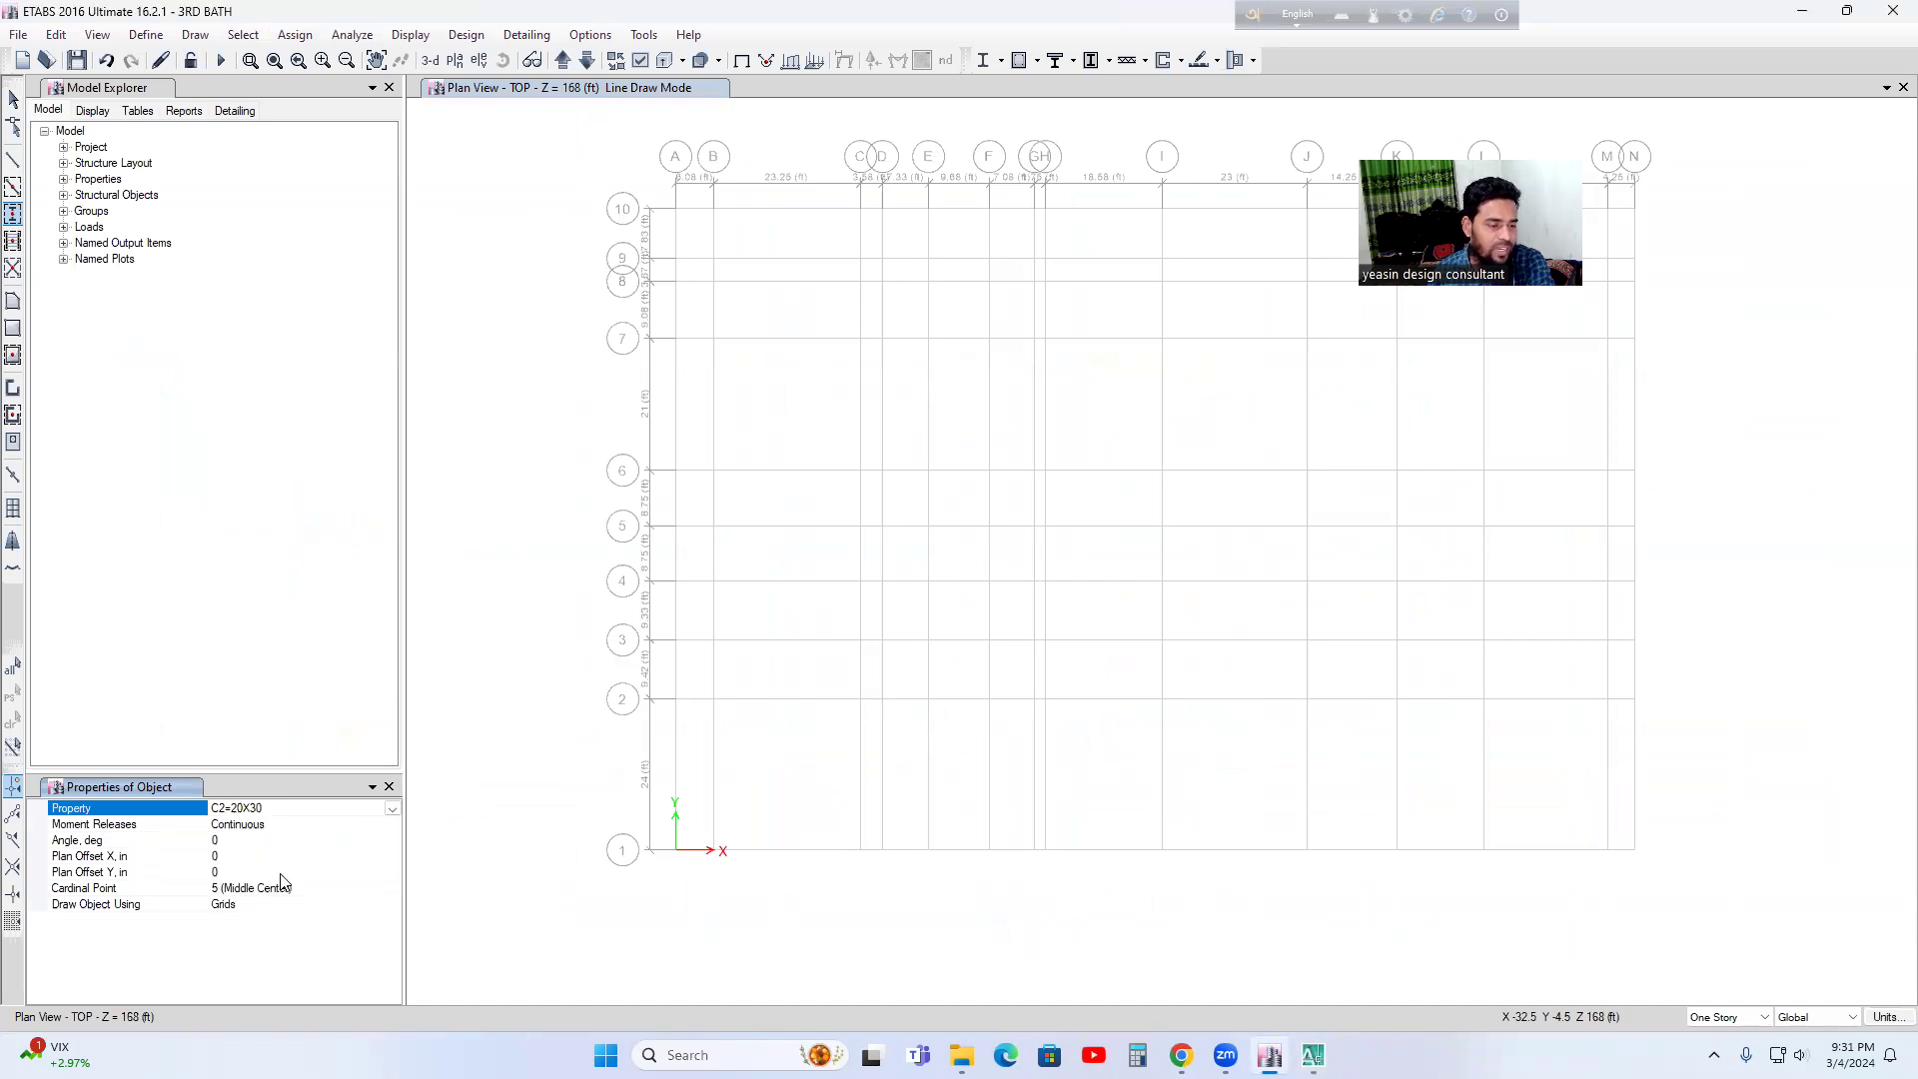
click(713, 852)
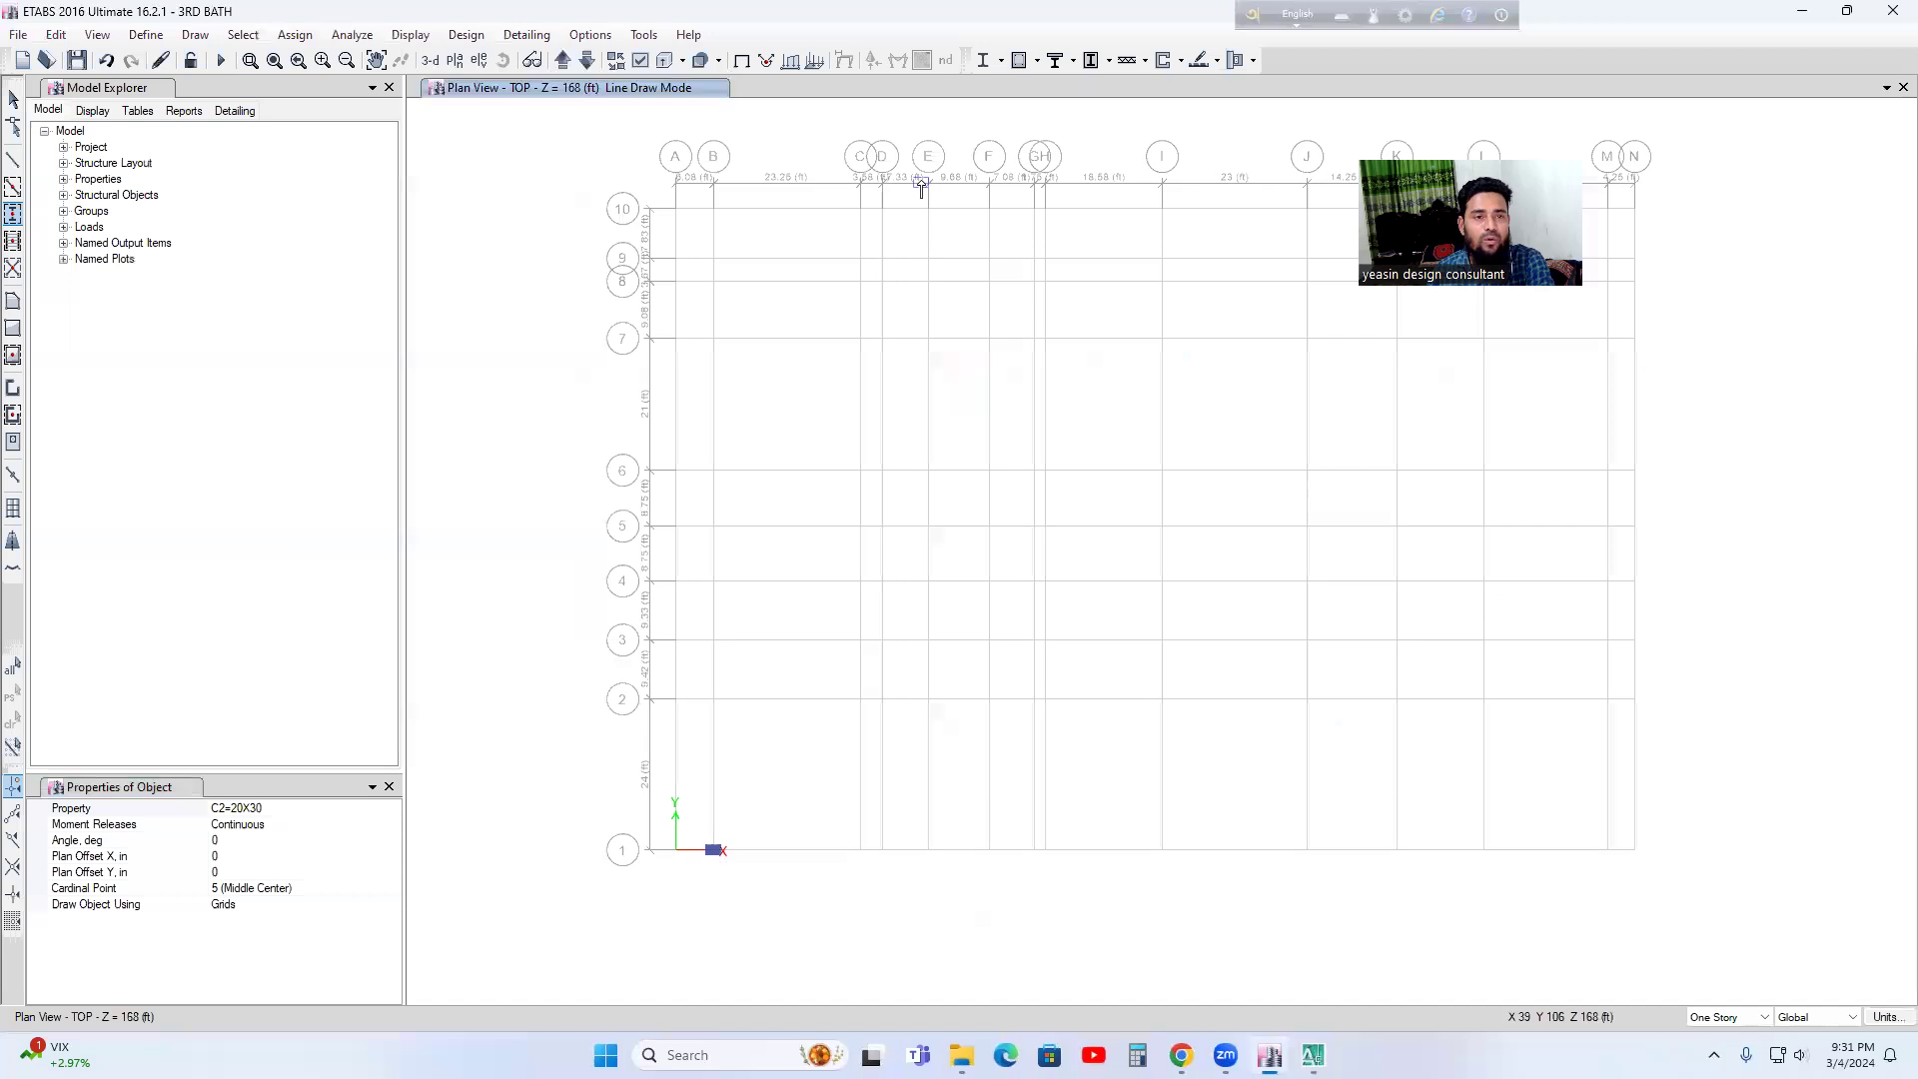
- Set the plan view to color objects by Section Properties
click(642, 62)
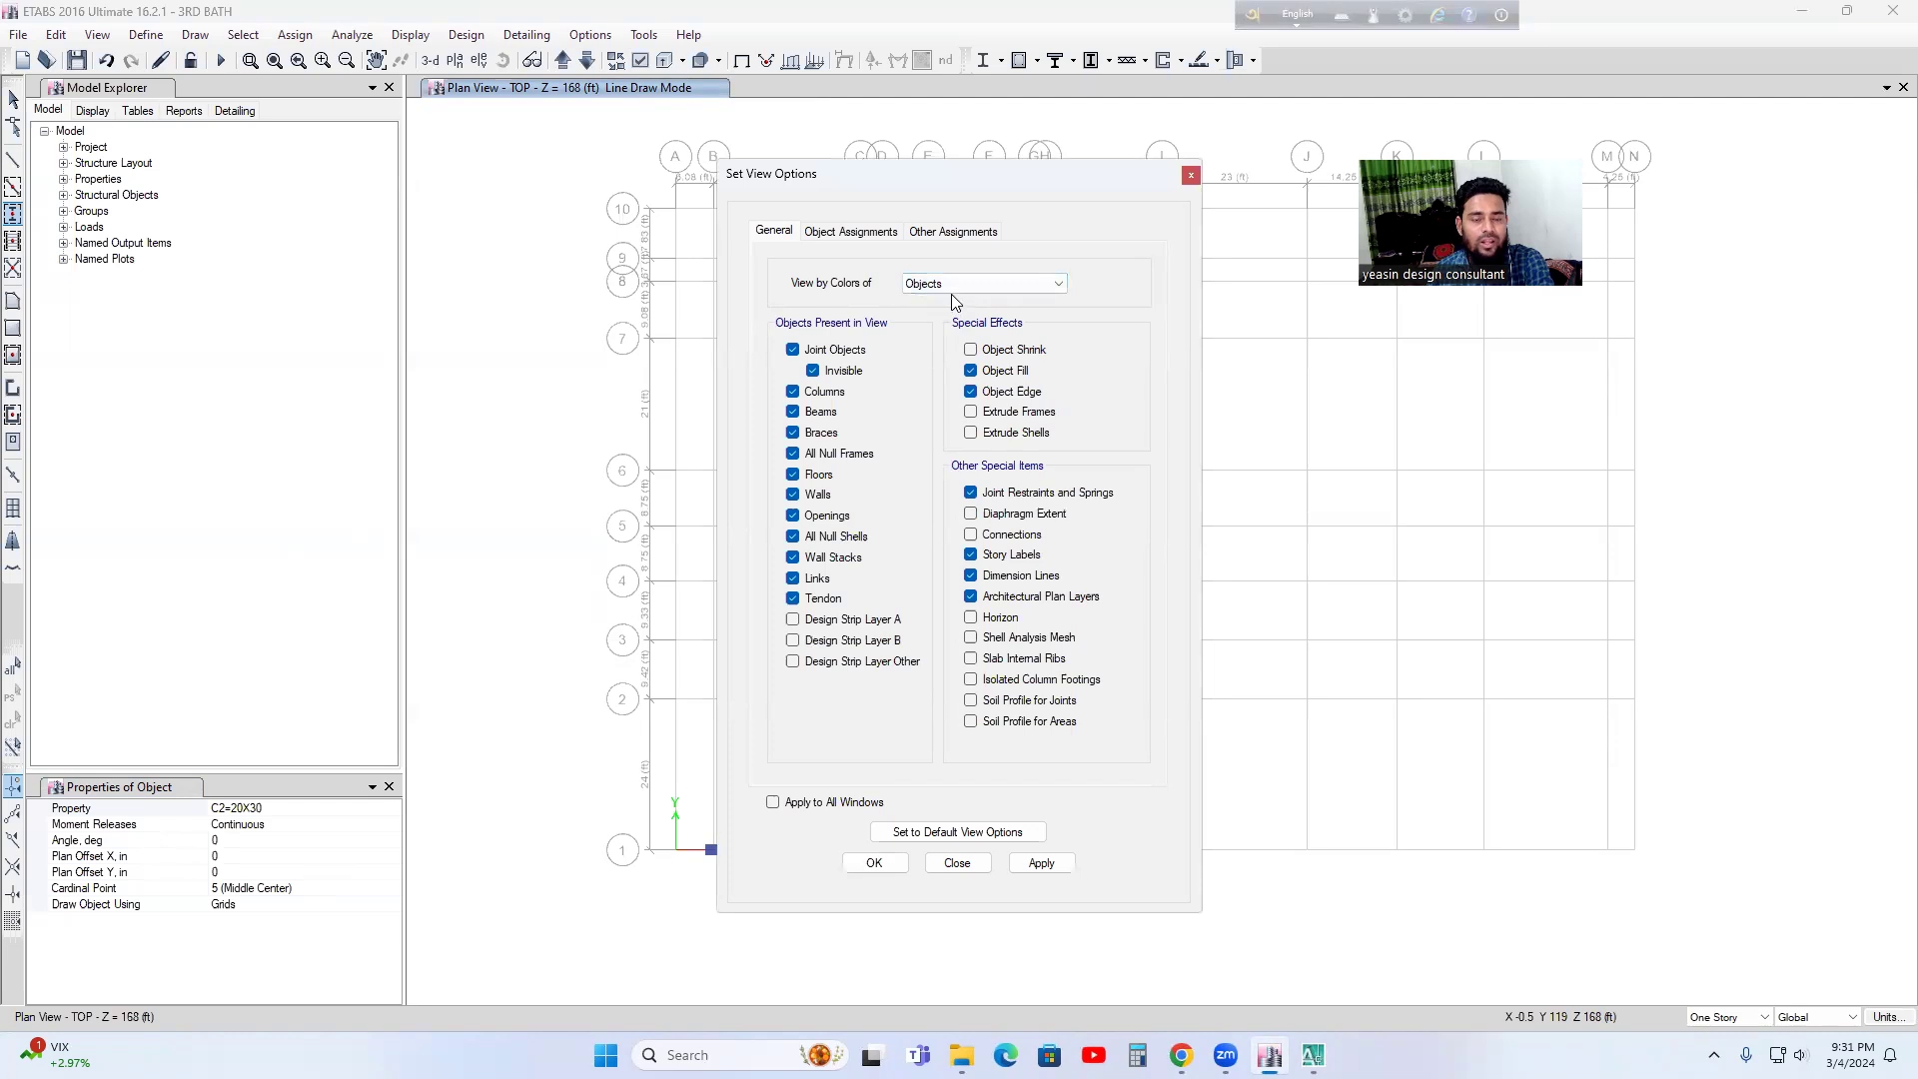
click(951, 286)
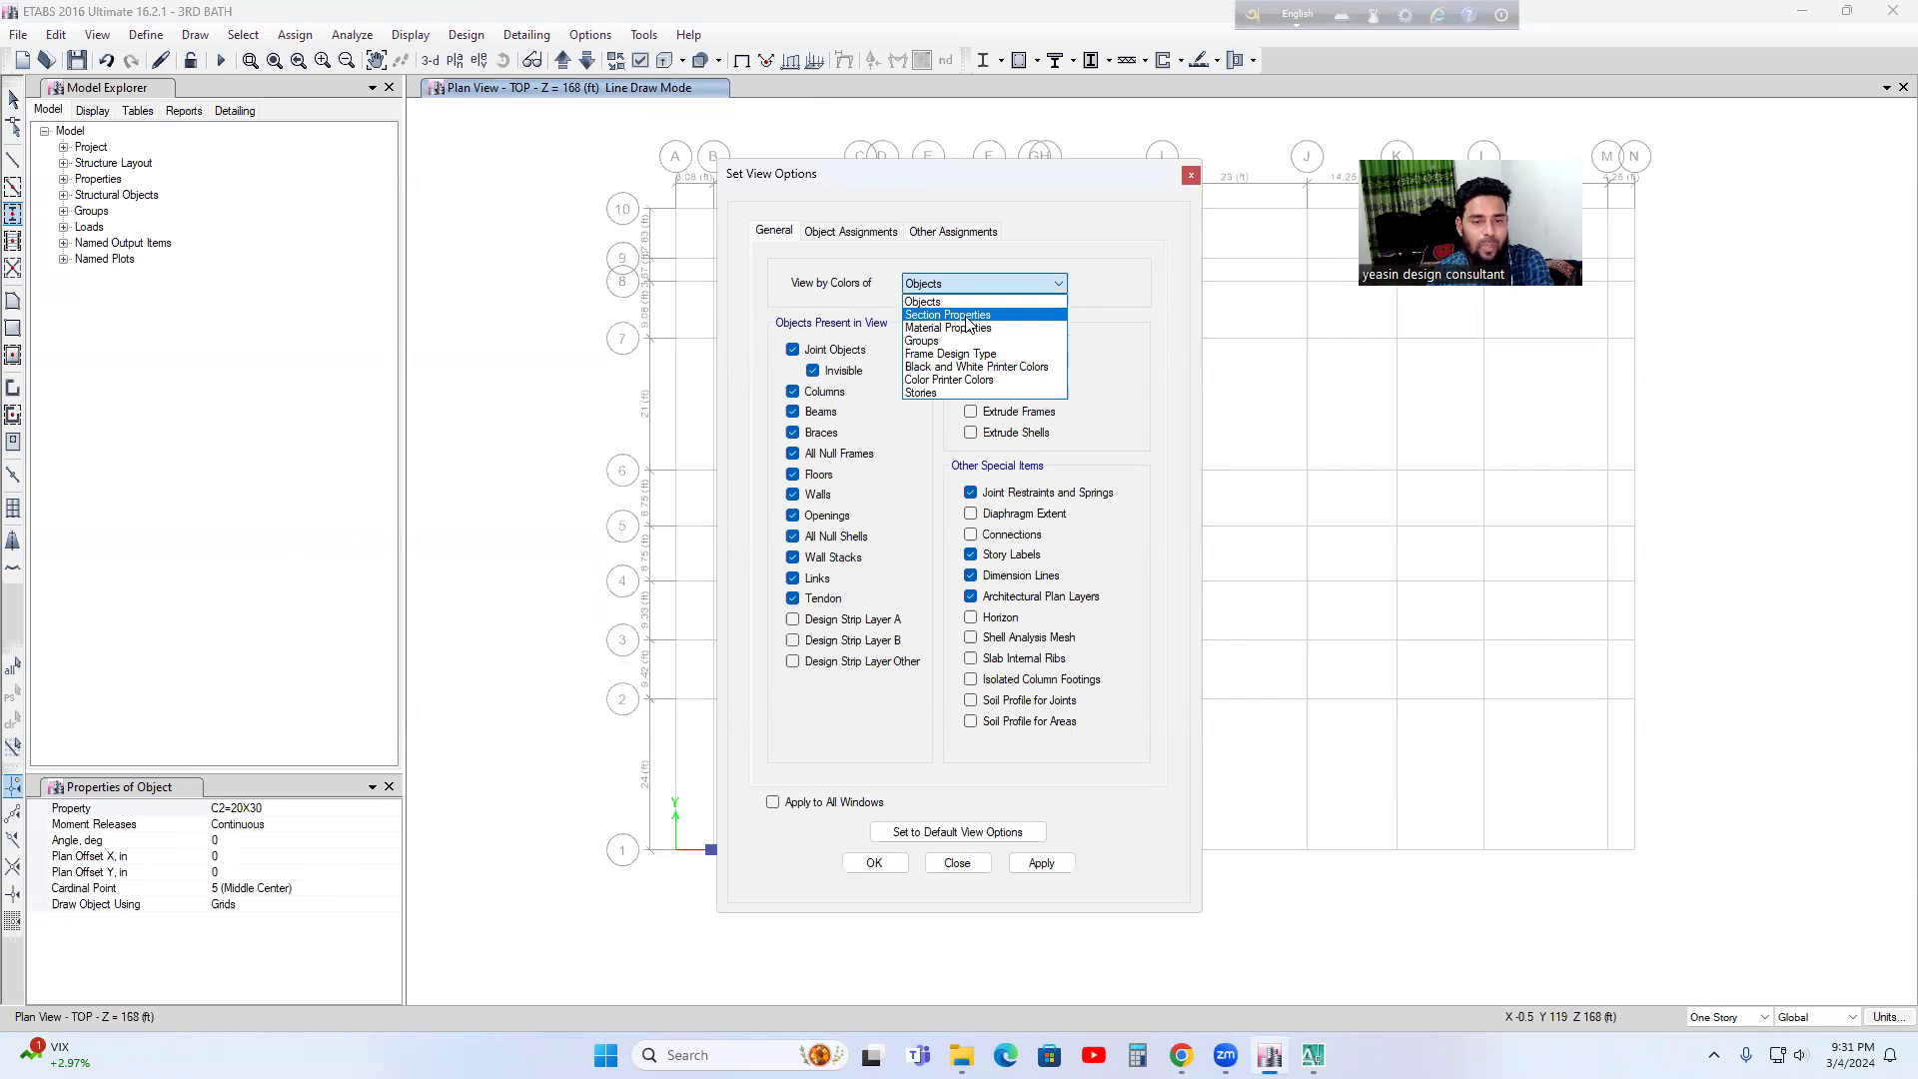
click(967, 316)
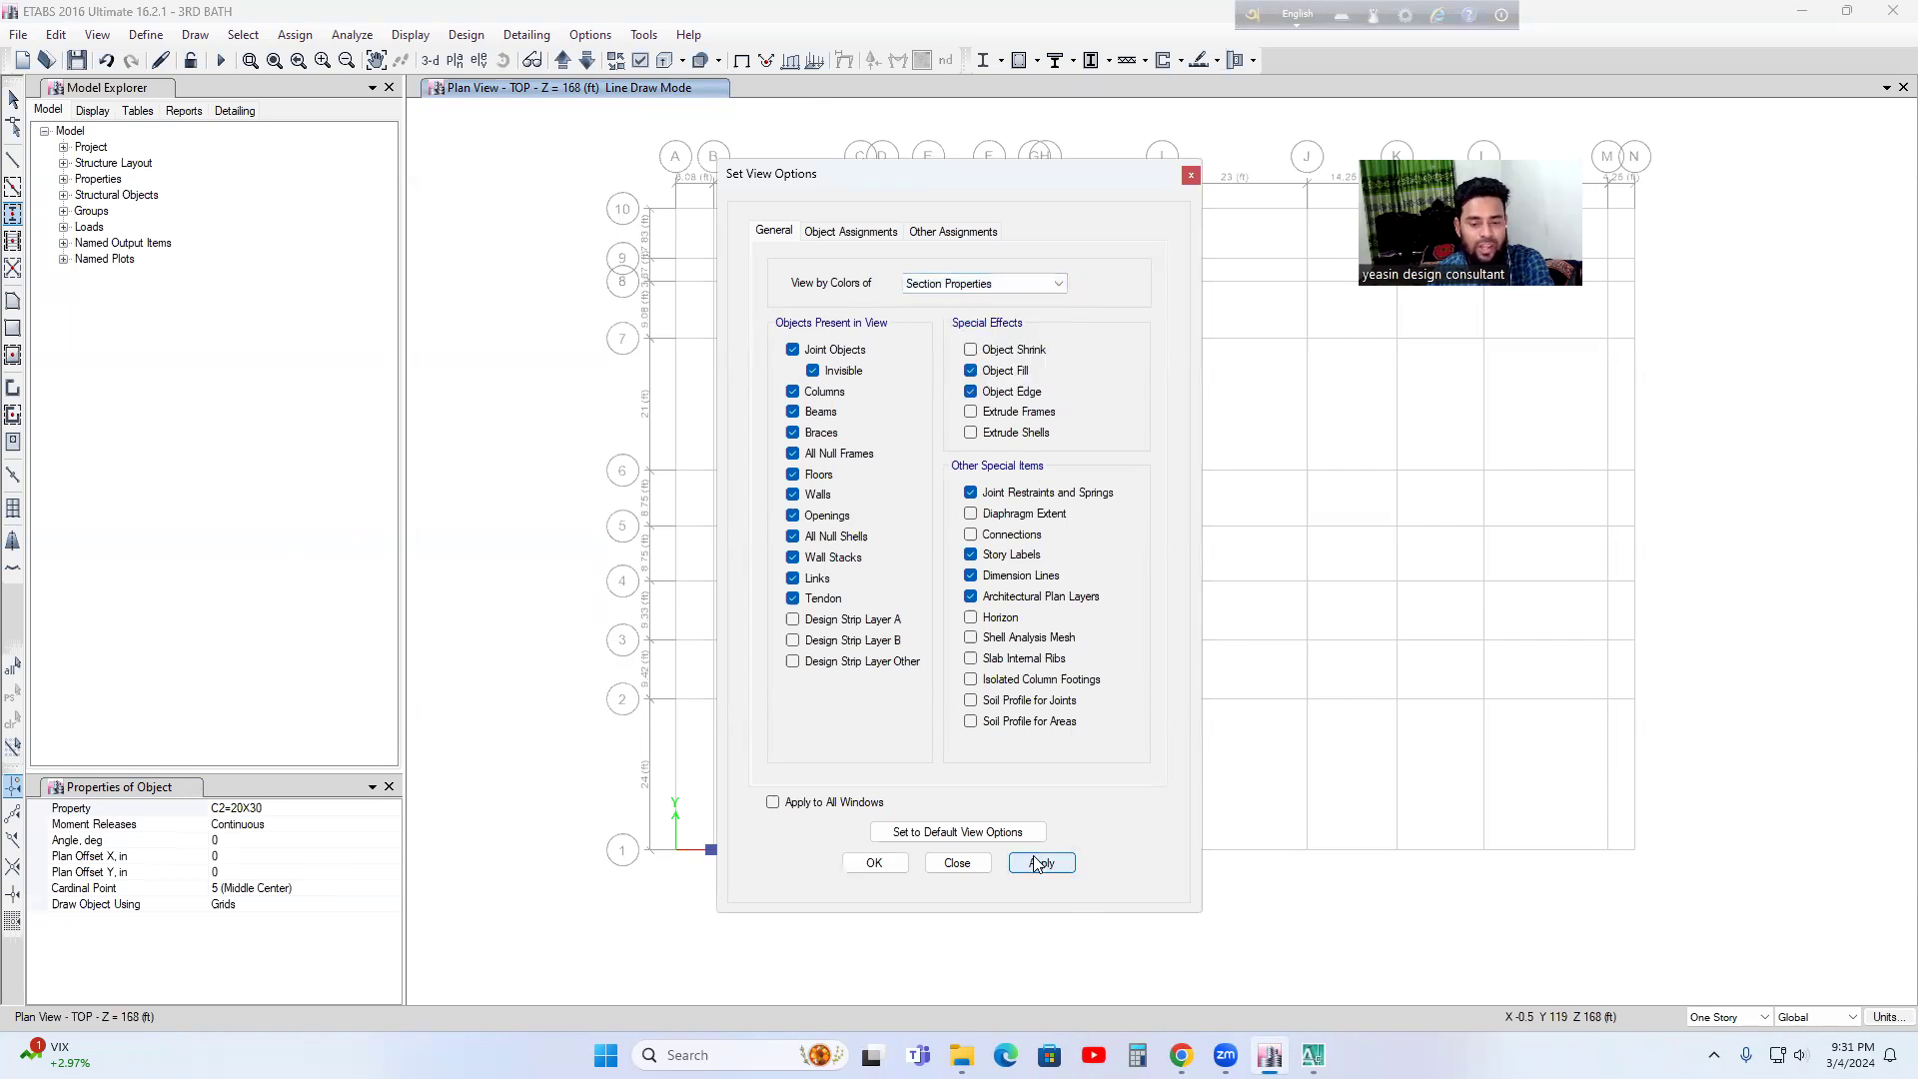
click(875, 863)
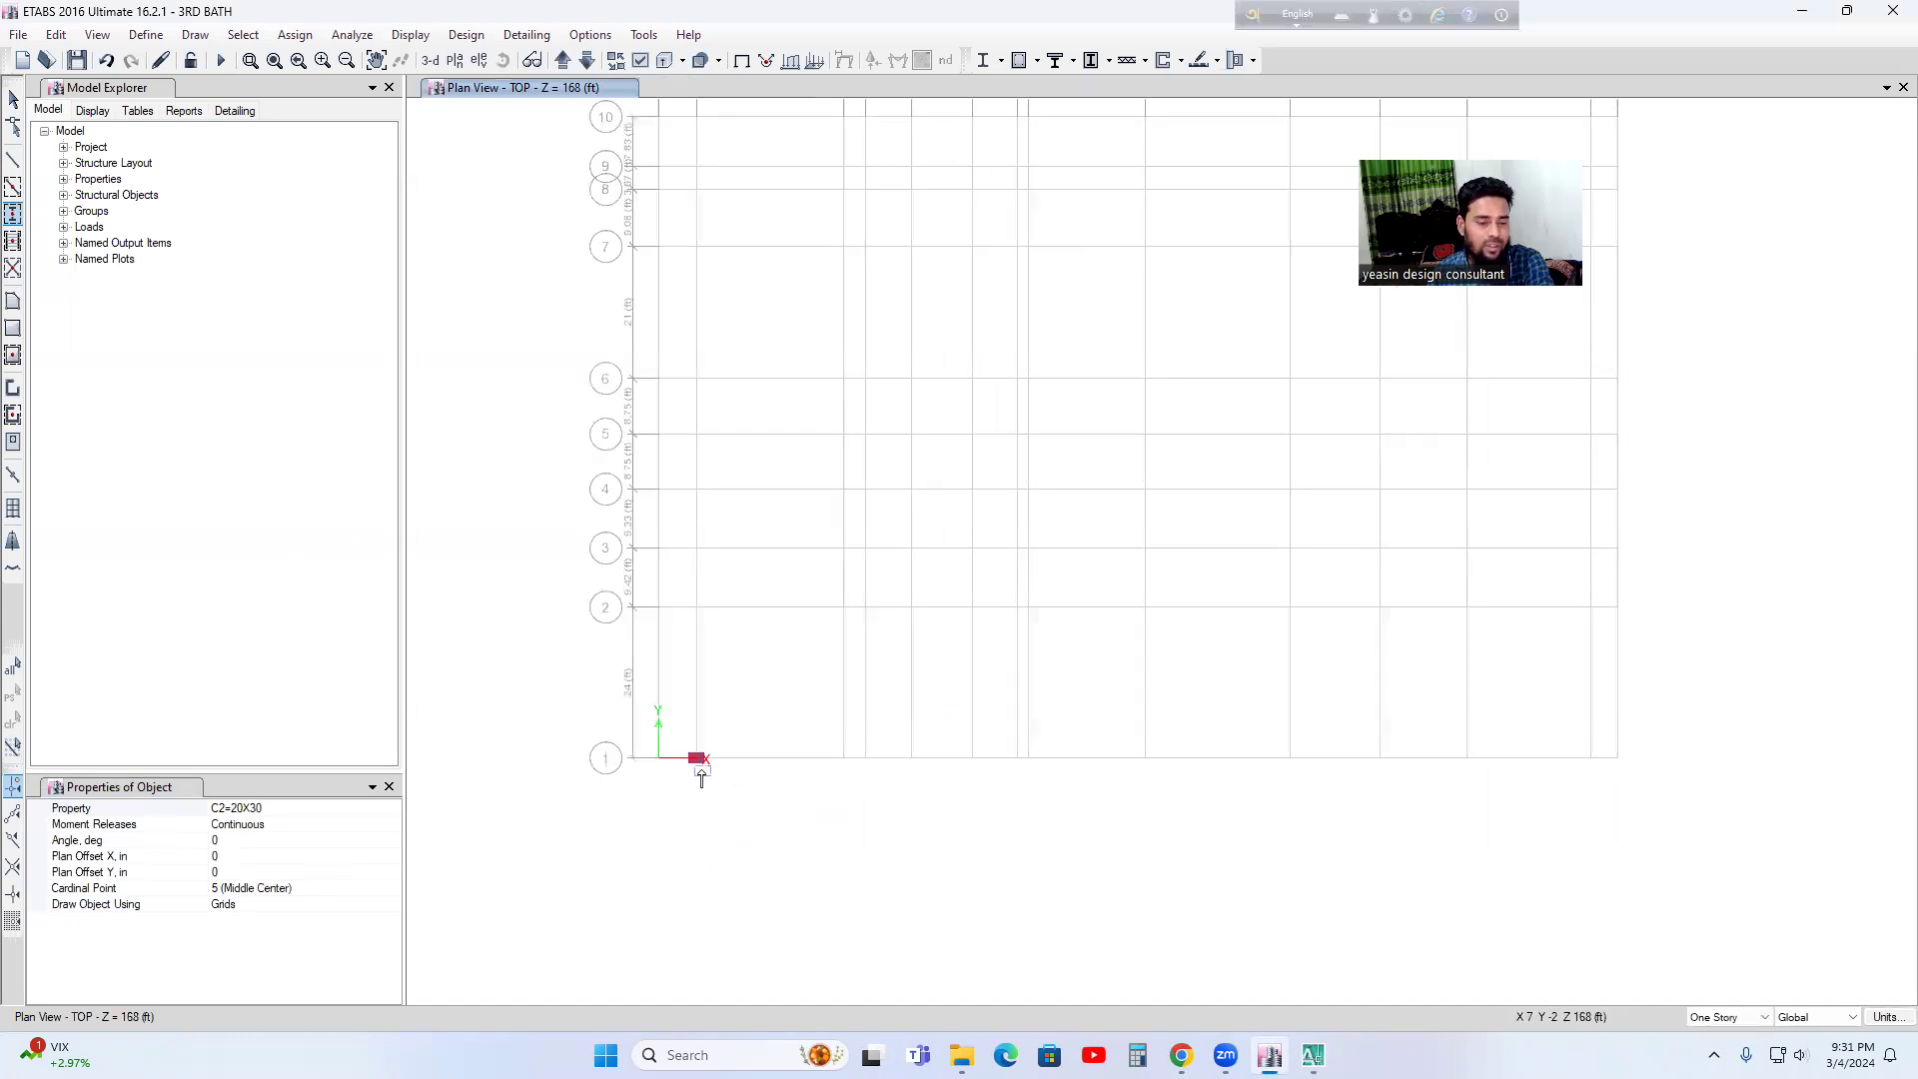
- Switch to AutoCAD and examine the overall column layout and the grid line 1 column at grid C
key(alt+Tab)
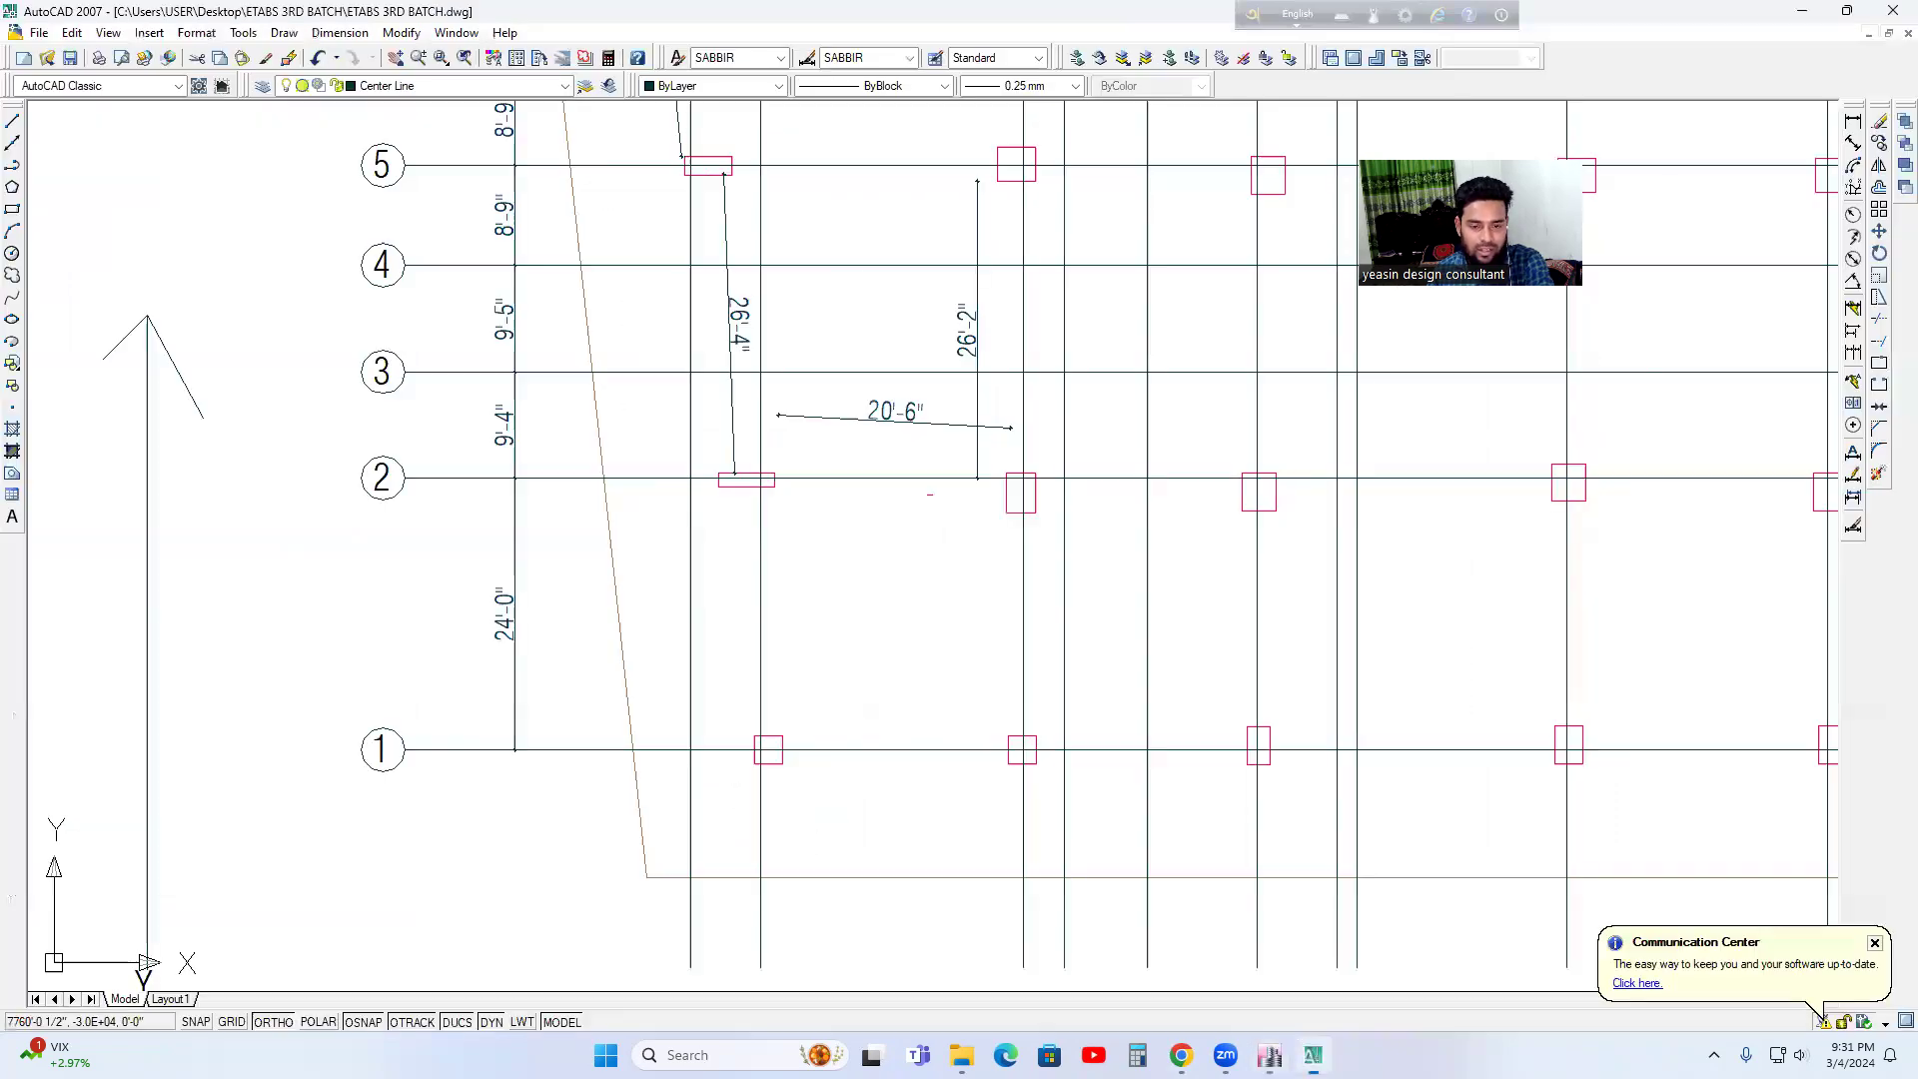
middle_drag(903, 536, 941, 793)
scroll(925, 608, down, 2)
scroll(942, 789, down, 2)
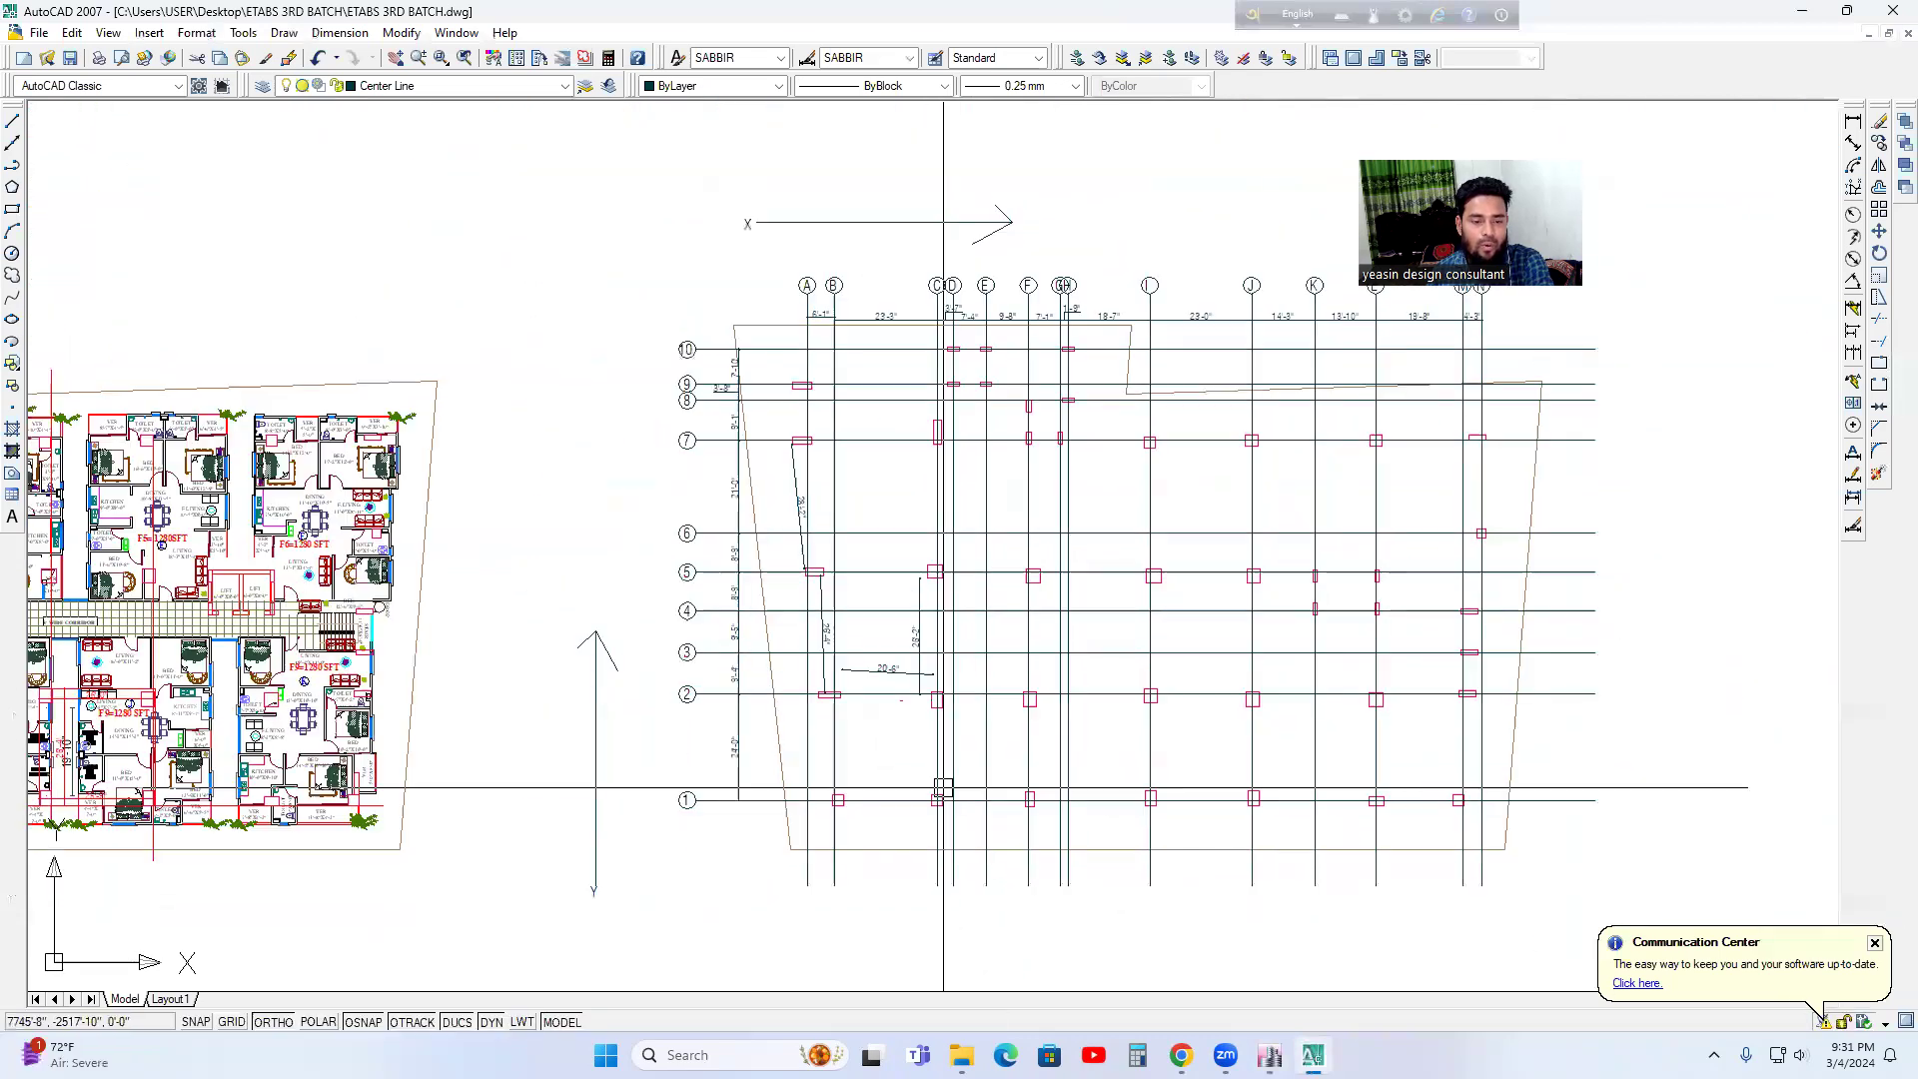
scroll(939, 867, up, 2)
scroll(931, 871, down, 3)
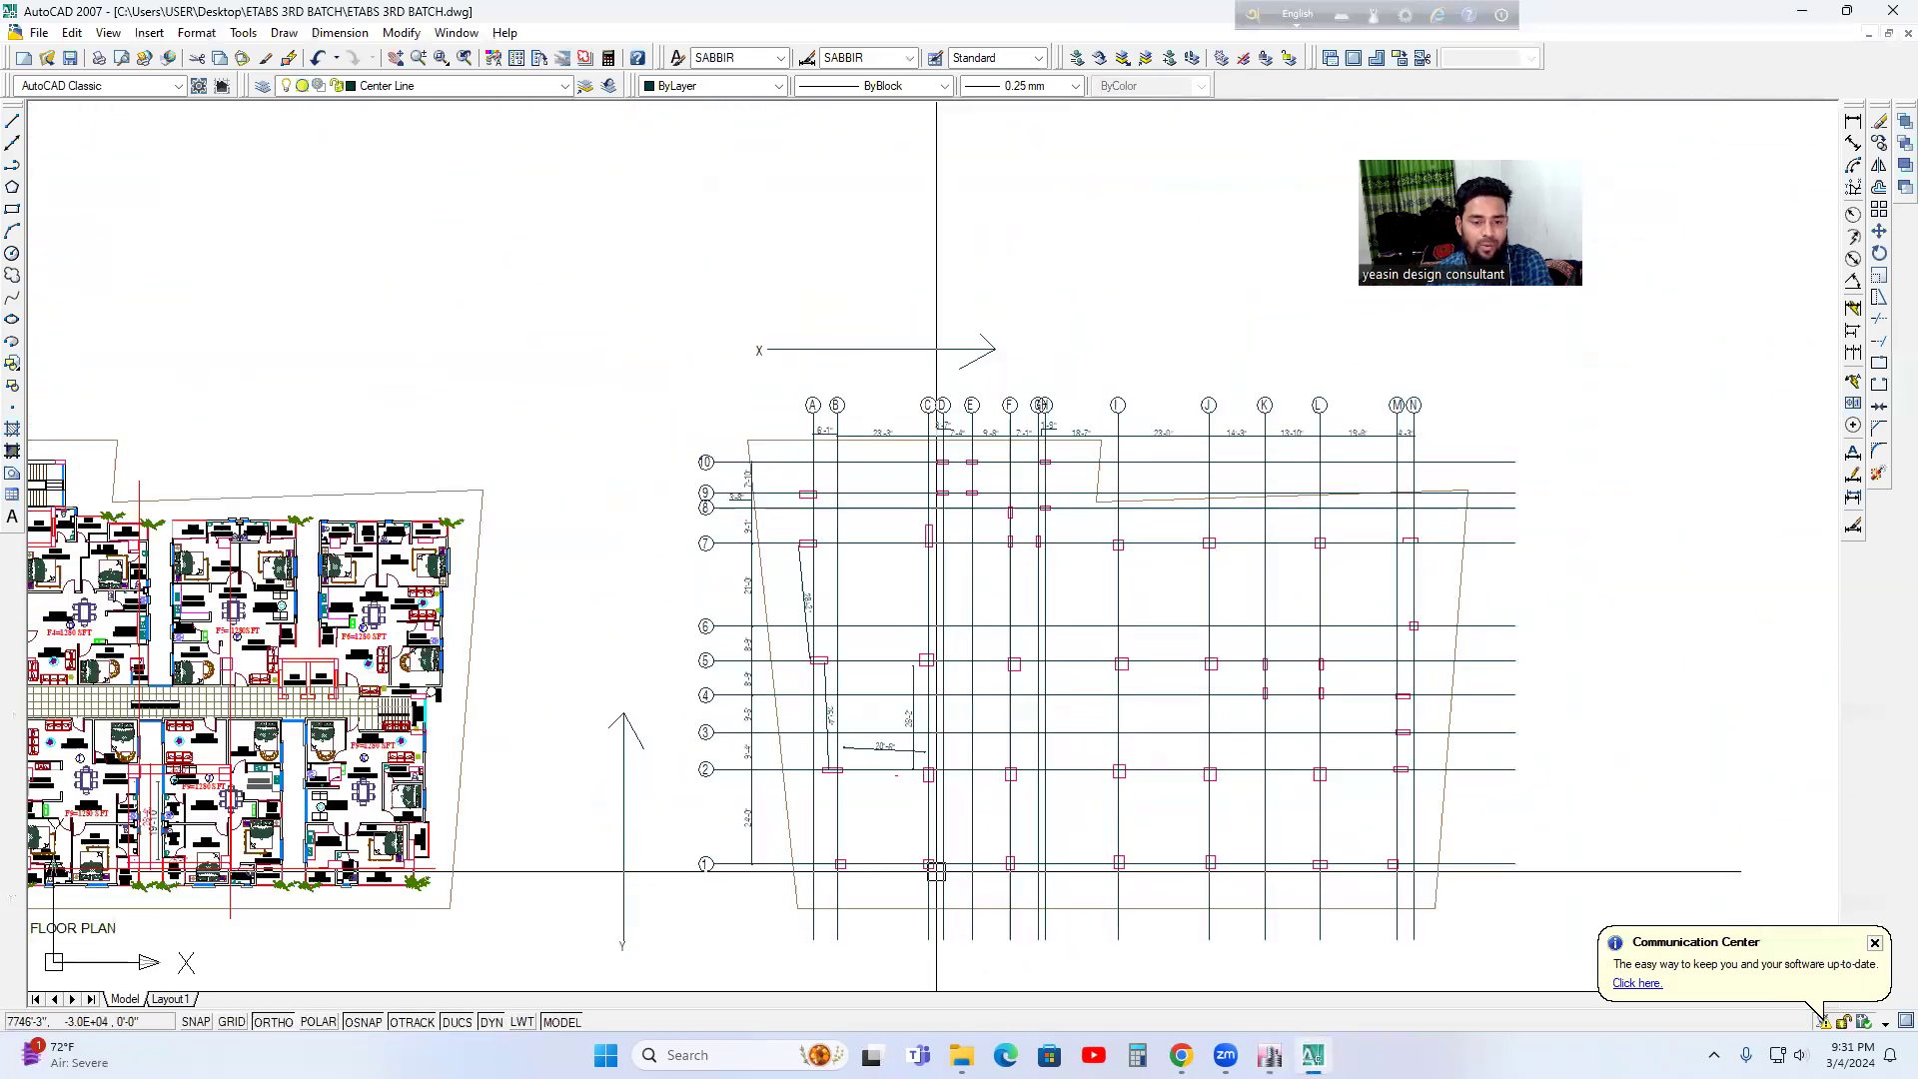
scroll(929, 872, up, 2)
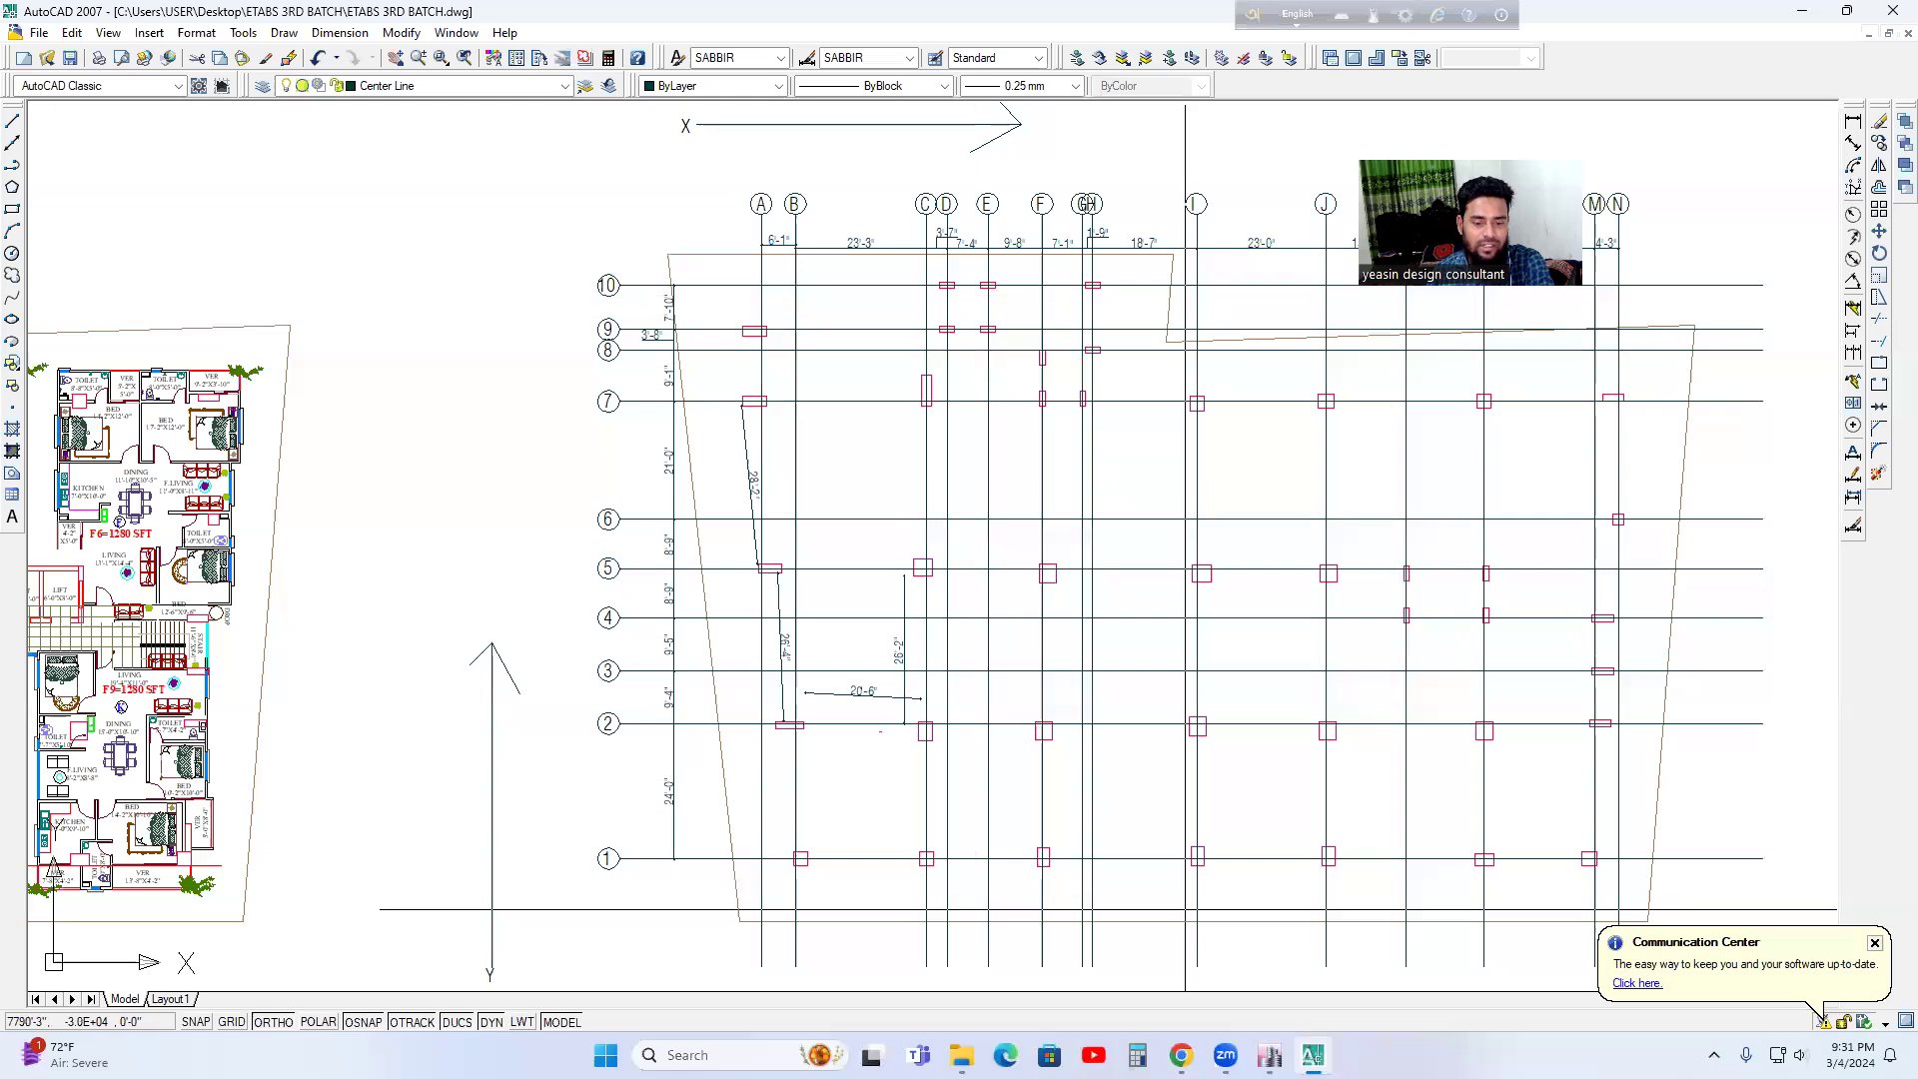
- Return to ETABS and place a C3=25X30 column at grid point C-1
click(1267, 1054)
middle_drag(871, 518, 909, 637)
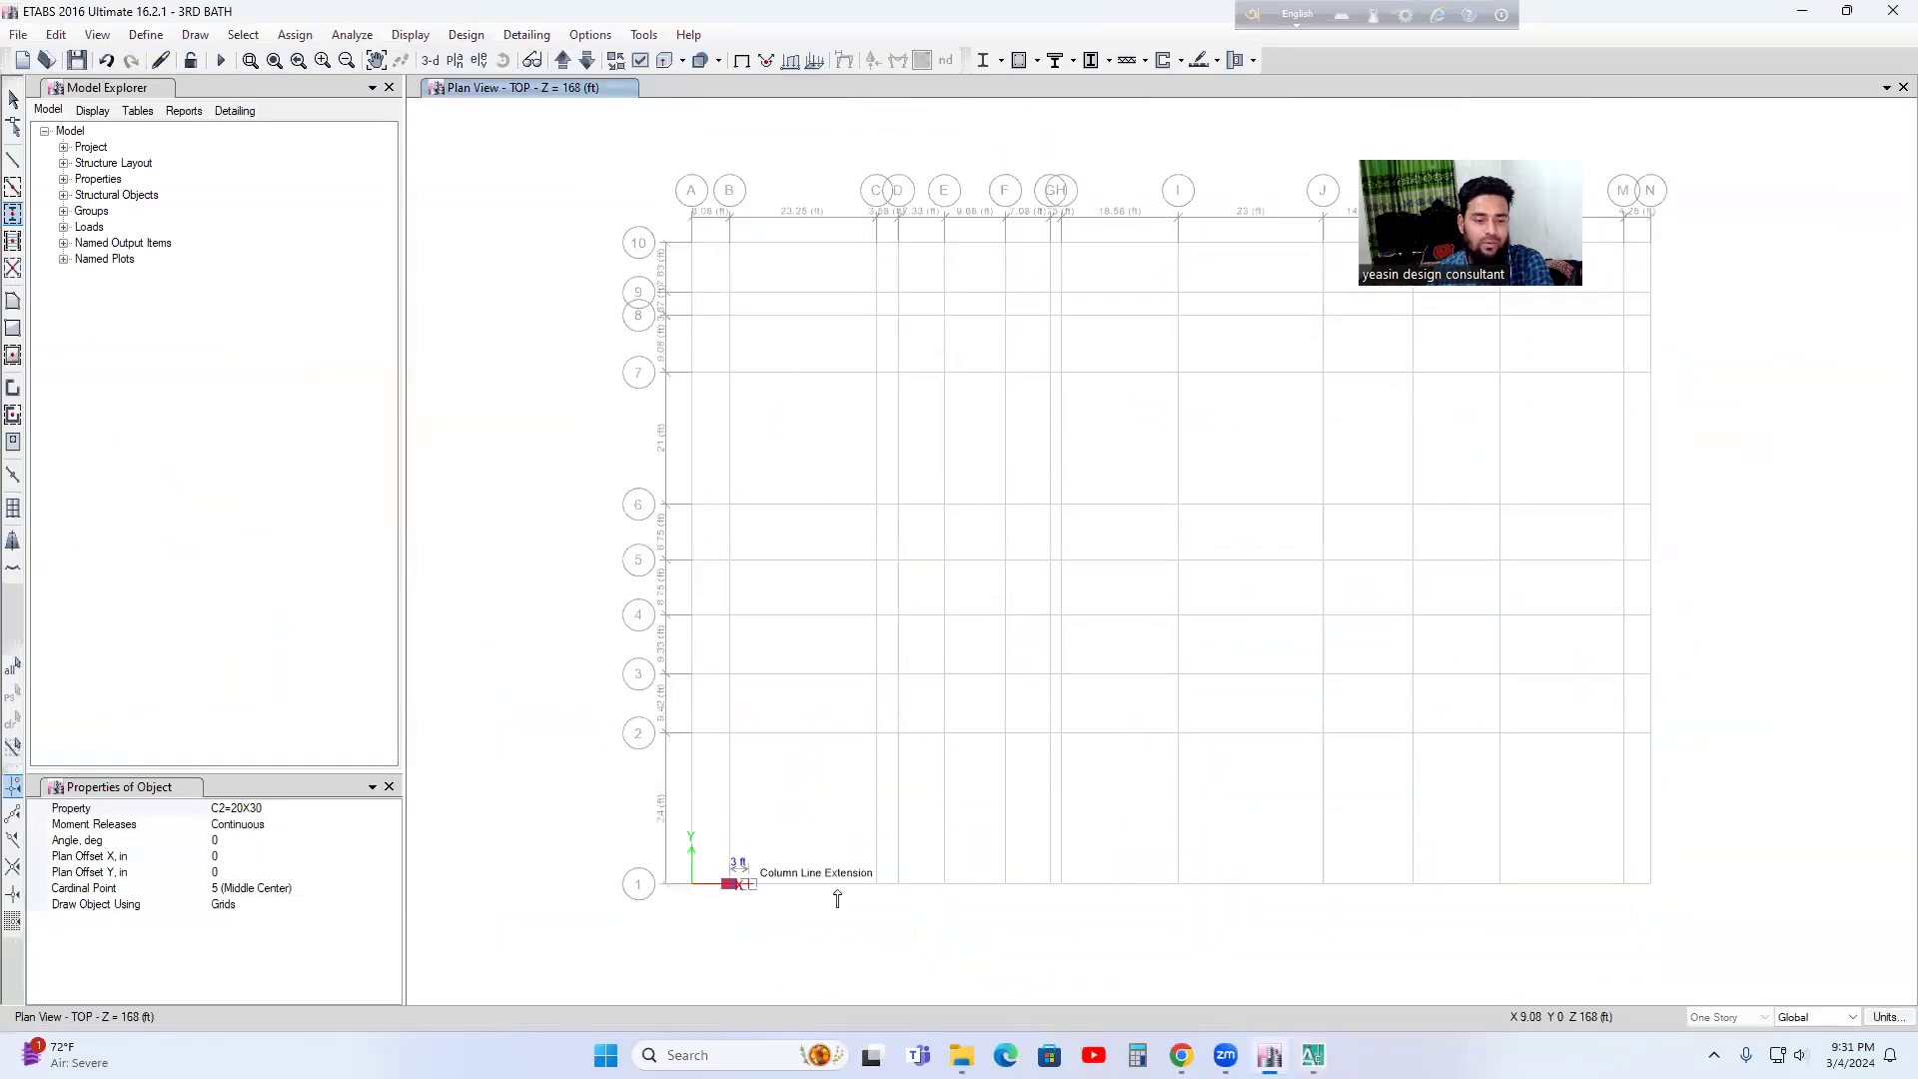
click(348, 807)
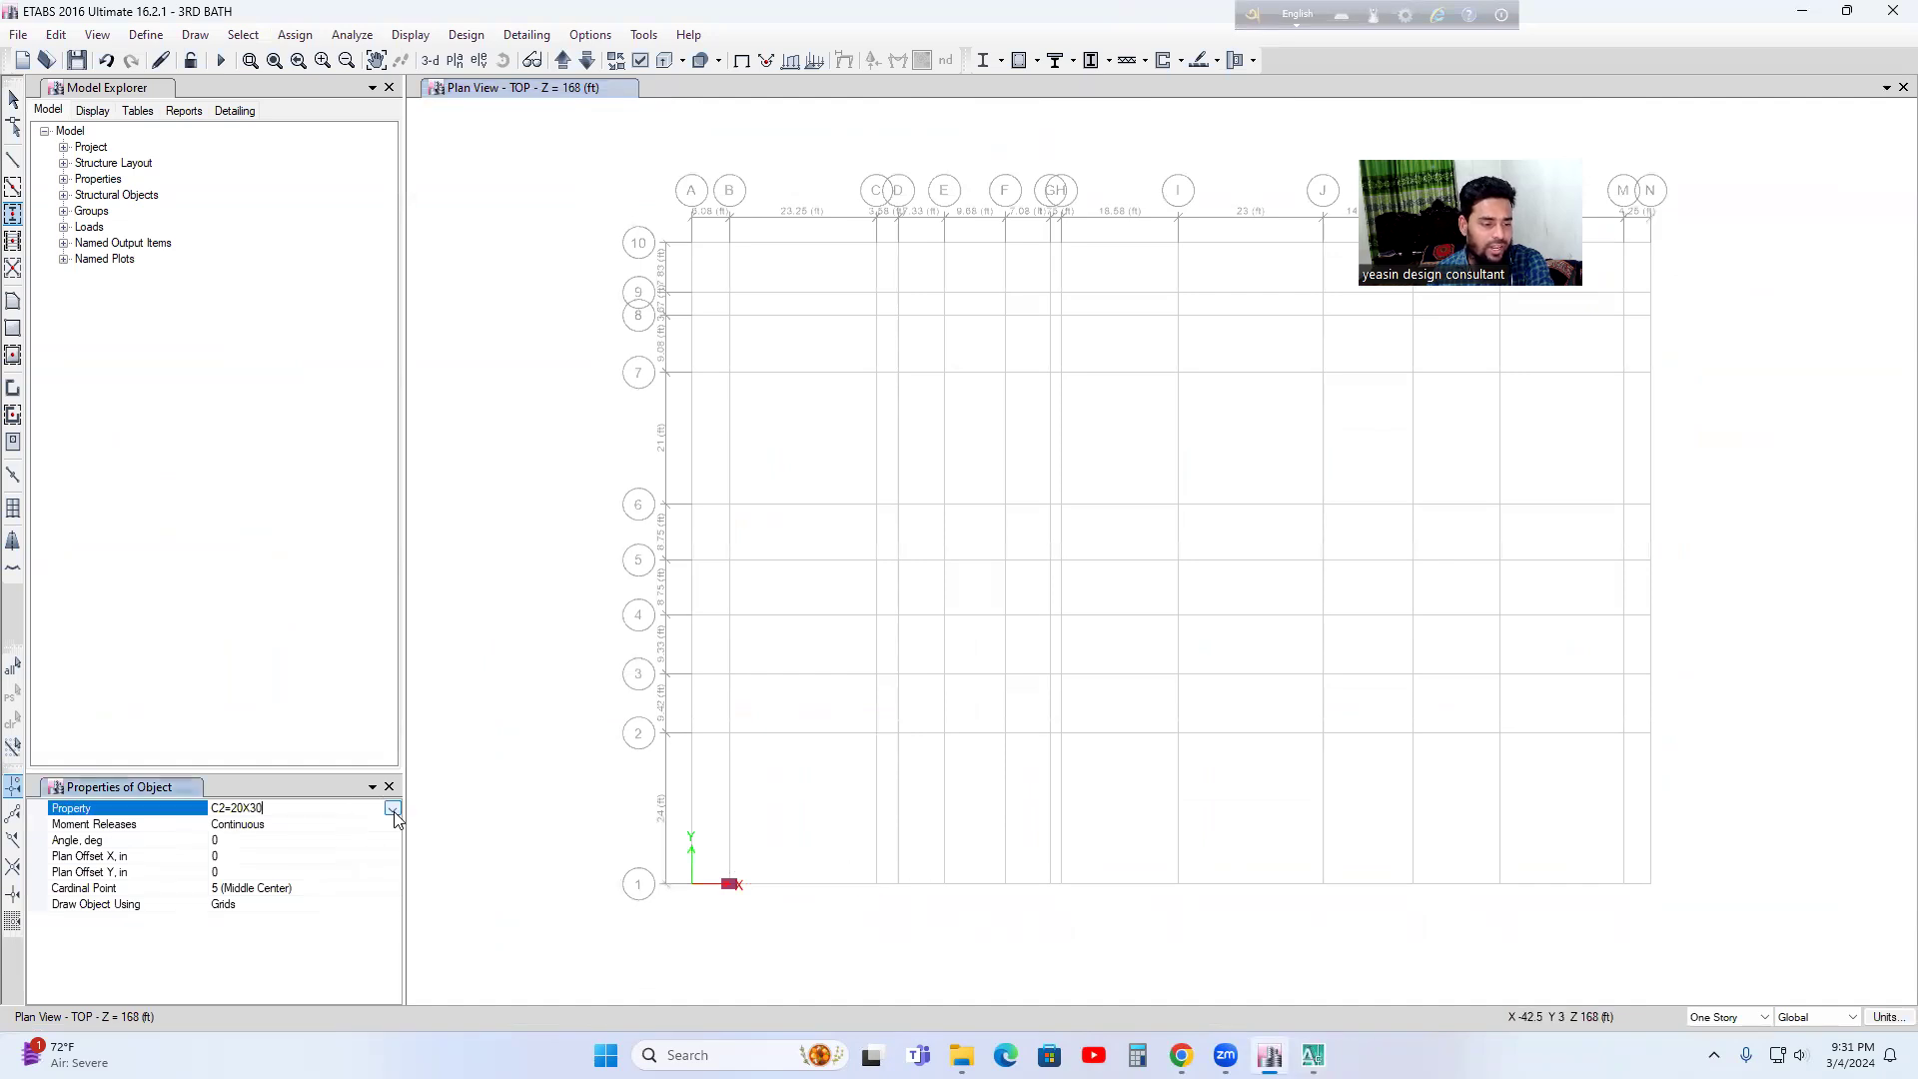
click(349, 808)
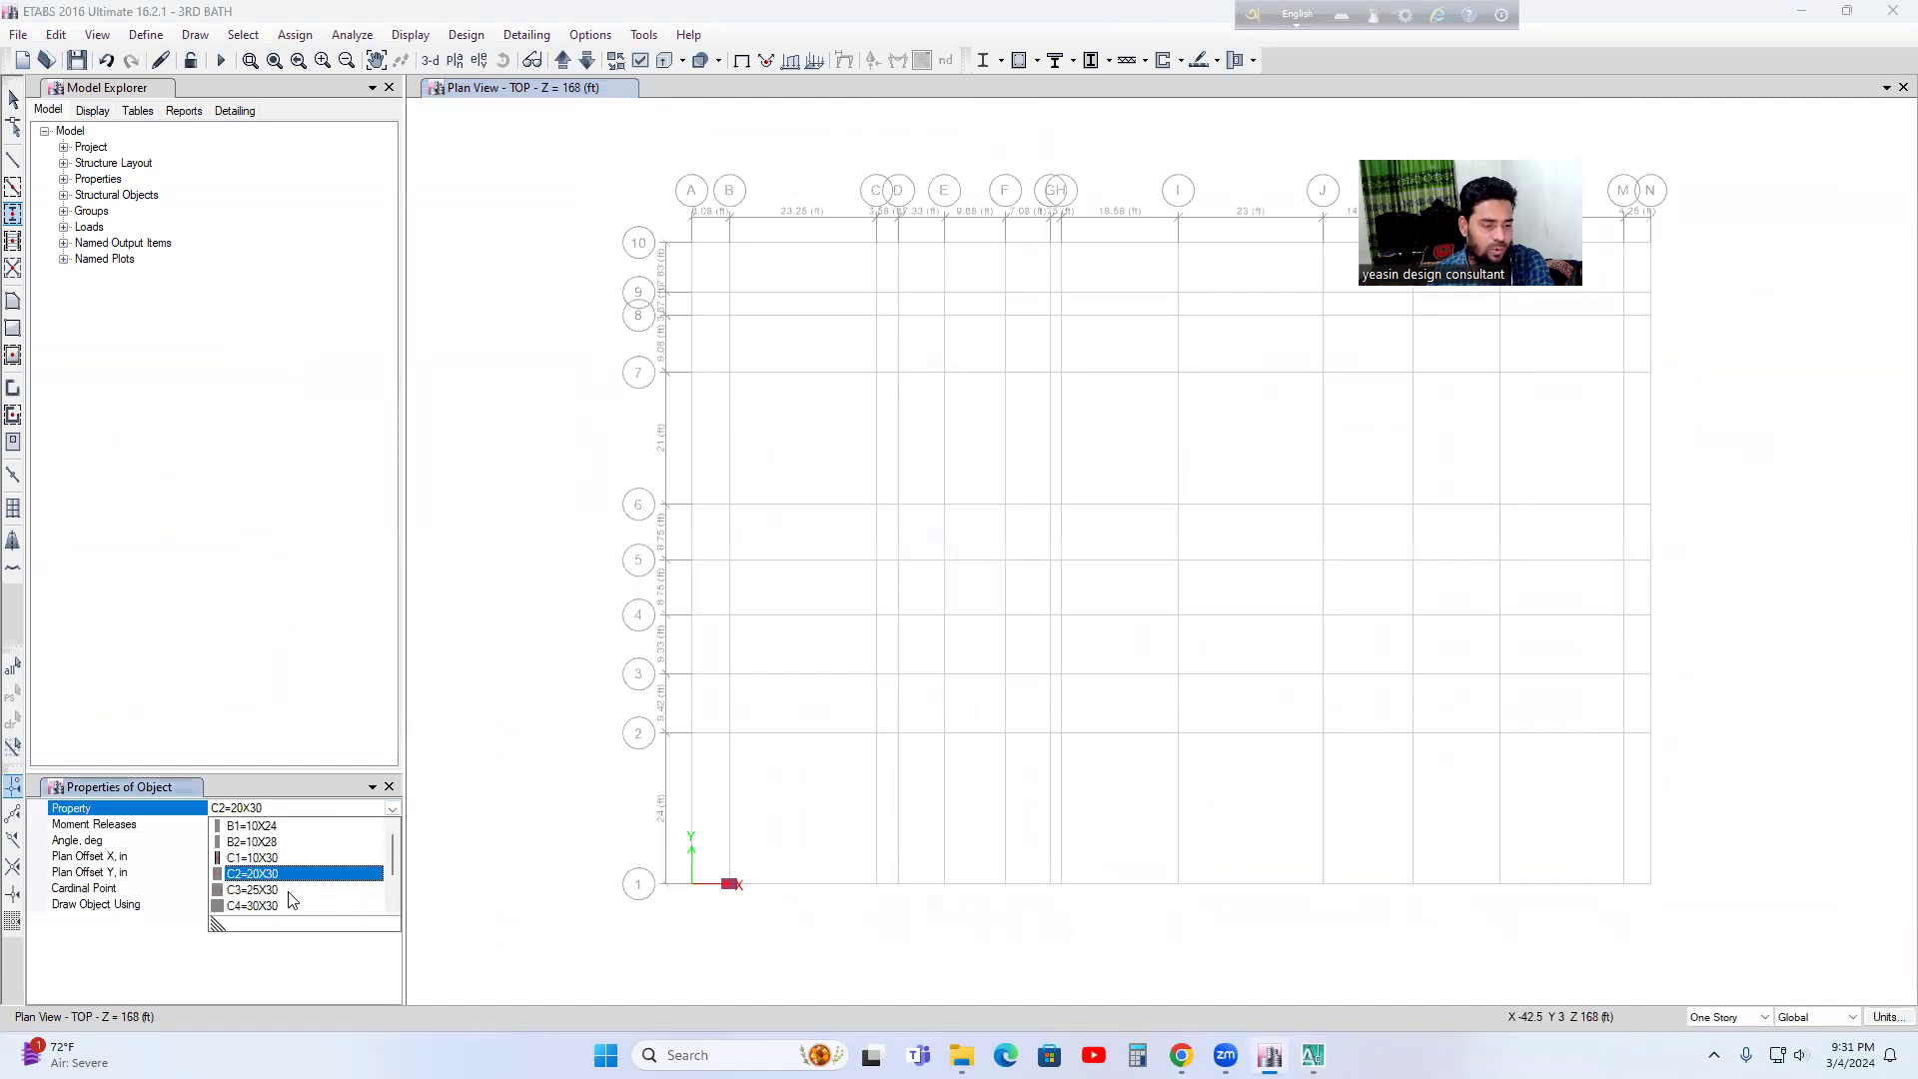
click(255, 889)
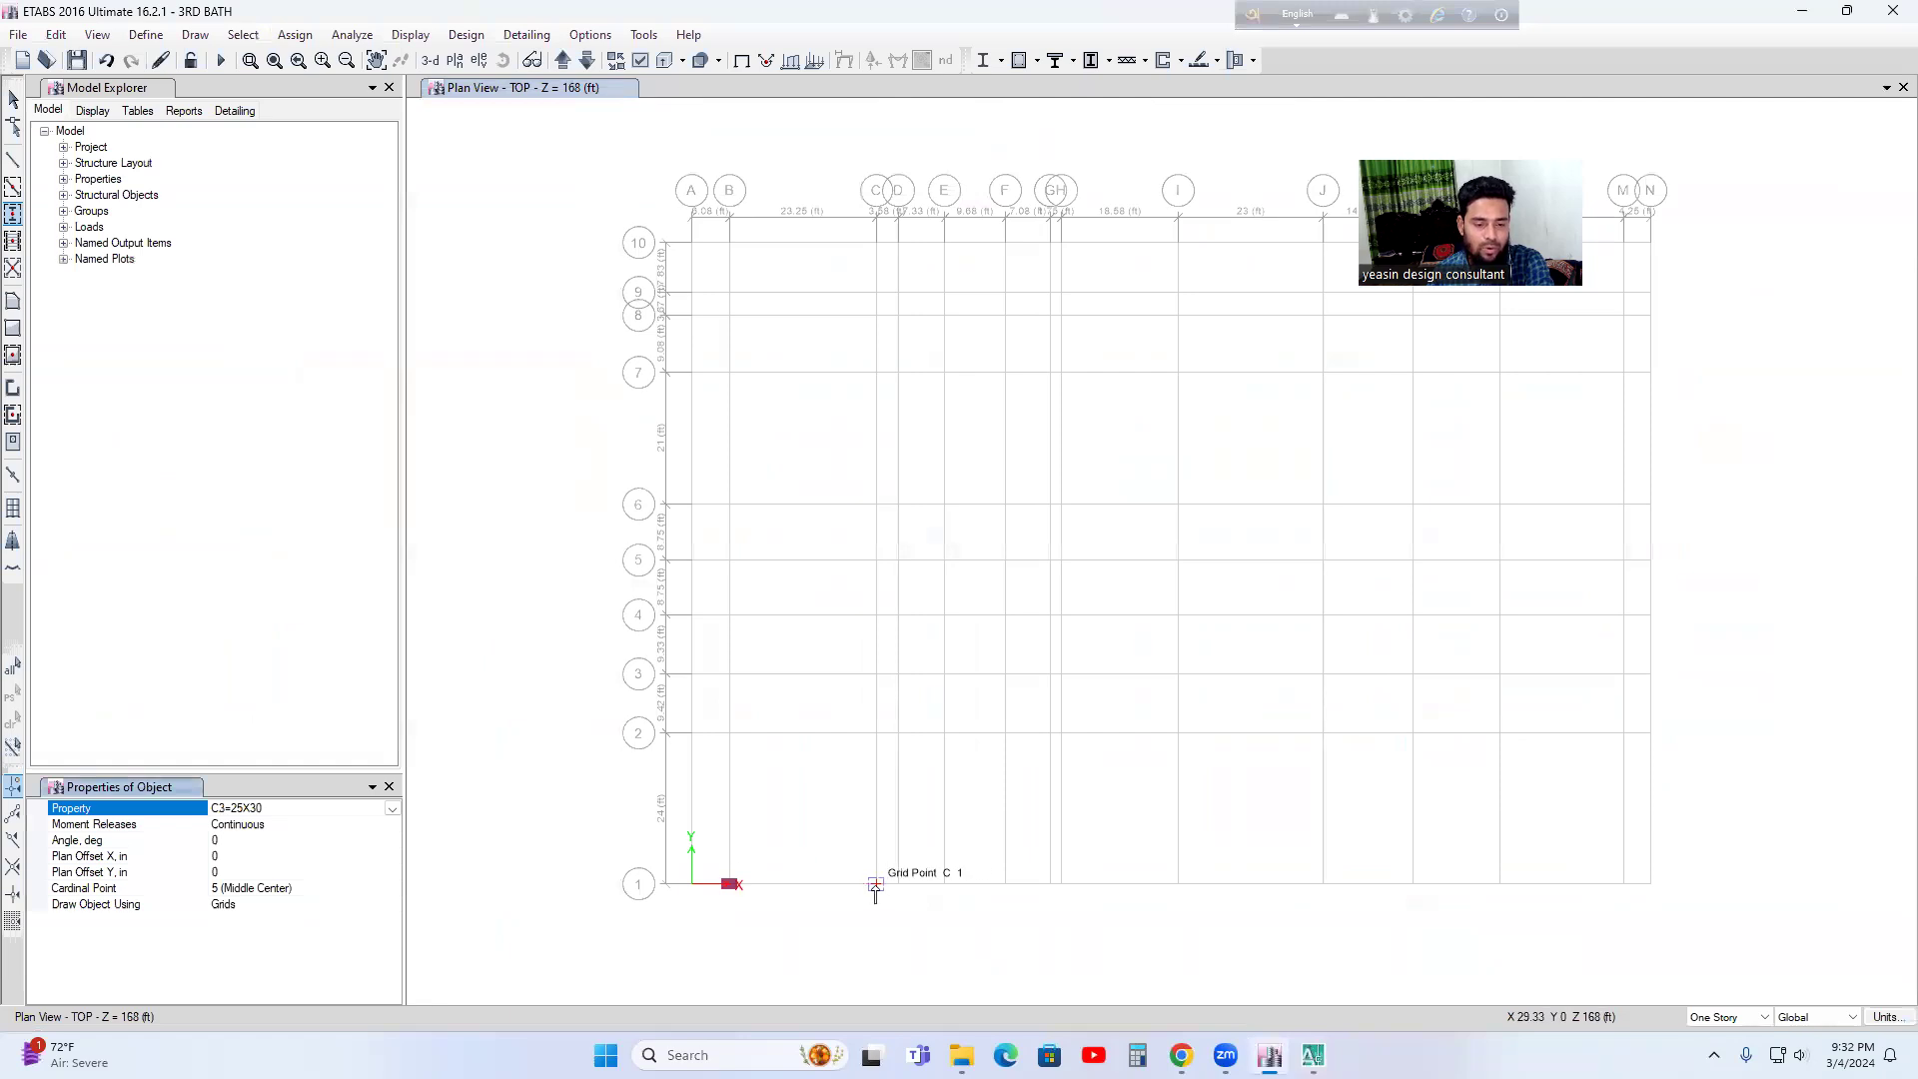
click(875, 885)
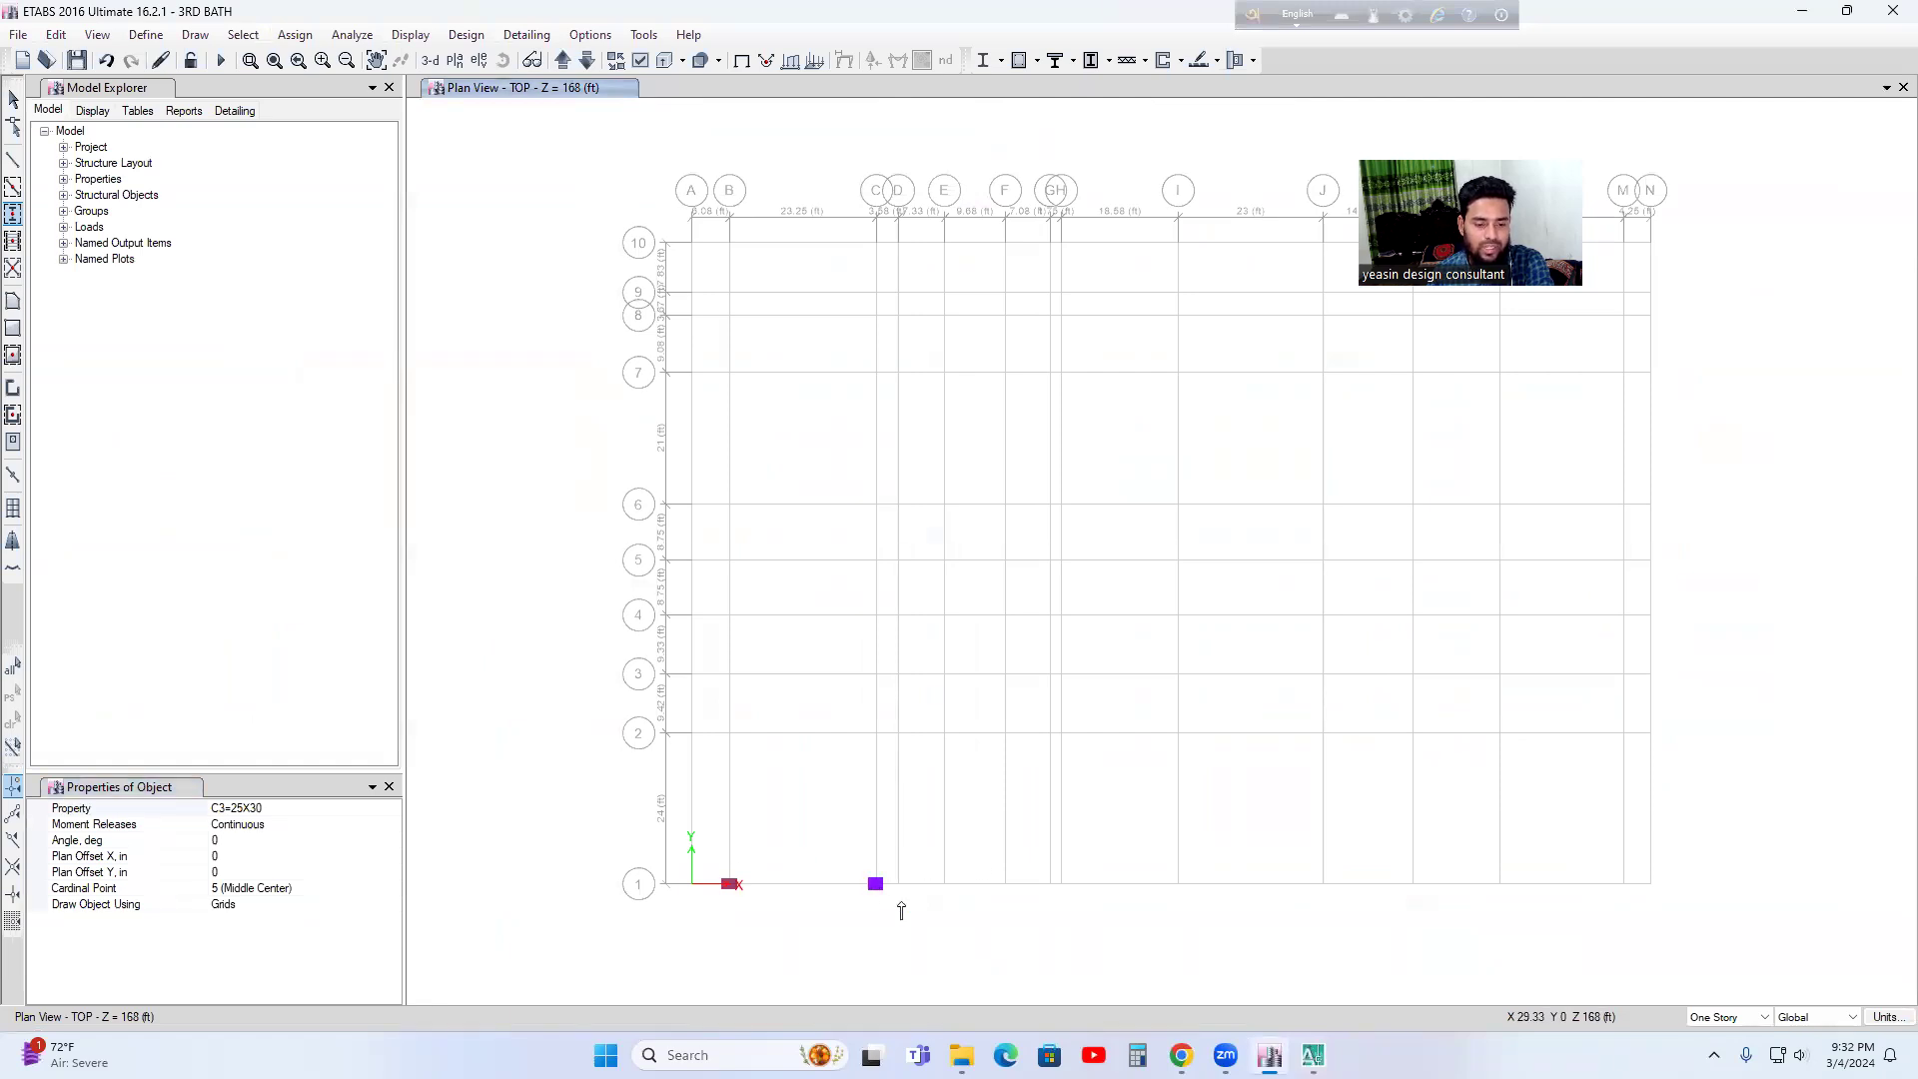
middle_drag(1077, 887, 1018, 868)
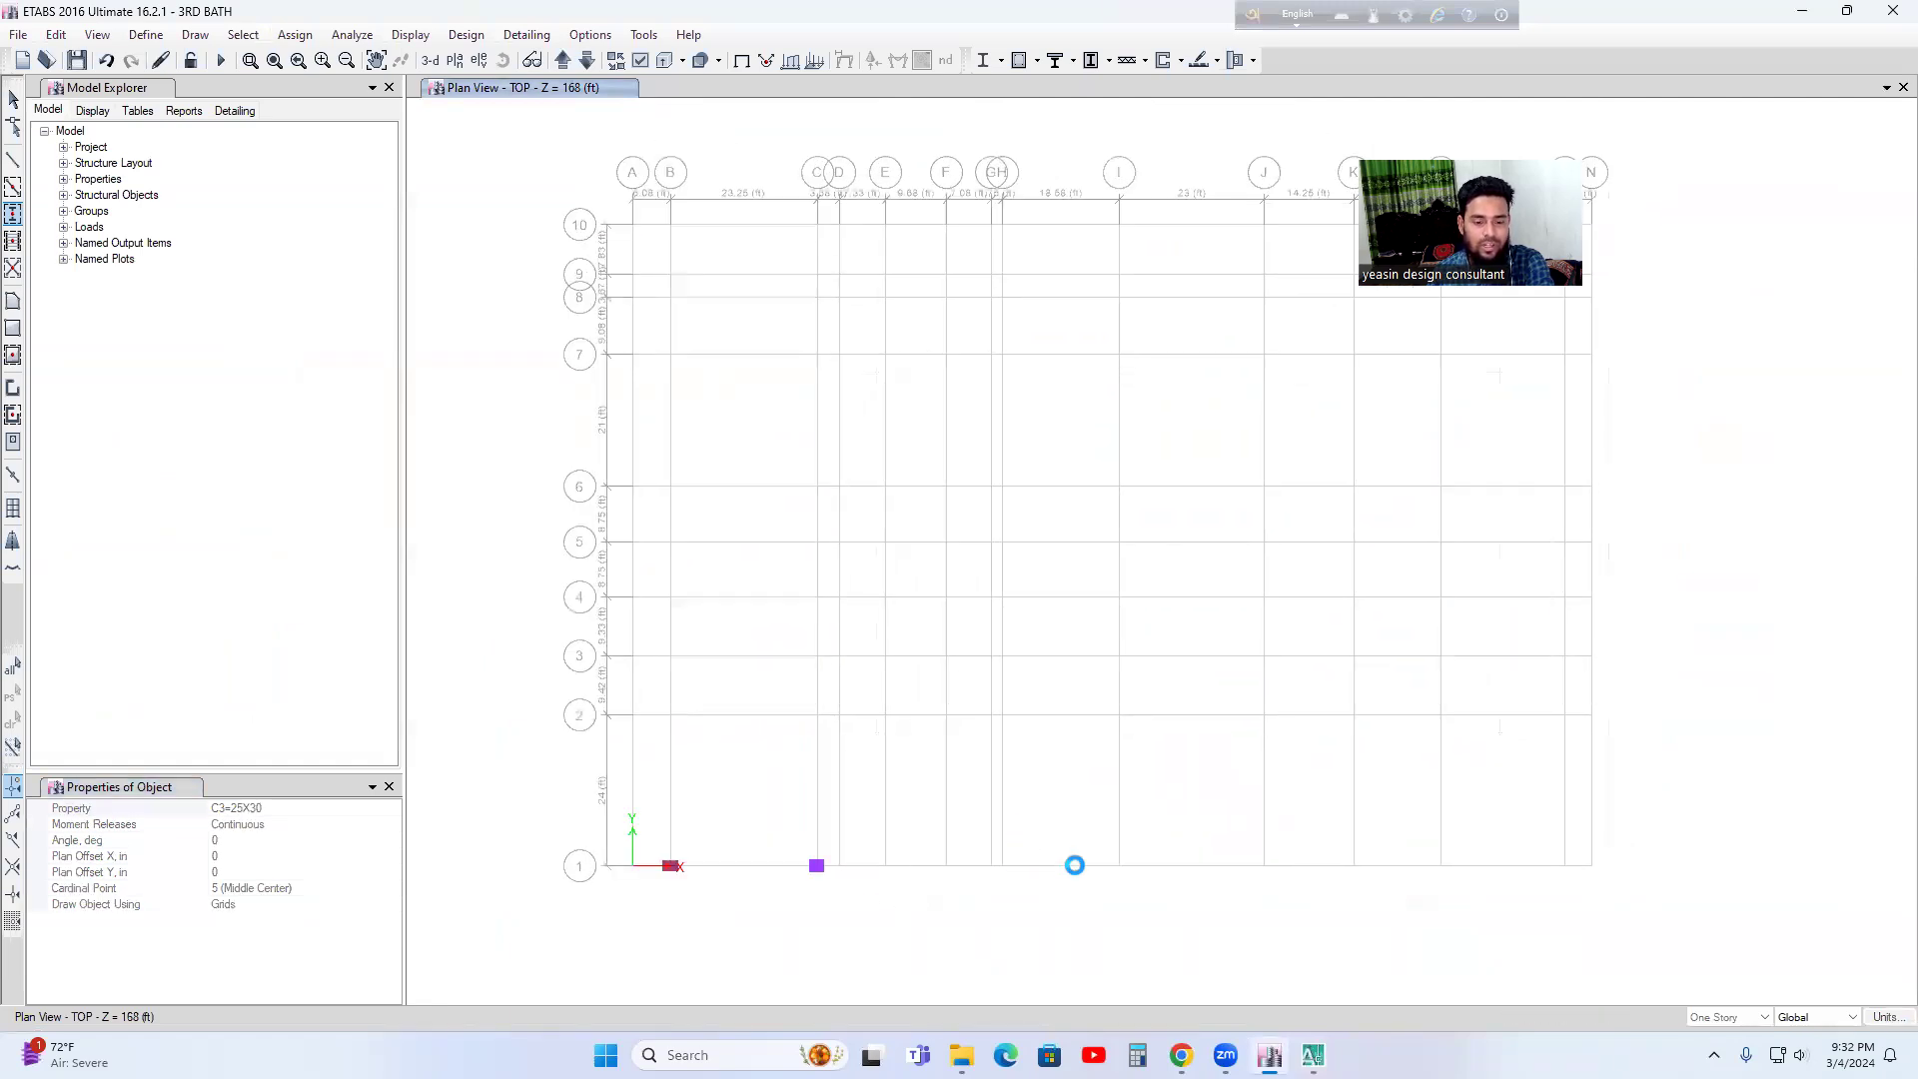
- Check the grid line 1 columns in AutoCAD, then return to ETABS and place a C4=30X30 column at grid point F-1
key(alt+Tab)
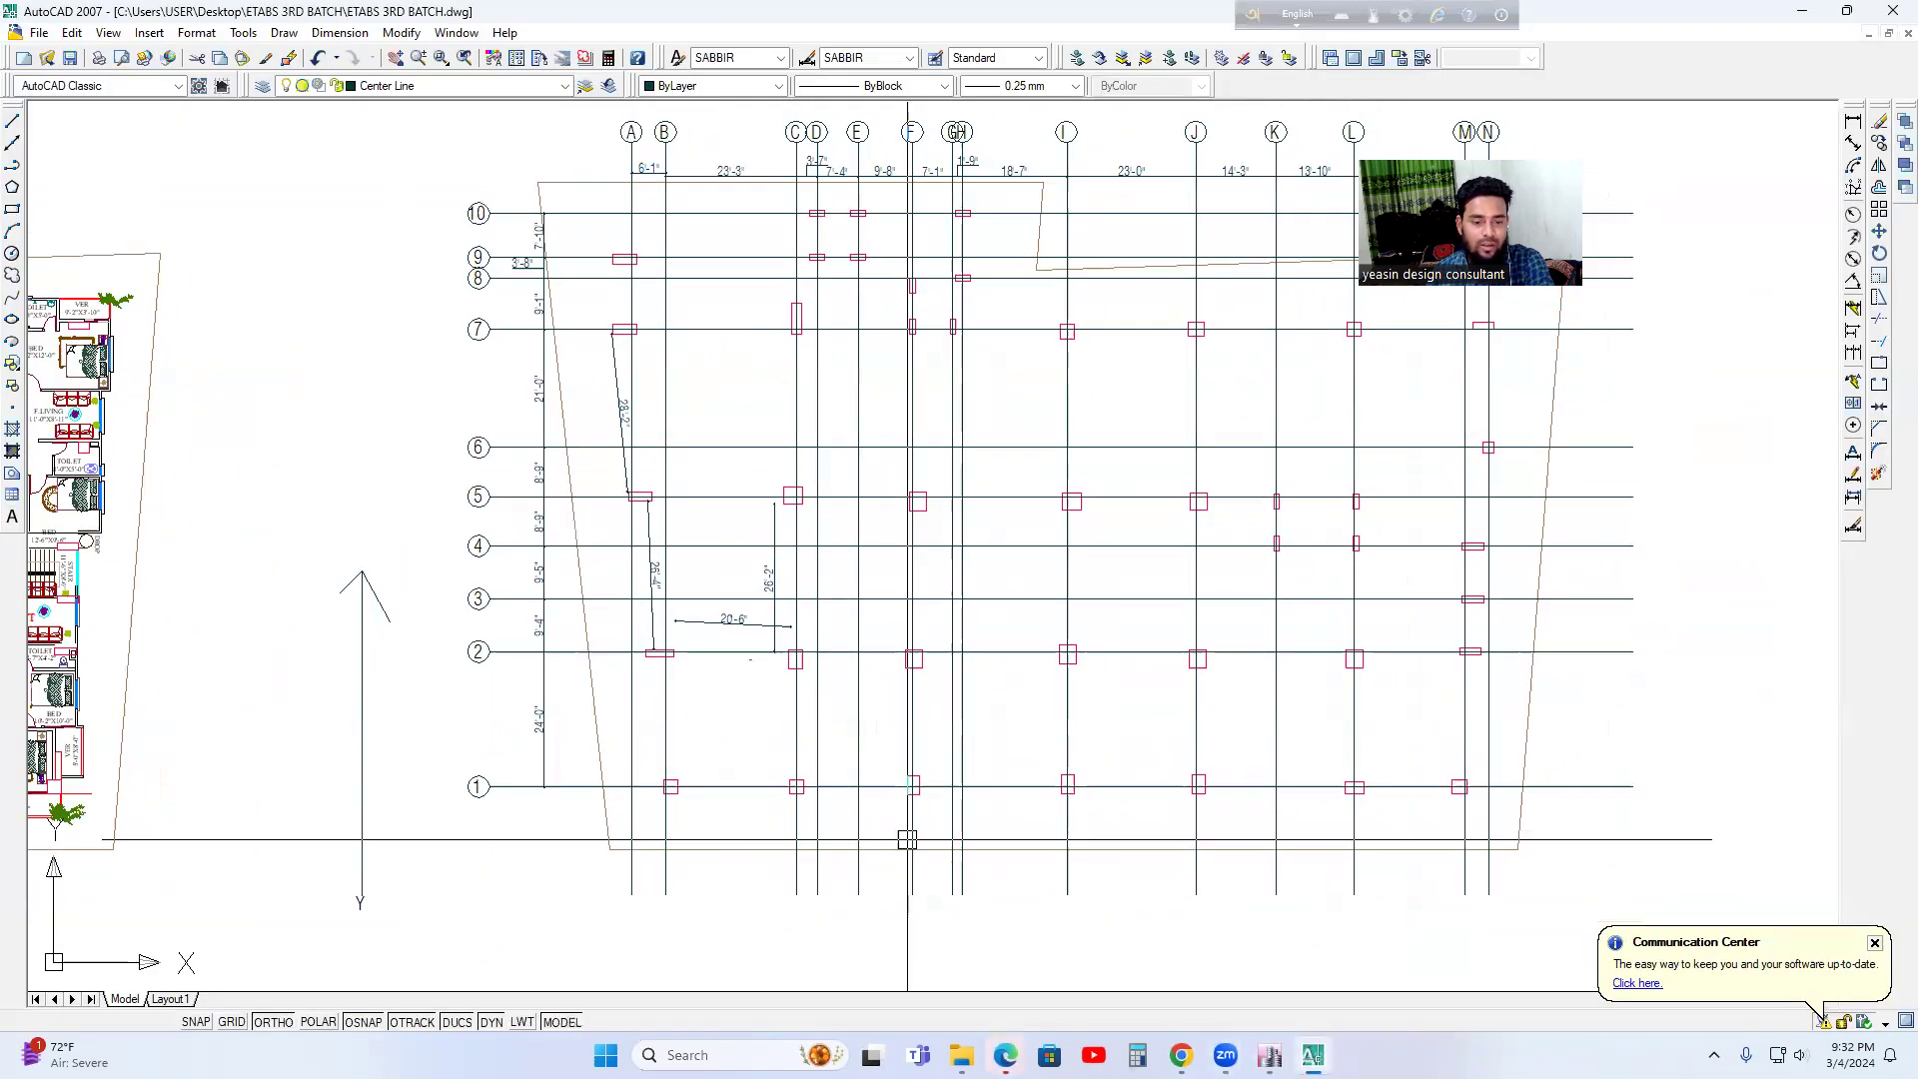
middle_drag(548, 818, 545, 851)
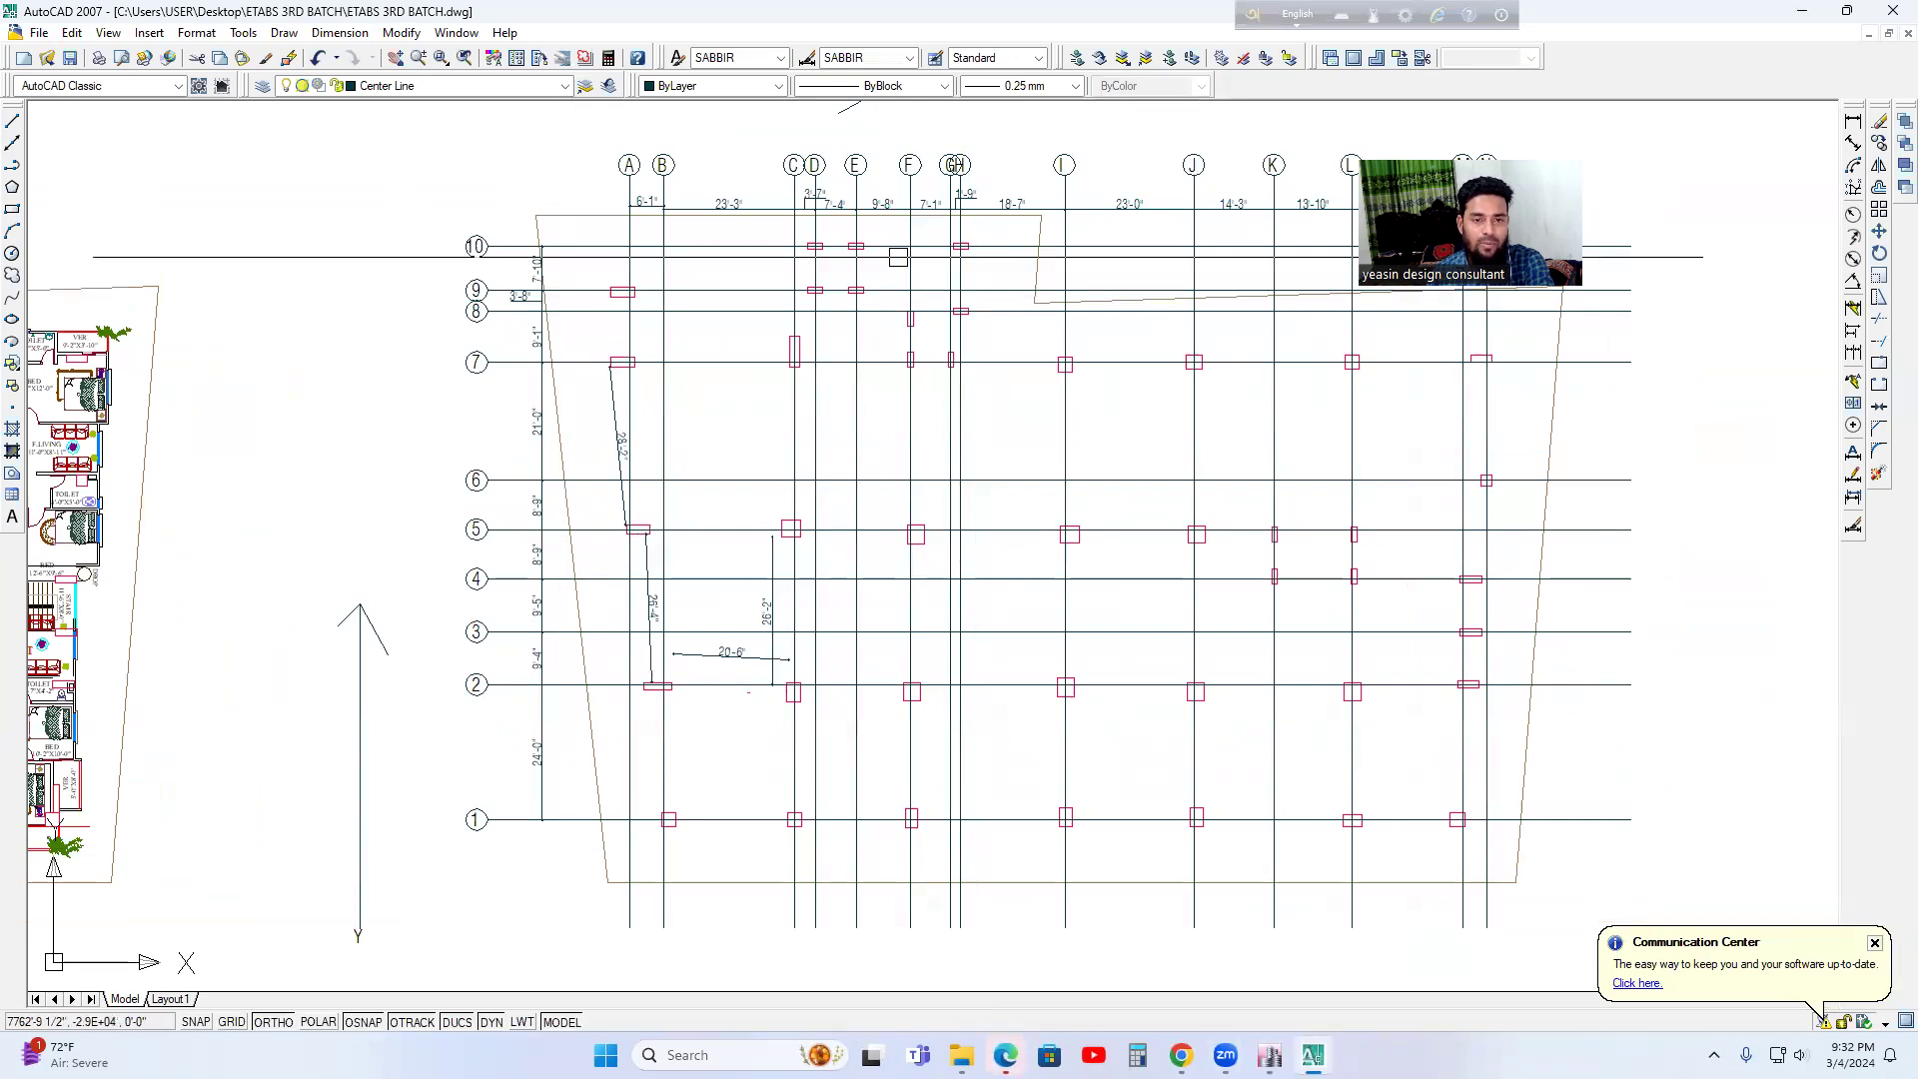
key(alt+Tab)
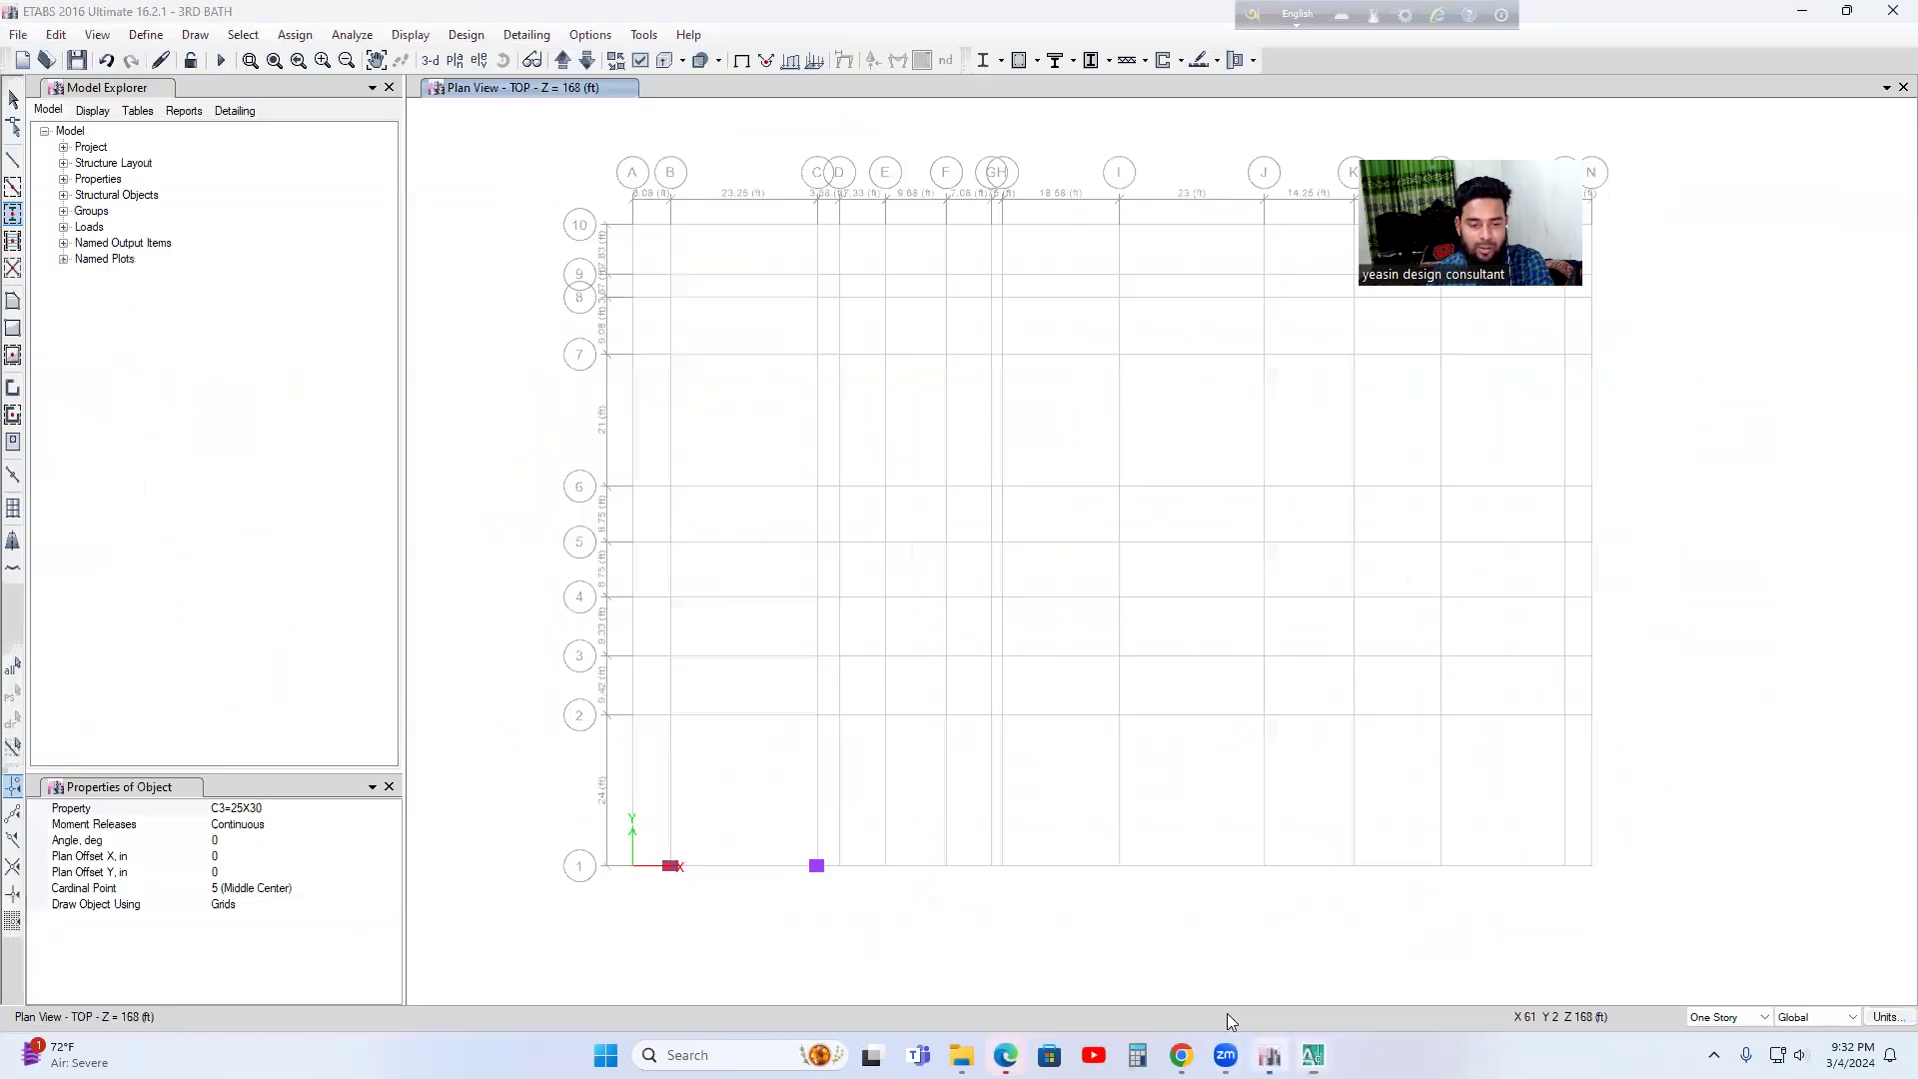
click(311, 809)
click(393, 808)
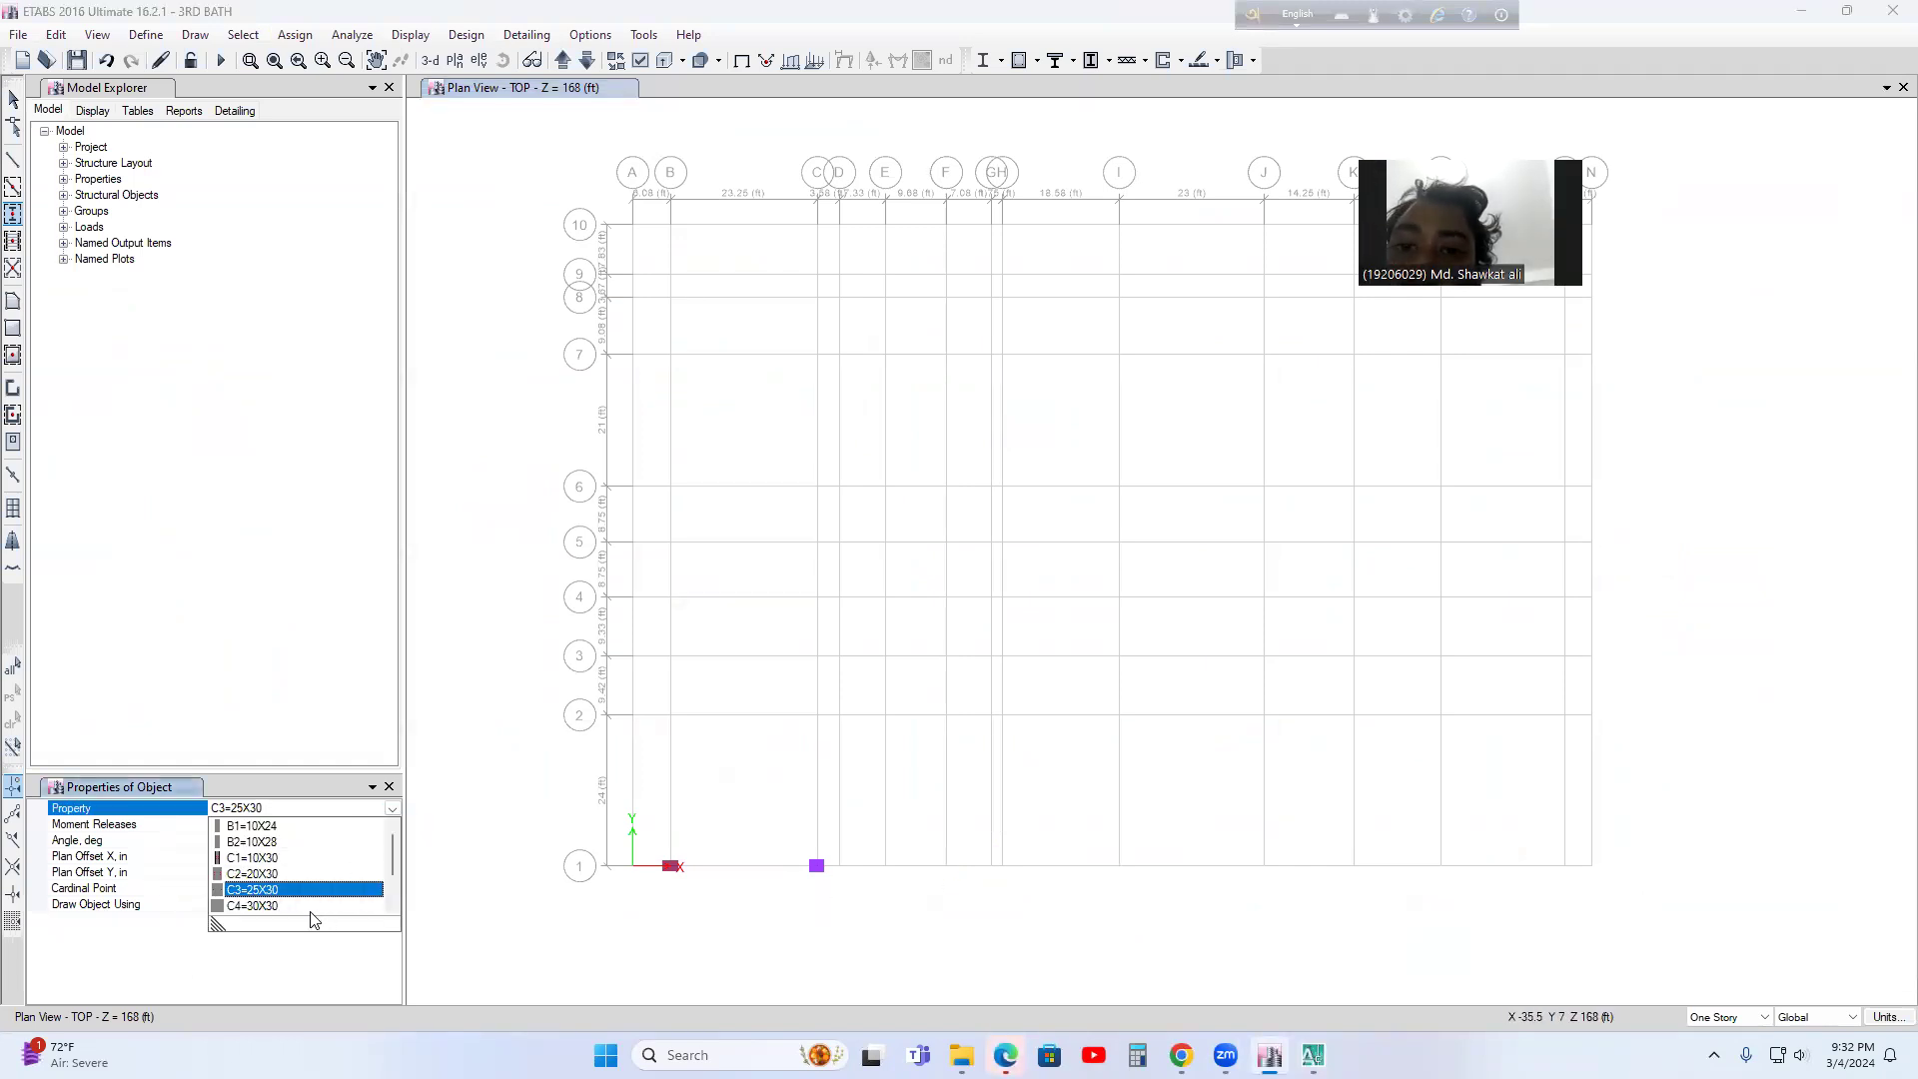
click(285, 904)
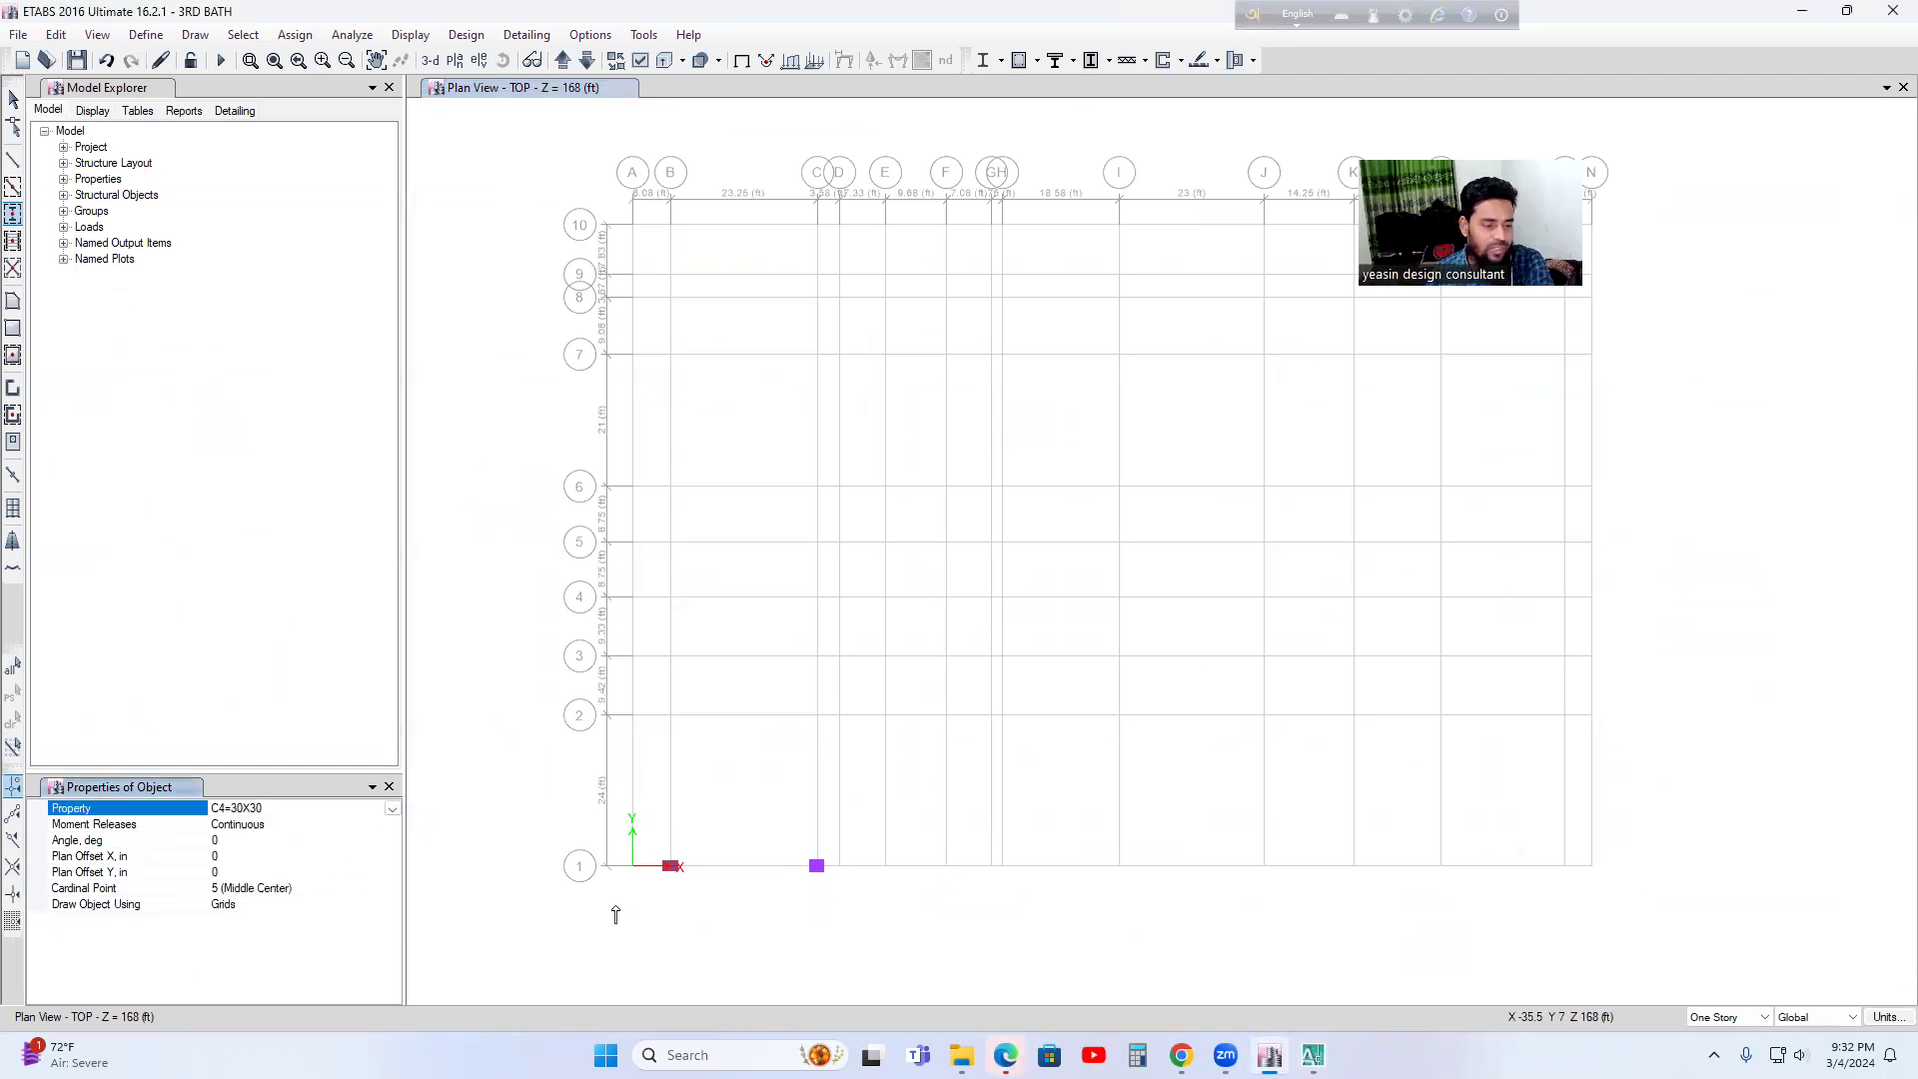
click(947, 869)
- Consult the AutoCAD column layout and, back in ETABS, place C4=30X30 columns at grid points I-1 and J-1
middle_drag(1183, 906, 1147, 900)
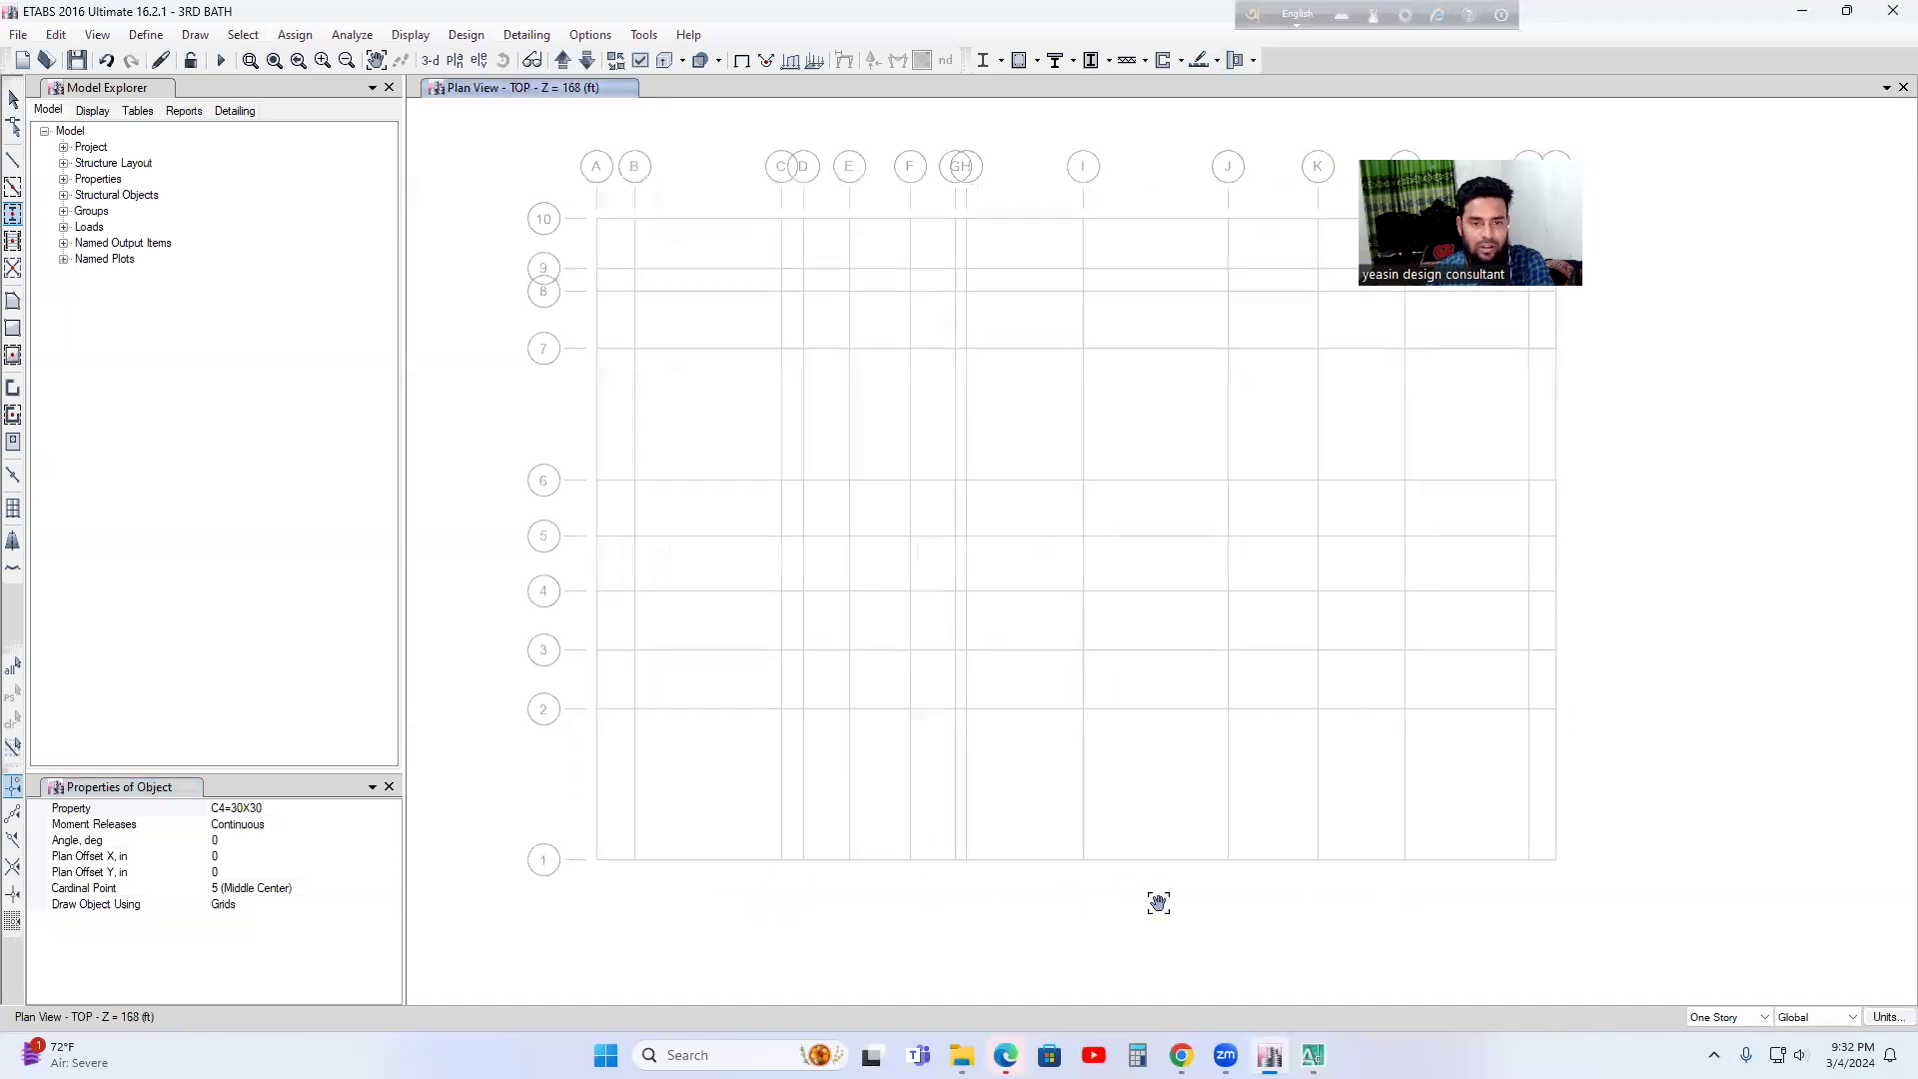
click(1313, 1055)
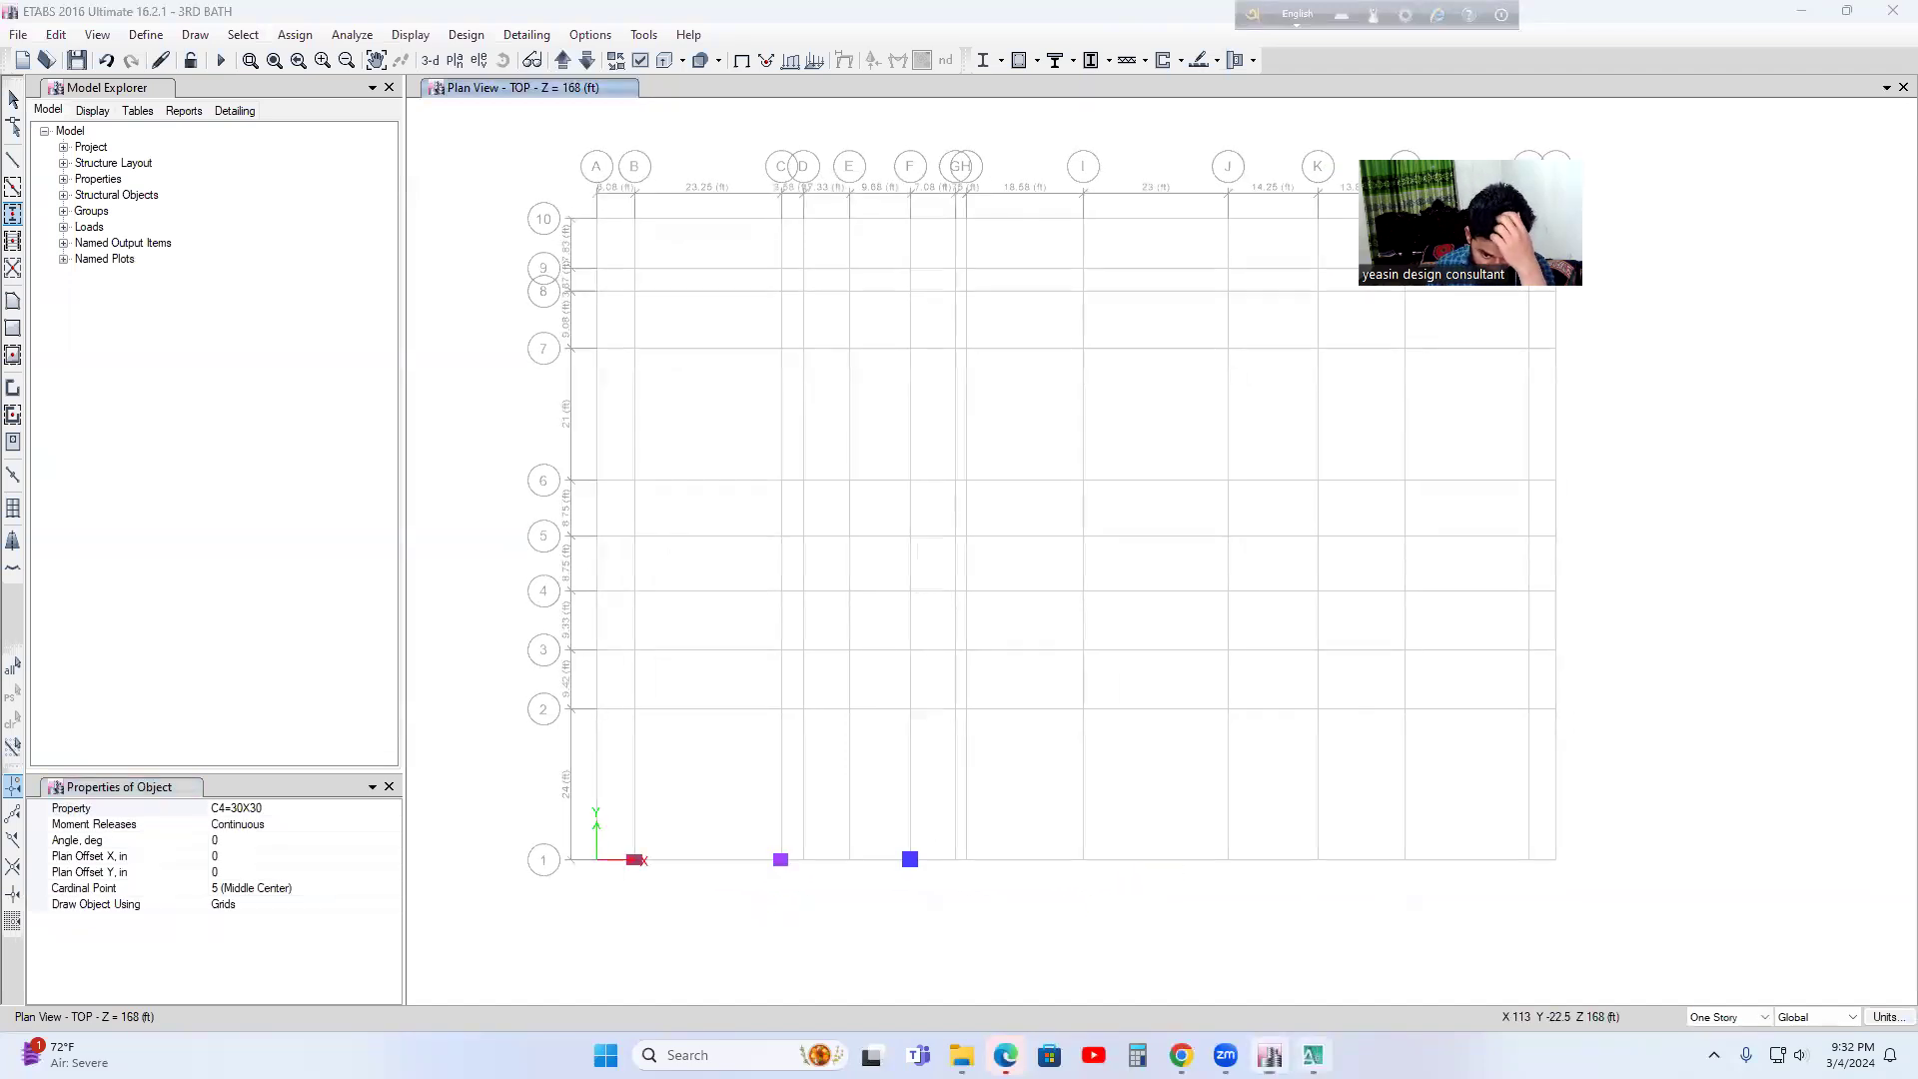
middle_drag(1087, 706, 1098, 746)
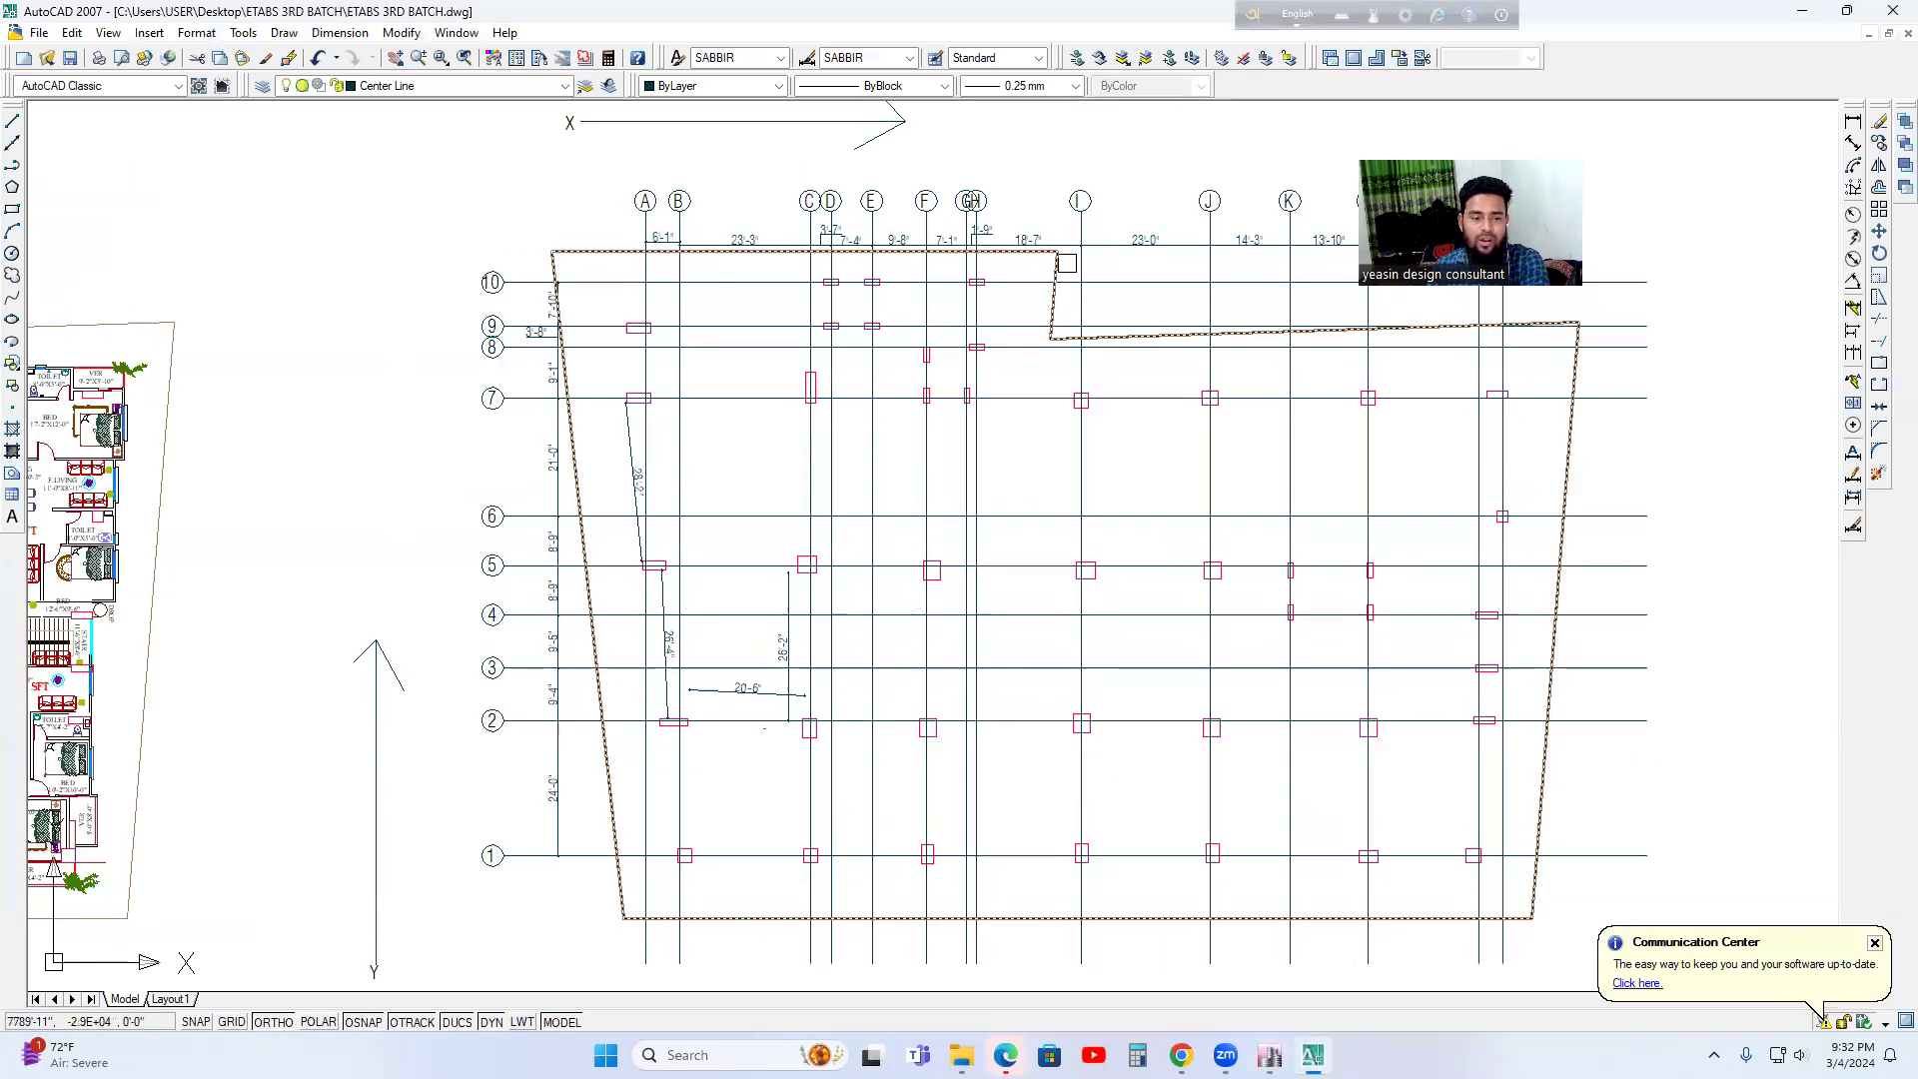
middle_drag(1090, 259, 1087, 200)
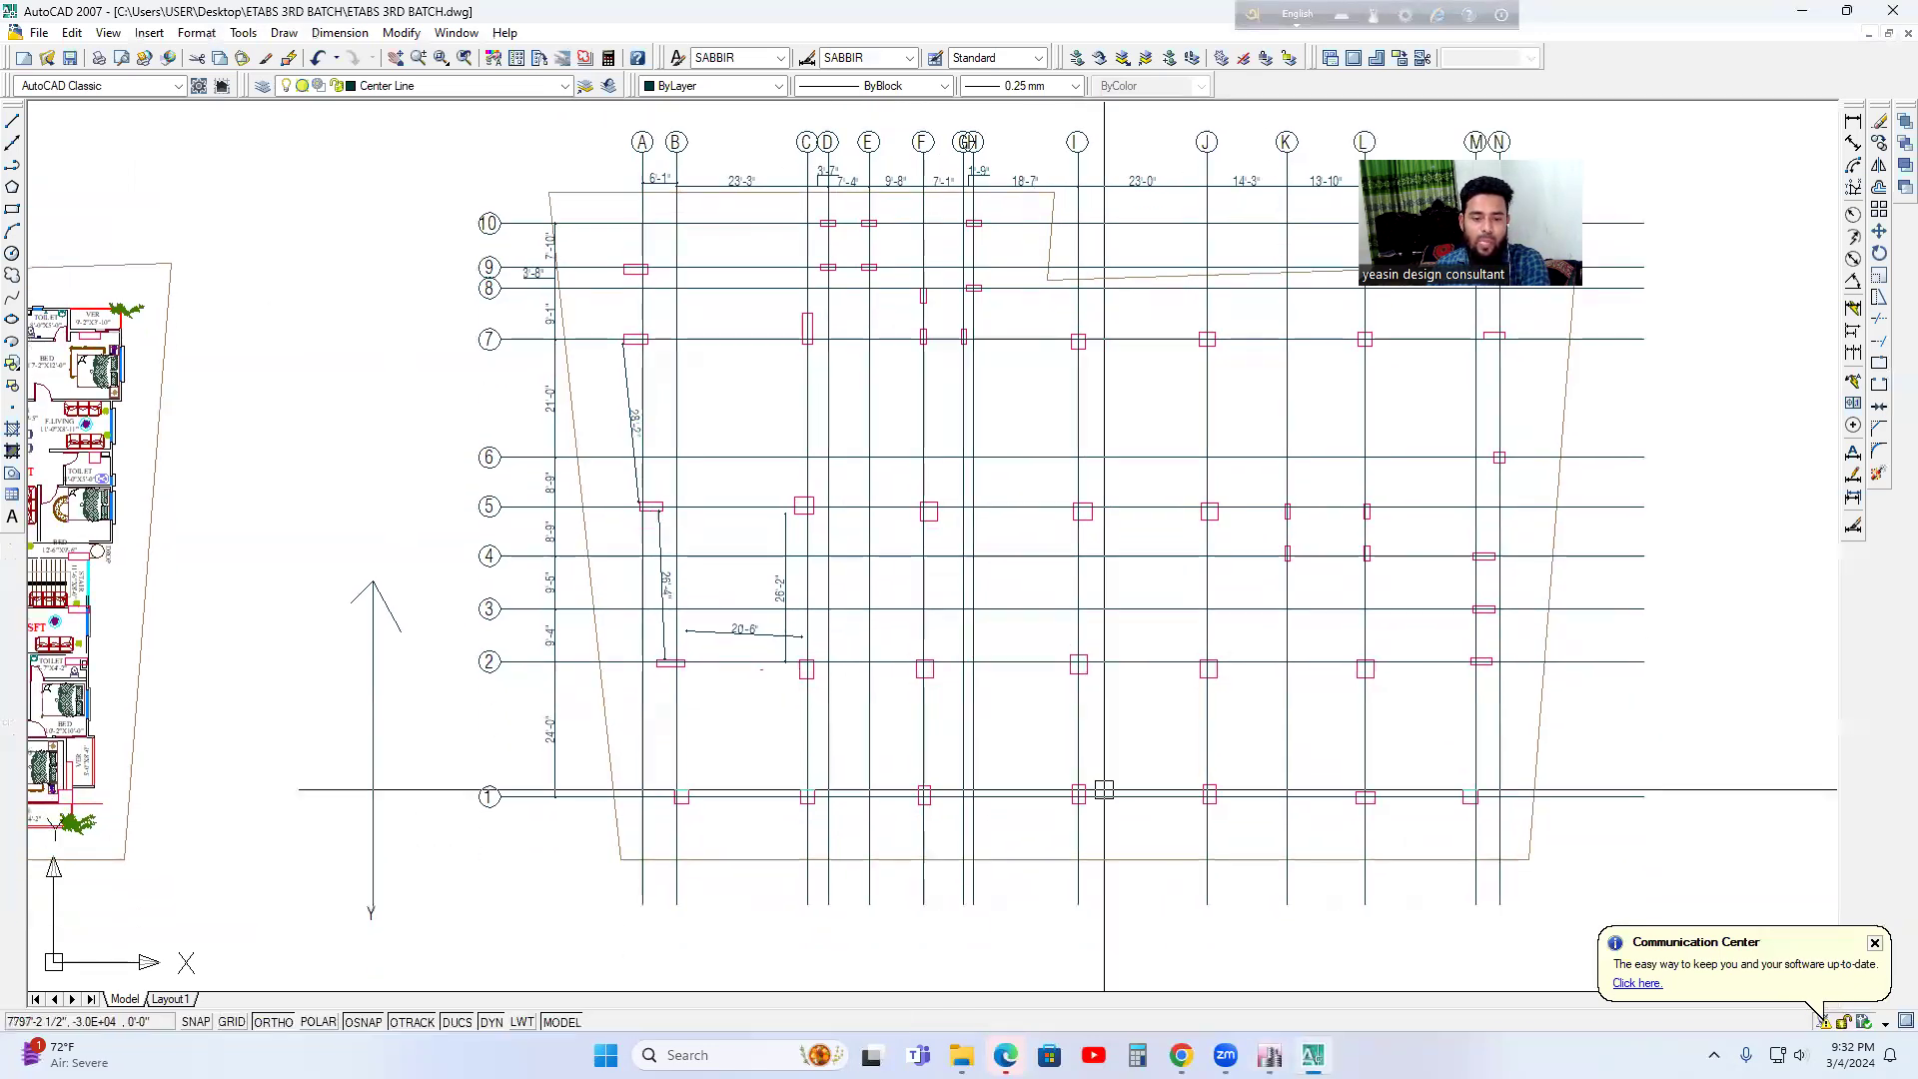
click(1271, 1053)
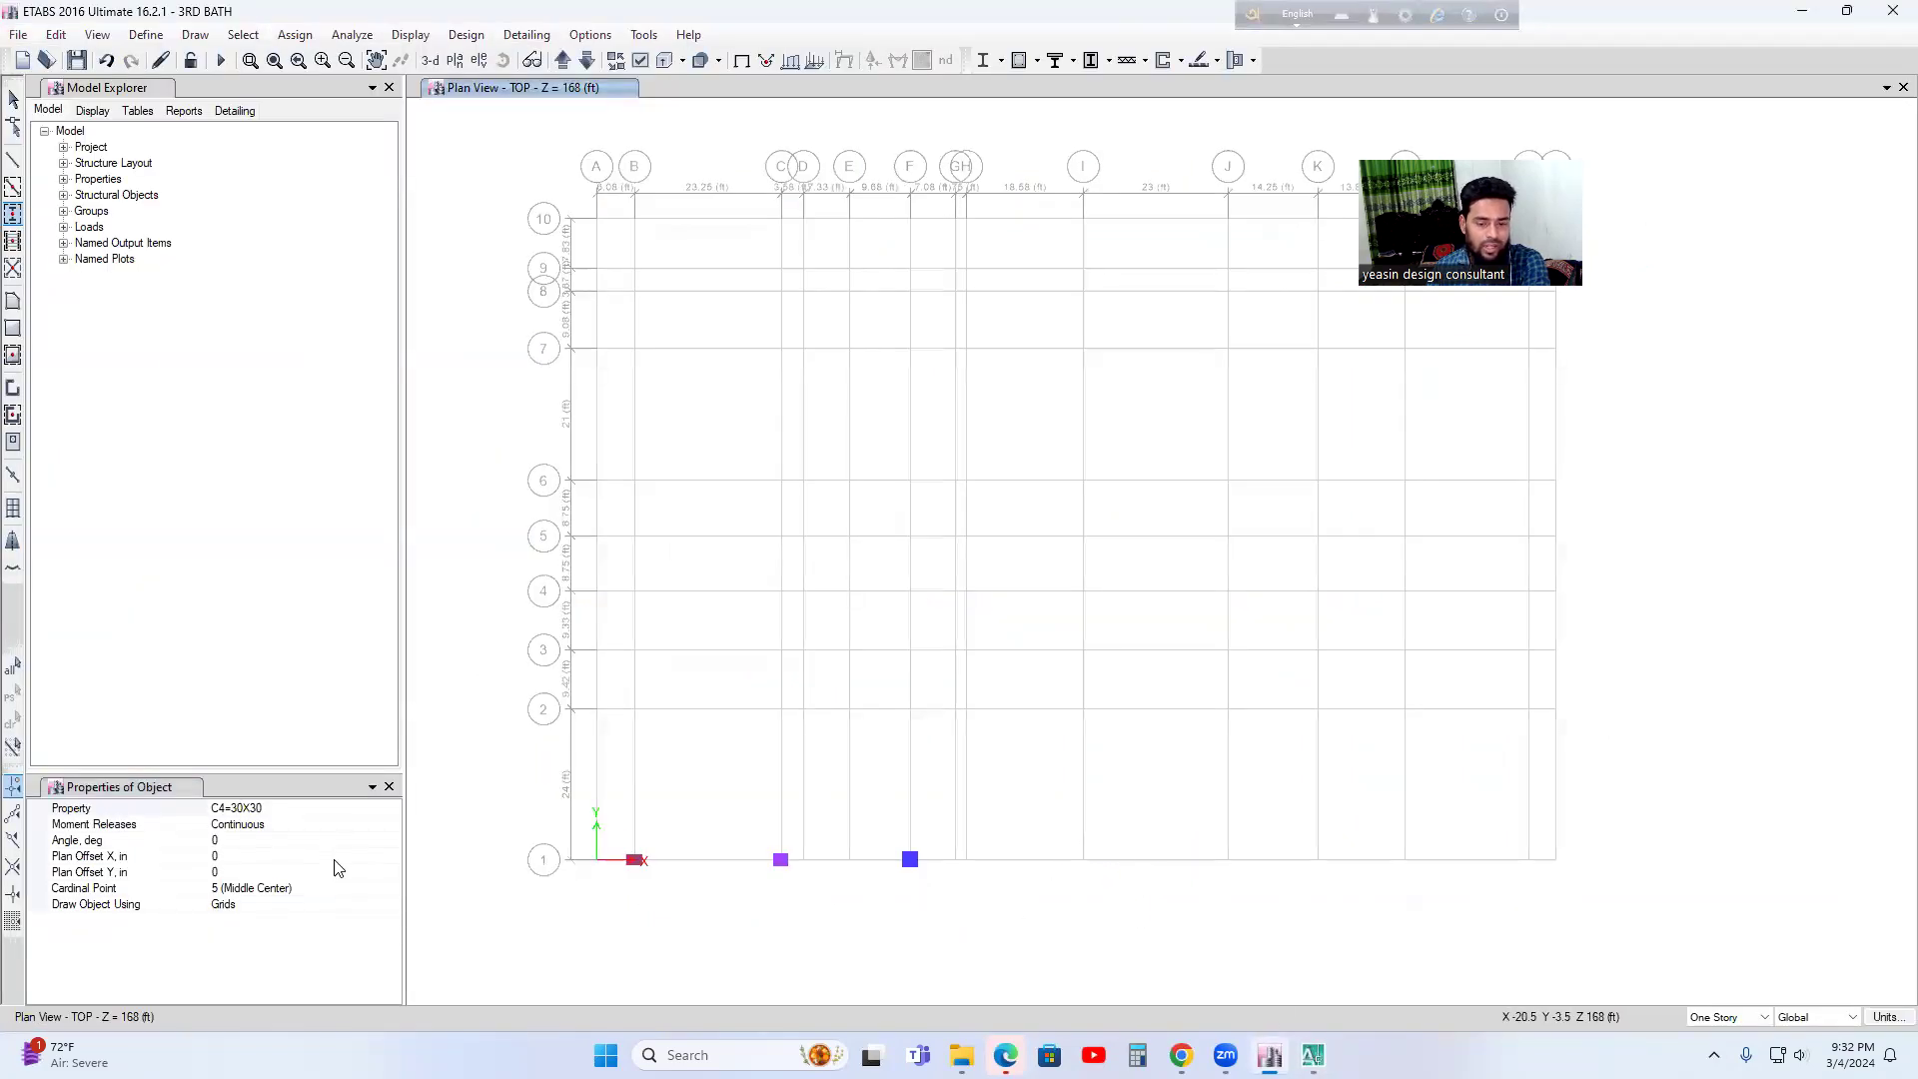
click(1083, 861)
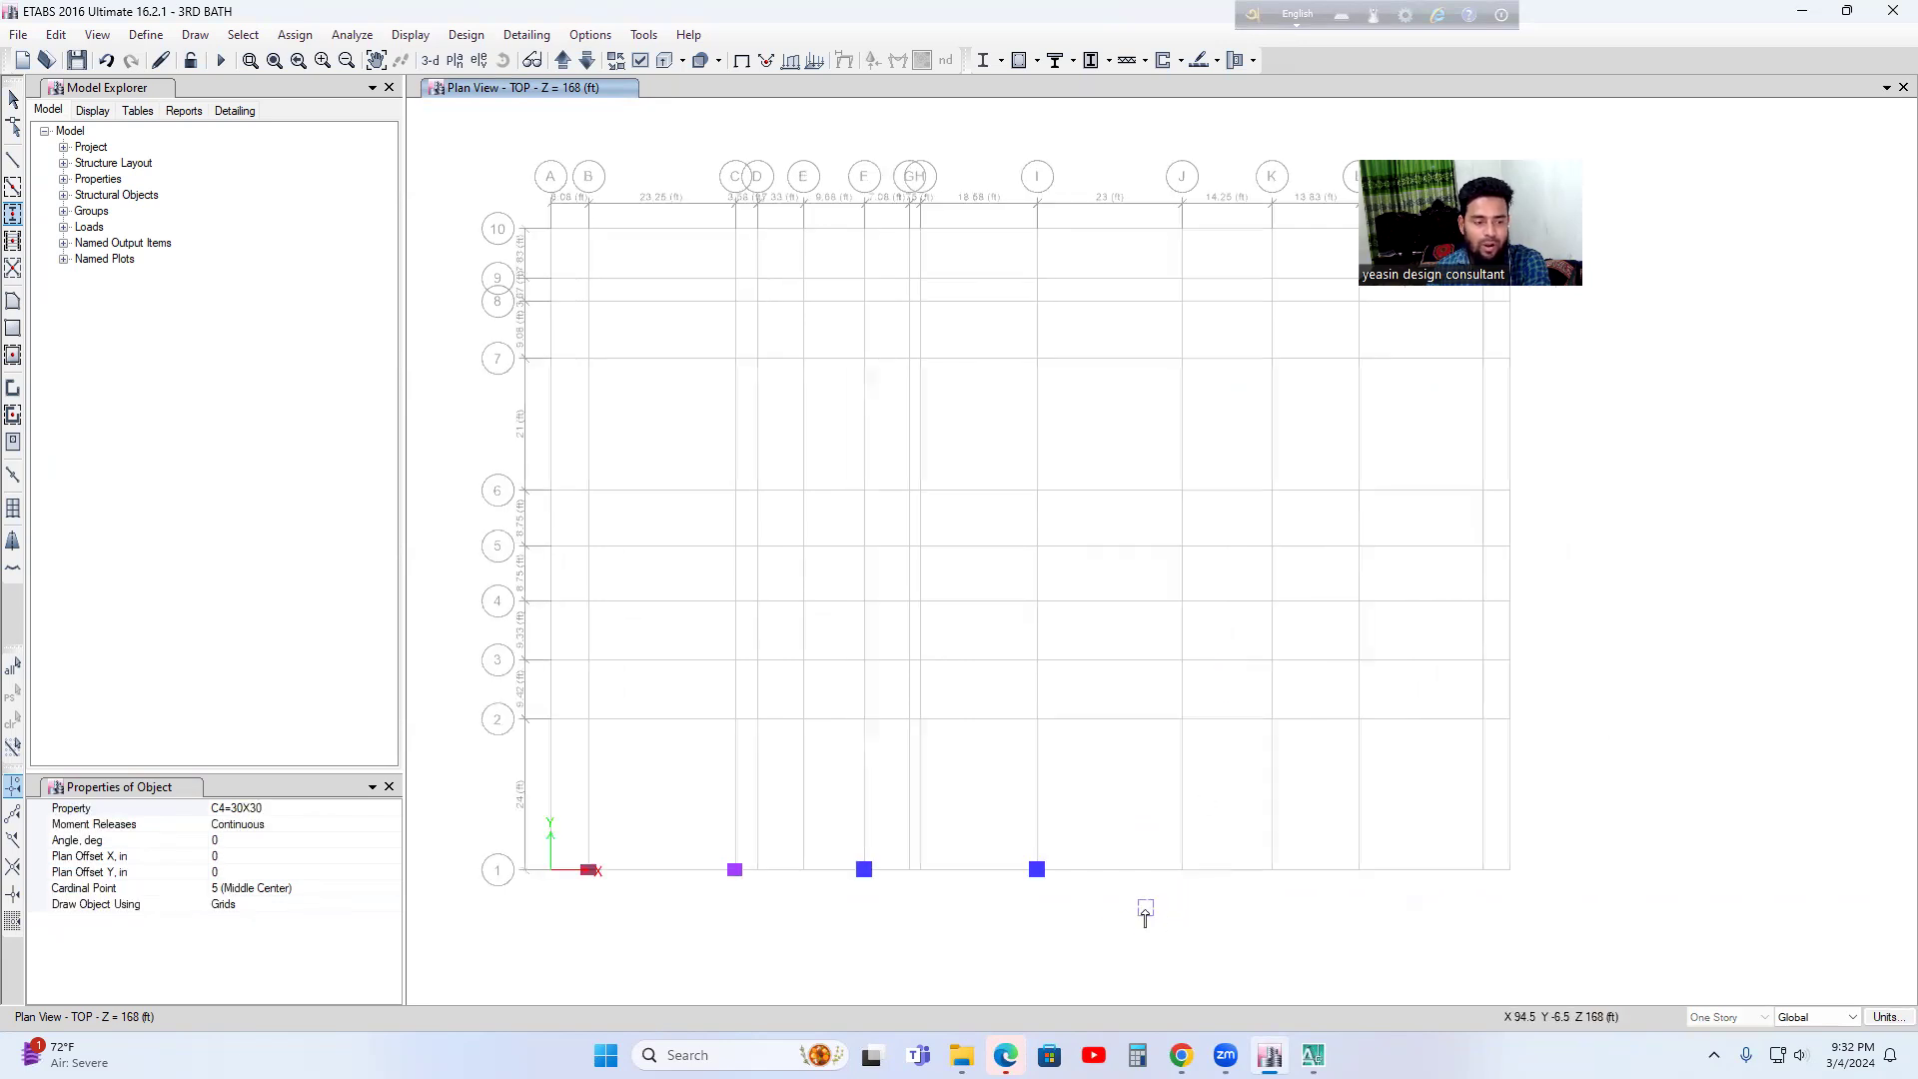
click(1182, 870)
- Check the AutoCAD layout near grid L and return to ETABS to place a C4=30X30 column at grid point L-1
click(1313, 1055)
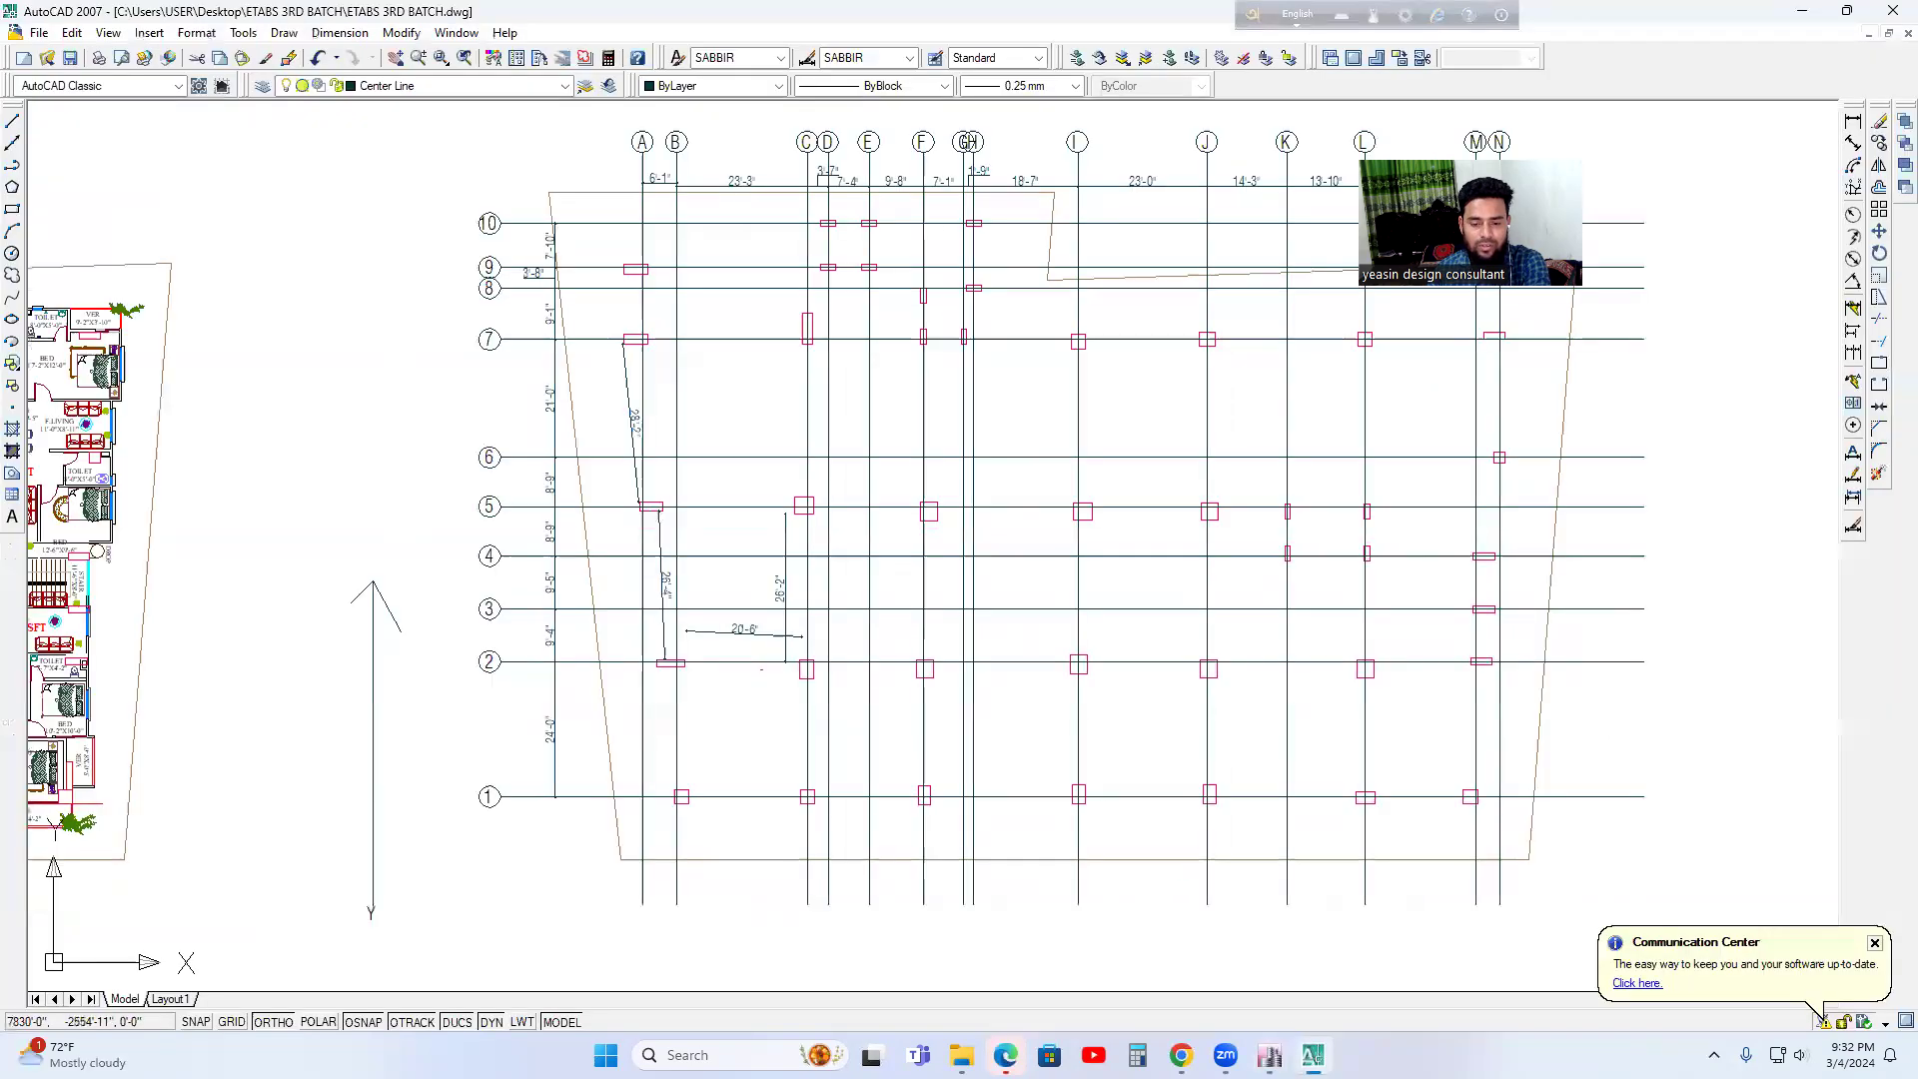
middle_drag(1235, 831, 1156, 853)
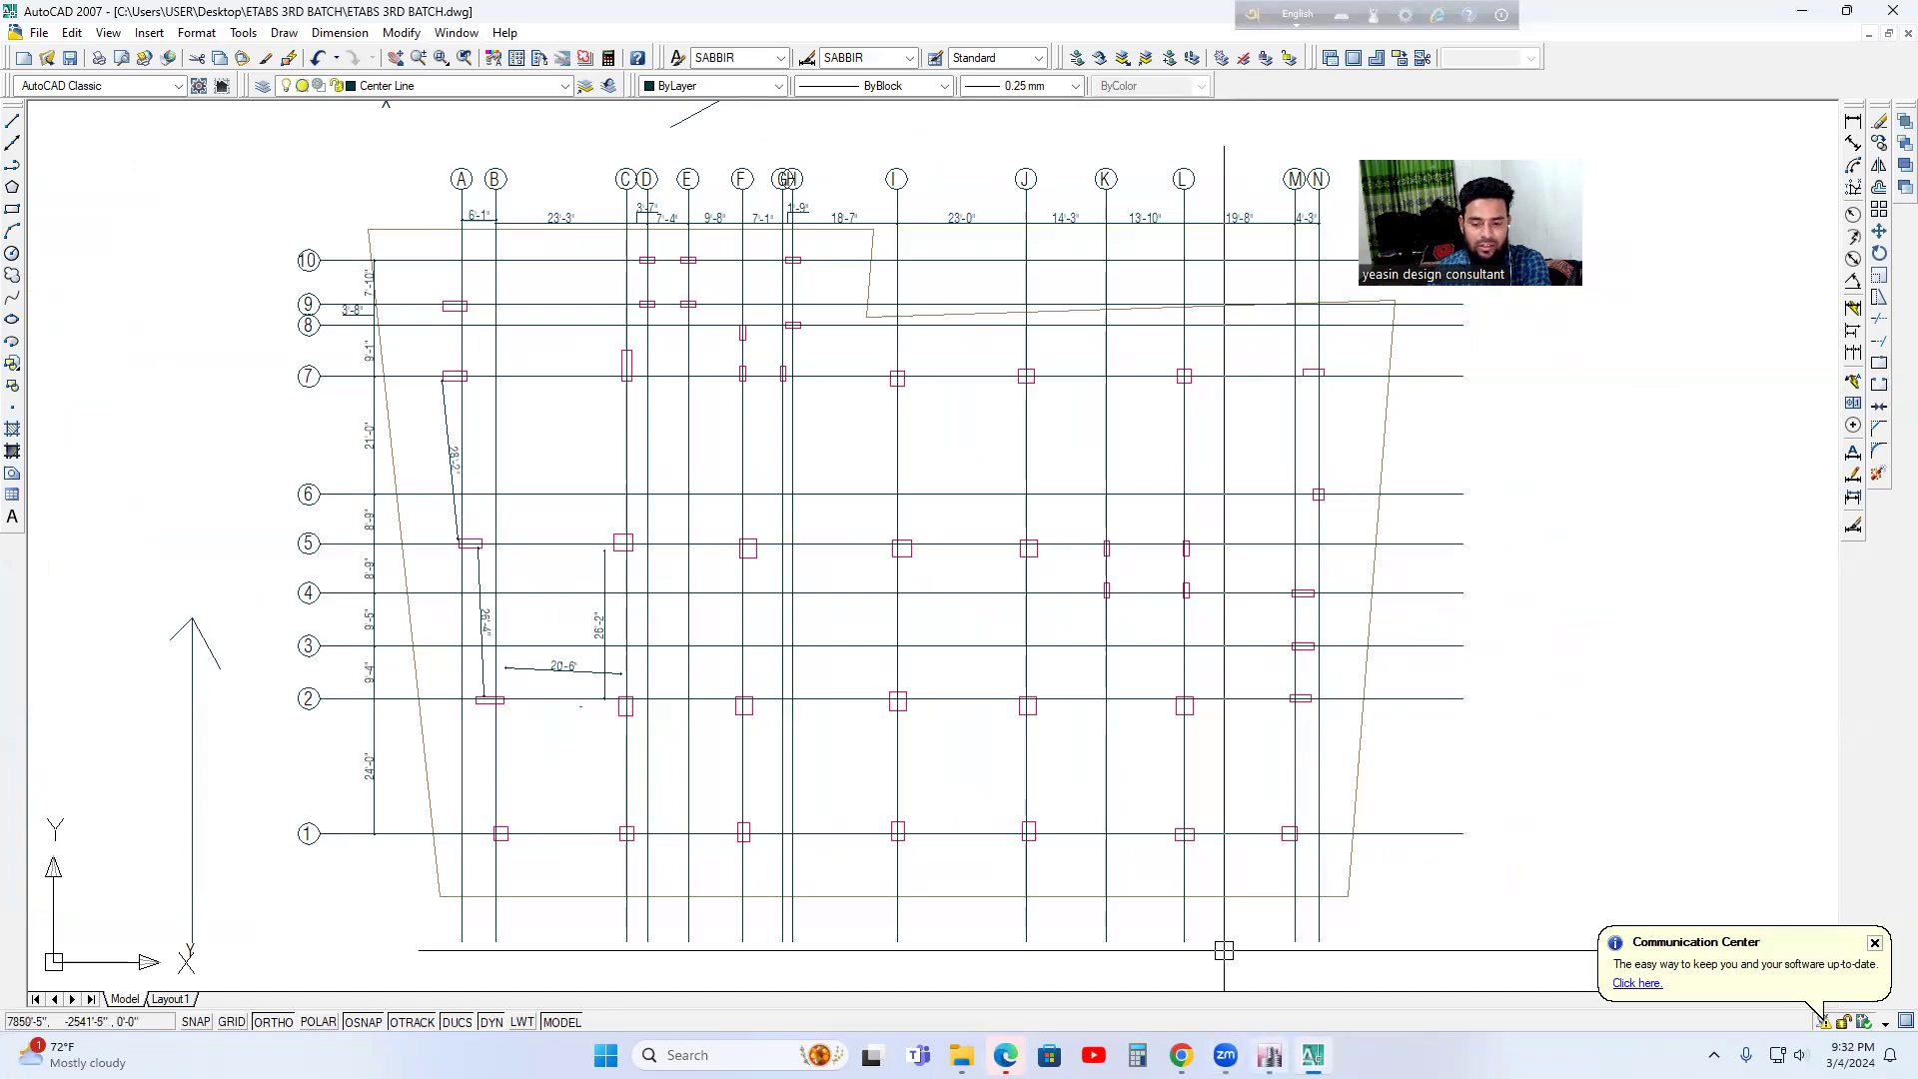
key(alt+Tab)
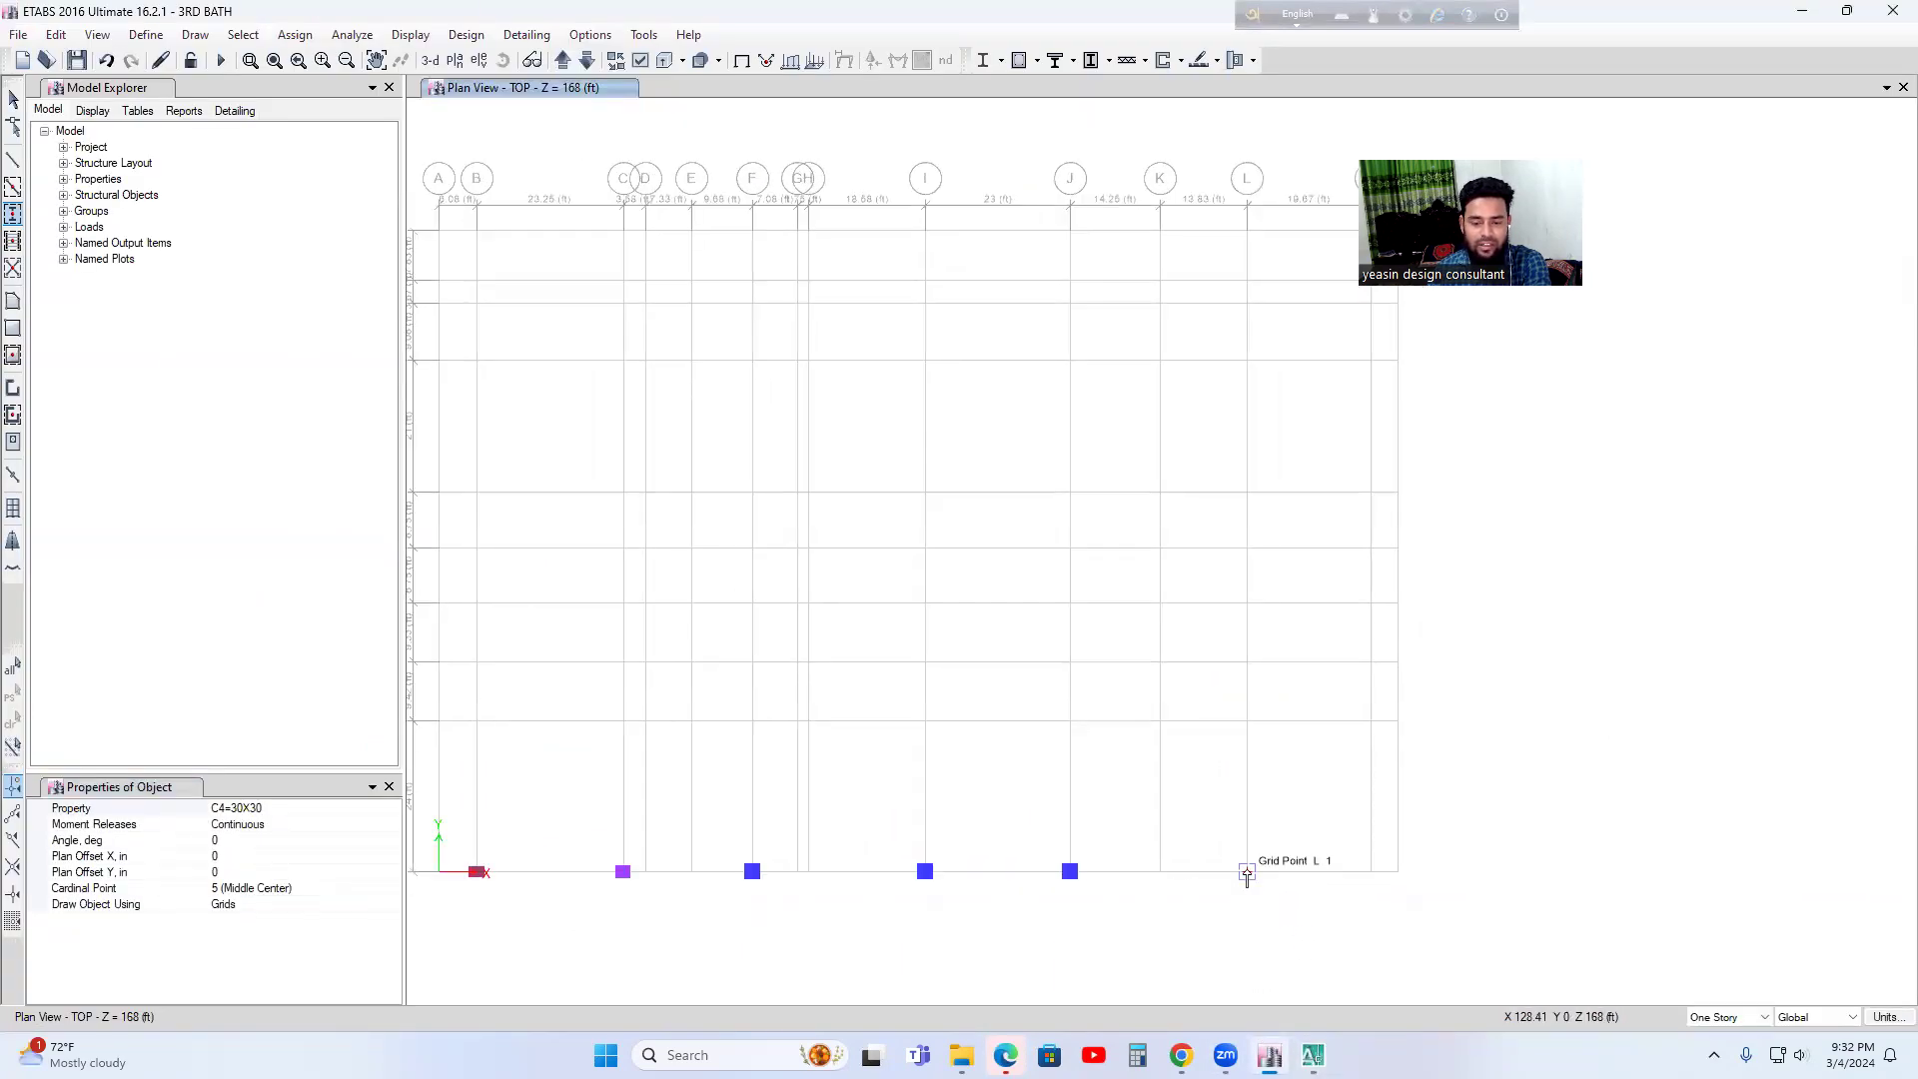
click(1247, 873)
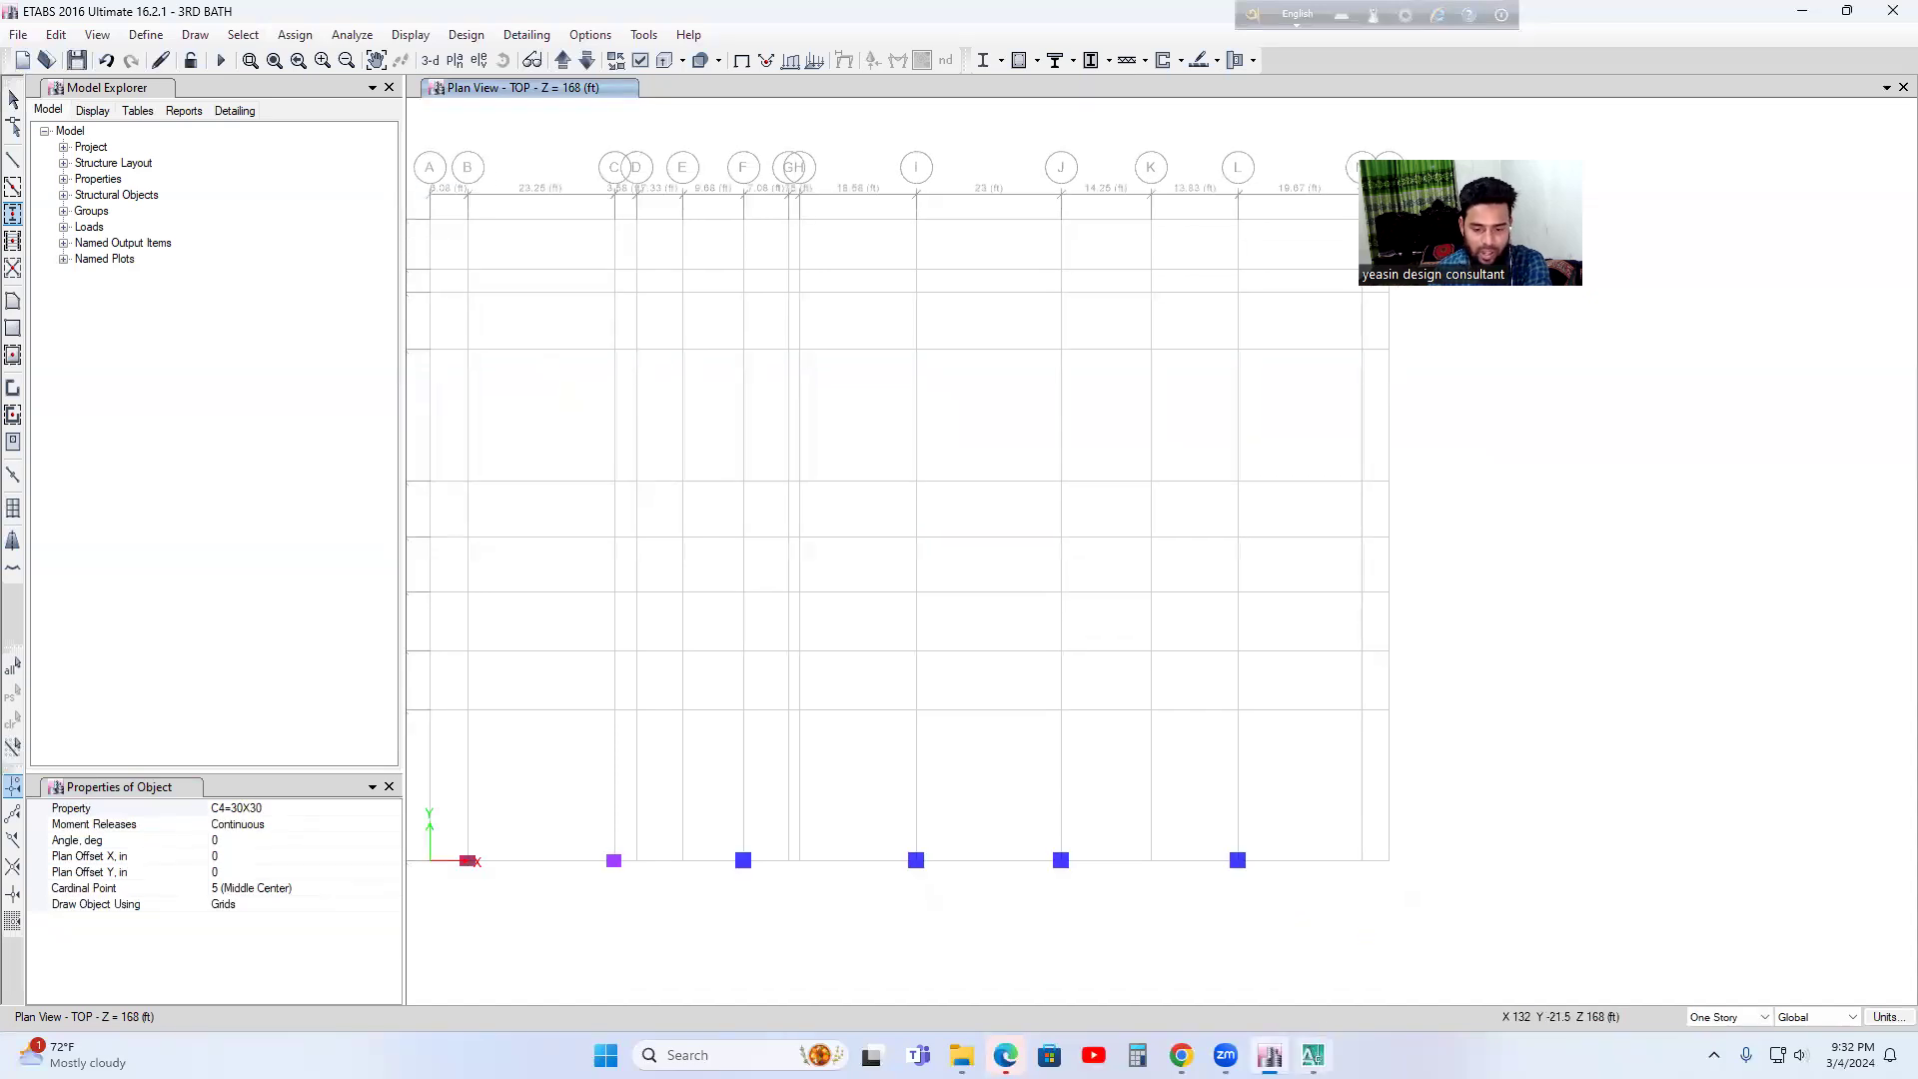
- Check the grid M column in AutoCAD, then place a C2=20X30 column rotated 90 degrees at grid point M-1 in ETABS
middle_drag(1385, 873, 1248, 879)
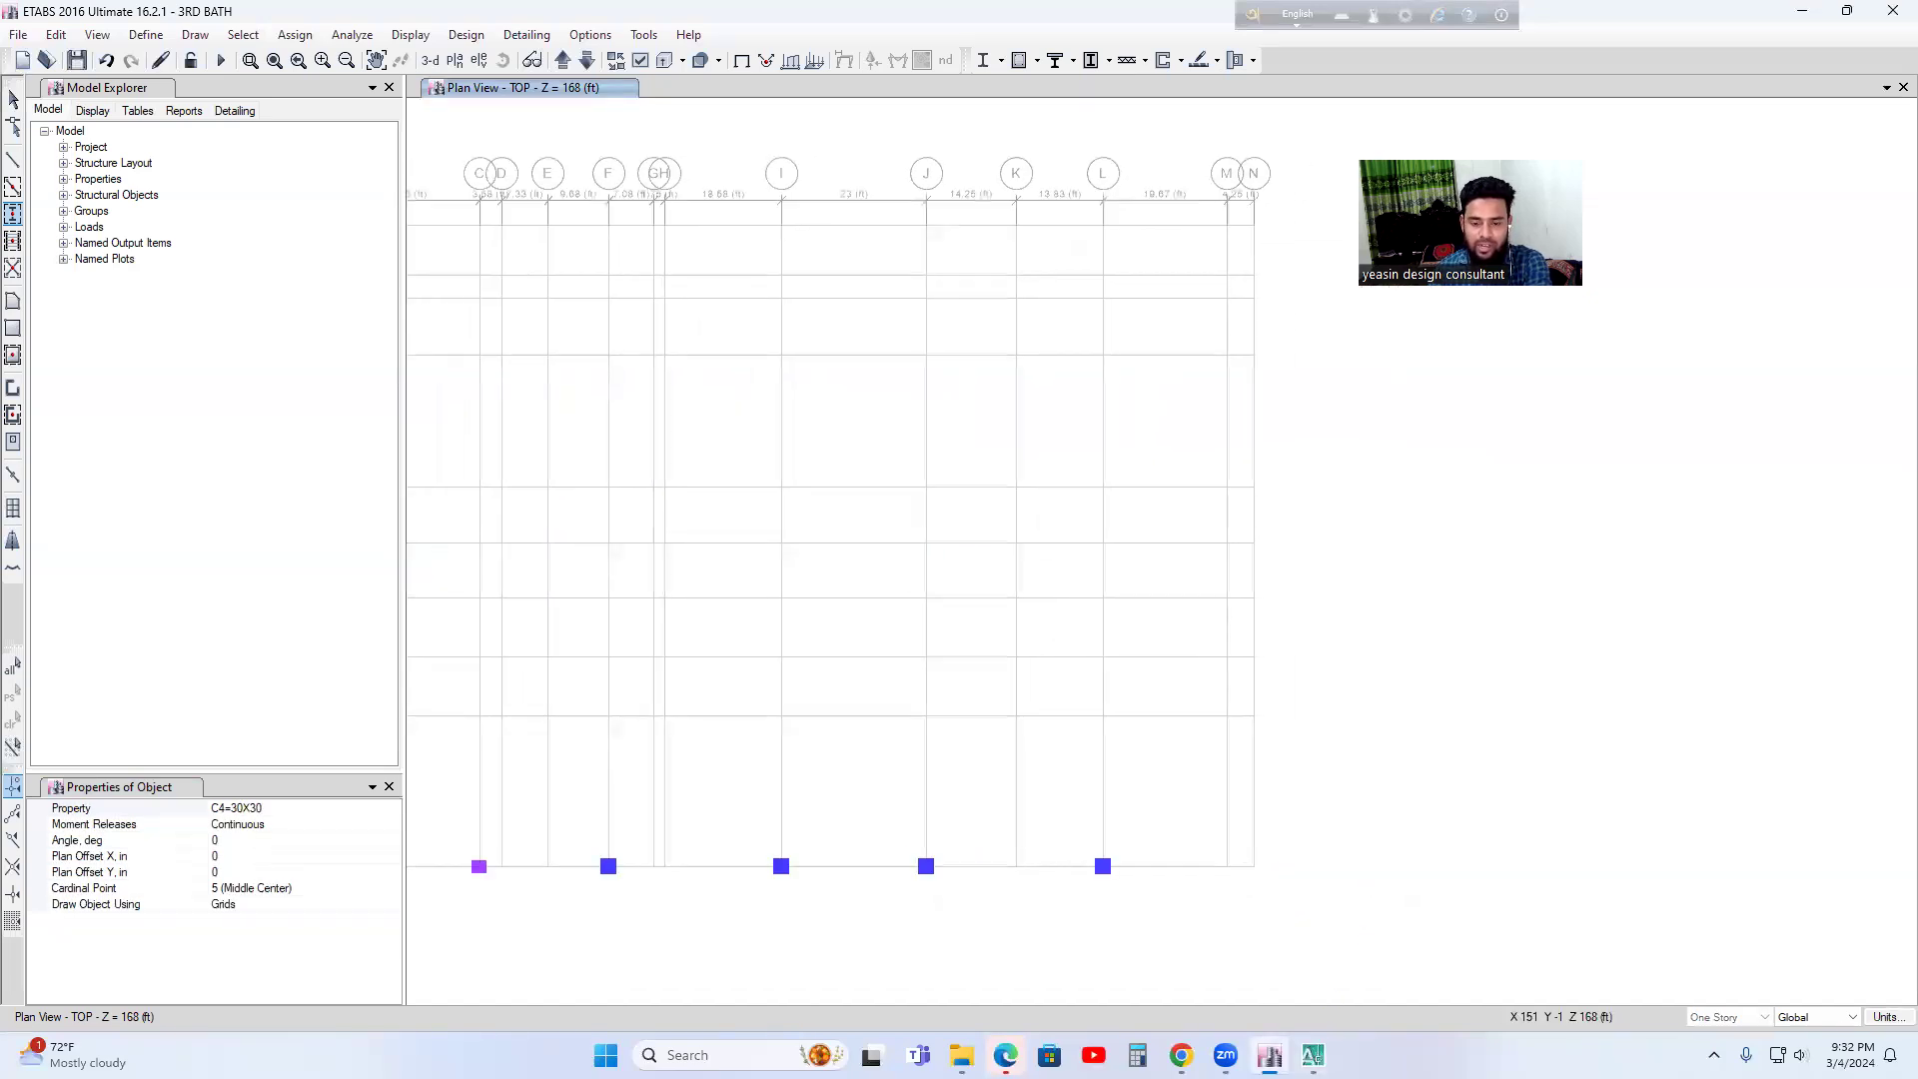
click(1314, 1055)
middle_drag(1423, 870, 1199, 901)
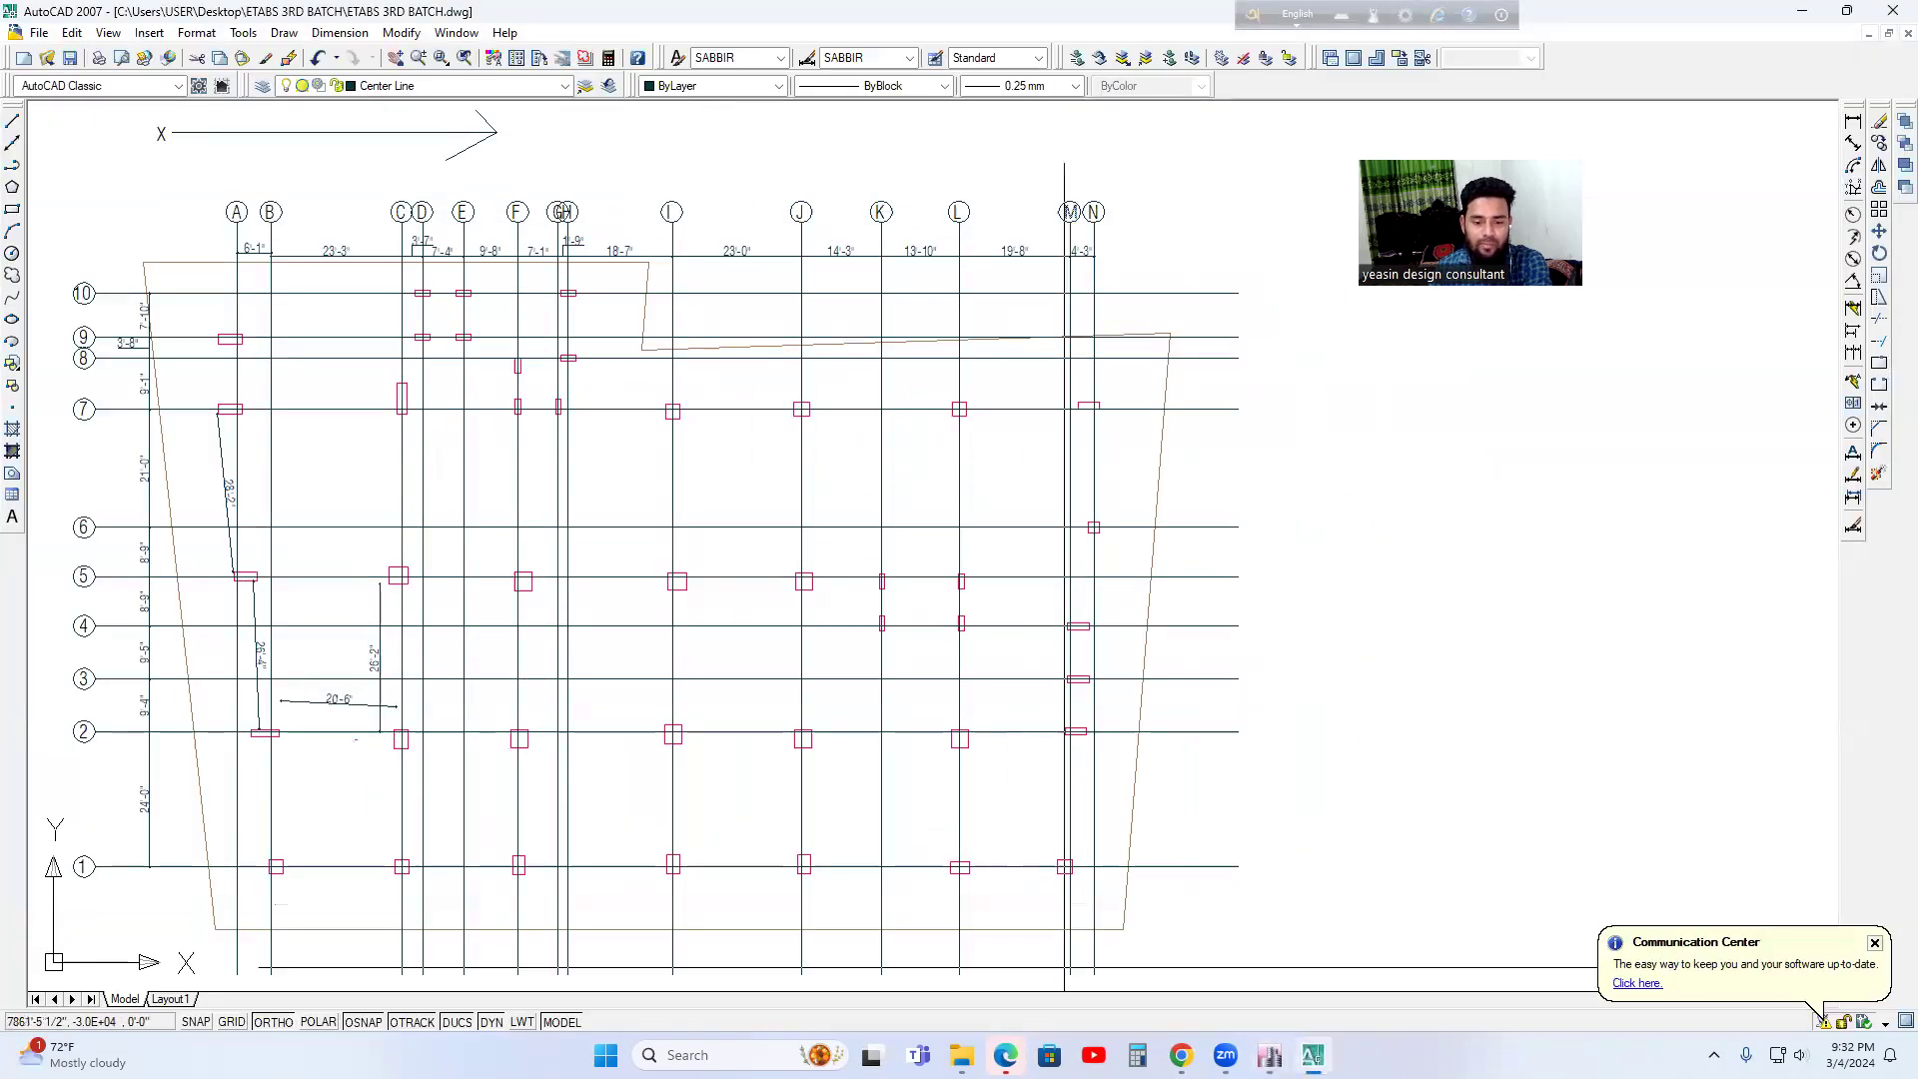
click(1270, 1055)
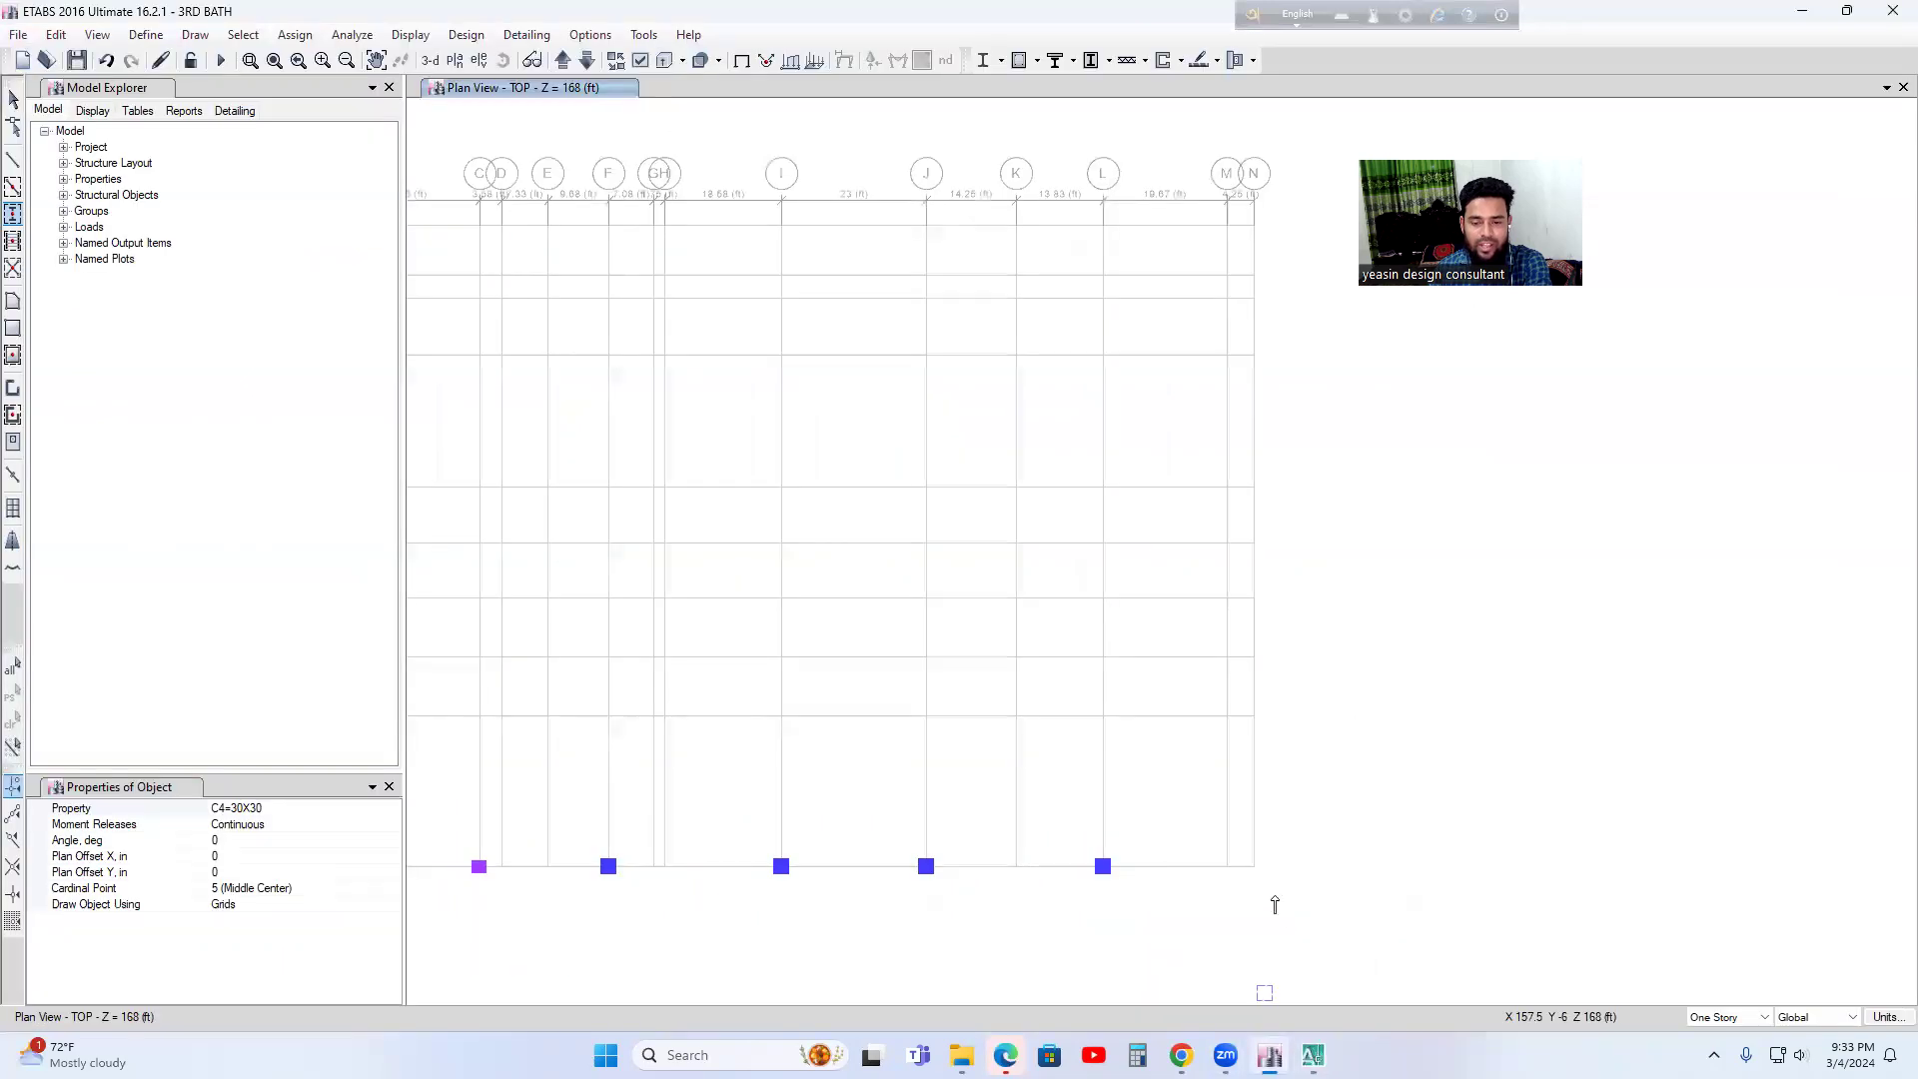
click(340, 824)
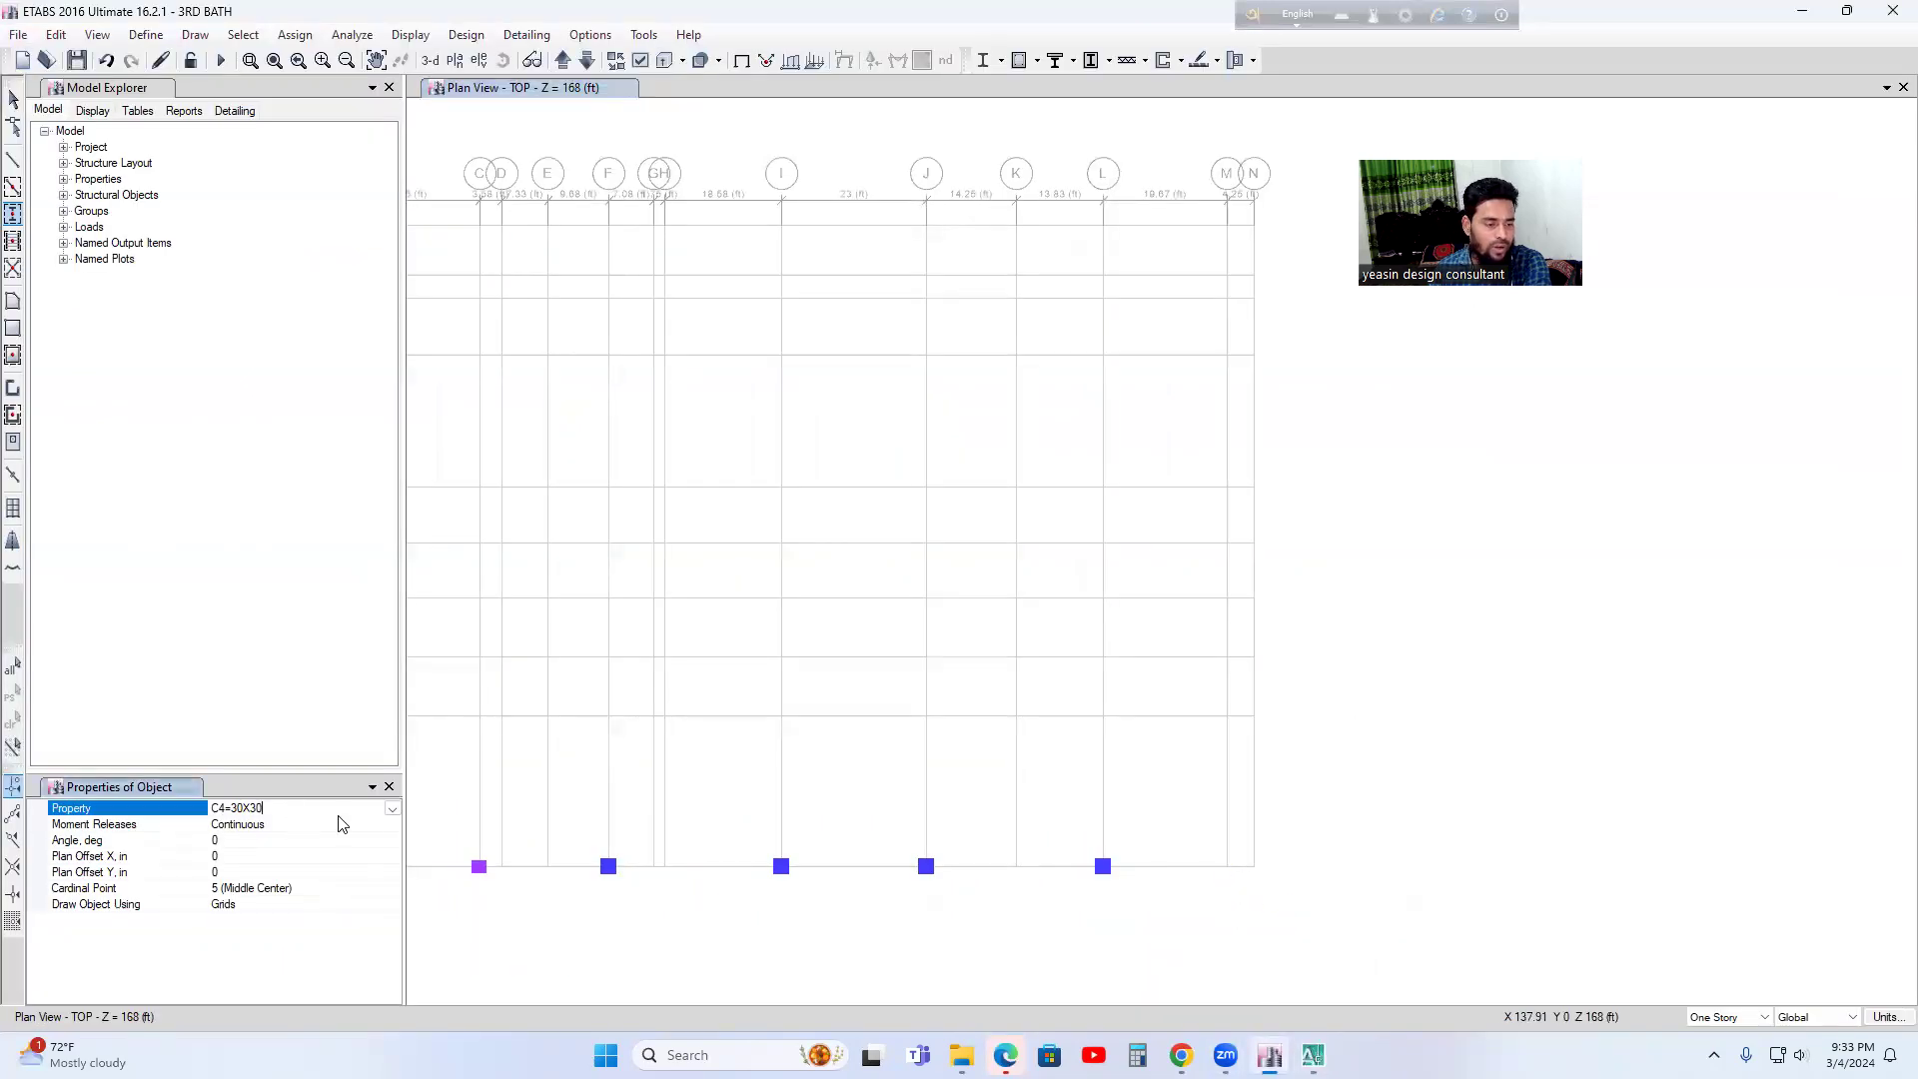
click(393, 810)
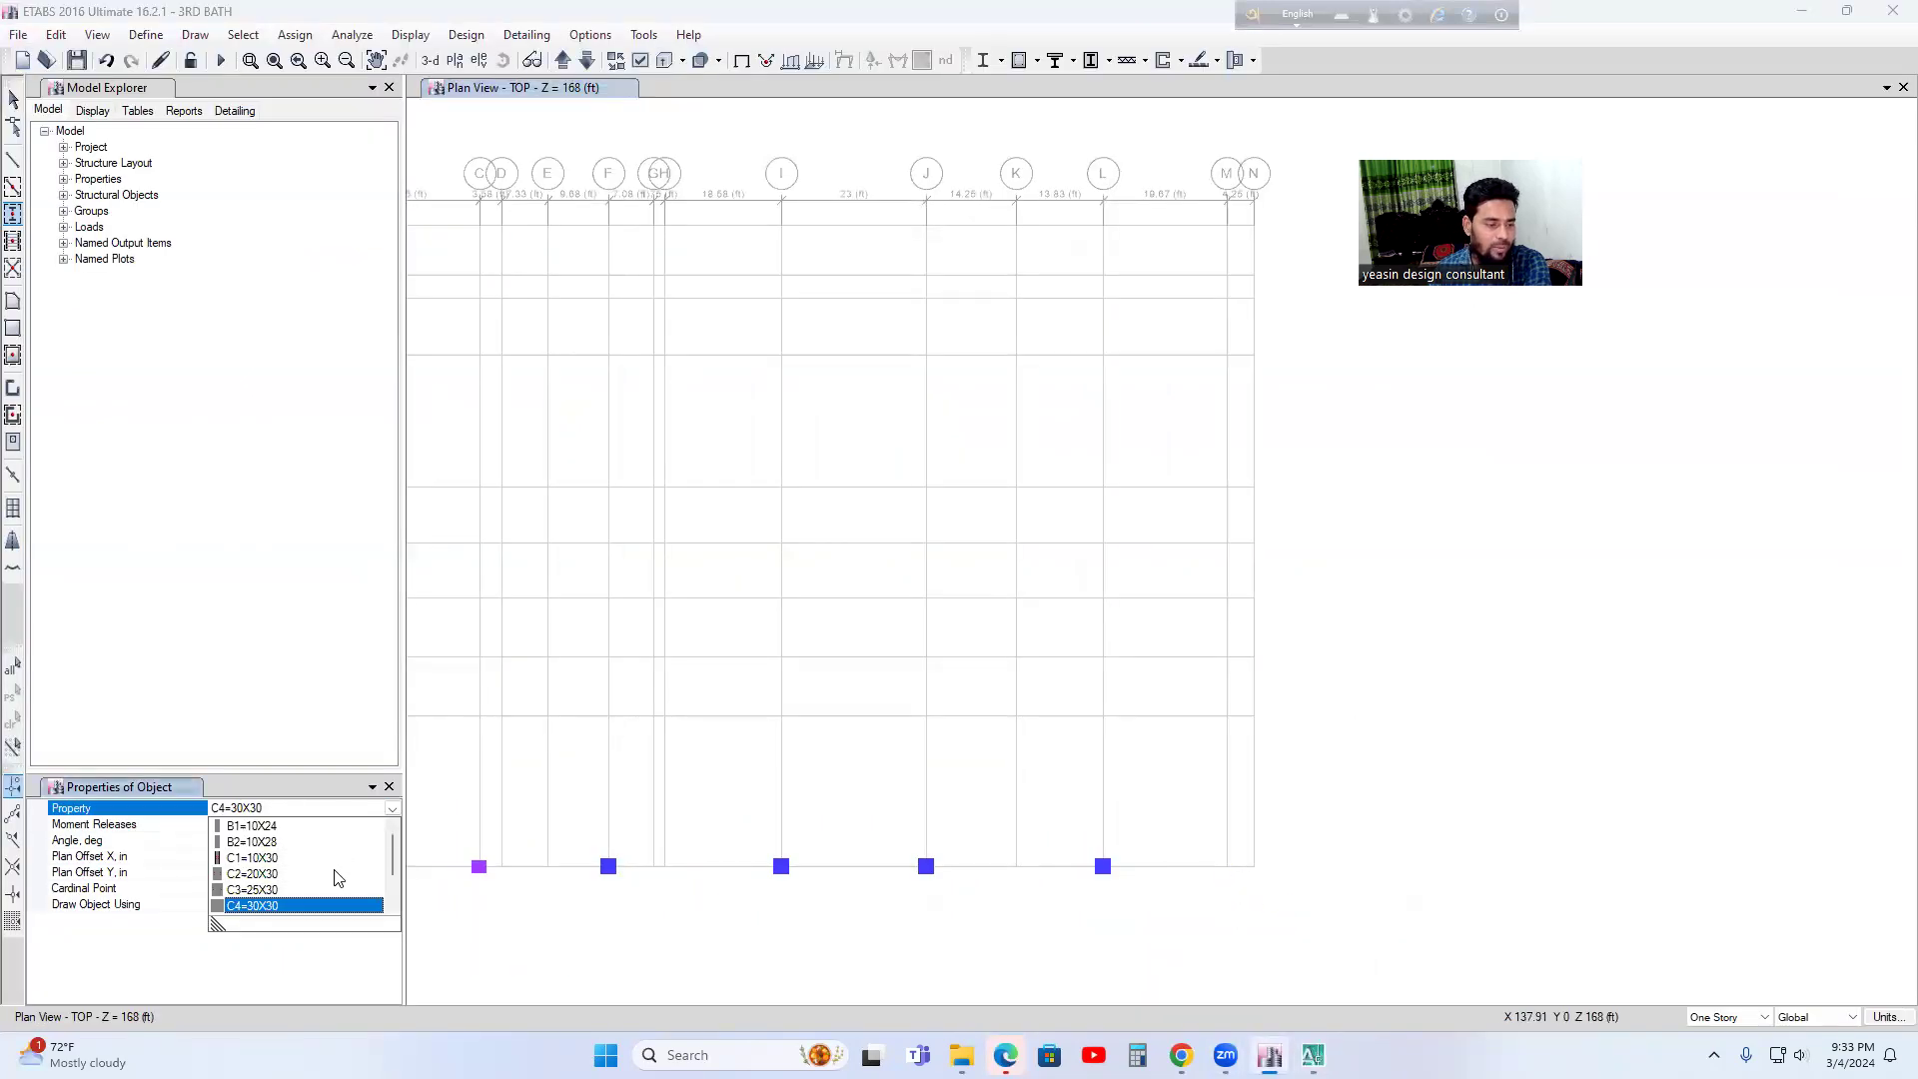
click(252, 875)
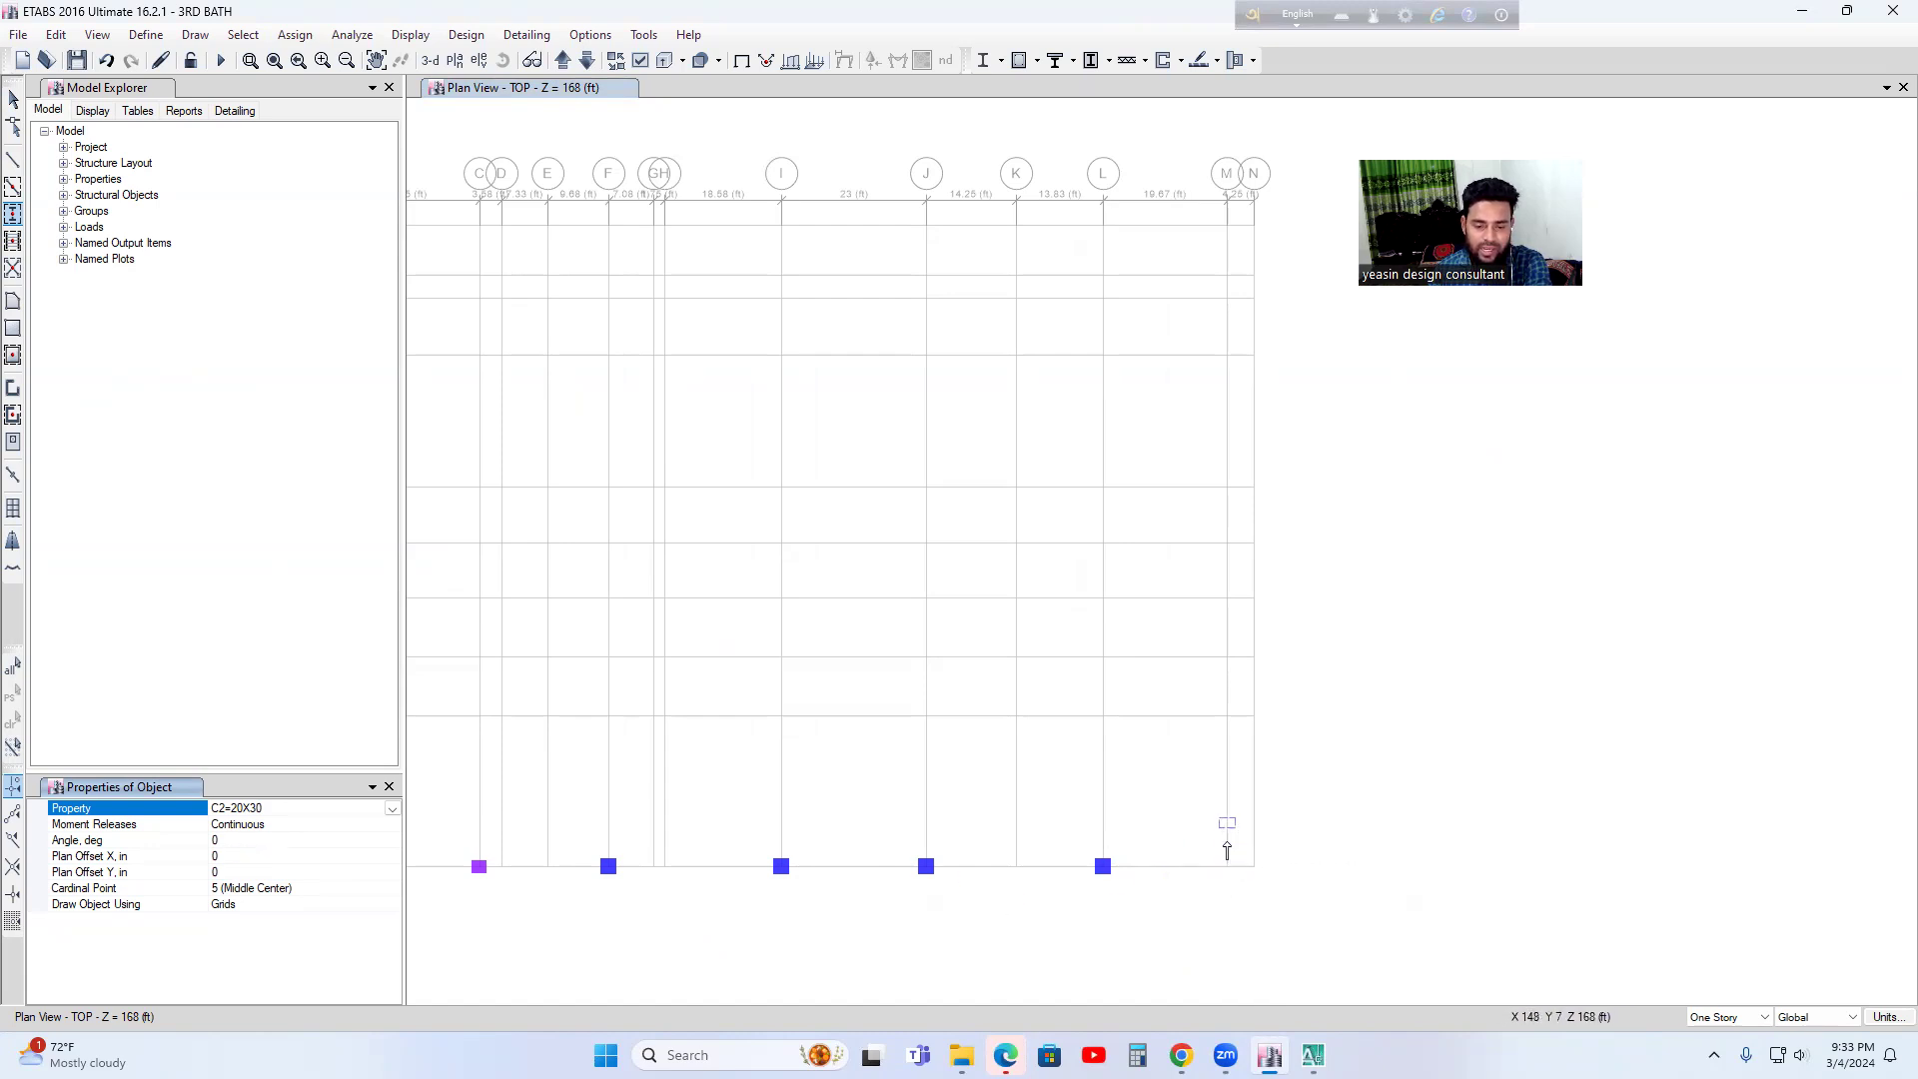
click(232, 841)
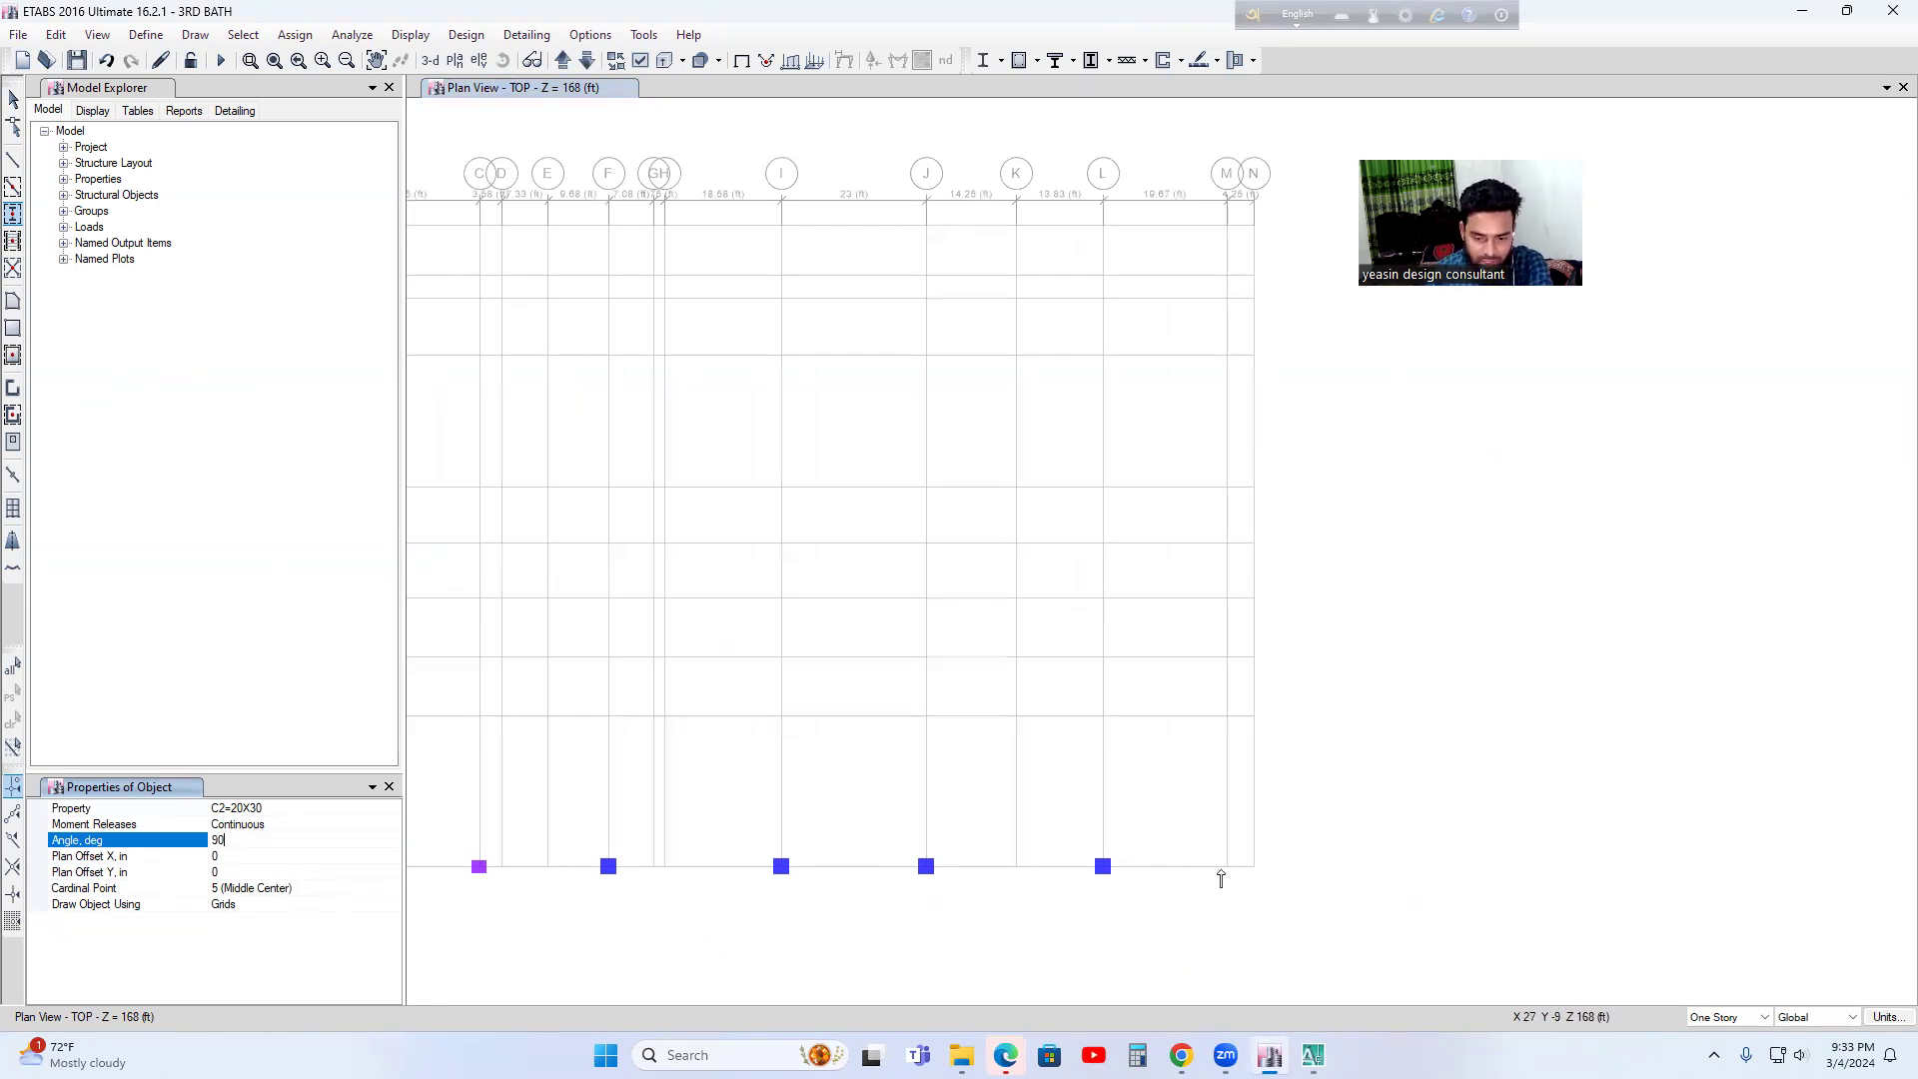
click(1228, 868)
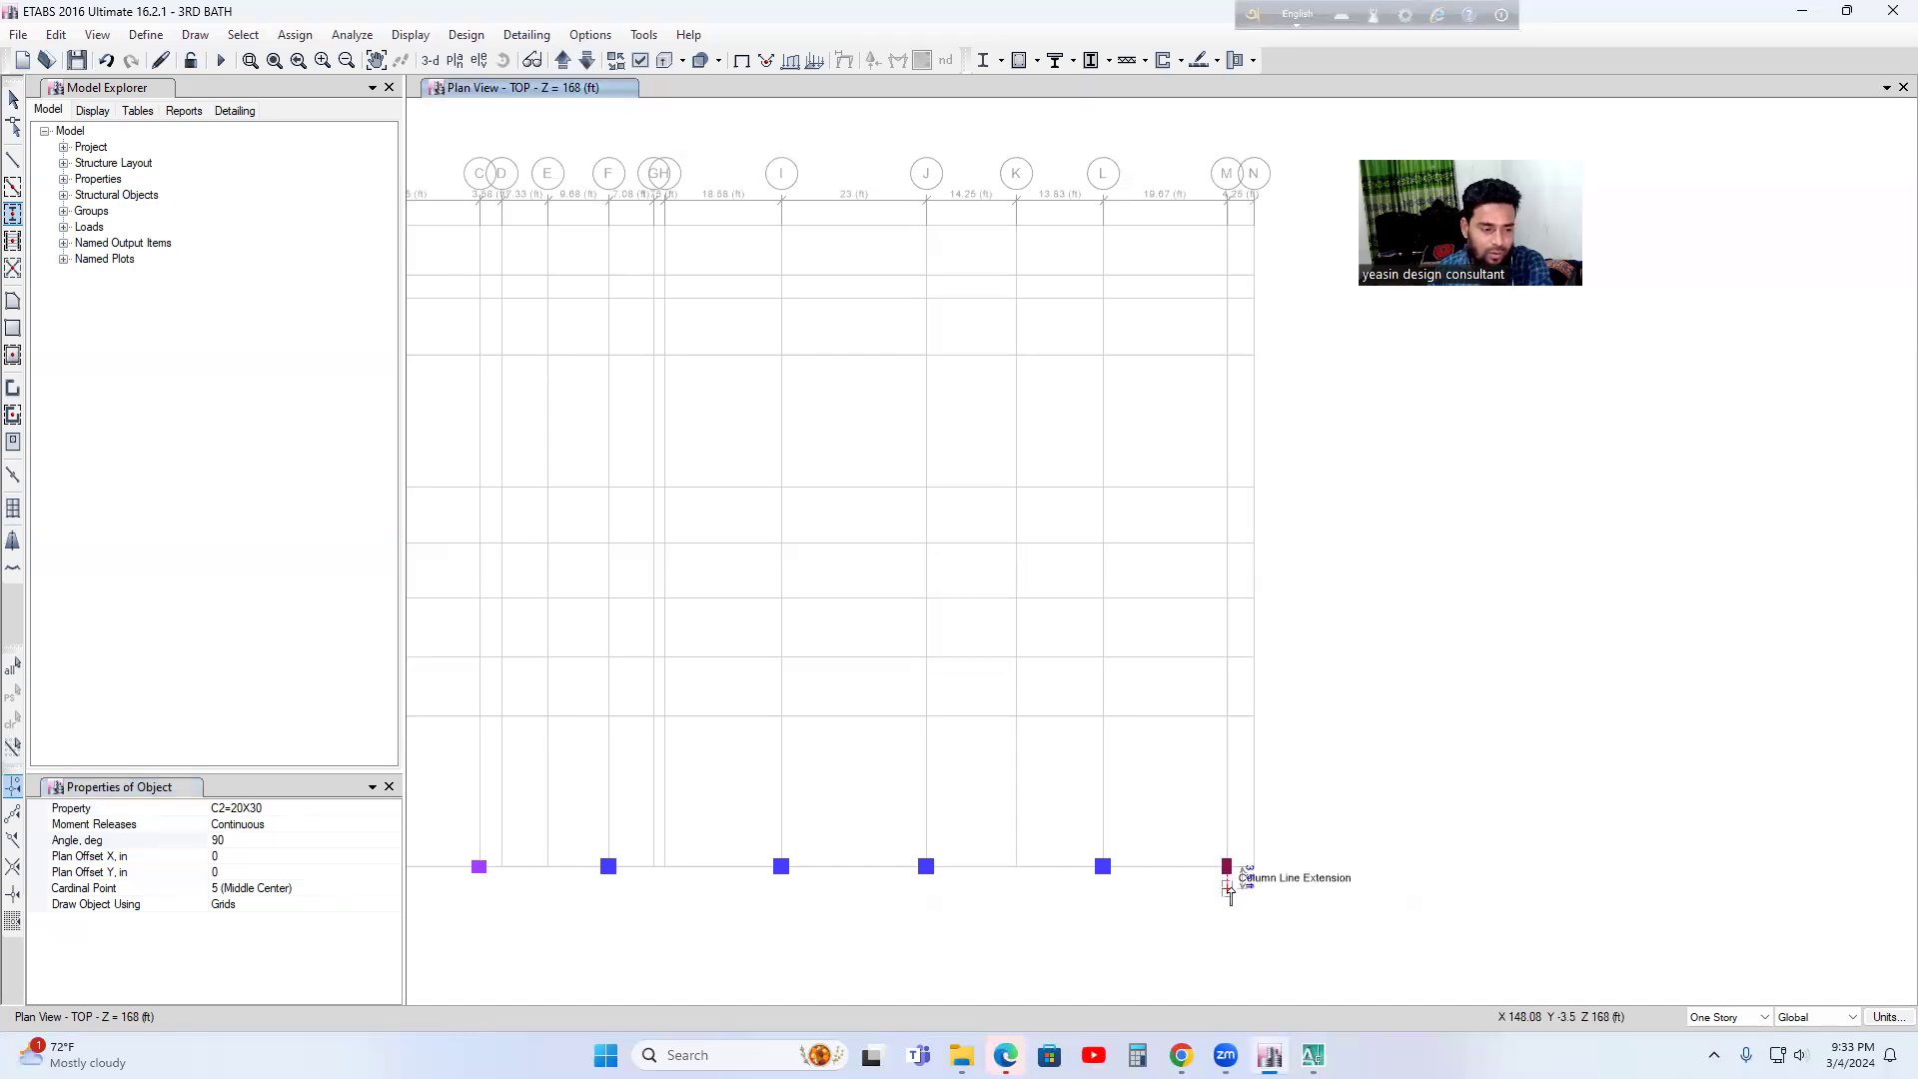
- Reset the column angle to 0 degrees and leave column drawing for object selection
click(242, 844)
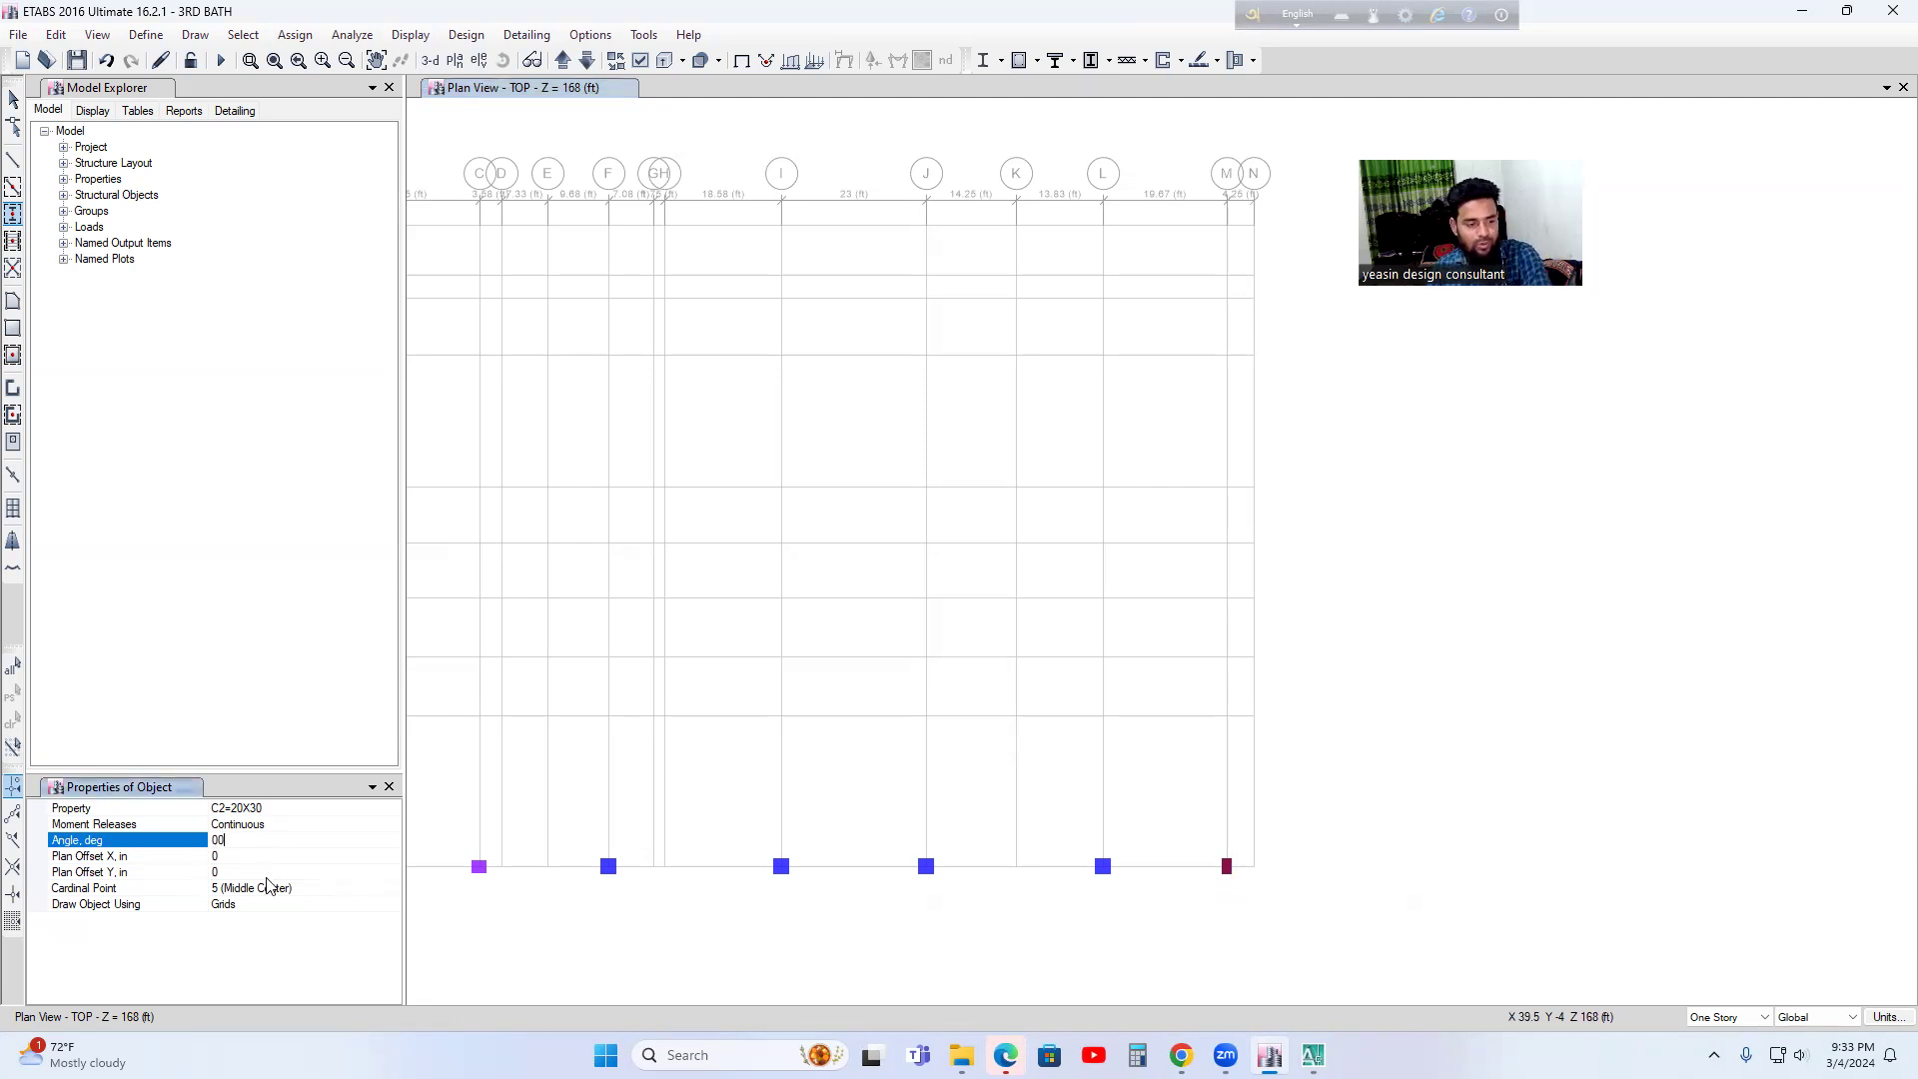
key(Tab)
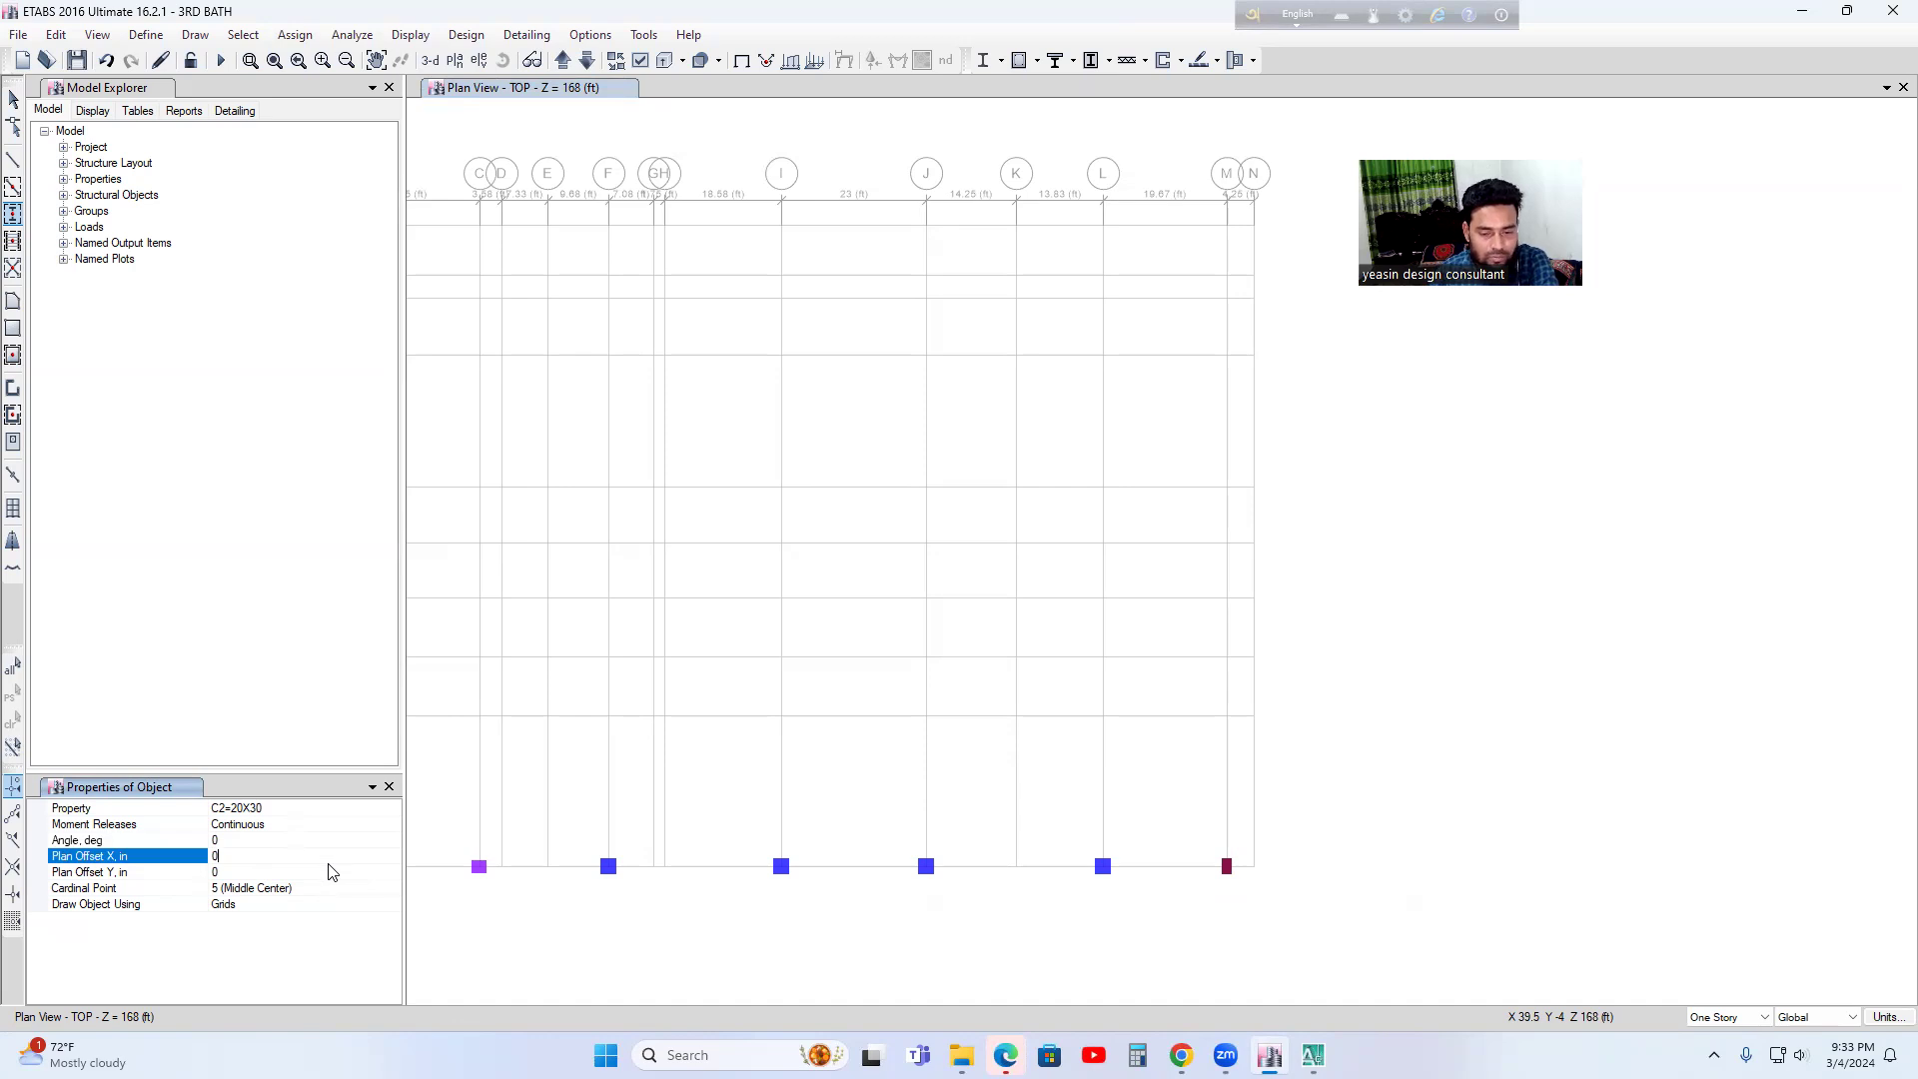
key(Escape)
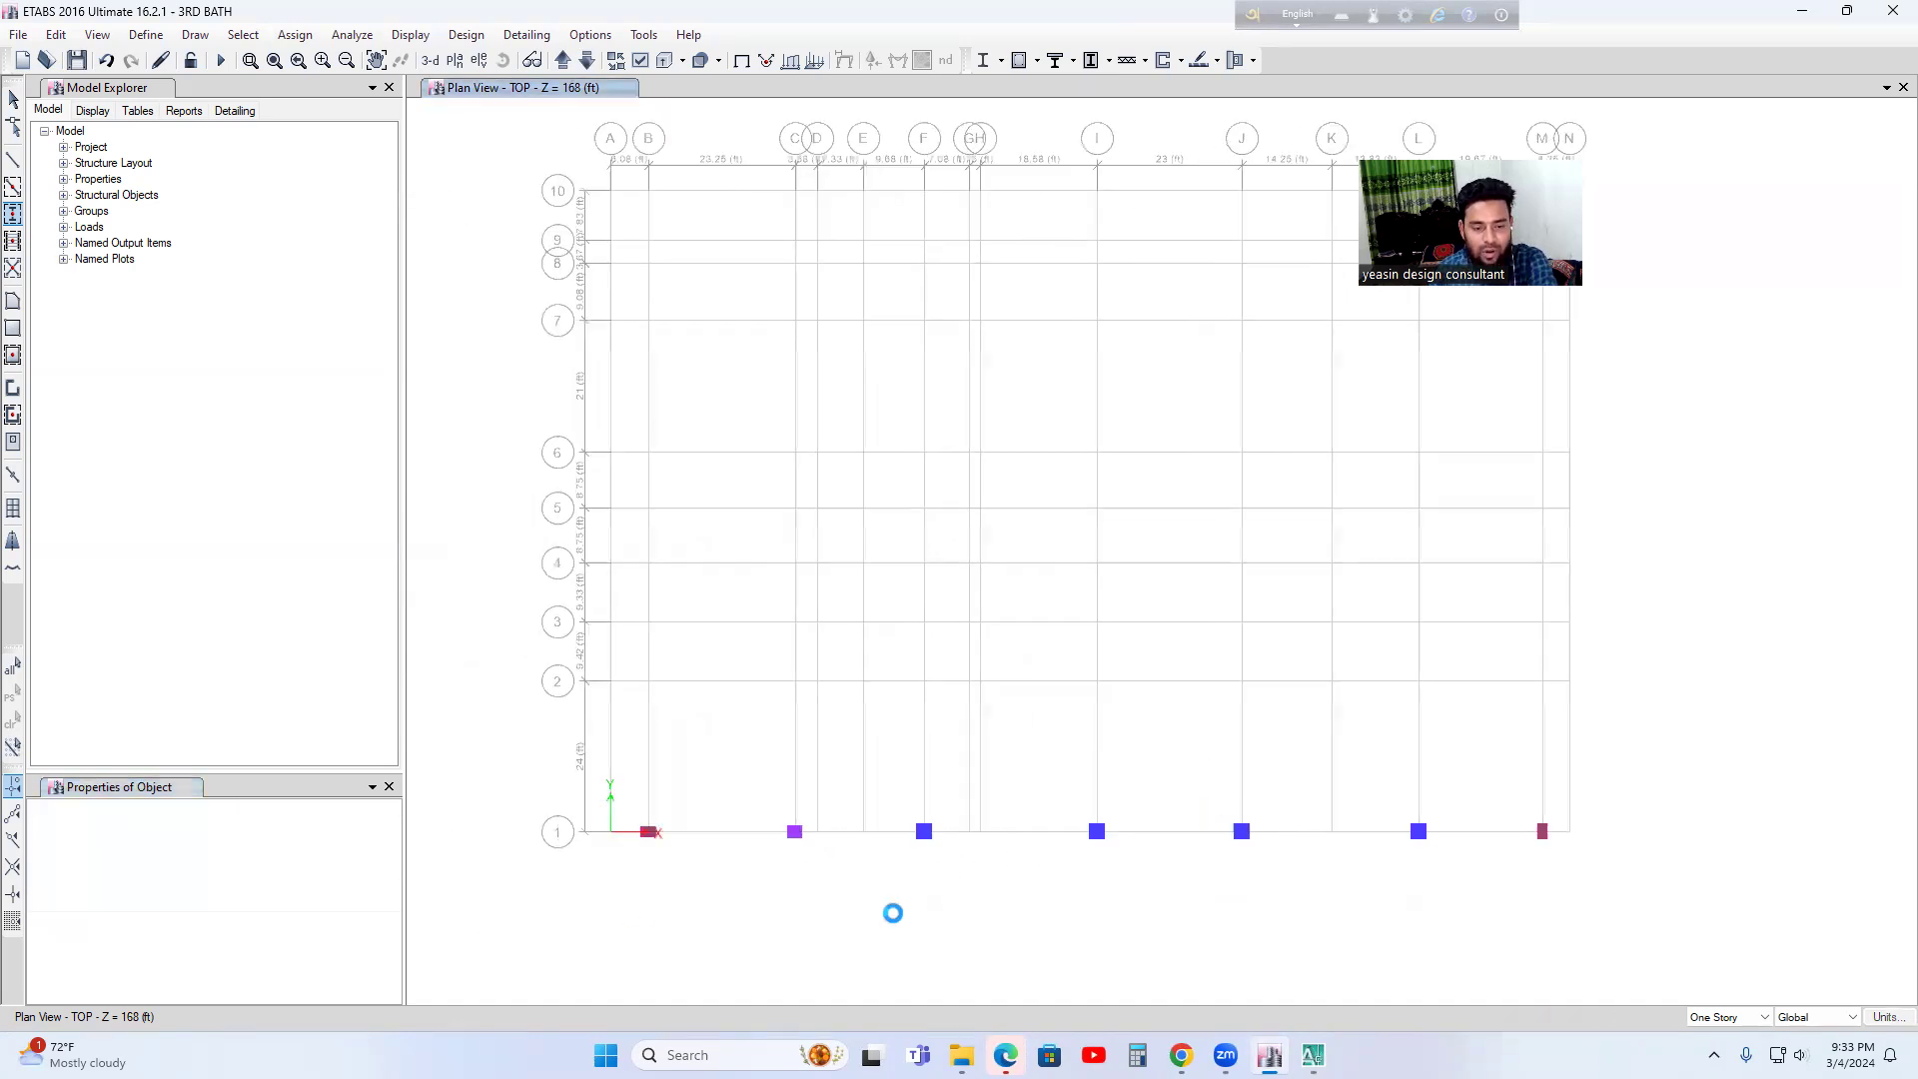
click(13, 99)
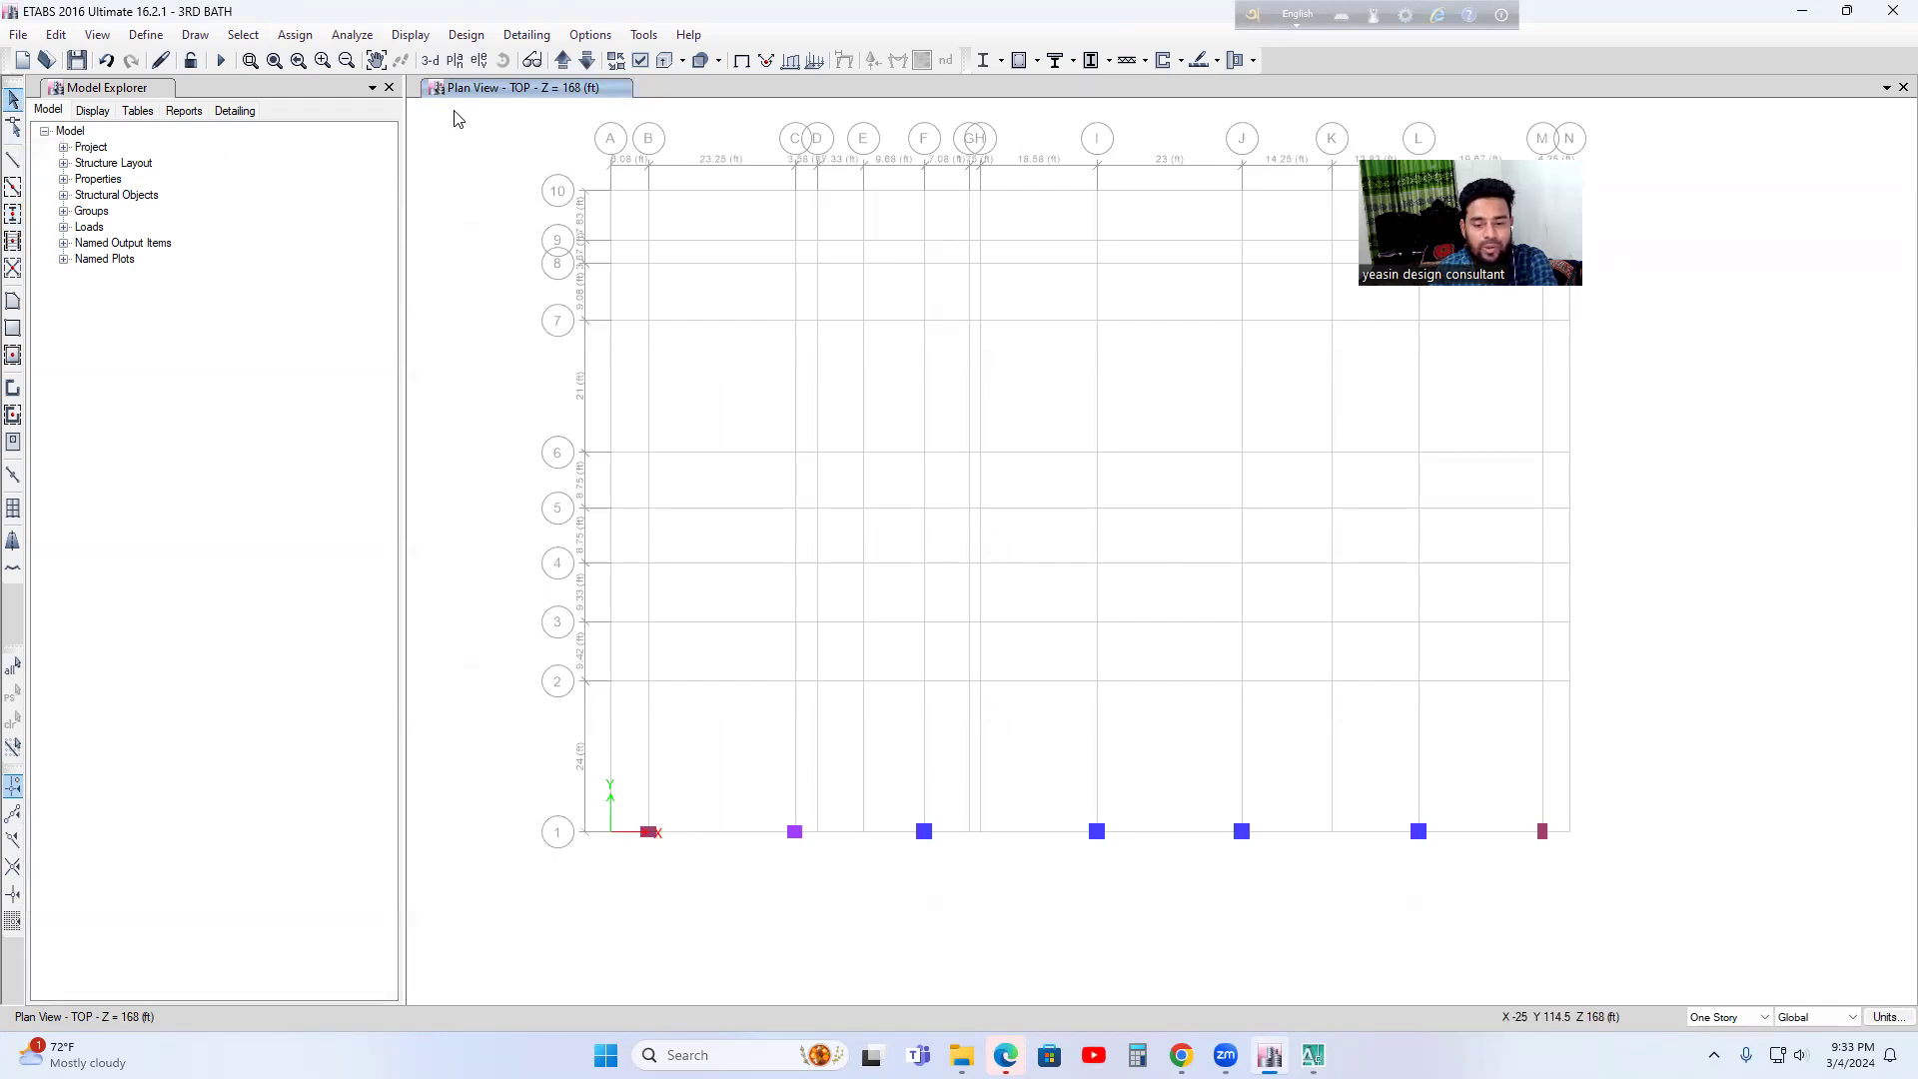
- Inspect the placed columns in the 3-D view from different angles, then return to the TOP story plan view
click(429, 61)
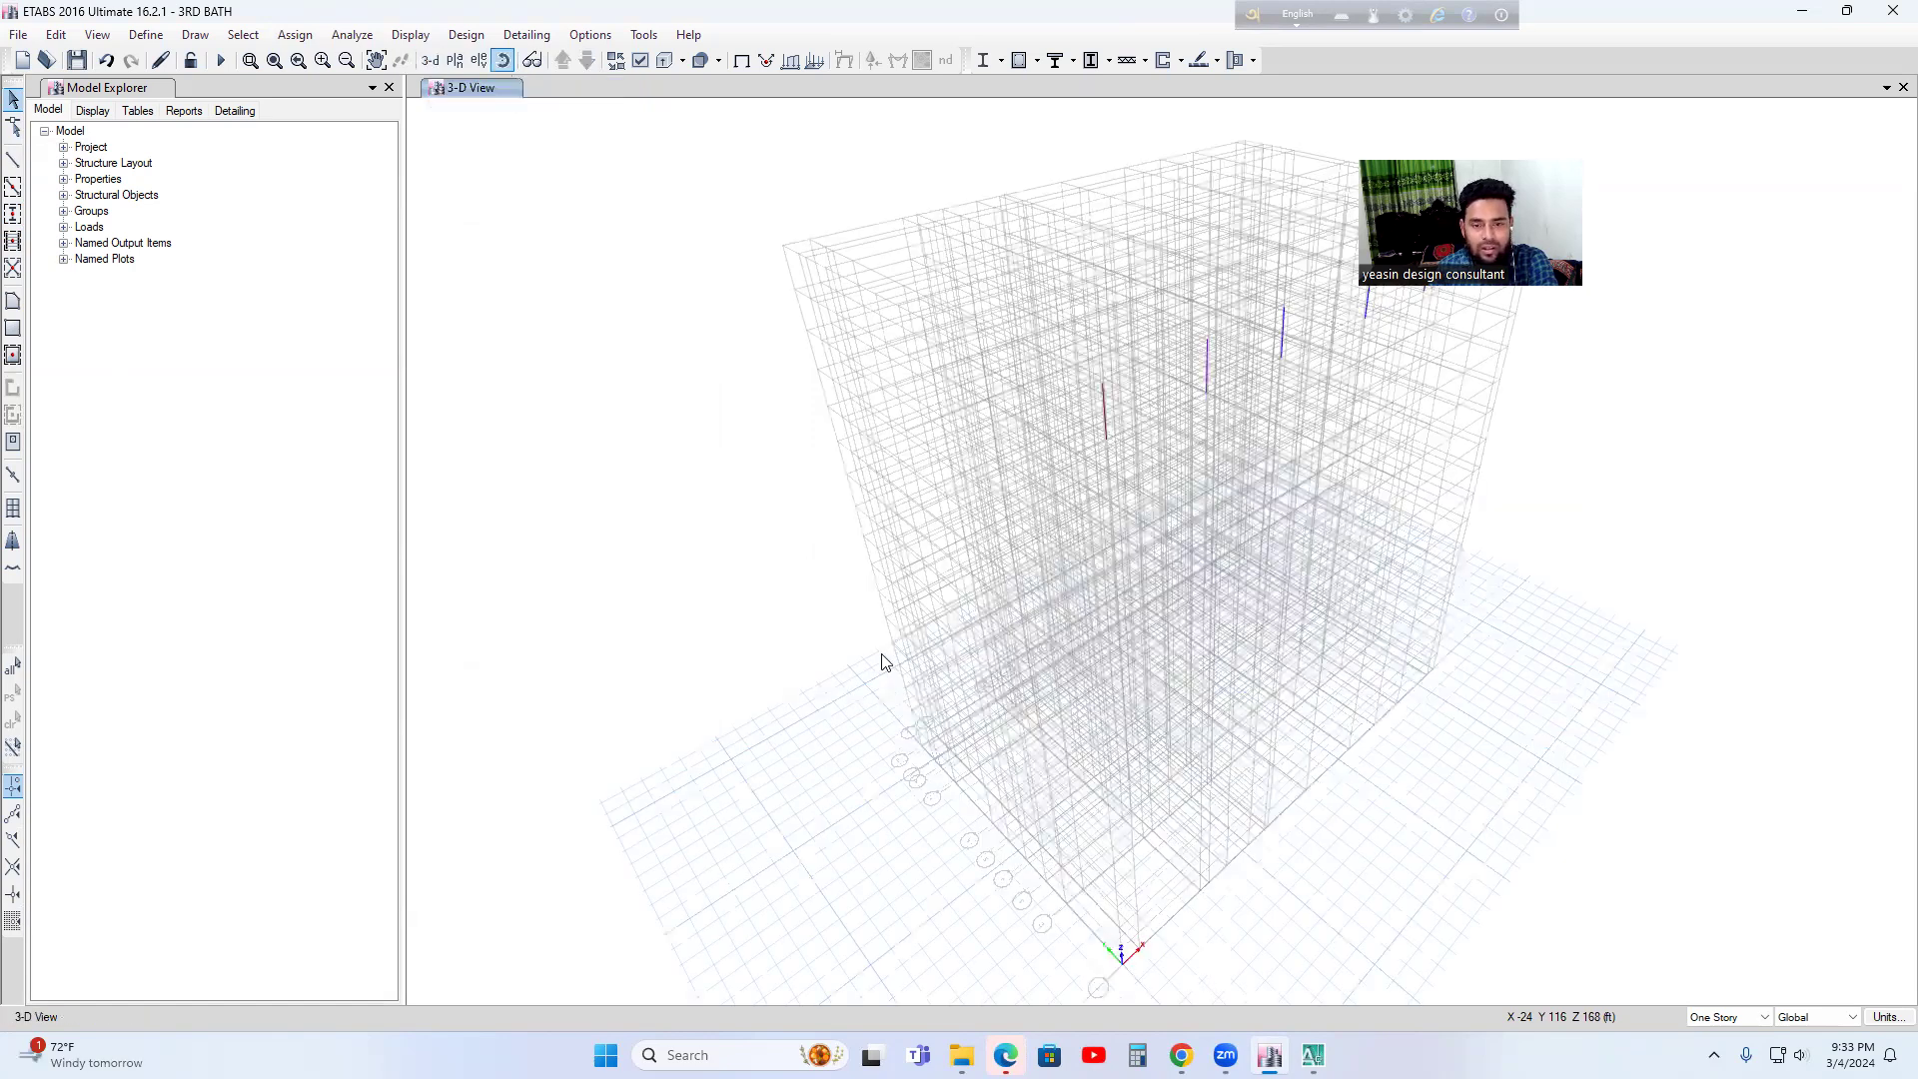
drag(893, 687, 675, 601)
mouse_move(941, 661)
mouse_down()
mouse_move(1031, 681)
mouse_move(949, 674)
mouse_up()
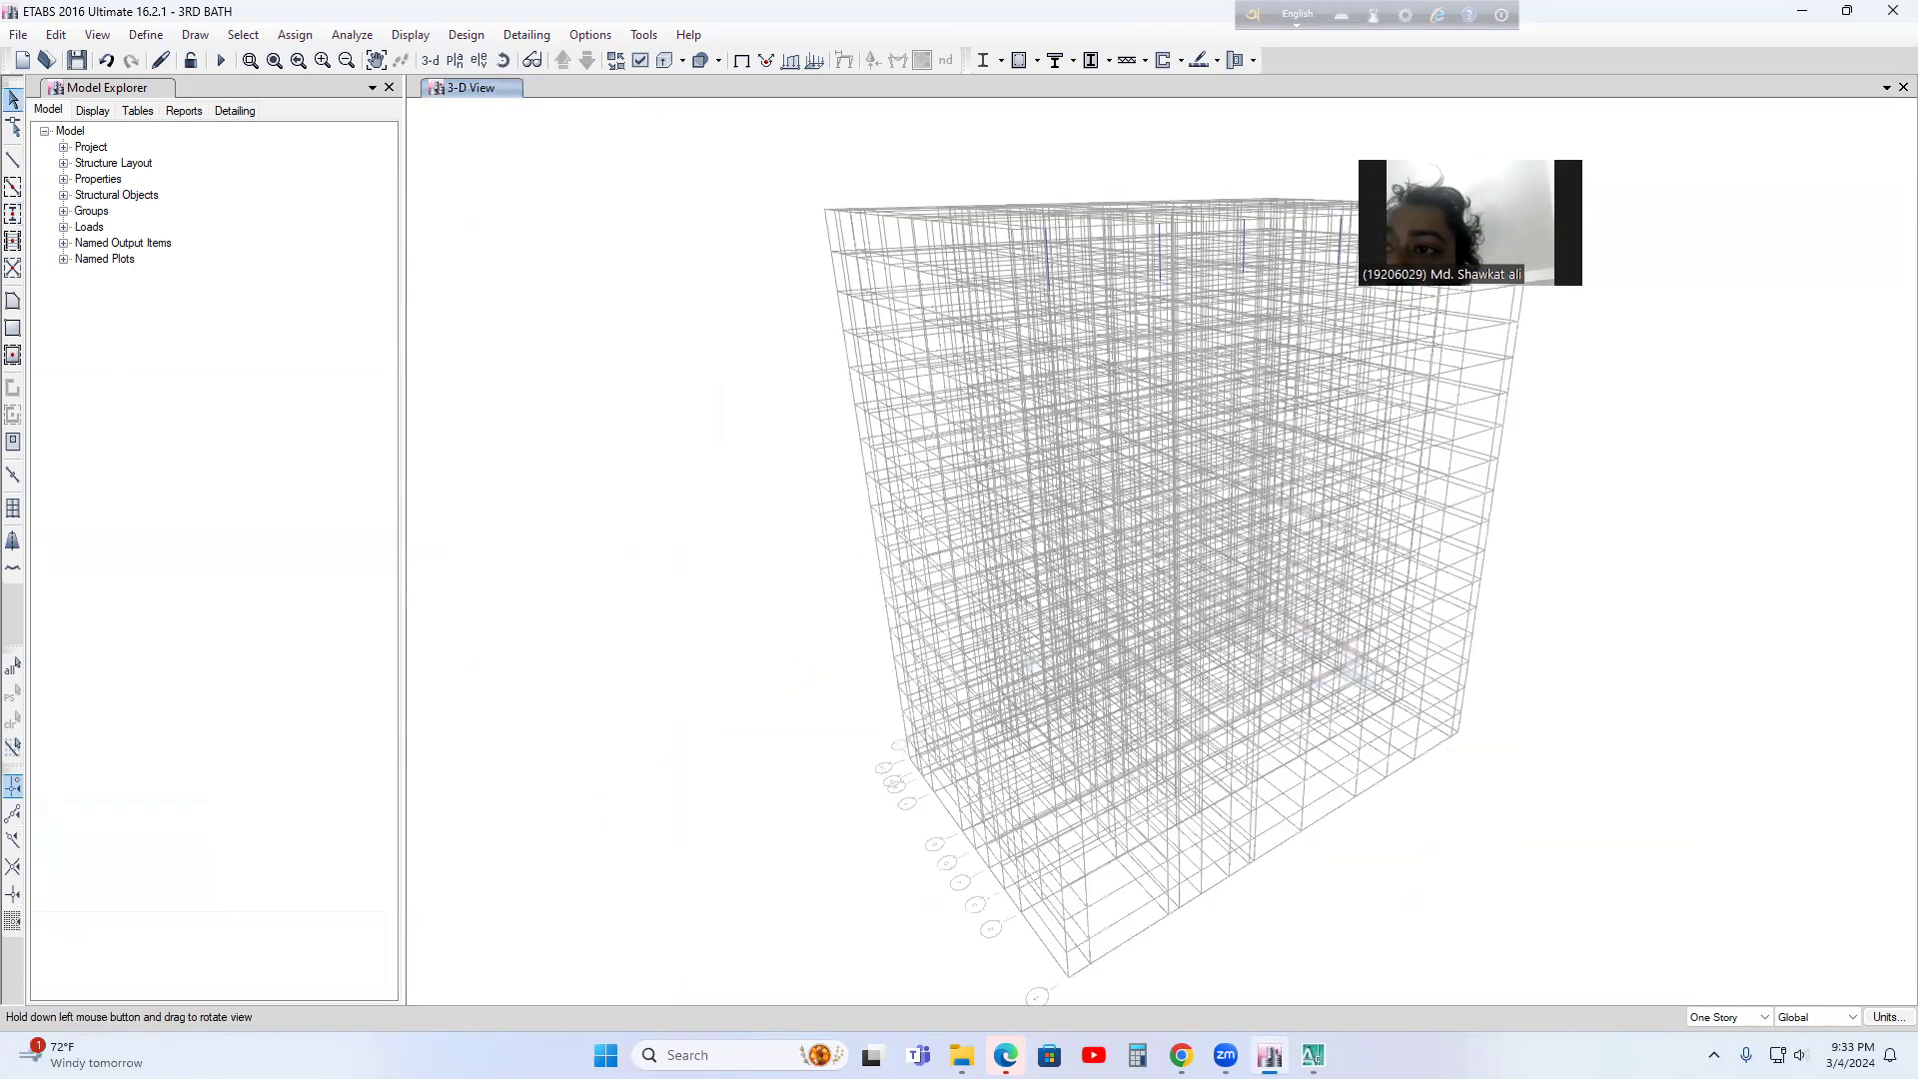
click(456, 60)
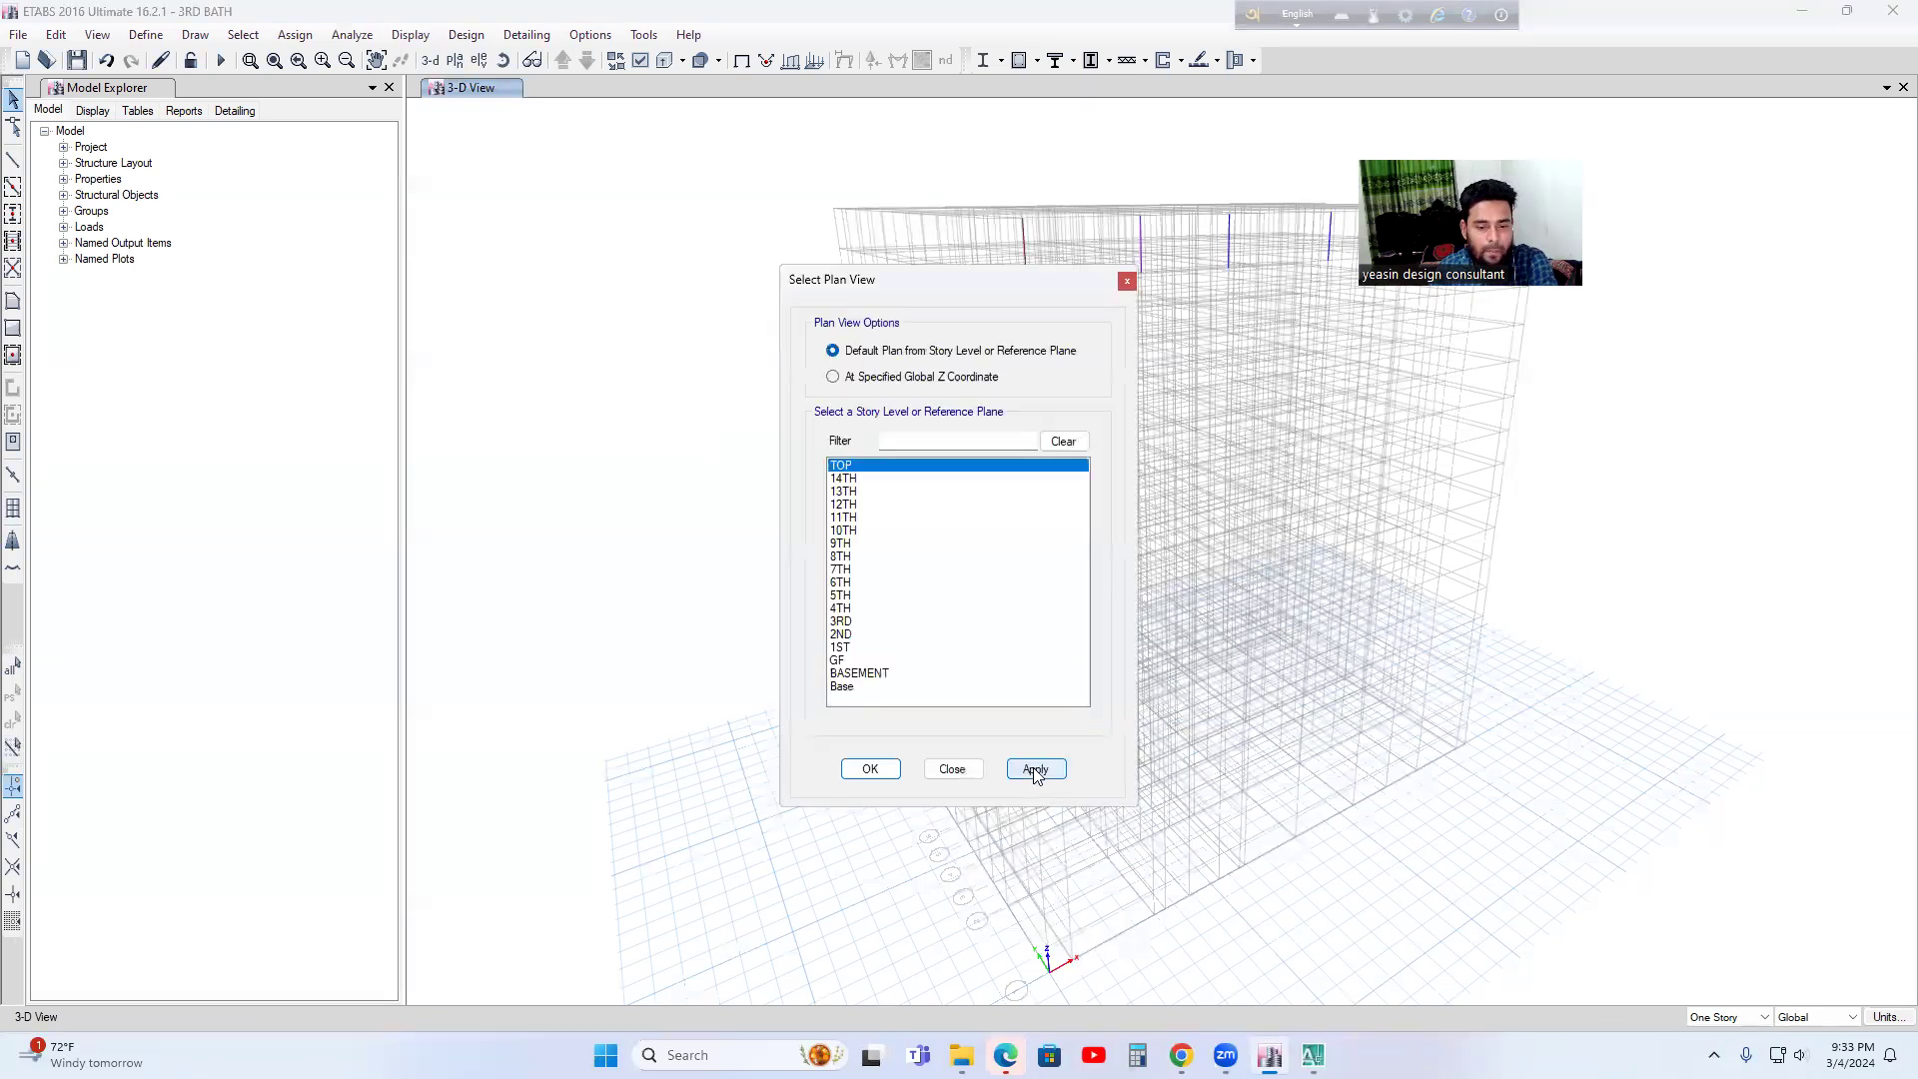
click(1027, 767)
click(869, 770)
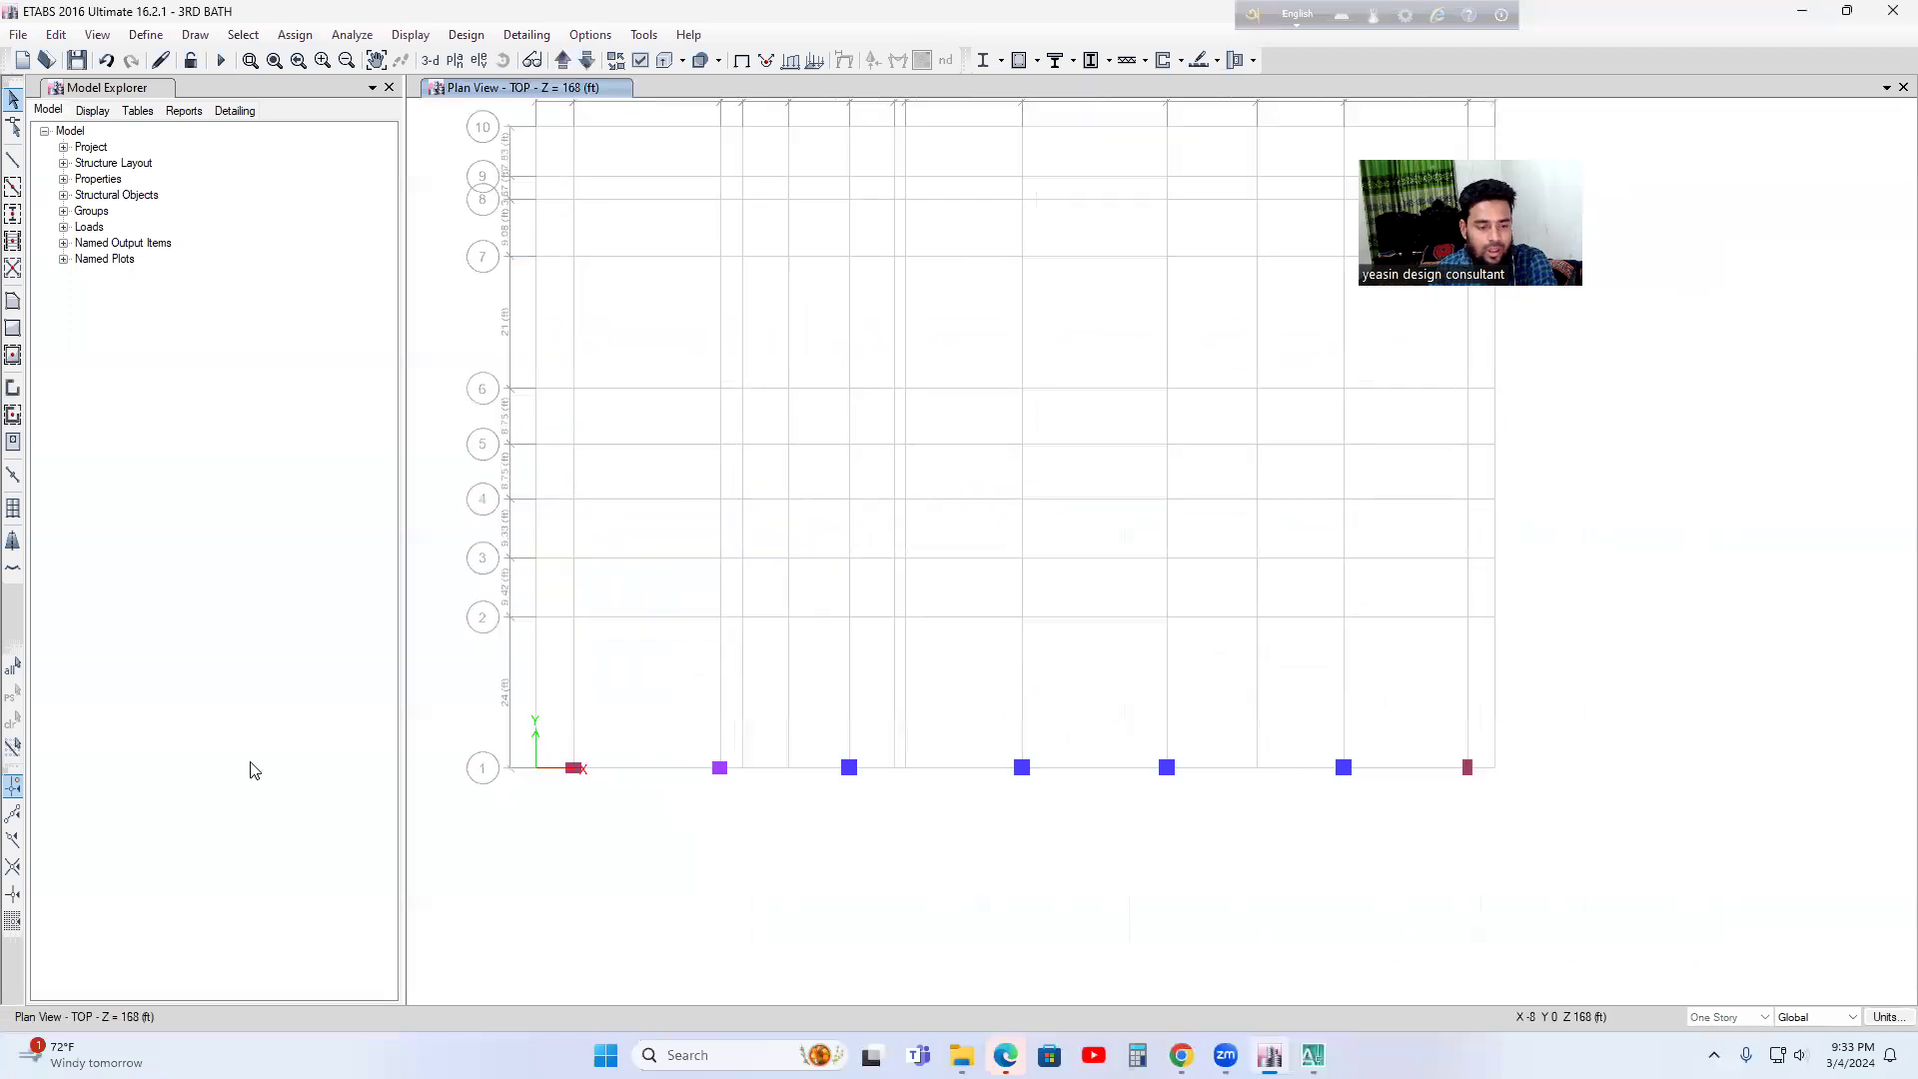
- Select all the columns along grid line 1 in the TOP plan and delete them
drag(552, 734, 1550, 830)
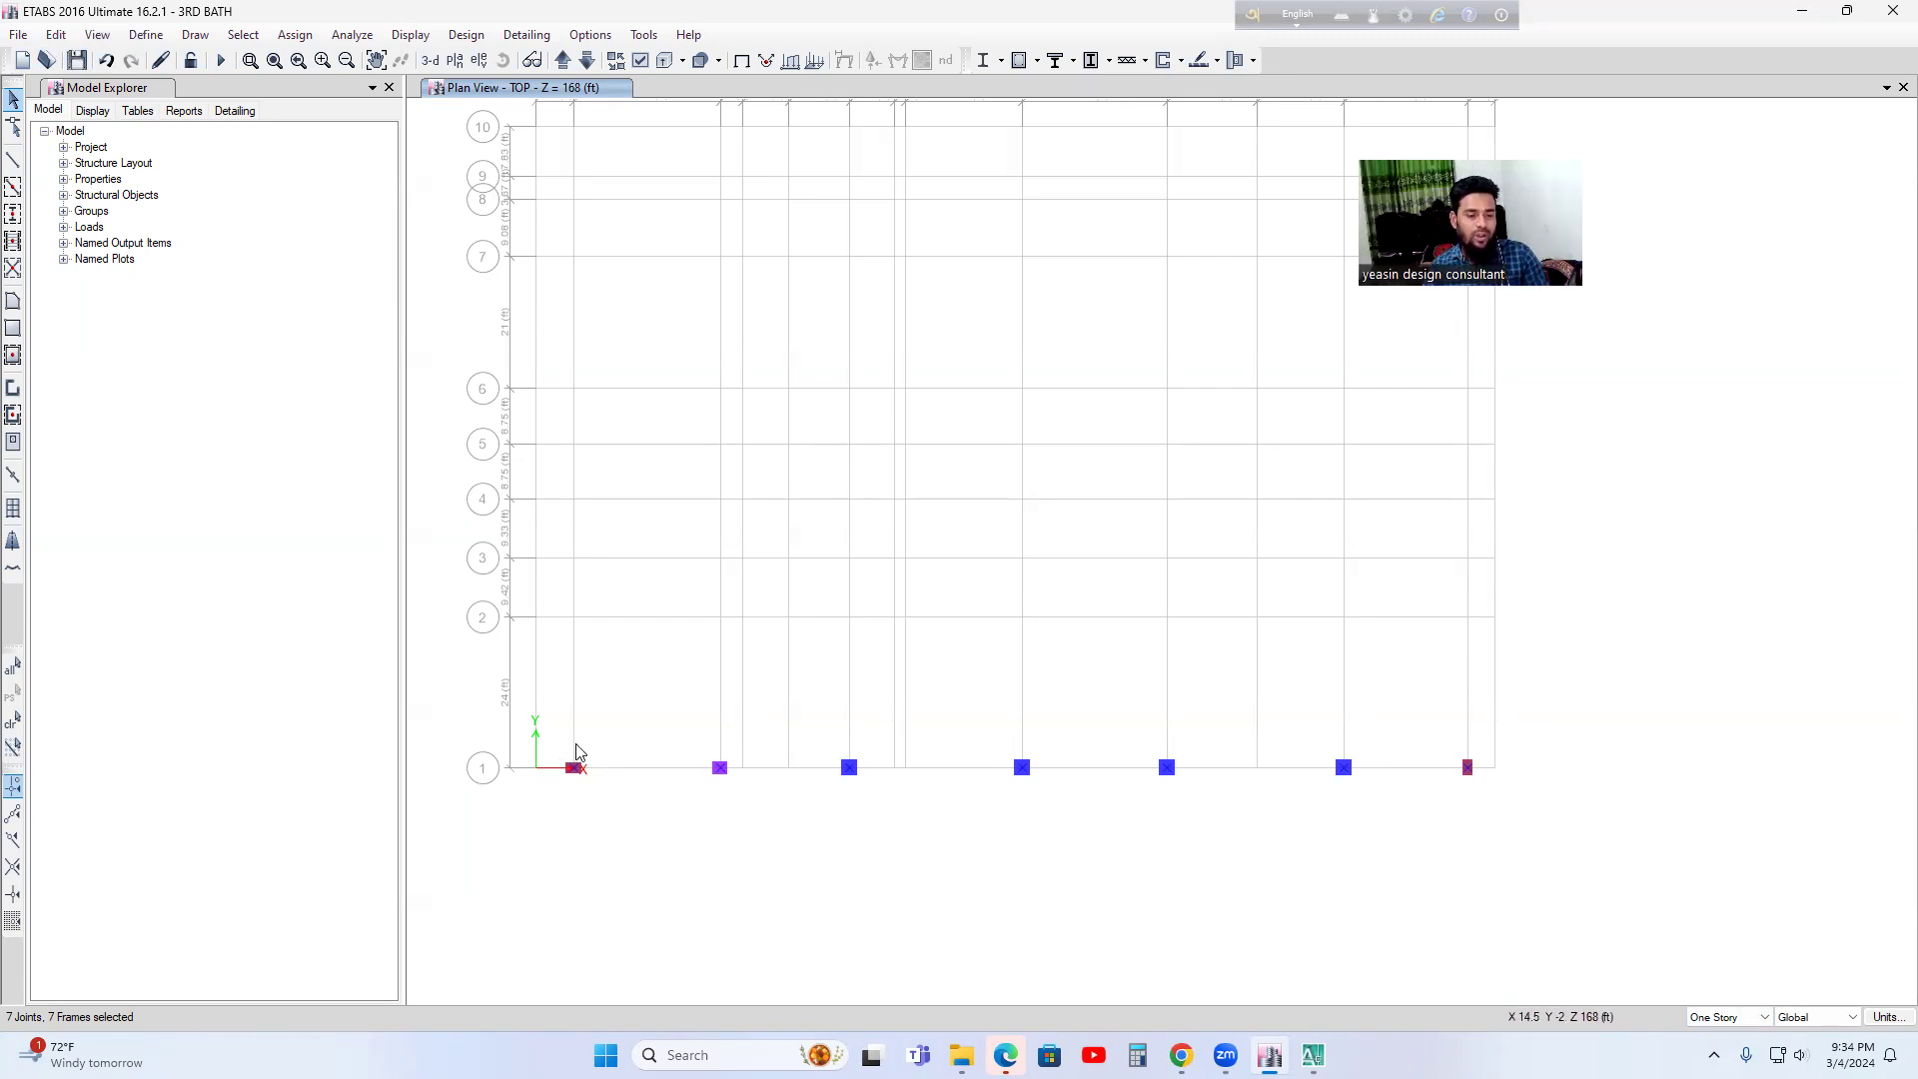
drag(543, 730, 1514, 833)
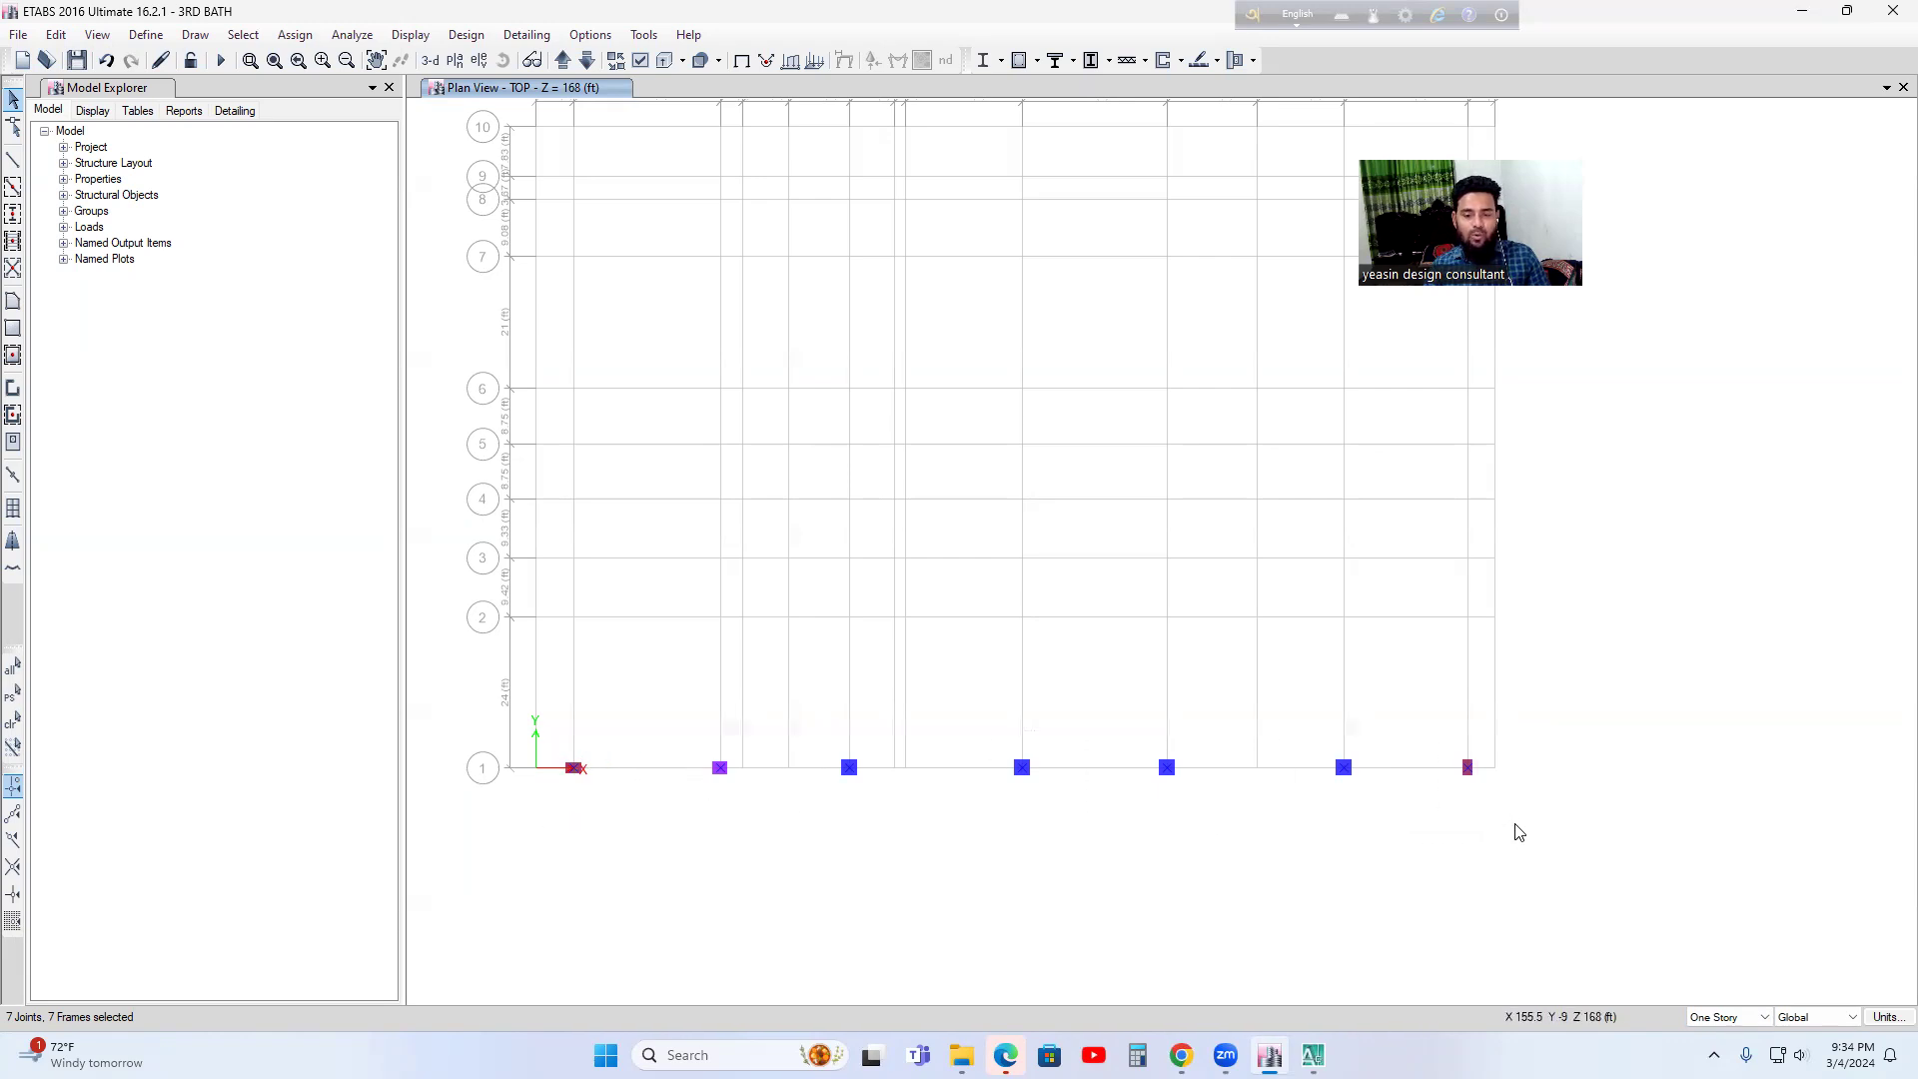
click(54, 34)
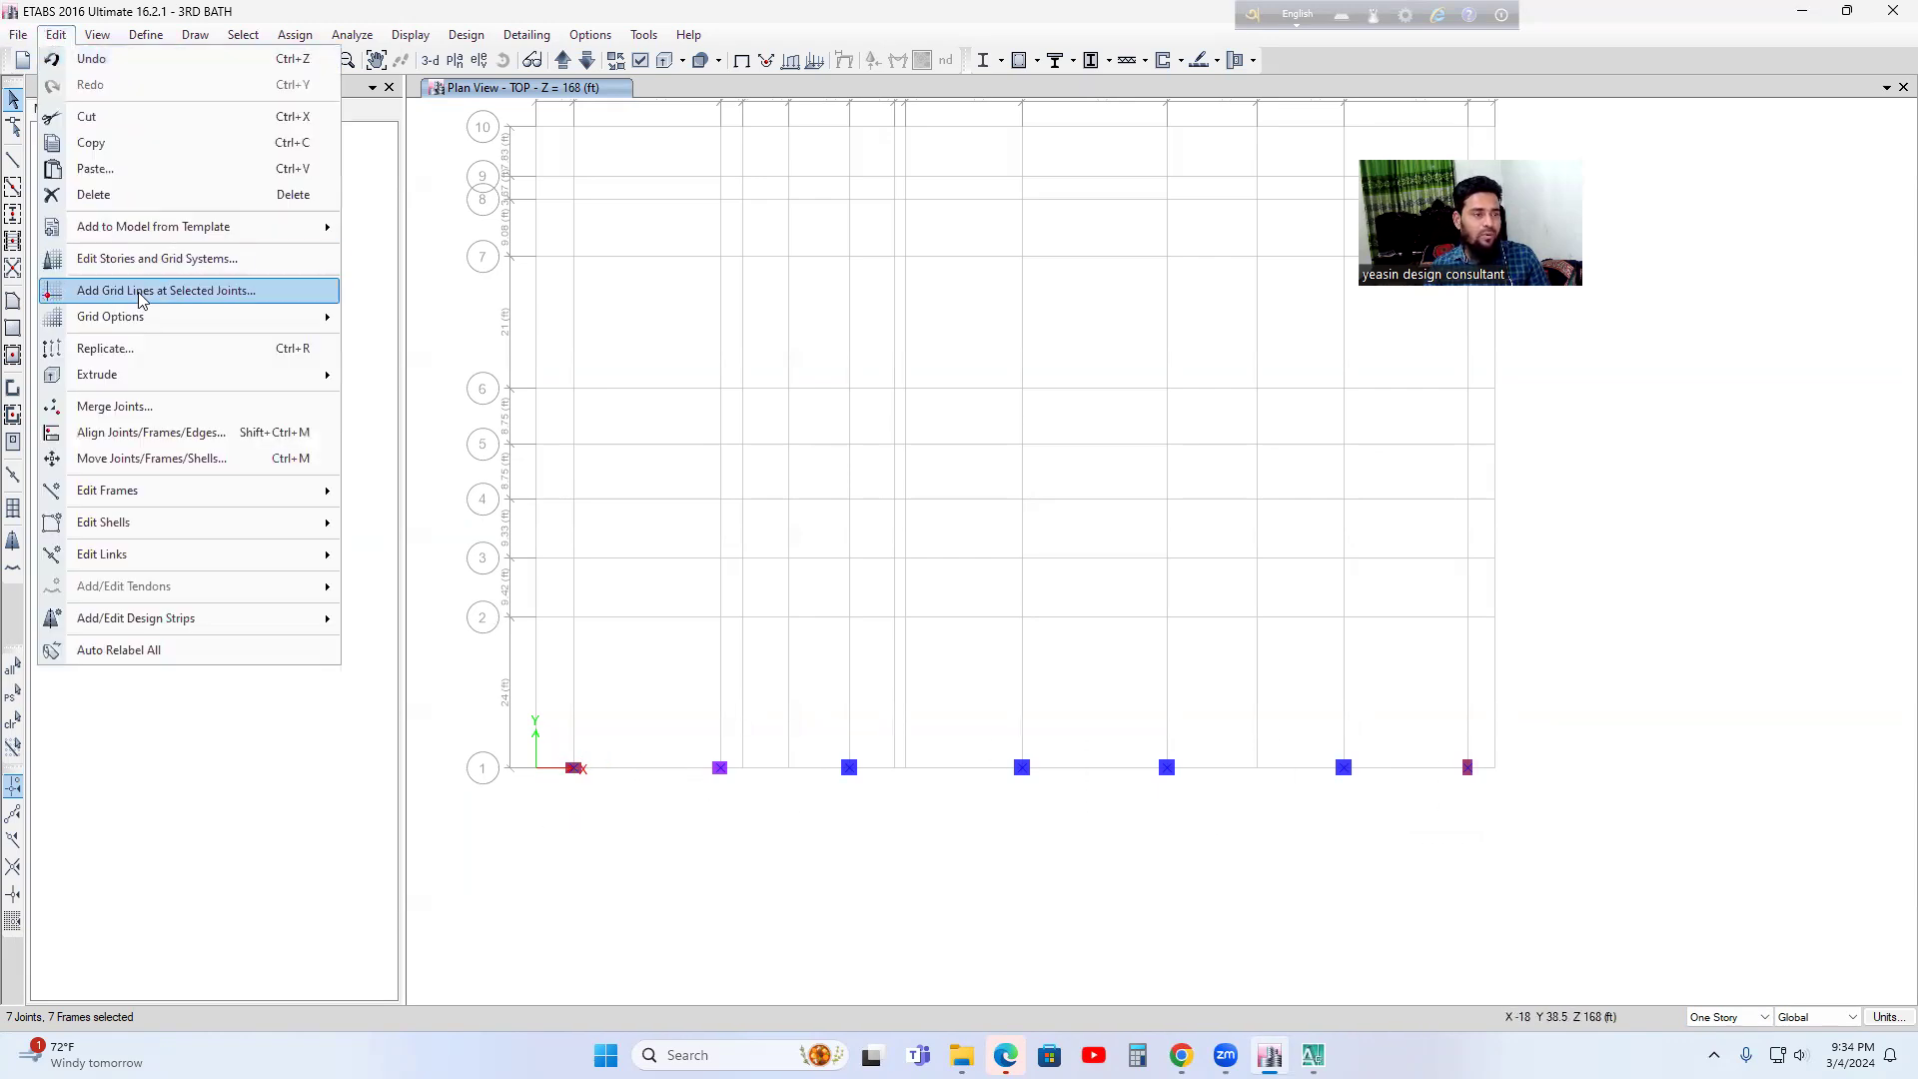
click(95, 195)
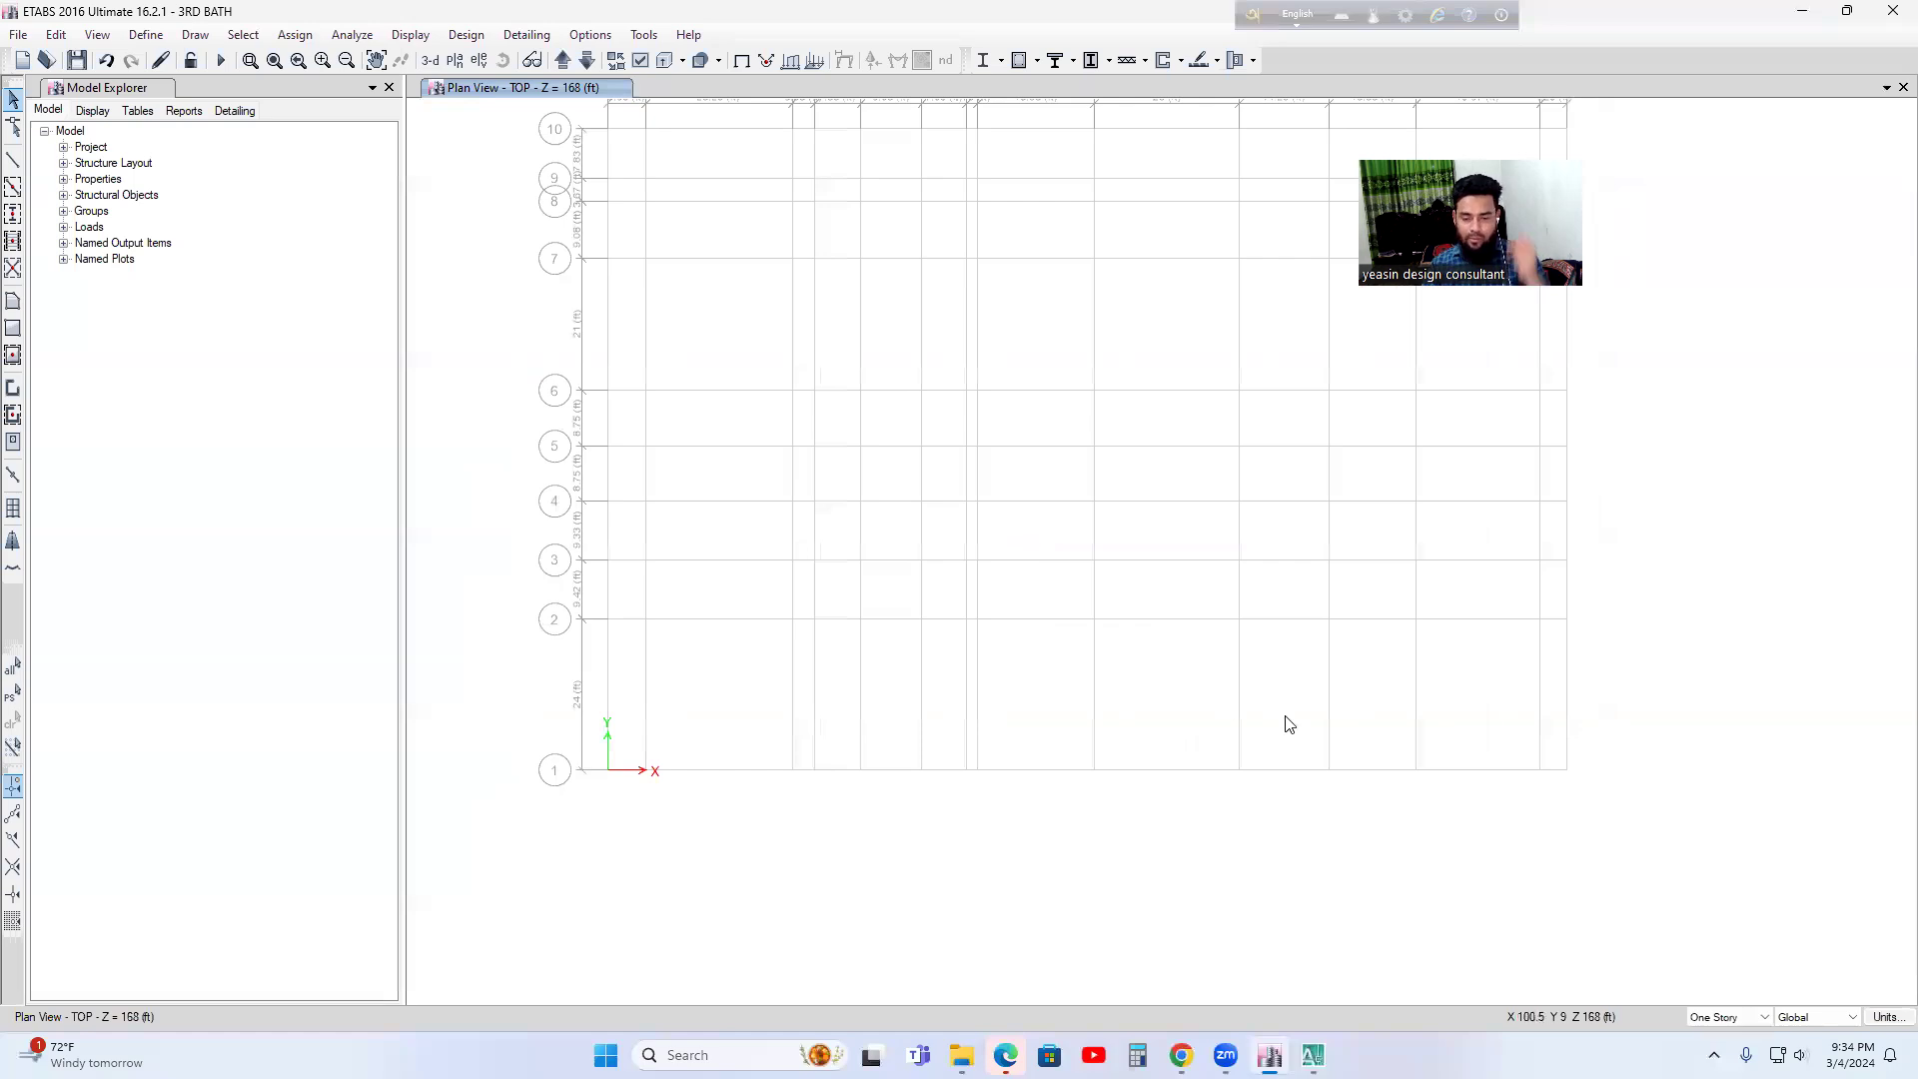
- Set the drawing scope to All Stories and display the BASEMENT plan view
click(1731, 1018)
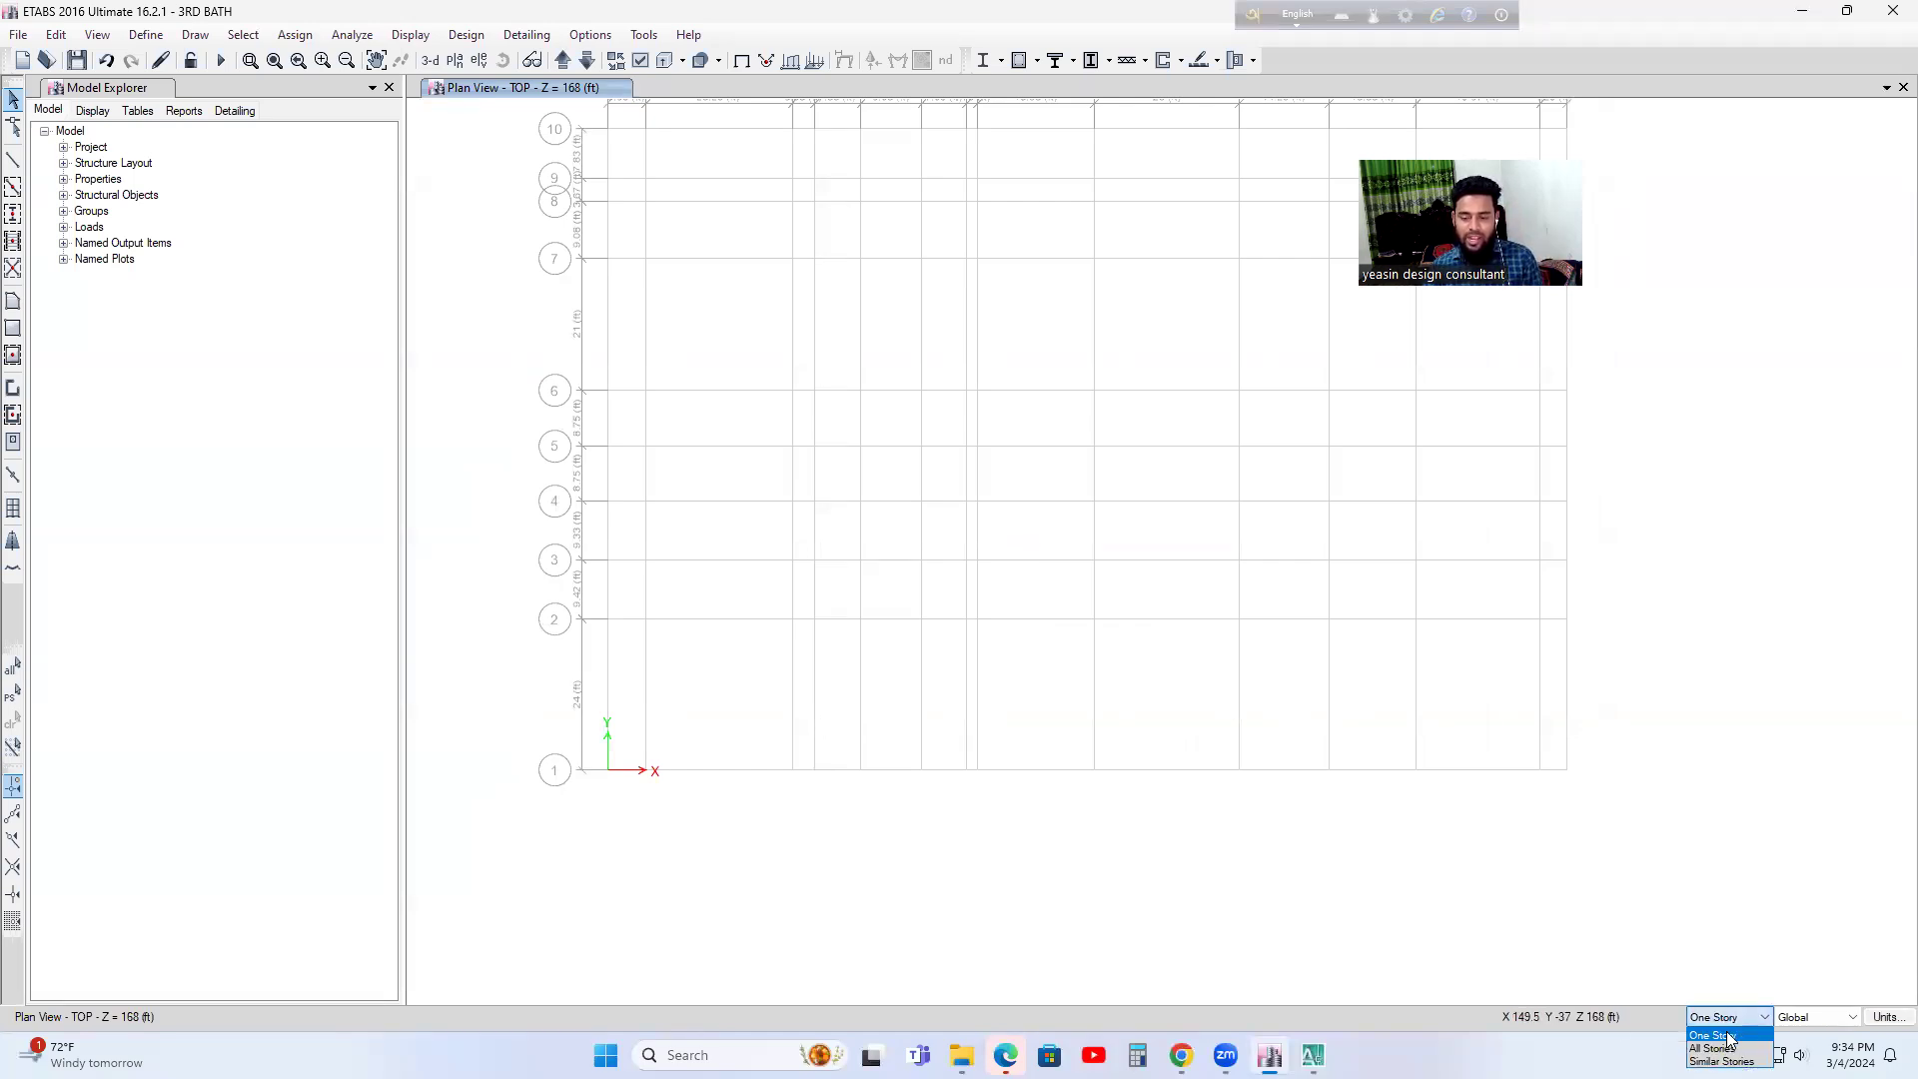
click(1725, 1048)
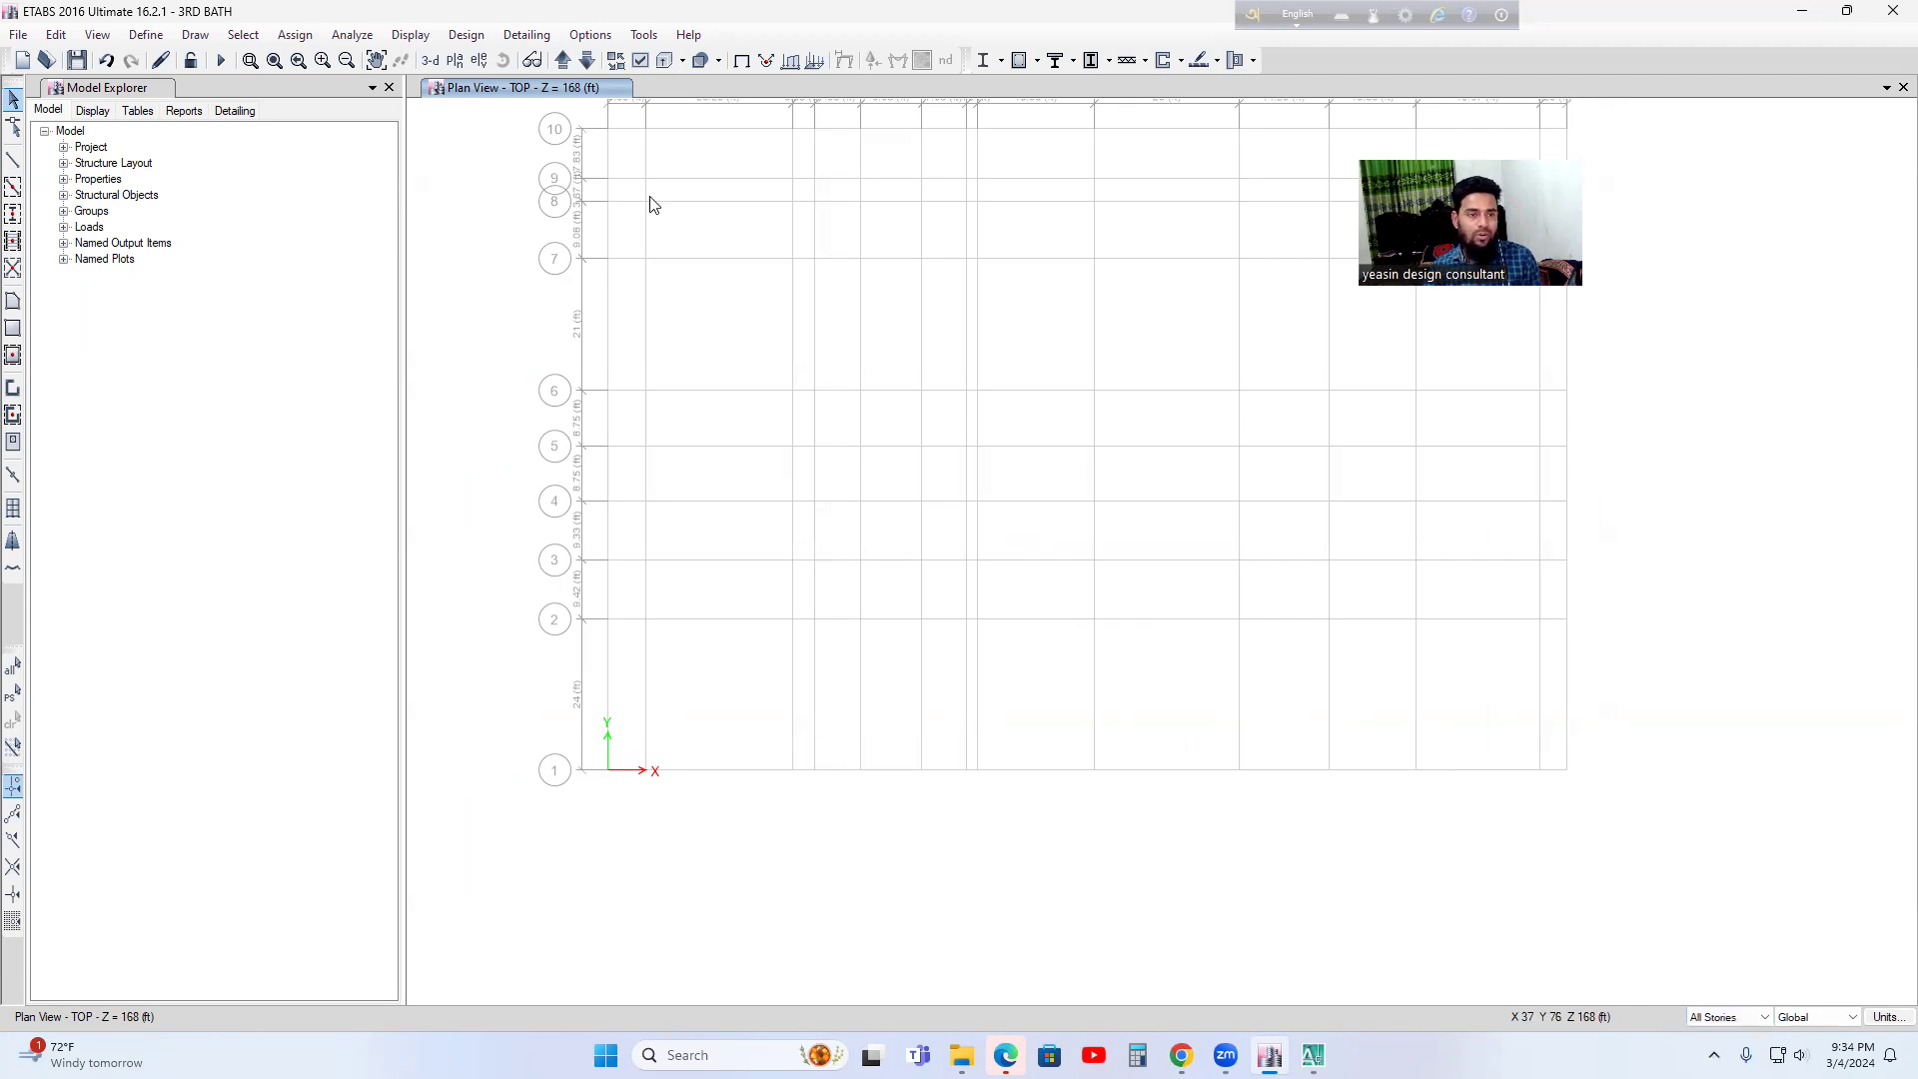
click(456, 61)
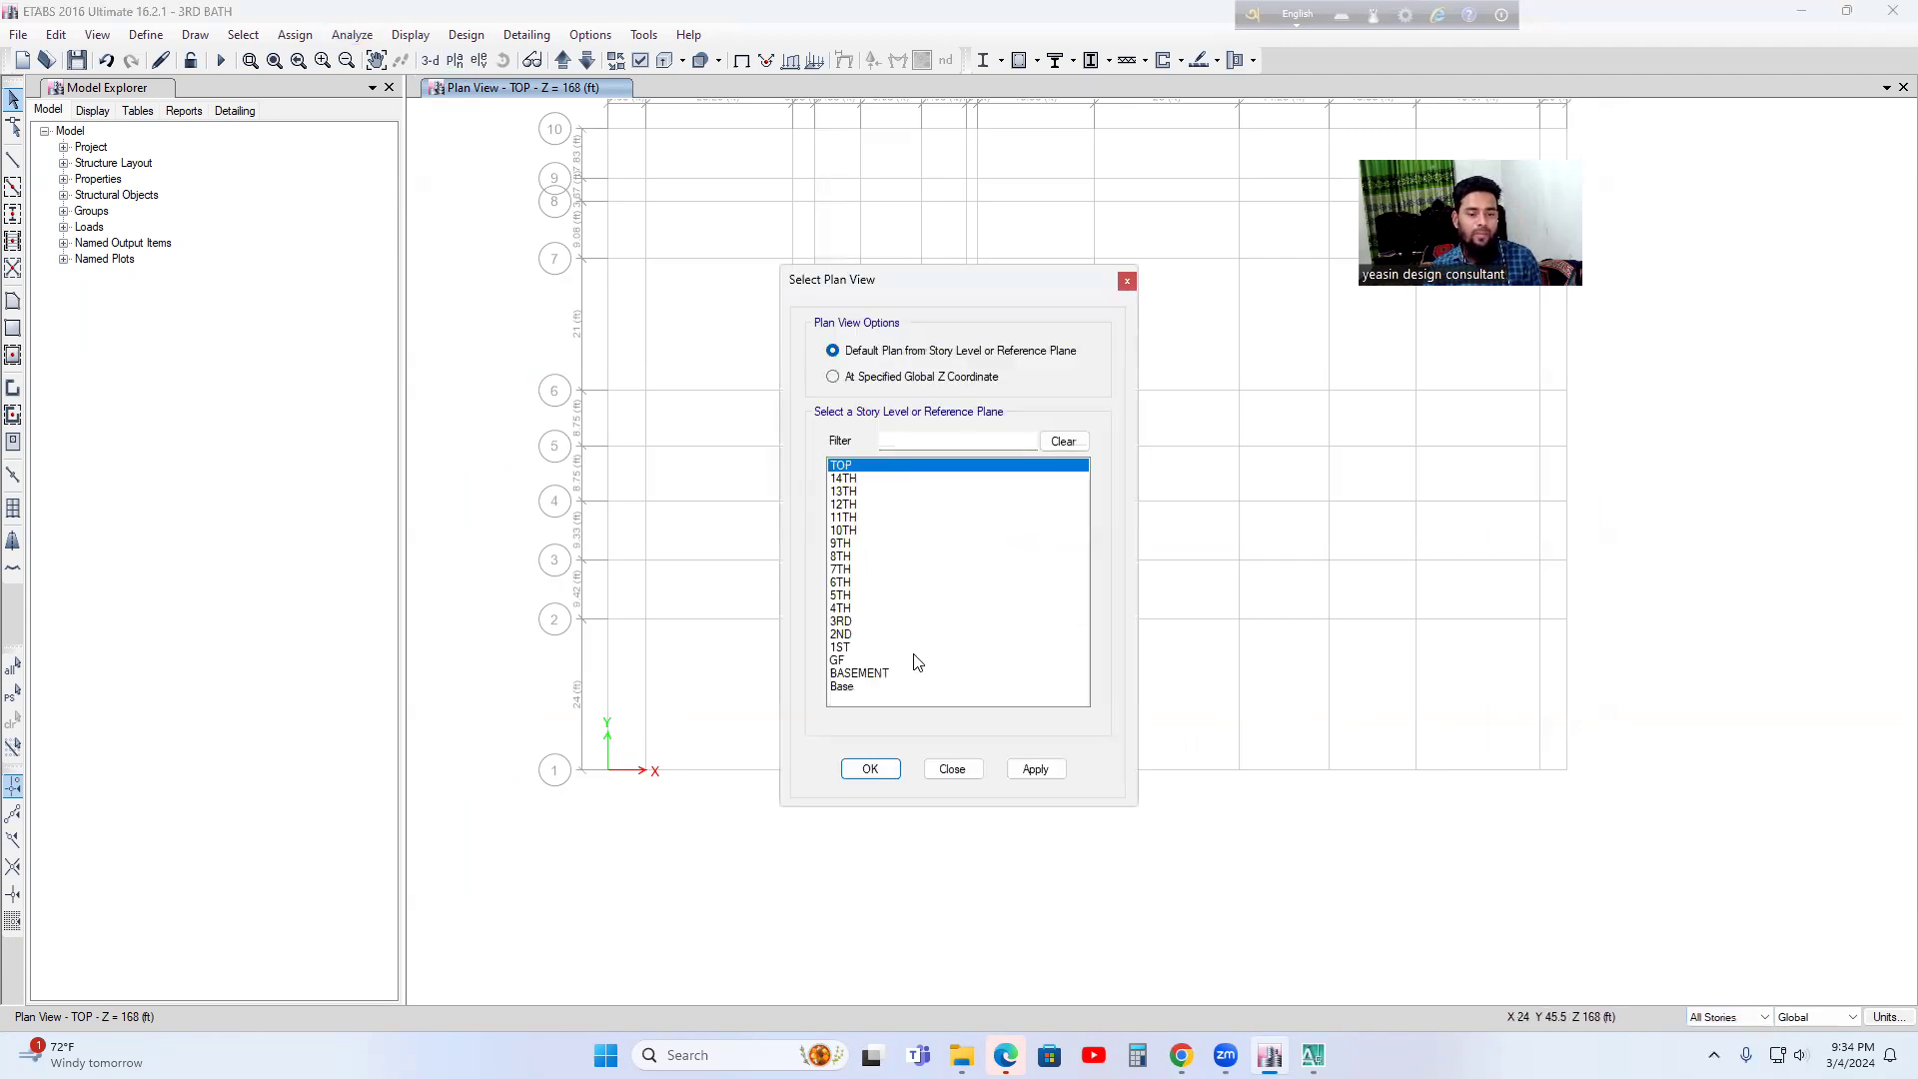
click(844, 675)
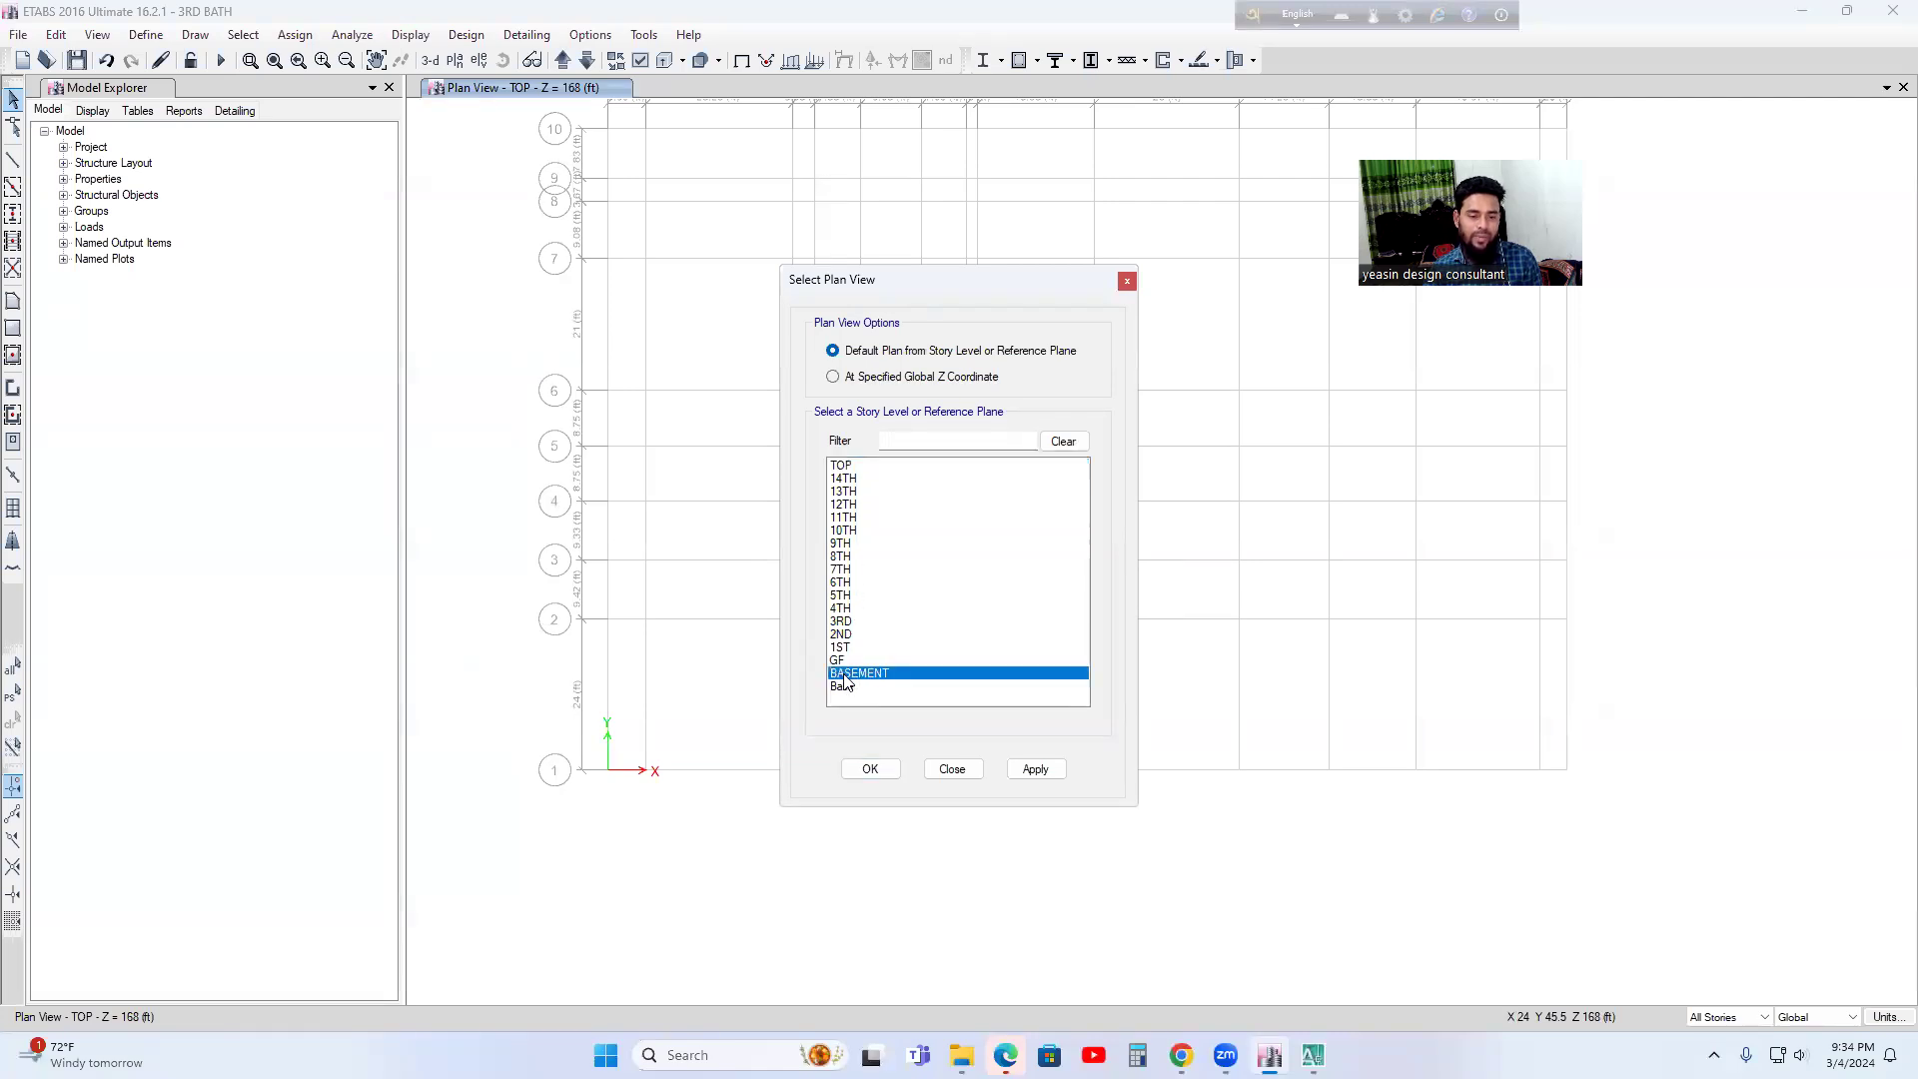
click(1034, 770)
click(866, 772)
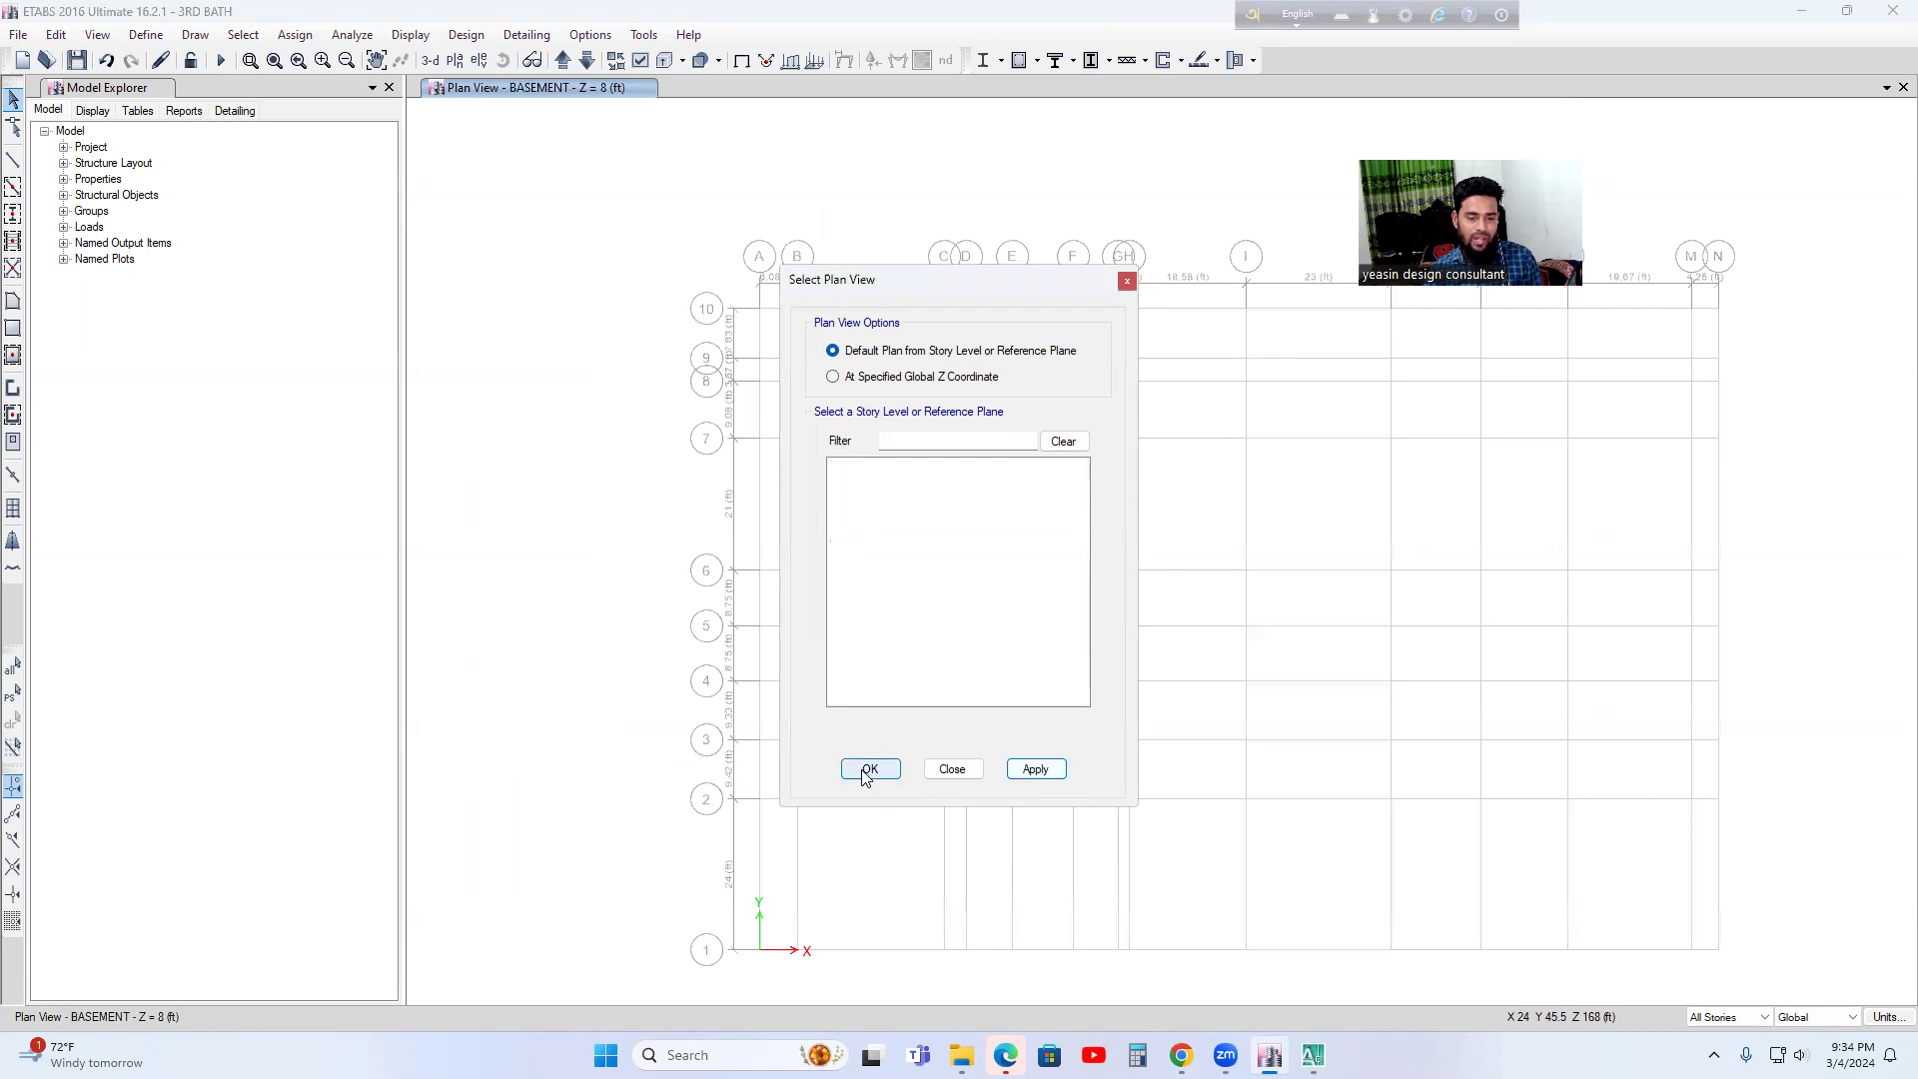
middle_drag(1030, 725, 1021, 719)
middle_drag(857, 835, 818, 795)
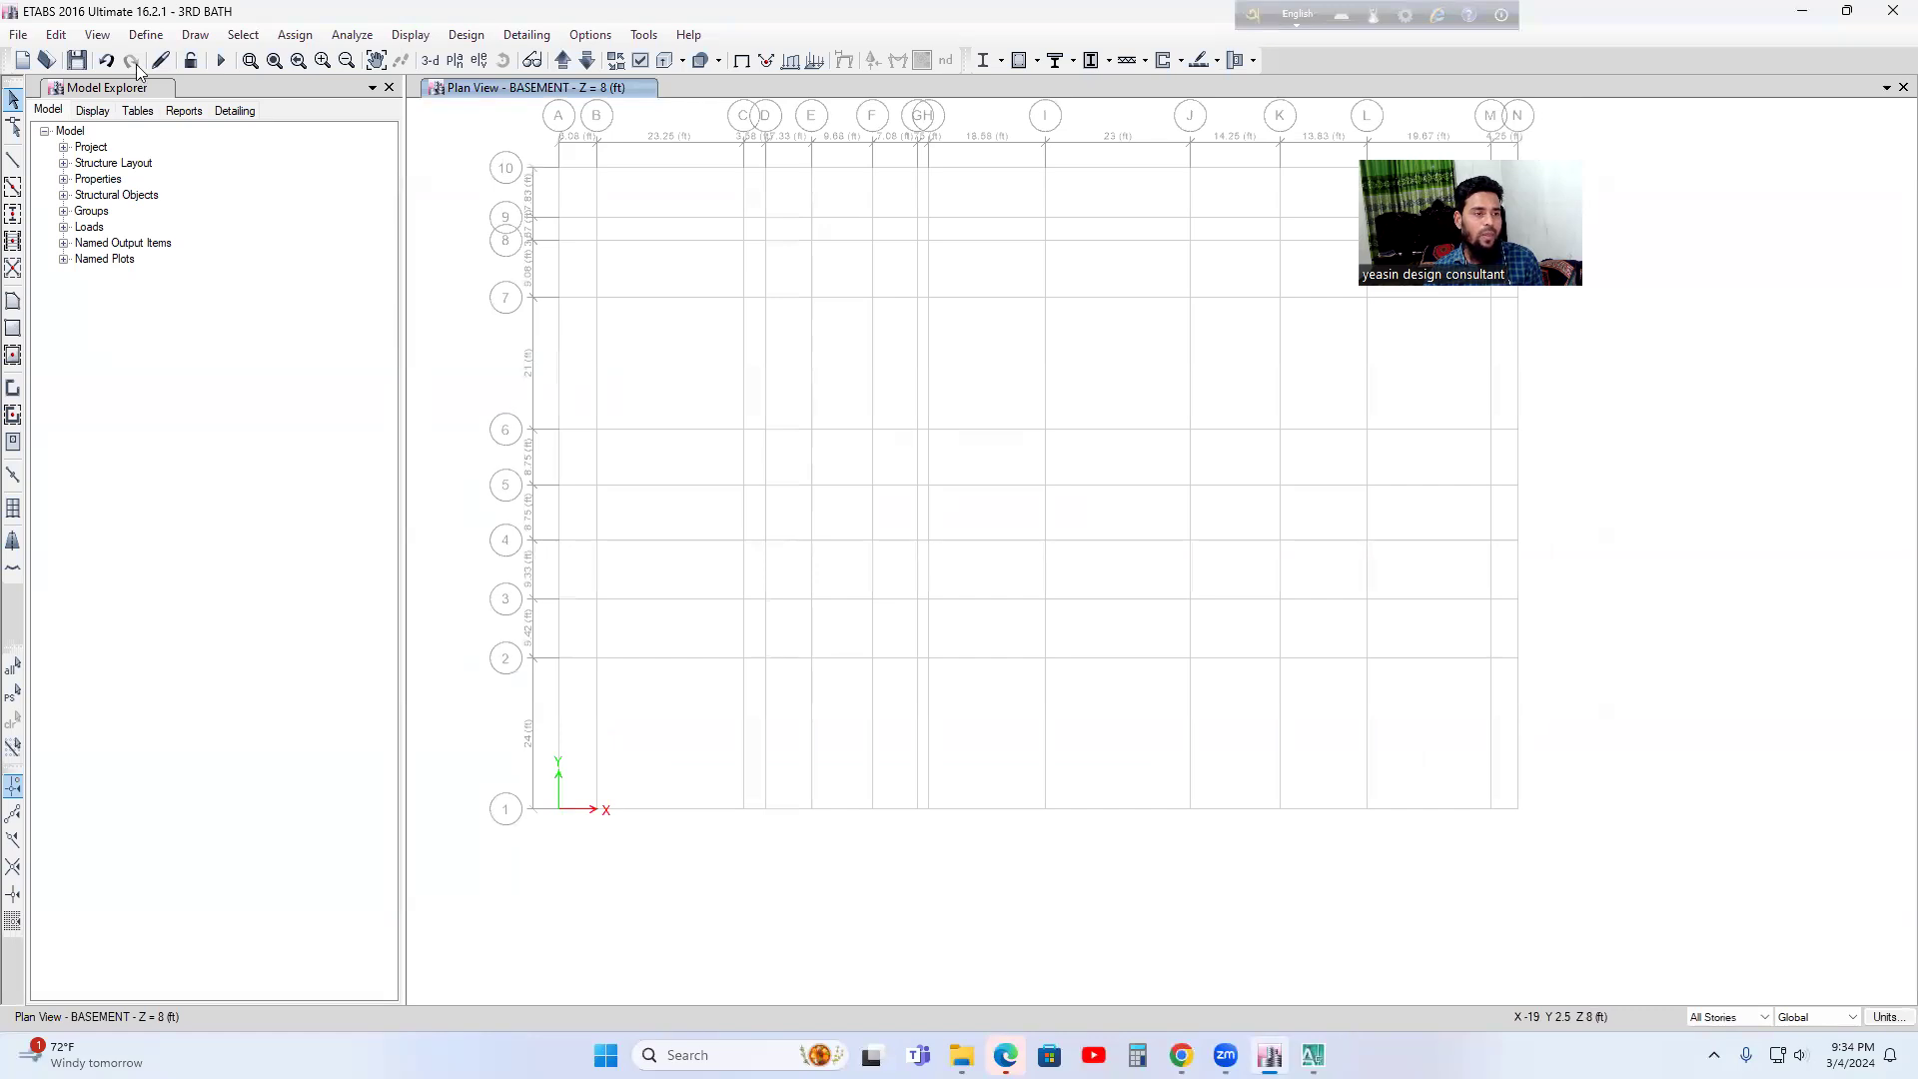
- Quick-draw a C2=20X30 column rotated 90 degrees at grid point B-1 on the BASEMENT plan
click(15, 222)
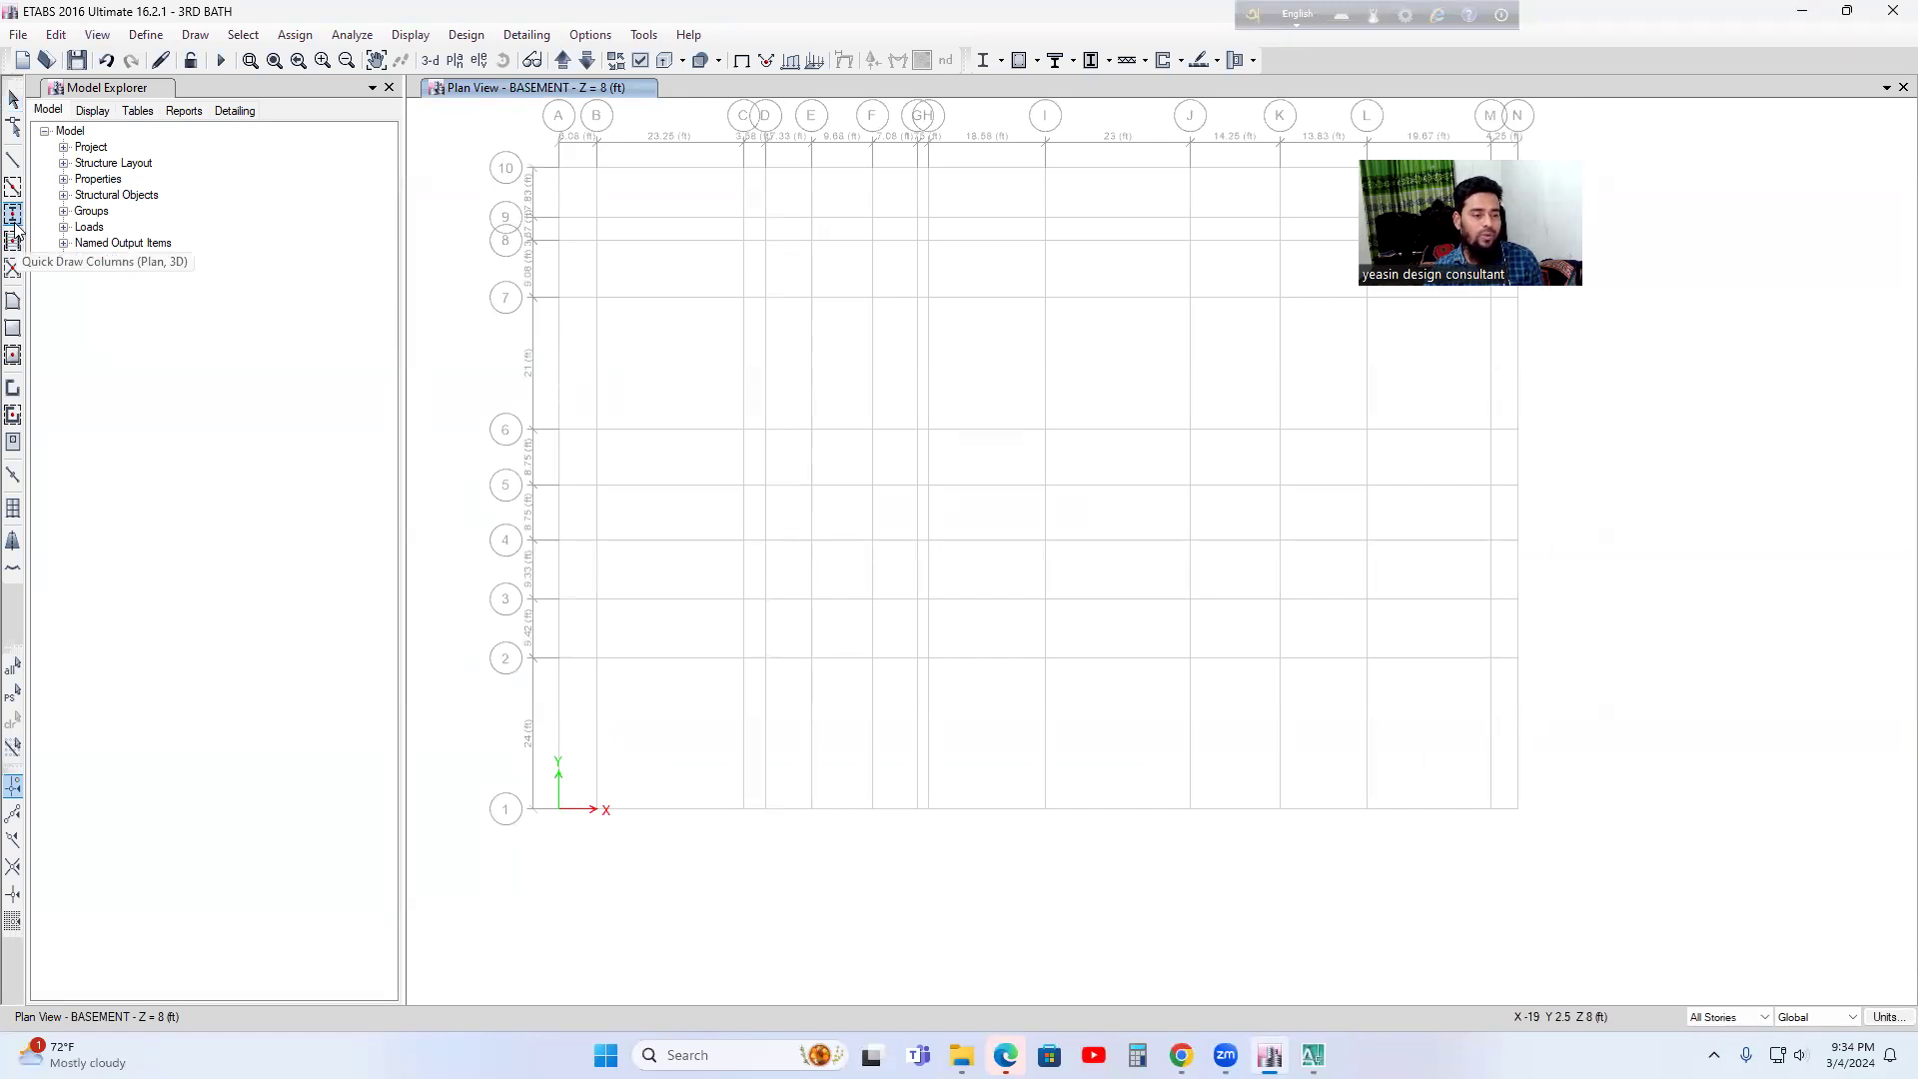
click(304, 809)
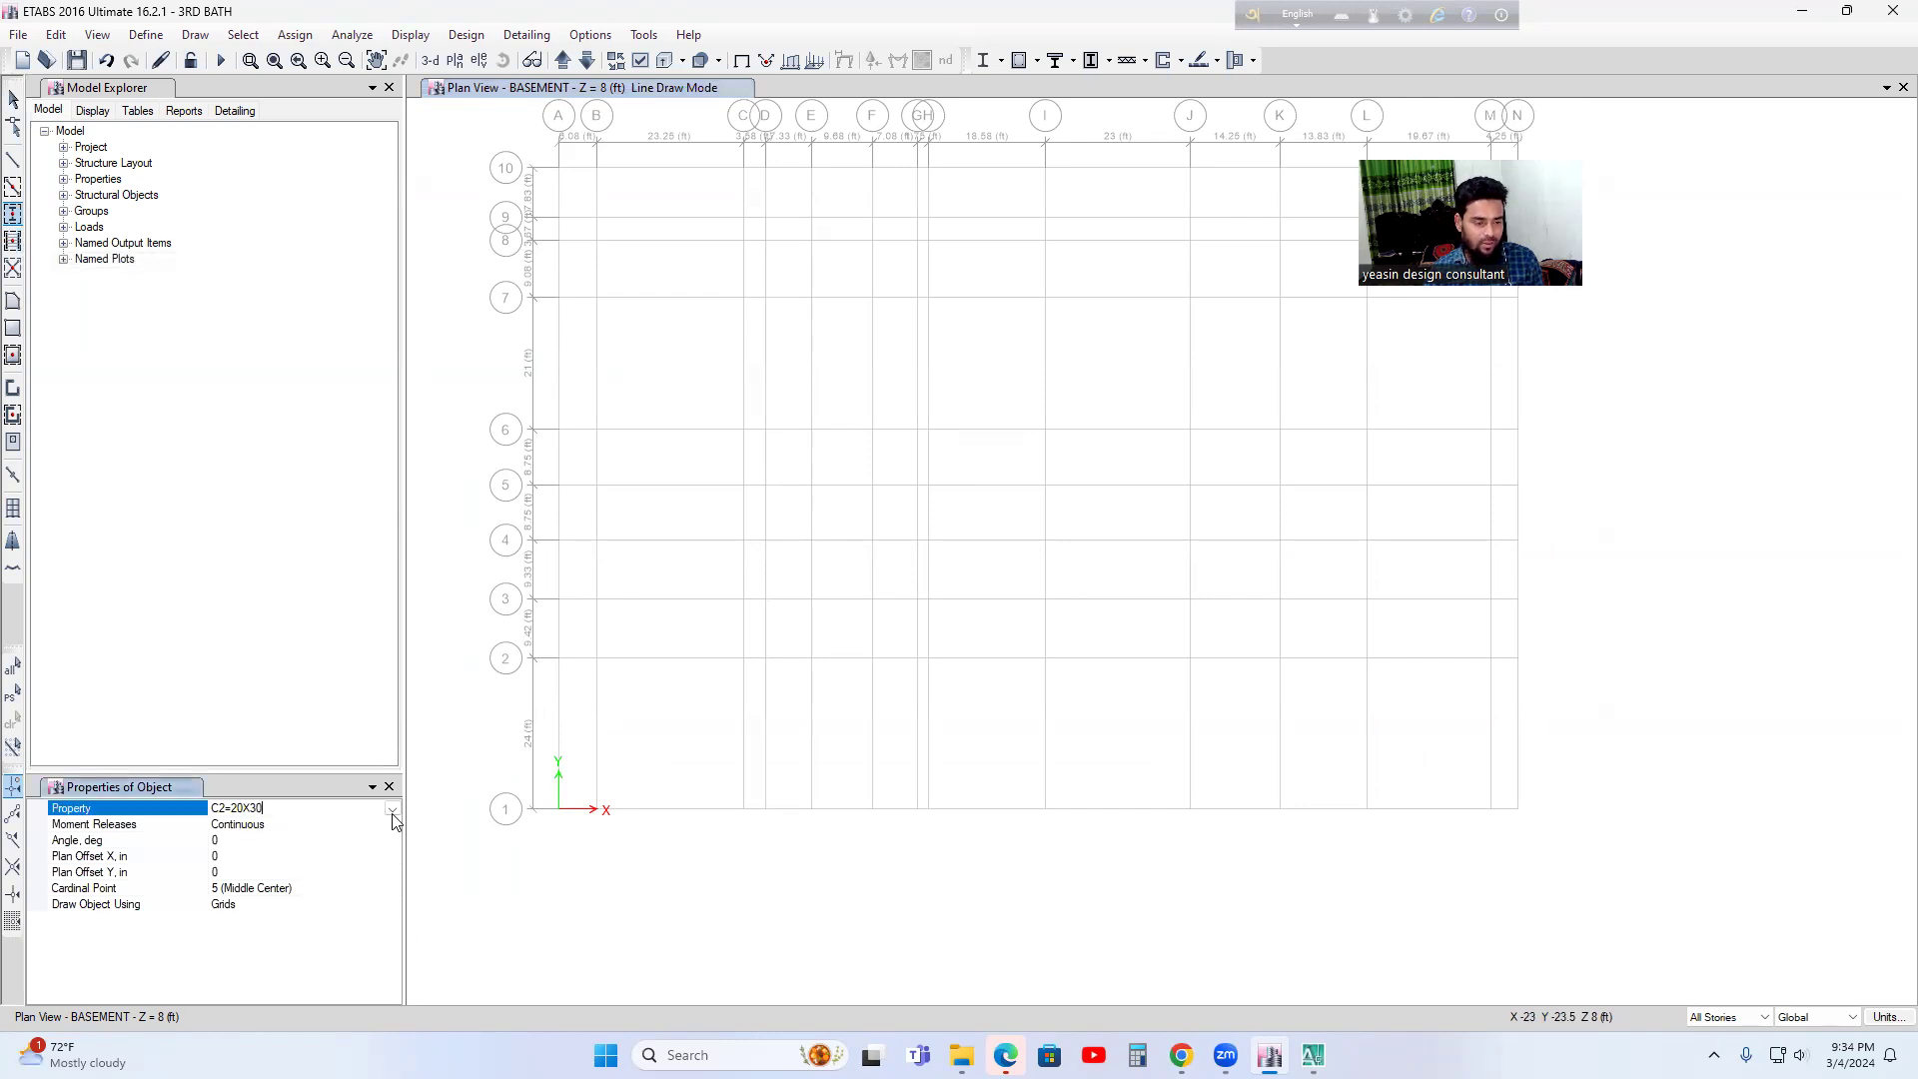
click(392, 810)
click(295, 875)
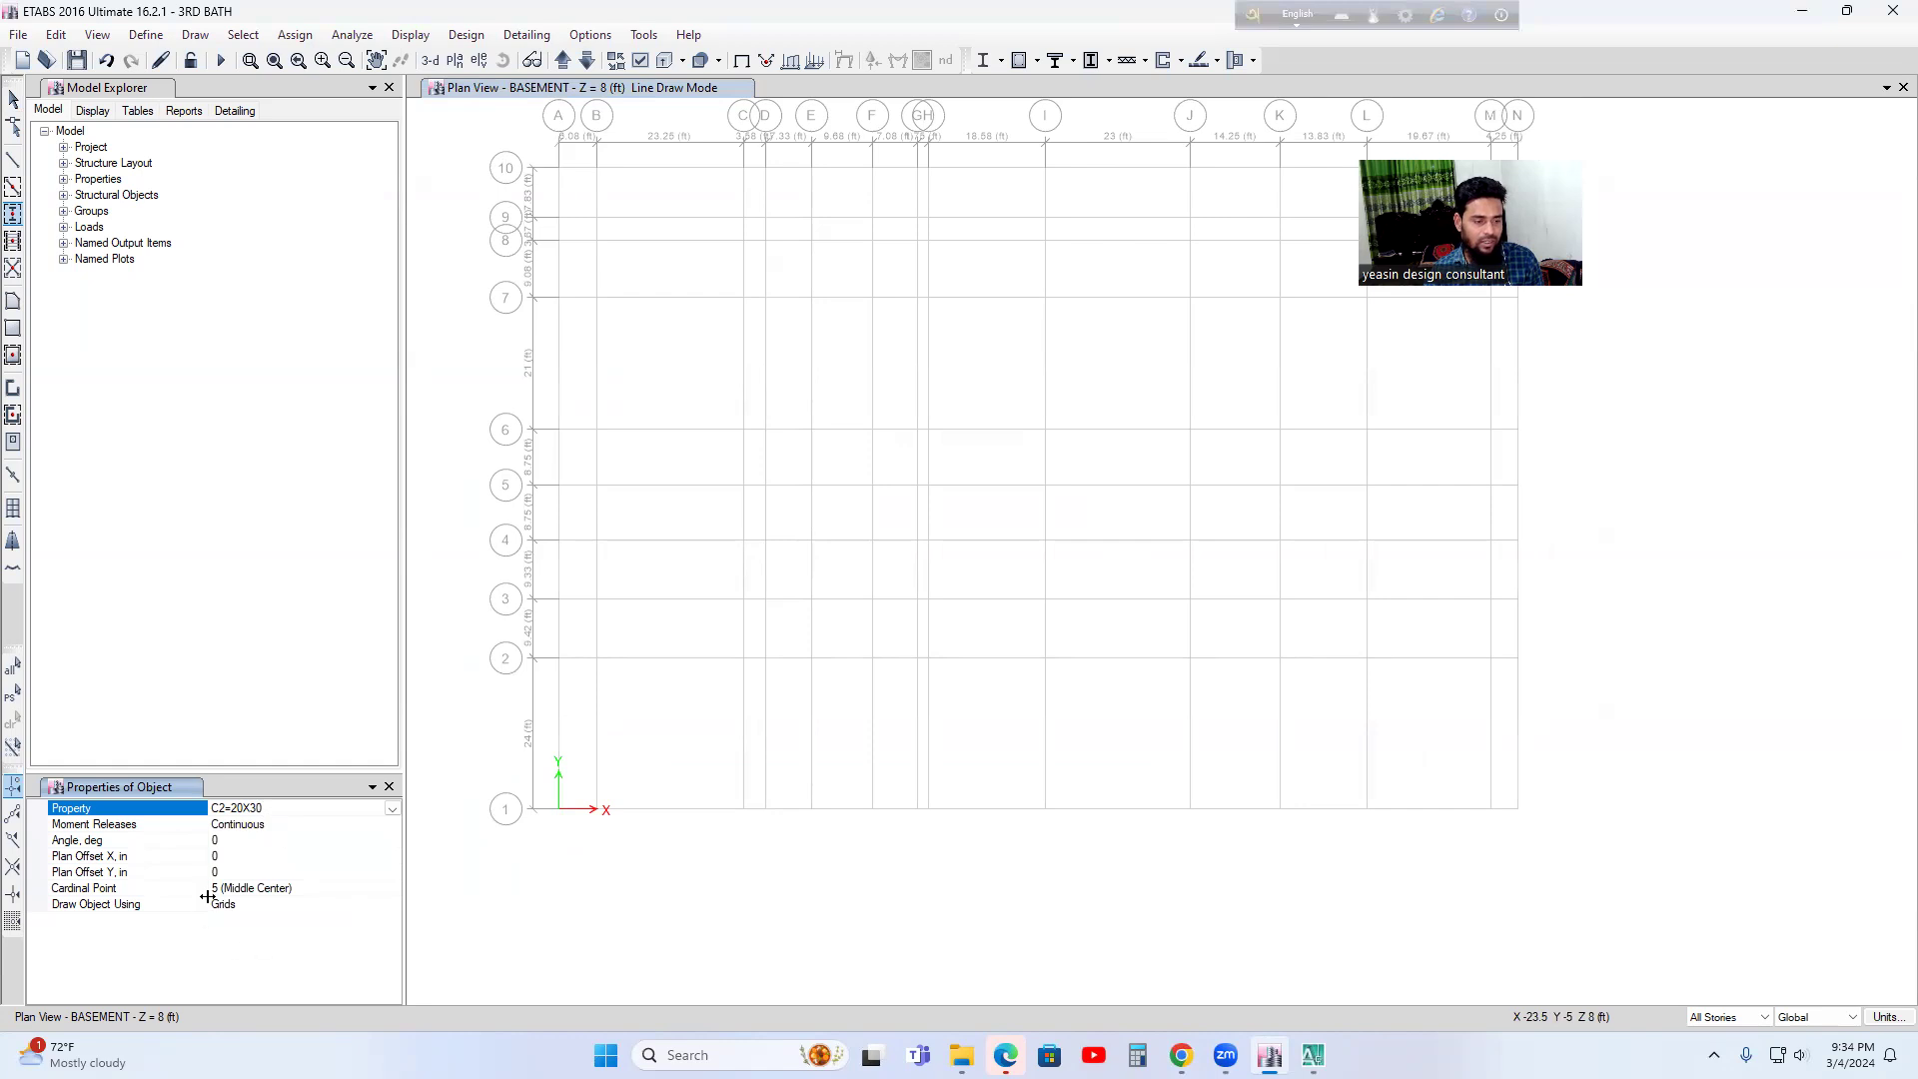
click(230, 843)
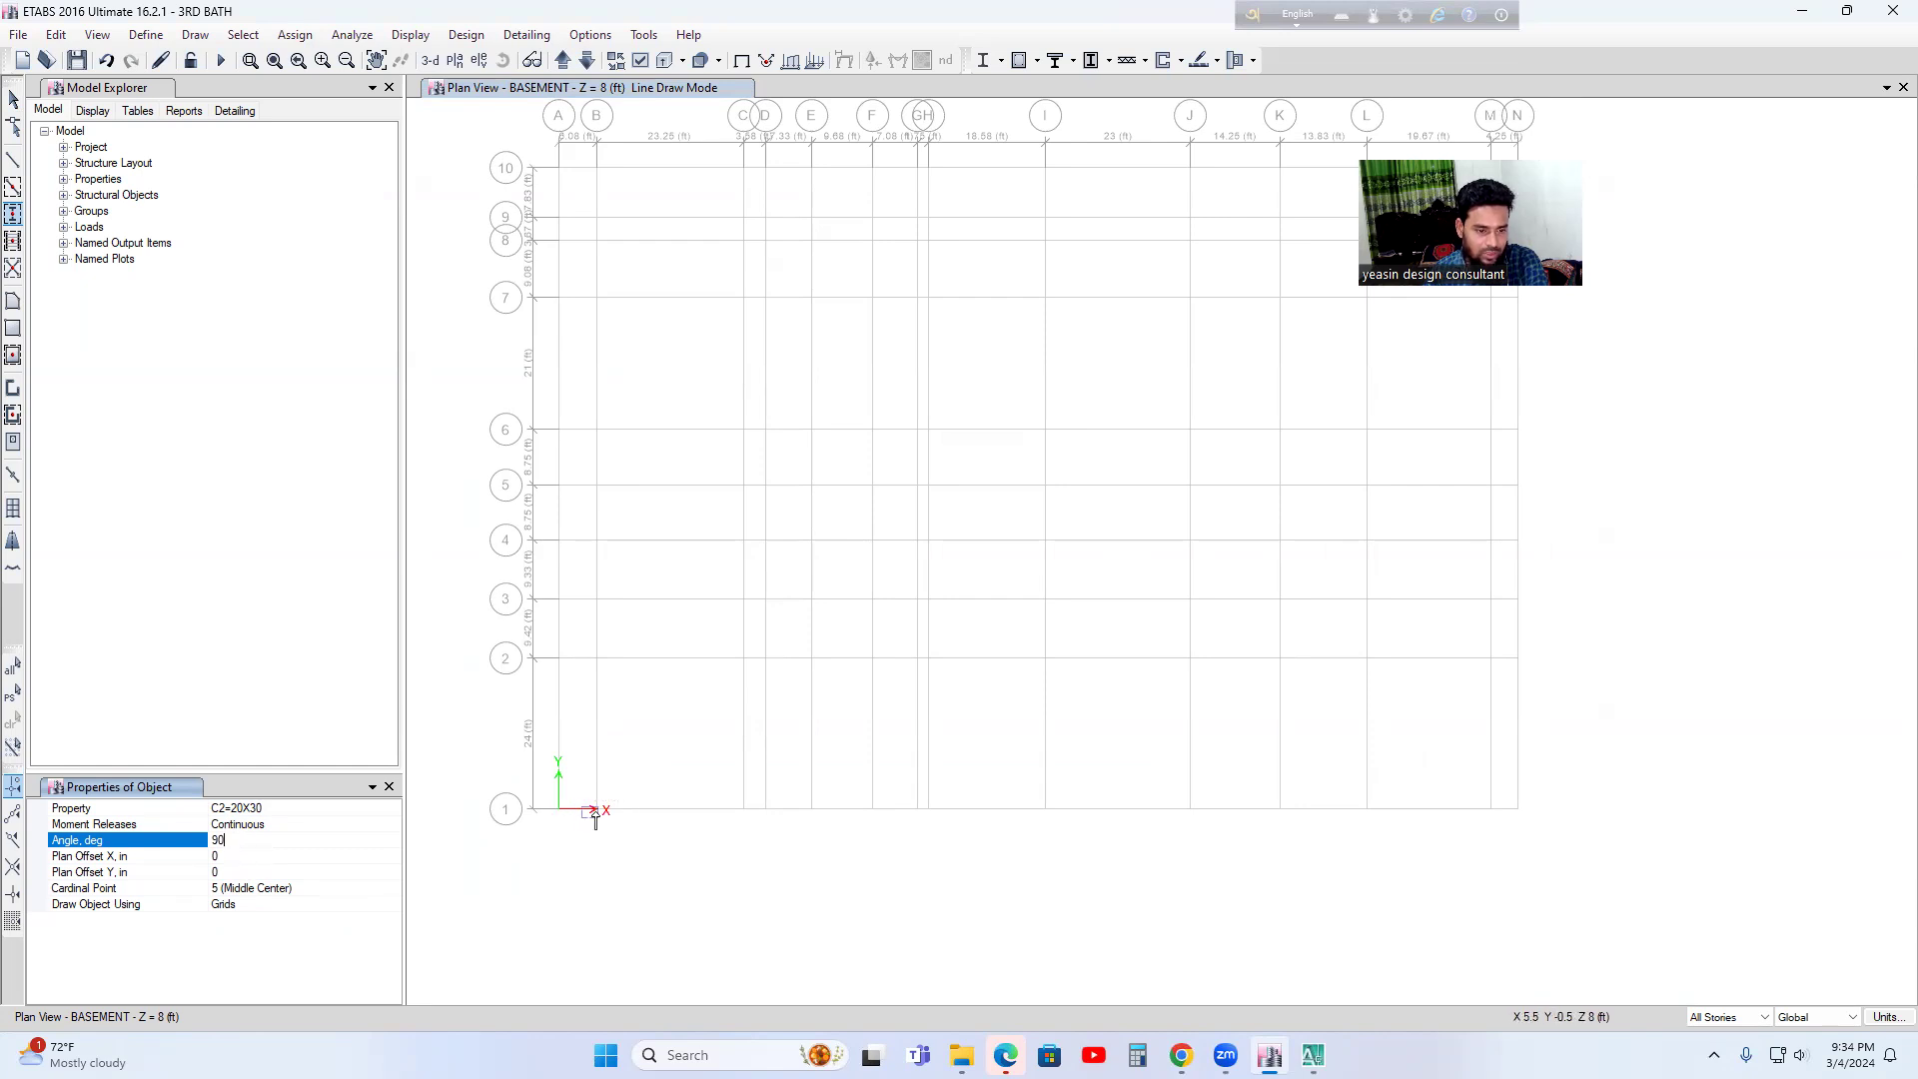
click(596, 812)
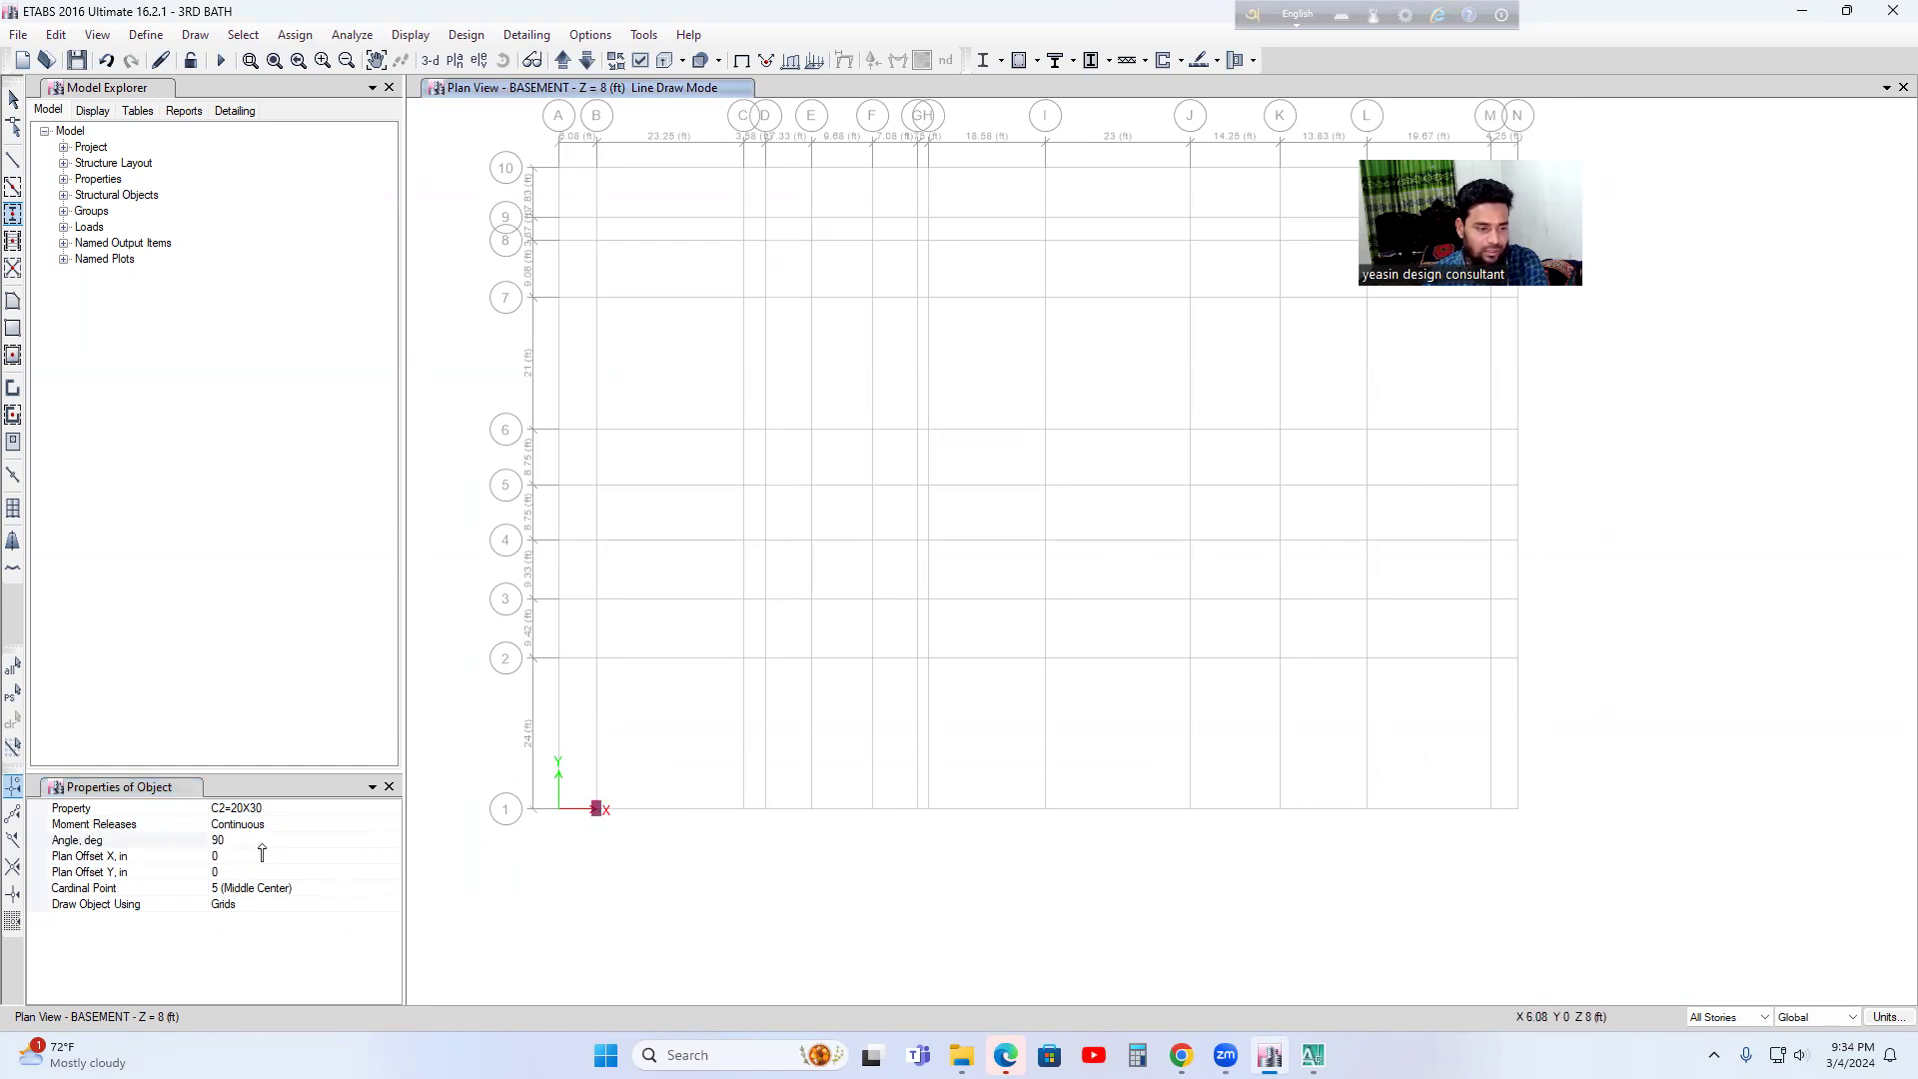
- Change the column section to C4=30X30 and its angle to 0 degrees
click(300, 808)
click(291, 808)
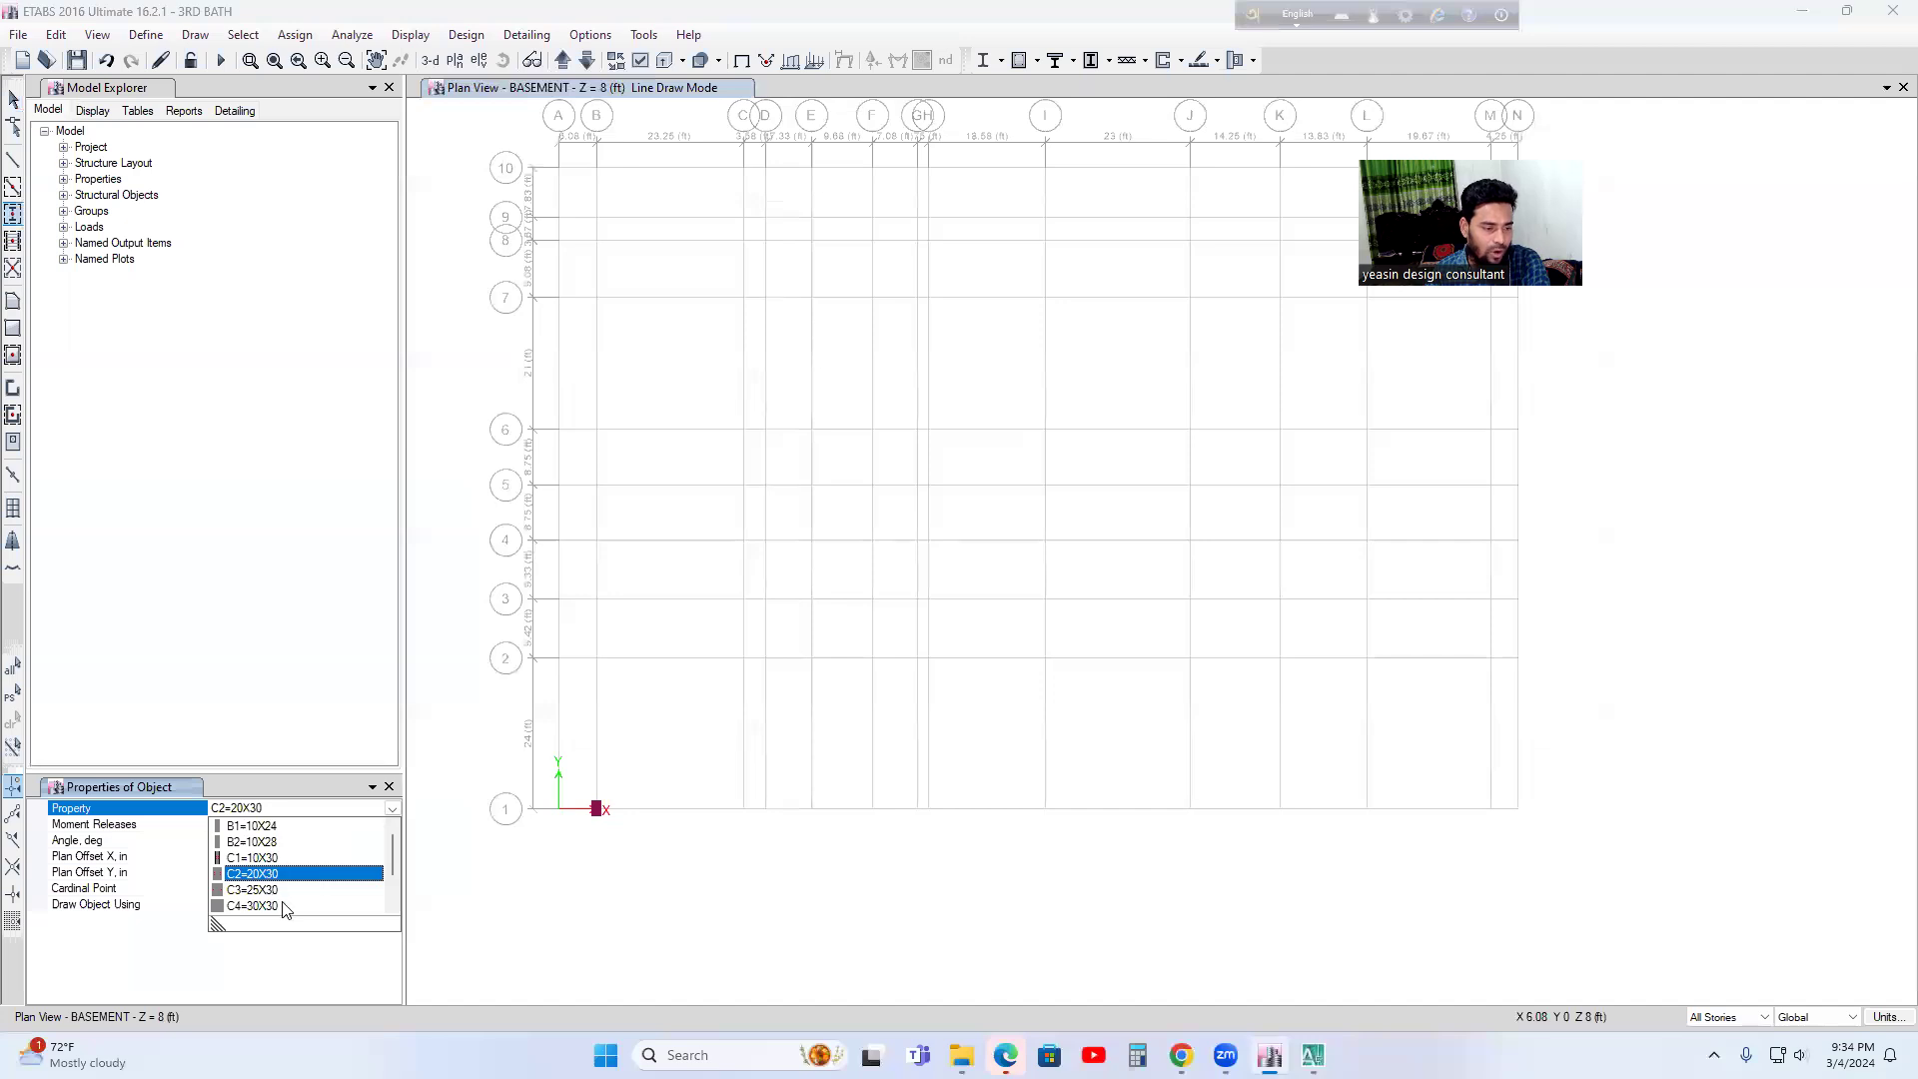
click(282, 891)
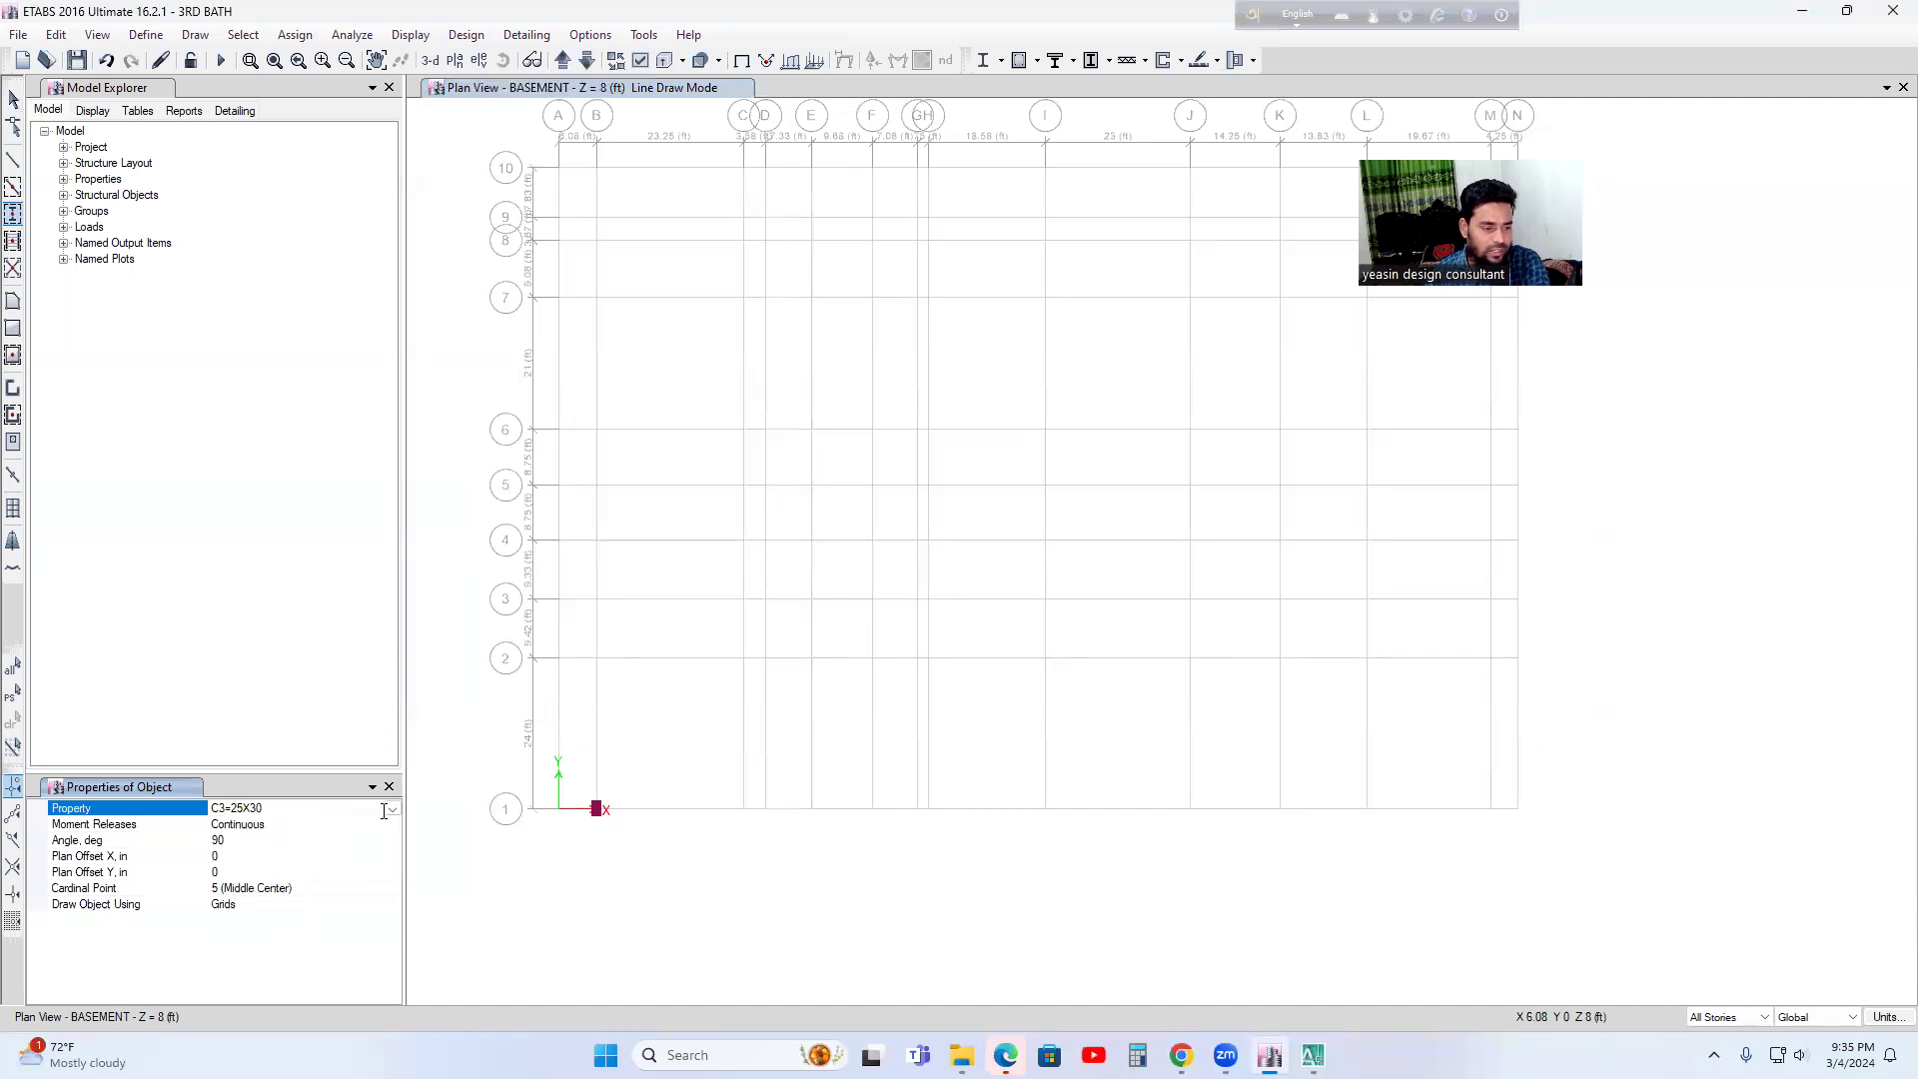
click(391, 810)
click(285, 906)
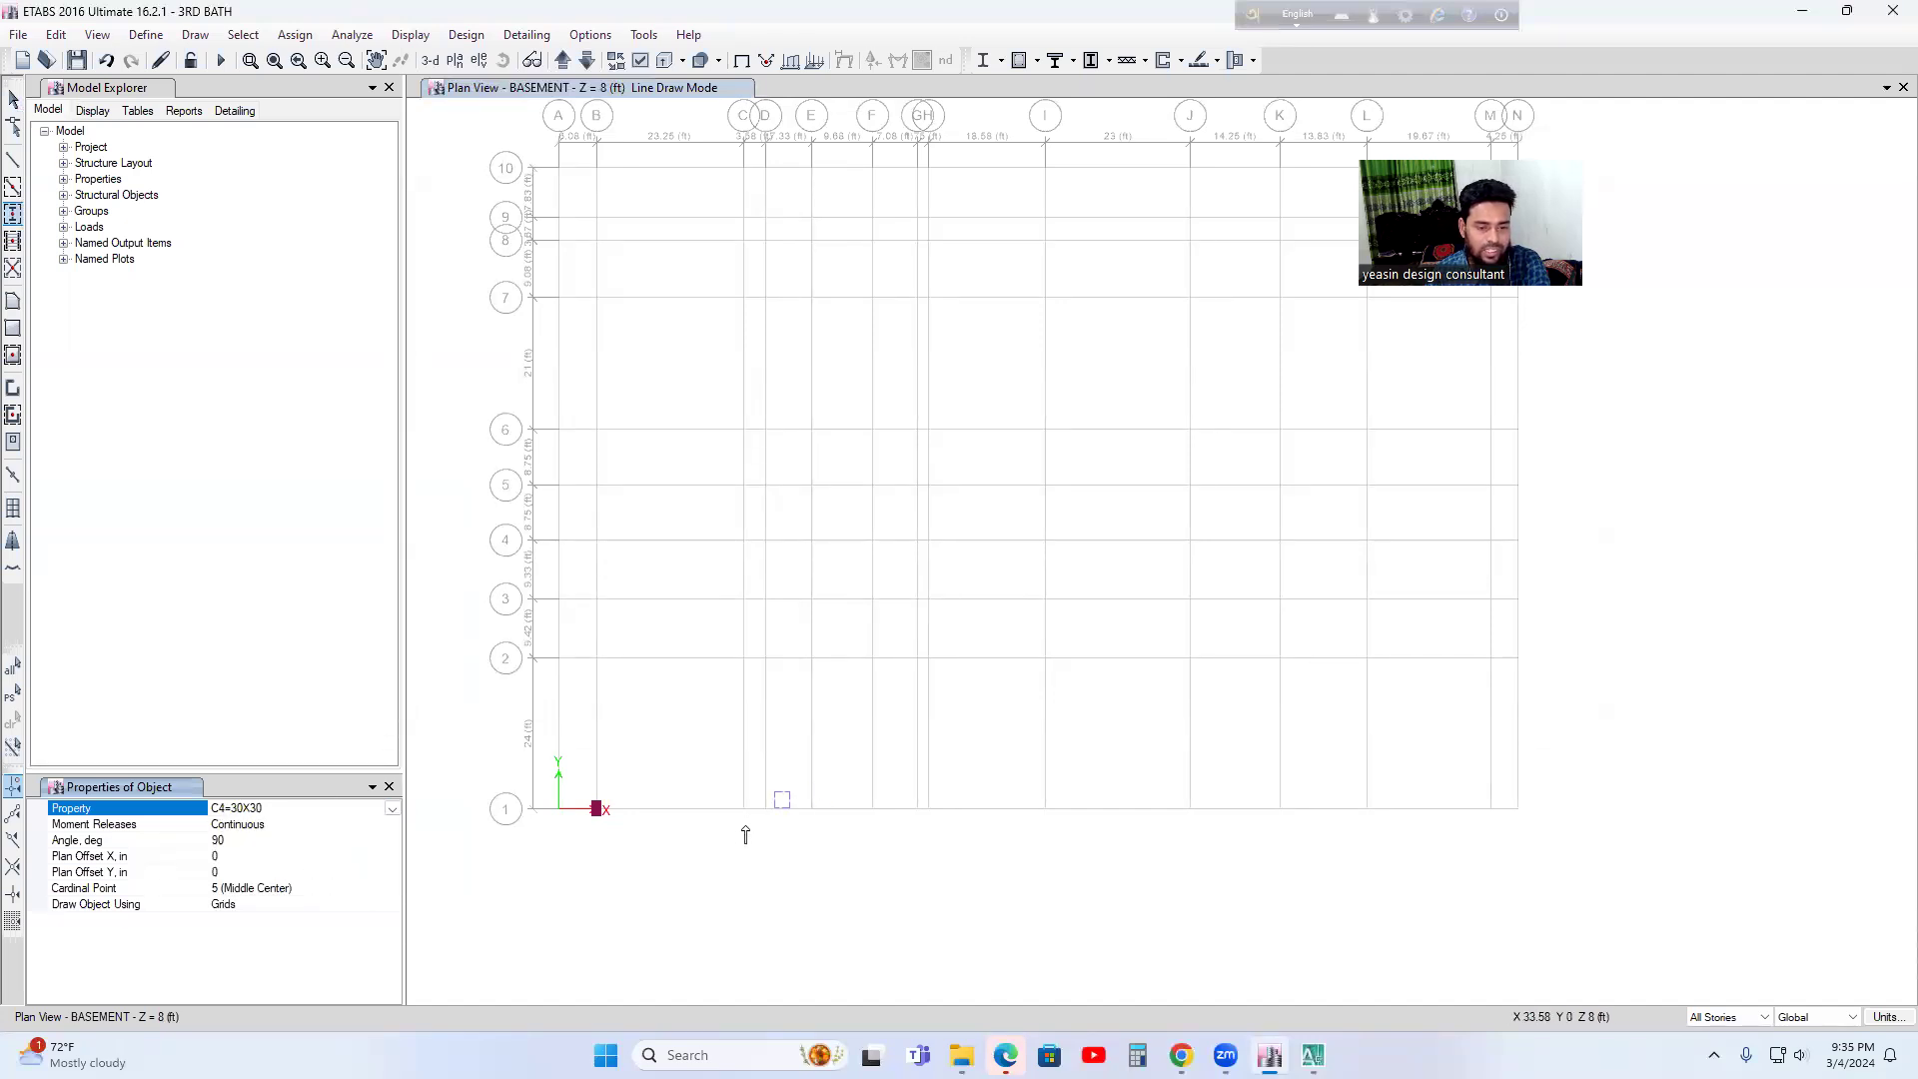
click(261, 842)
key(BackSpace)
key(BackSpace)
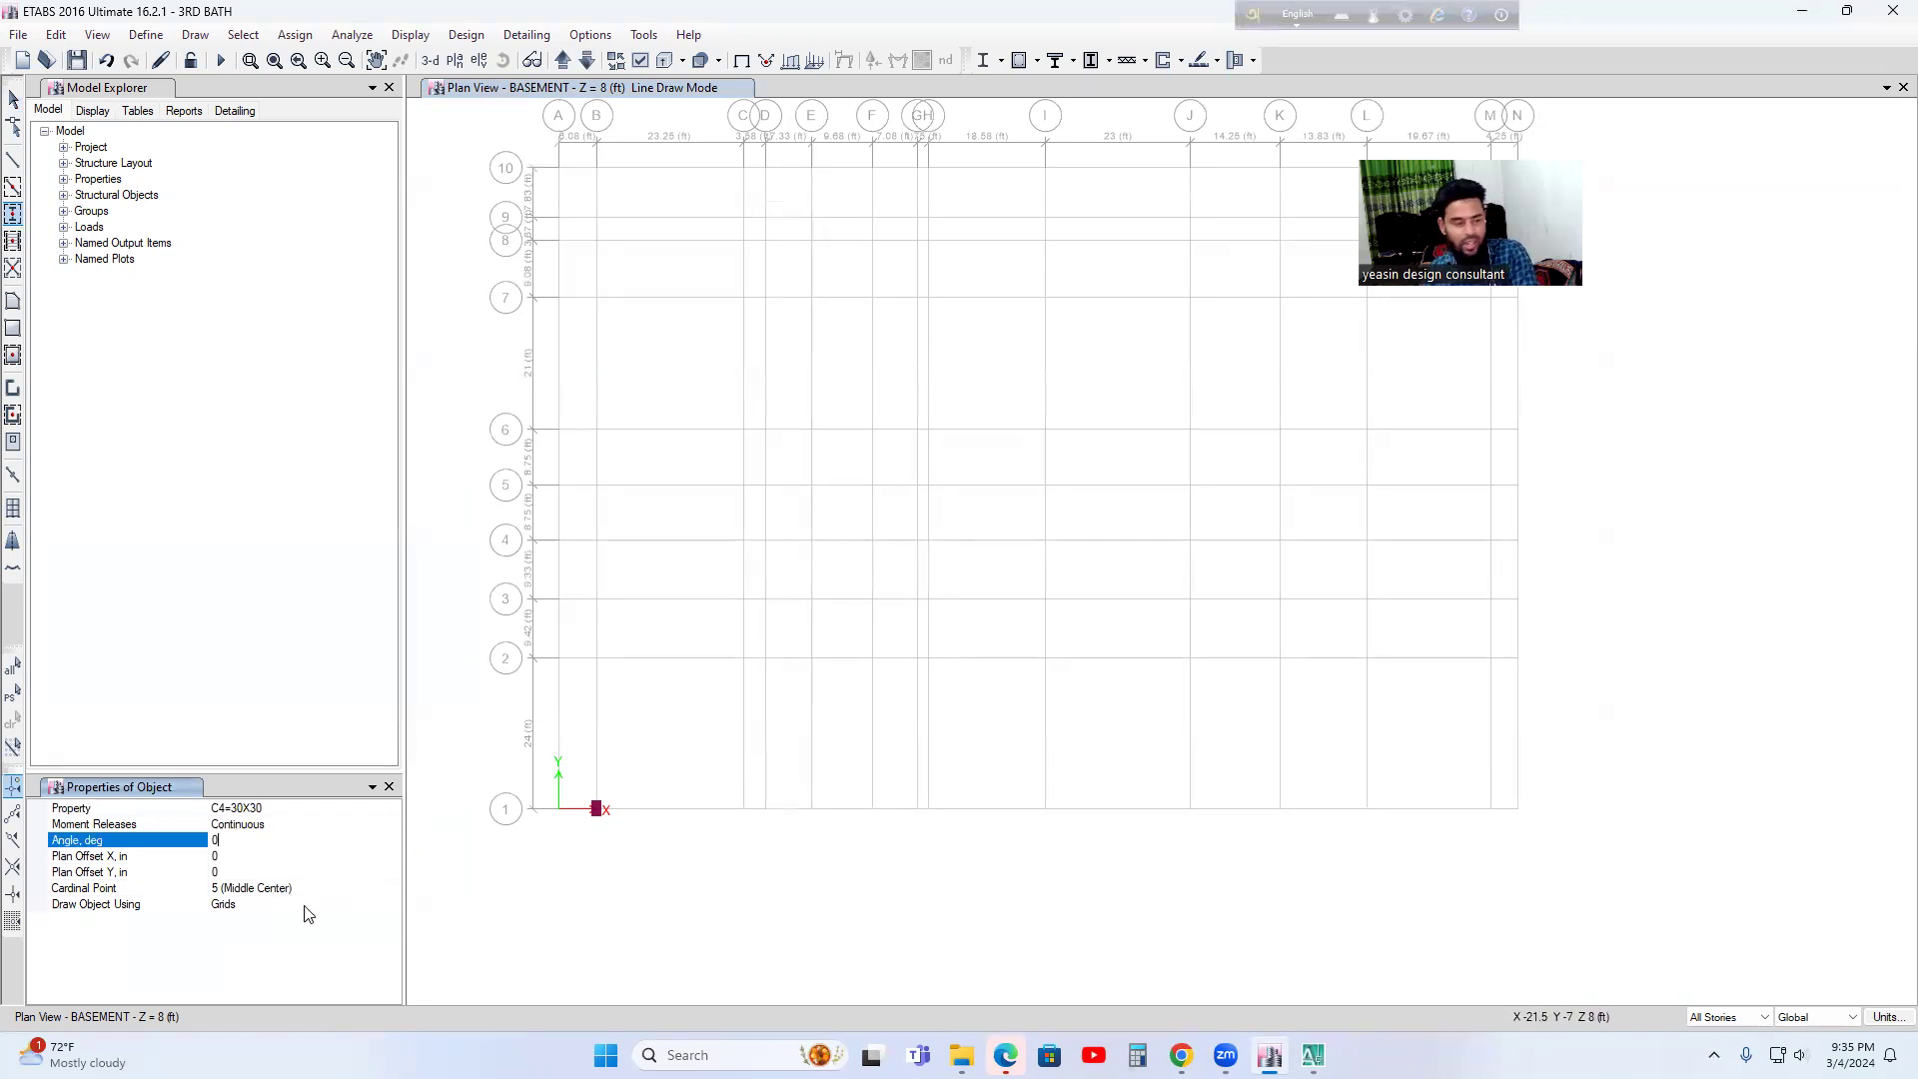
click(333, 857)
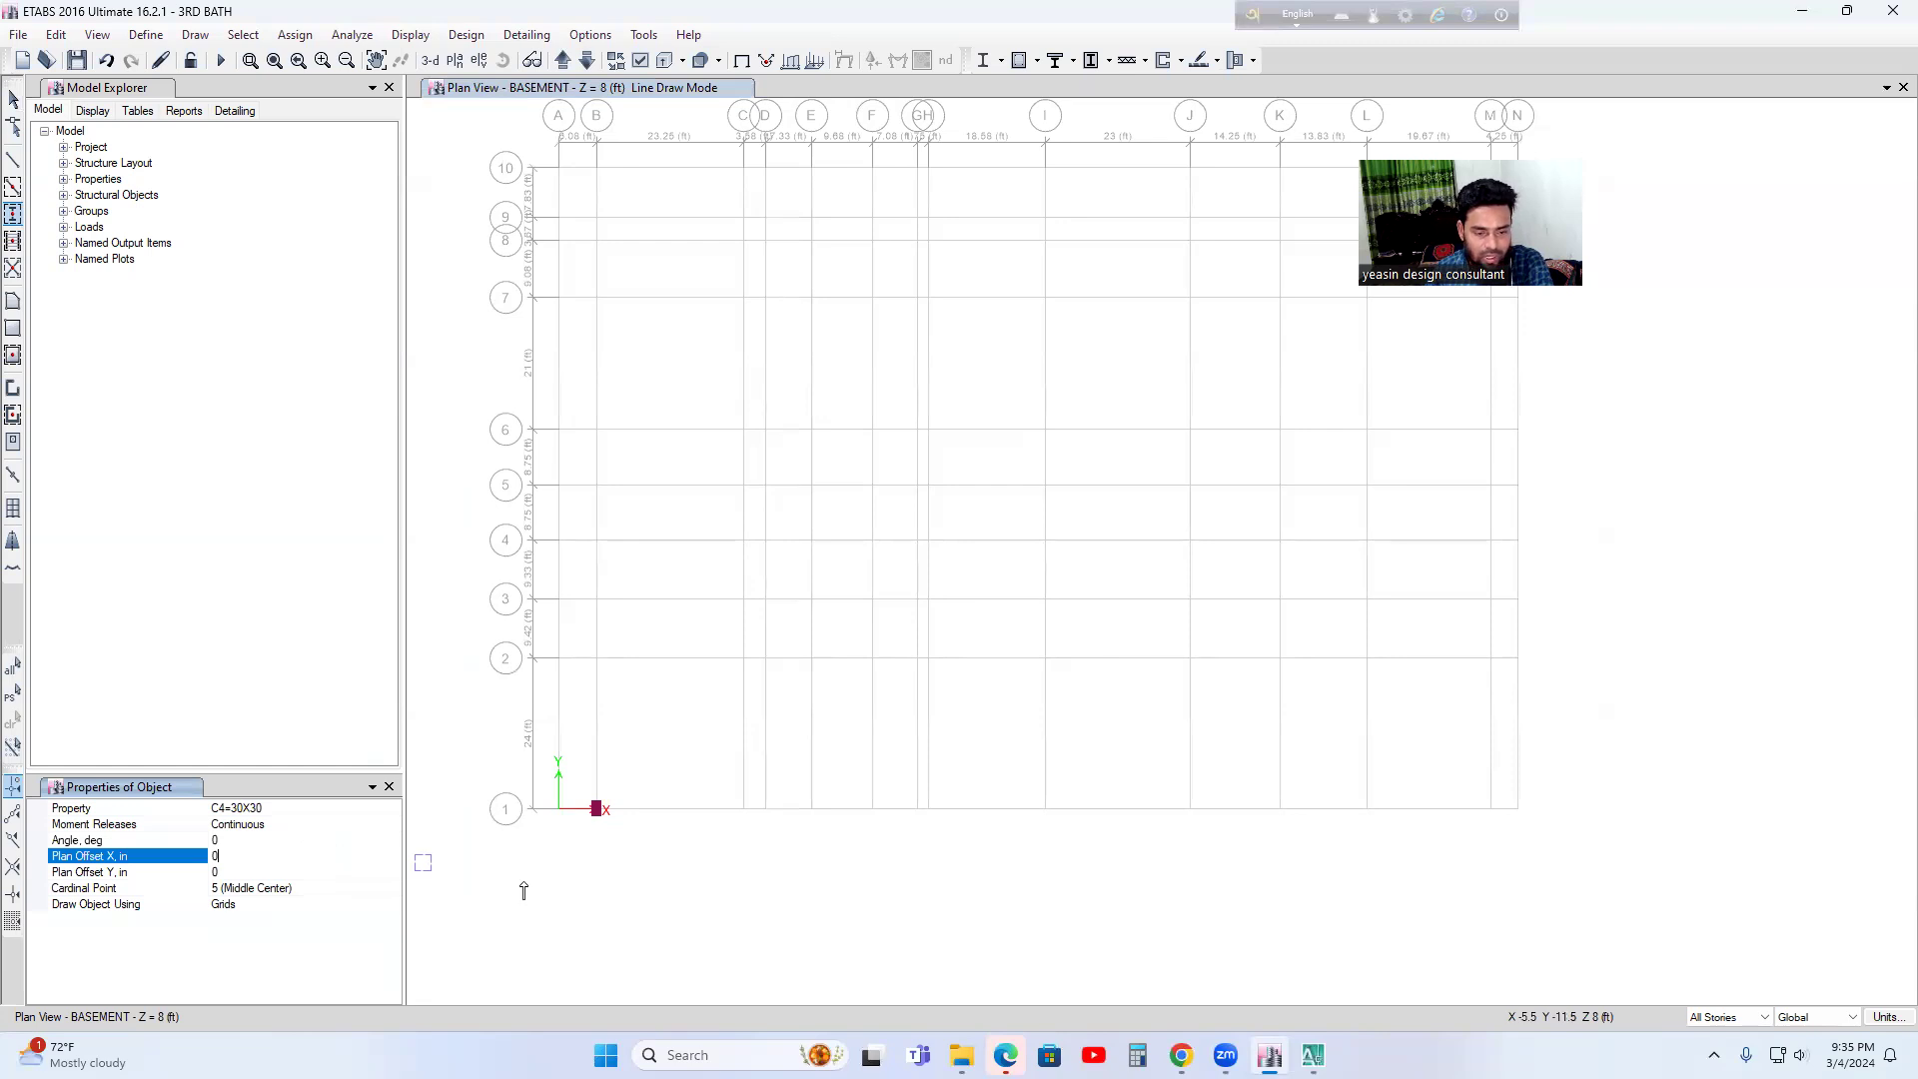
- Check the grid line 1 columns in AutoCAD, then place C4=30X30 columns in ETABS at C-1, F-1, I-1, J-1 and L-1
key(alt+Tab)
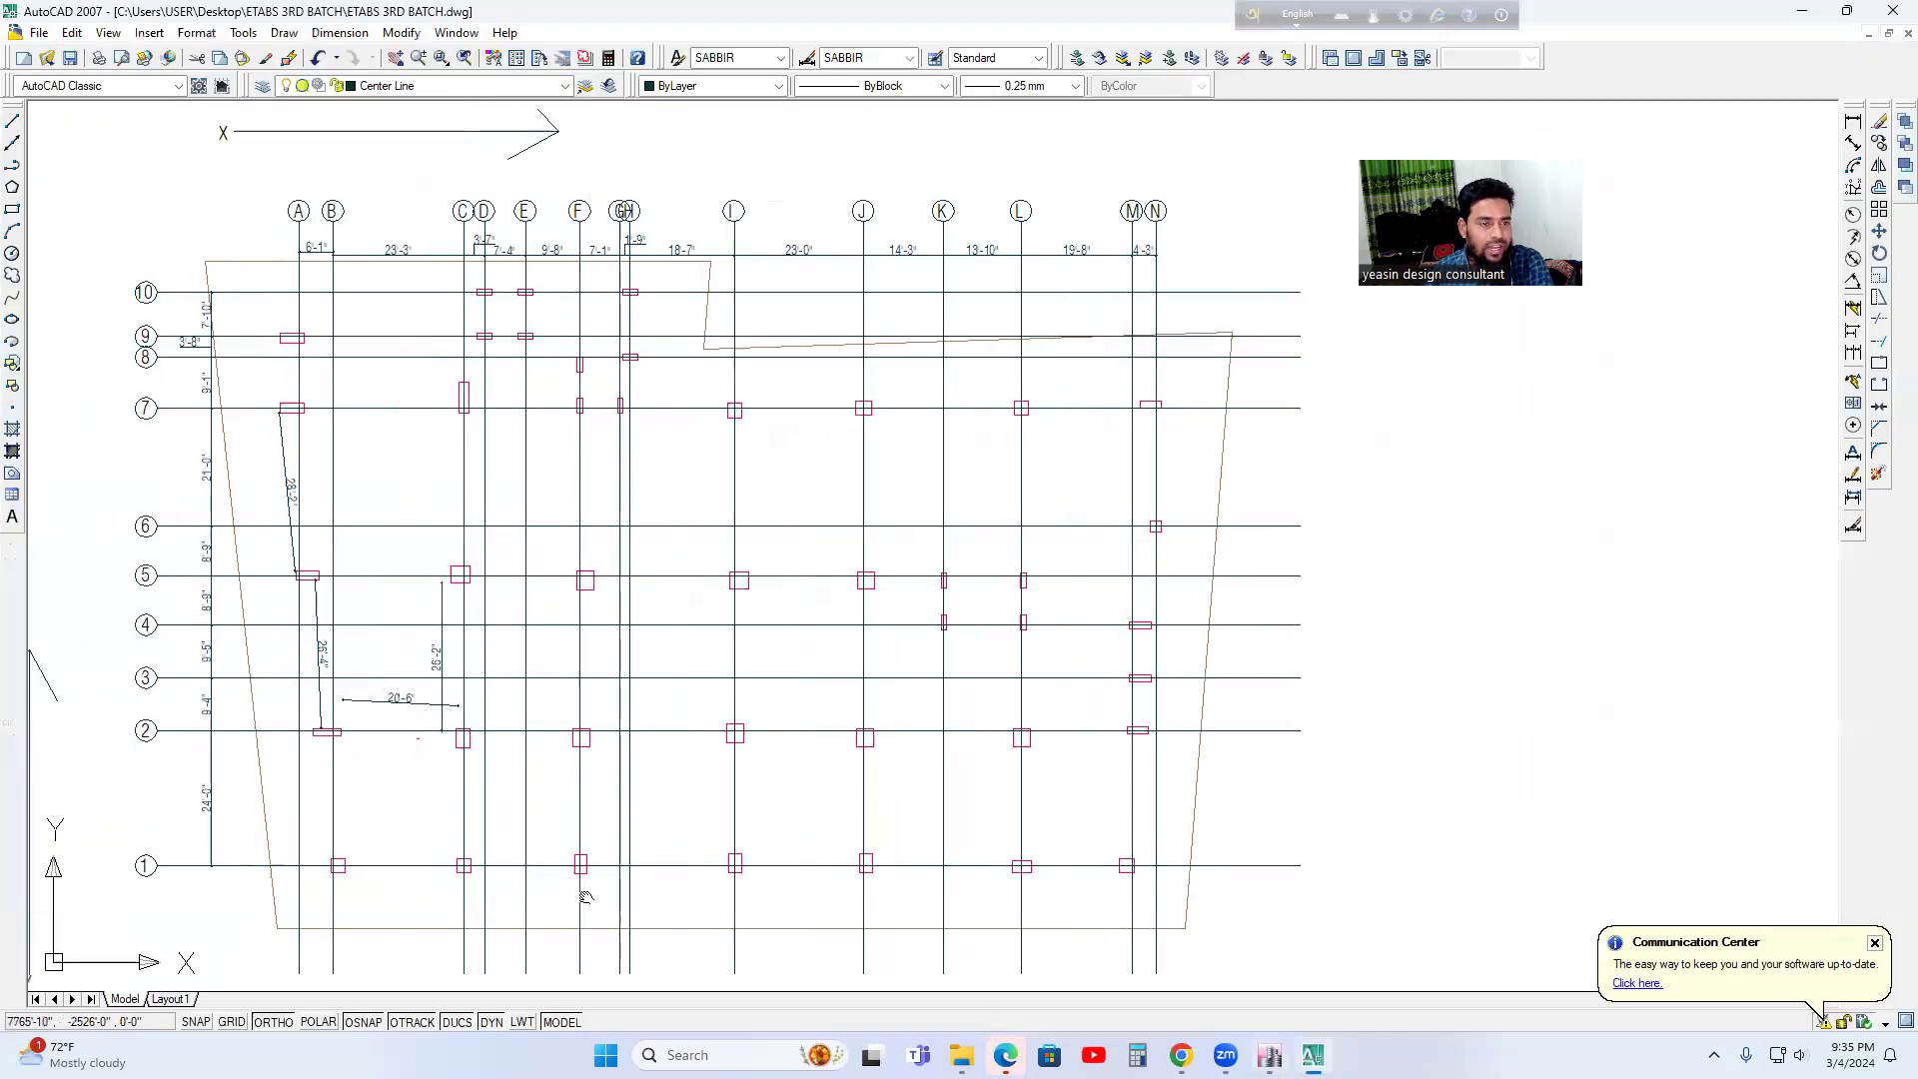
middle_drag(495, 900, 506, 889)
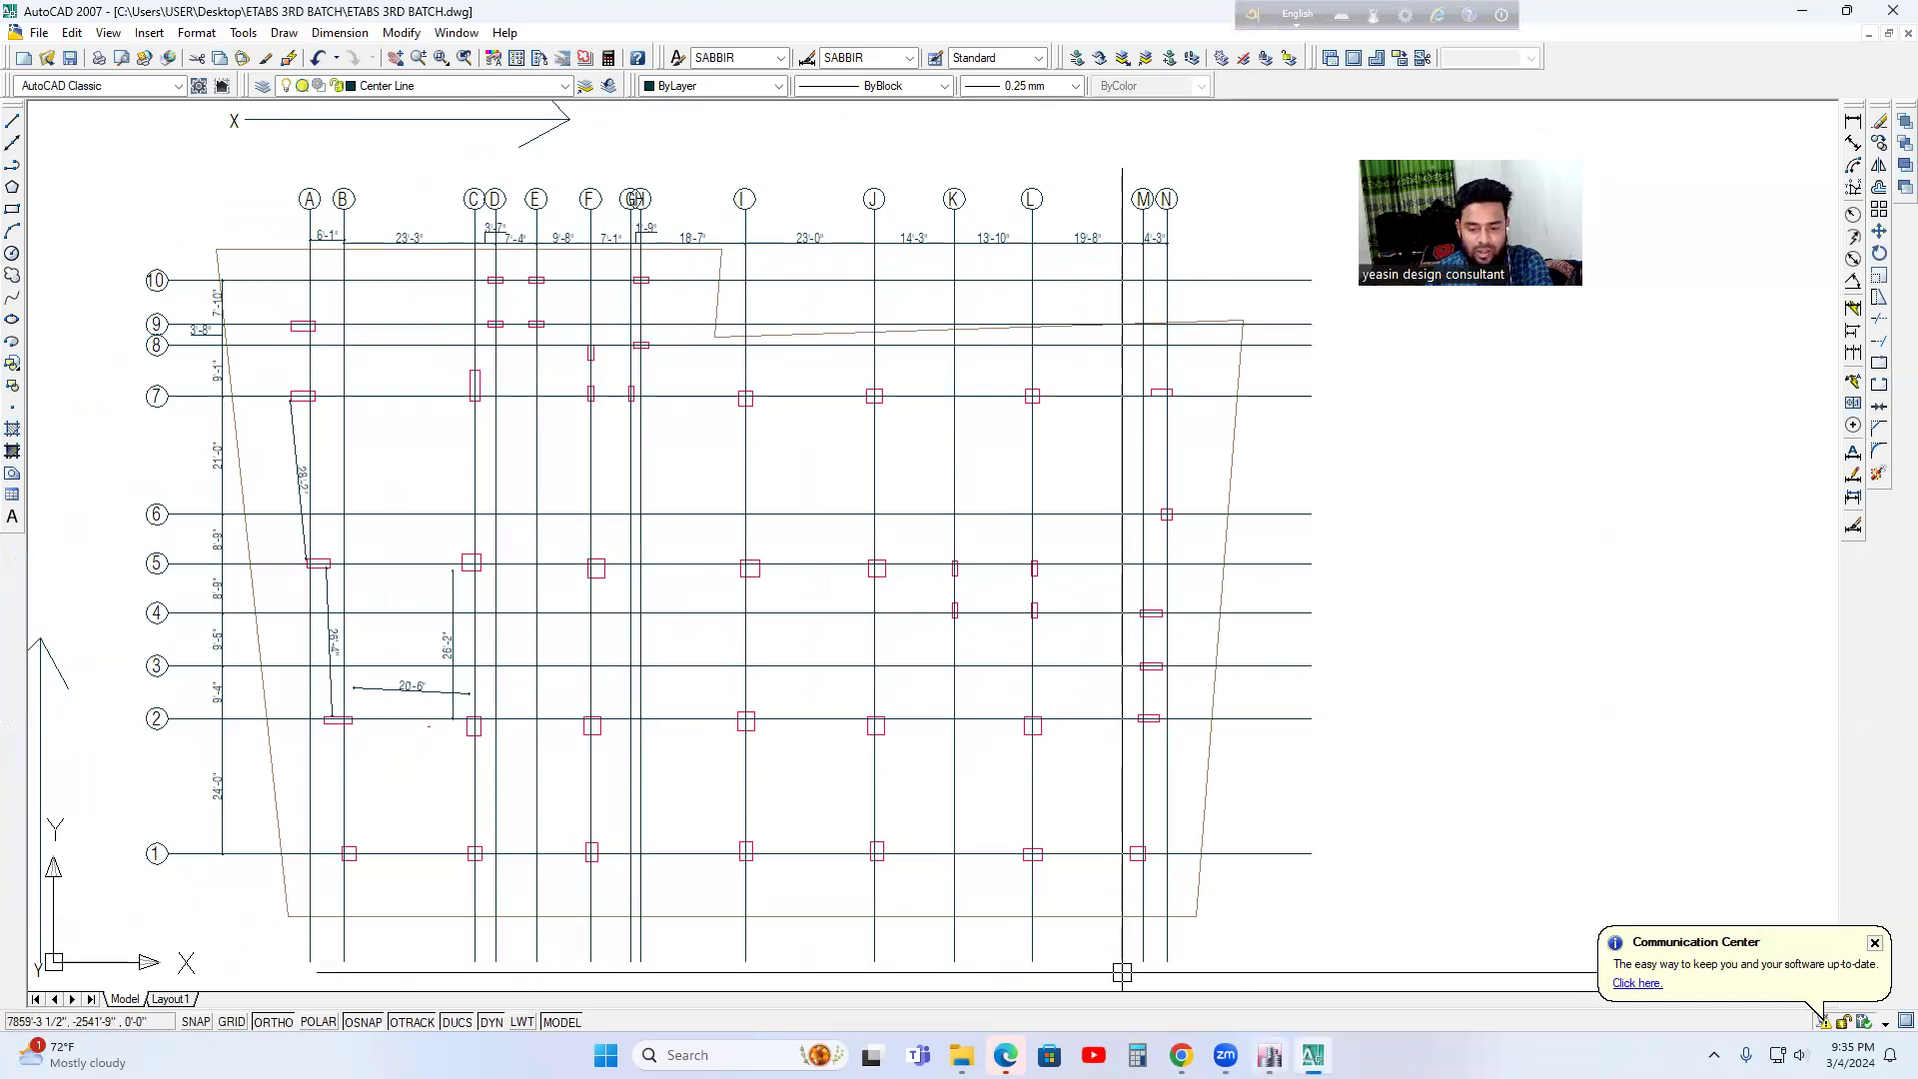
key(alt+Tab)
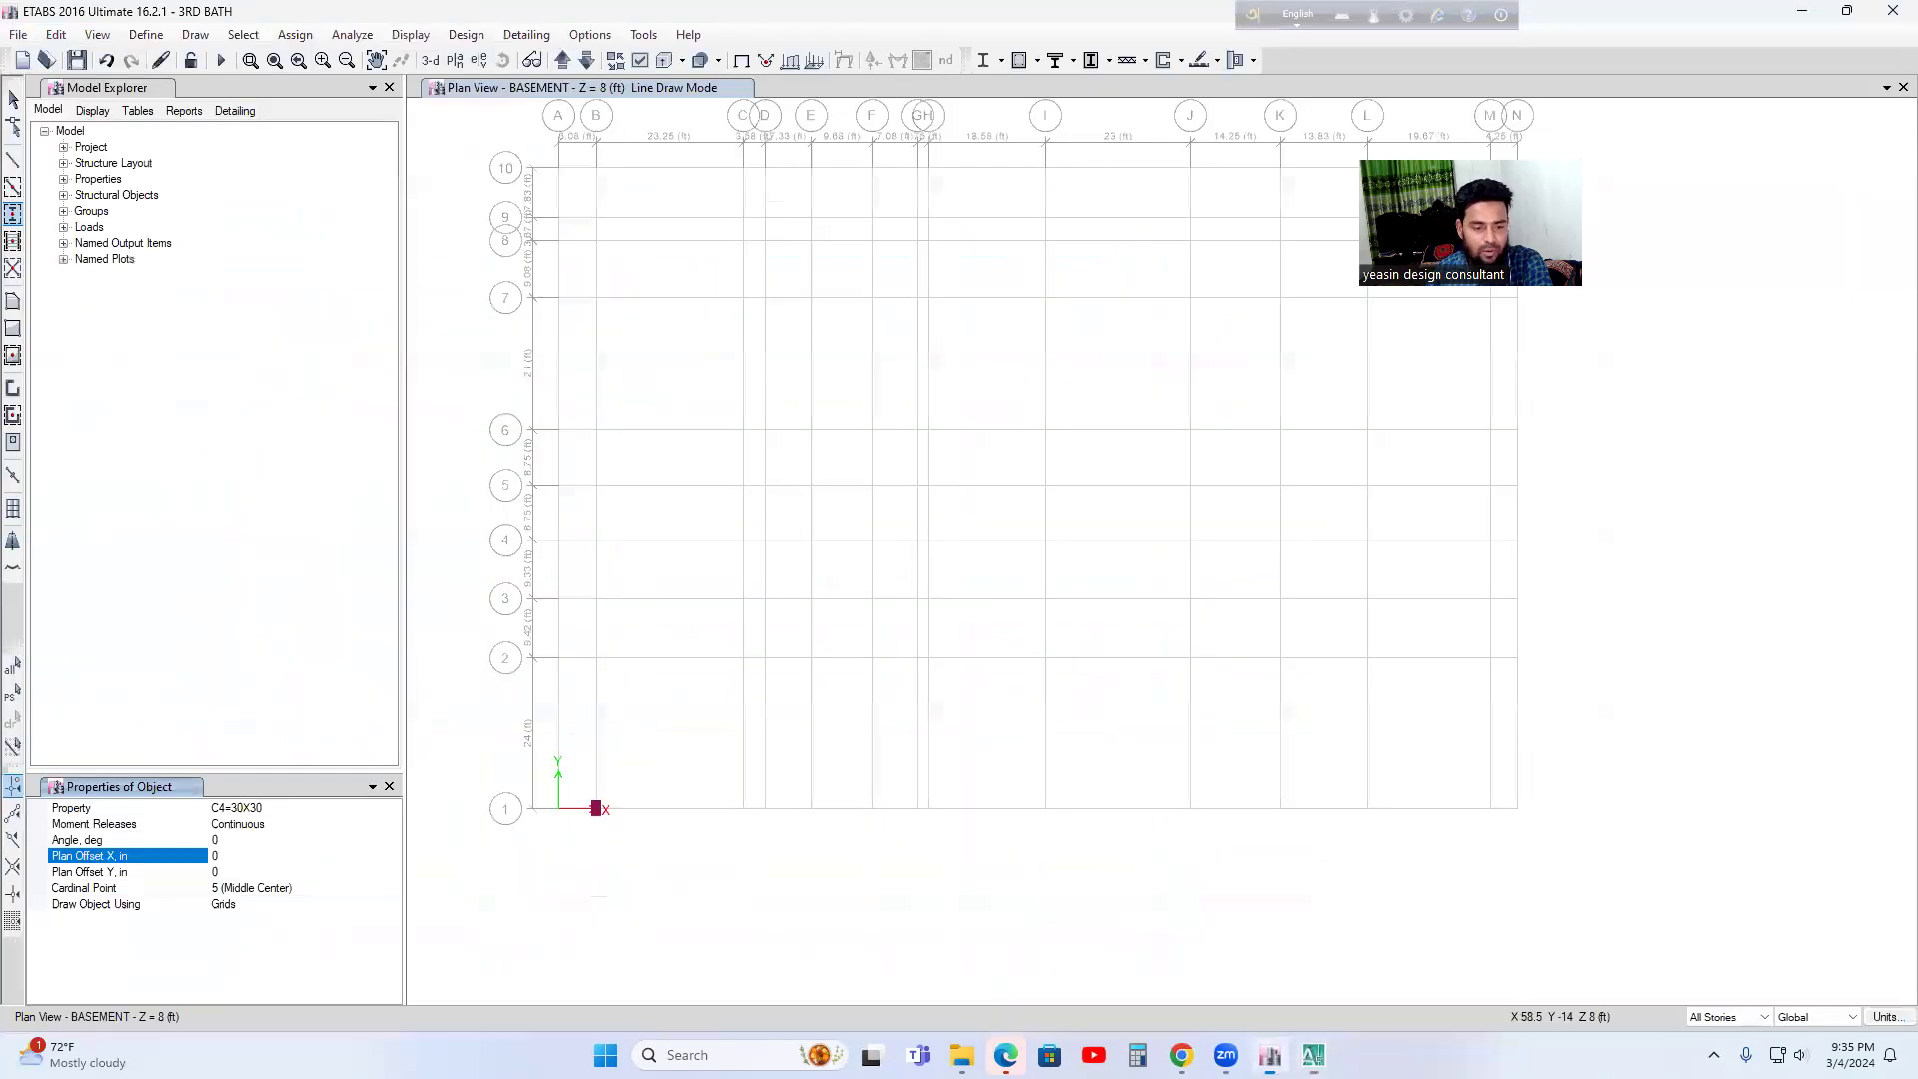
click(742, 808)
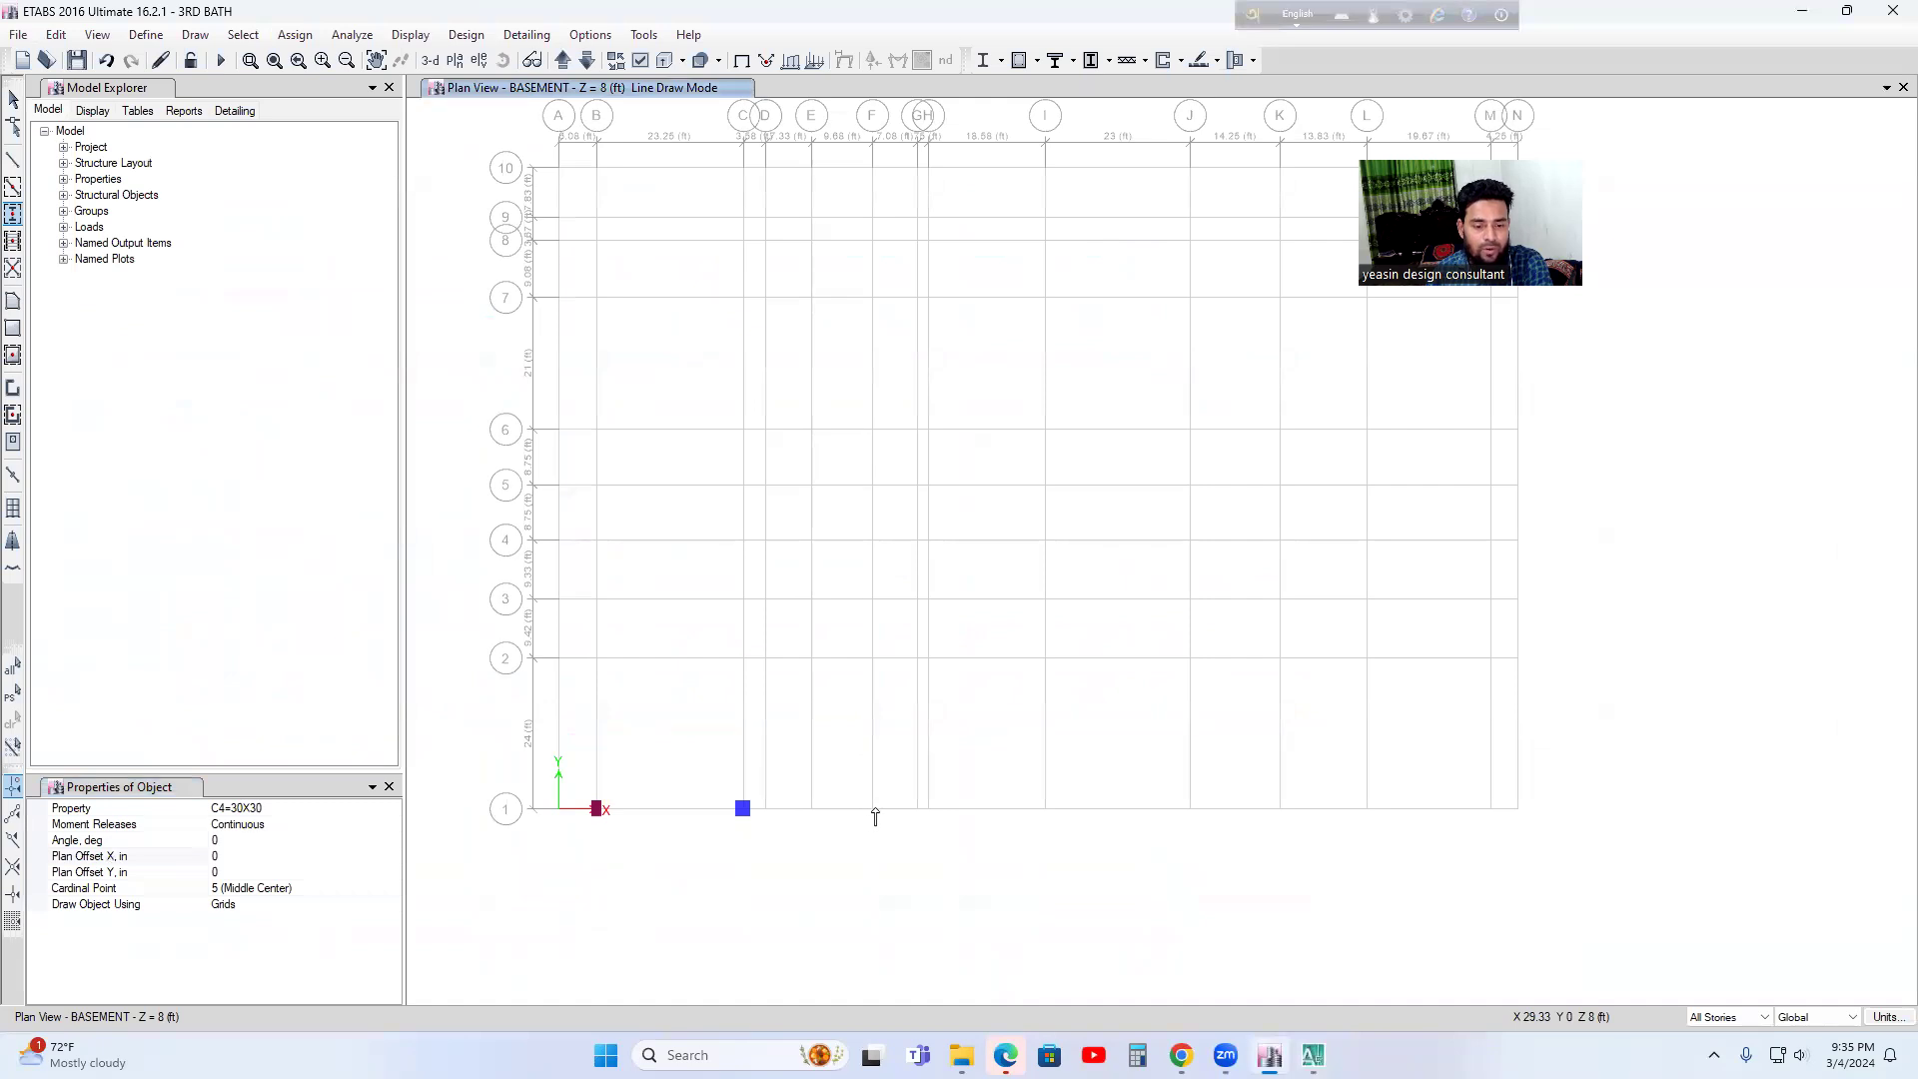
click(872, 808)
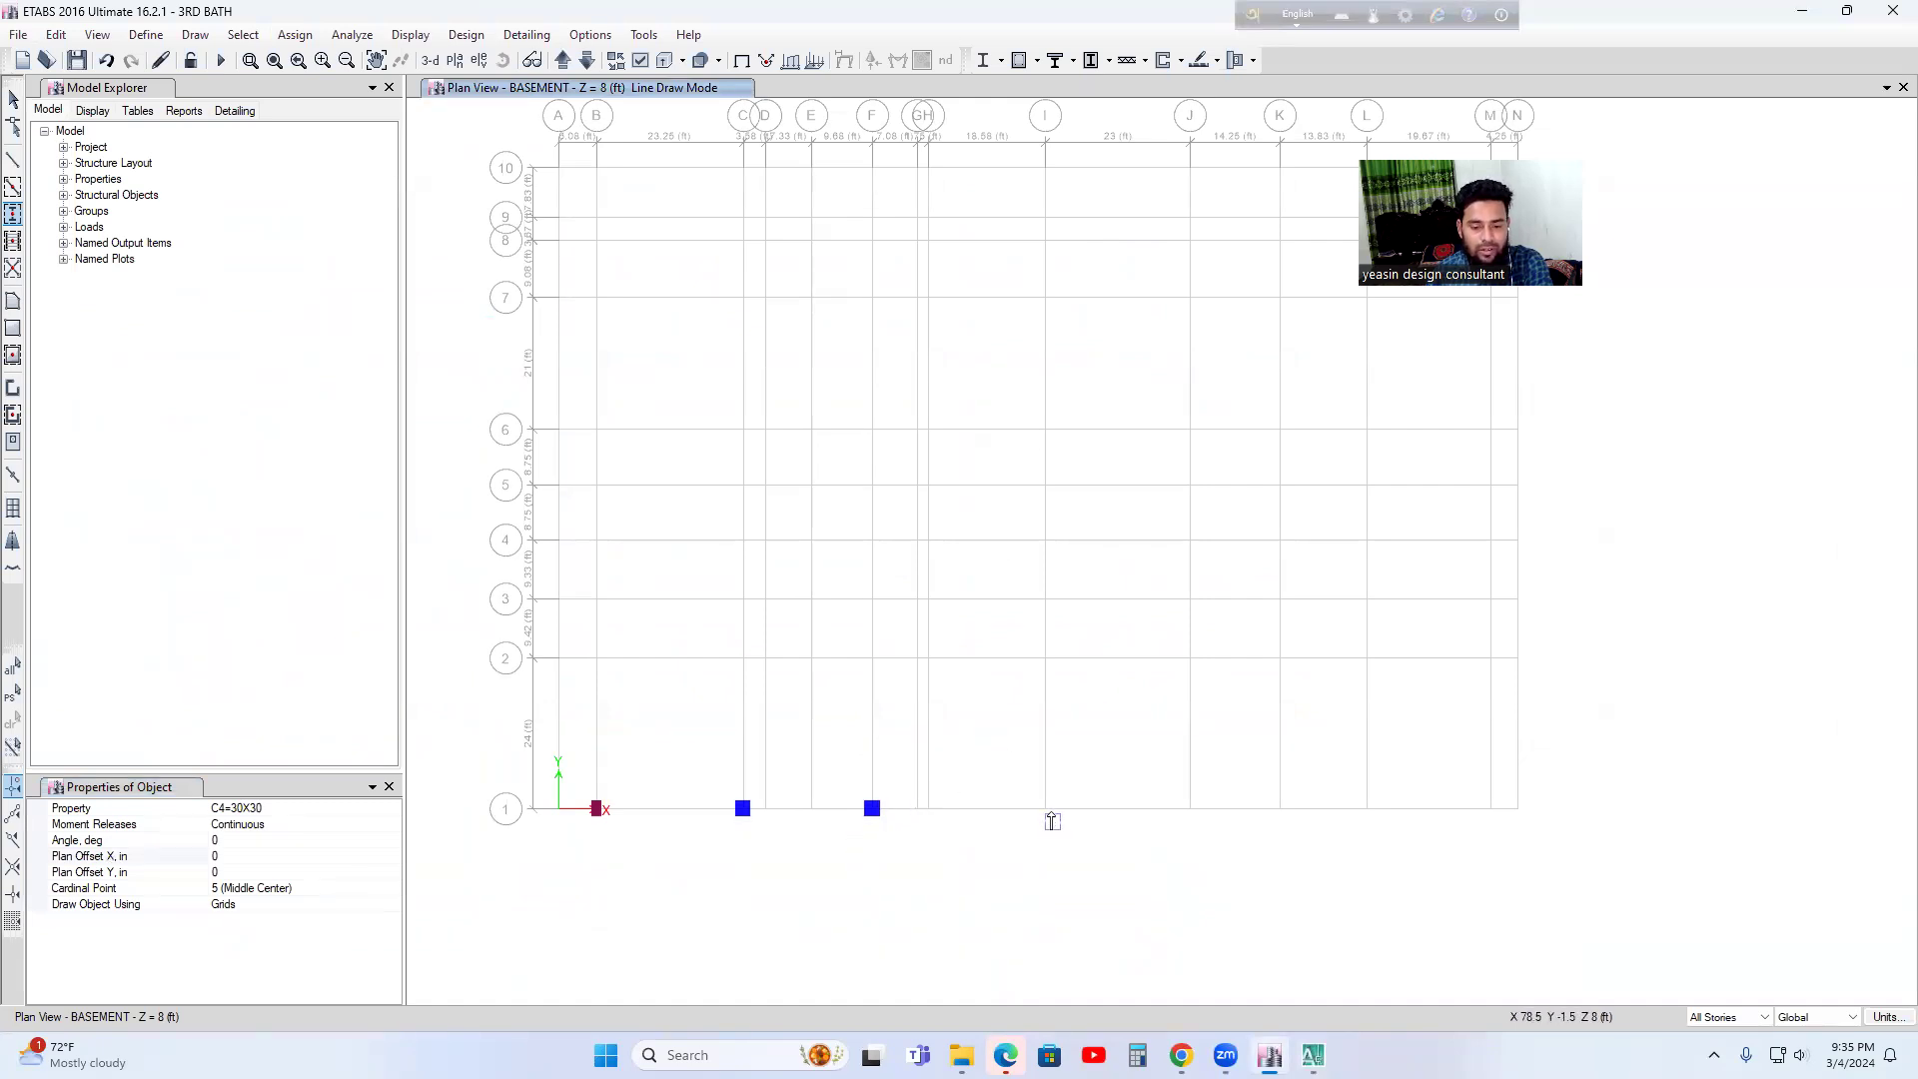
click(1045, 809)
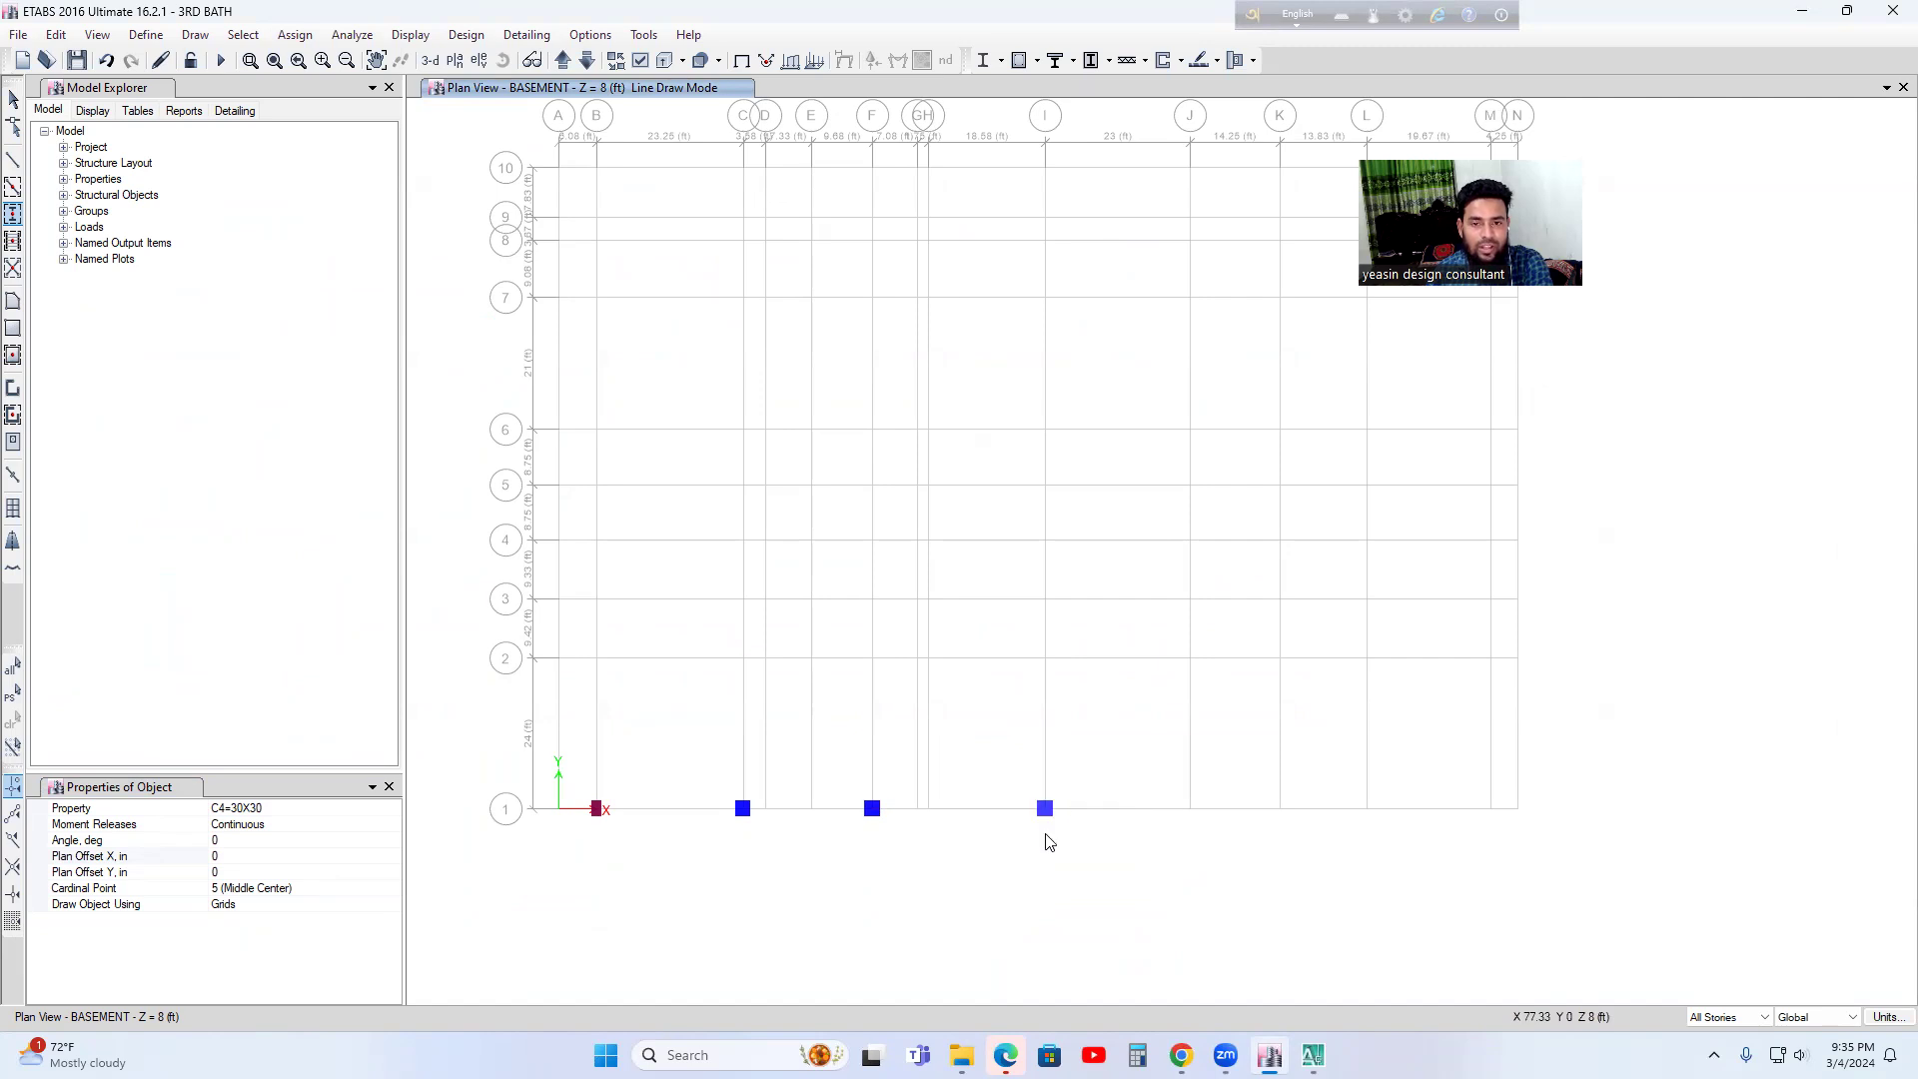
click(1189, 808)
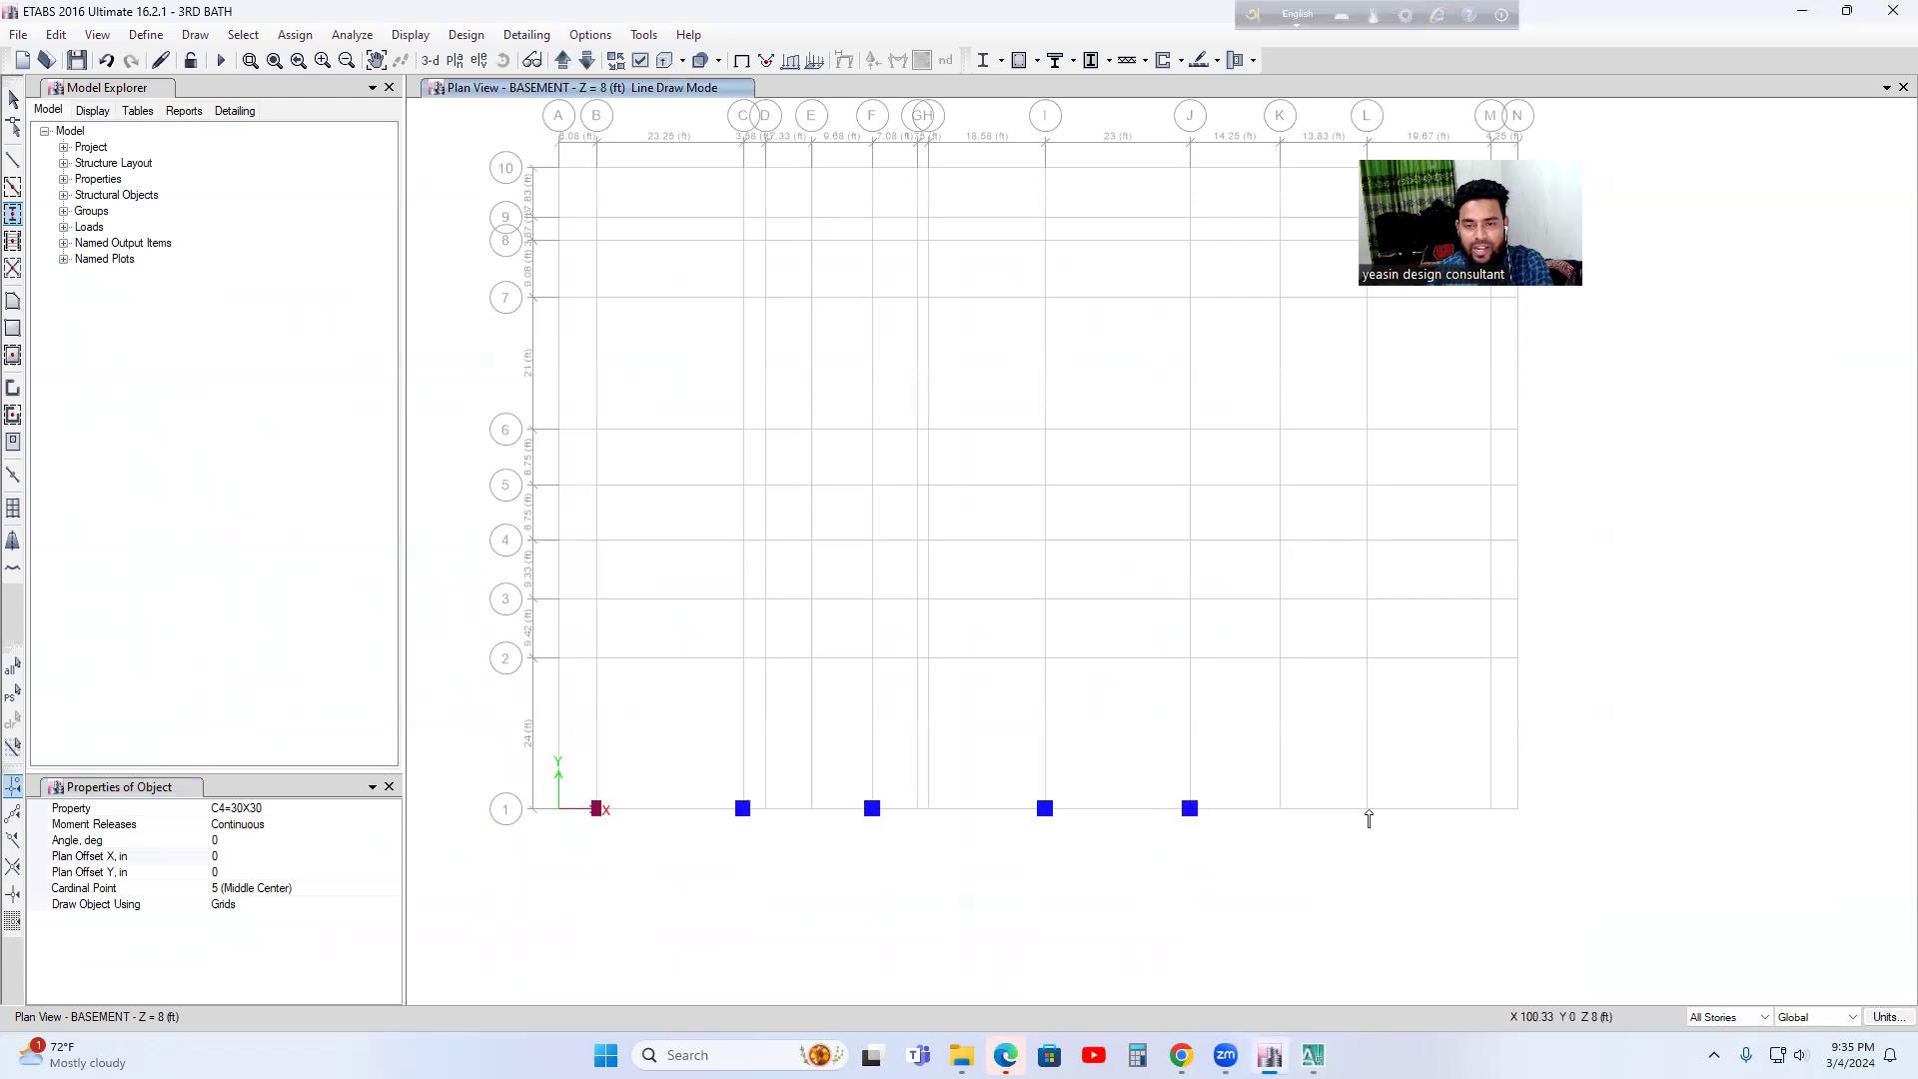
click(1367, 808)
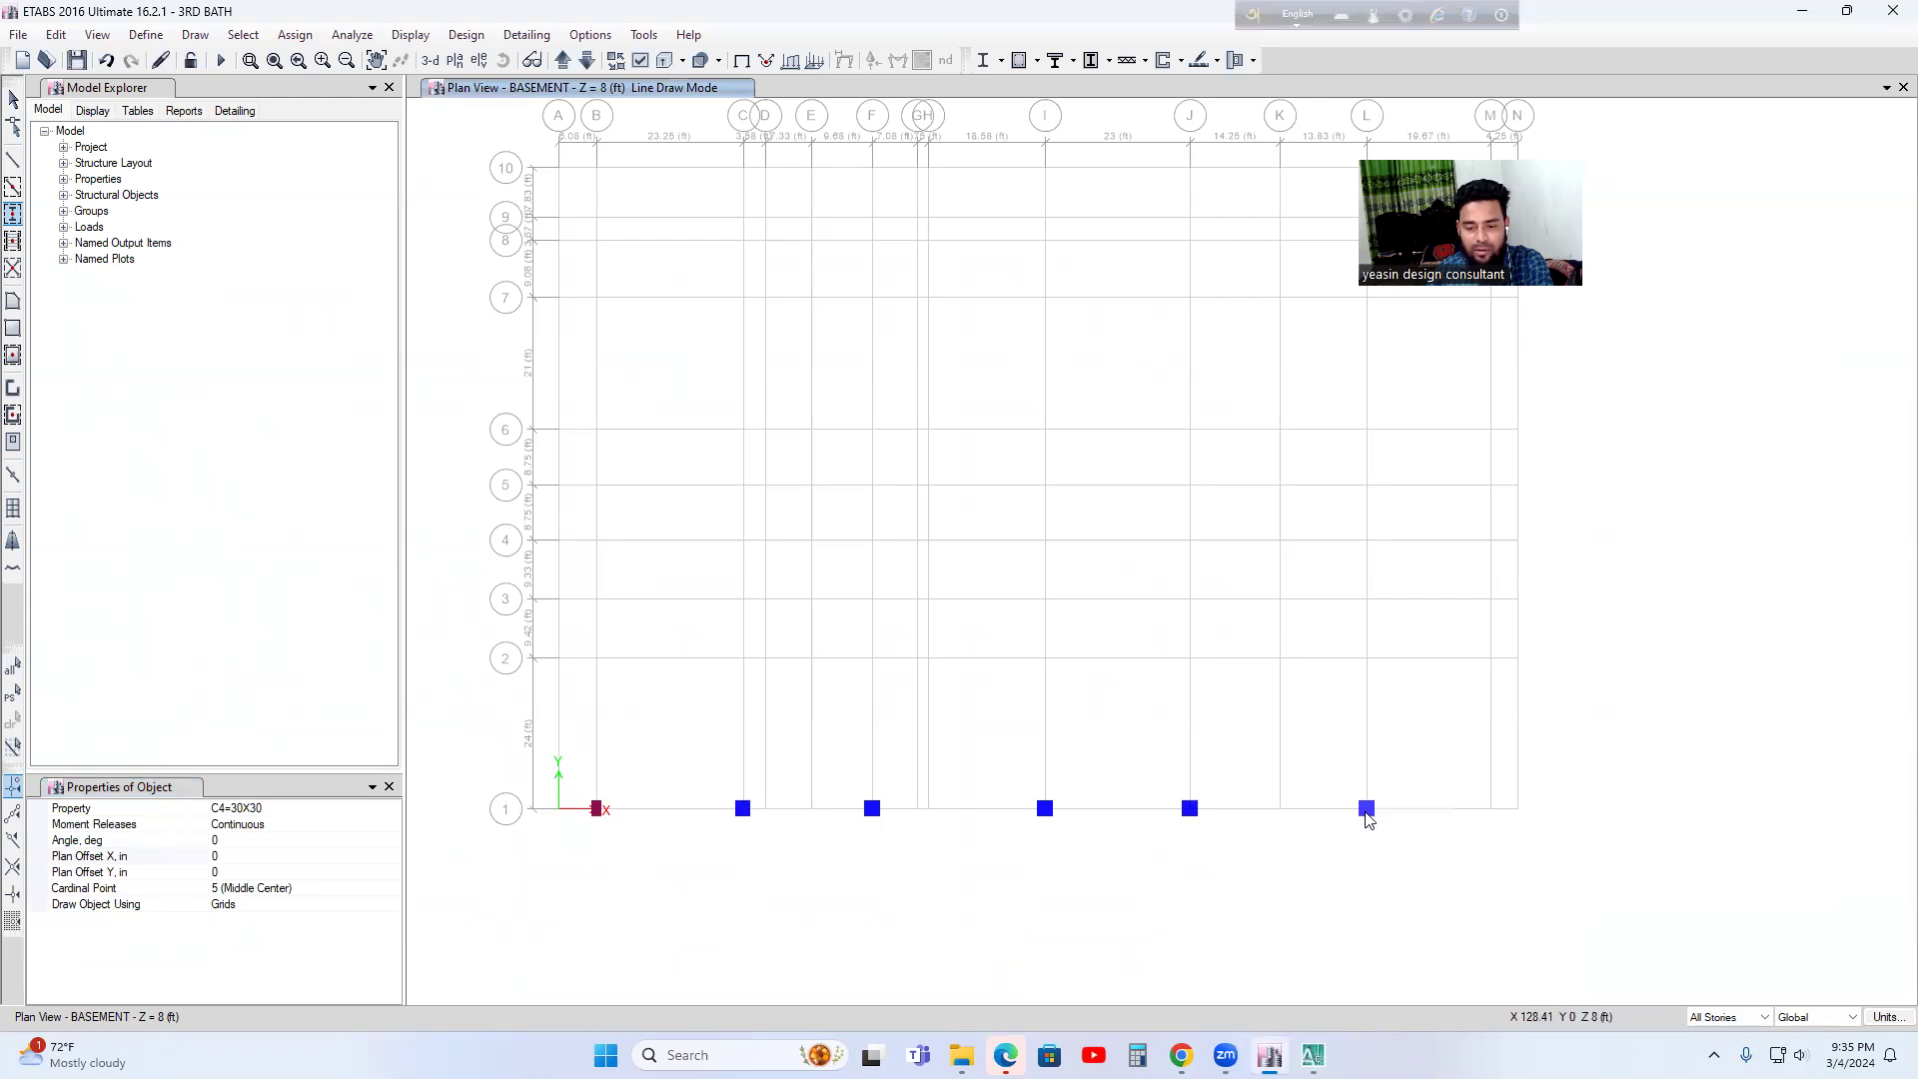
- Check the layout in AutoCAD, place a C2=20X30 column rotated 90 degrees at M-1 in ETABS, and leave column drawing
click(382, 810)
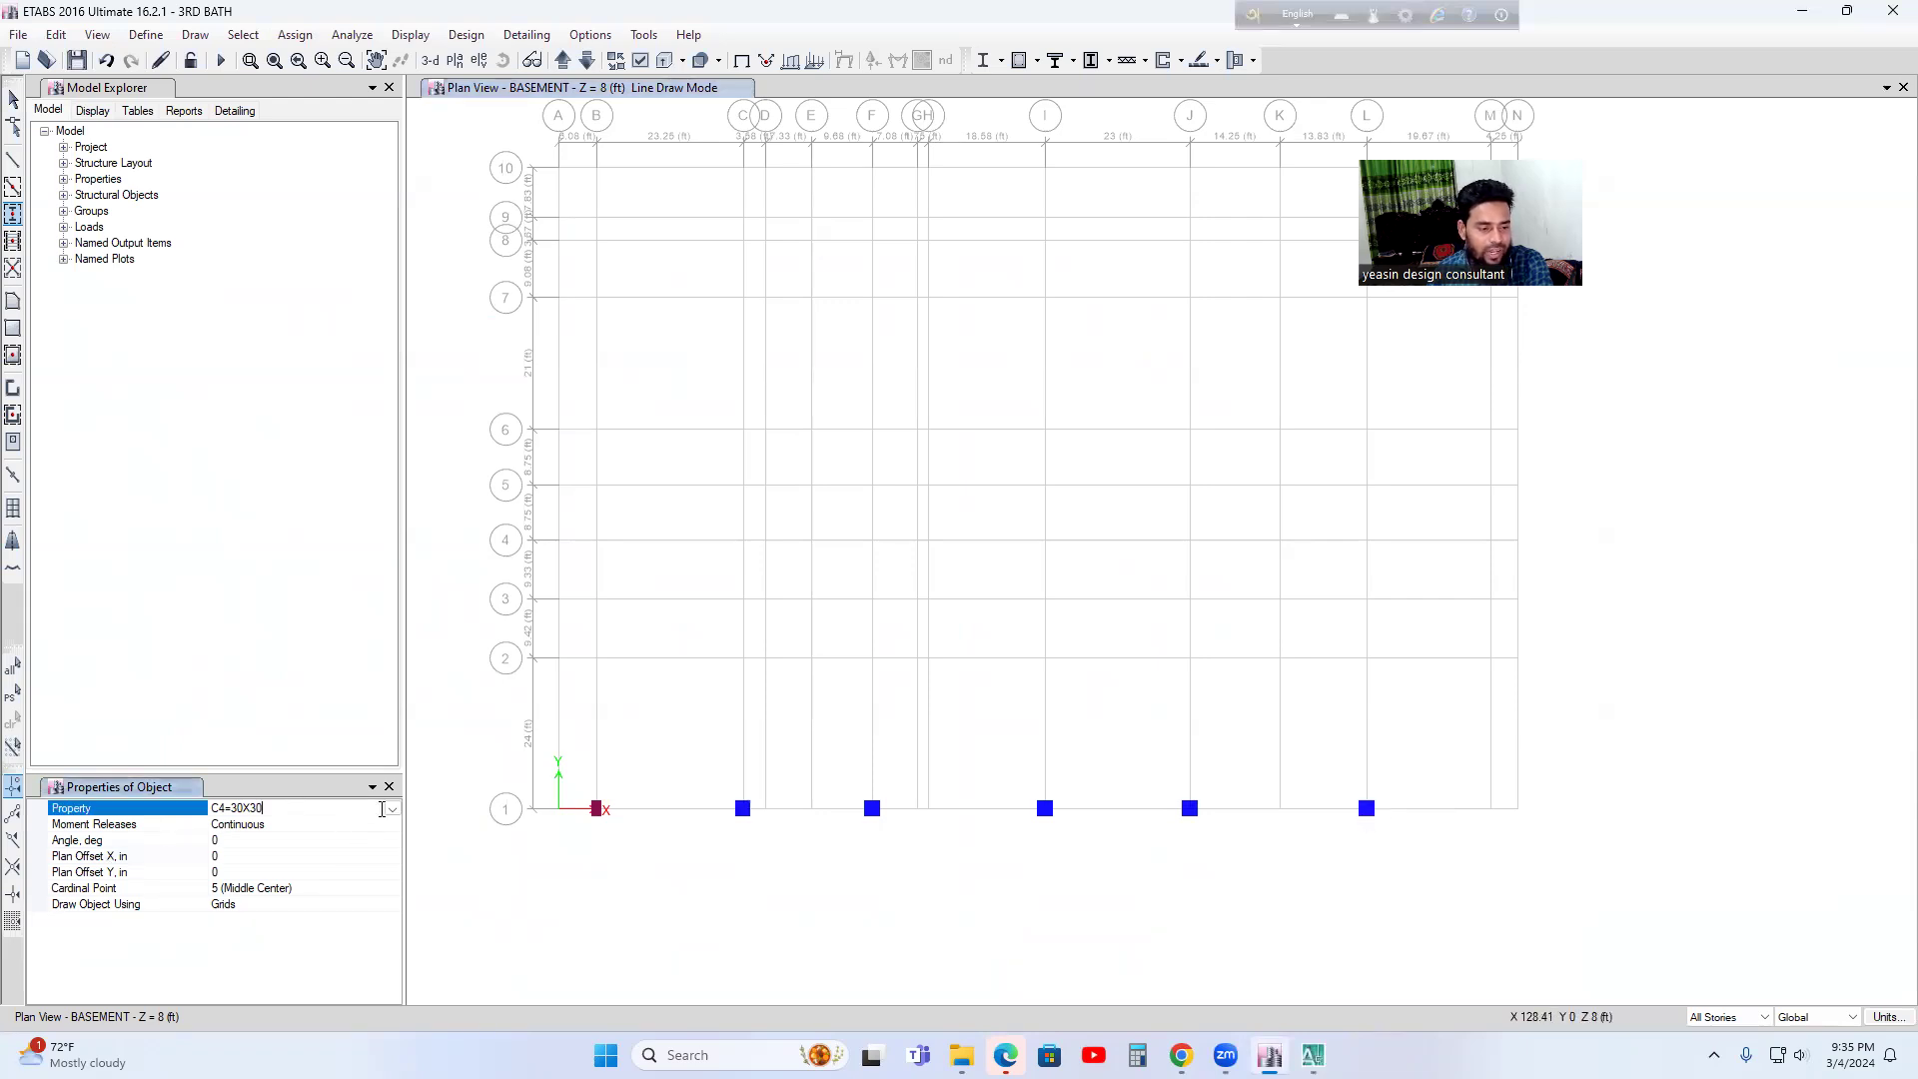
click(393, 809)
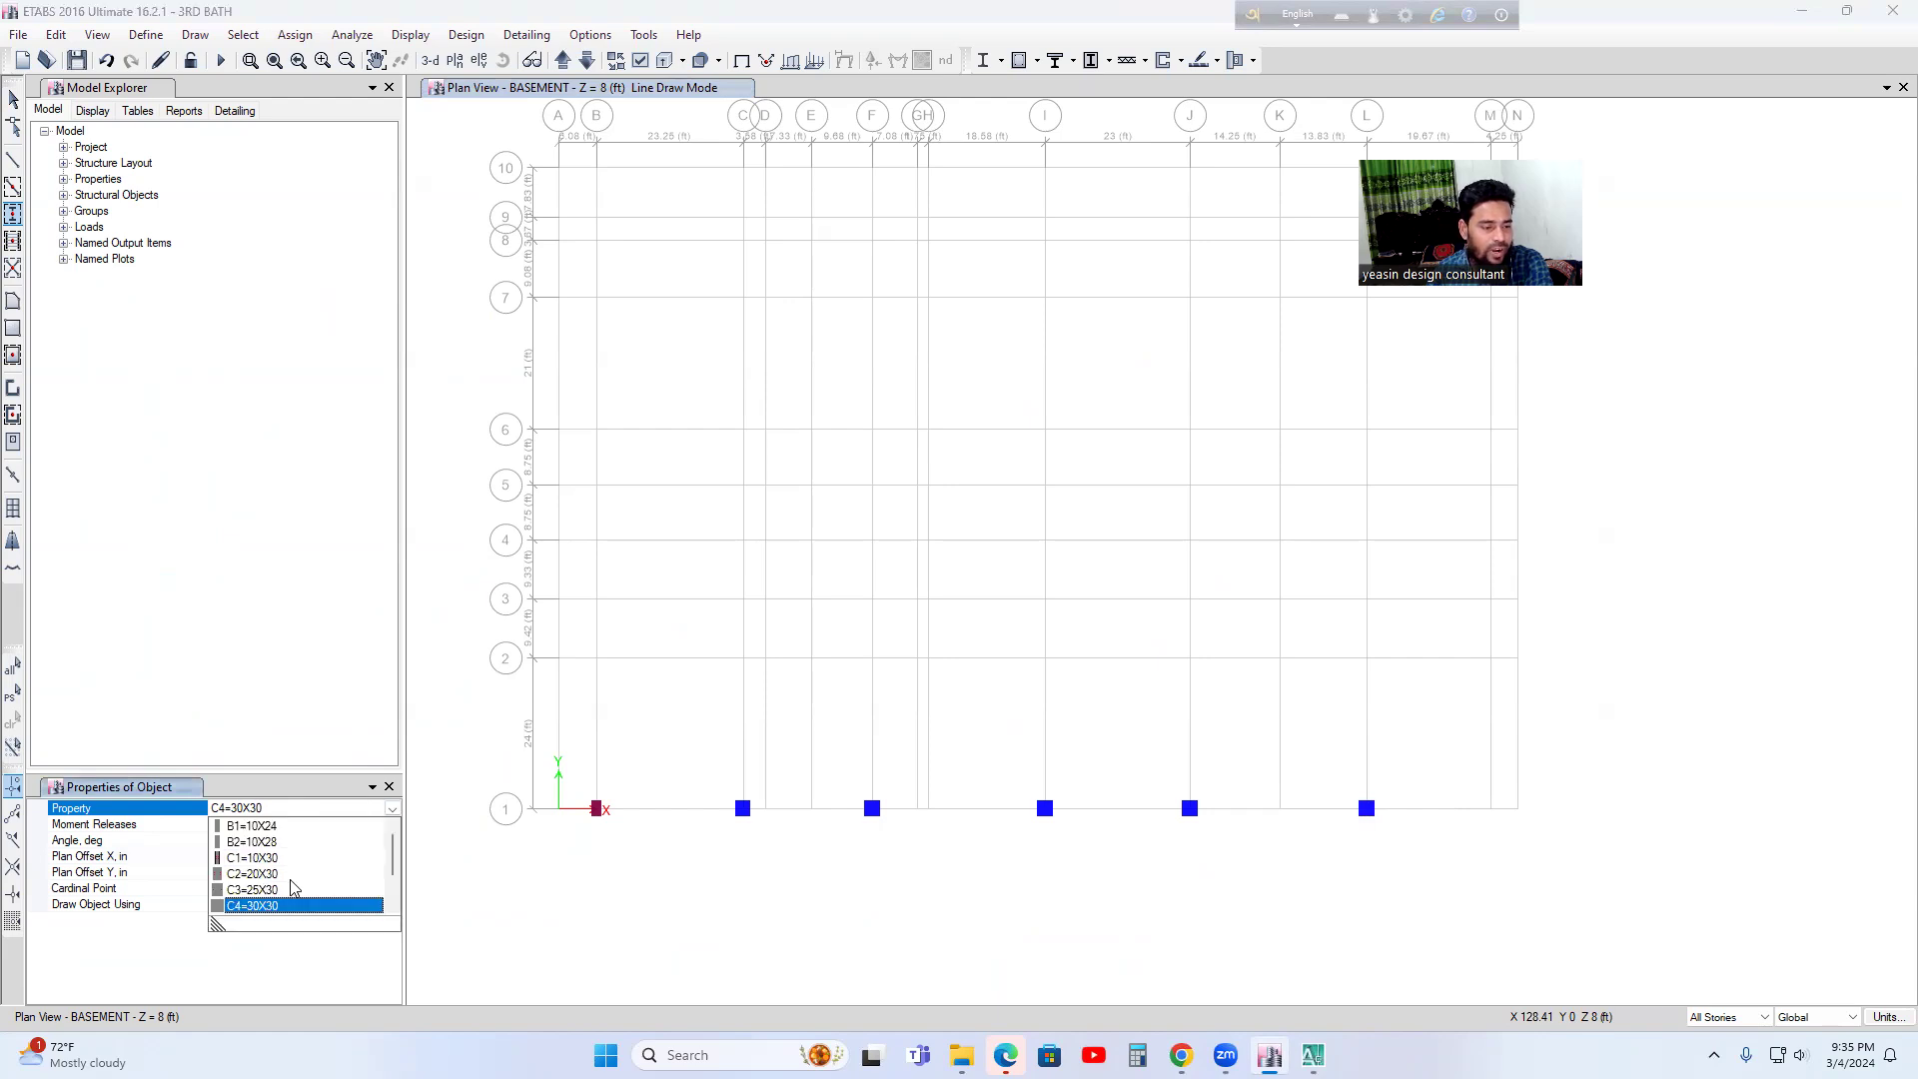
click(300, 883)
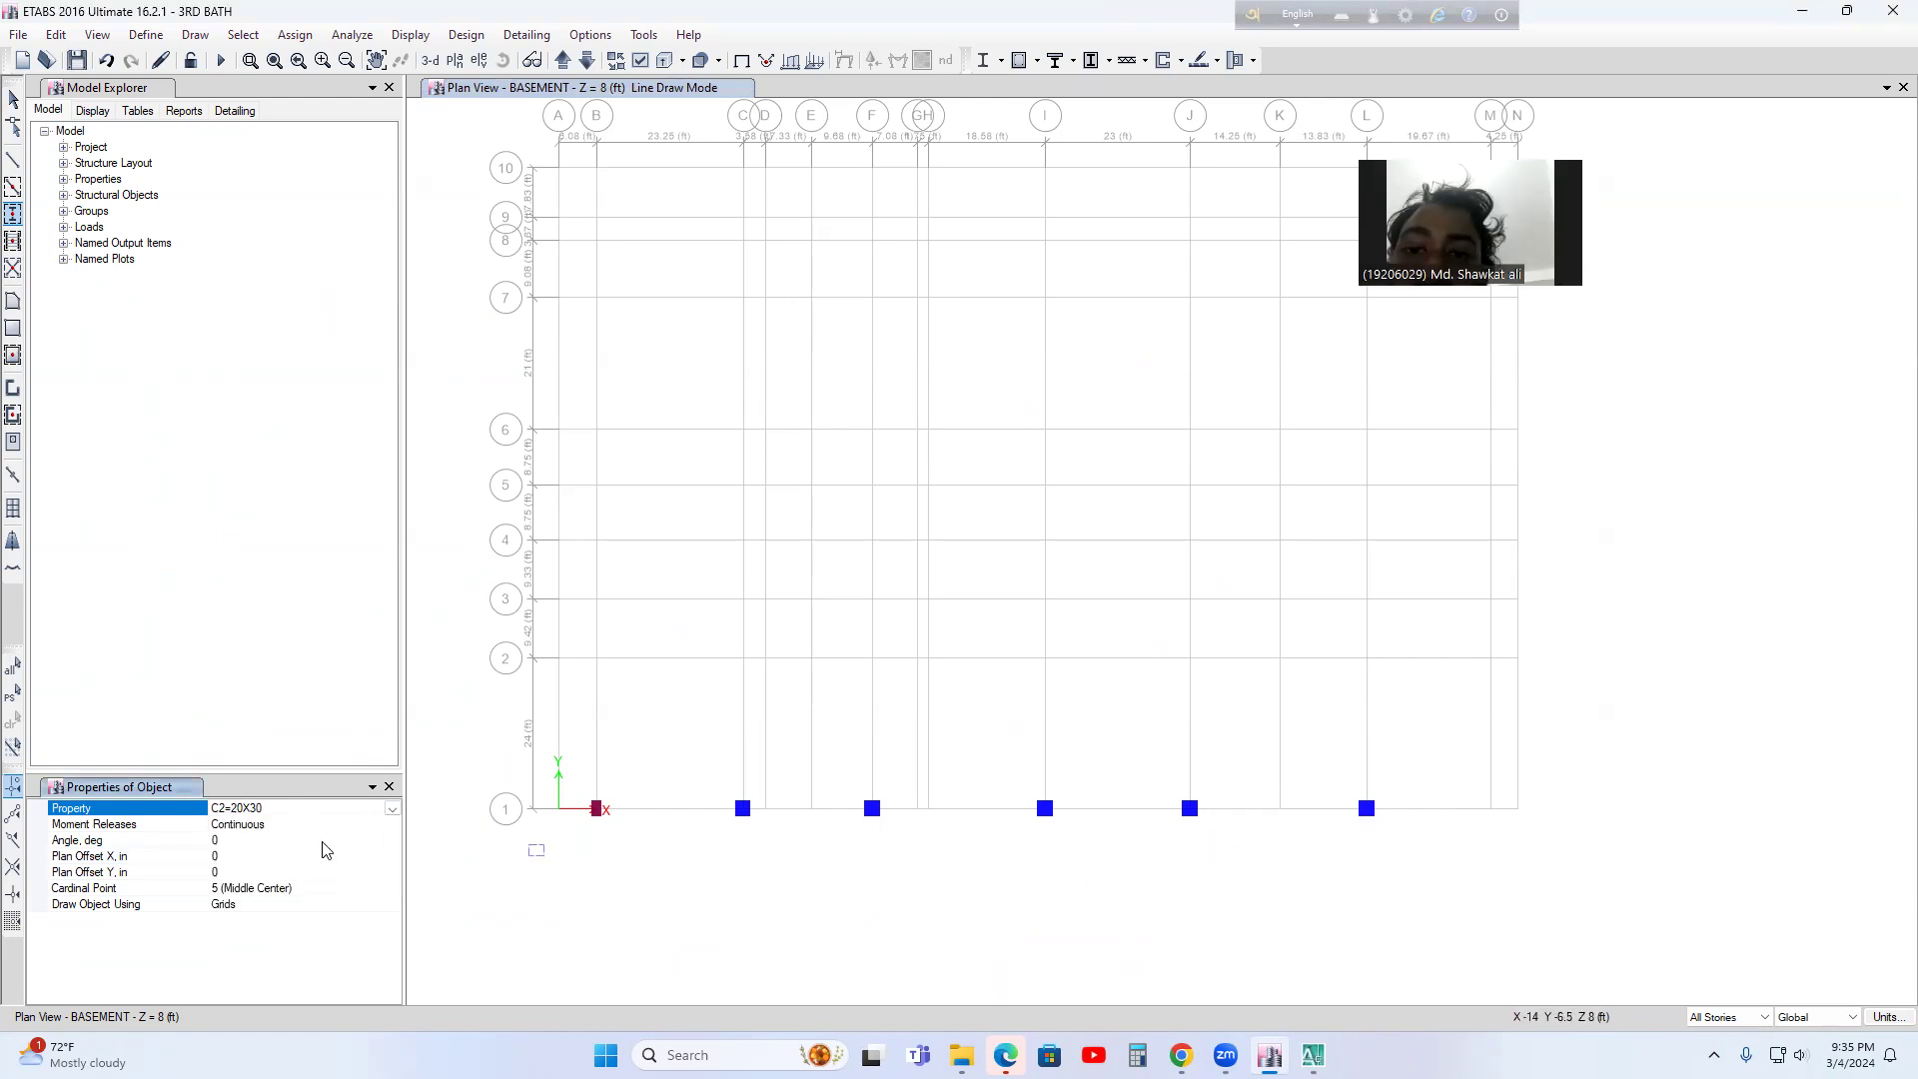
click(232, 842)
key(BackSpace)
text(90)
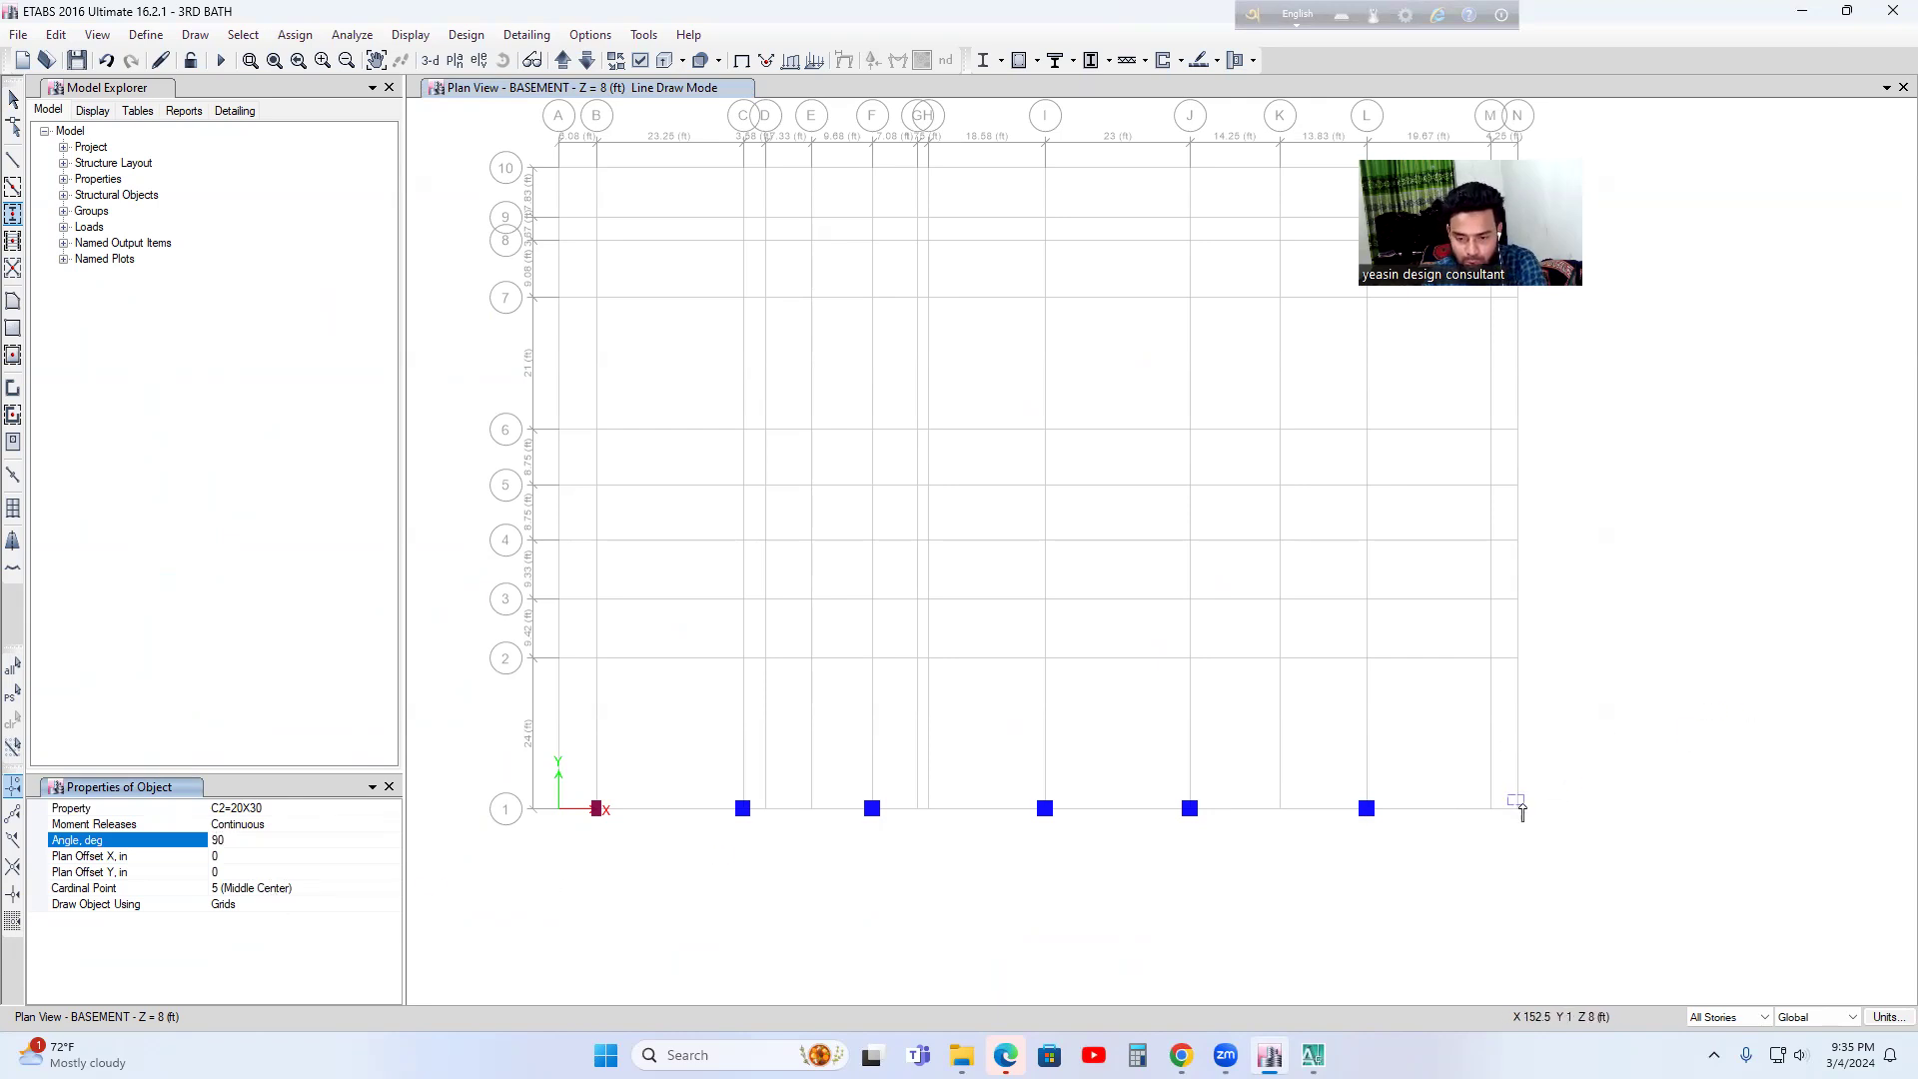
middle_drag(1468, 789, 1459, 813)
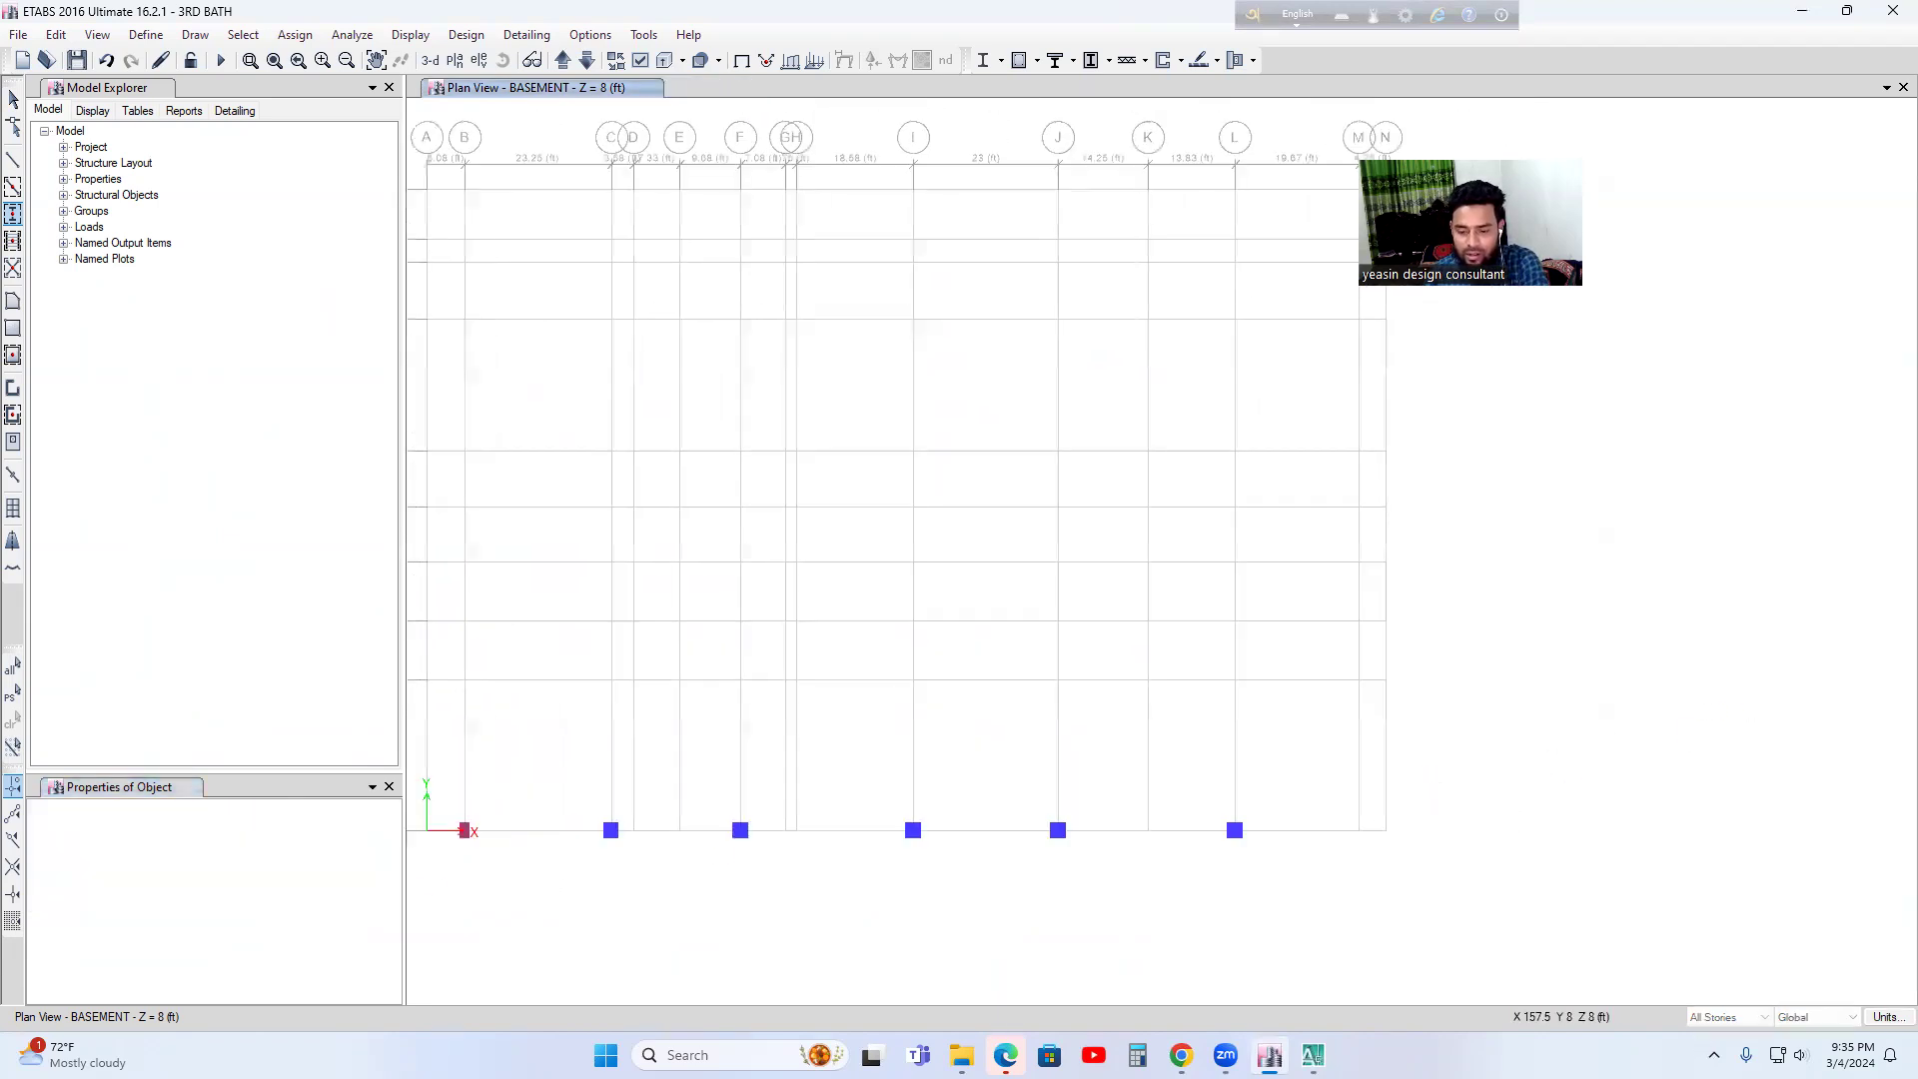
click(1313, 1055)
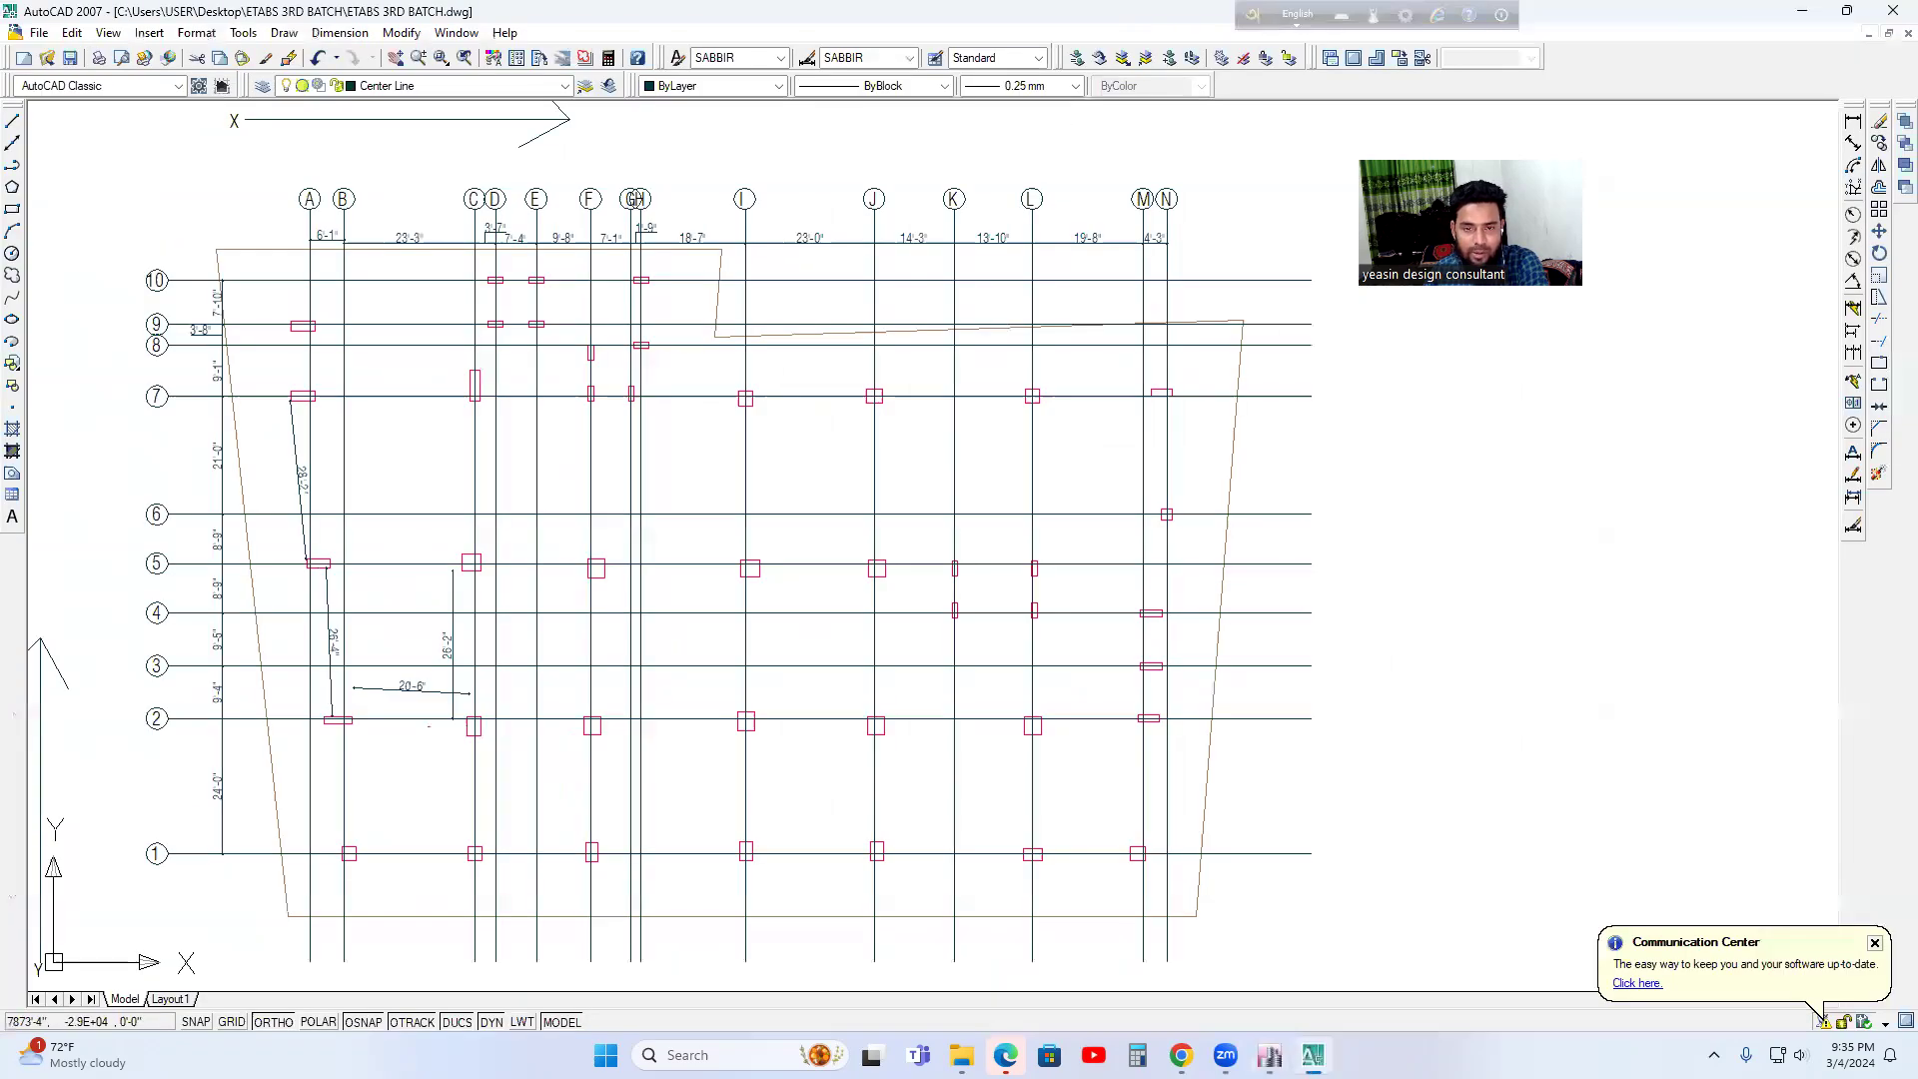
key(alt+Tab)
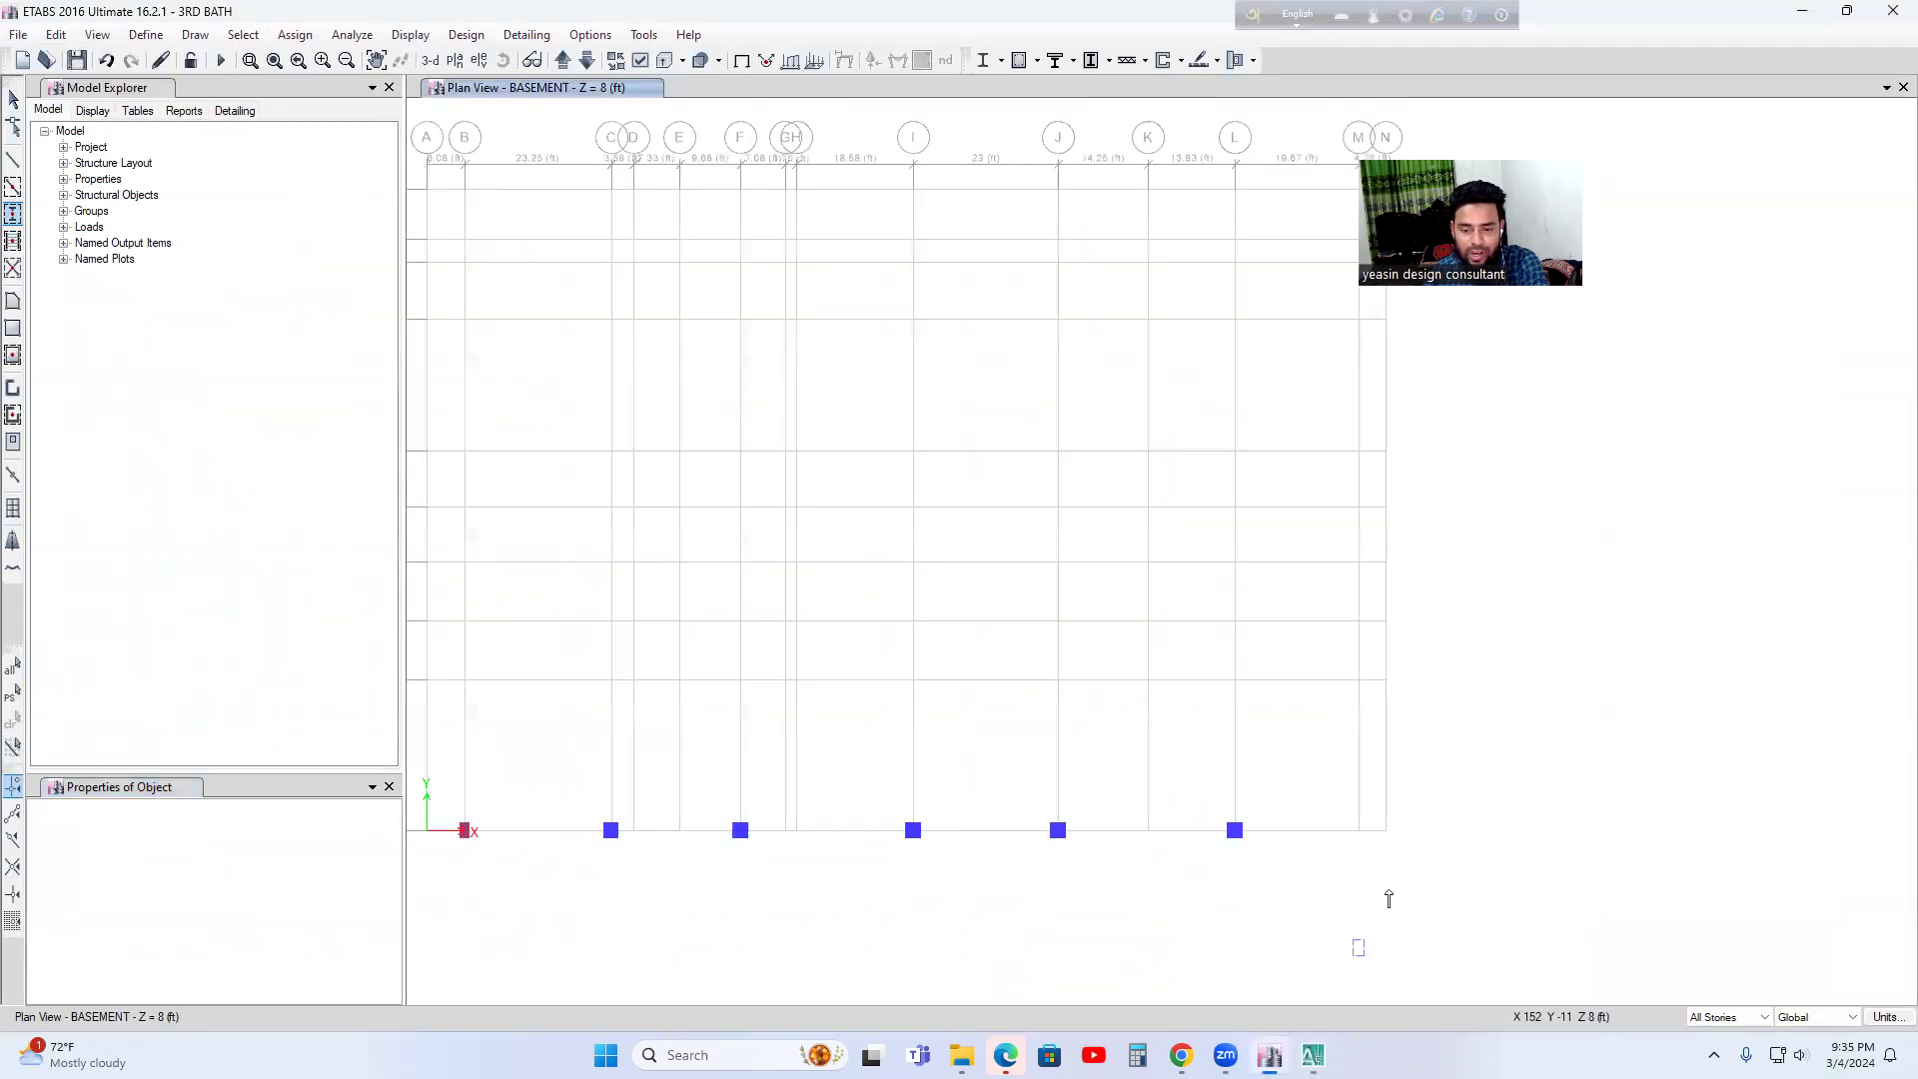
click(1358, 833)
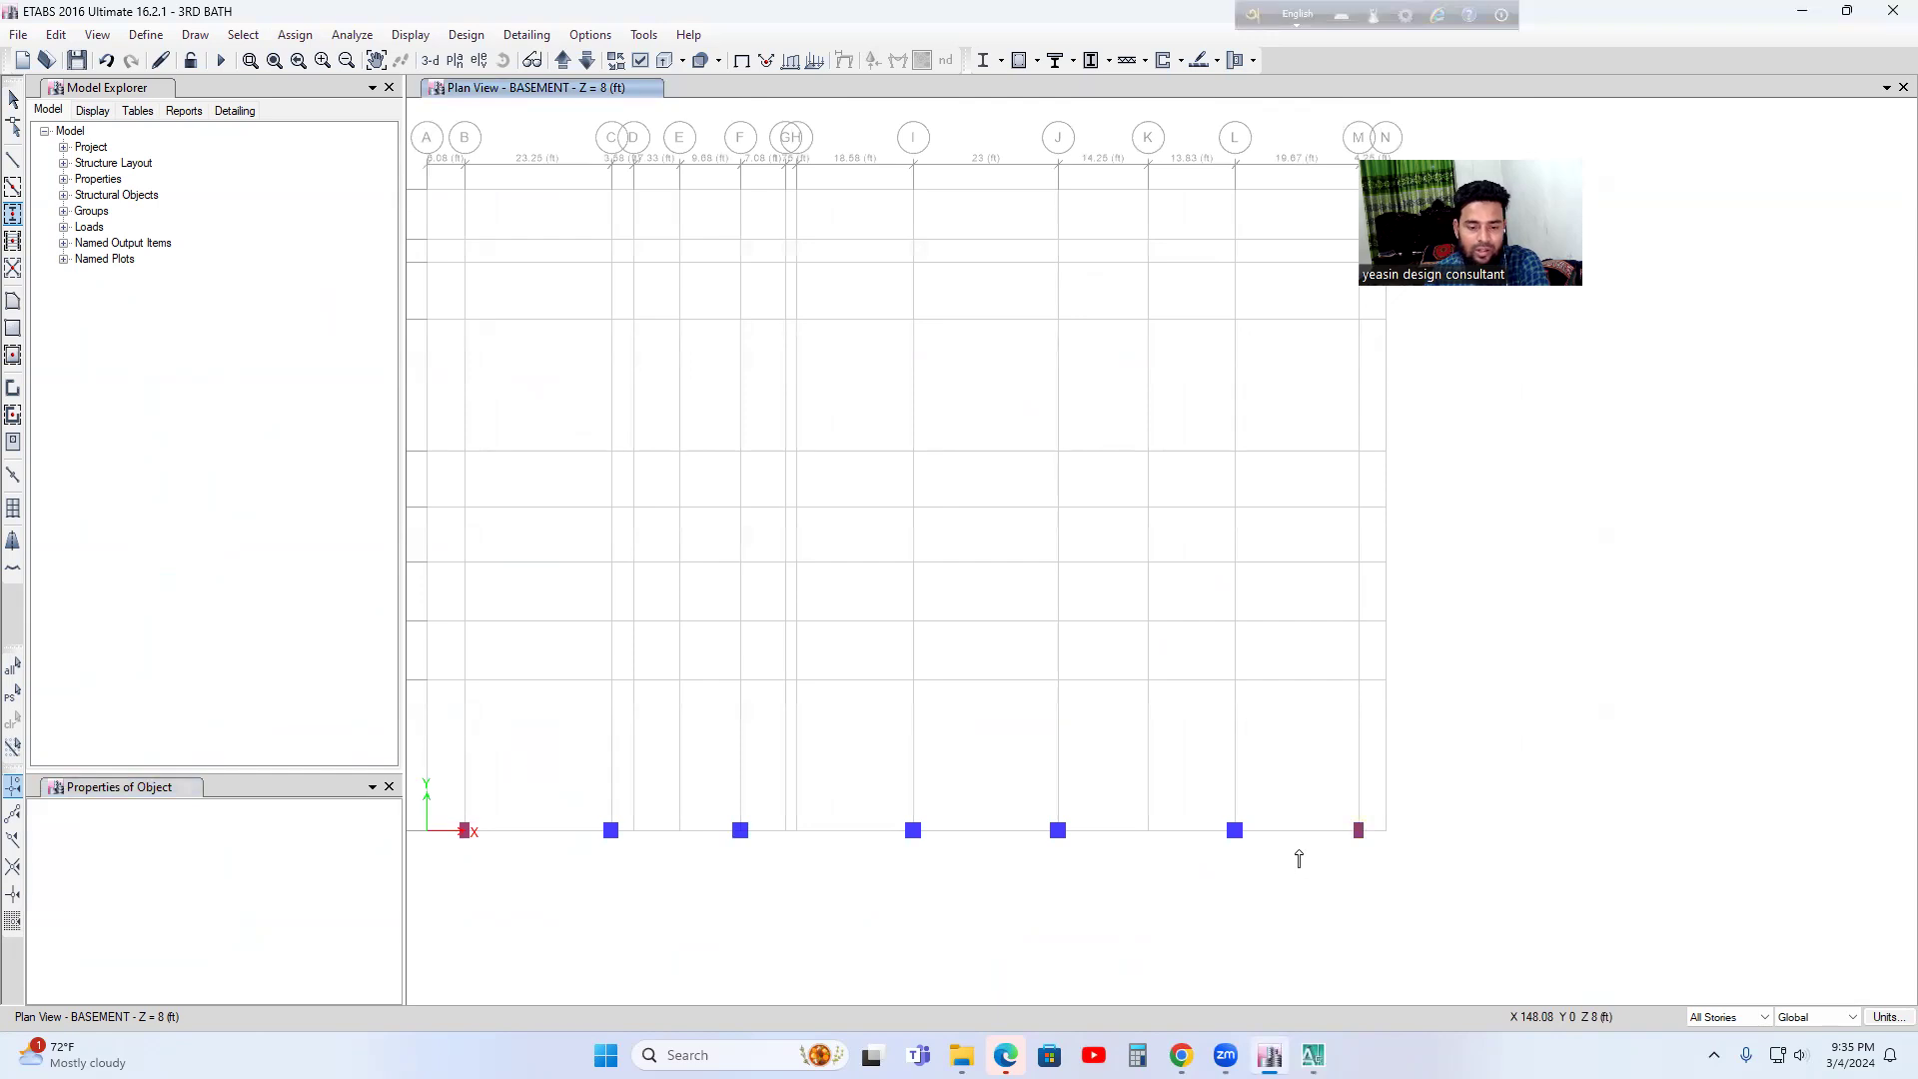
scroll(1289, 850, down, 5)
key(Escape)
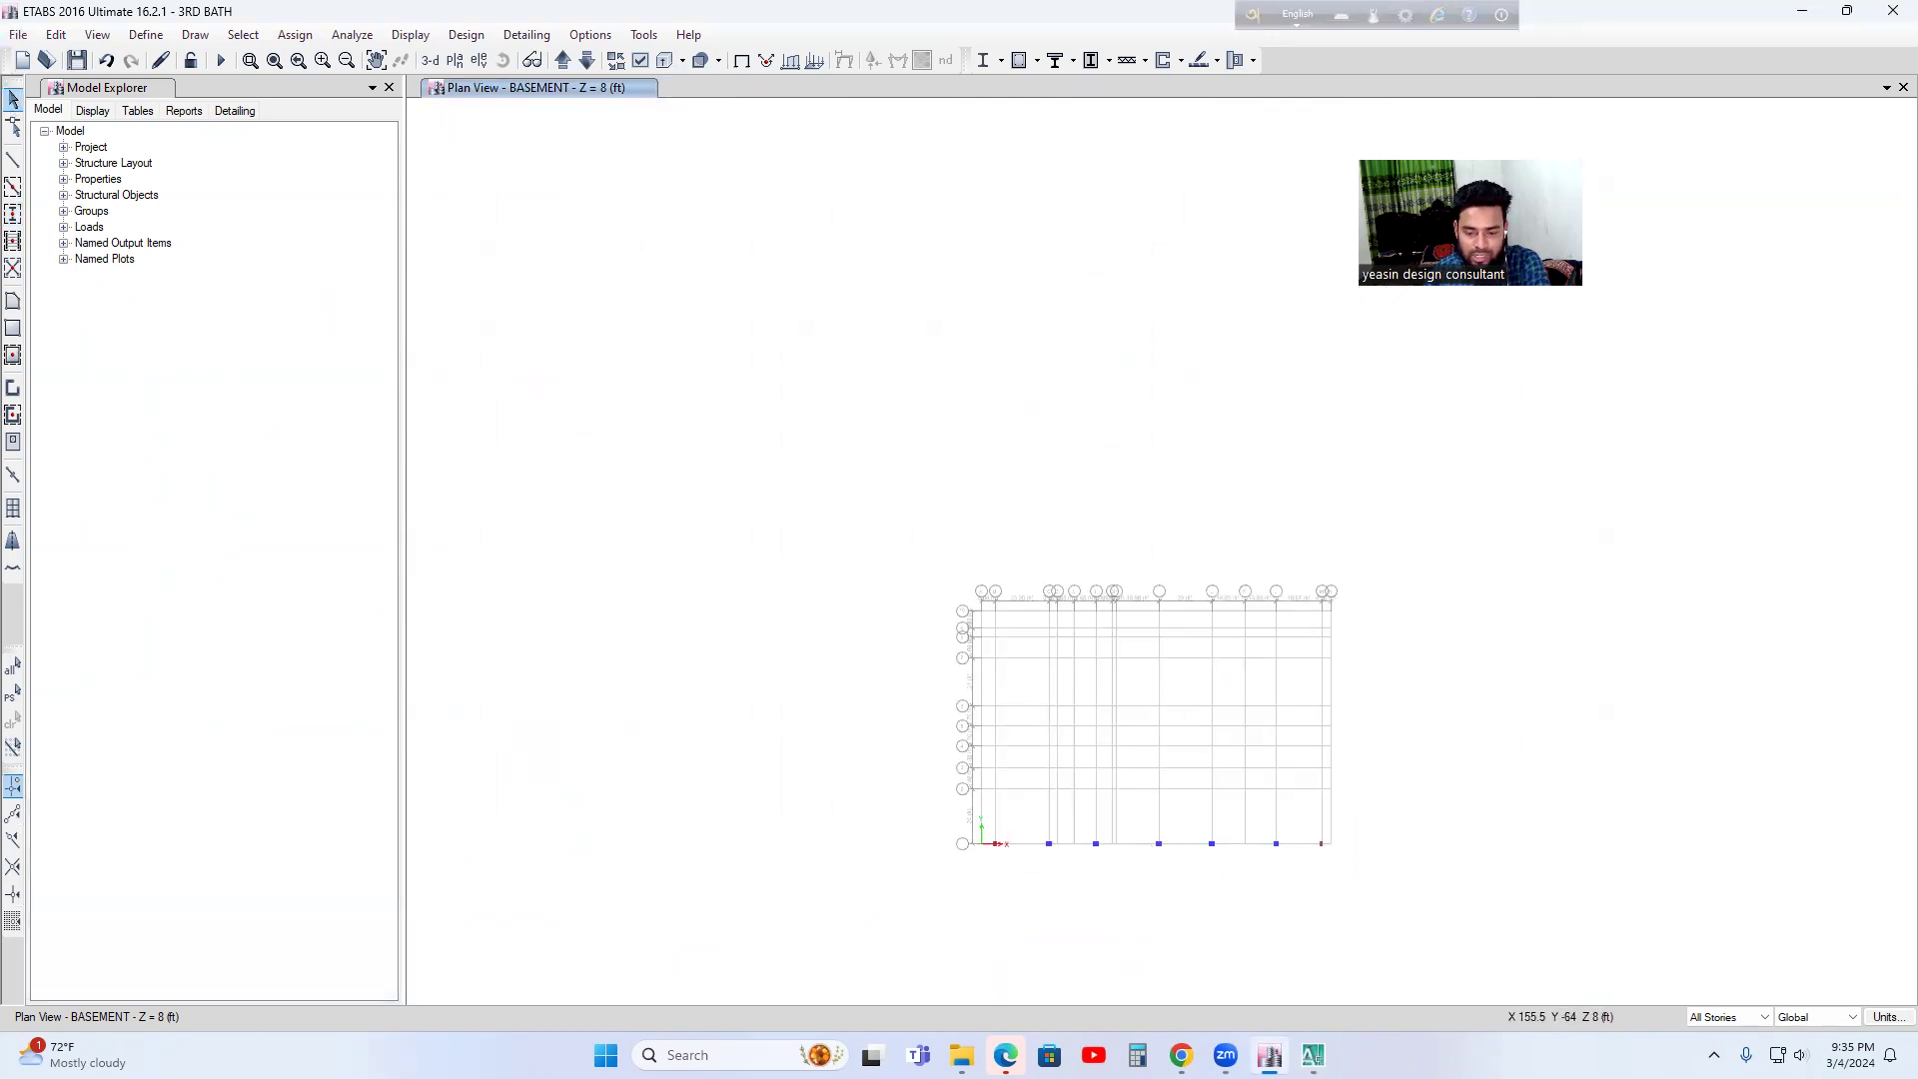
- Switch to AutoCAD and examine the column layout around grid lines 1 and 2
click(1313, 1055)
middle_drag(643, 863, 789, 765)
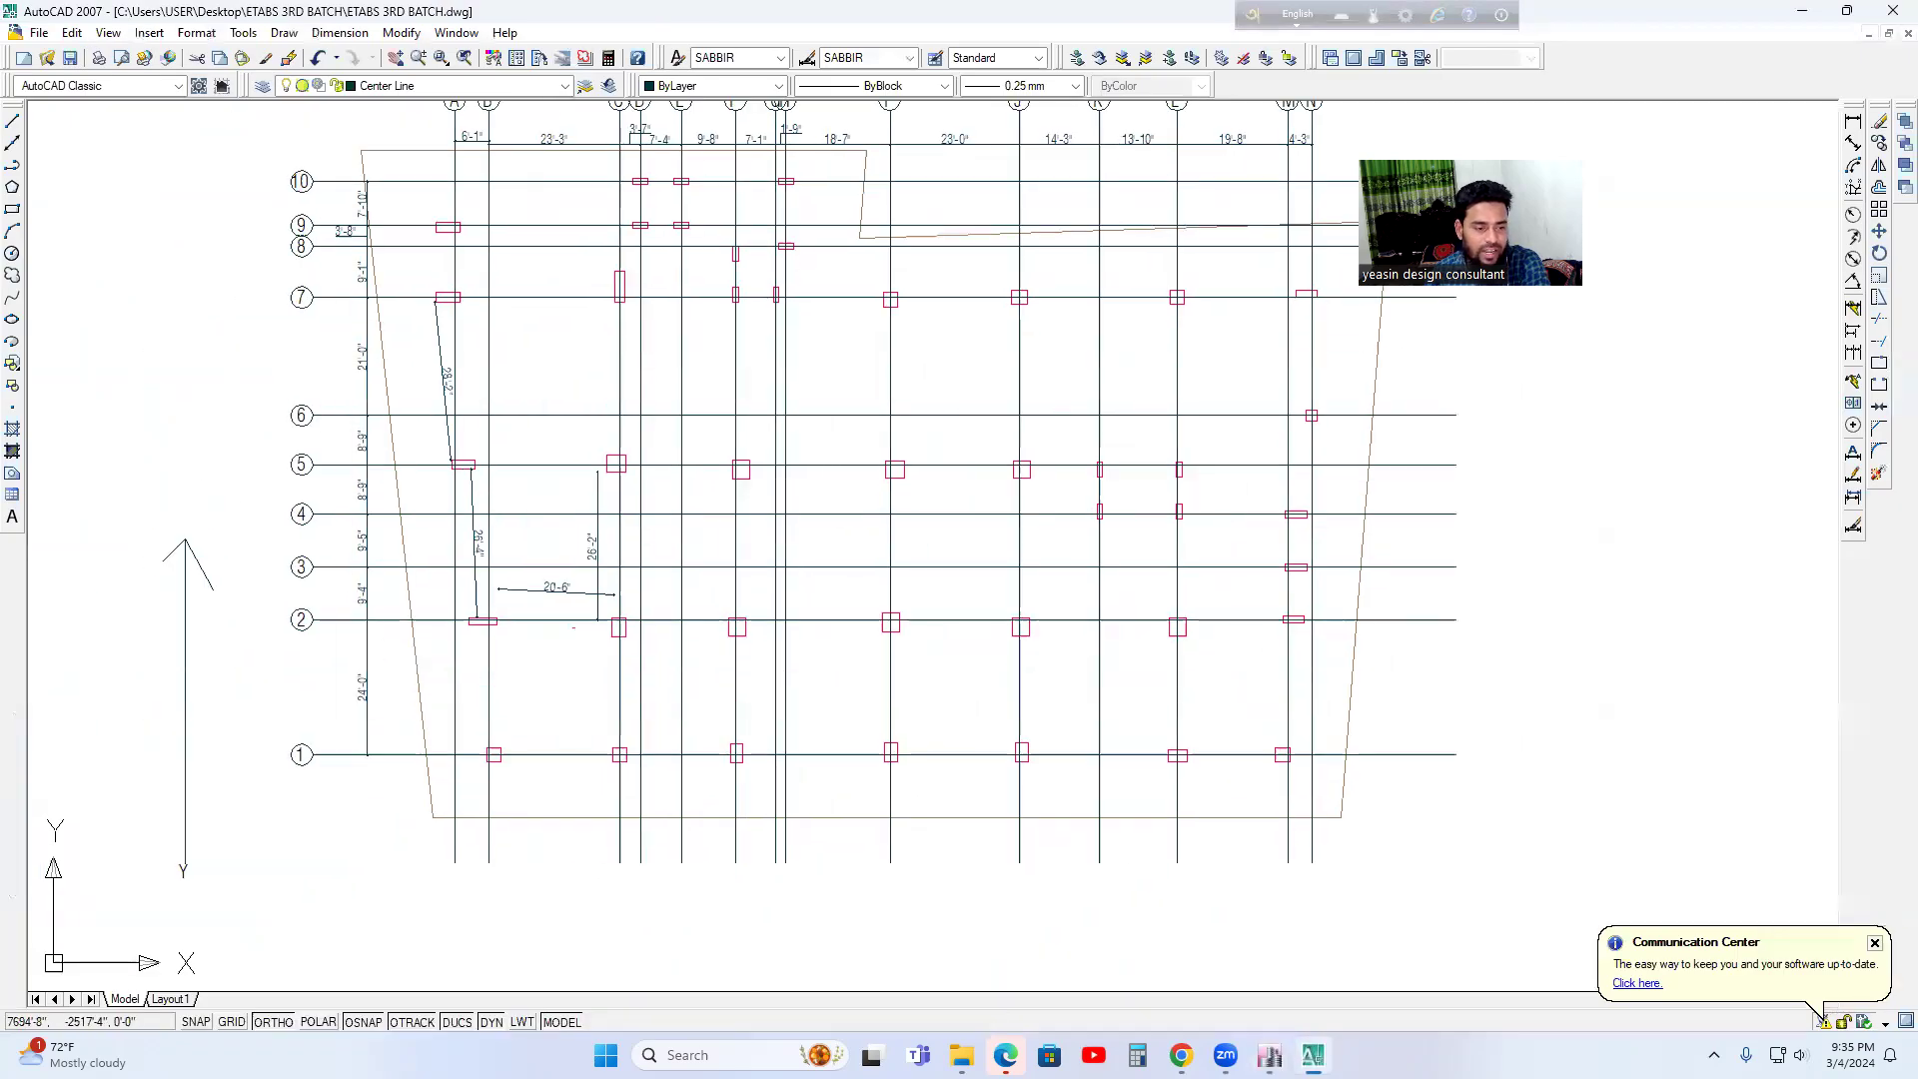
middle_drag(1165, 762, 1117, 830)
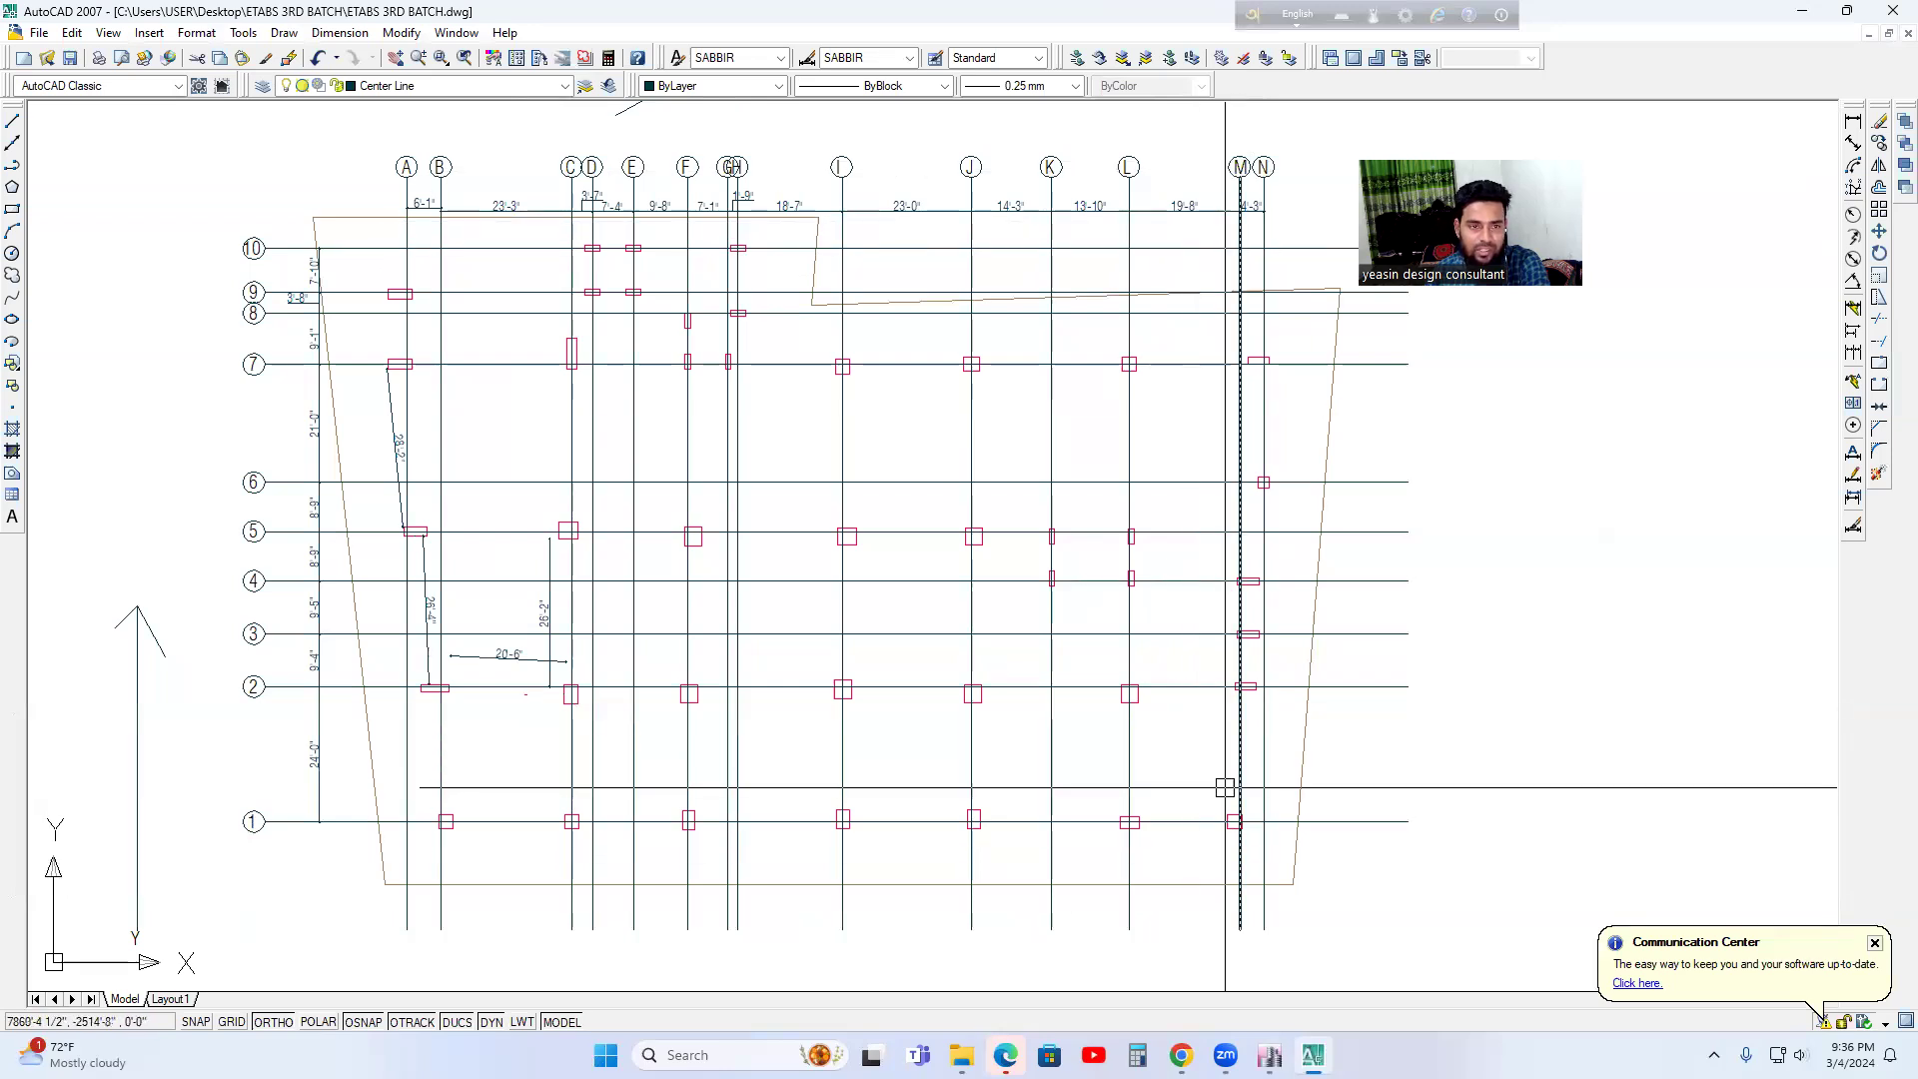
- Mirror the grid bubbles A to N about a horizontal line onto the lower ends of the vertical grid lines, keeping the originals
scroll(1224, 784, down, 2)
scroll(737, 396, up, 2)
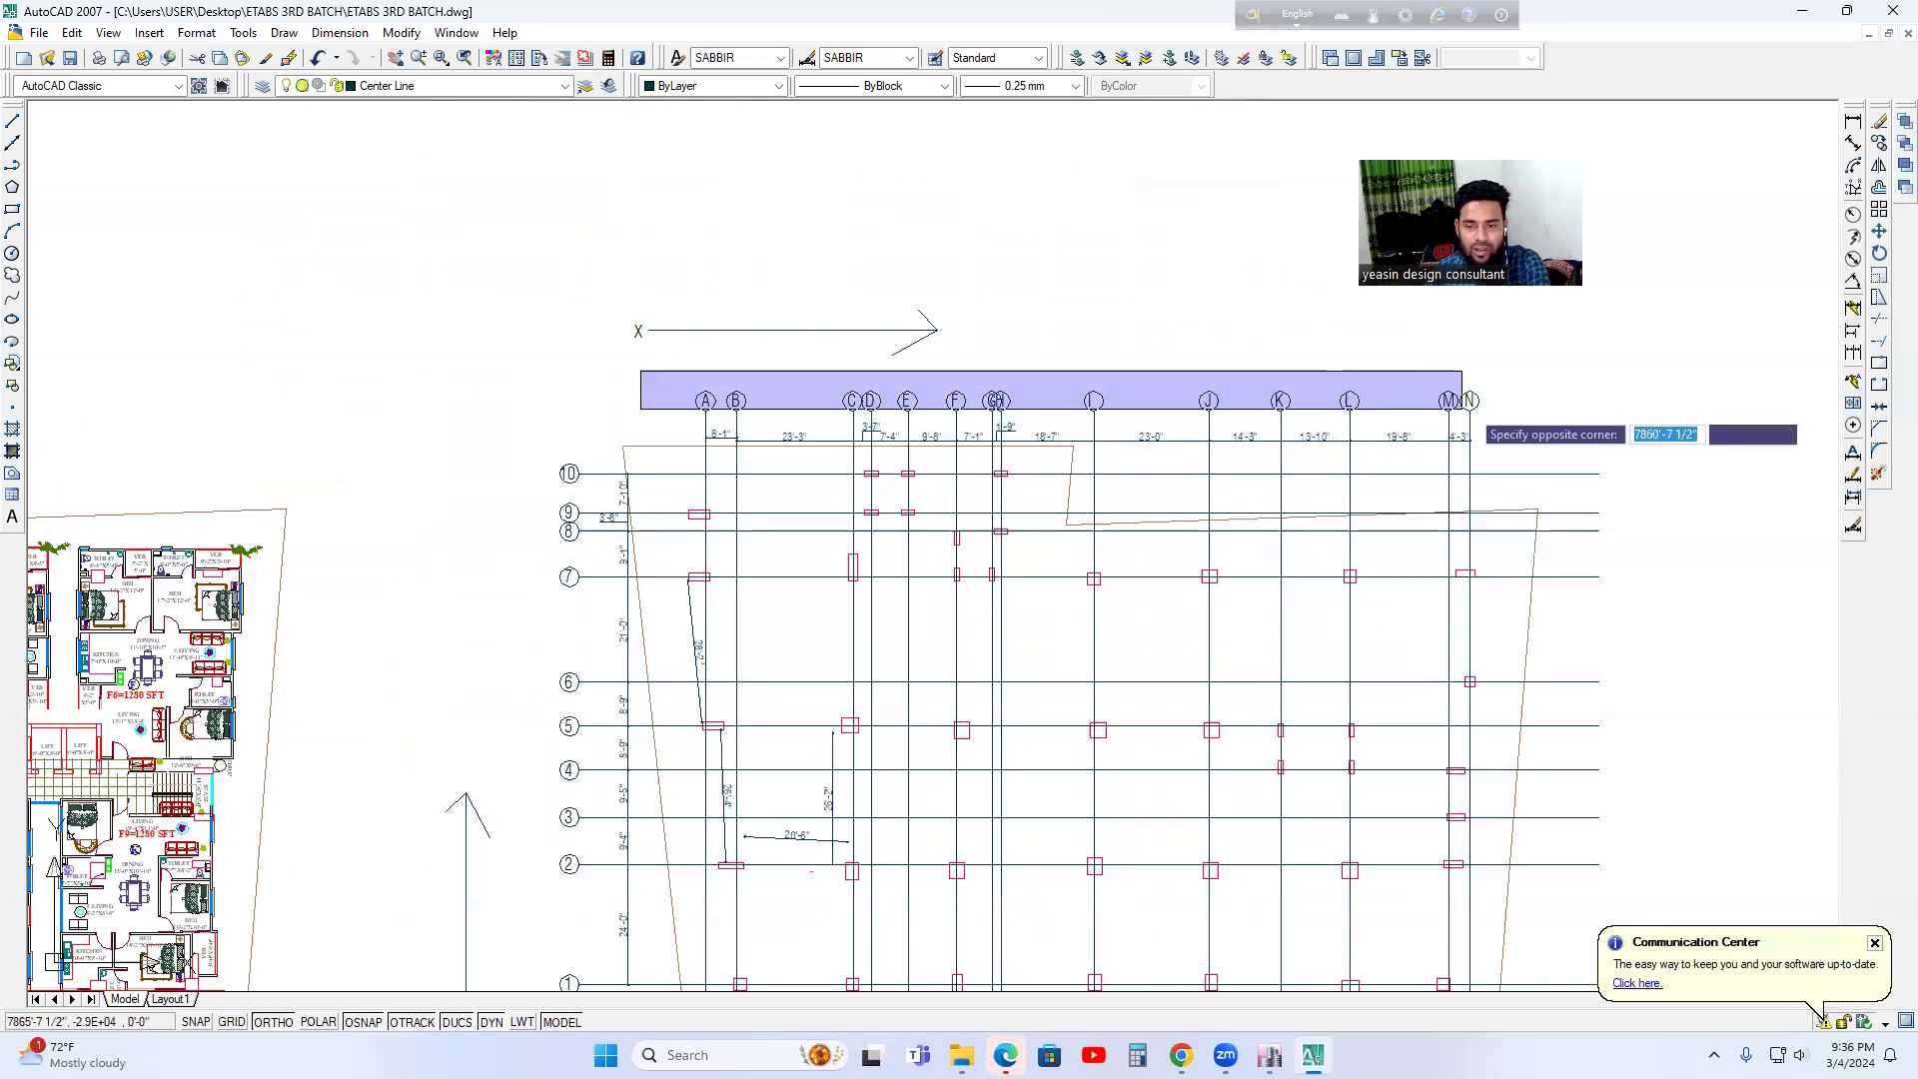
click(1509, 426)
middle_drag(1585, 543, 1289, 396)
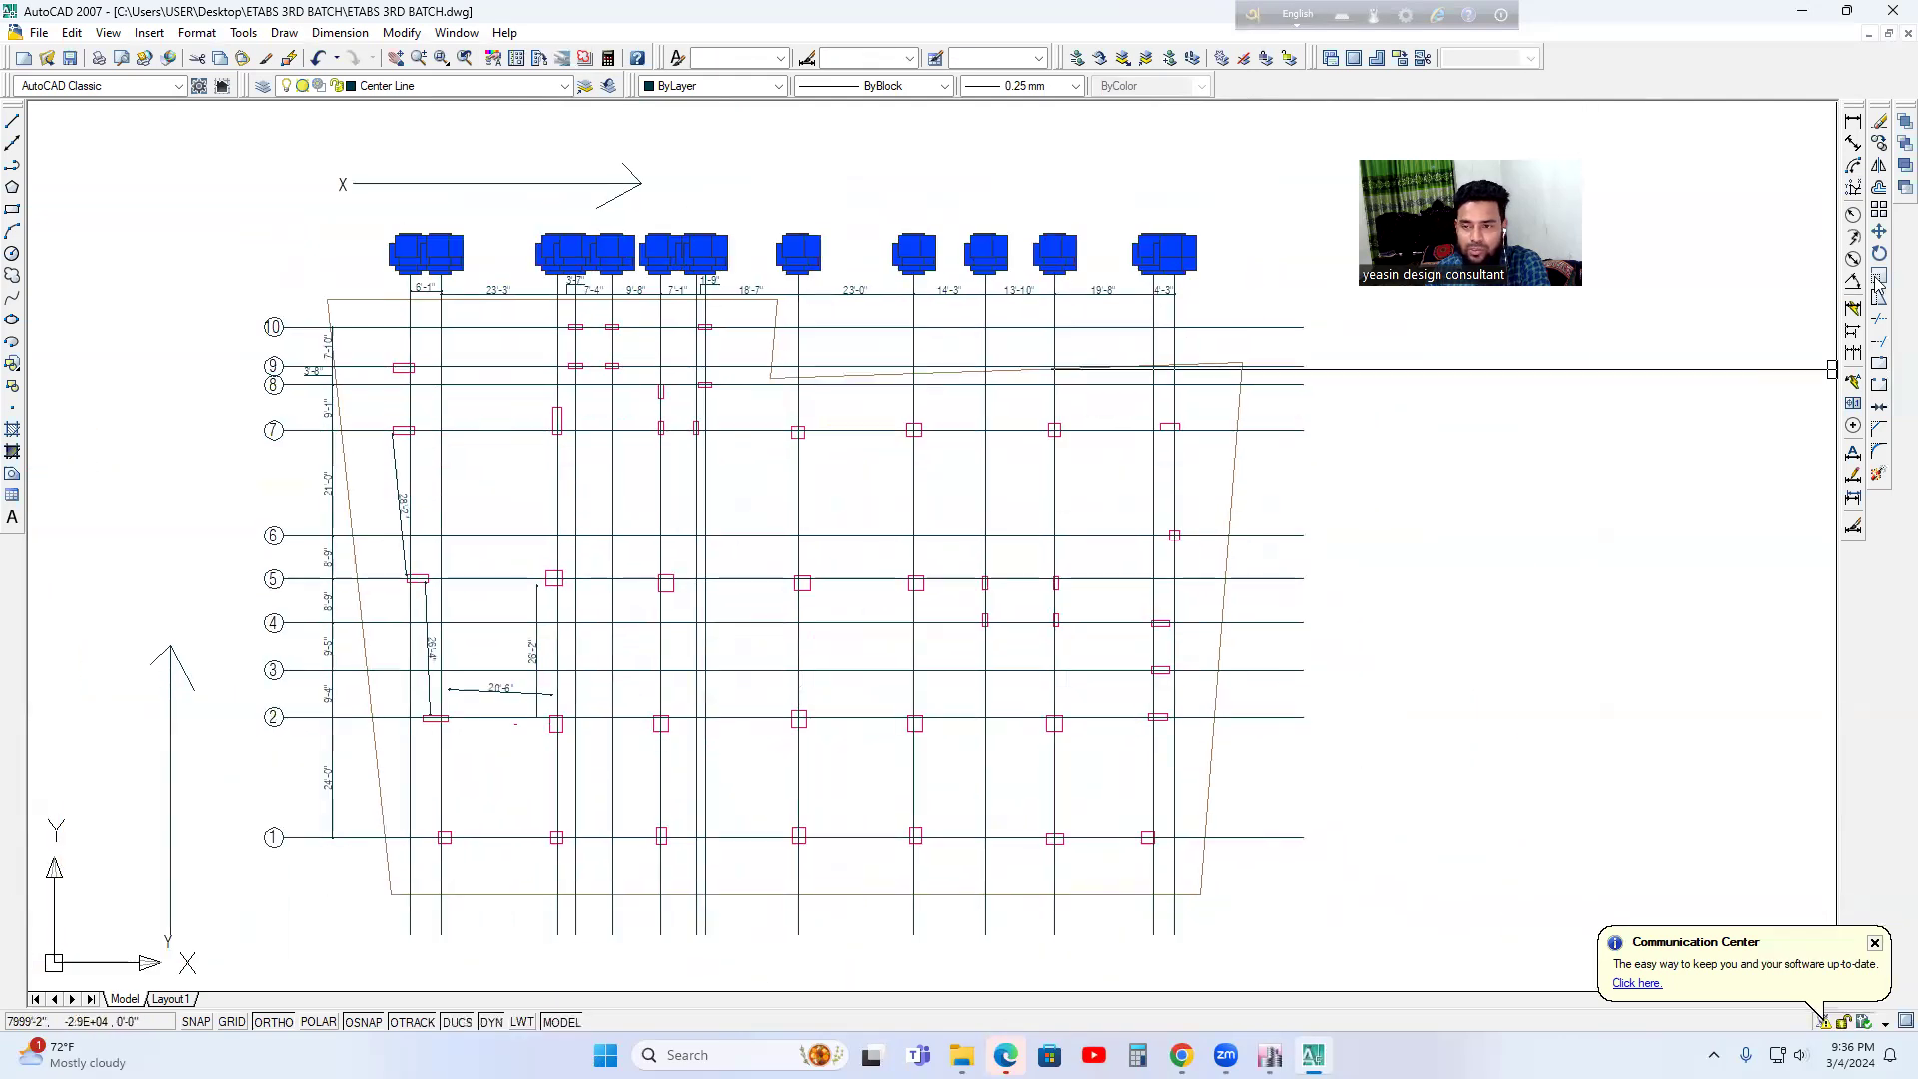
click(1880, 166)
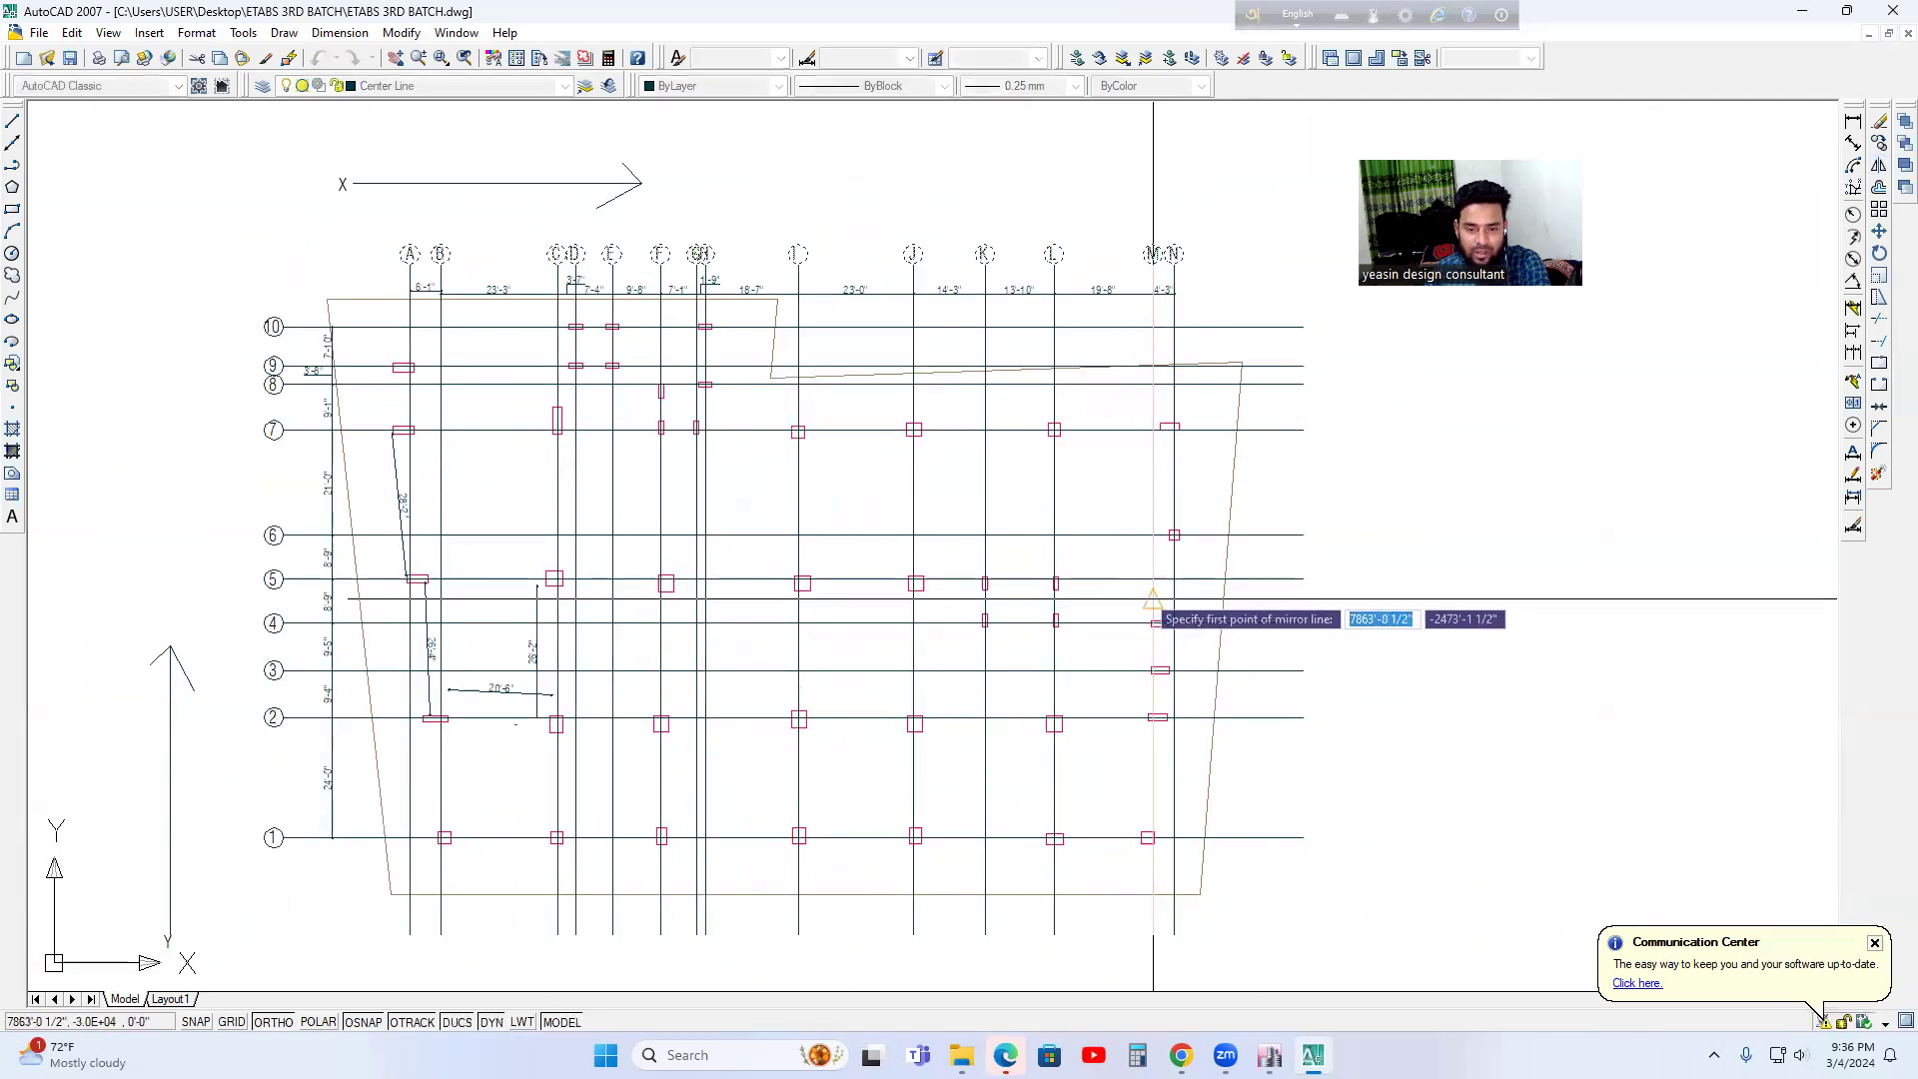
click(1155, 589)
click(1325, 643)
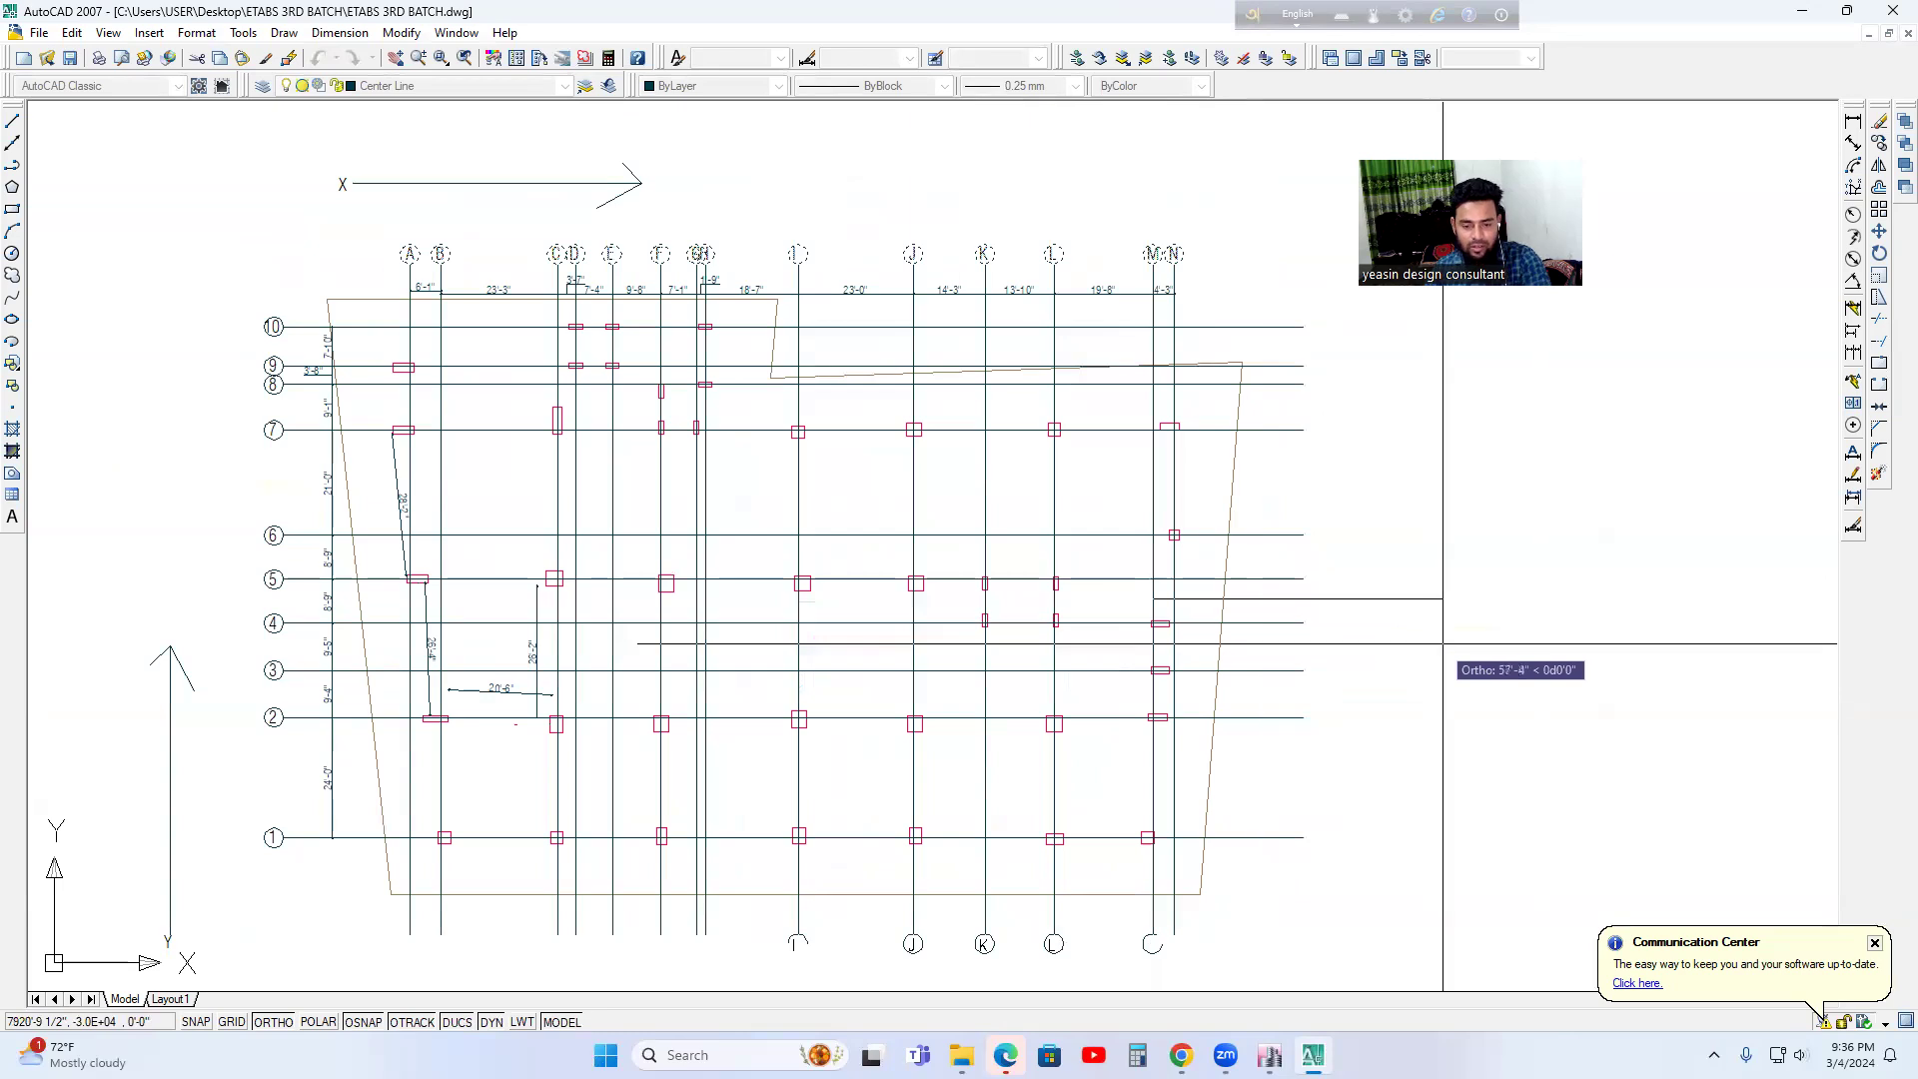
key(Return)
middle_drag(1242, 814, 1294, 667)
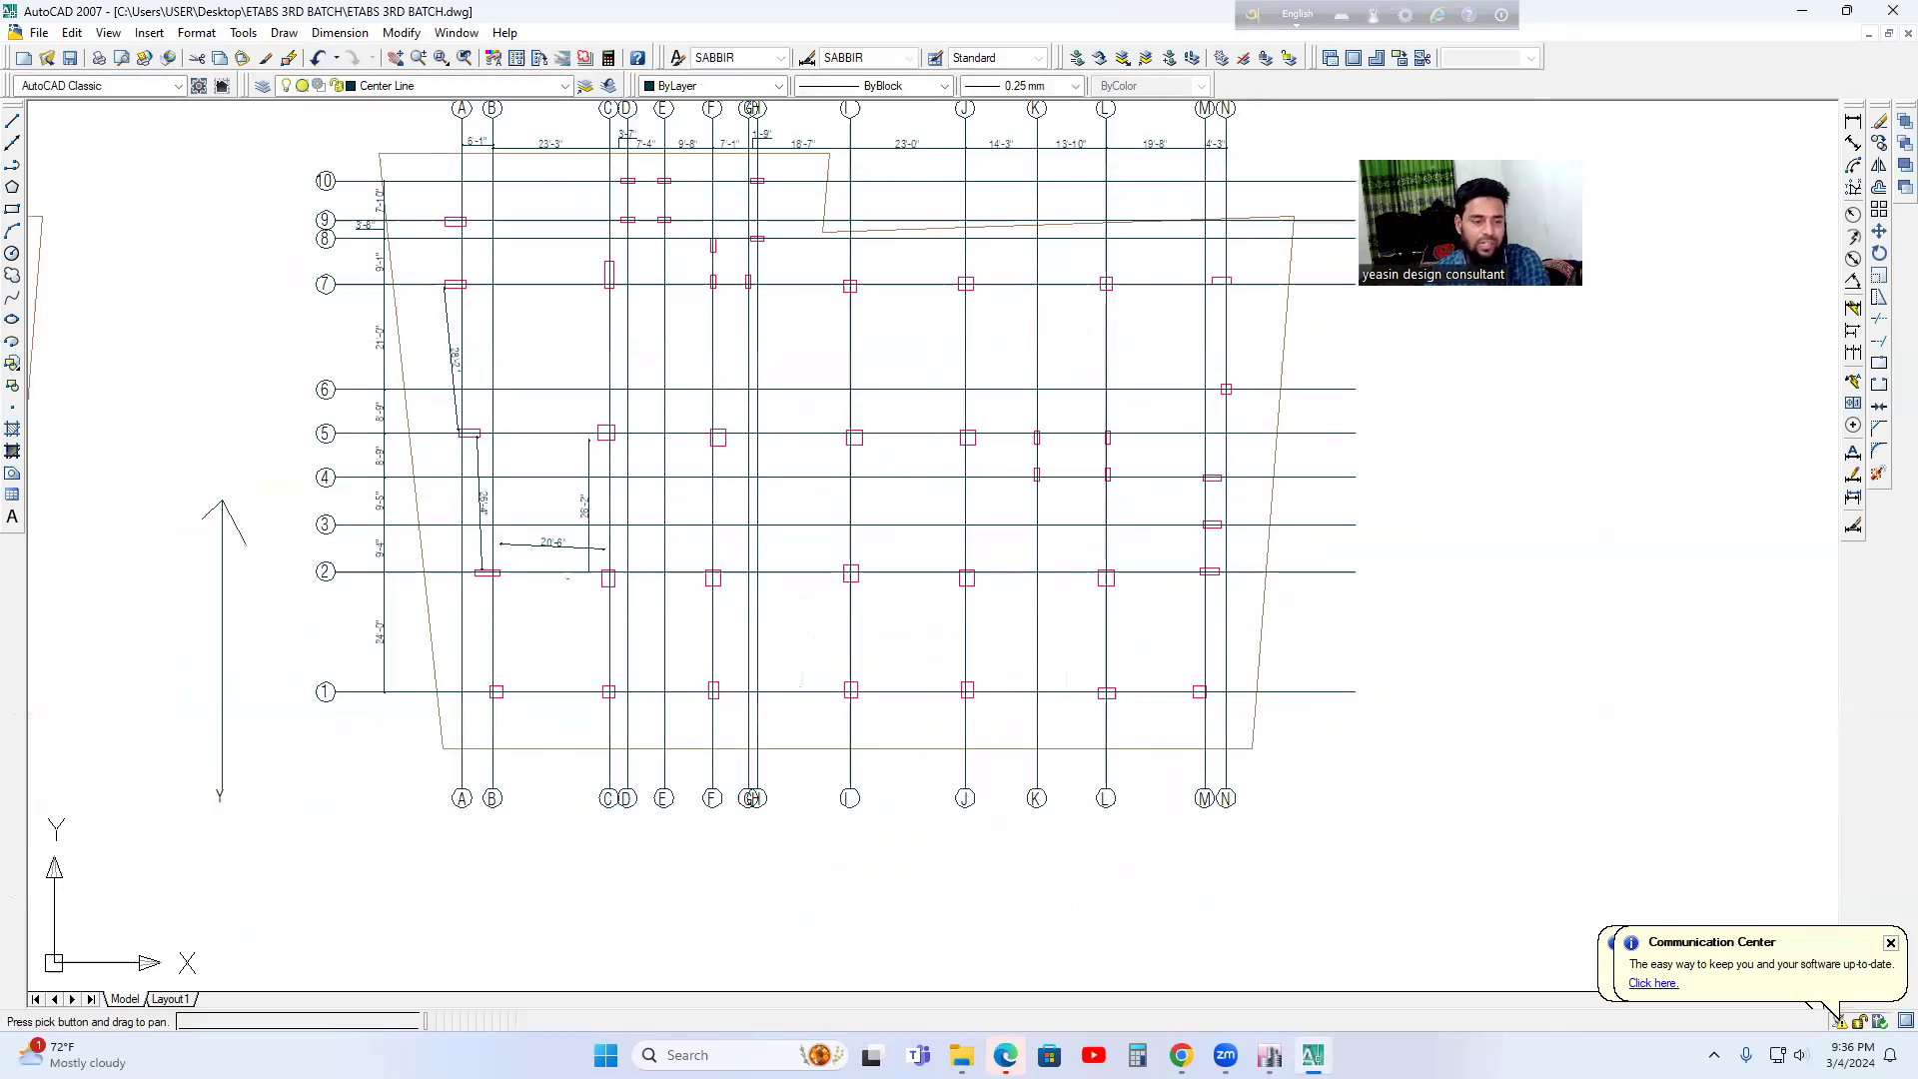
middle_drag(522, 806, 693, 819)
middle_drag(567, 771, 567, 786)
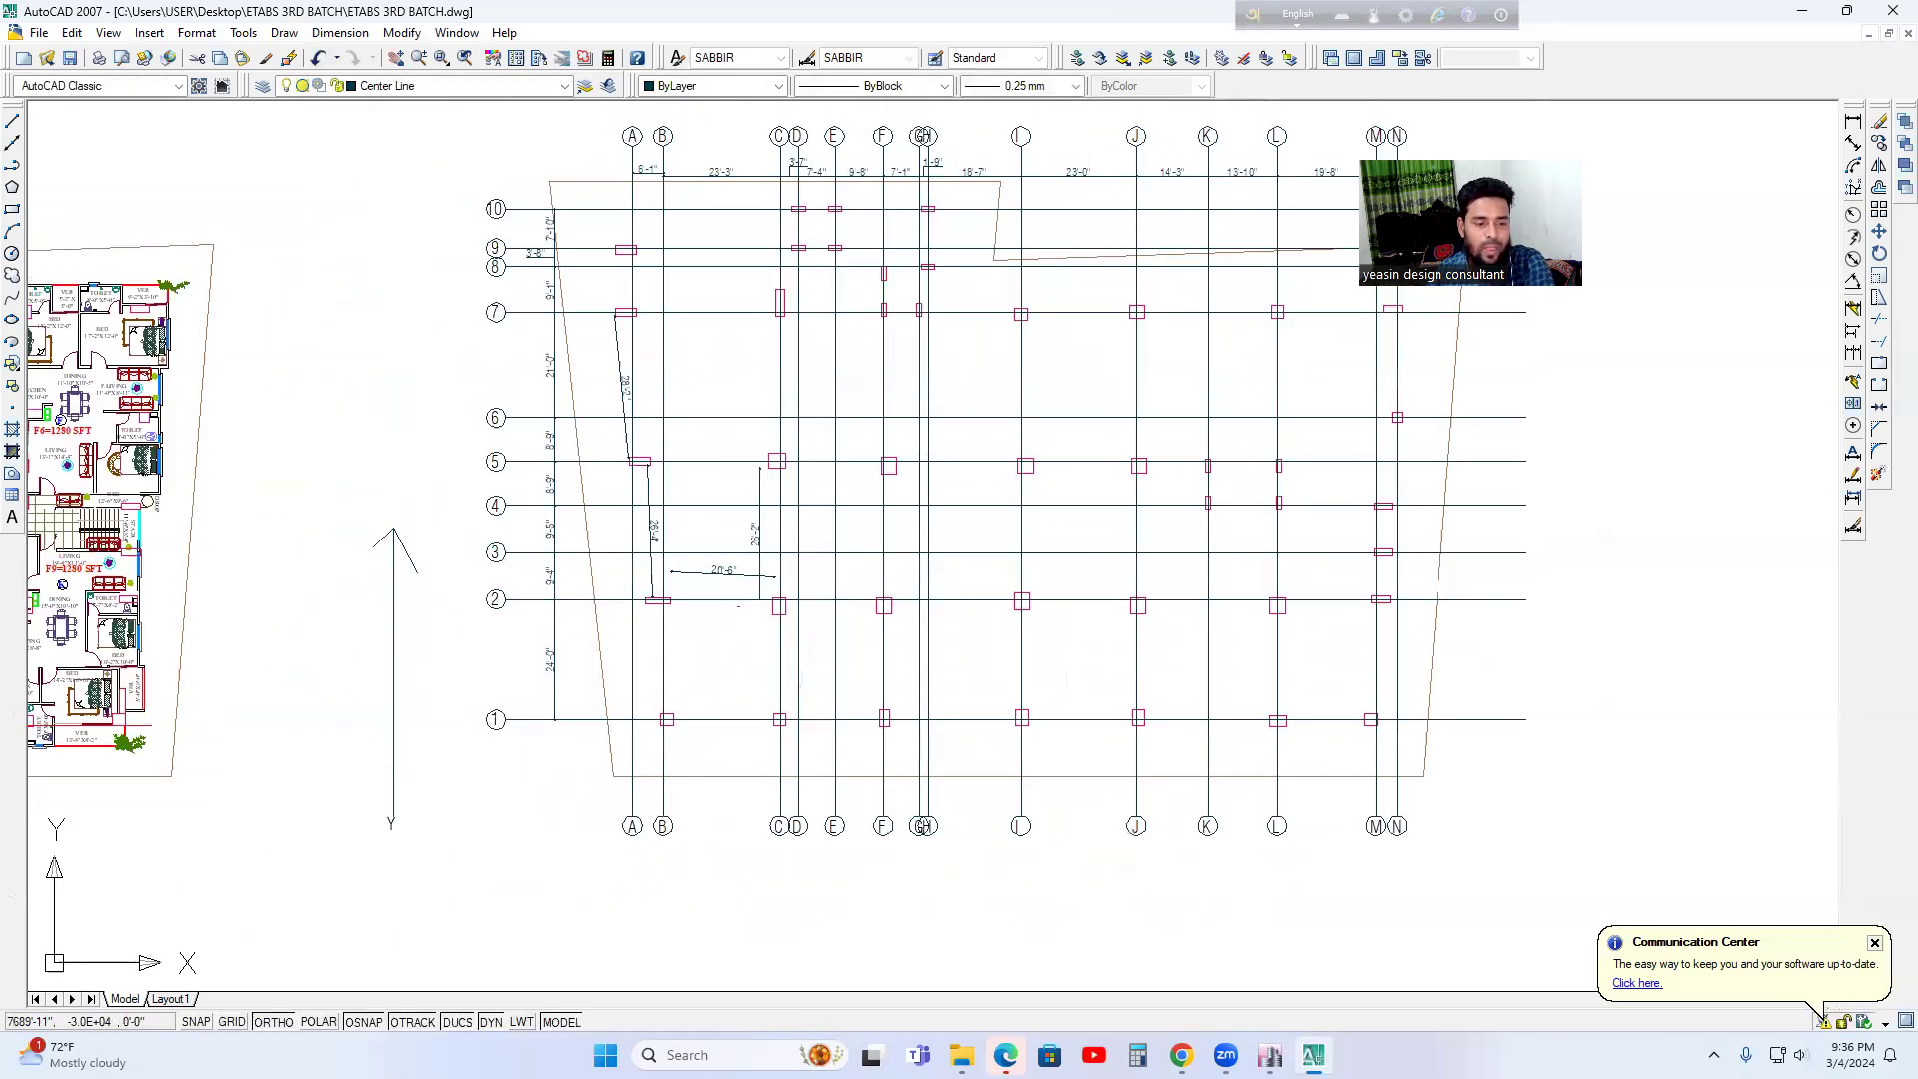
click(664, 764)
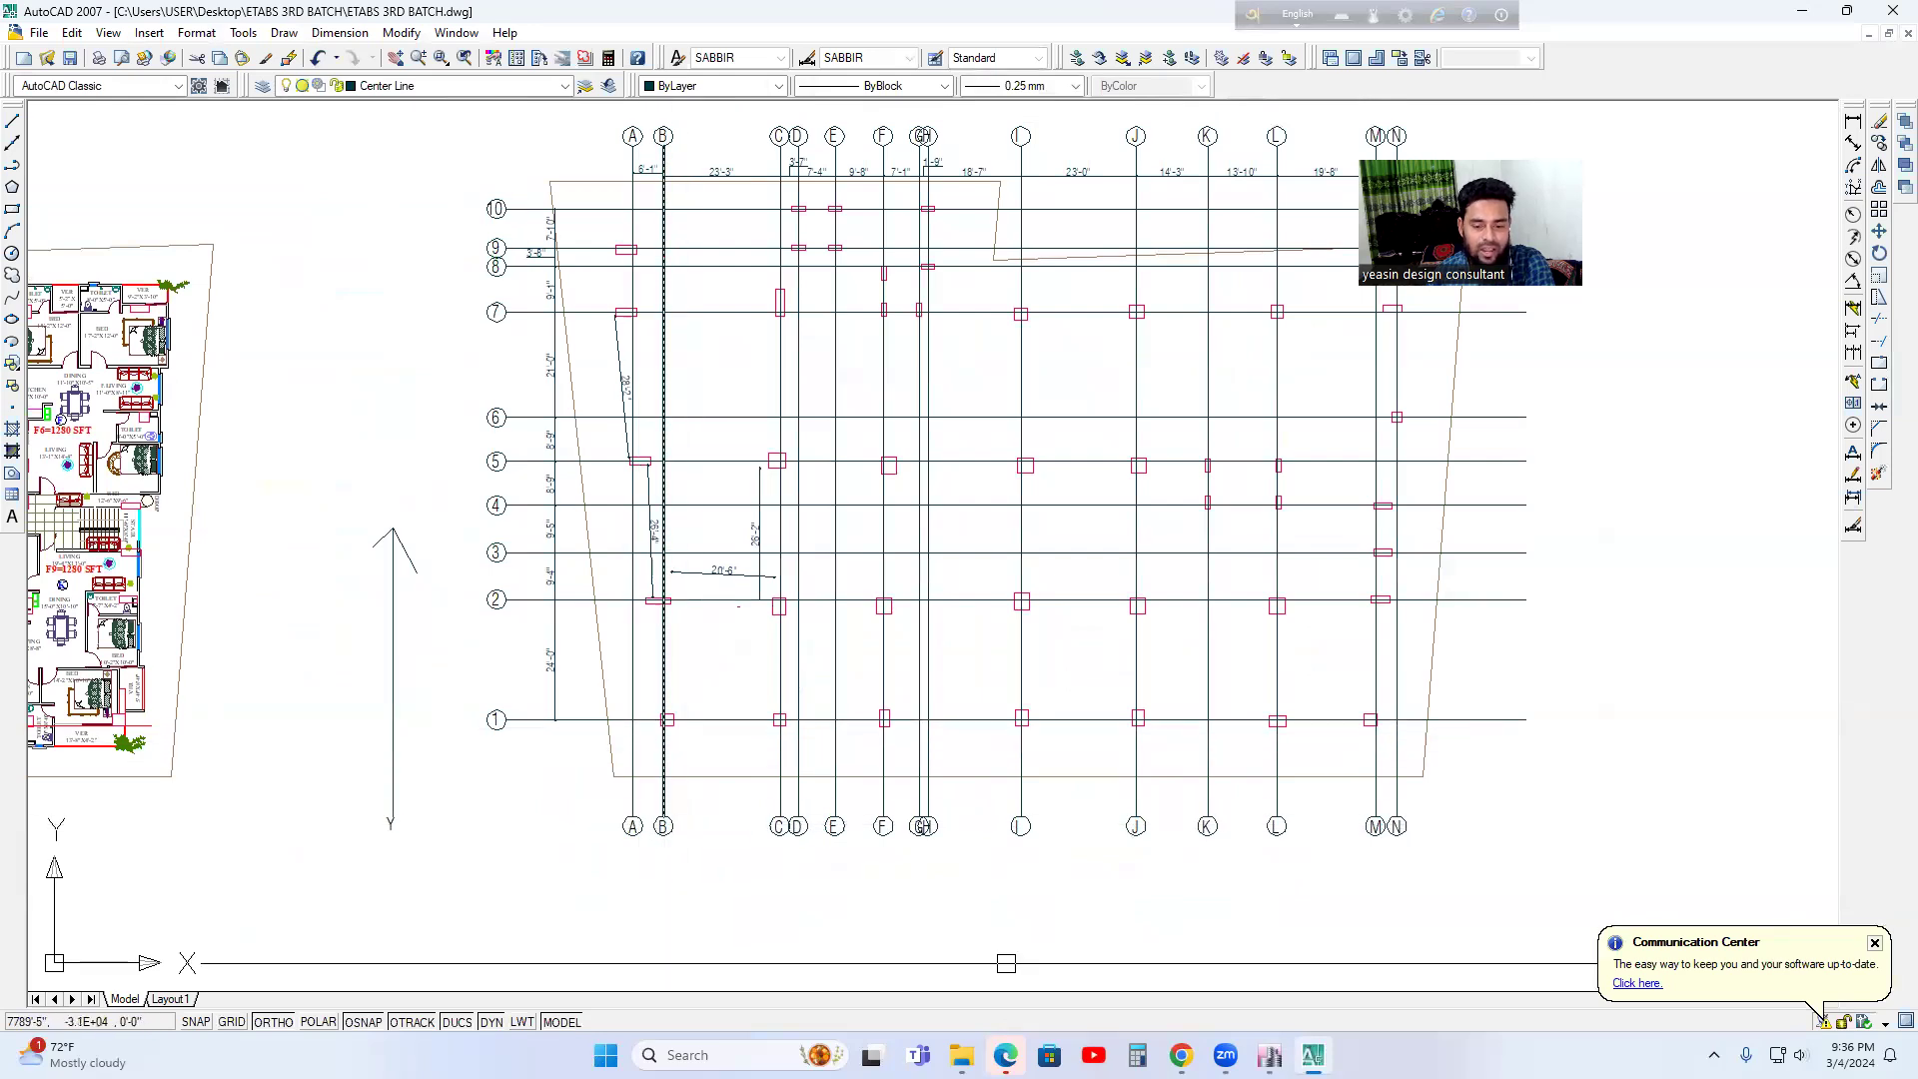
- Switch to ETABS, open the 3-D view of the model, and inspect the grid line 1 columns from several angles
key(alt+Tab)
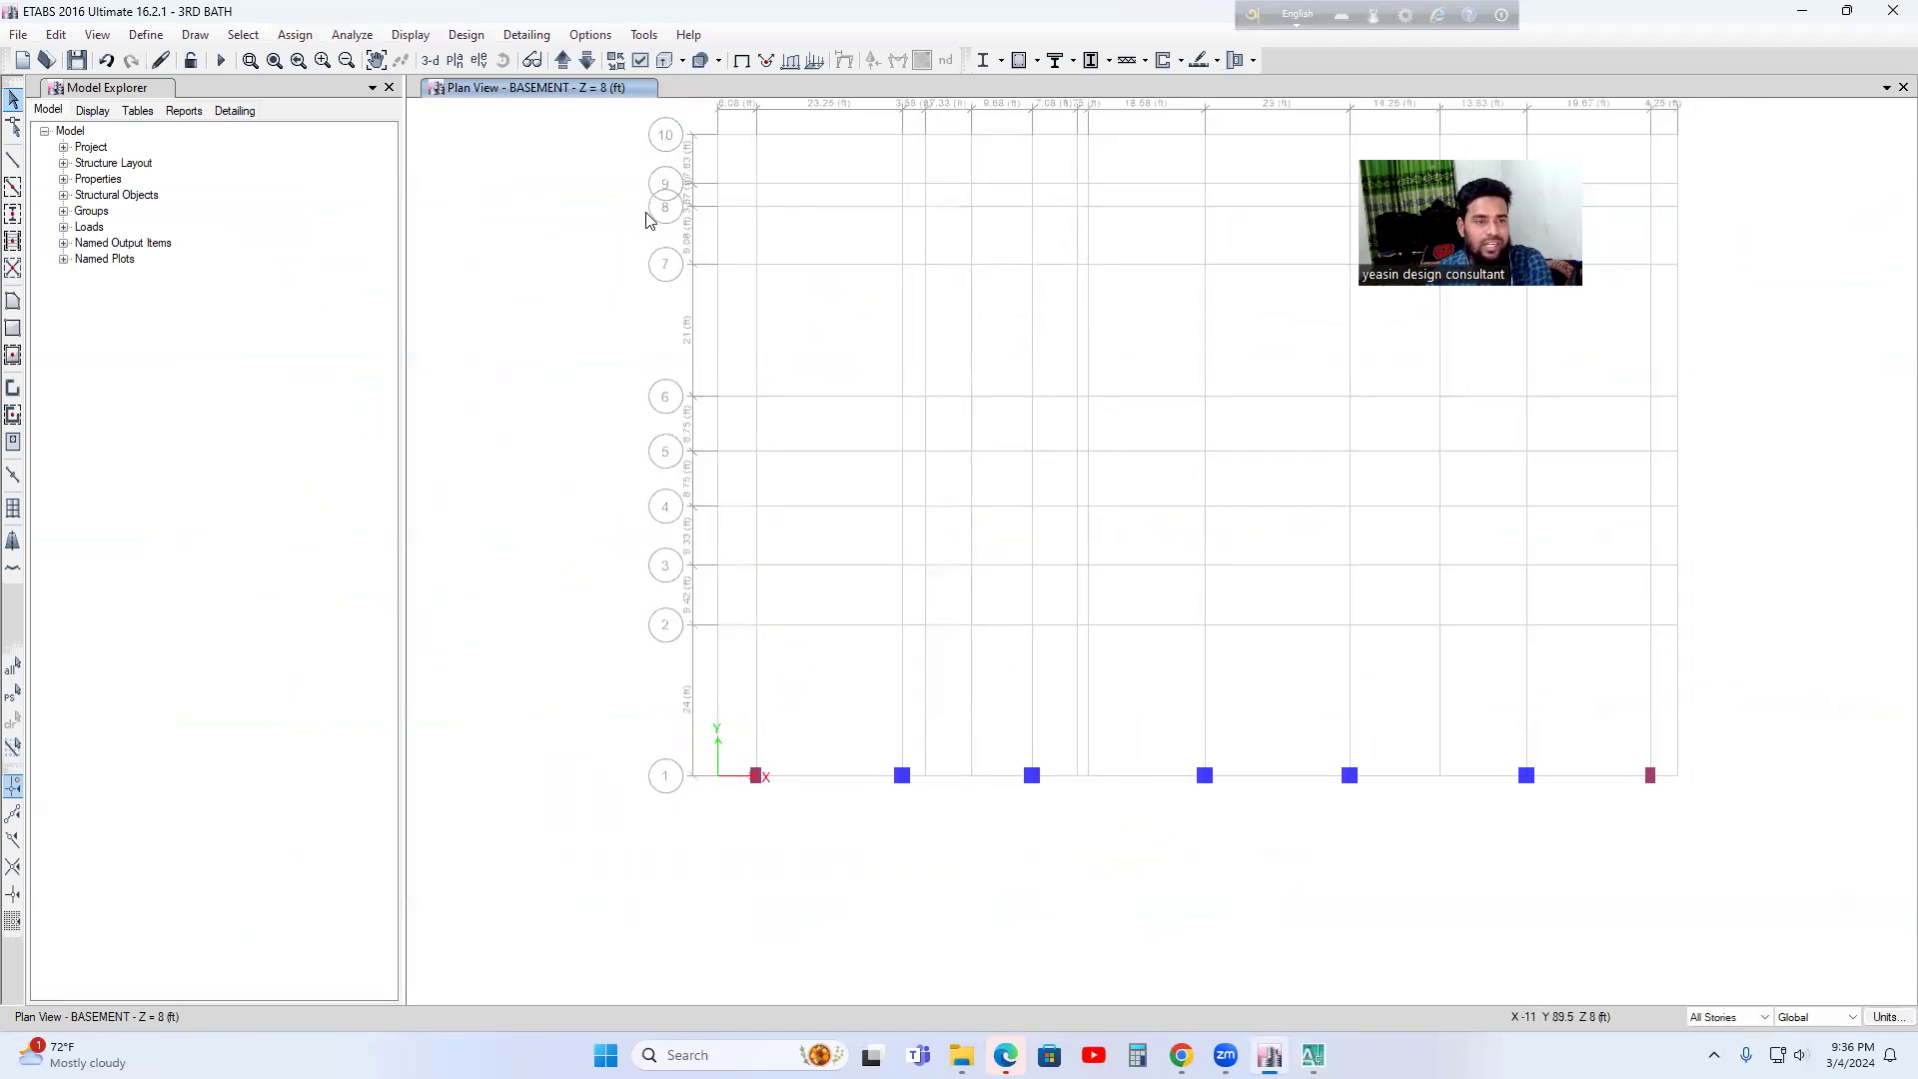
click(432, 63)
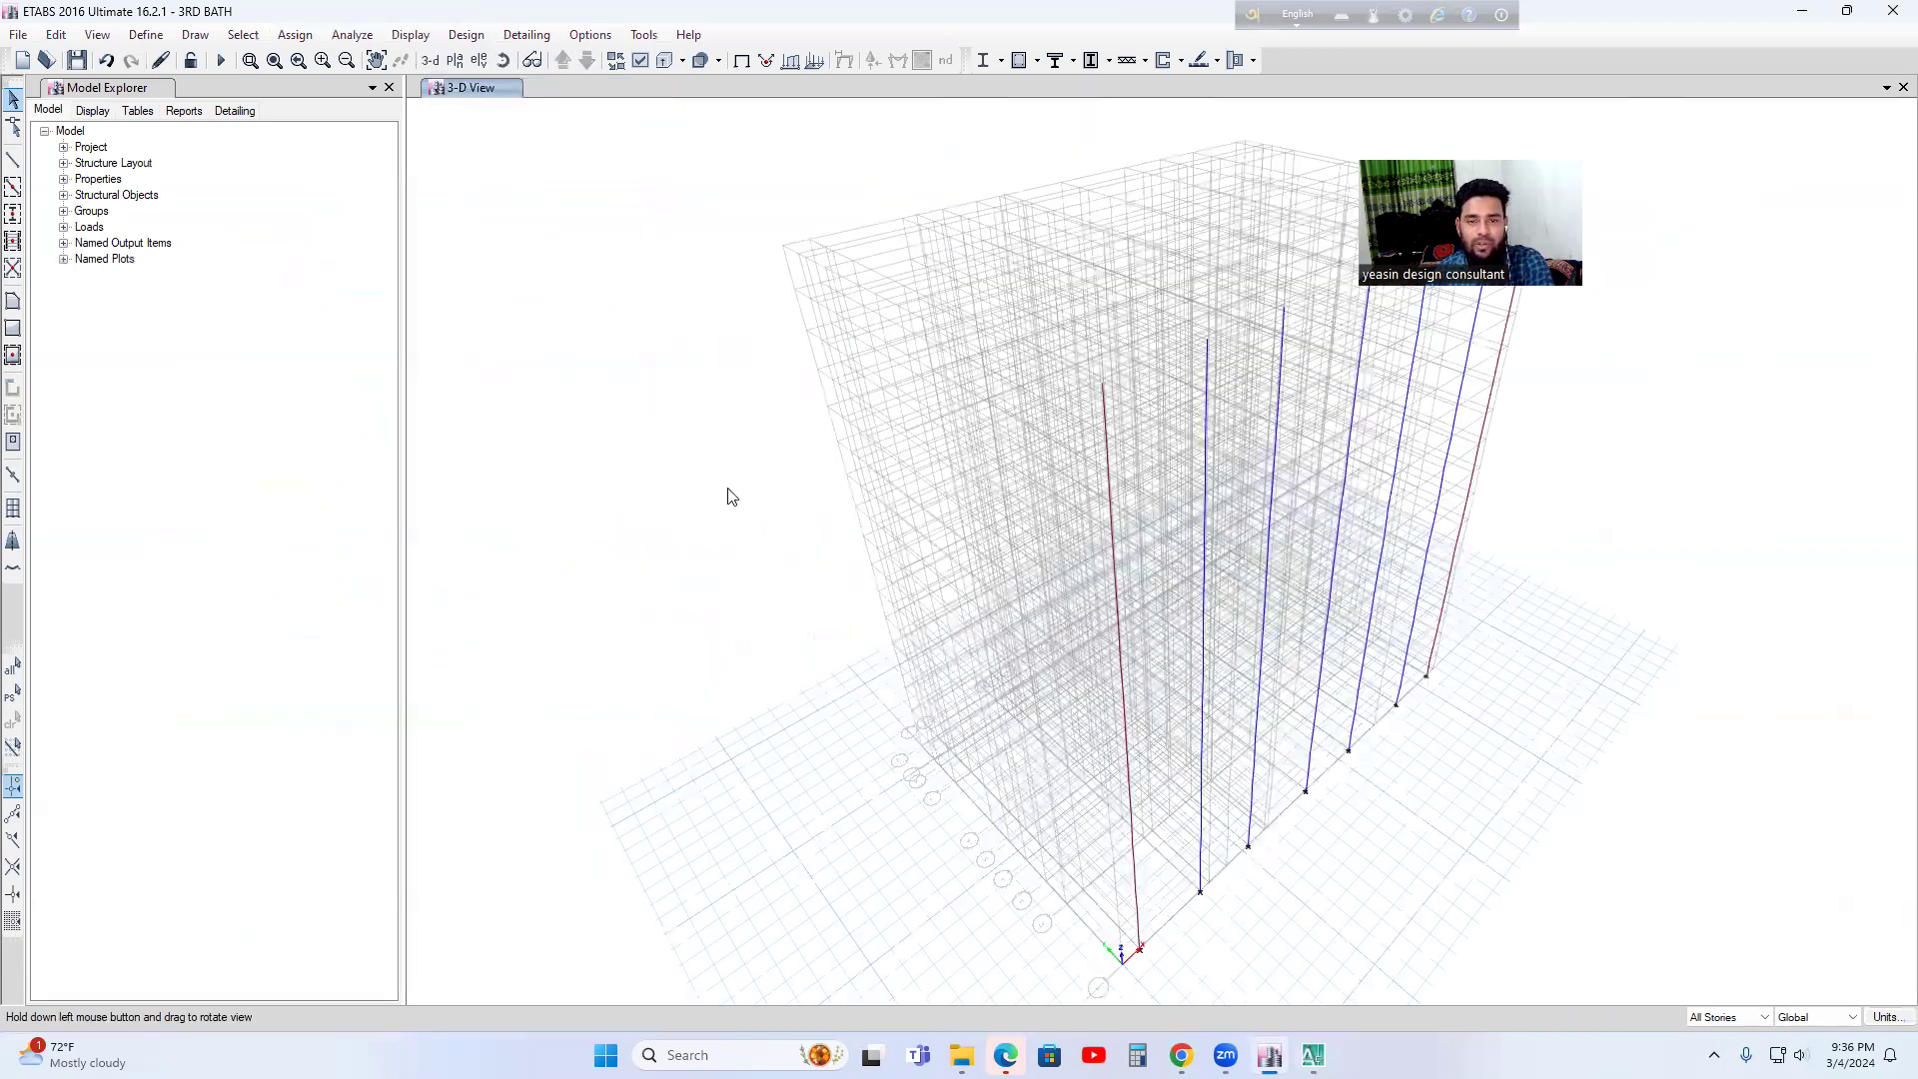
drag(767, 541, 639, 509)
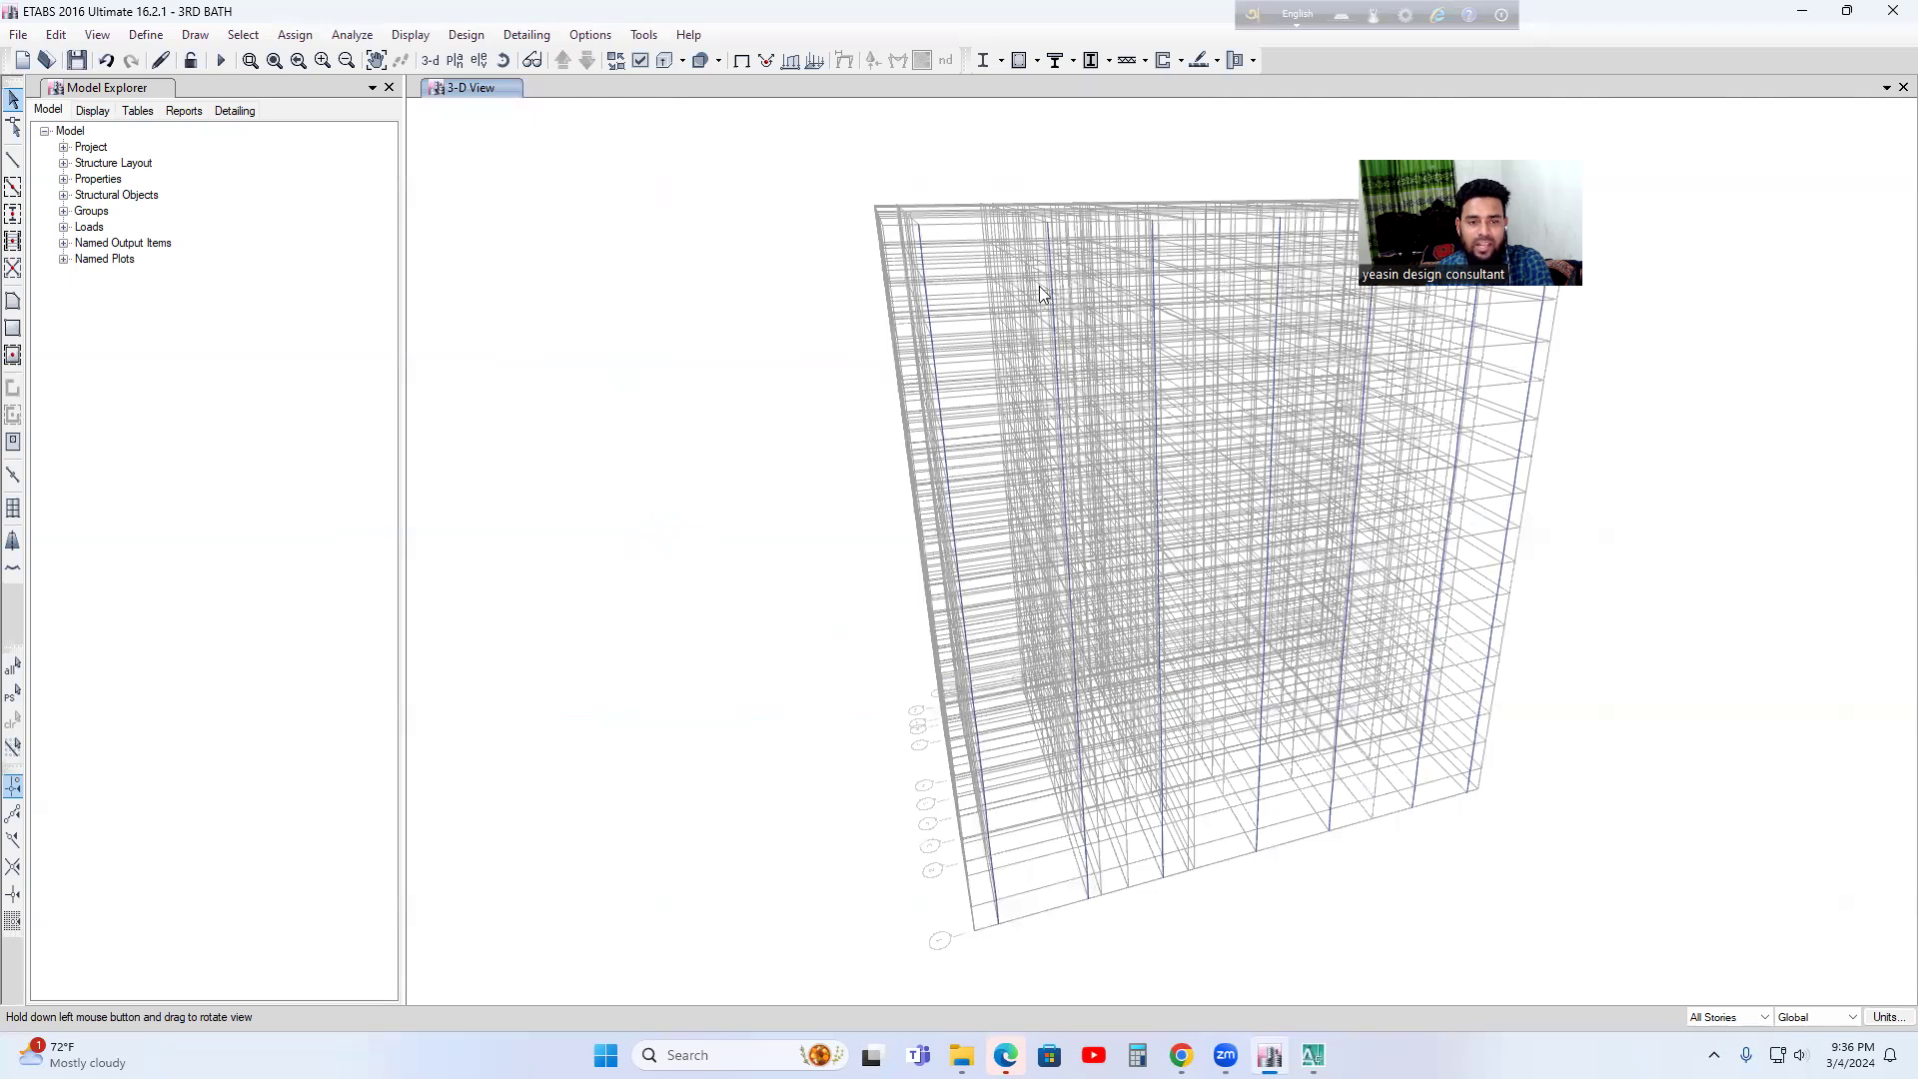
drag(1044, 295, 845, 218)
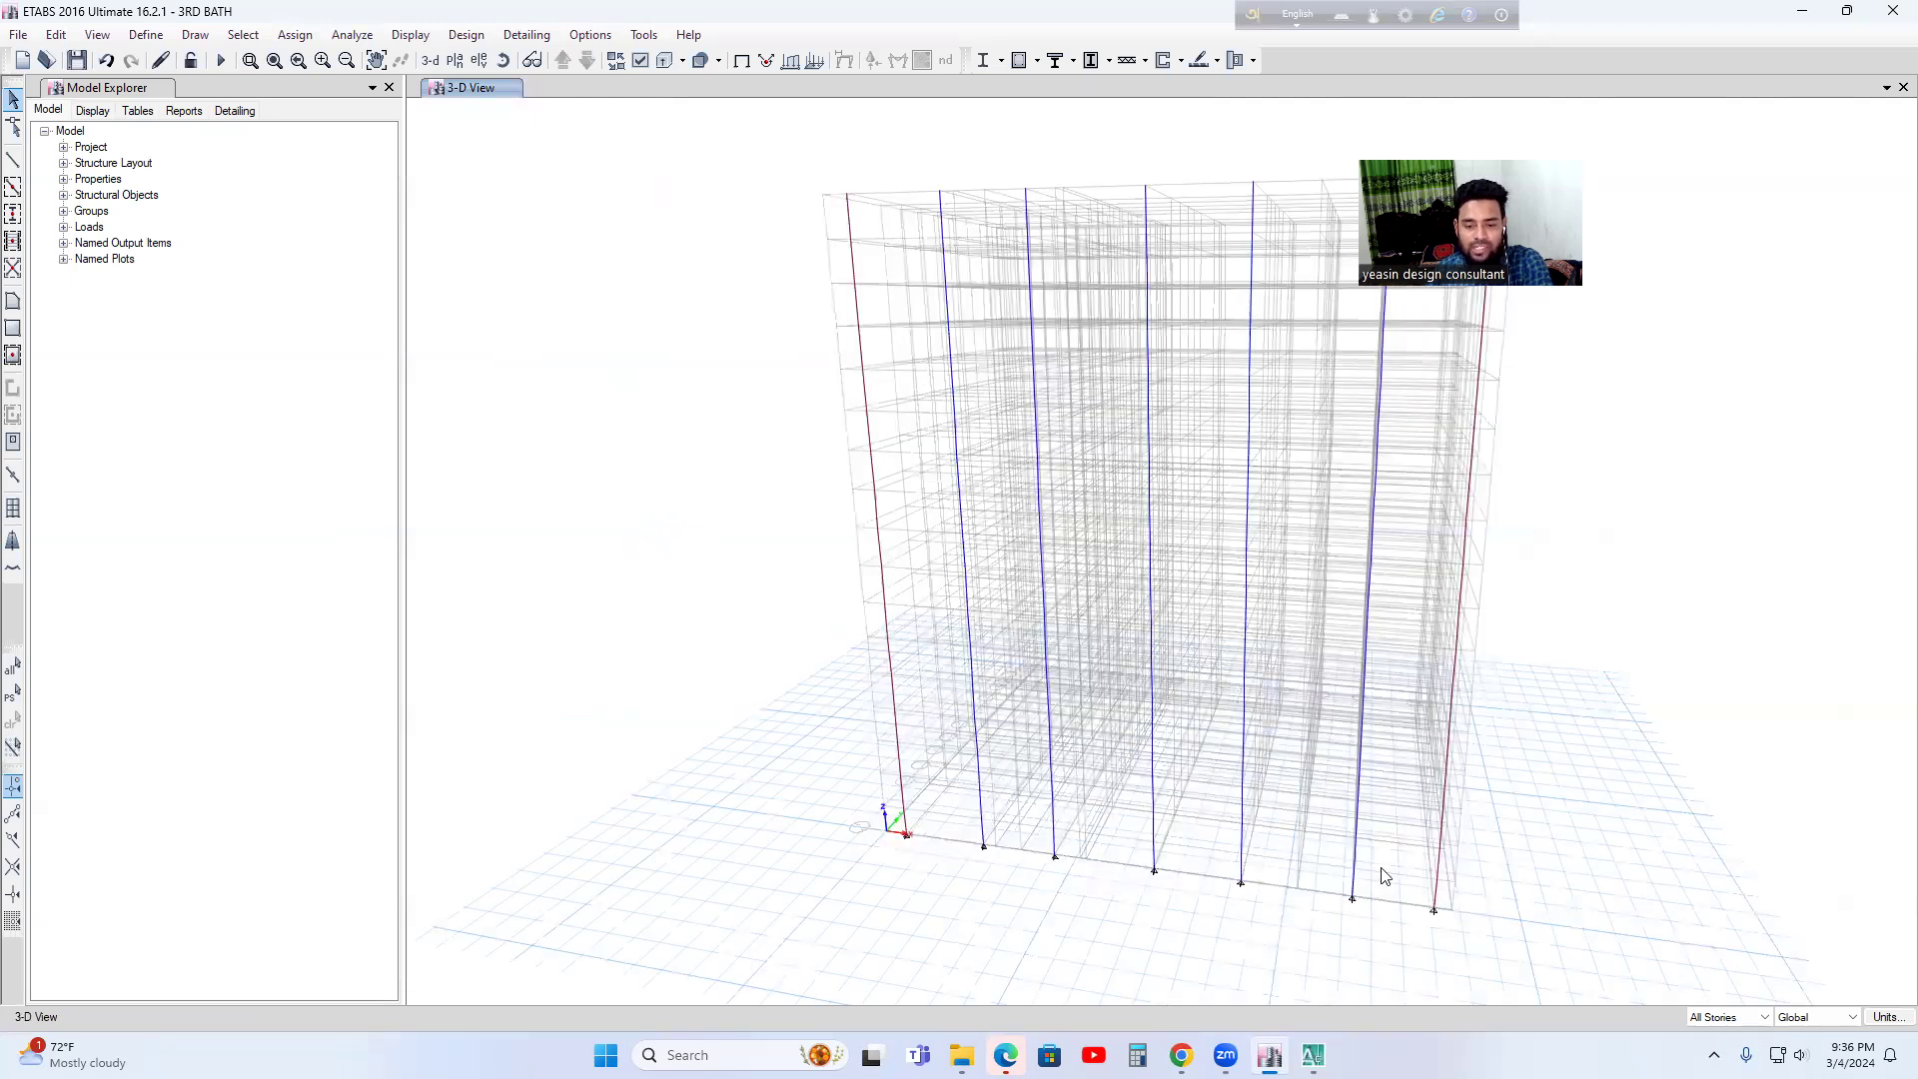
click(503, 61)
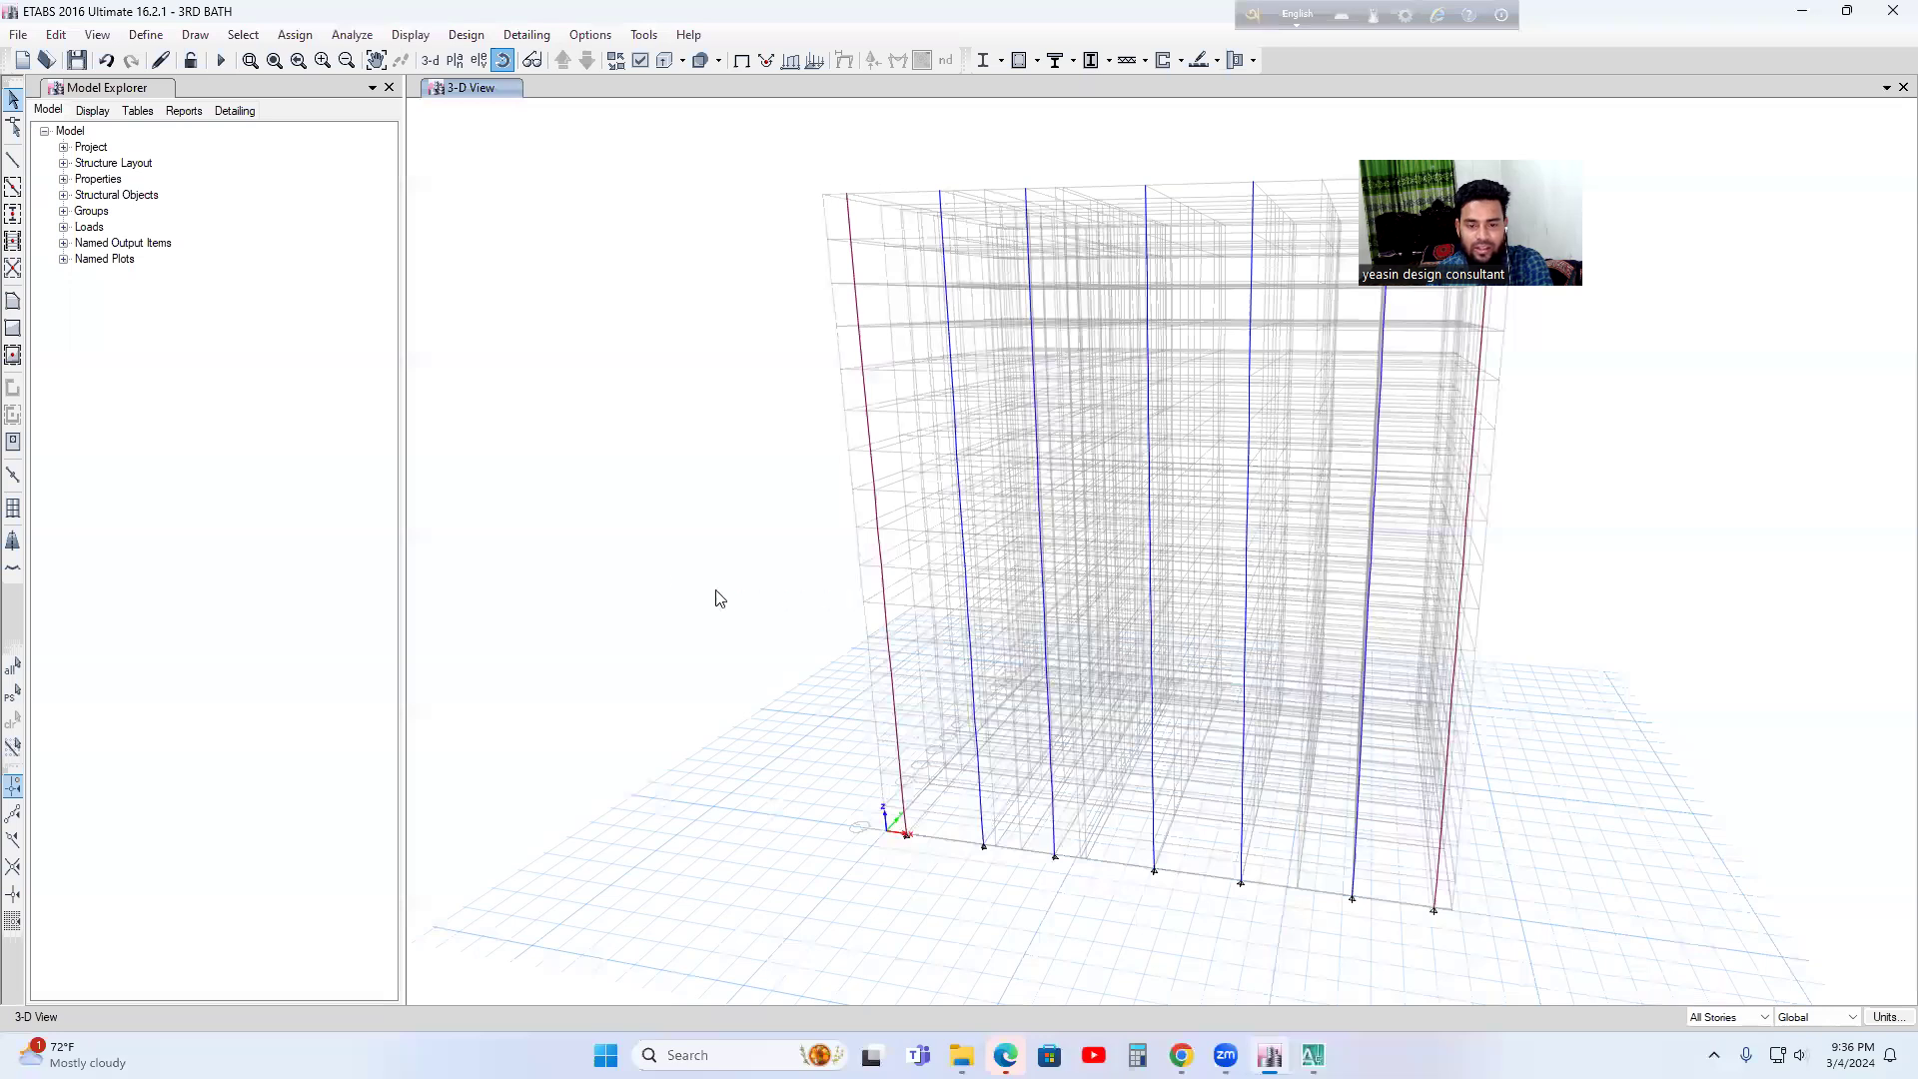
drag(644, 563, 1207, 801)
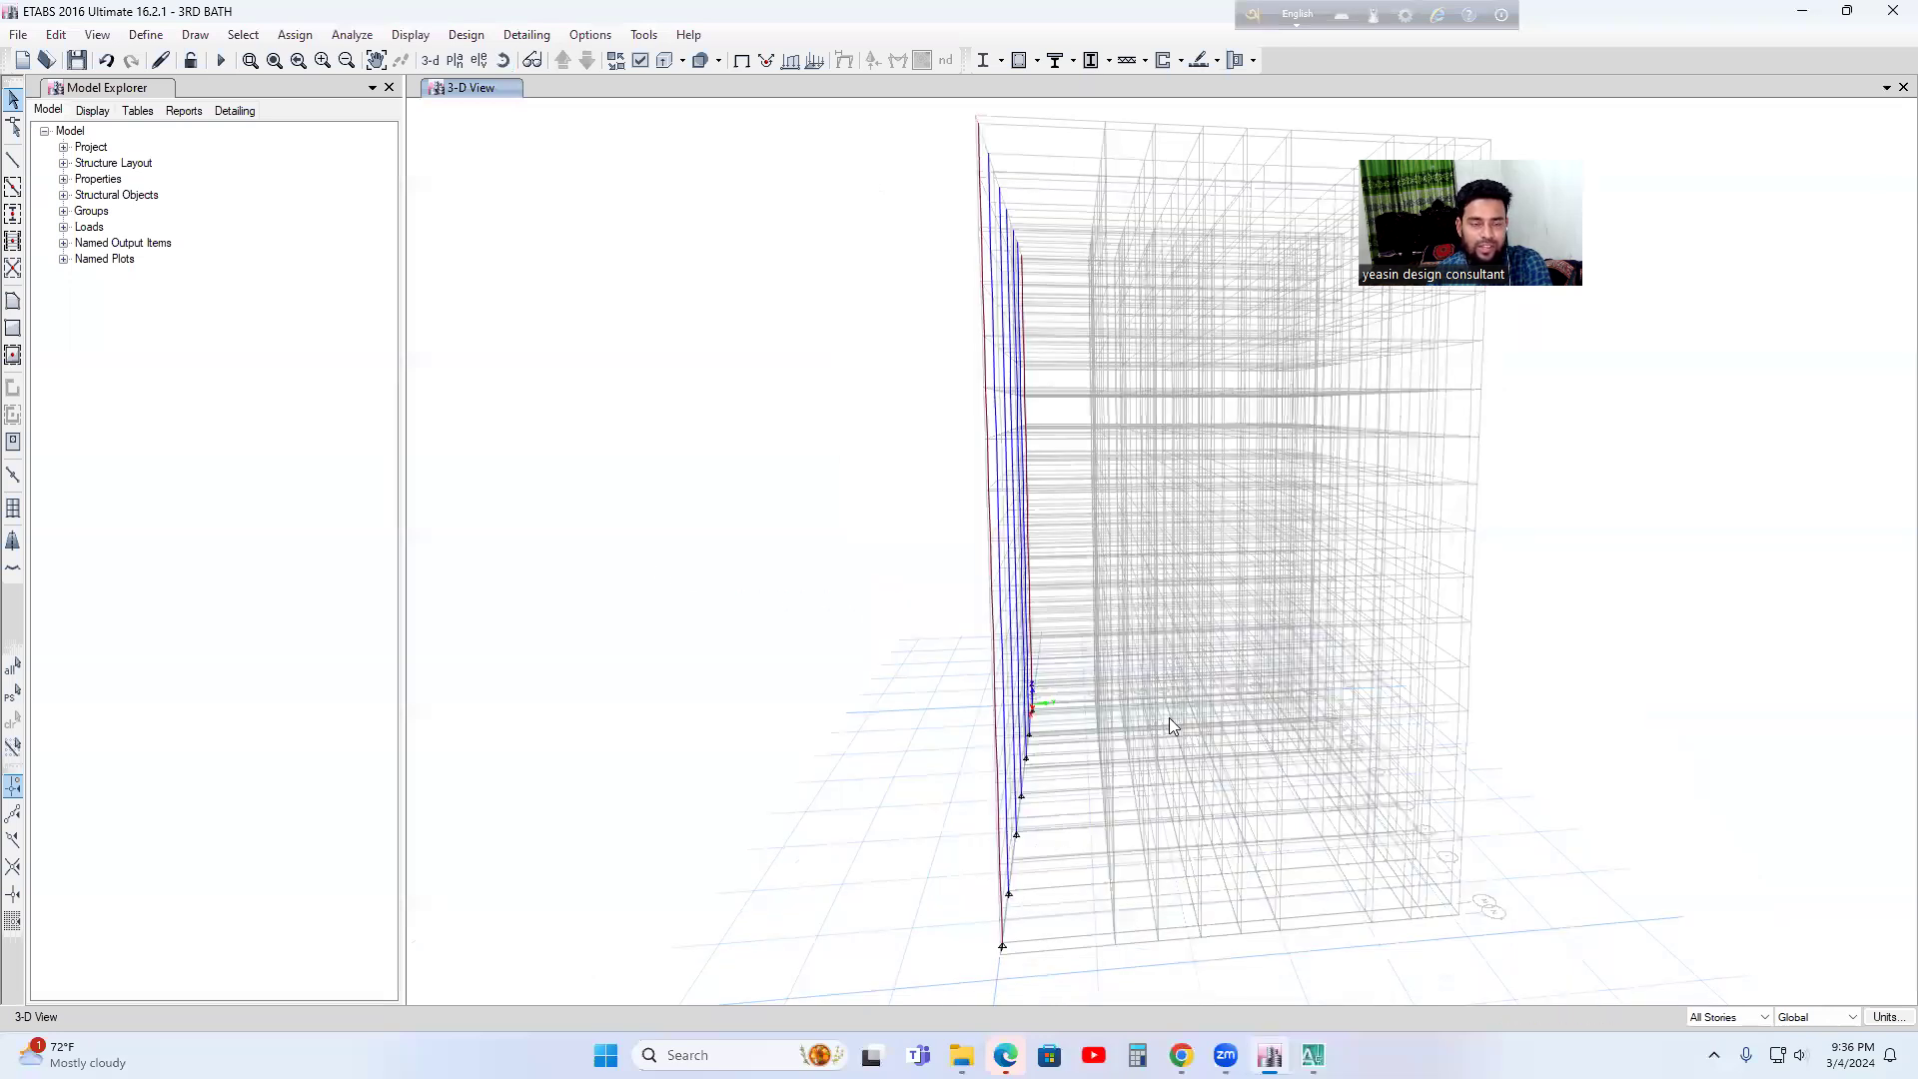
click(1696, 1022)
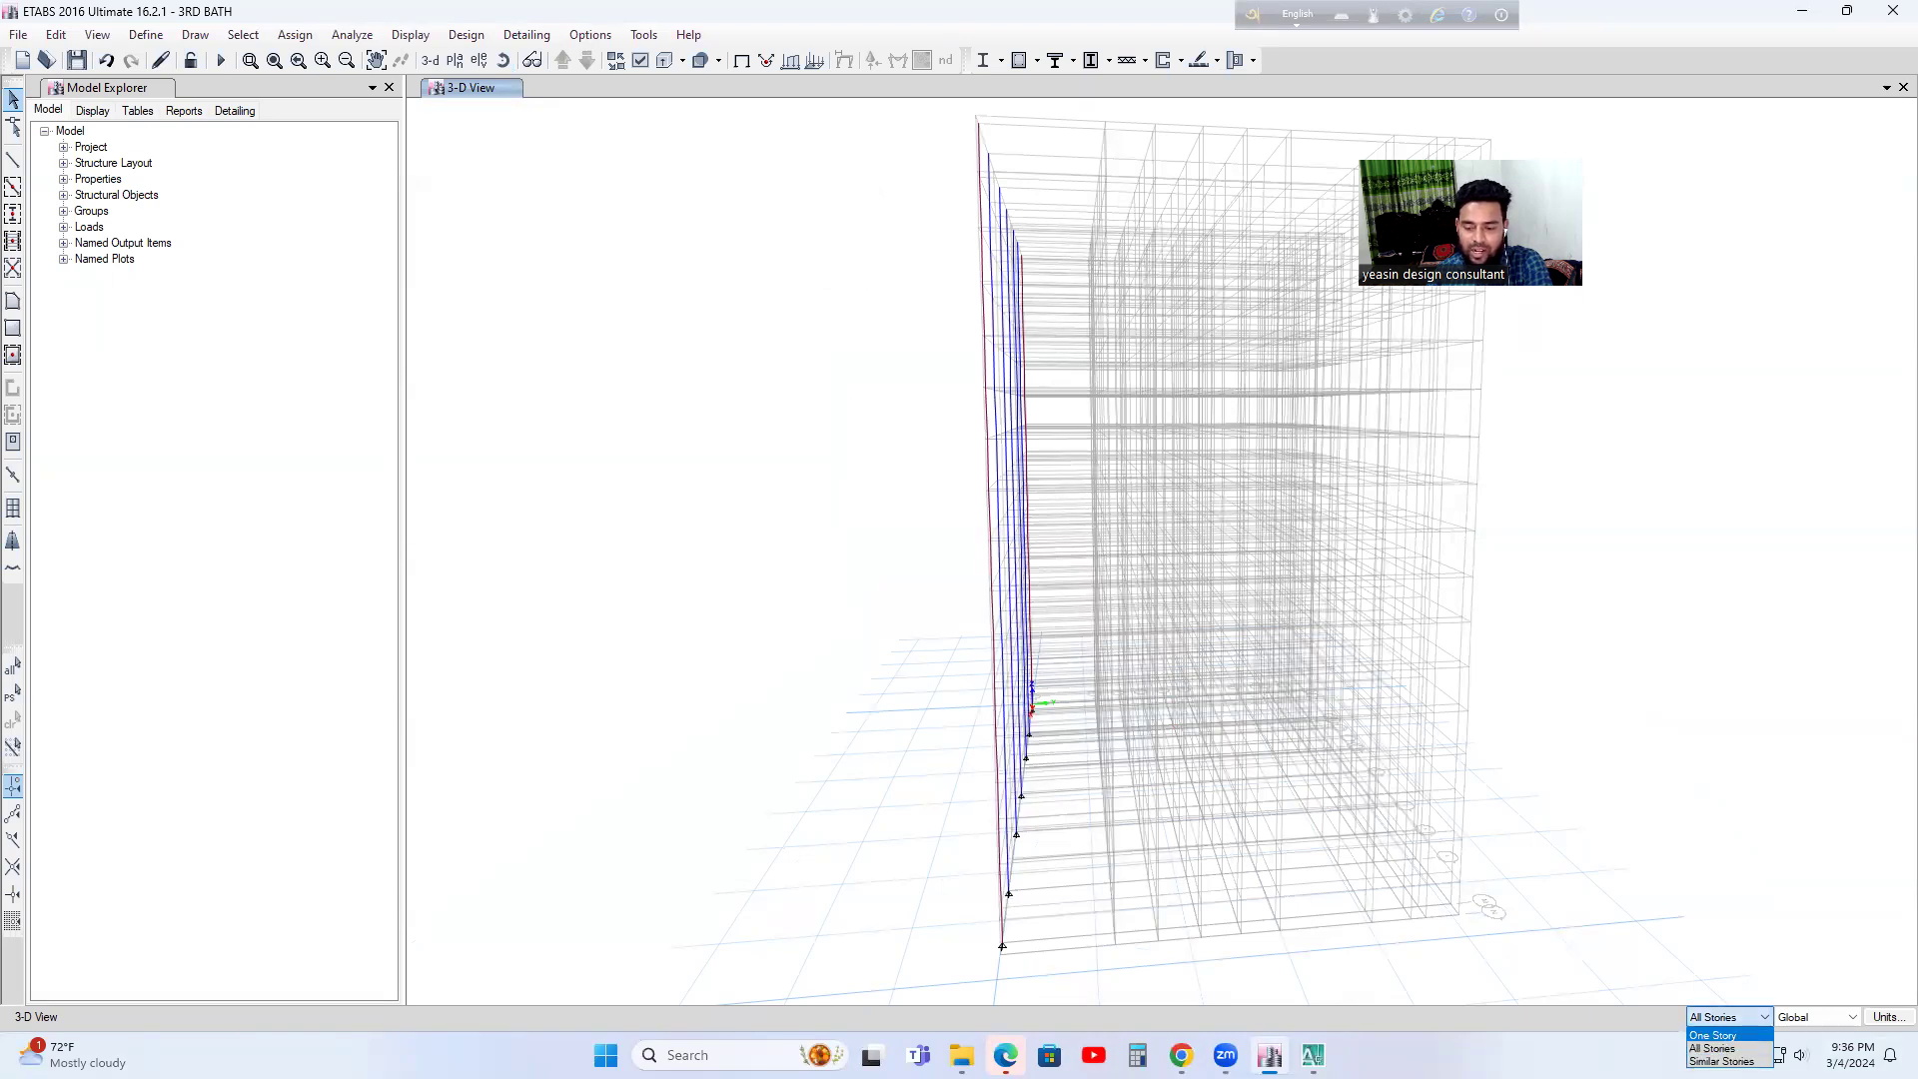
click(1674, 994)
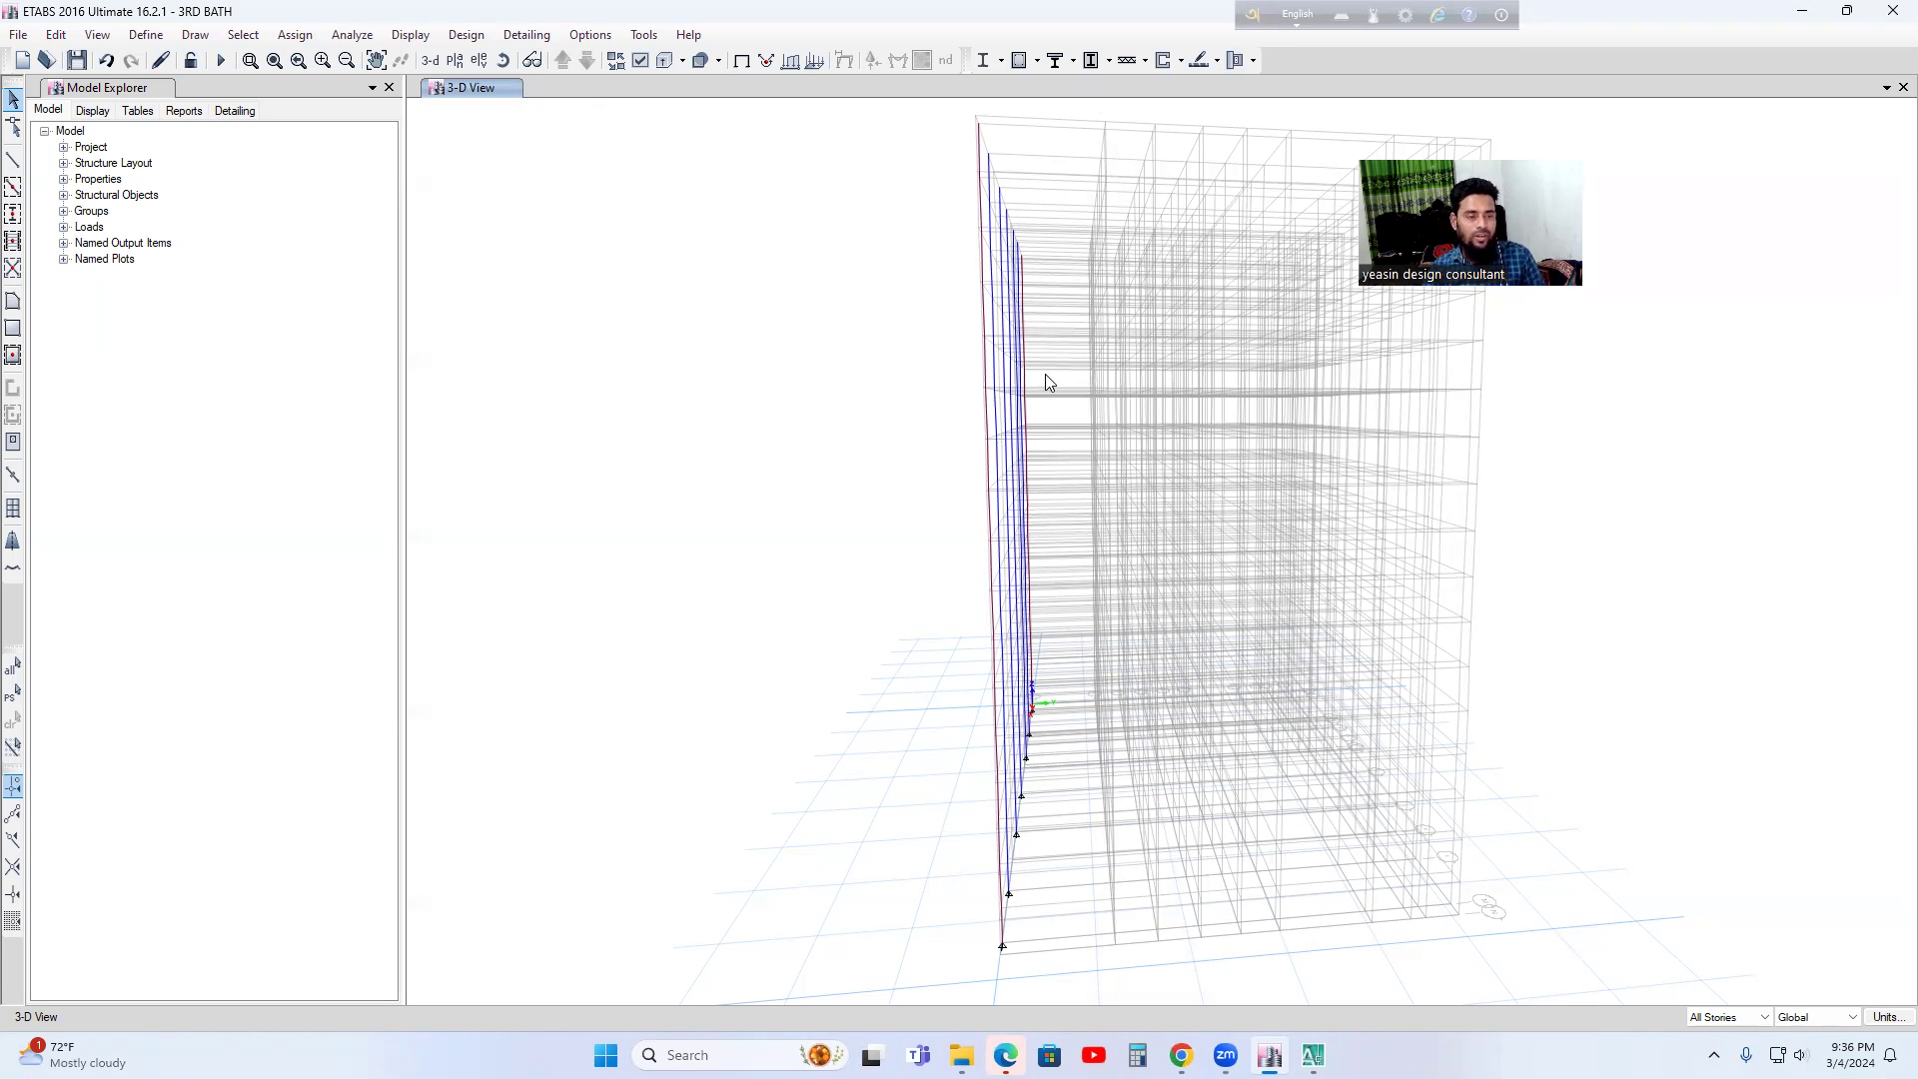
- Turn on the extruded display and examine the solid column shapes along grid line 1 from different angles
click(665, 62)
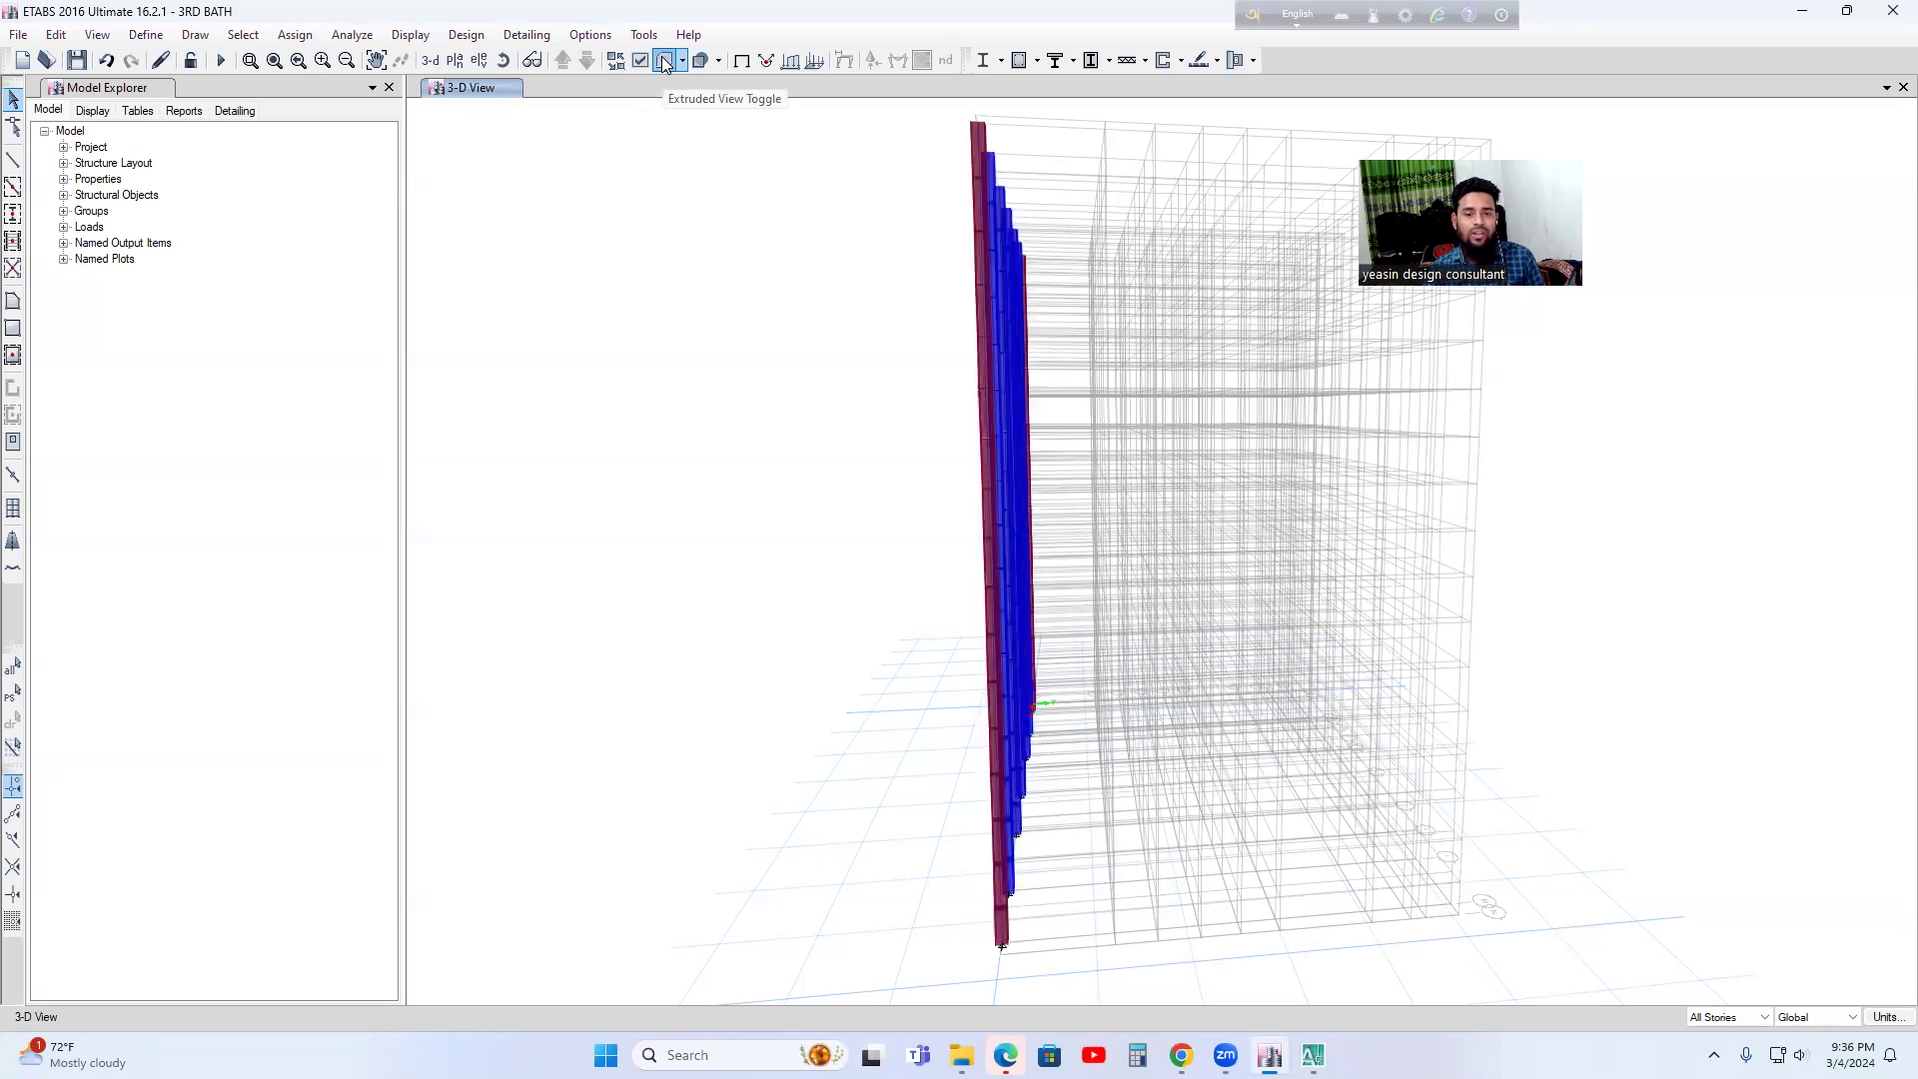
click(502, 61)
drag(1067, 518, 985, 489)
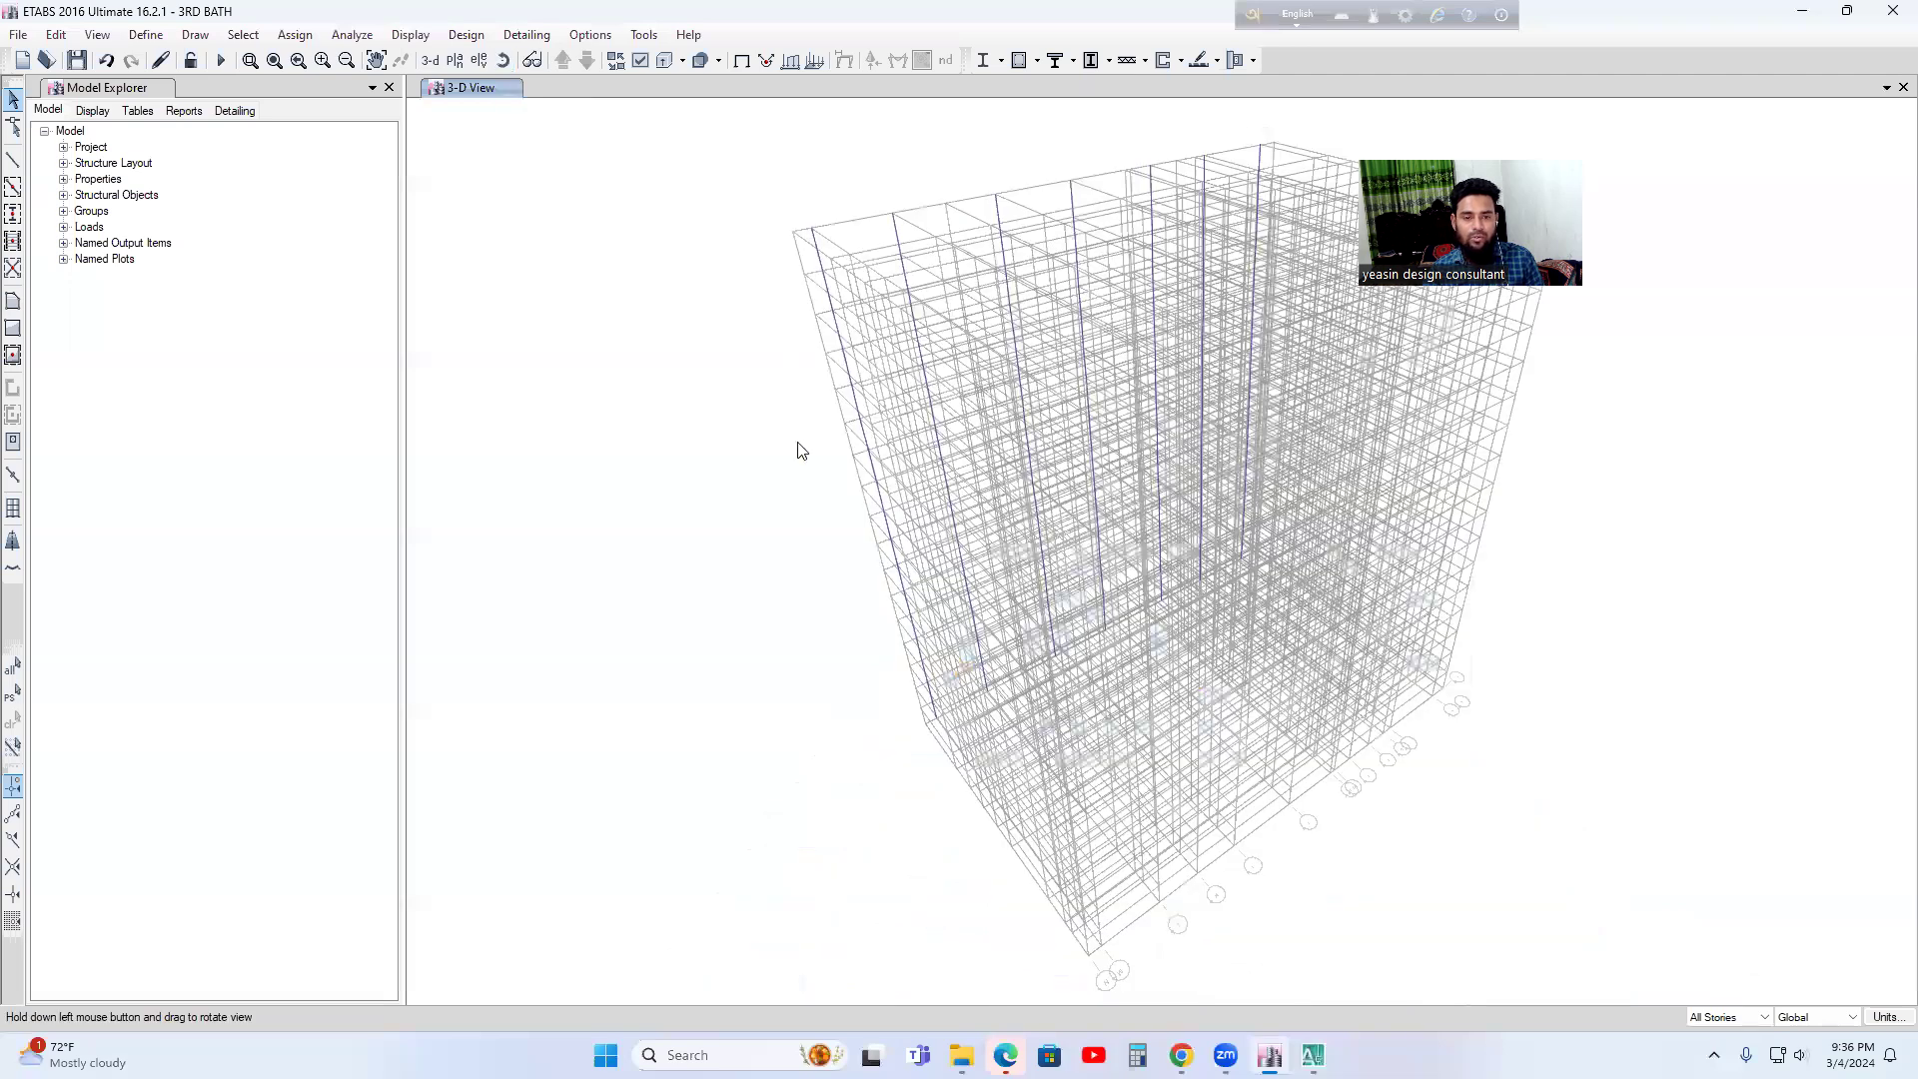
drag(799, 451, 696, 466)
drag(560, 499, 547, 459)
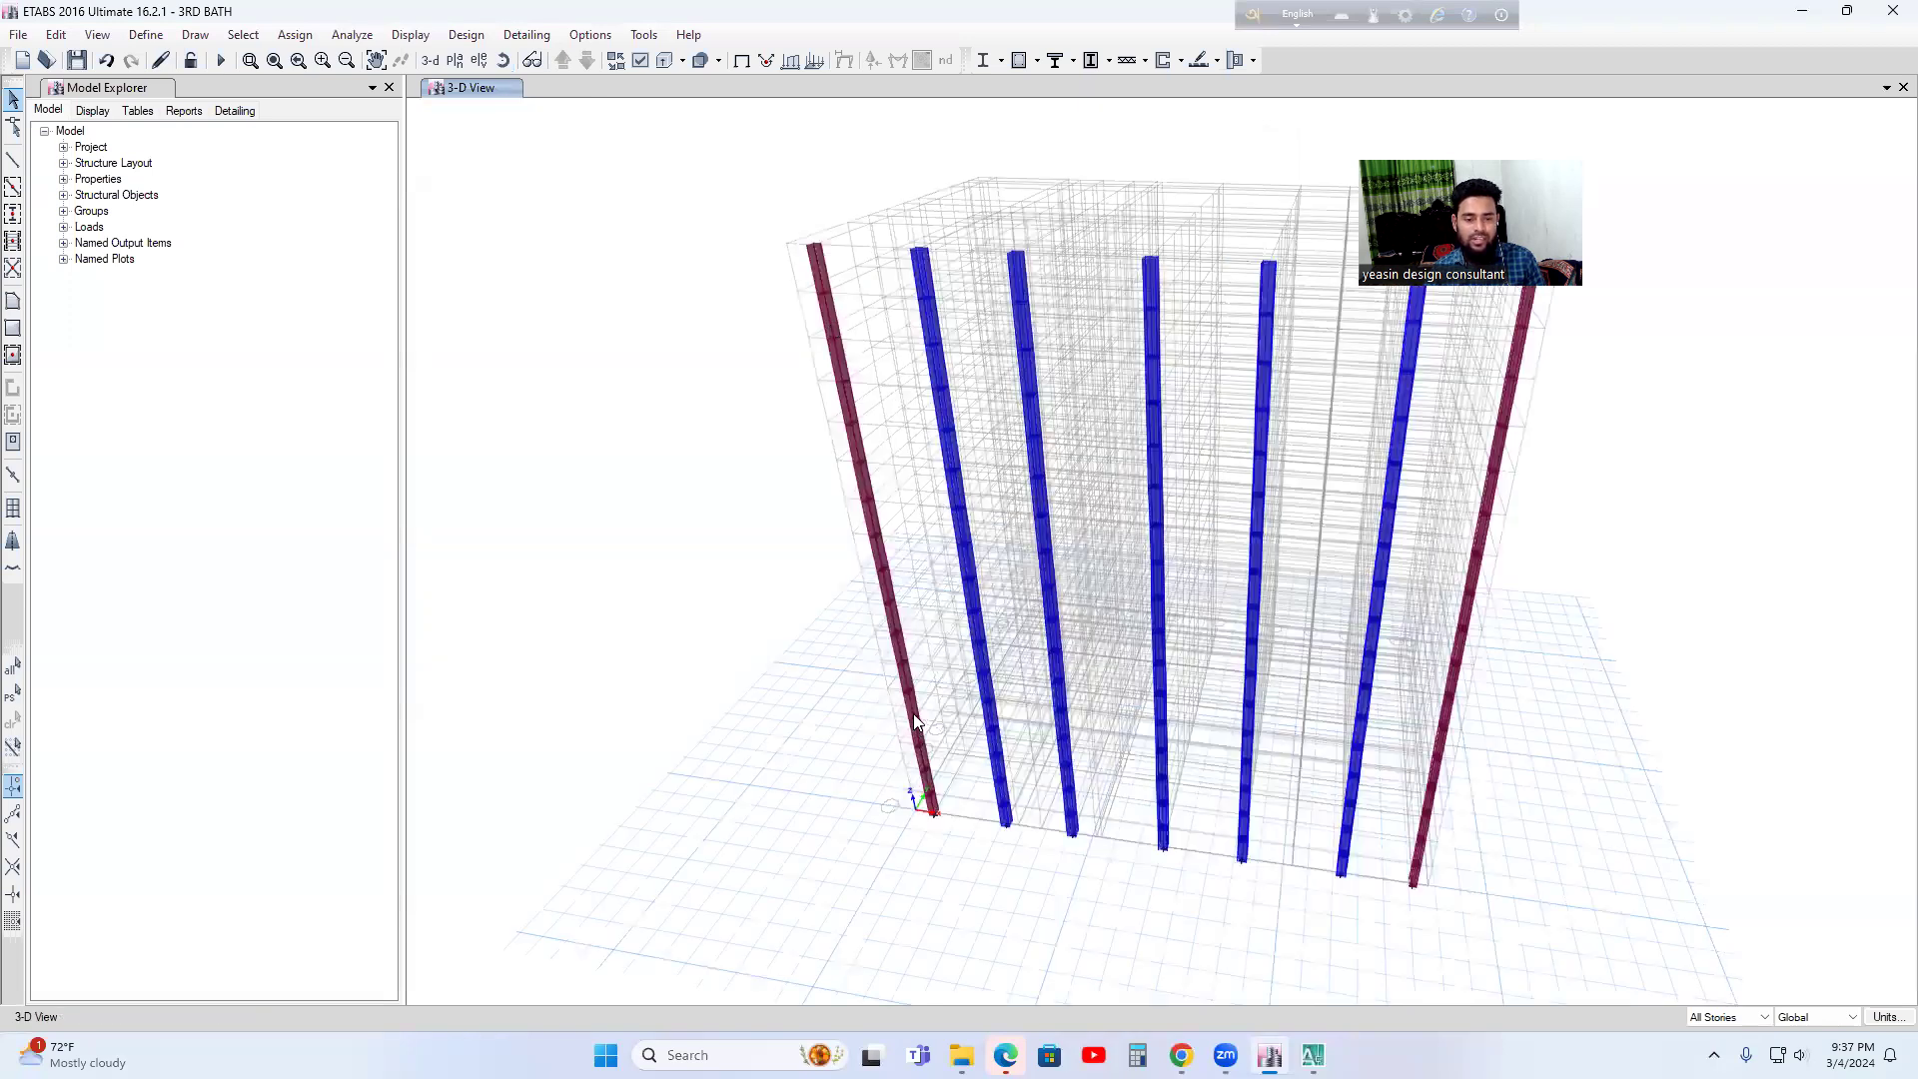
drag(914, 681, 911, 675)
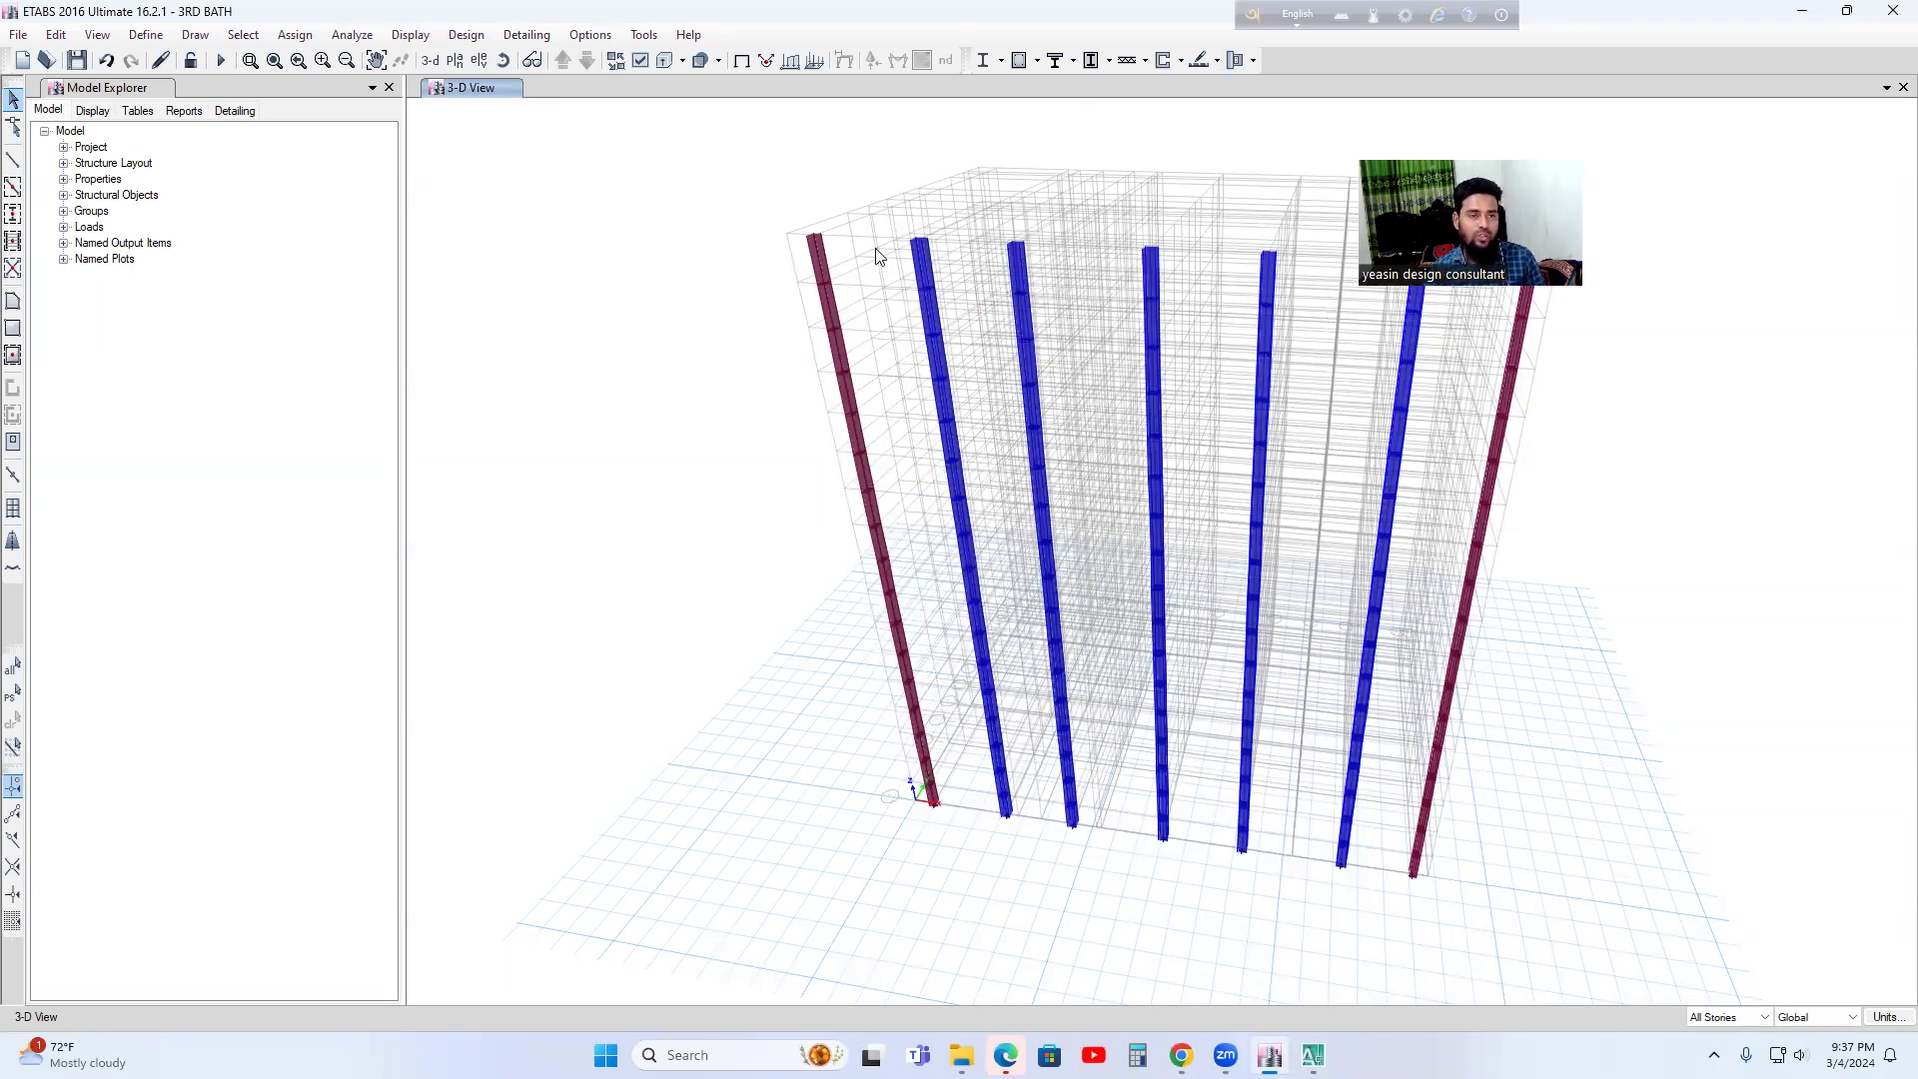
click(503, 62)
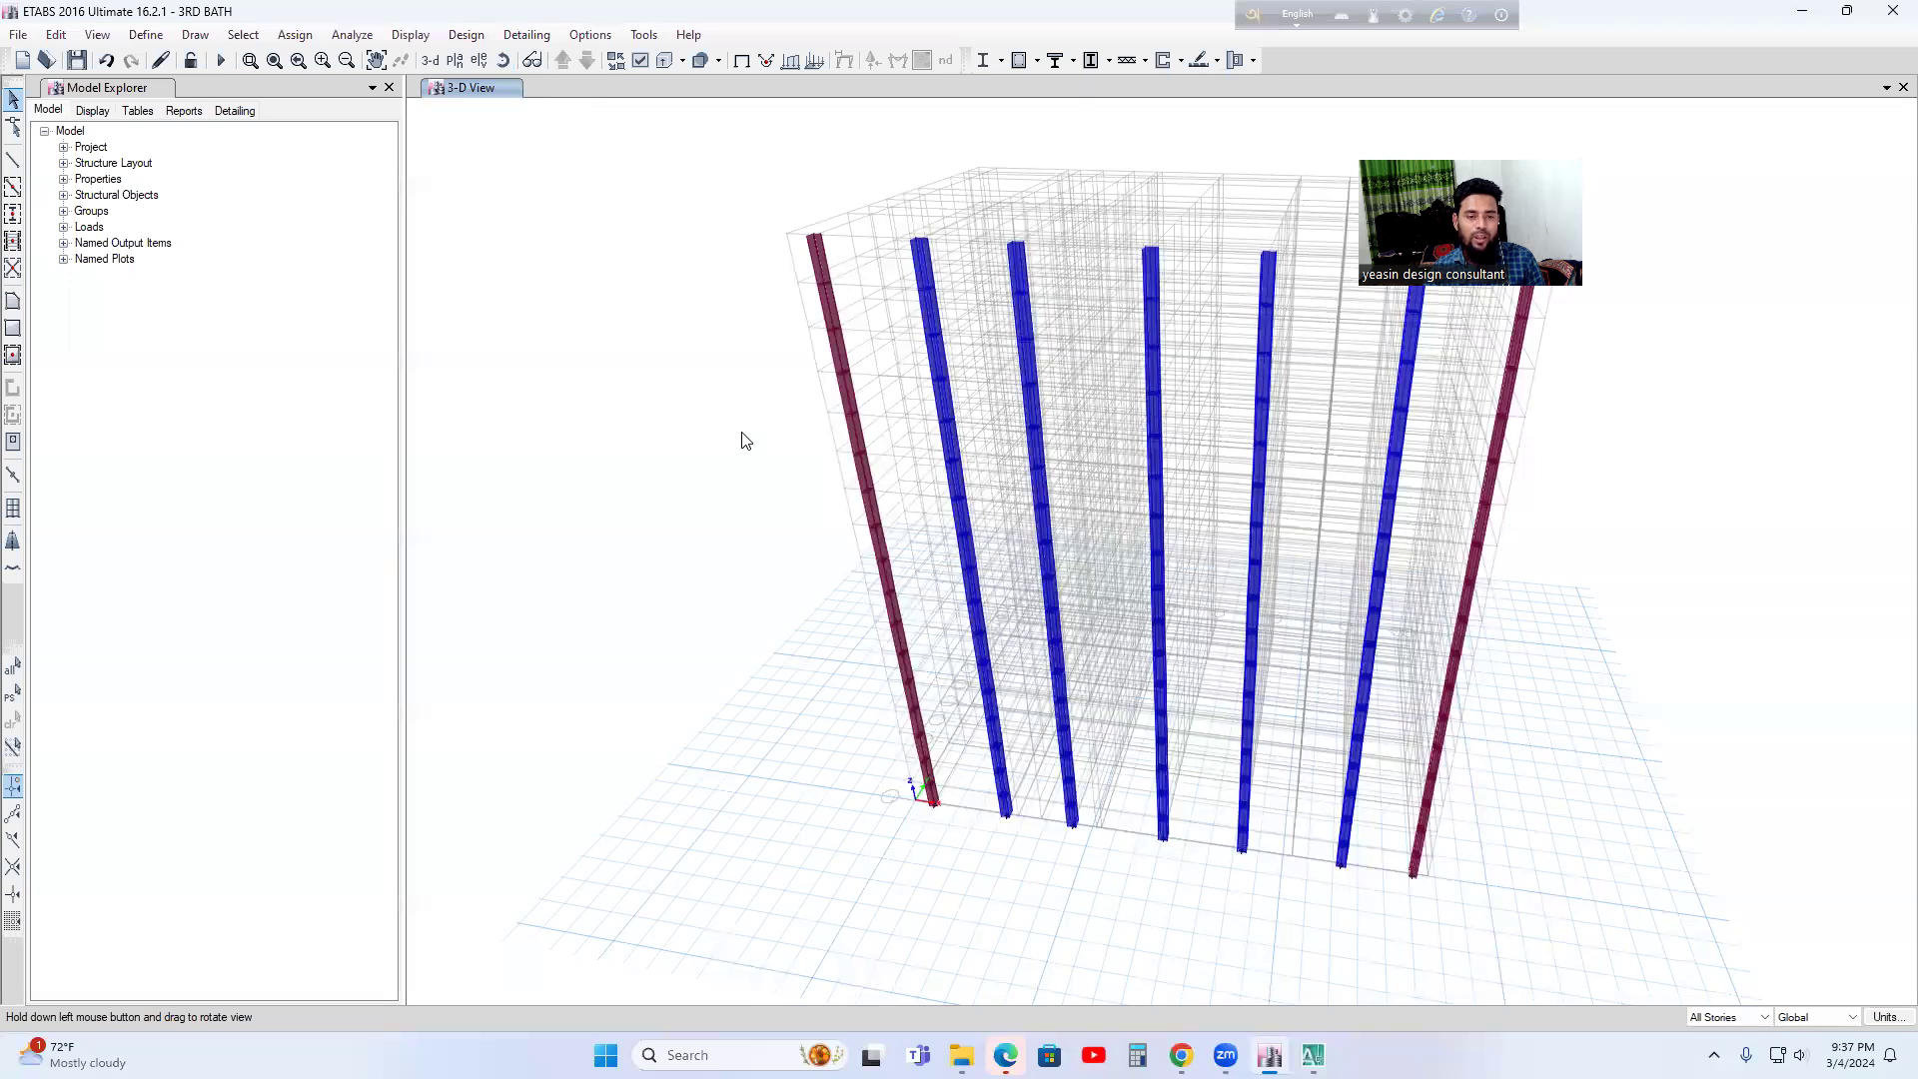
drag(741, 447, 726, 368)
drag(896, 387, 770, 319)
drag(766, 388, 755, 310)
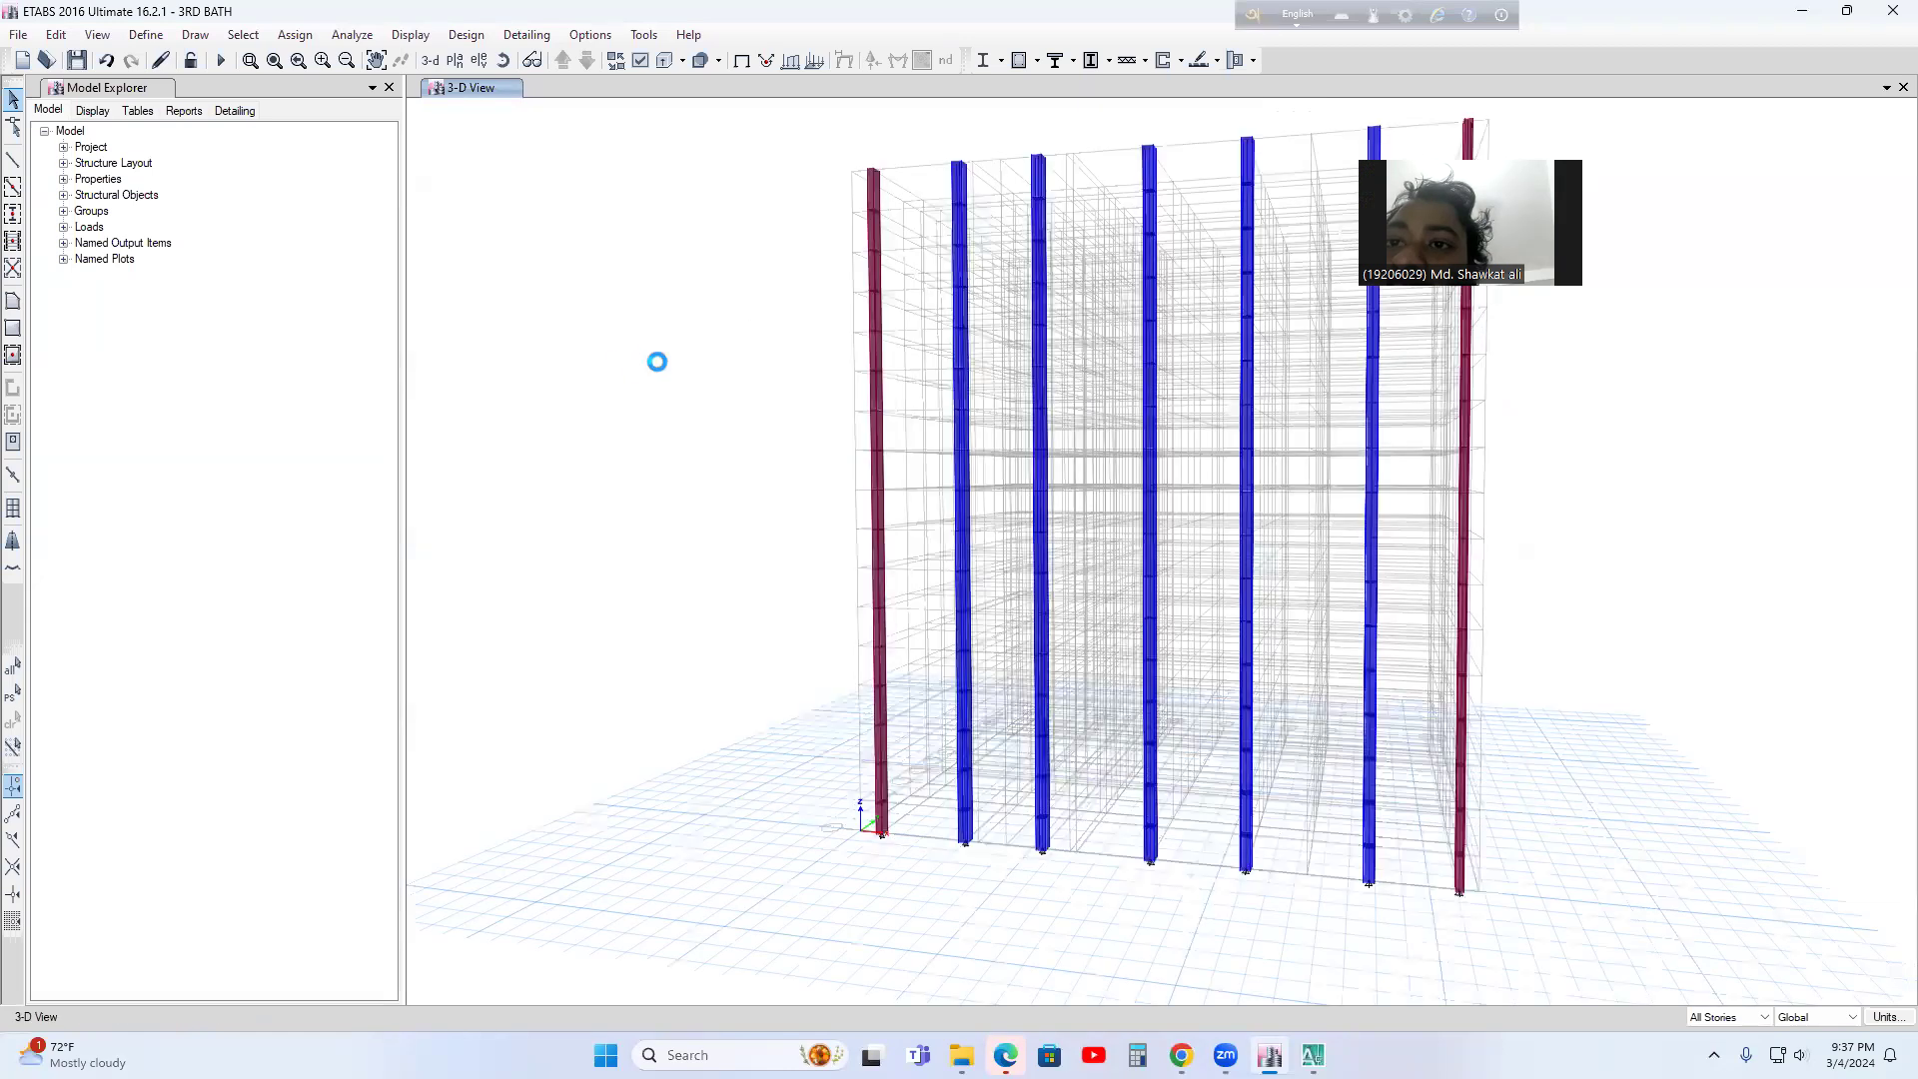
drag(706, 130, 604, 118)
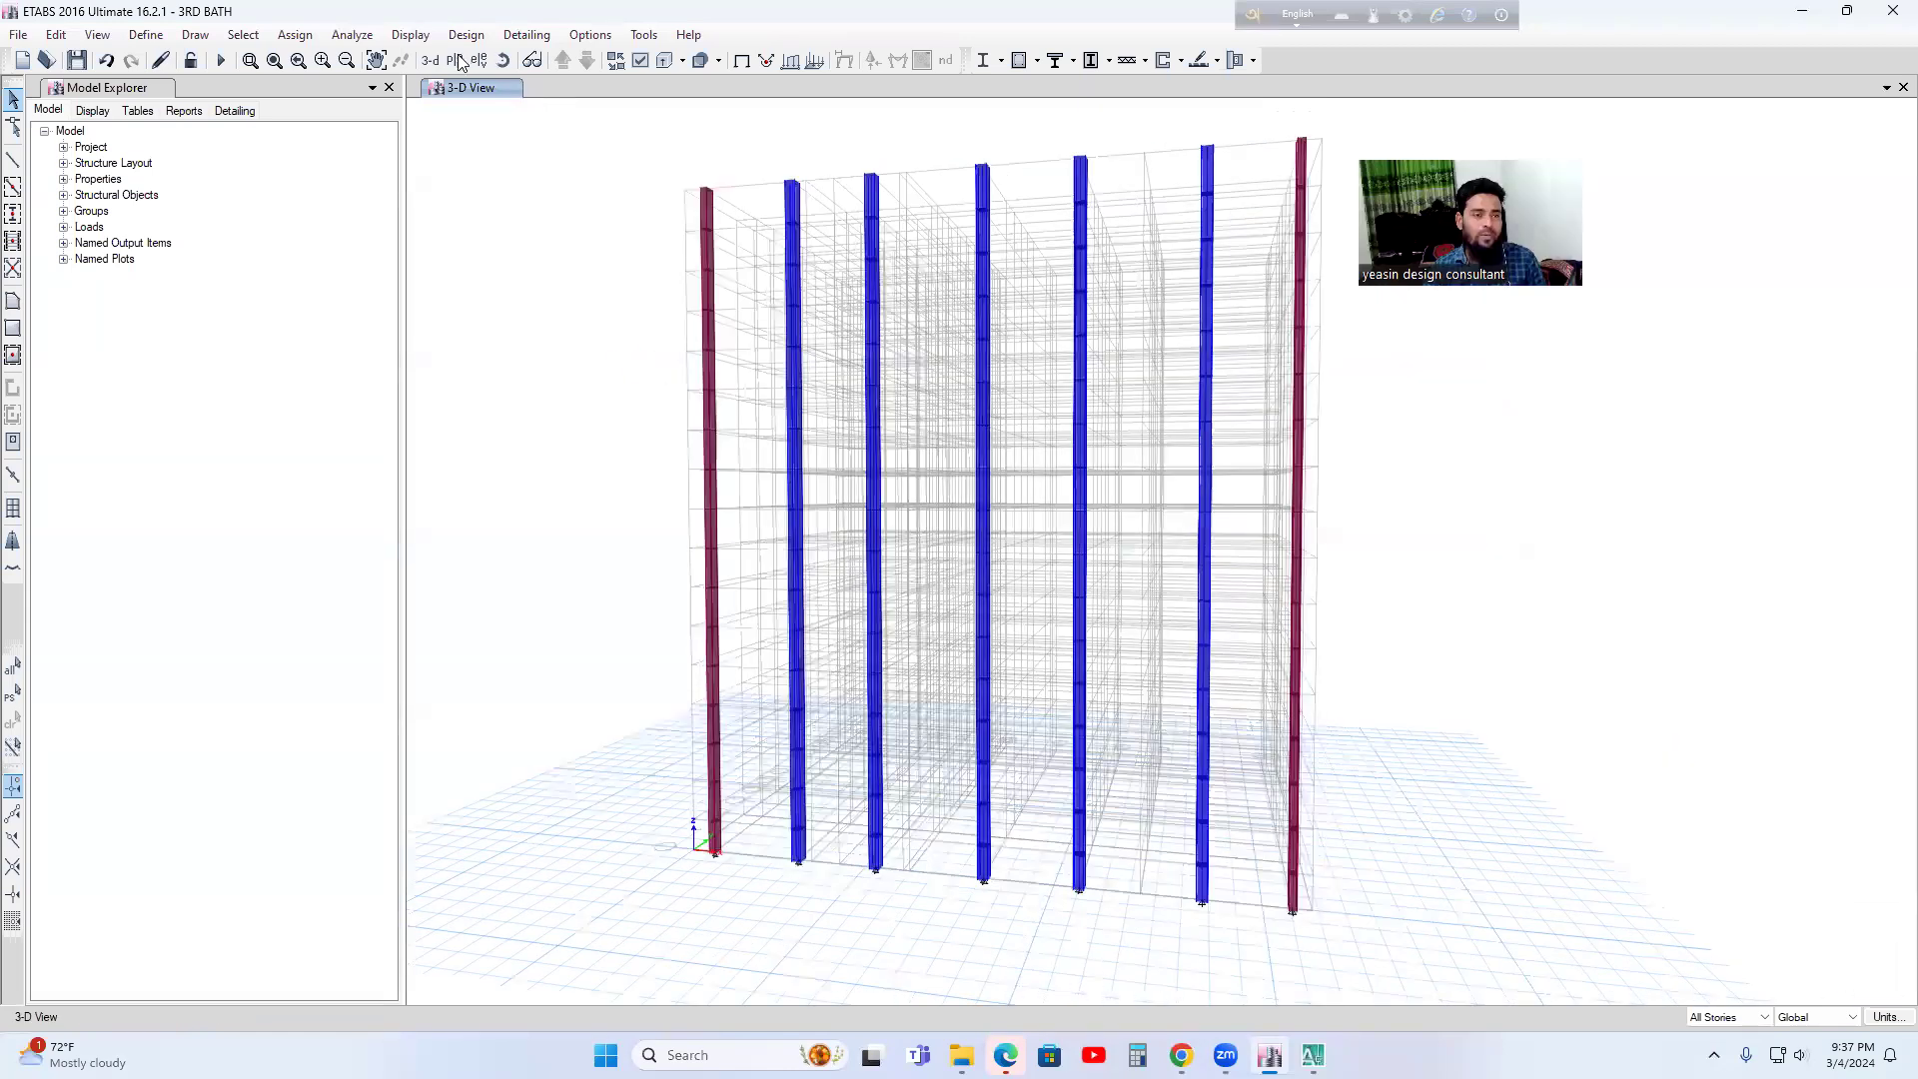
- Return to the plan view of the BASEMENT story
click(450, 62)
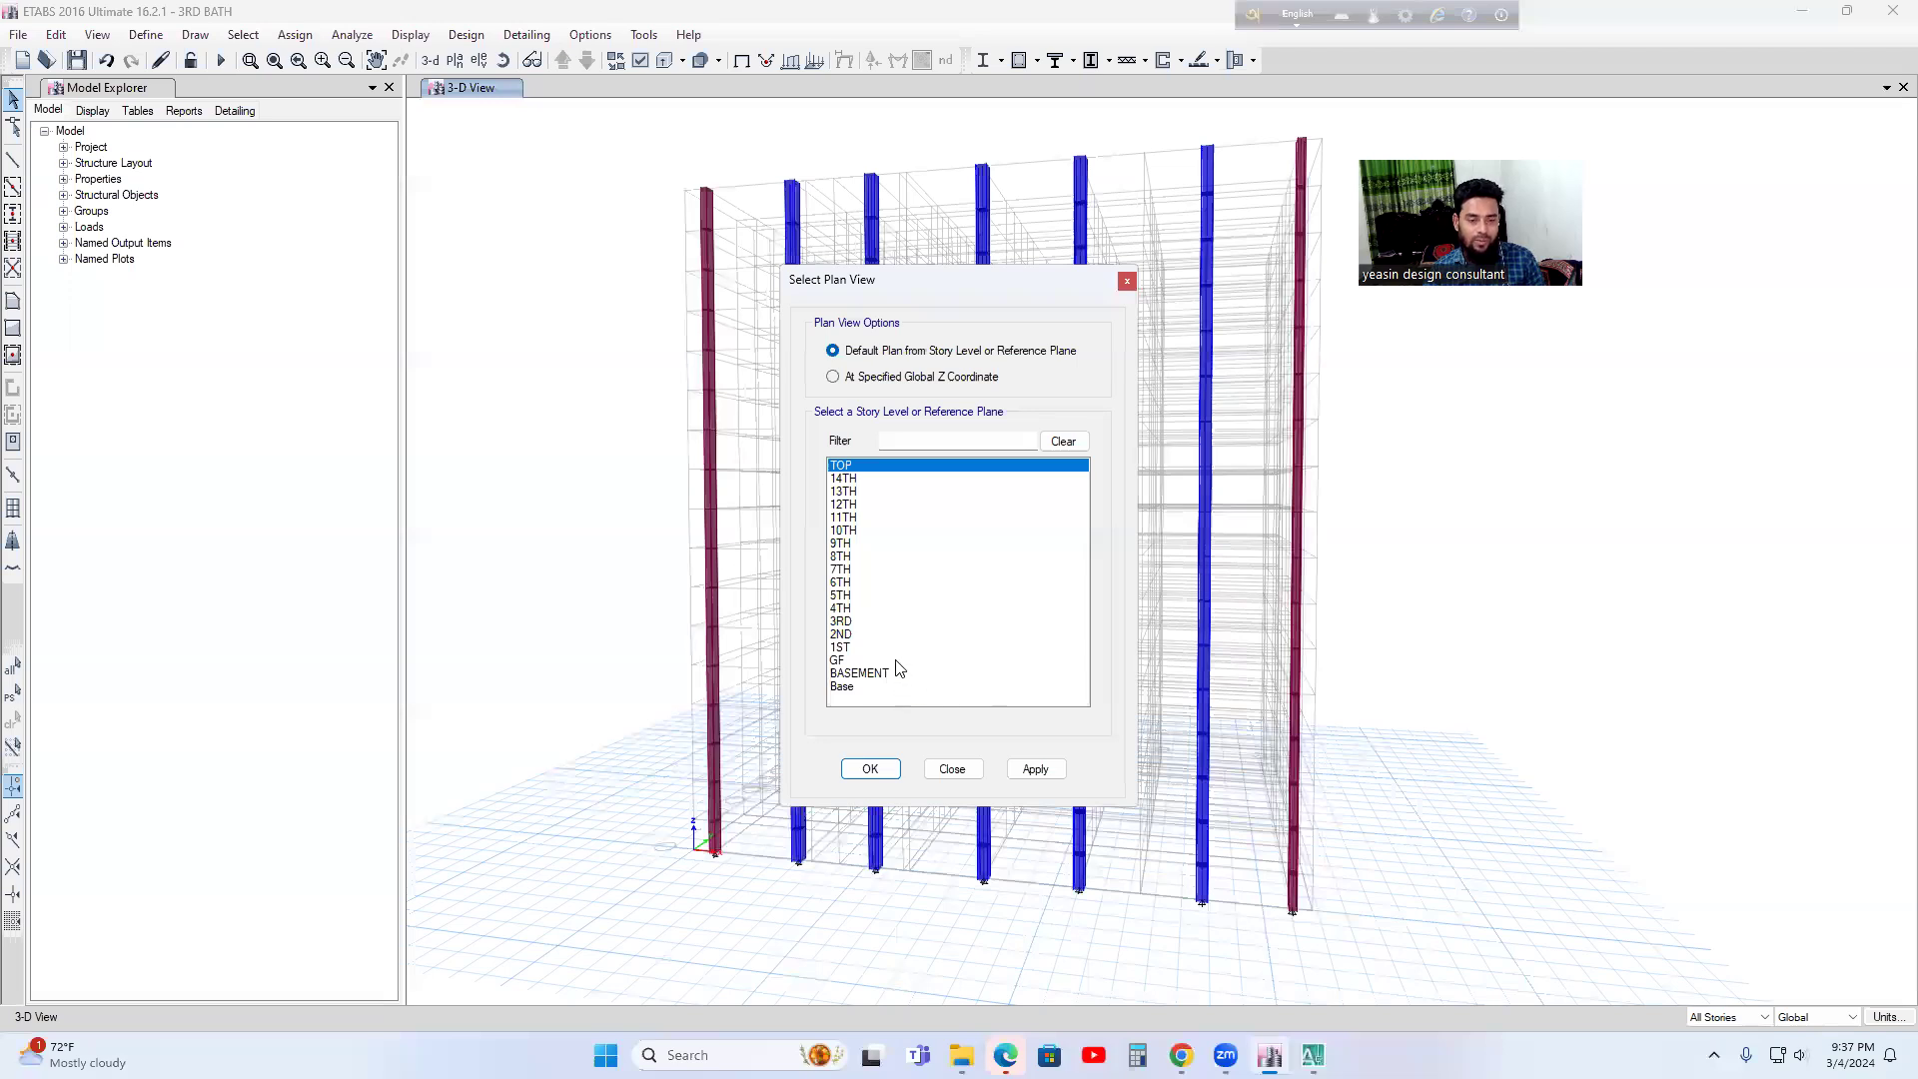
click(862, 674)
click(1033, 772)
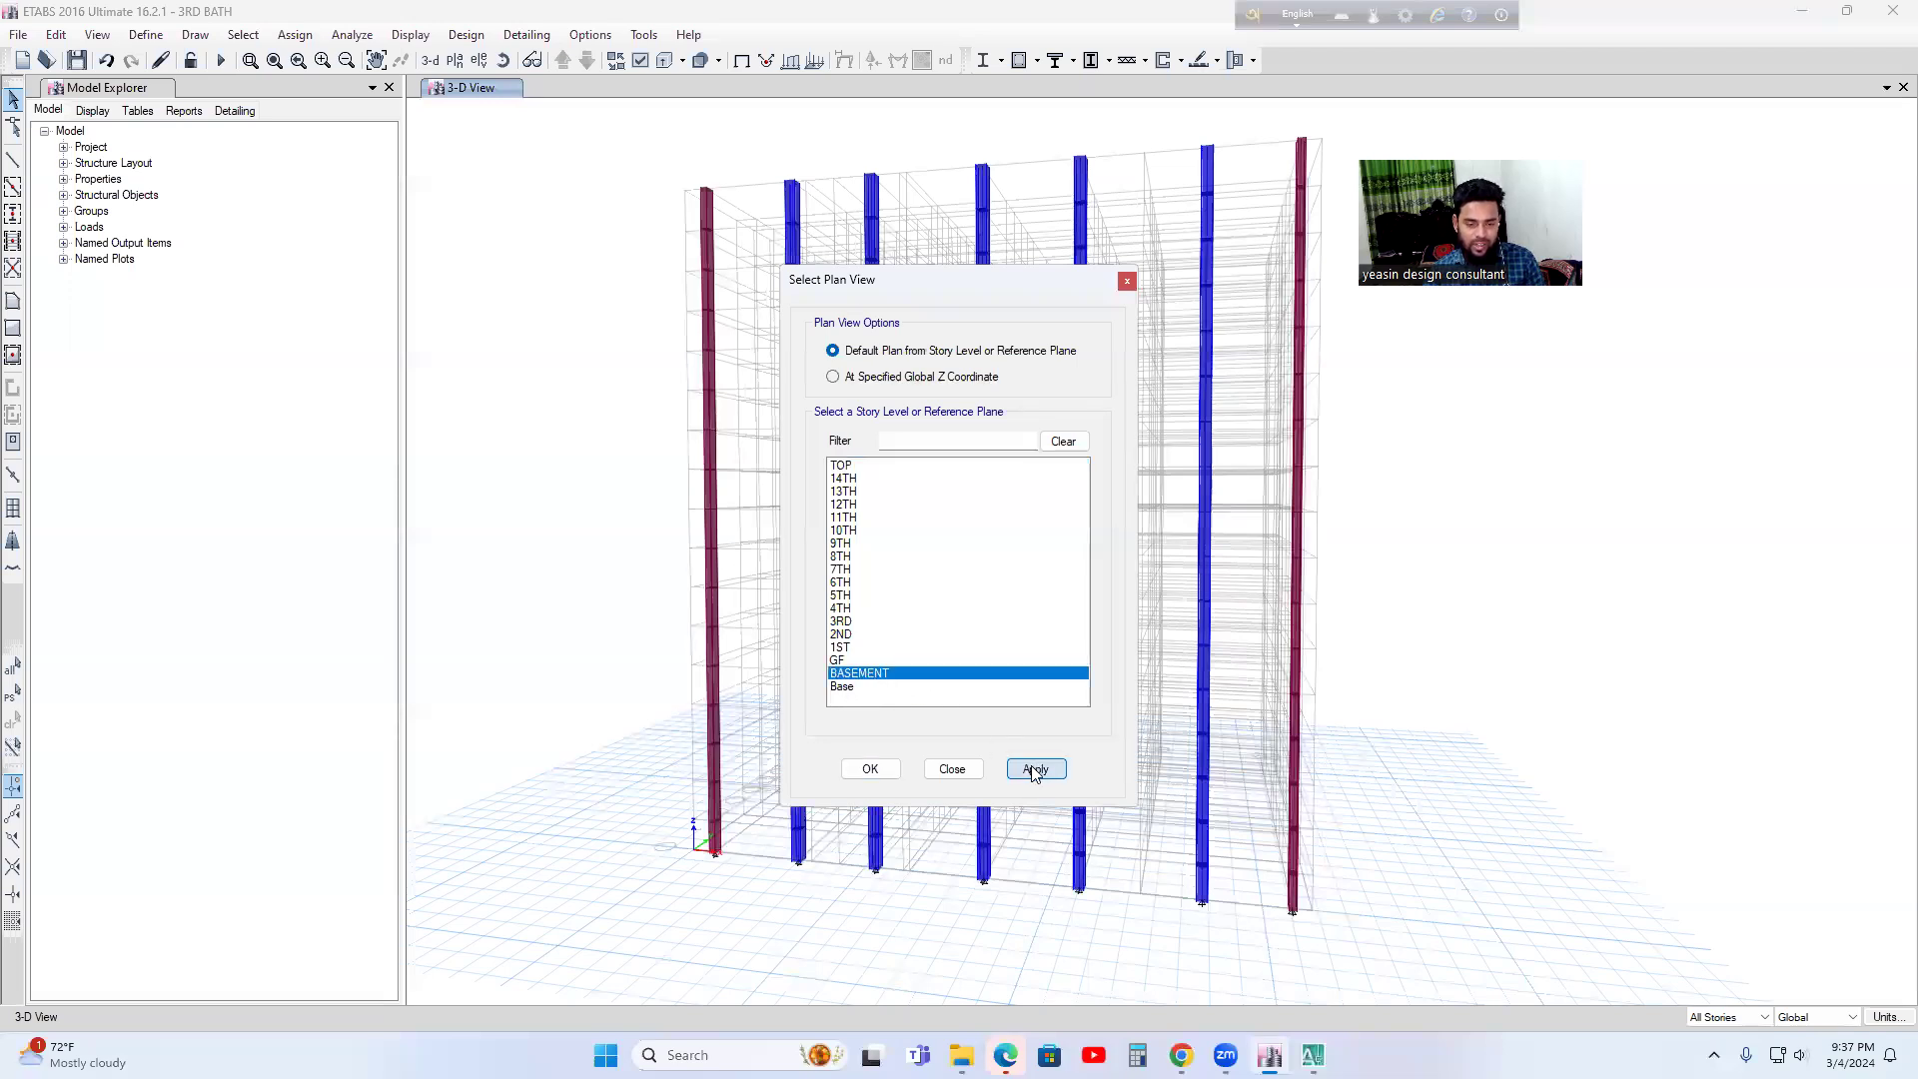
key(Return)
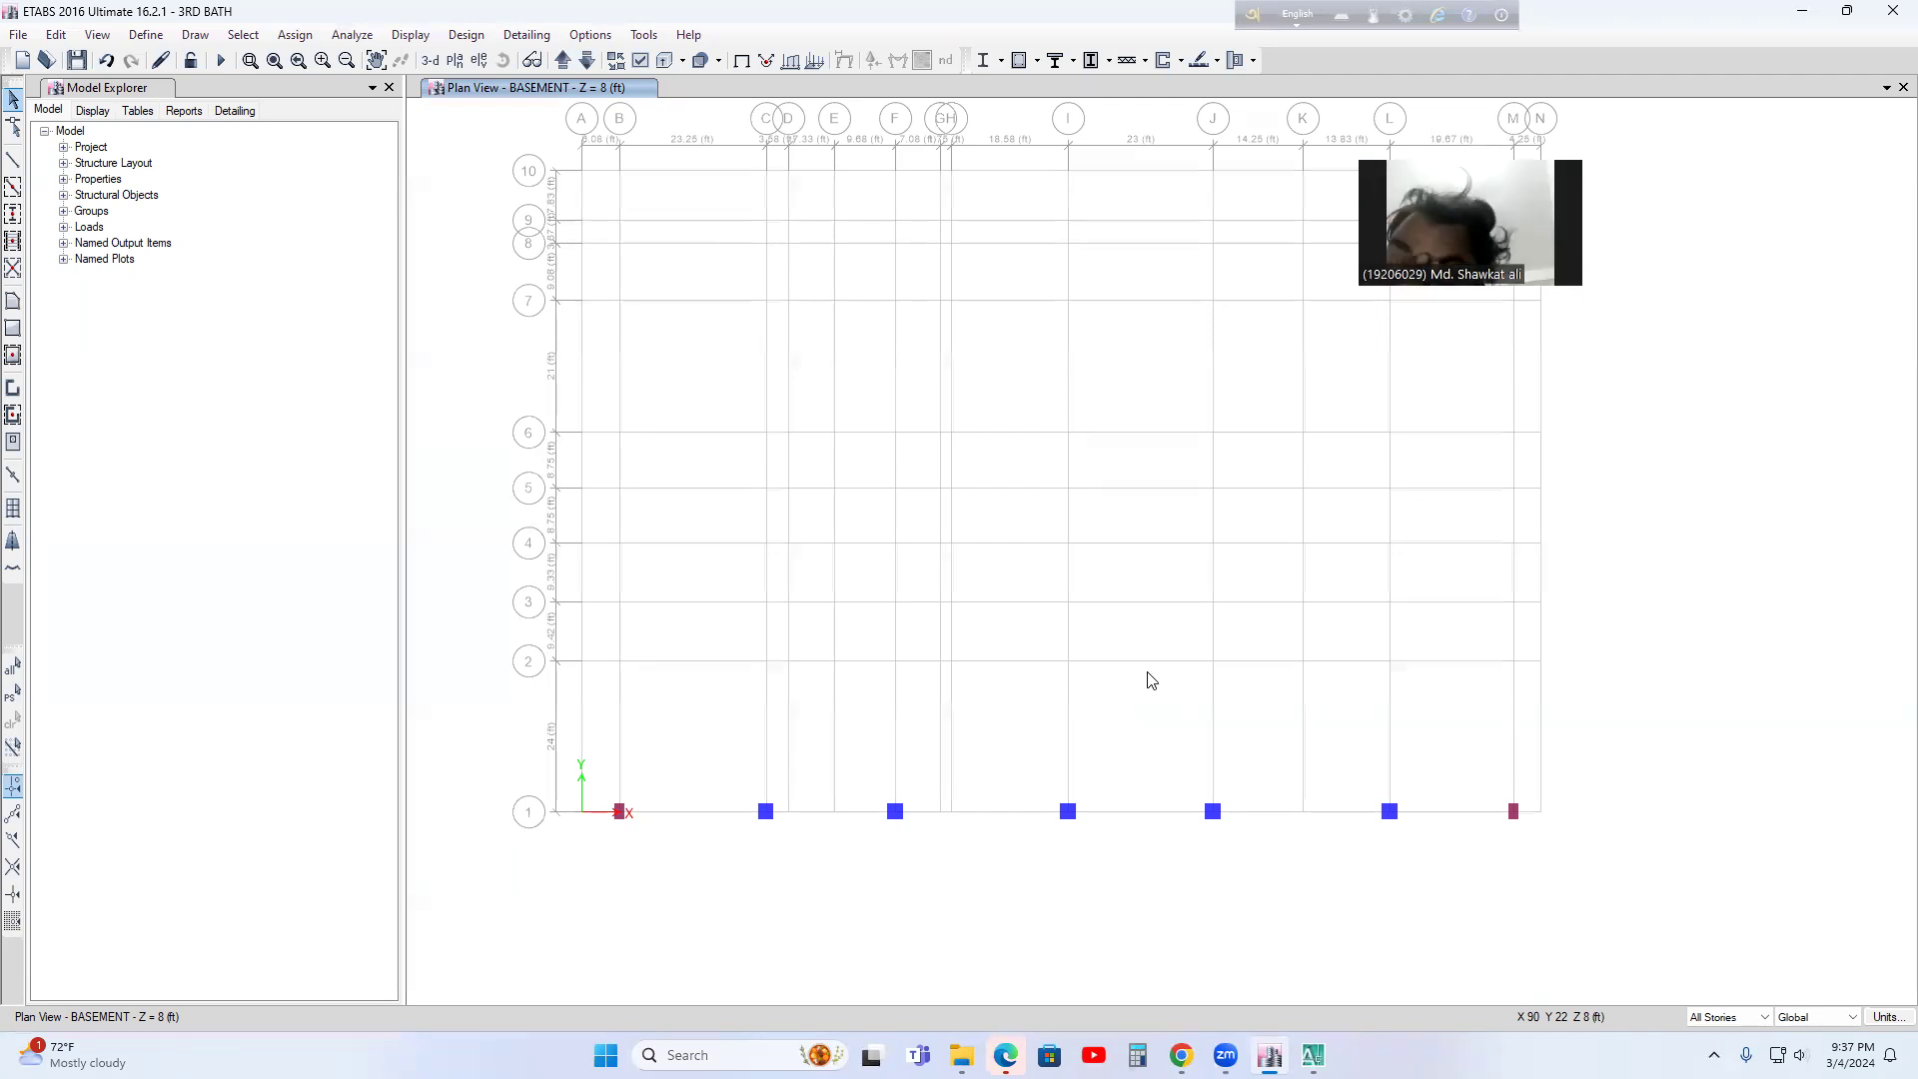
middle_drag(1196, 513, 1222, 533)
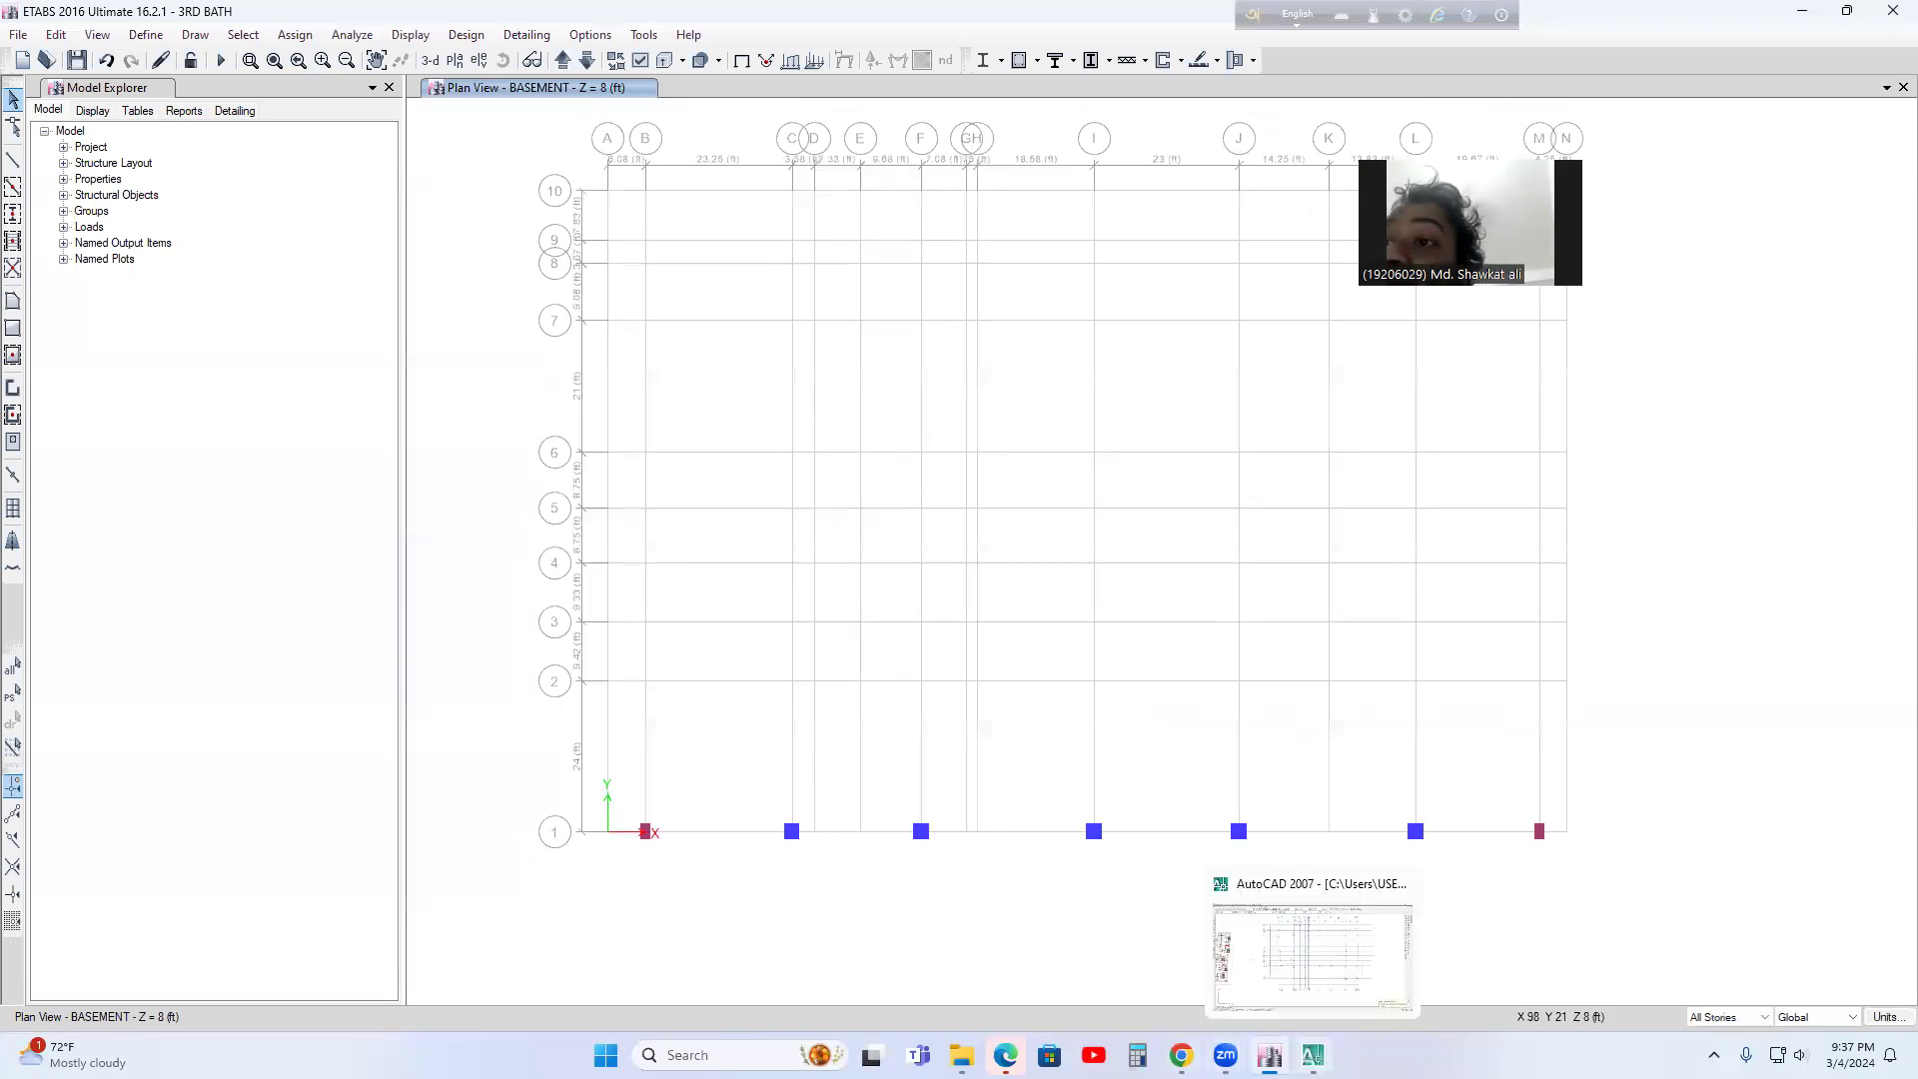
- Switch to AutoCAD and examine the column layout across the whole labelled grid
click(1313, 1055)
scroll(1179, 774, down, 4)
scroll(1028, 699, up, 3)
middle_drag(1028, 700, 1019, 747)
scroll(1019, 747, down, 4)
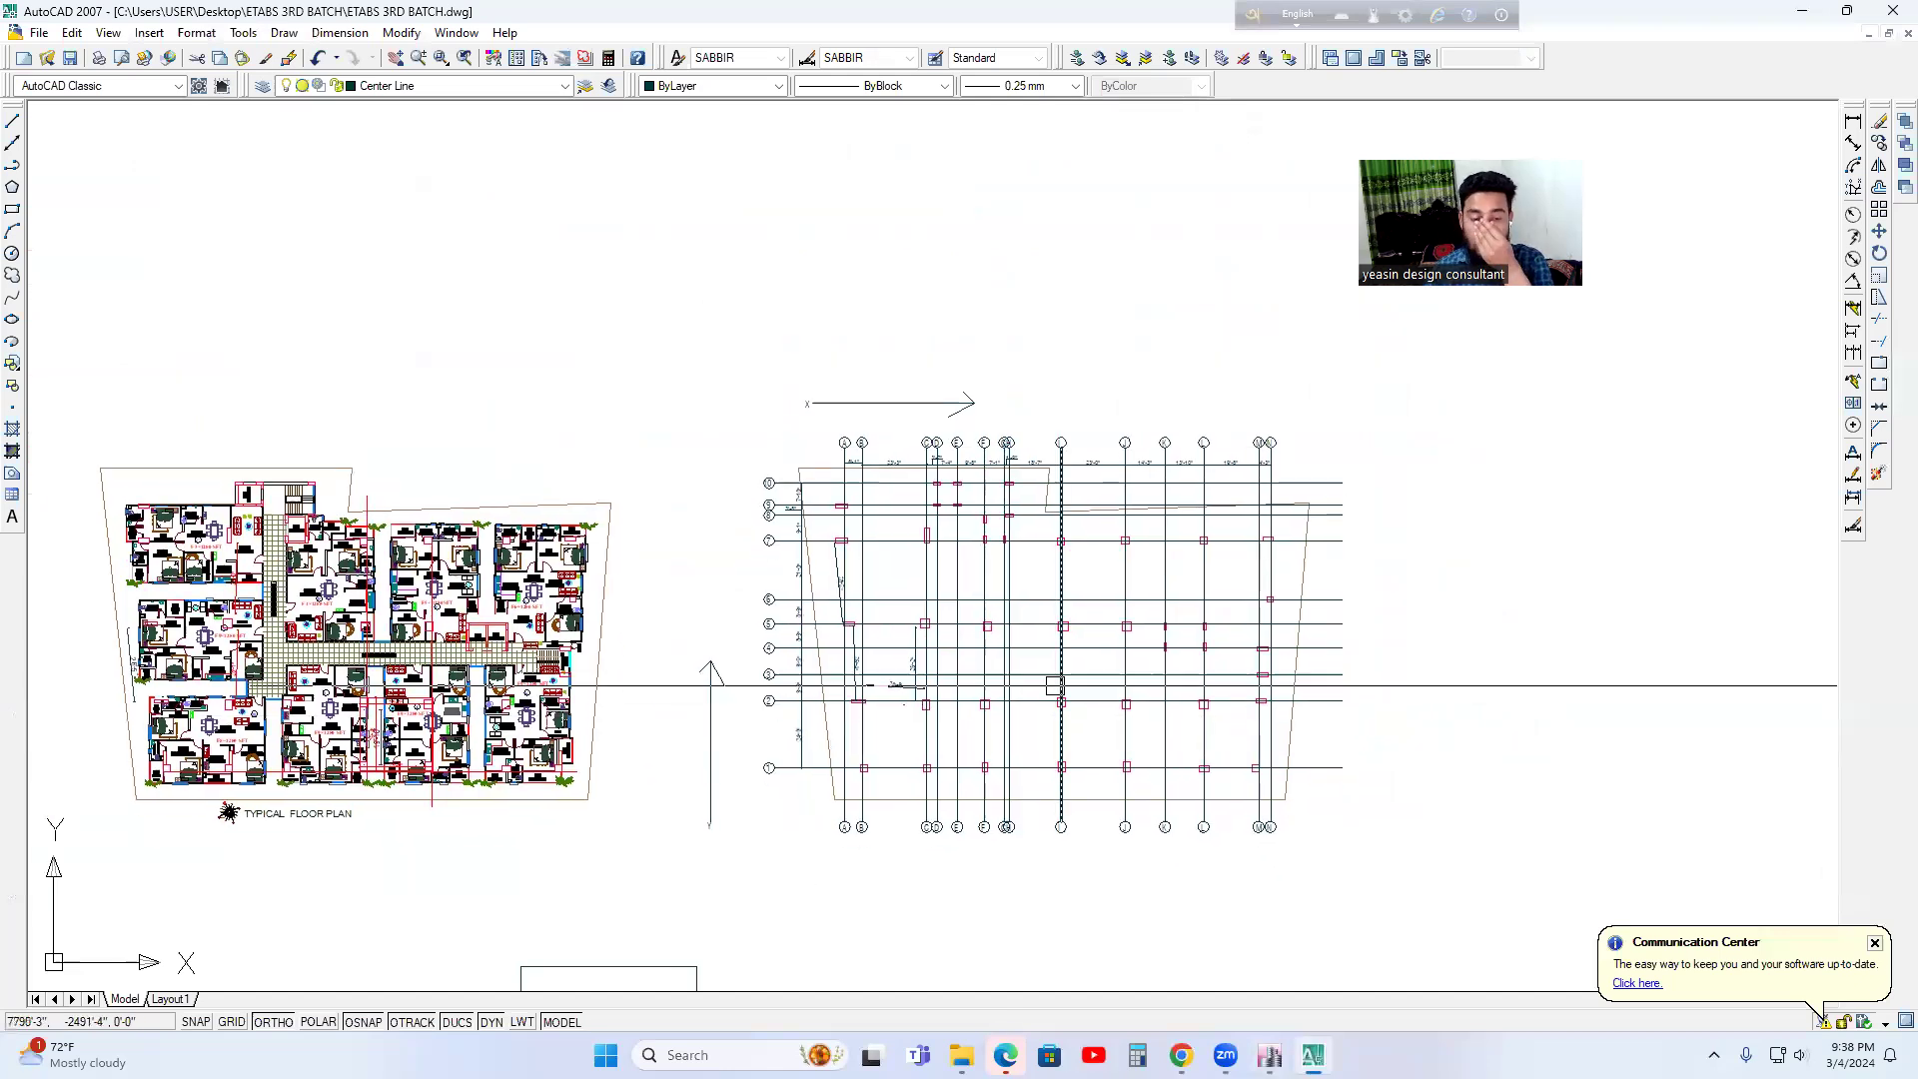
scroll(934, 704, up, 4)
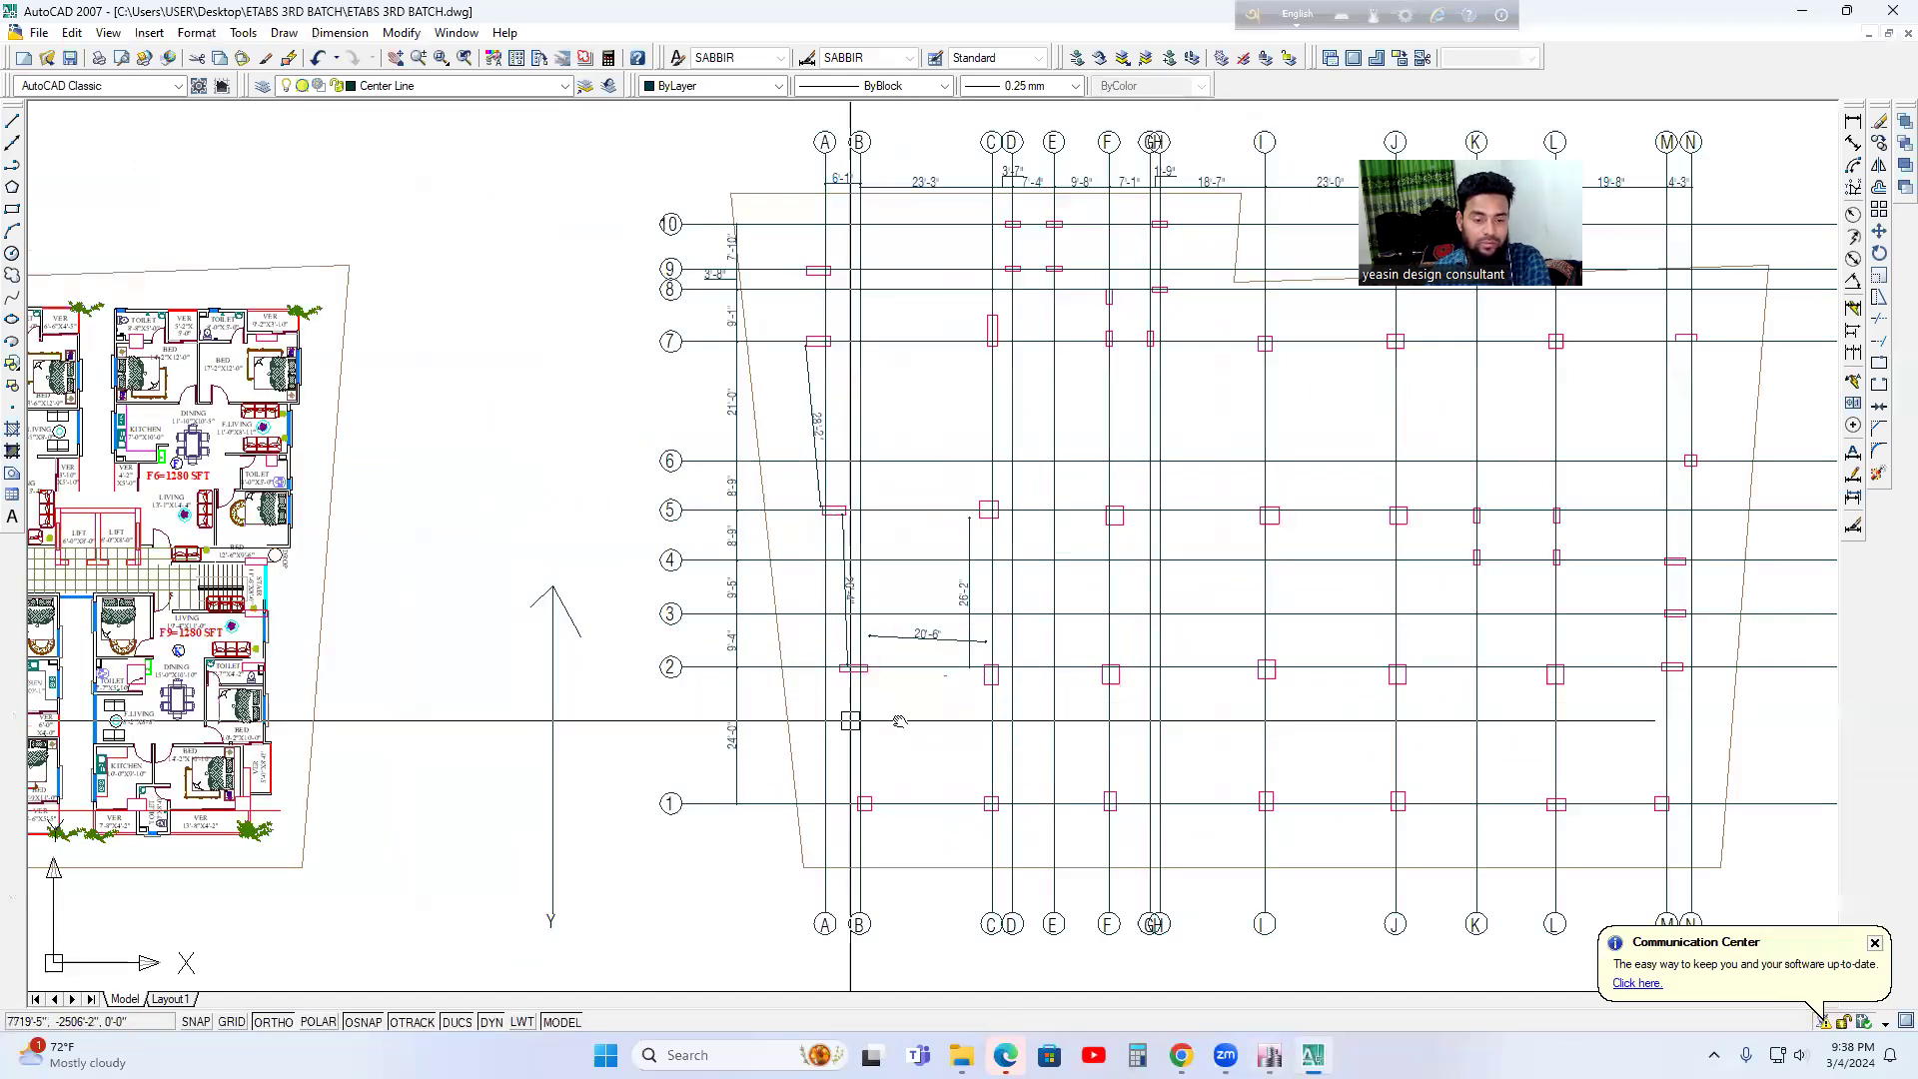
scroll(939, 760, down, 4)
scroll(1049, 745, up, 3)
mouse_move(1417, 791)
middle_down()
mouse_move(1376, 805)
mouse_move(1327, 749)
middle_up()
middle_drag(953, 796, 969, 784)
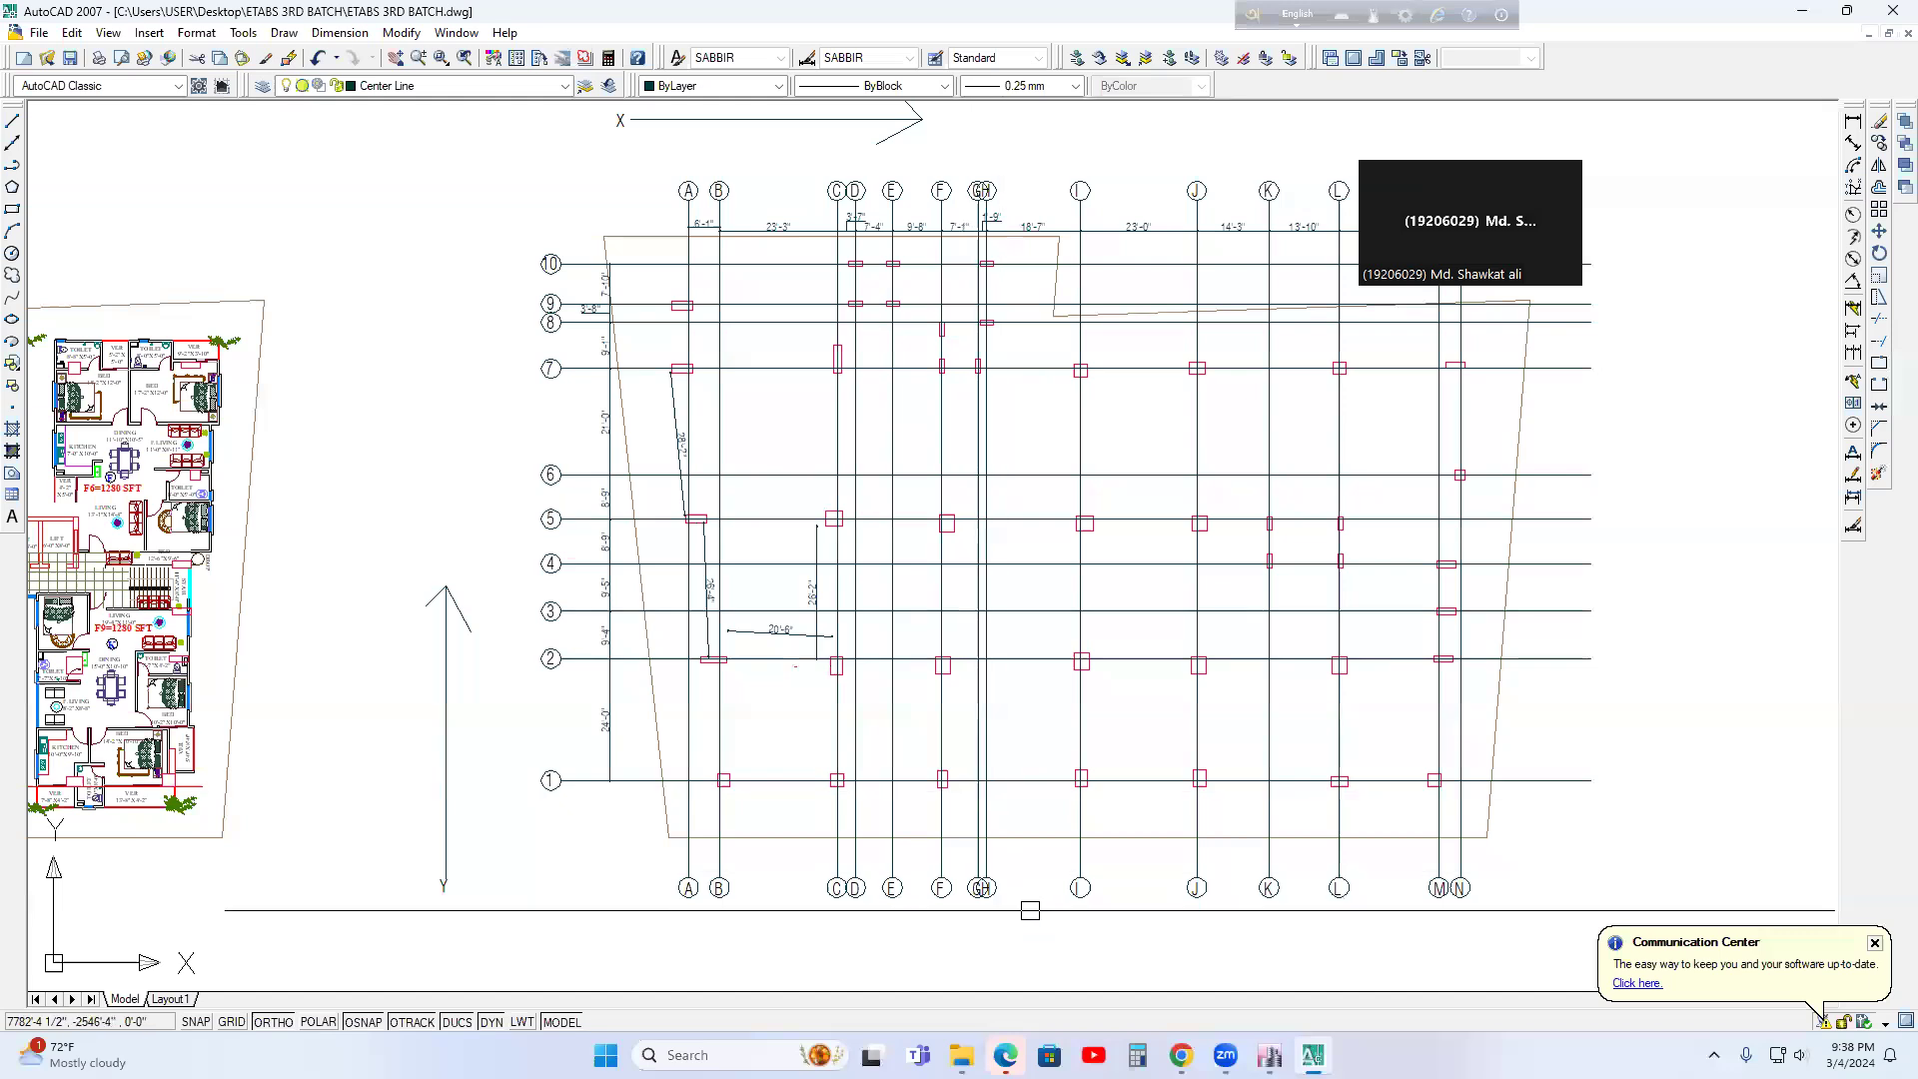
- Switch back to ETABS and set the story scope of the BASEMENT plan to One Story
mouse_move(1270, 1056)
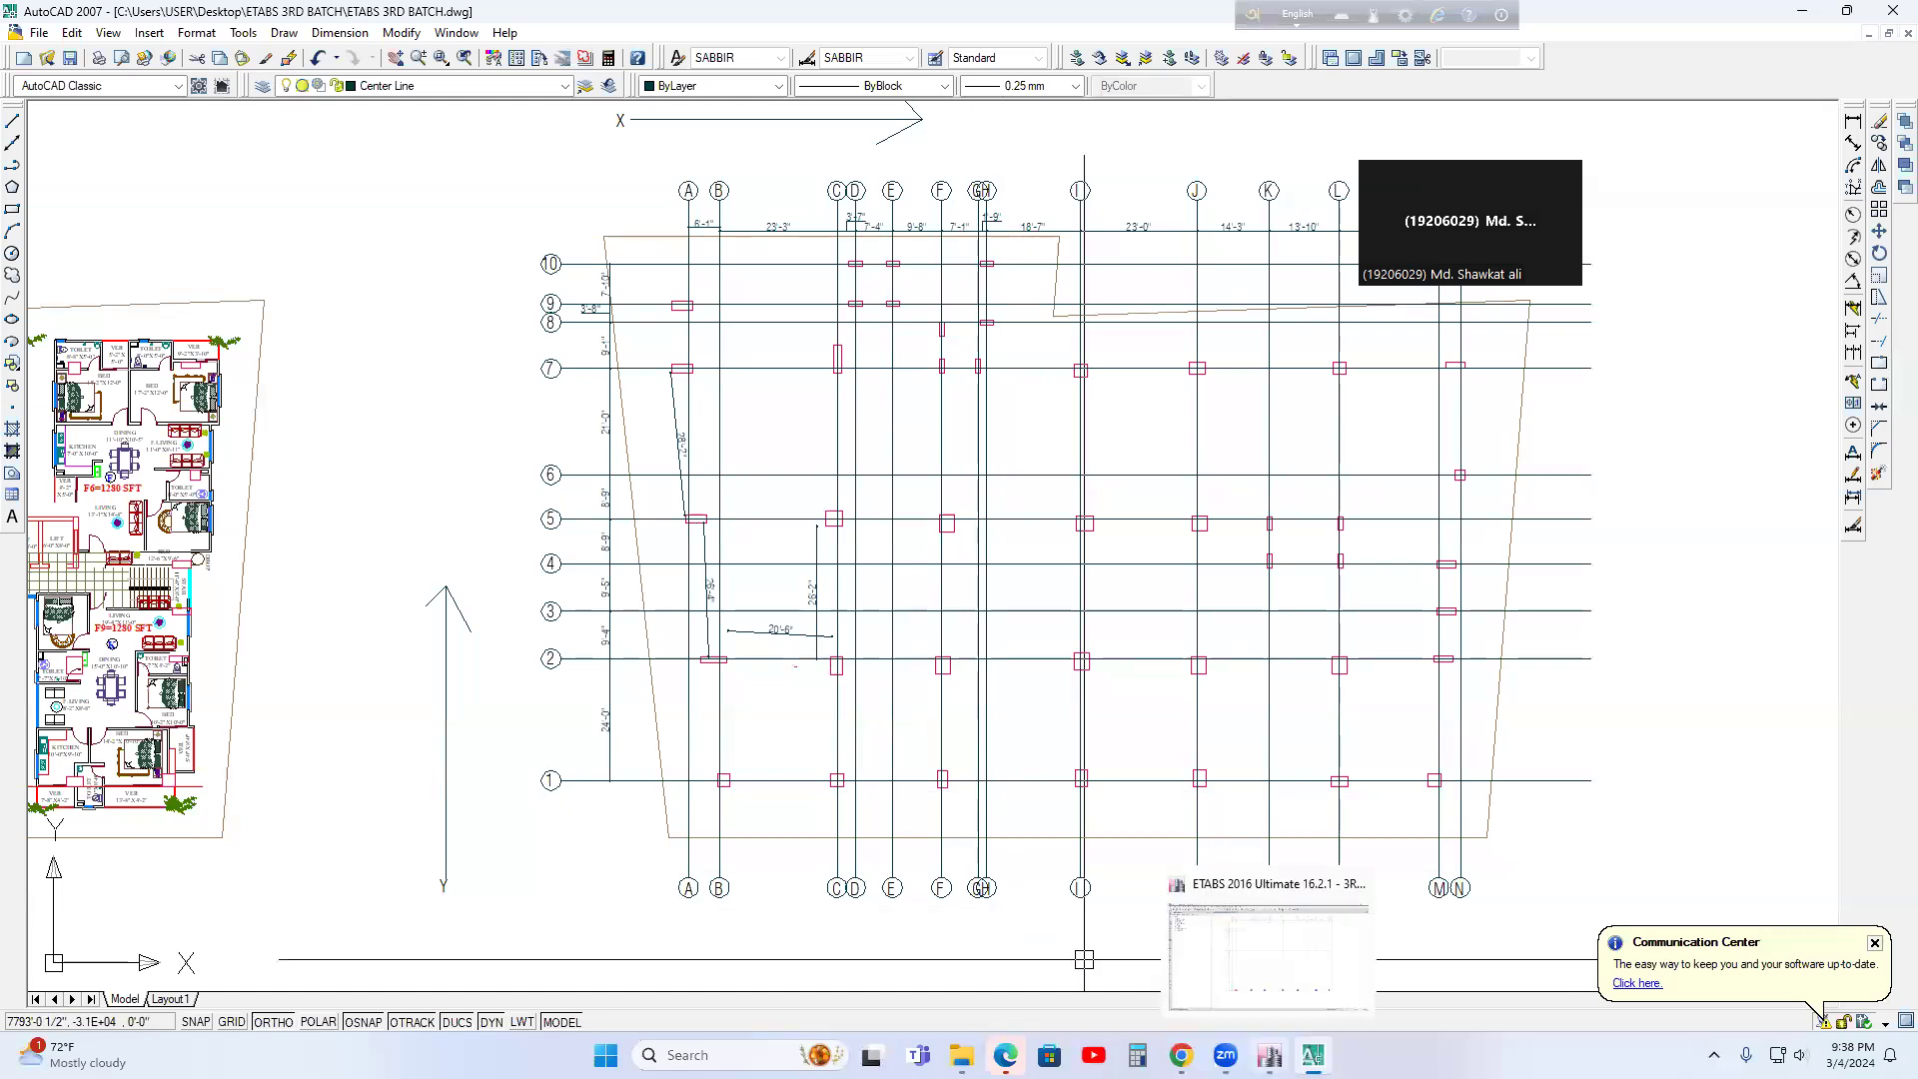
click(1269, 957)
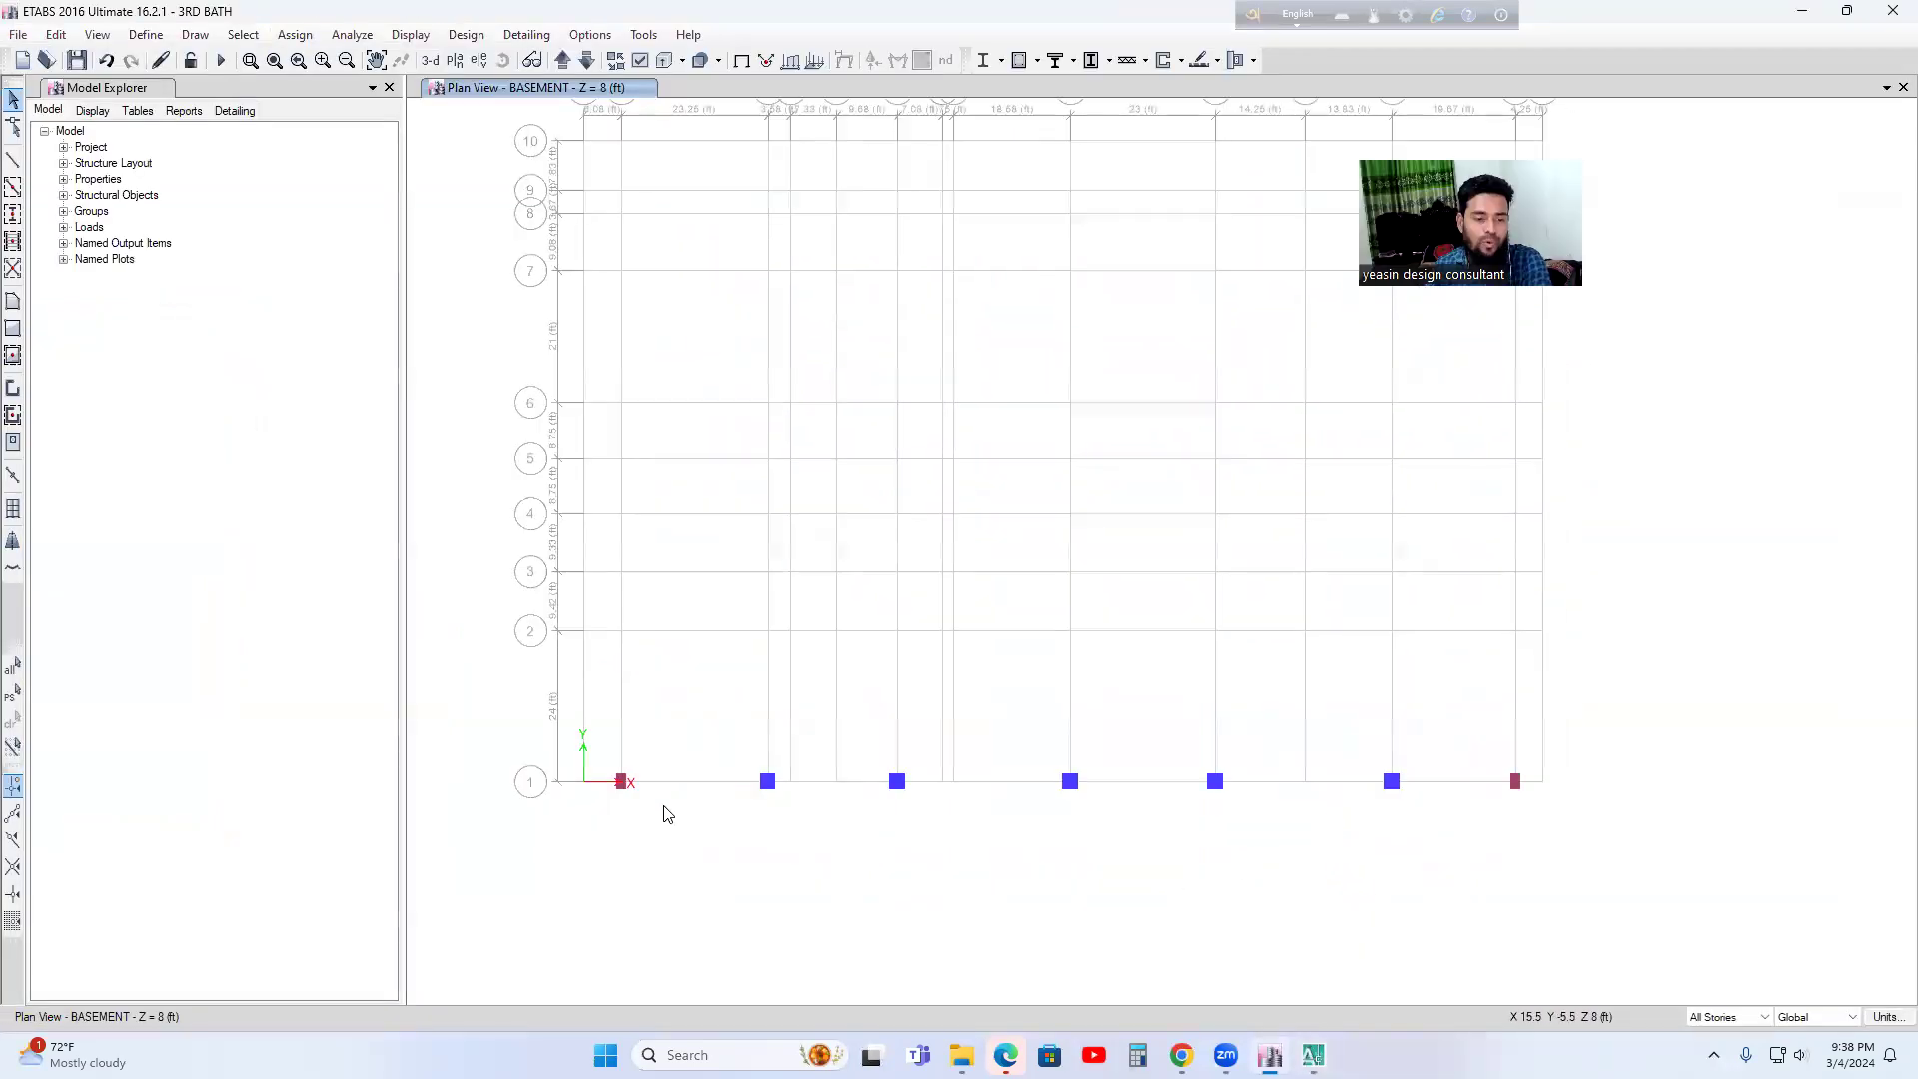
click(455, 61)
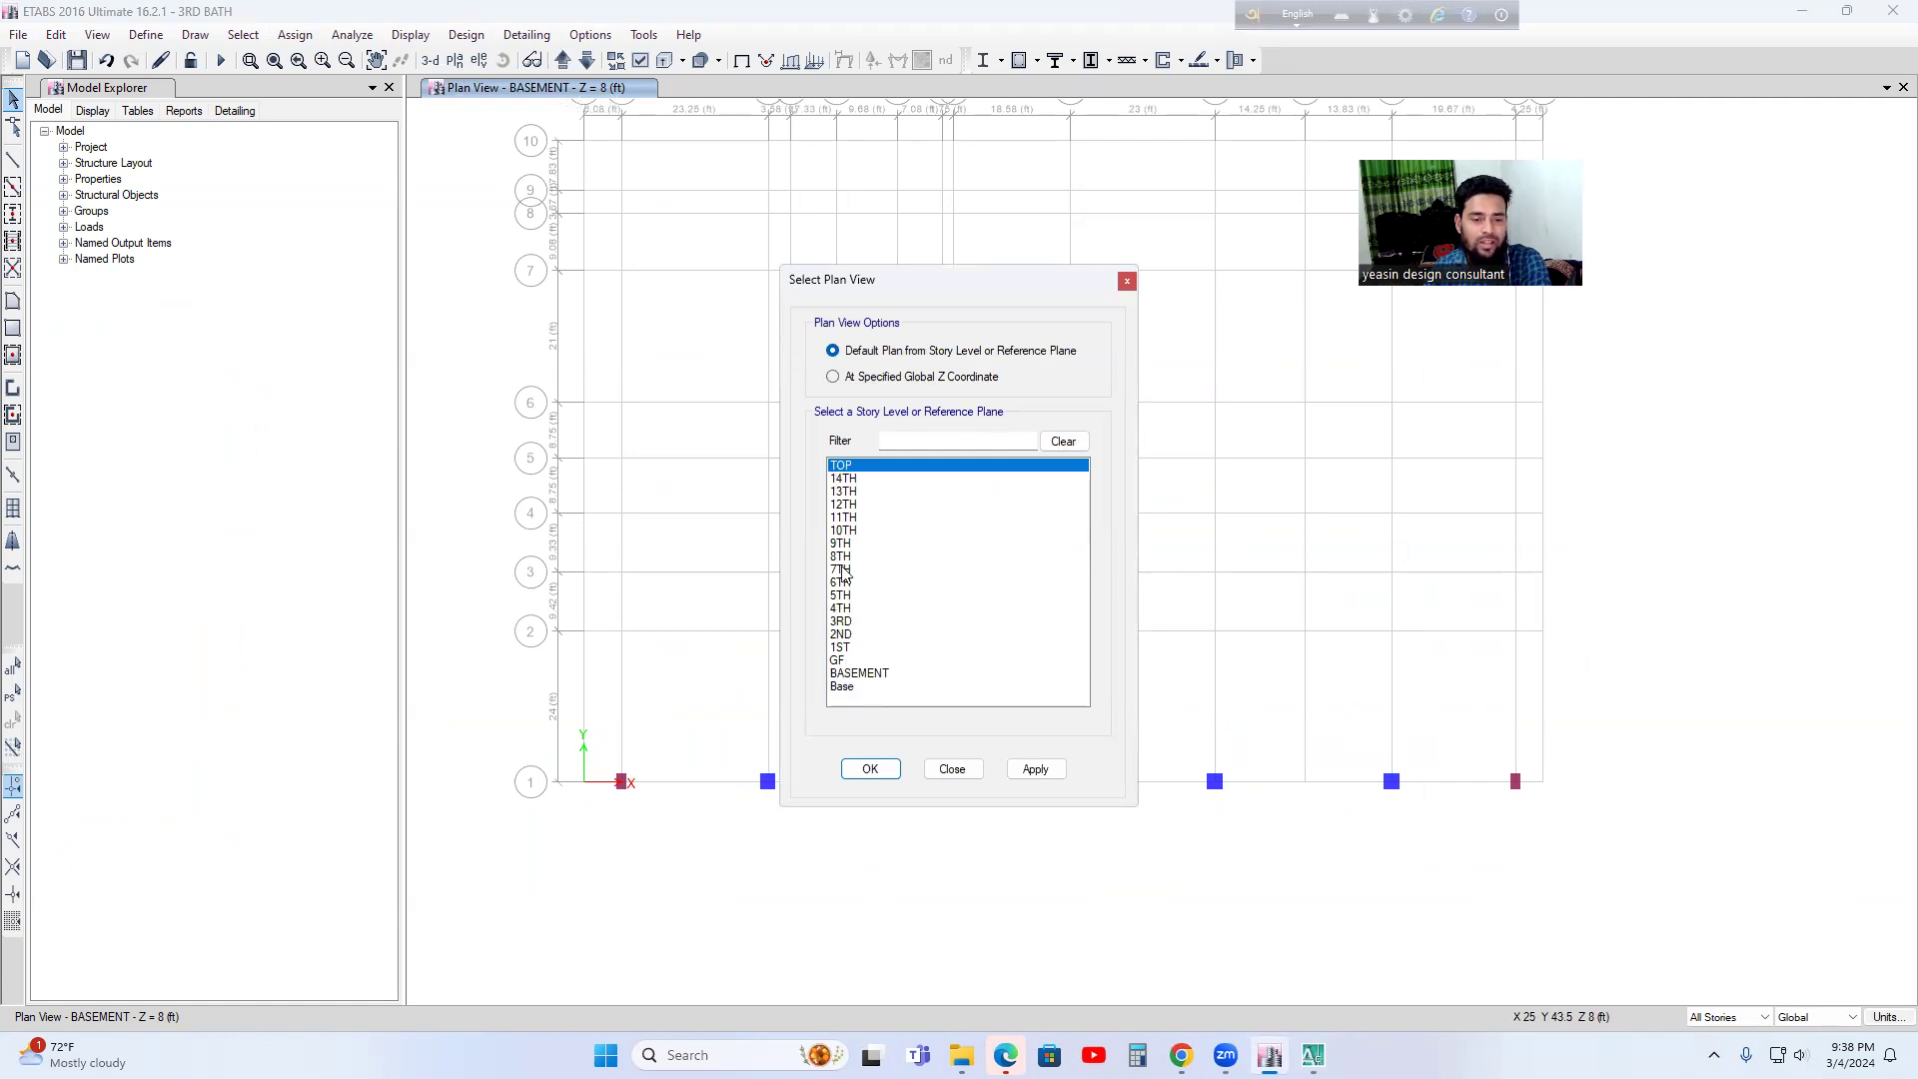
click(950, 770)
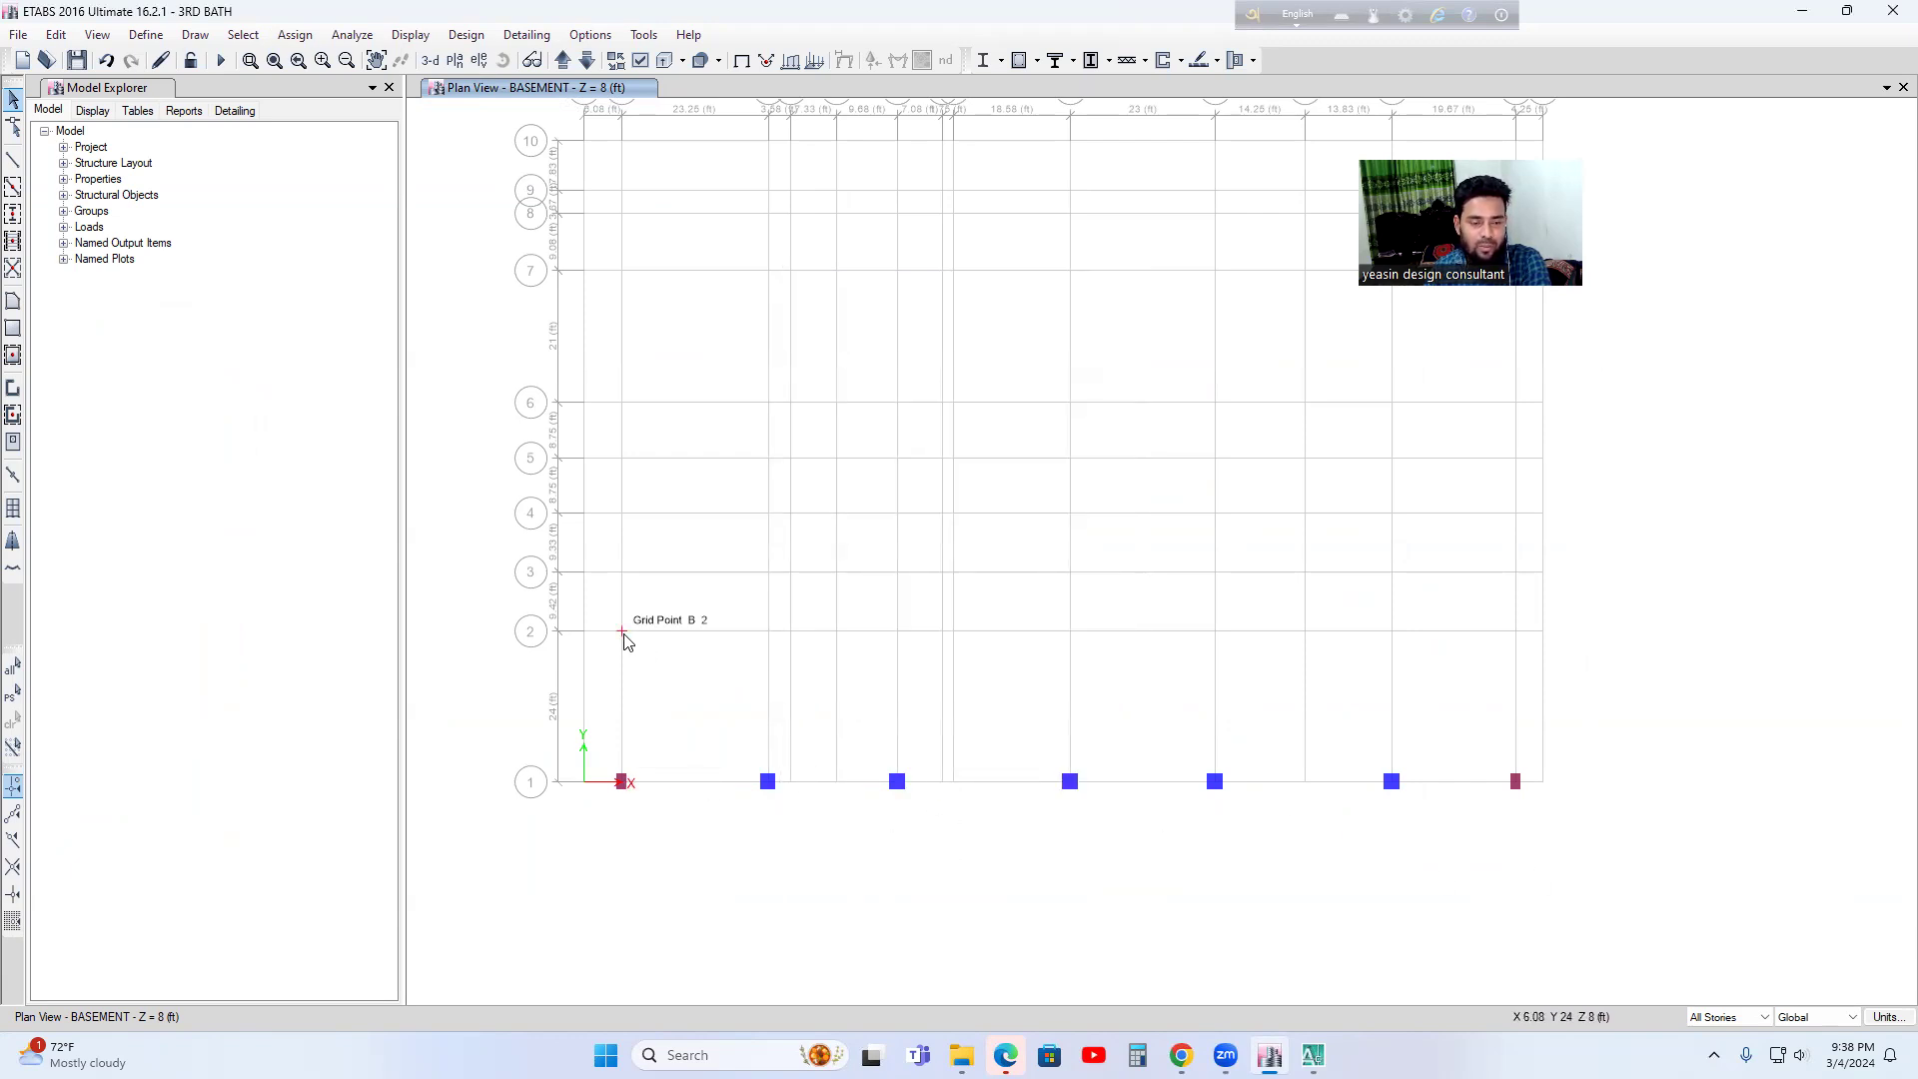
click(1706, 1021)
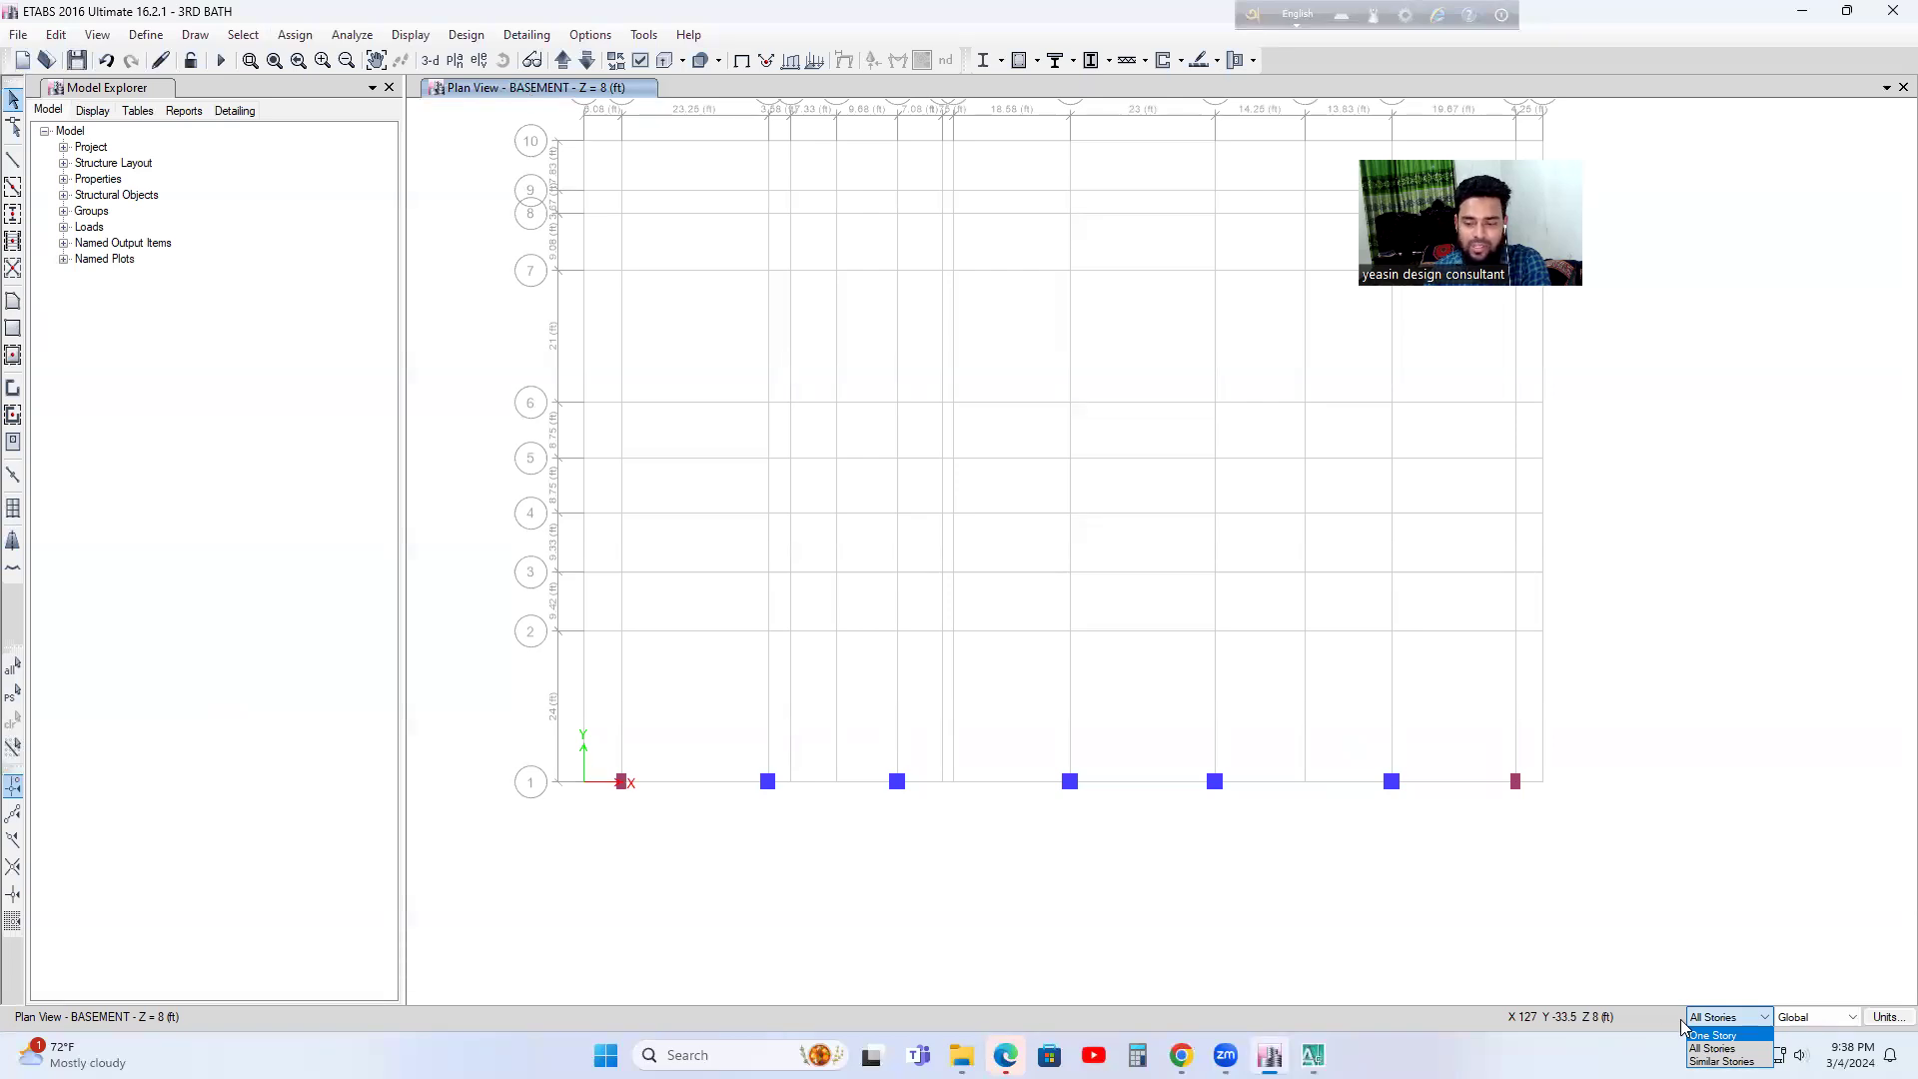
click(1715, 1036)
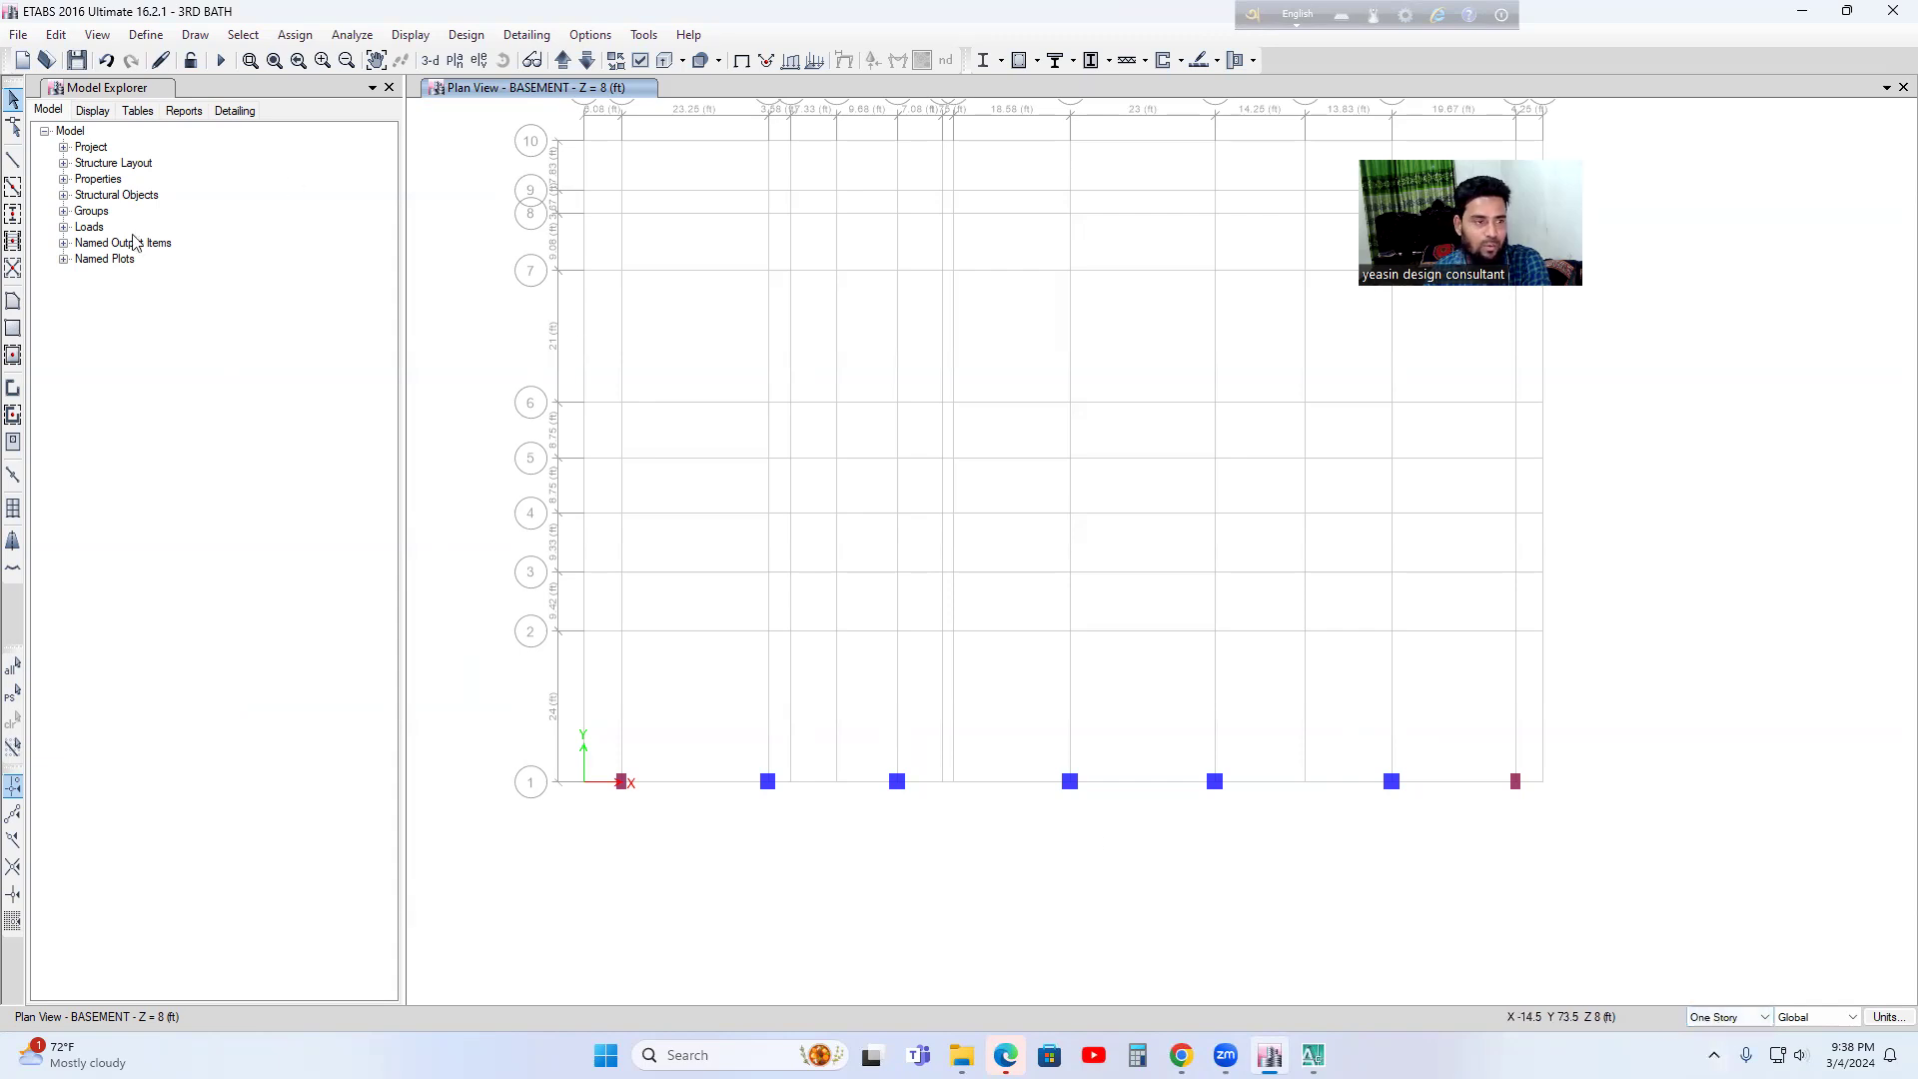
- Place a C2=20X30 column at grid point B-2 with a 90-degree angle and inspect it in the 3-D view
click(13, 214)
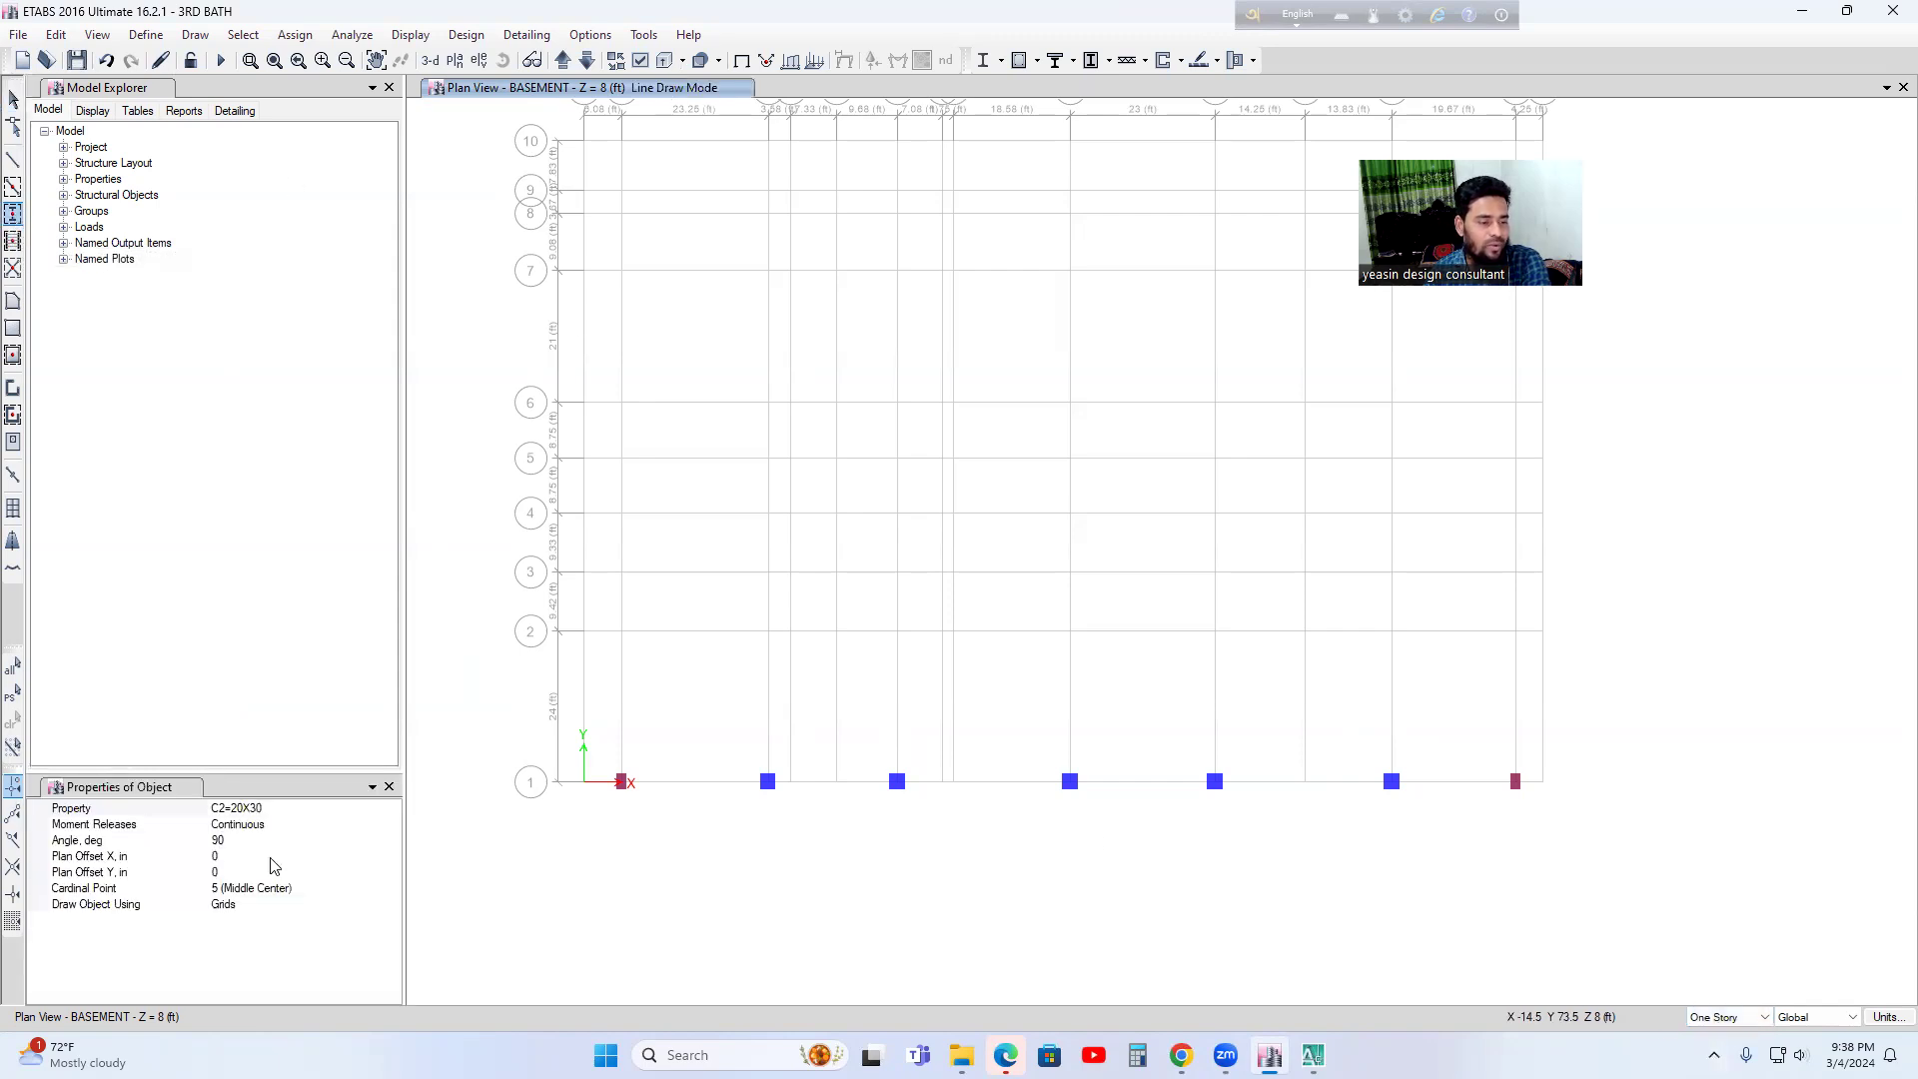
click(621, 631)
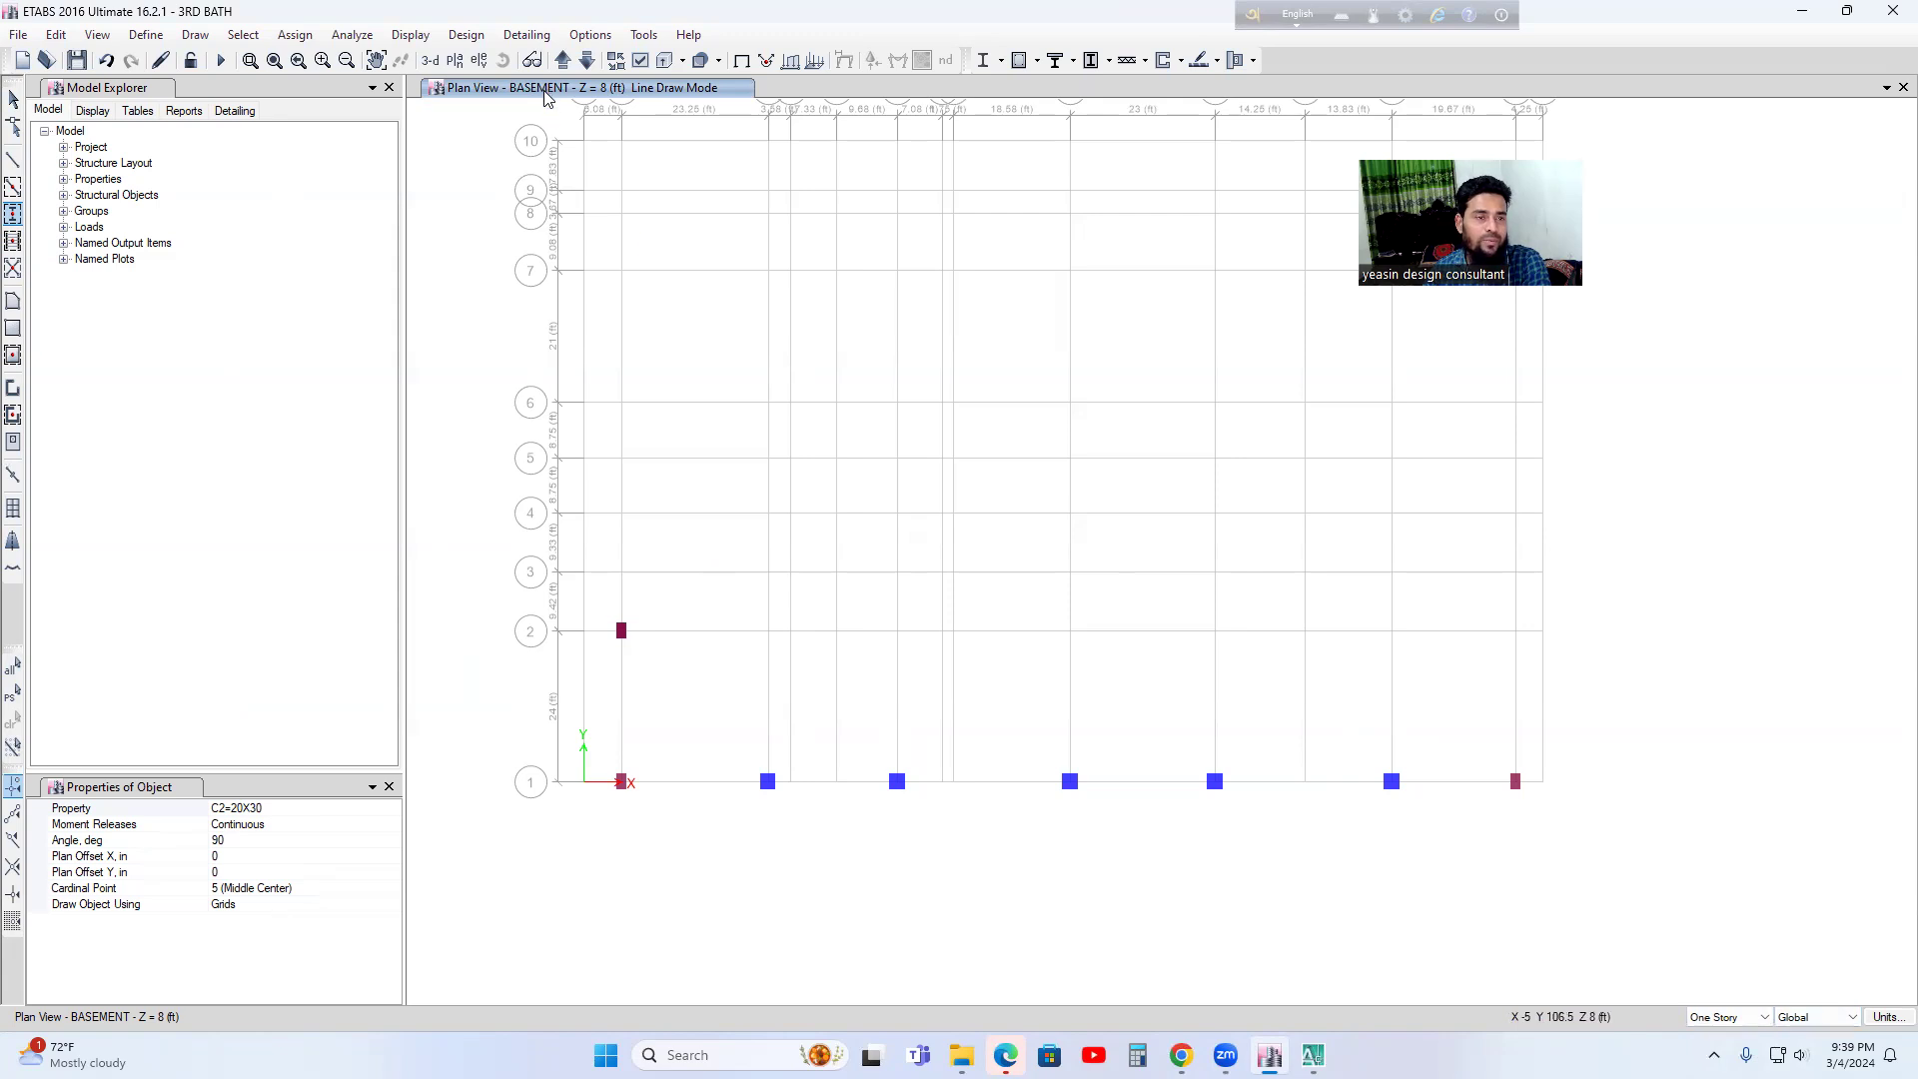
click(434, 63)
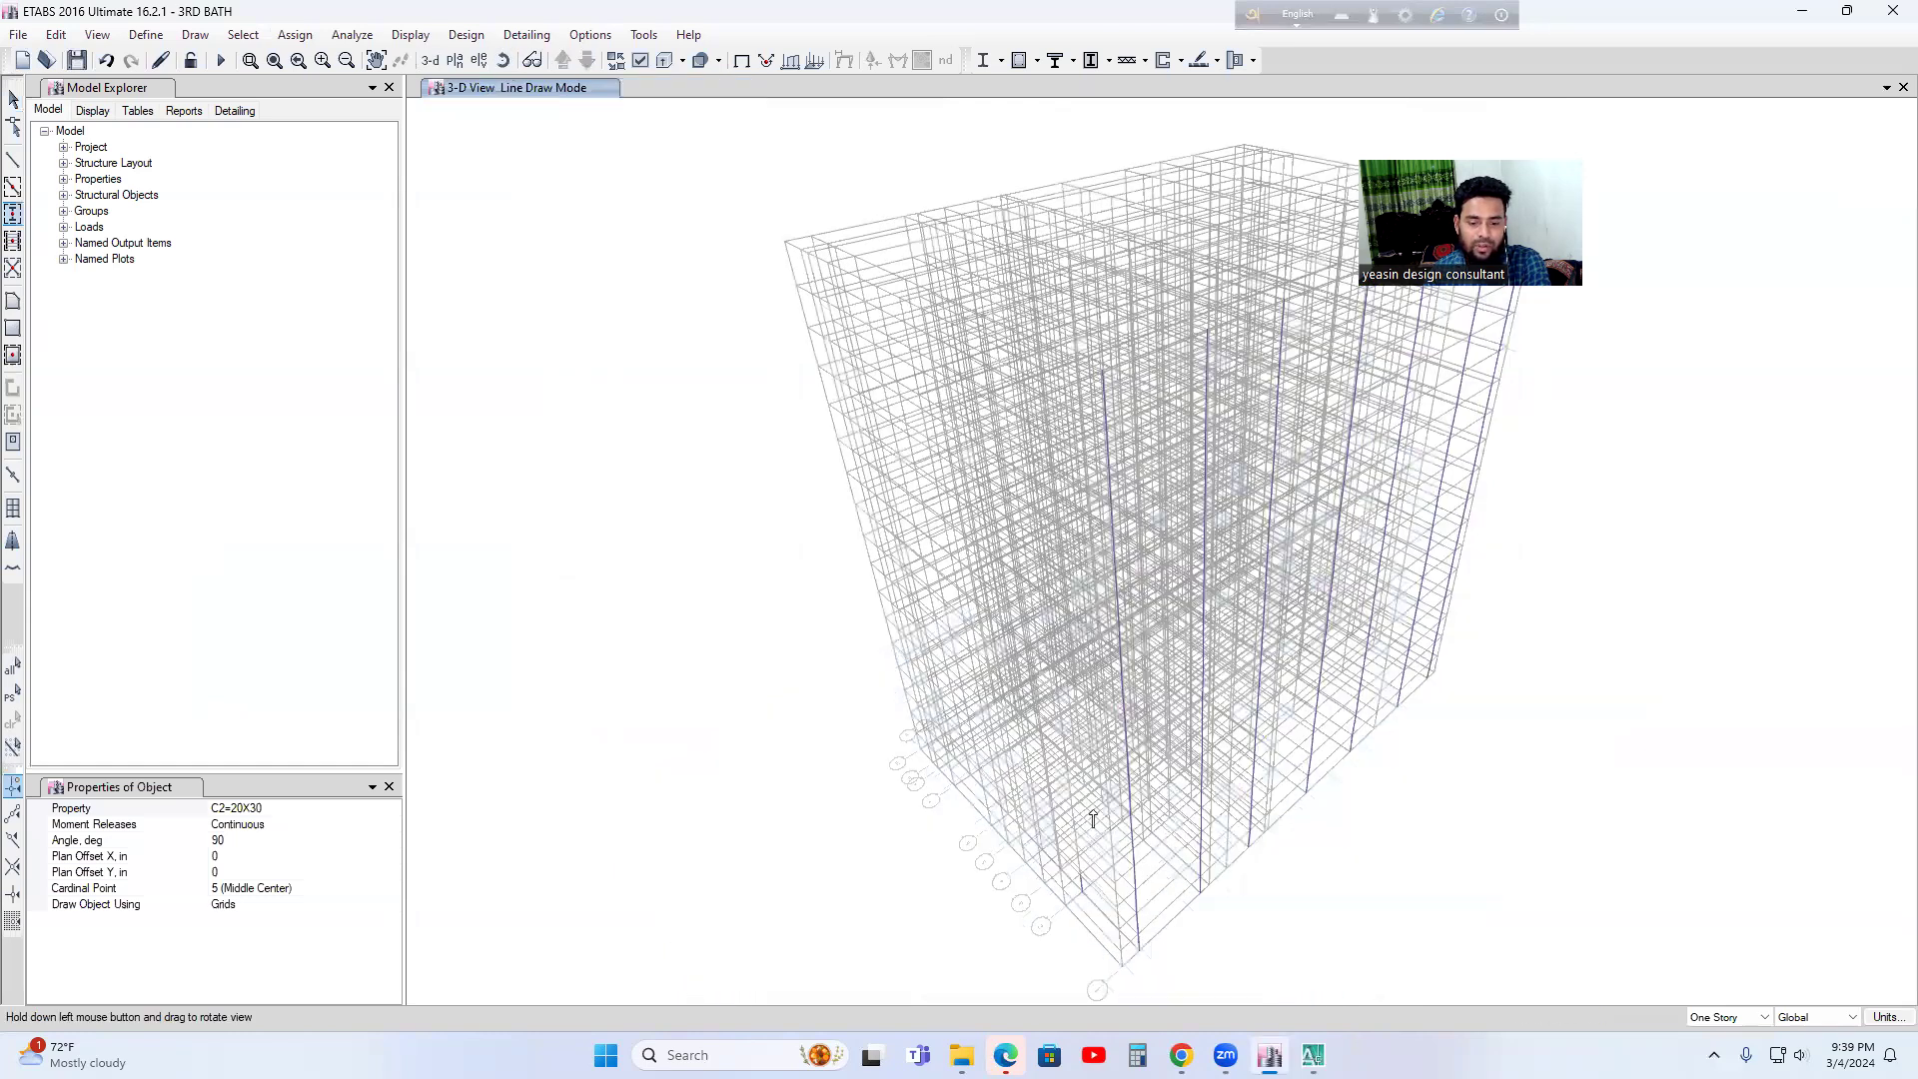
drag(1093, 820, 1105, 845)
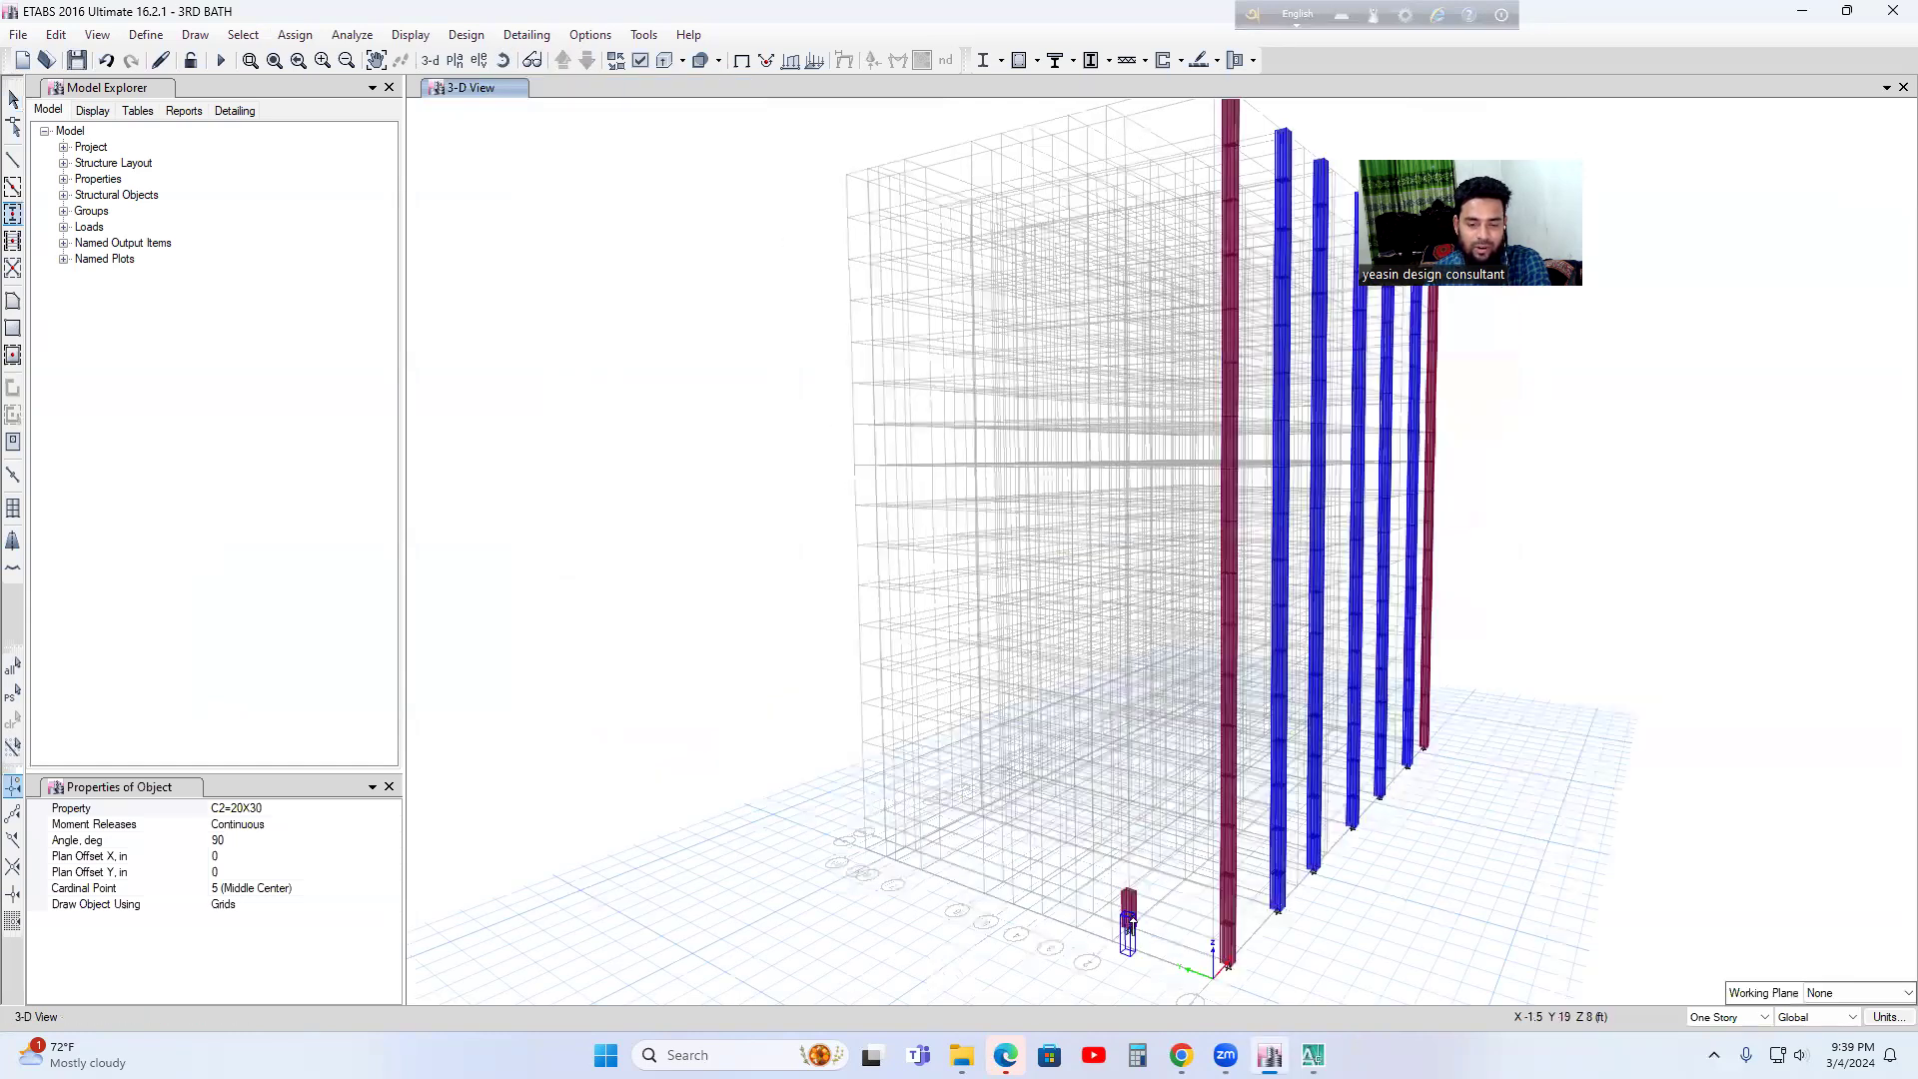
click(1750, 1018)
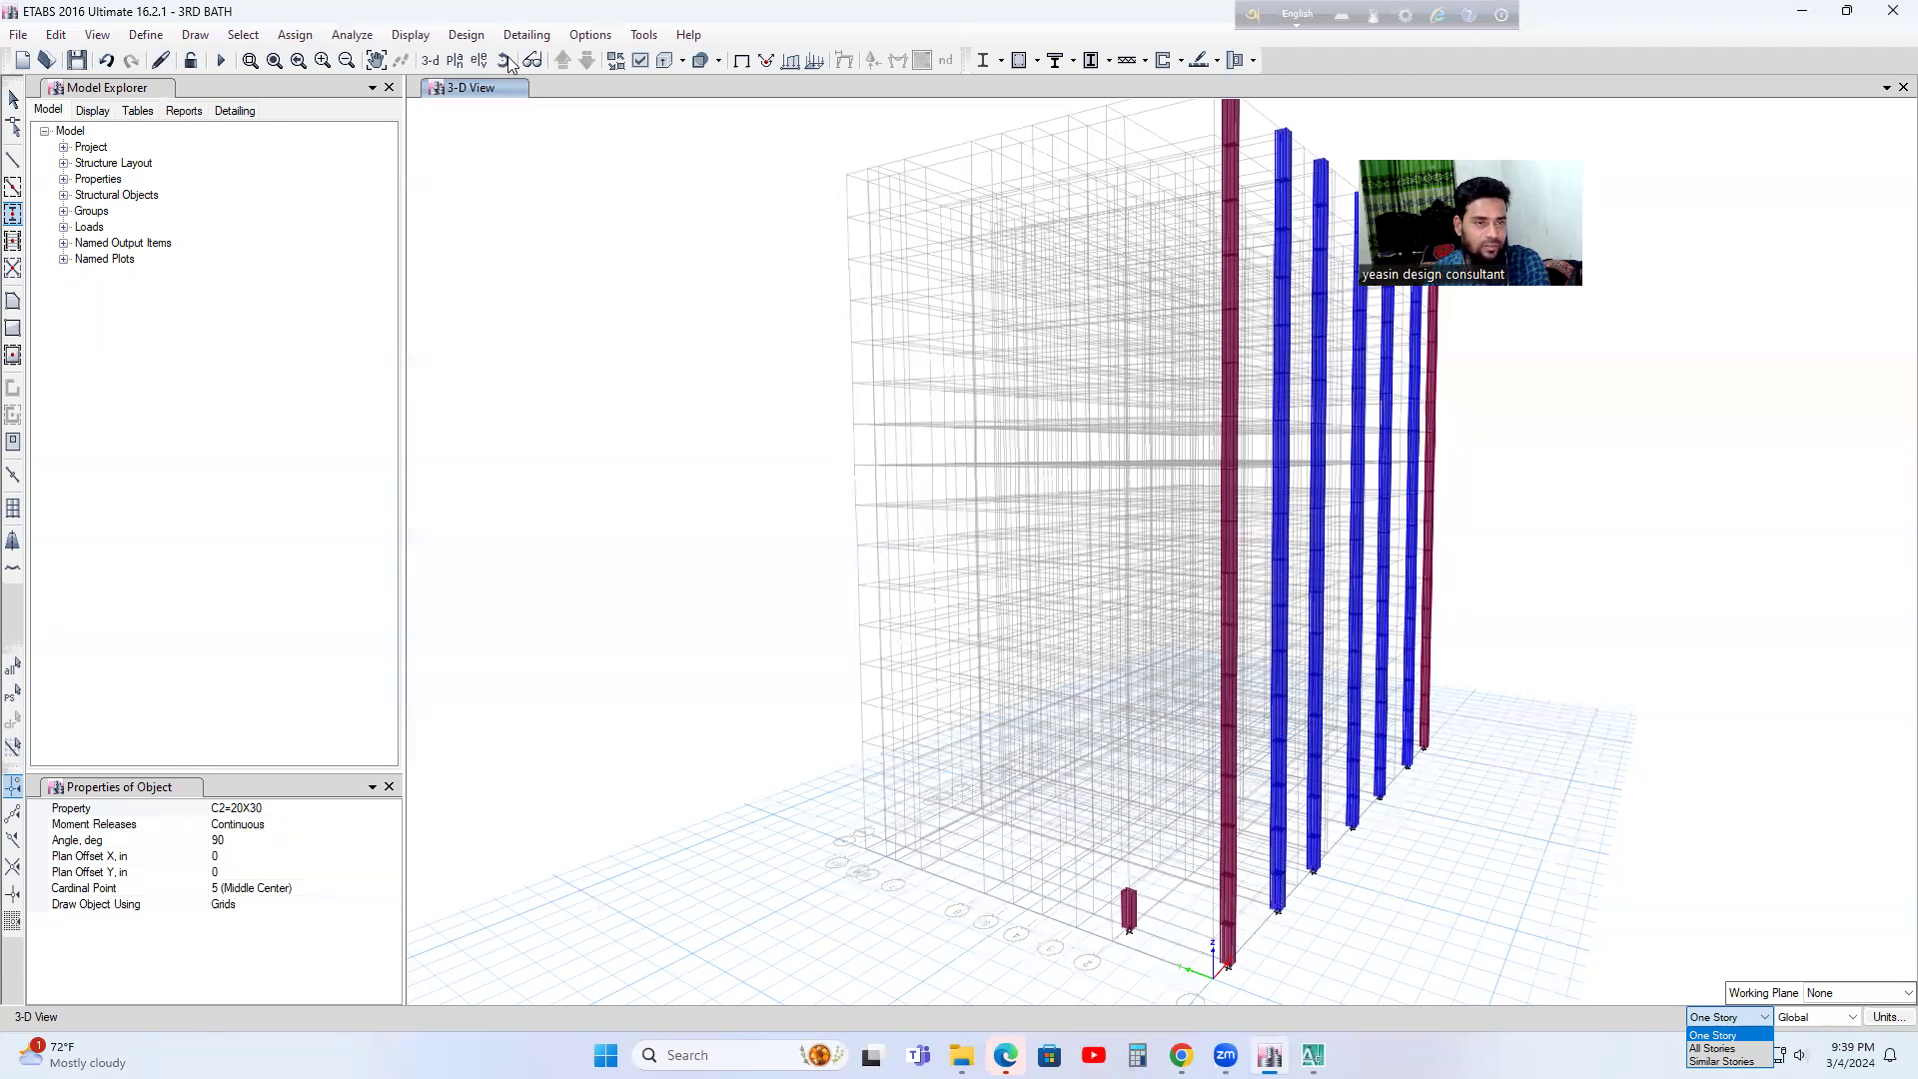
click(927, 737)
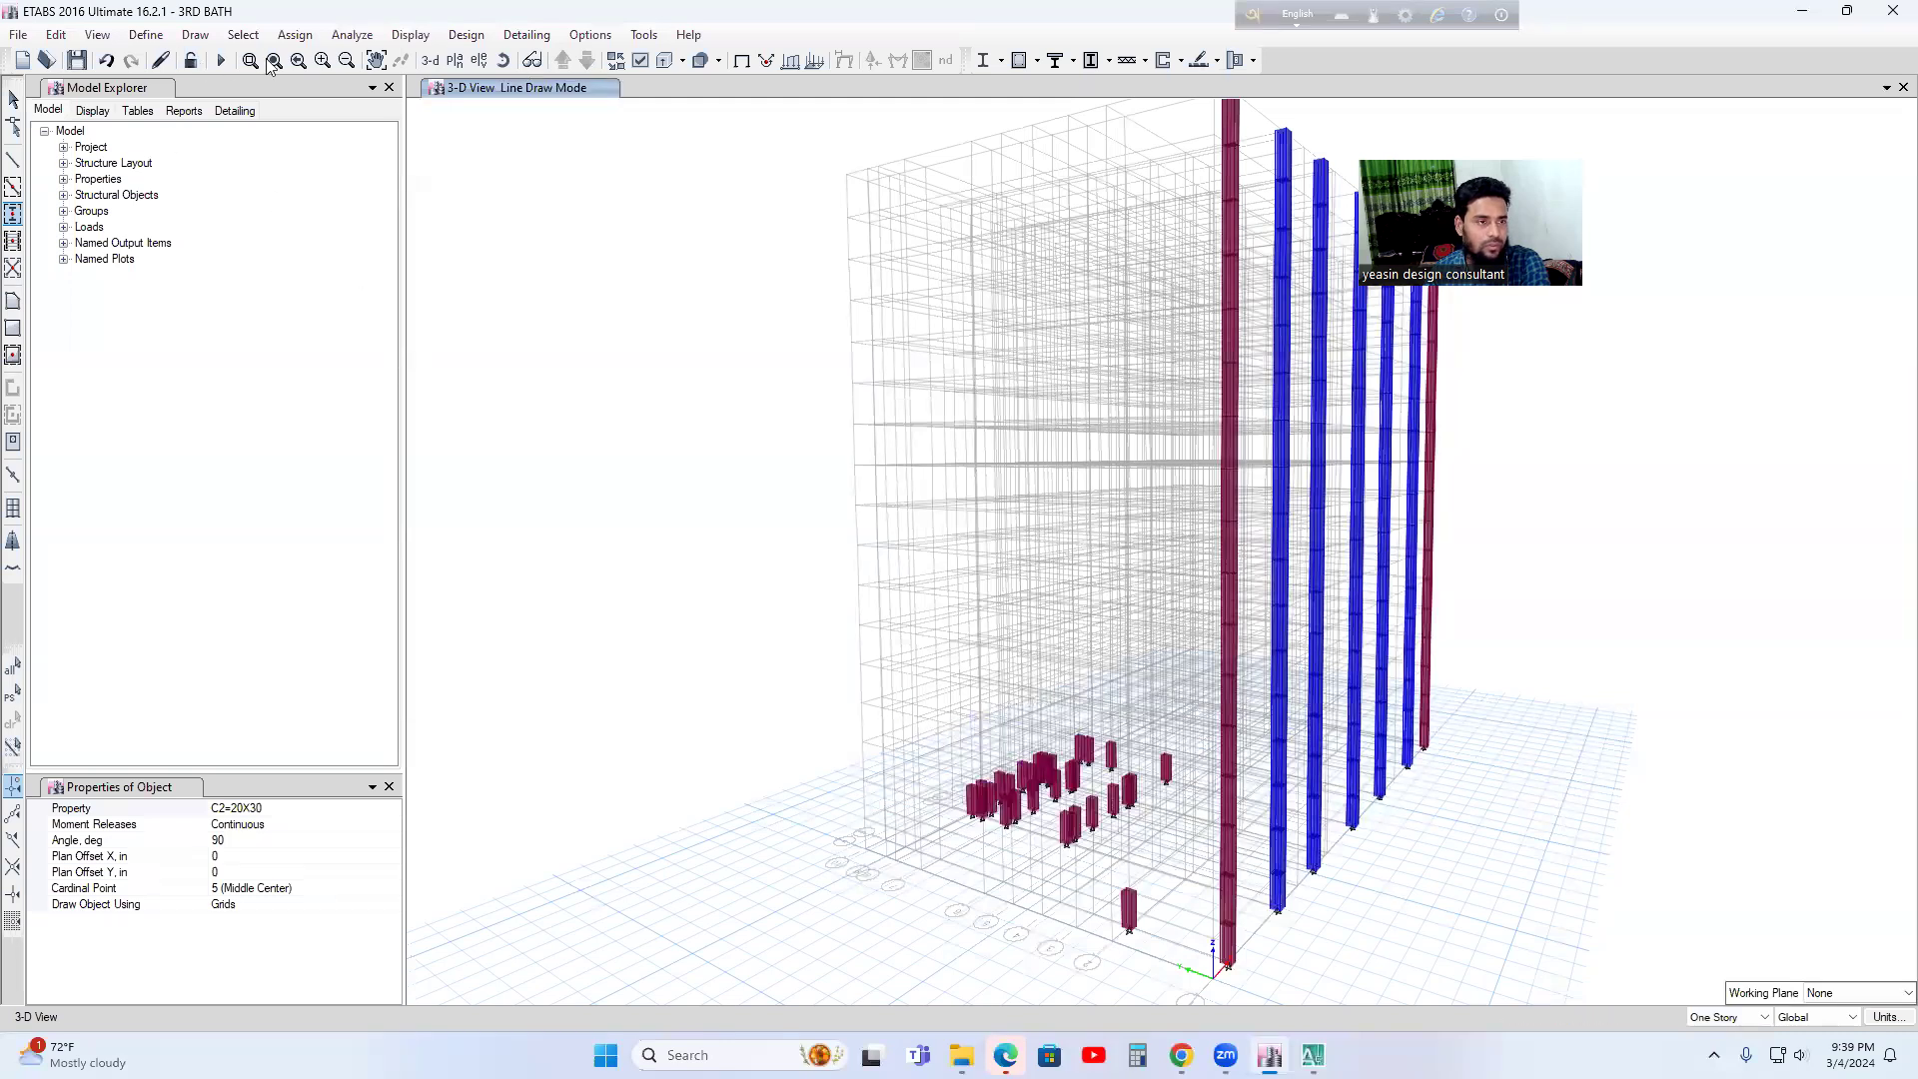
click(496, 66)
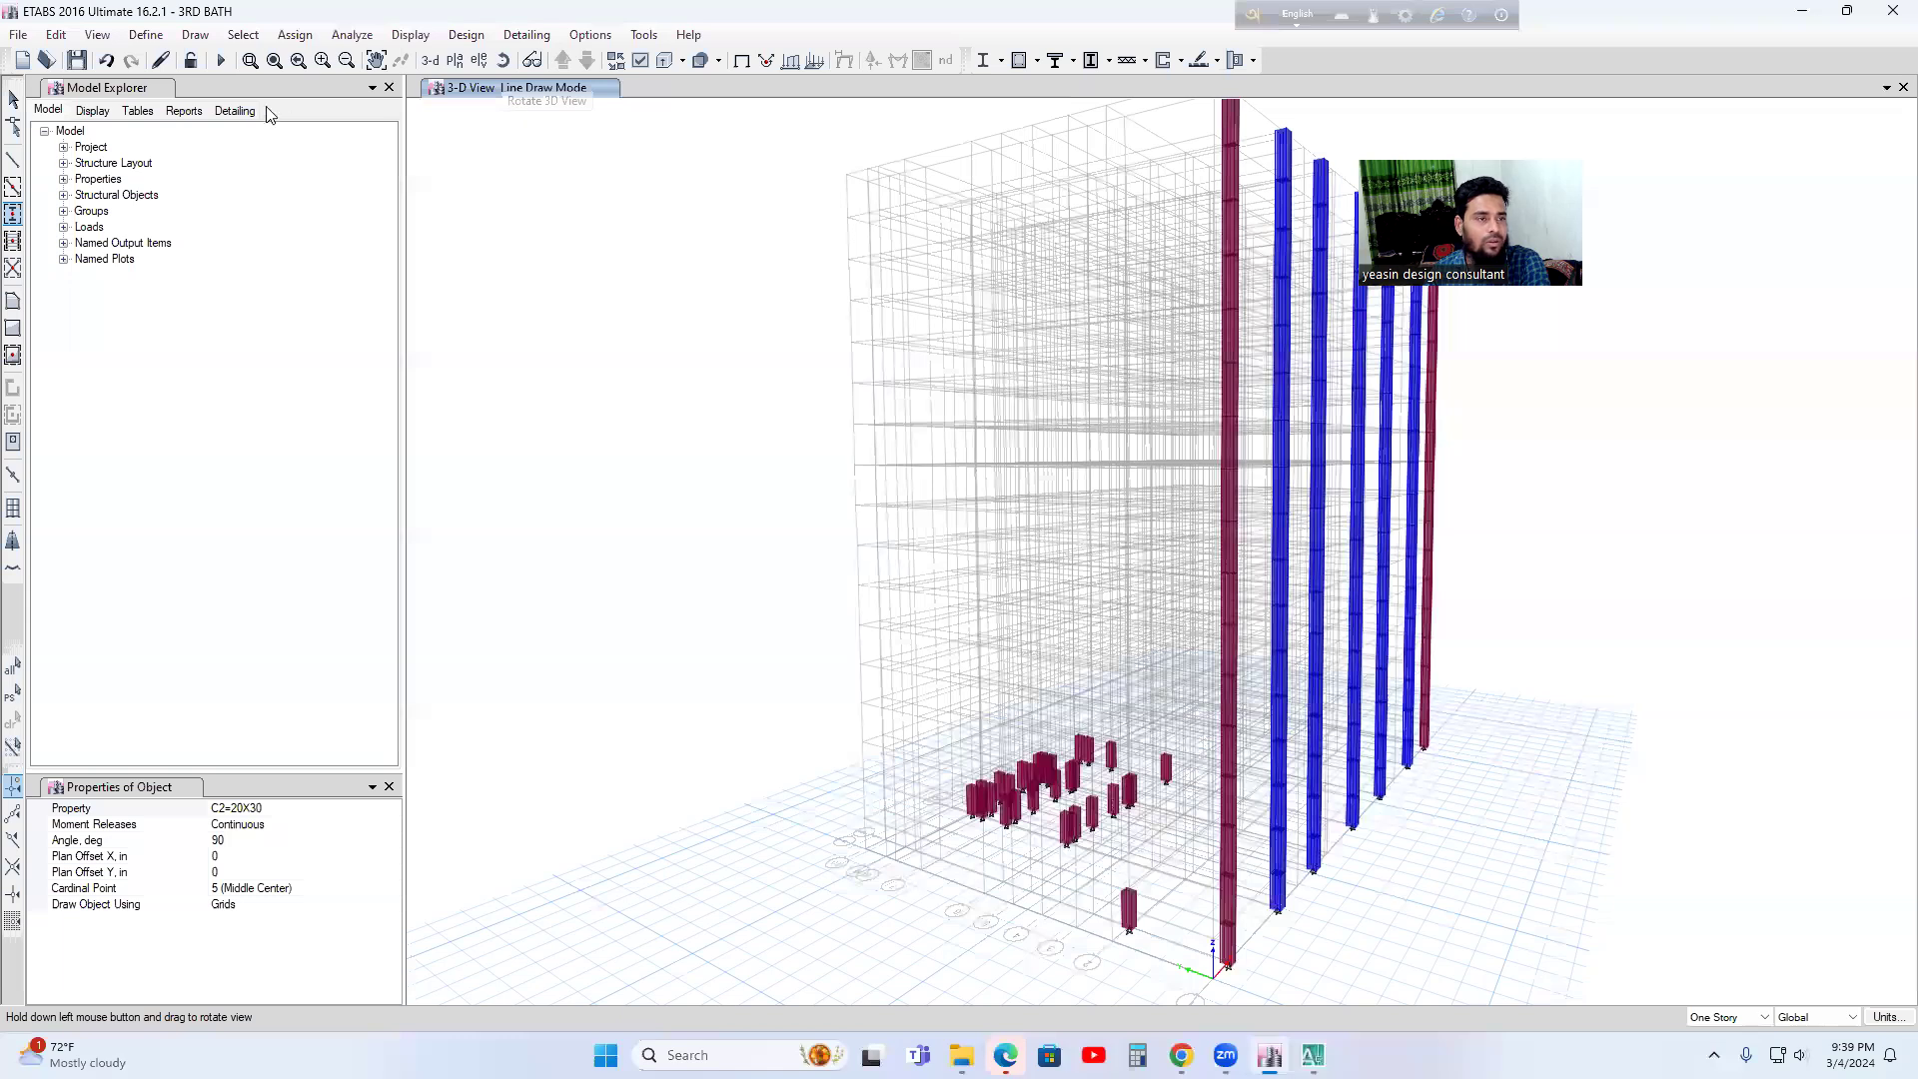
click(107, 61)
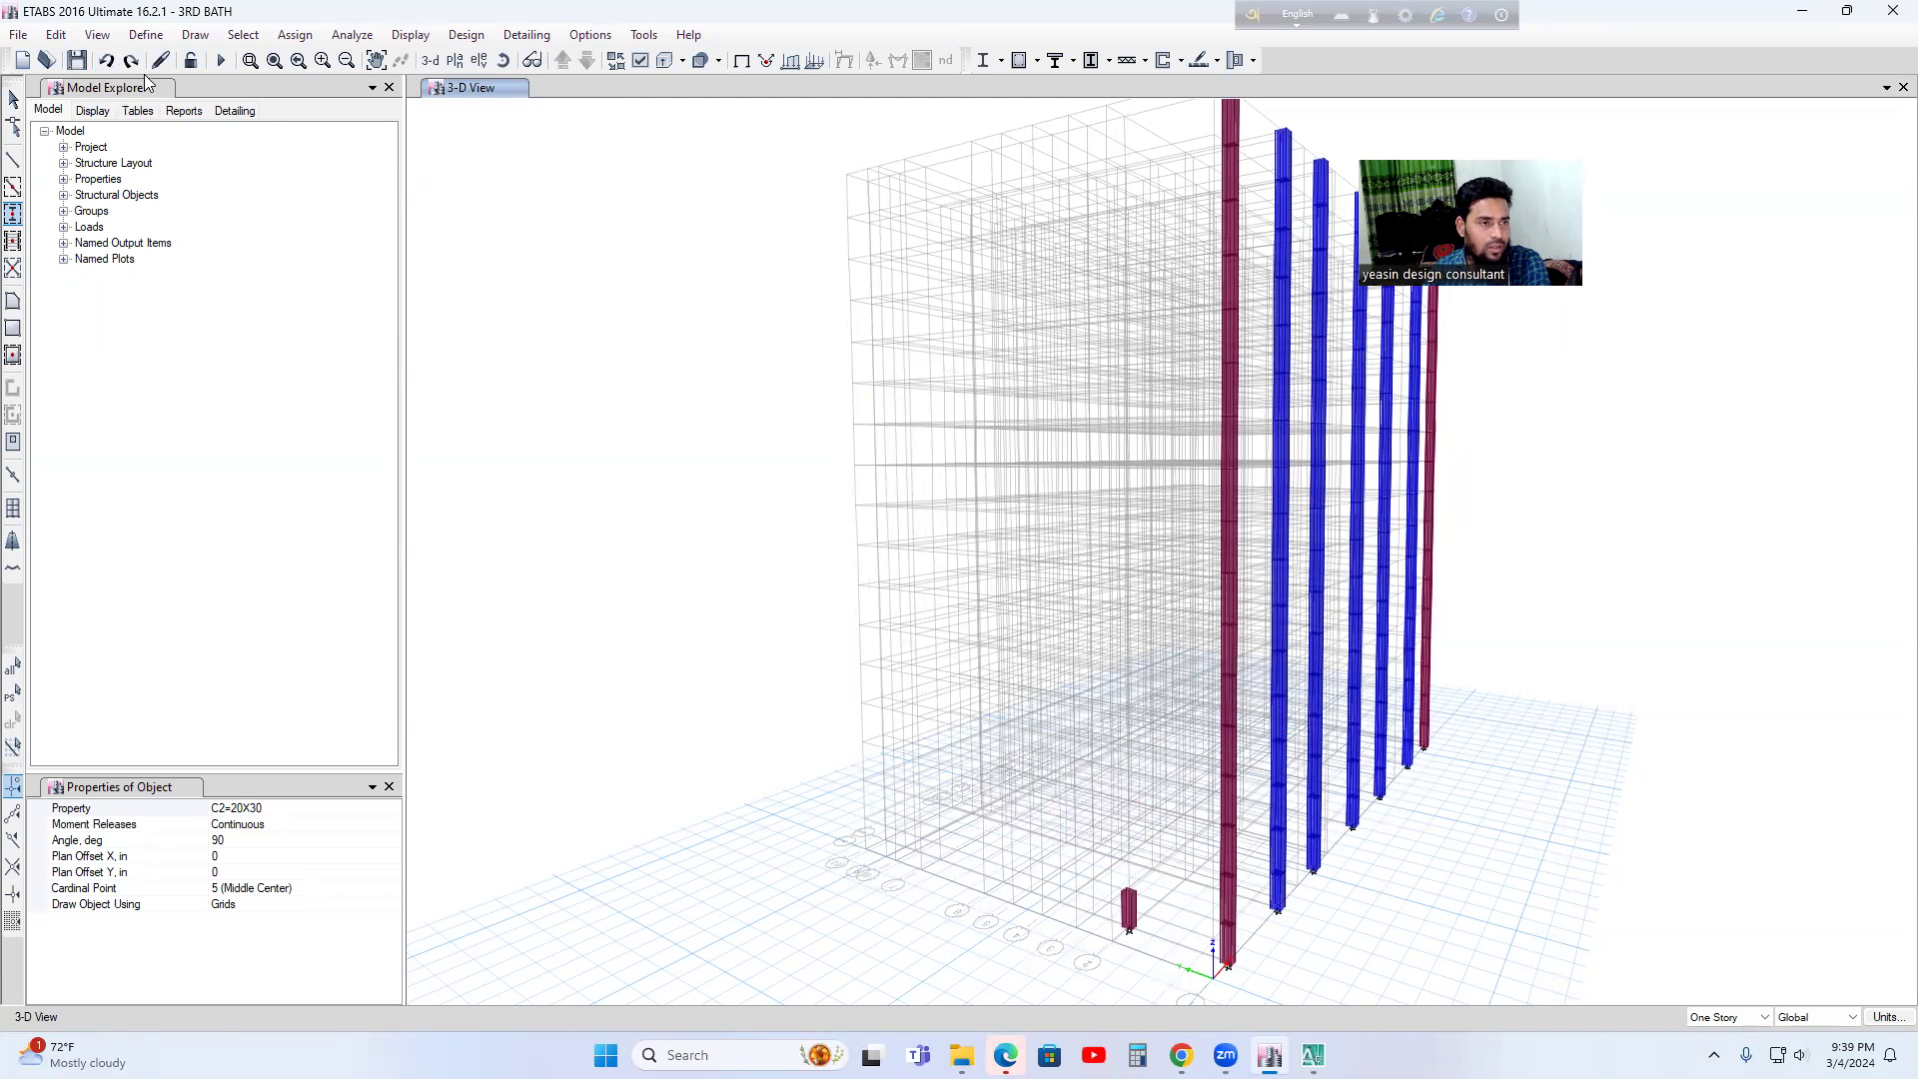
- Return to the plan view of the BASEMENT story
click(455, 61)
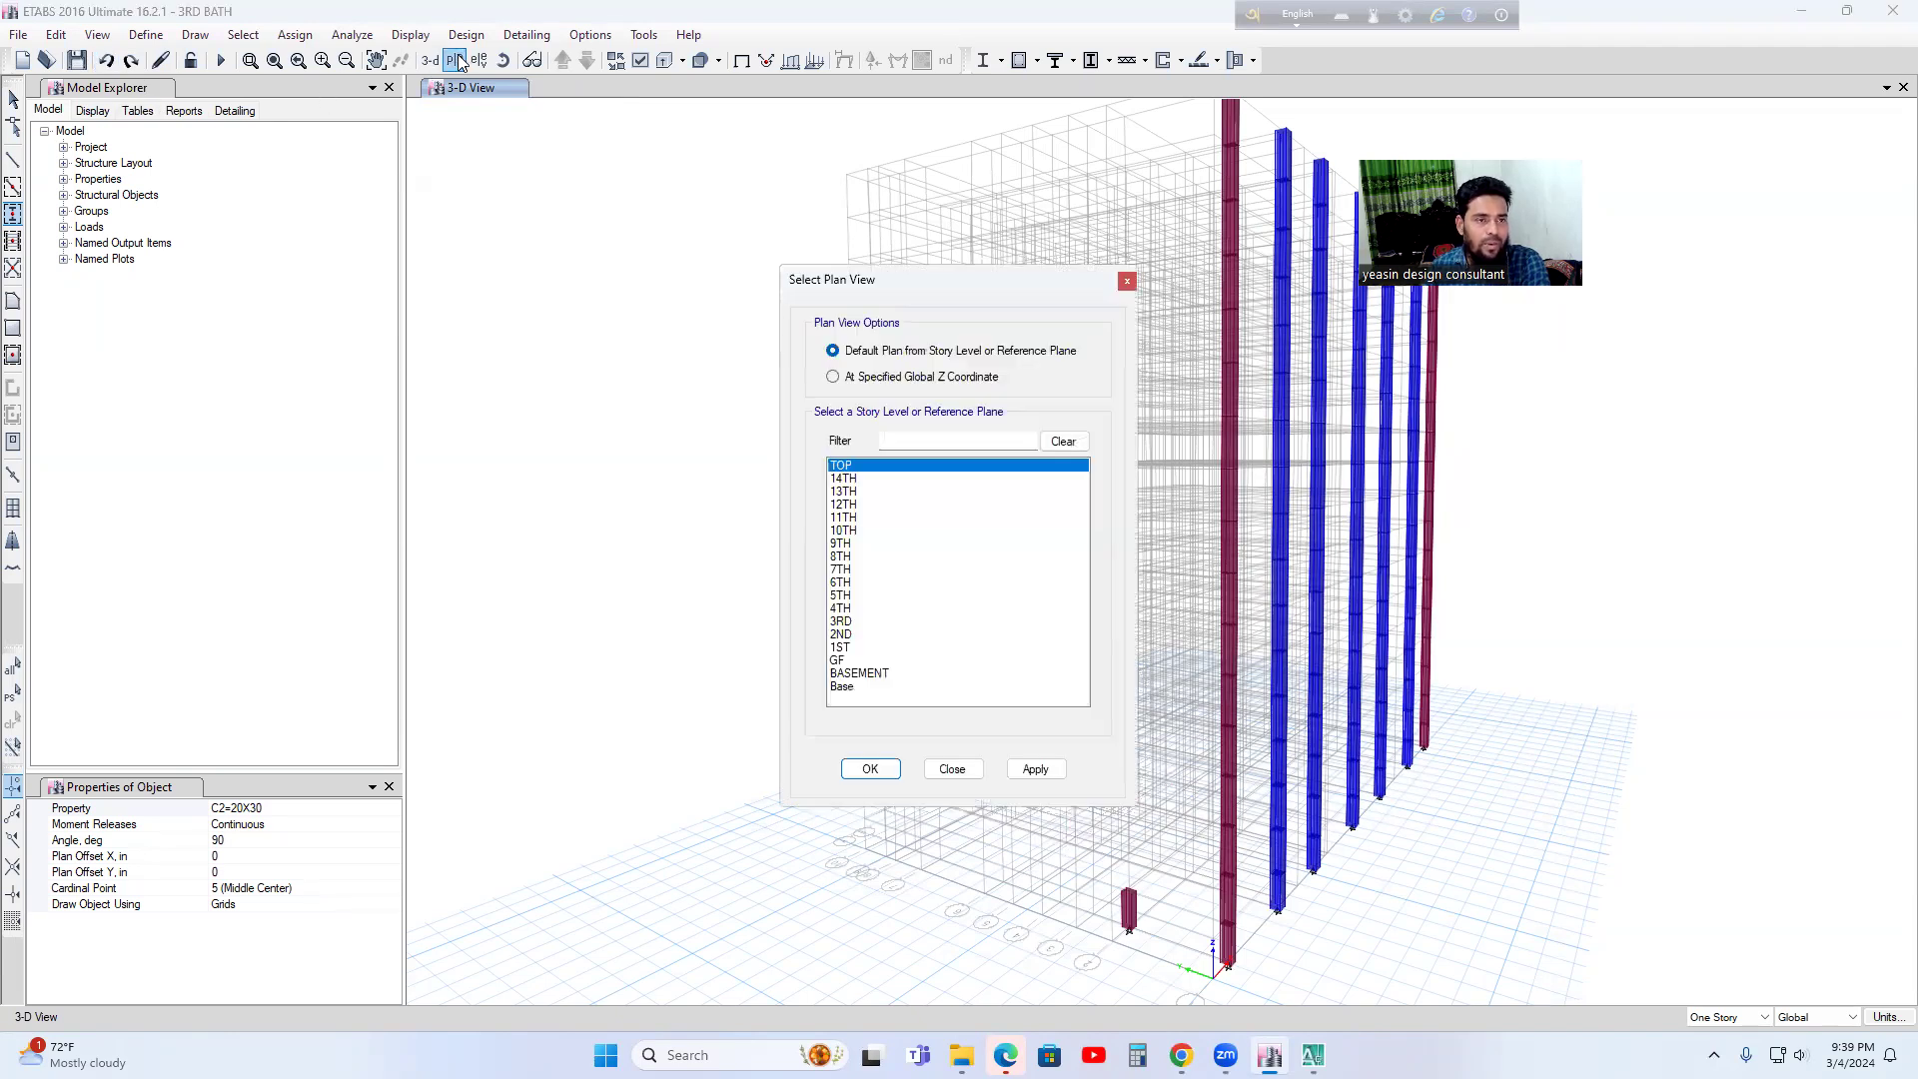
click(867, 673)
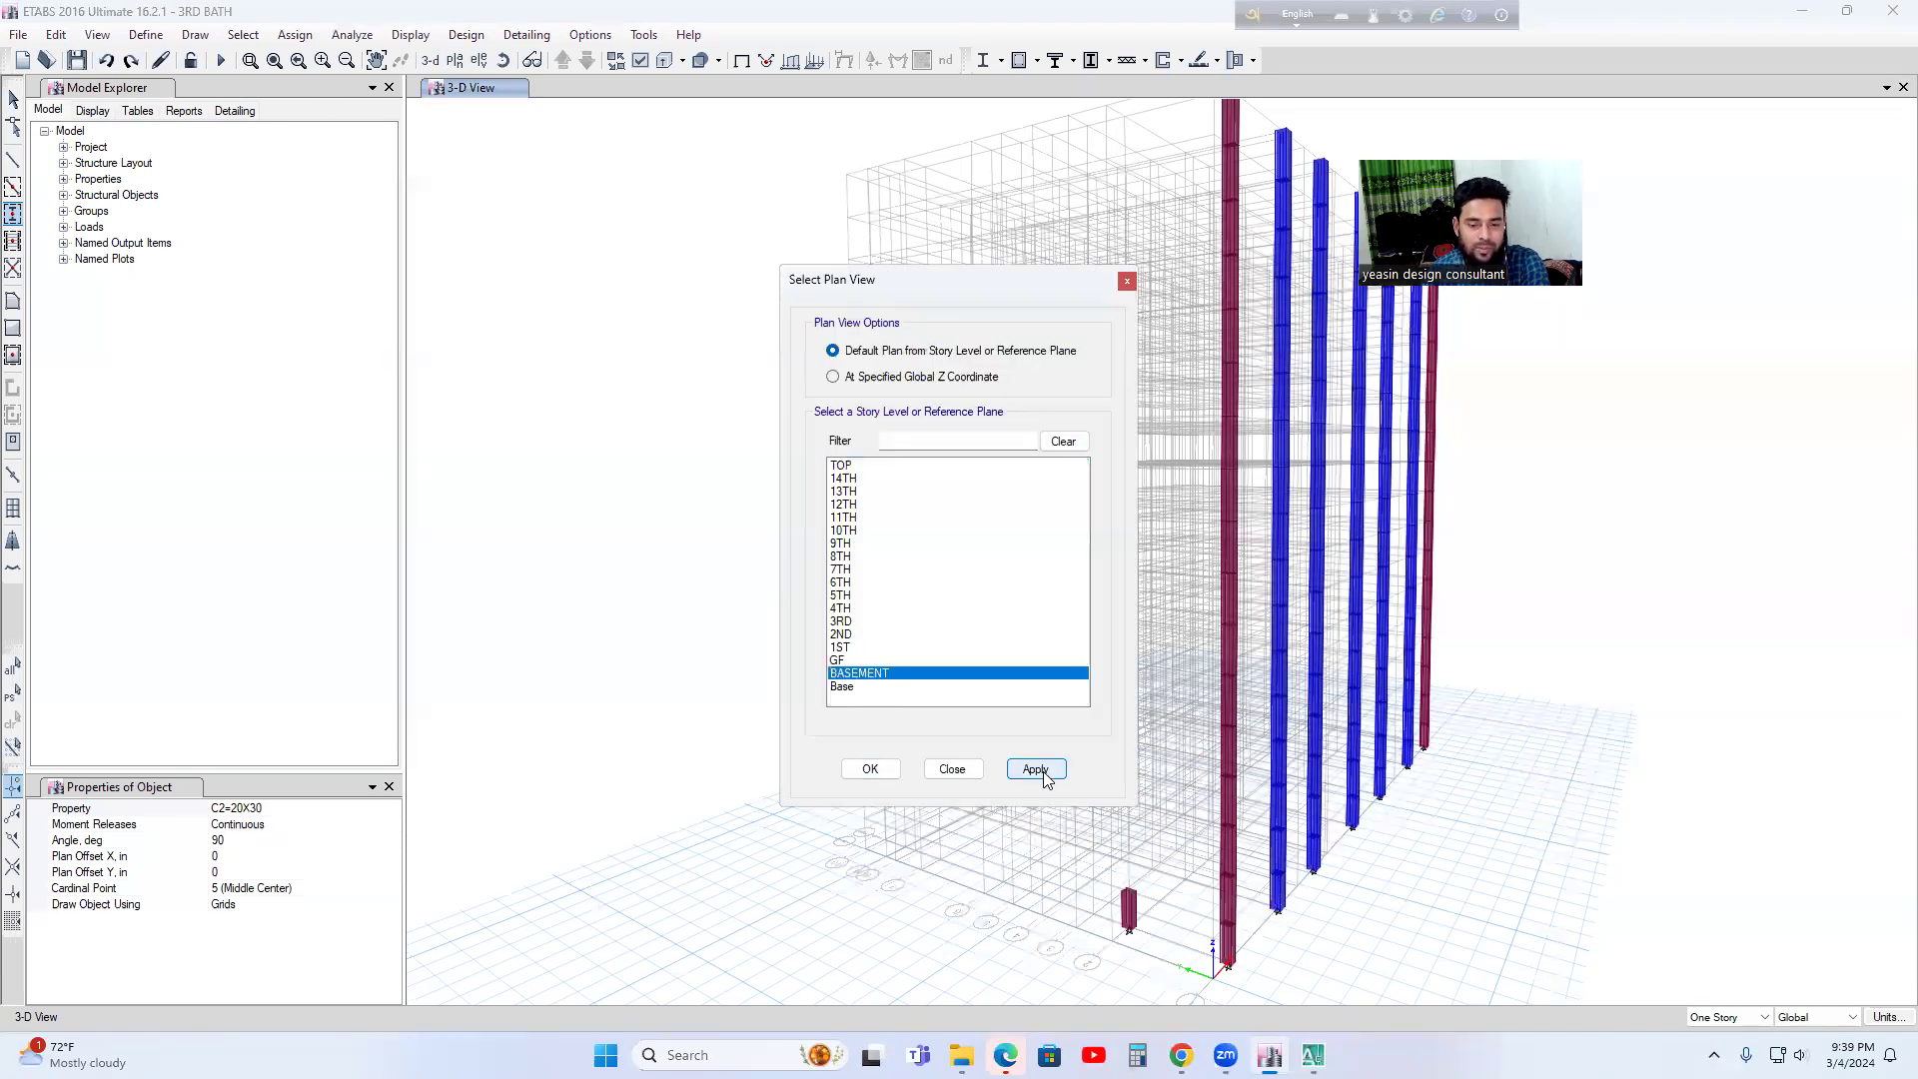
click(1041, 773)
click(871, 772)
middle_drag(1127, 820, 1034, 724)
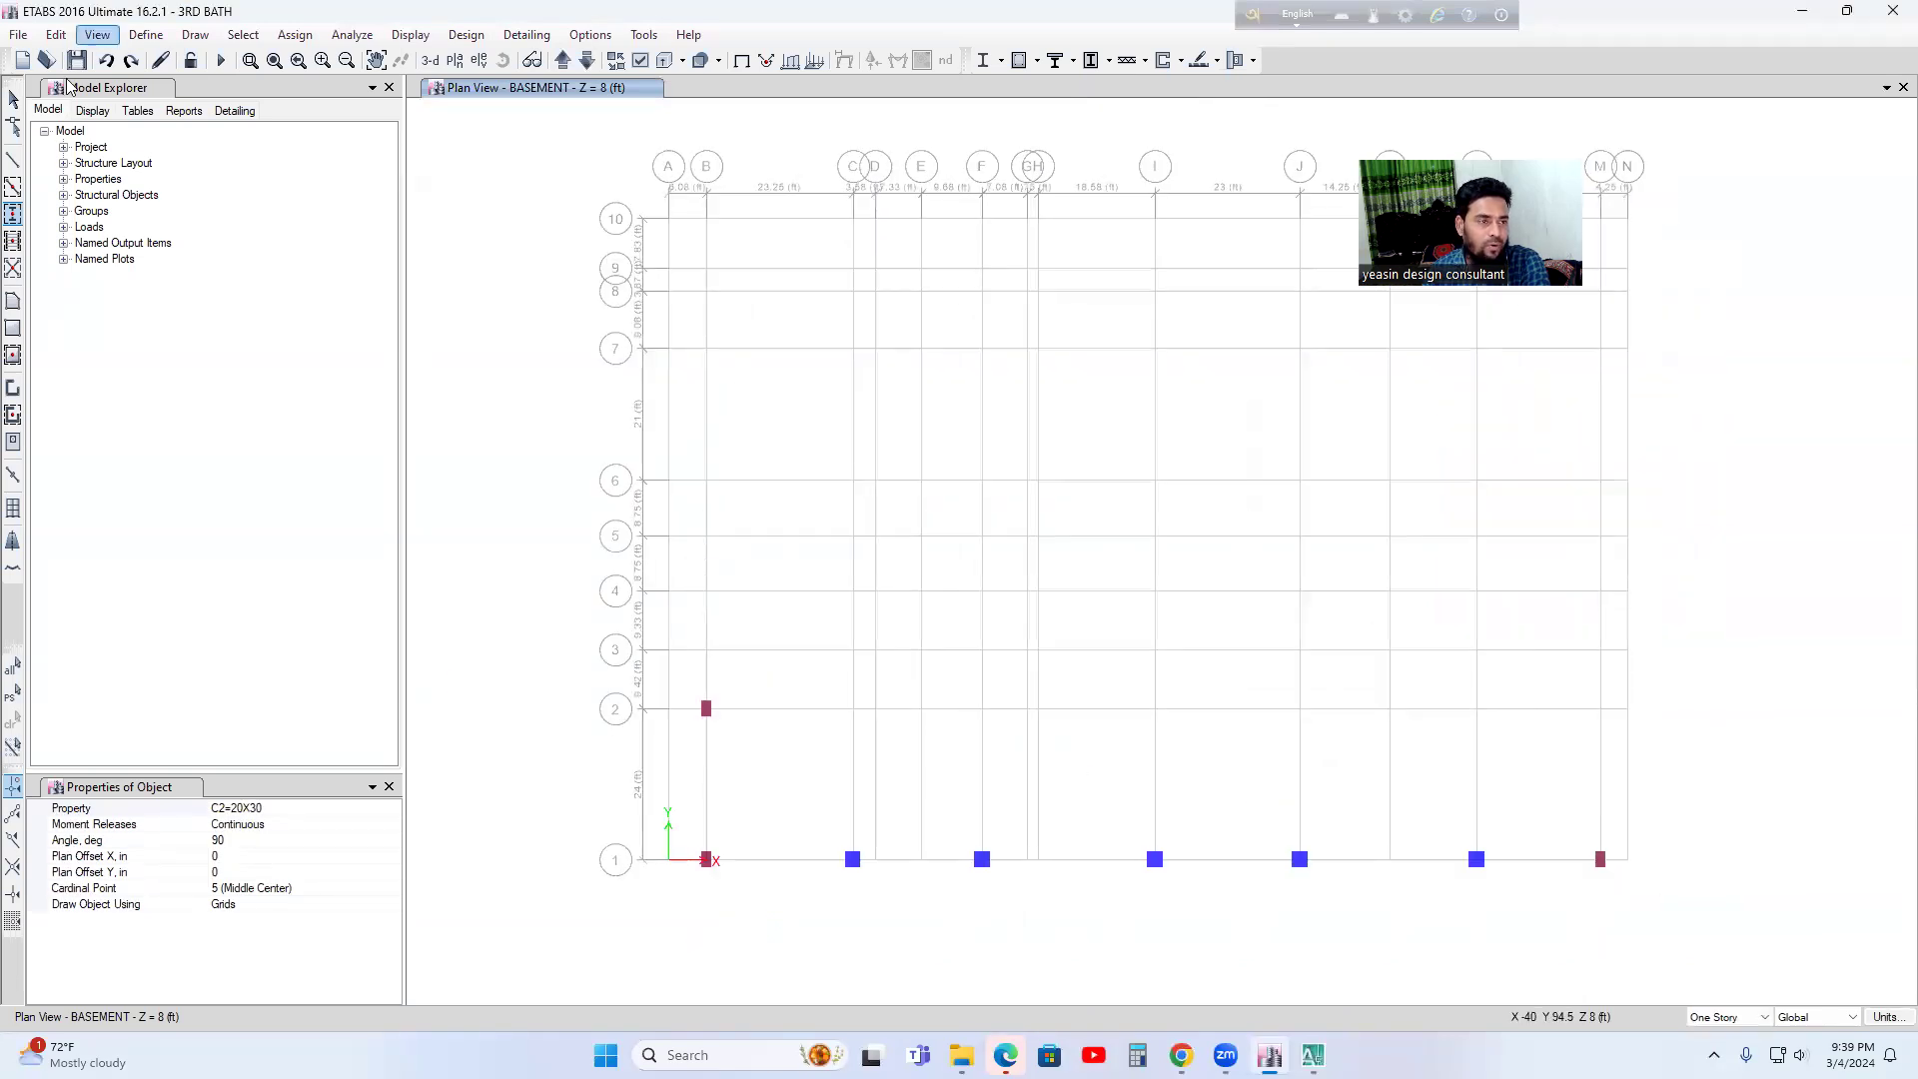
- Delete the column at grid point B-2 from the BASEMENT plan
click(13, 98)
drag(692, 690, 756, 745)
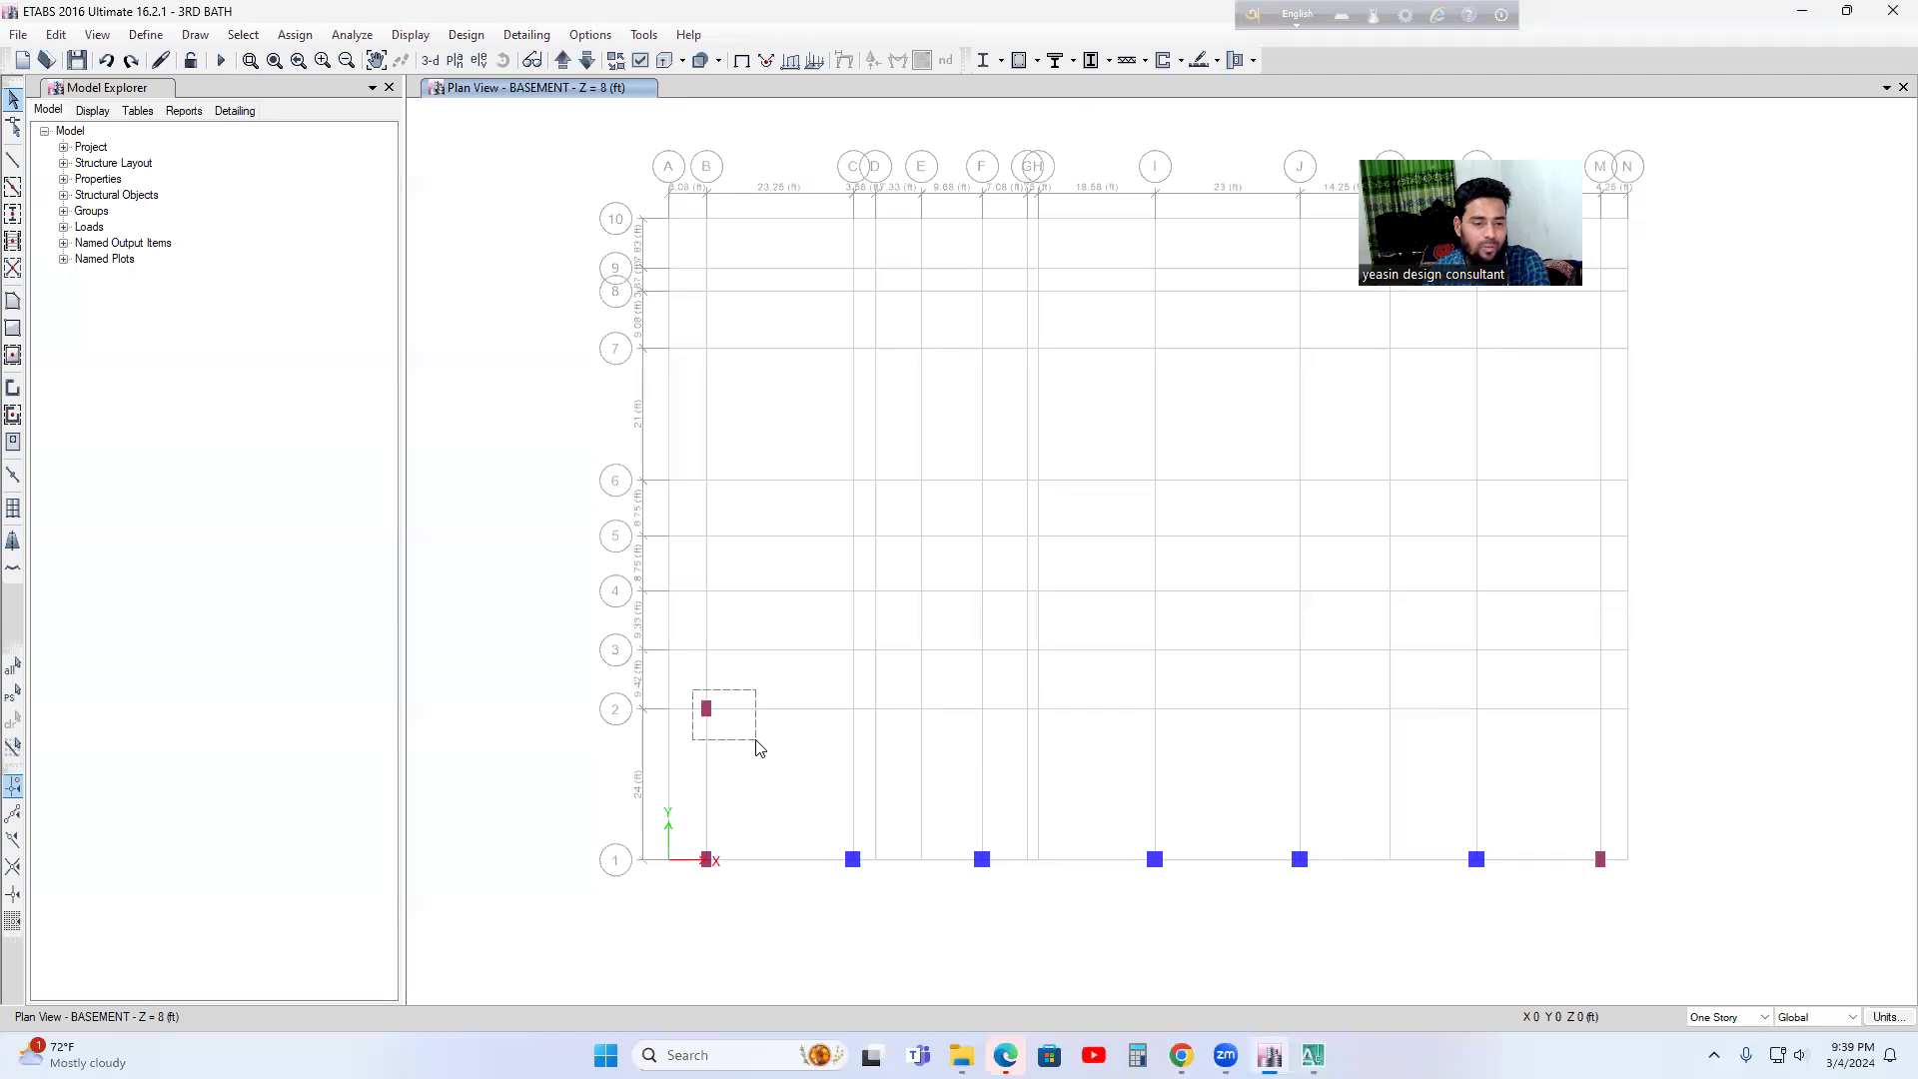
drag(726, 724, 784, 776)
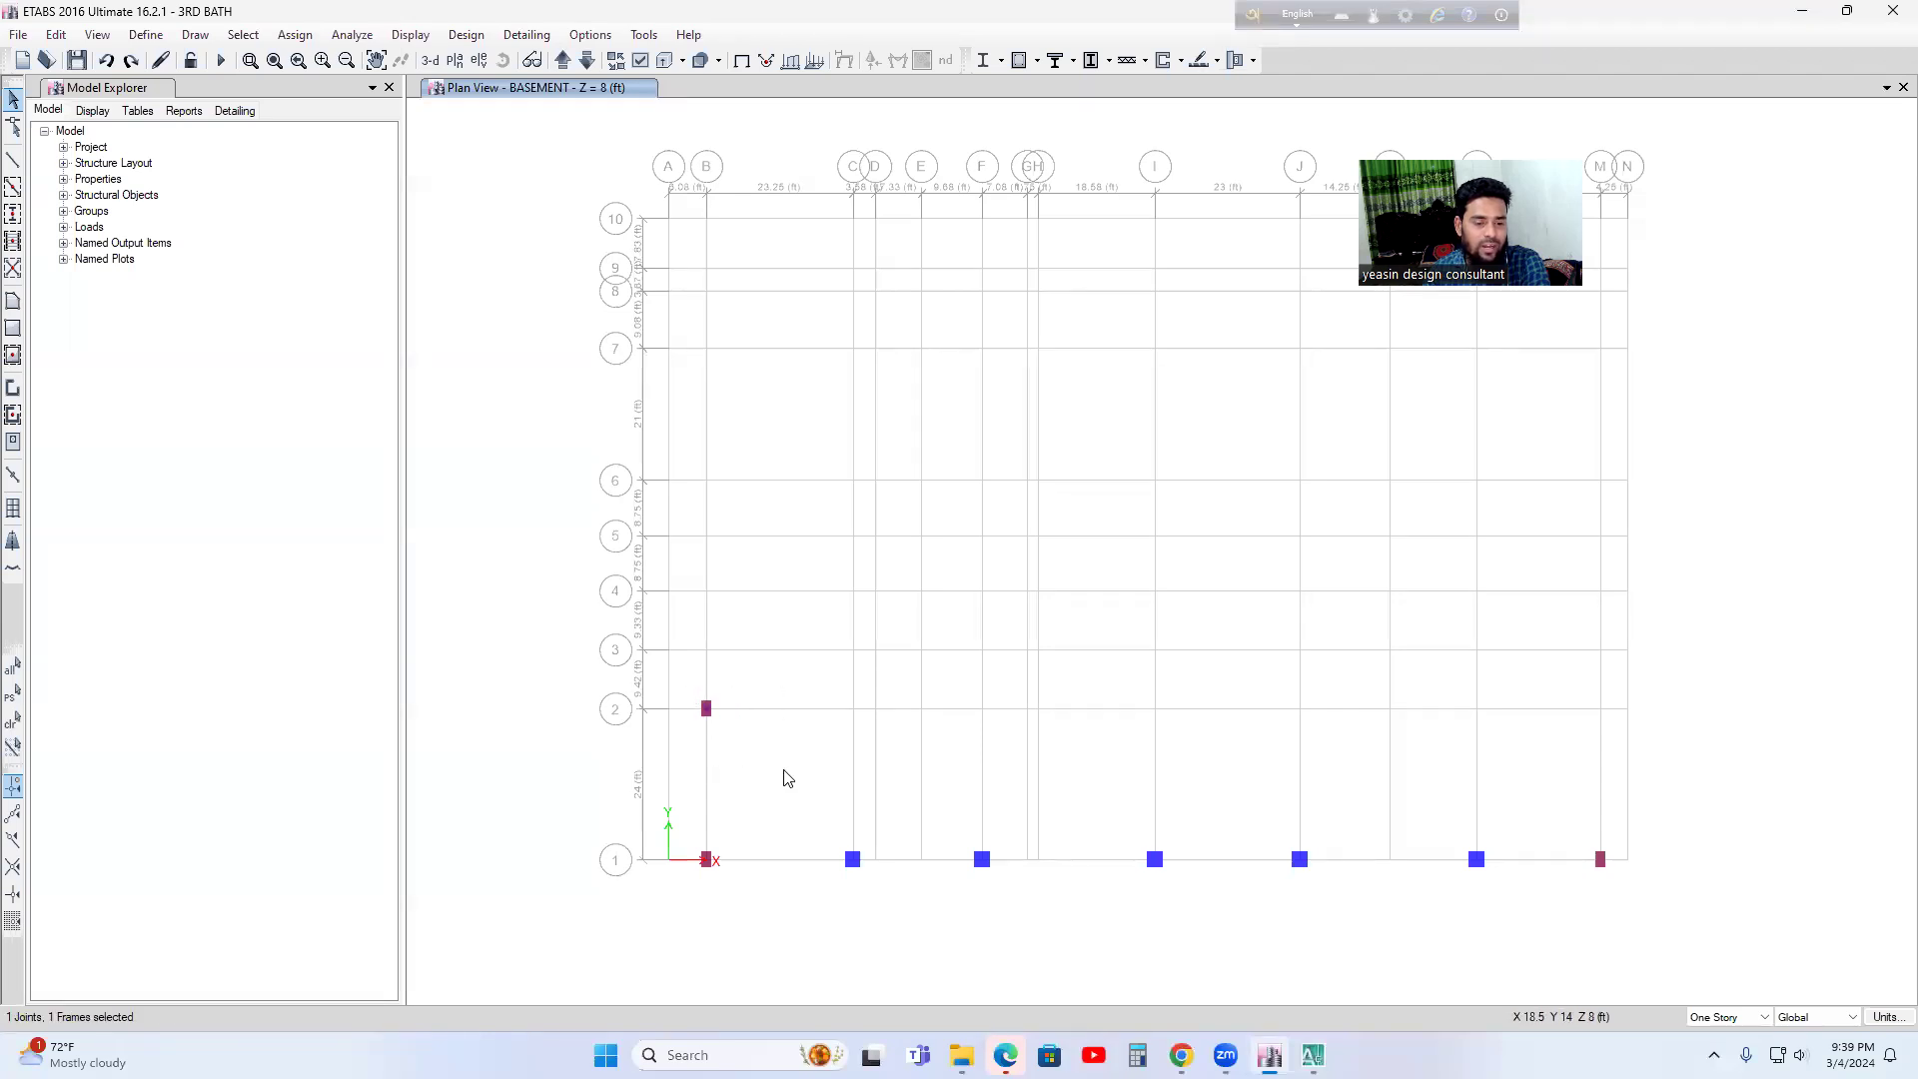
click(56, 34)
click(100, 193)
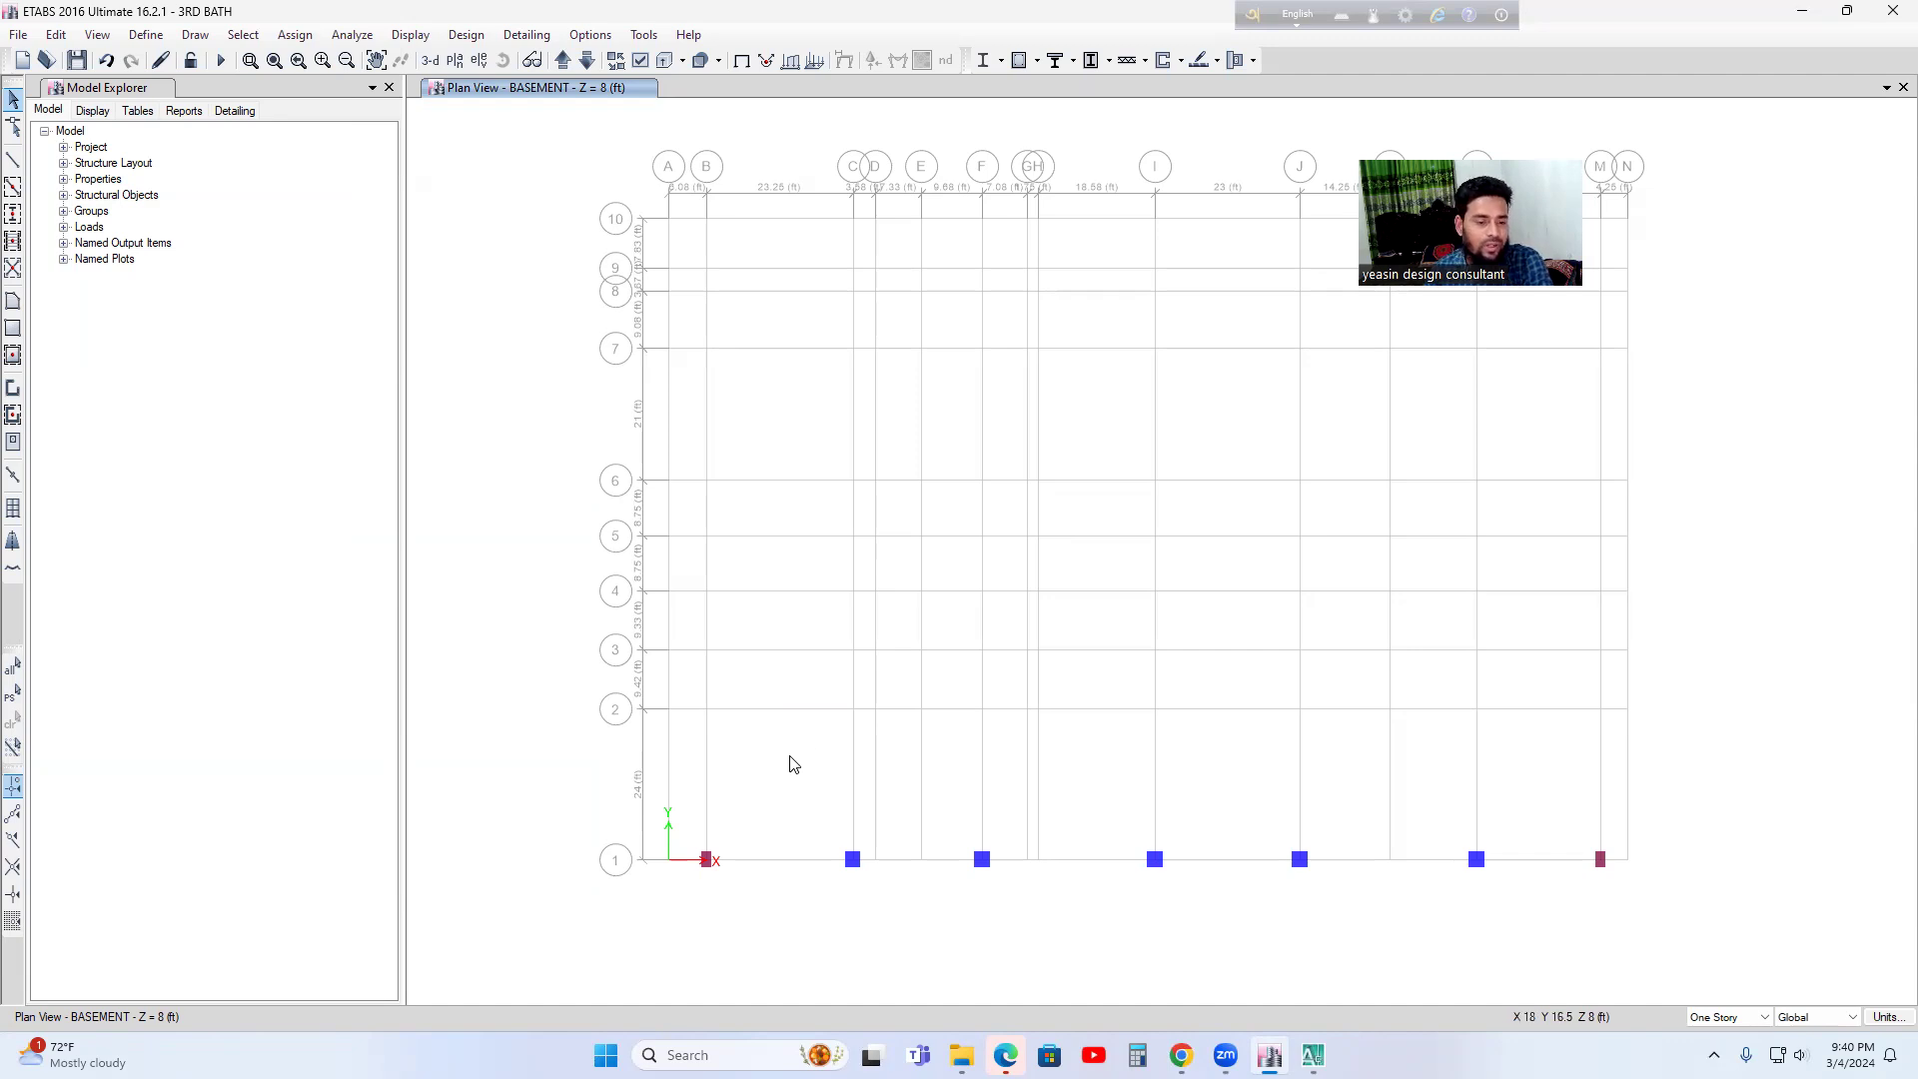
- Switch to AutoCAD to examine the columns along grid line 2 of the layout, and return to ETABS
scroll(788, 763, up, 1)
scroll(784, 719, down, 1)
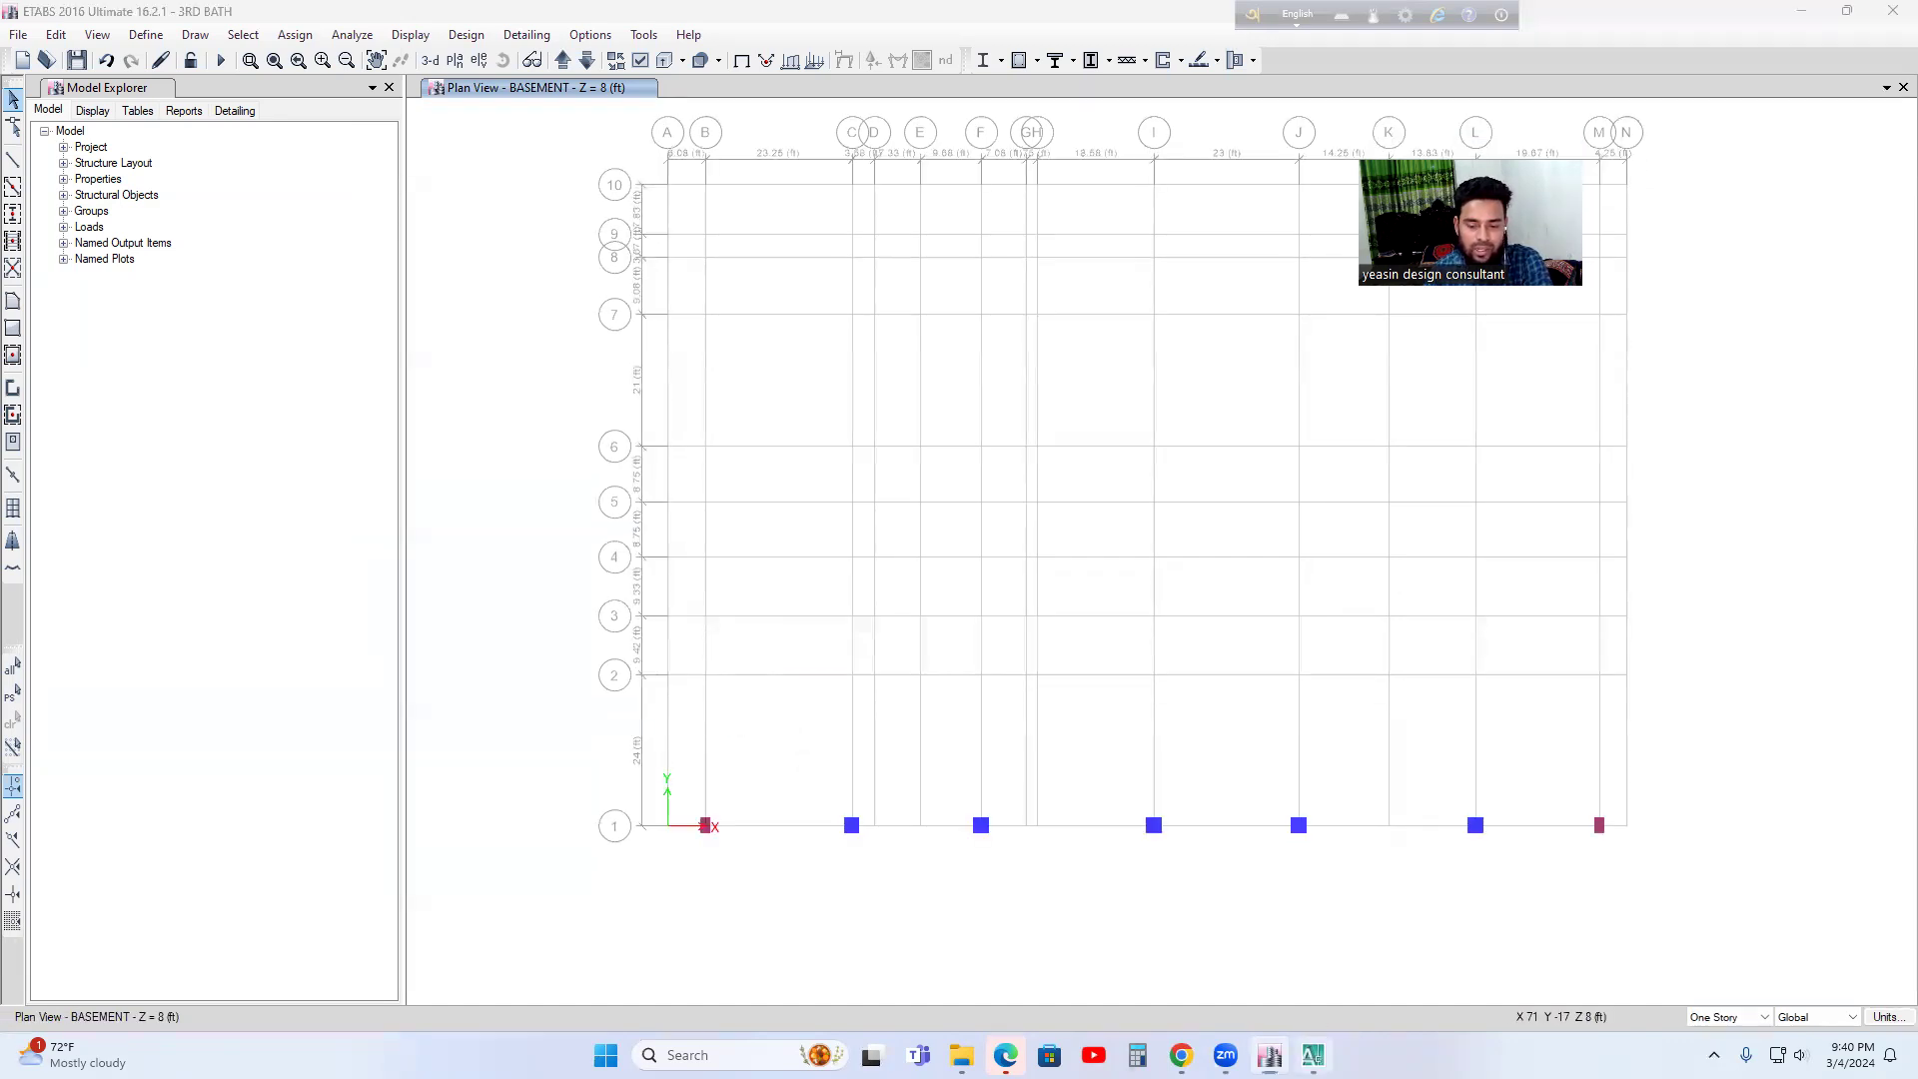
key(alt+Tab)
middle_drag(727, 640, 753, 668)
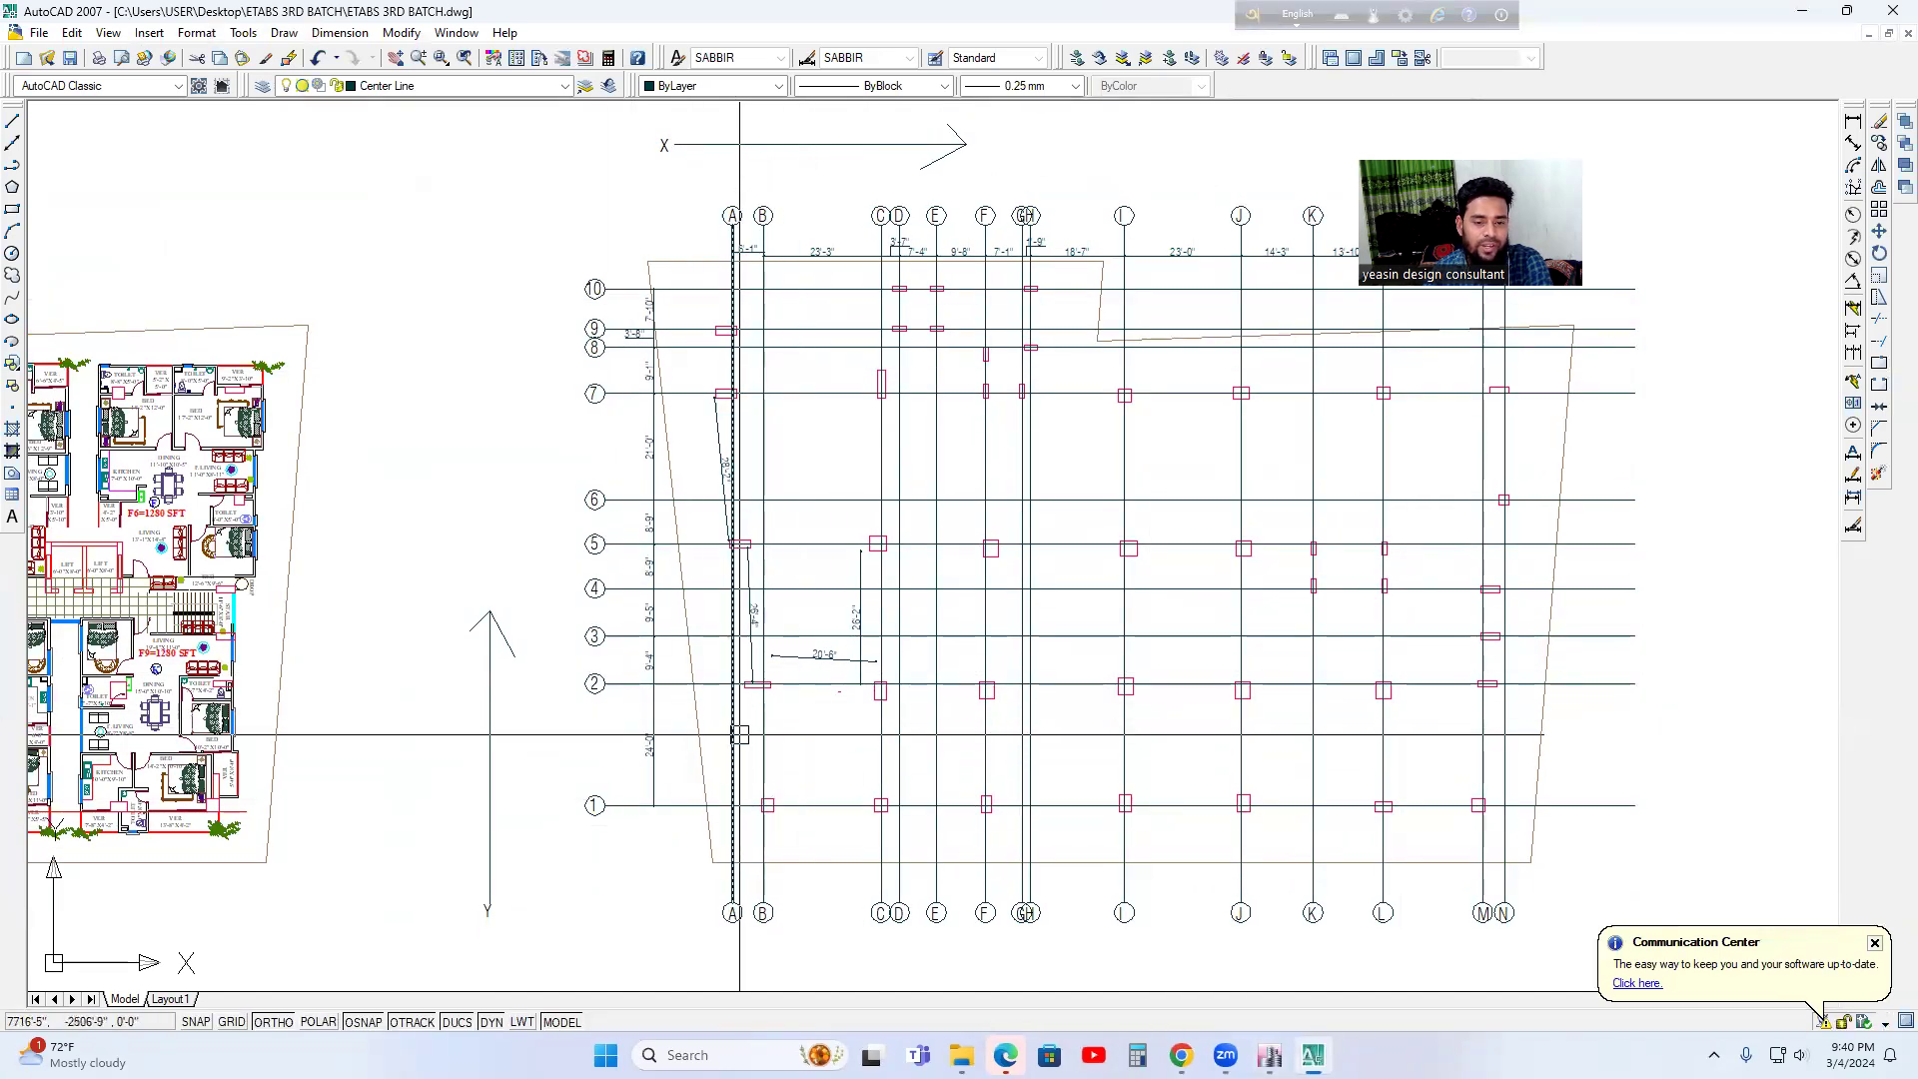
key(alt+Tab)
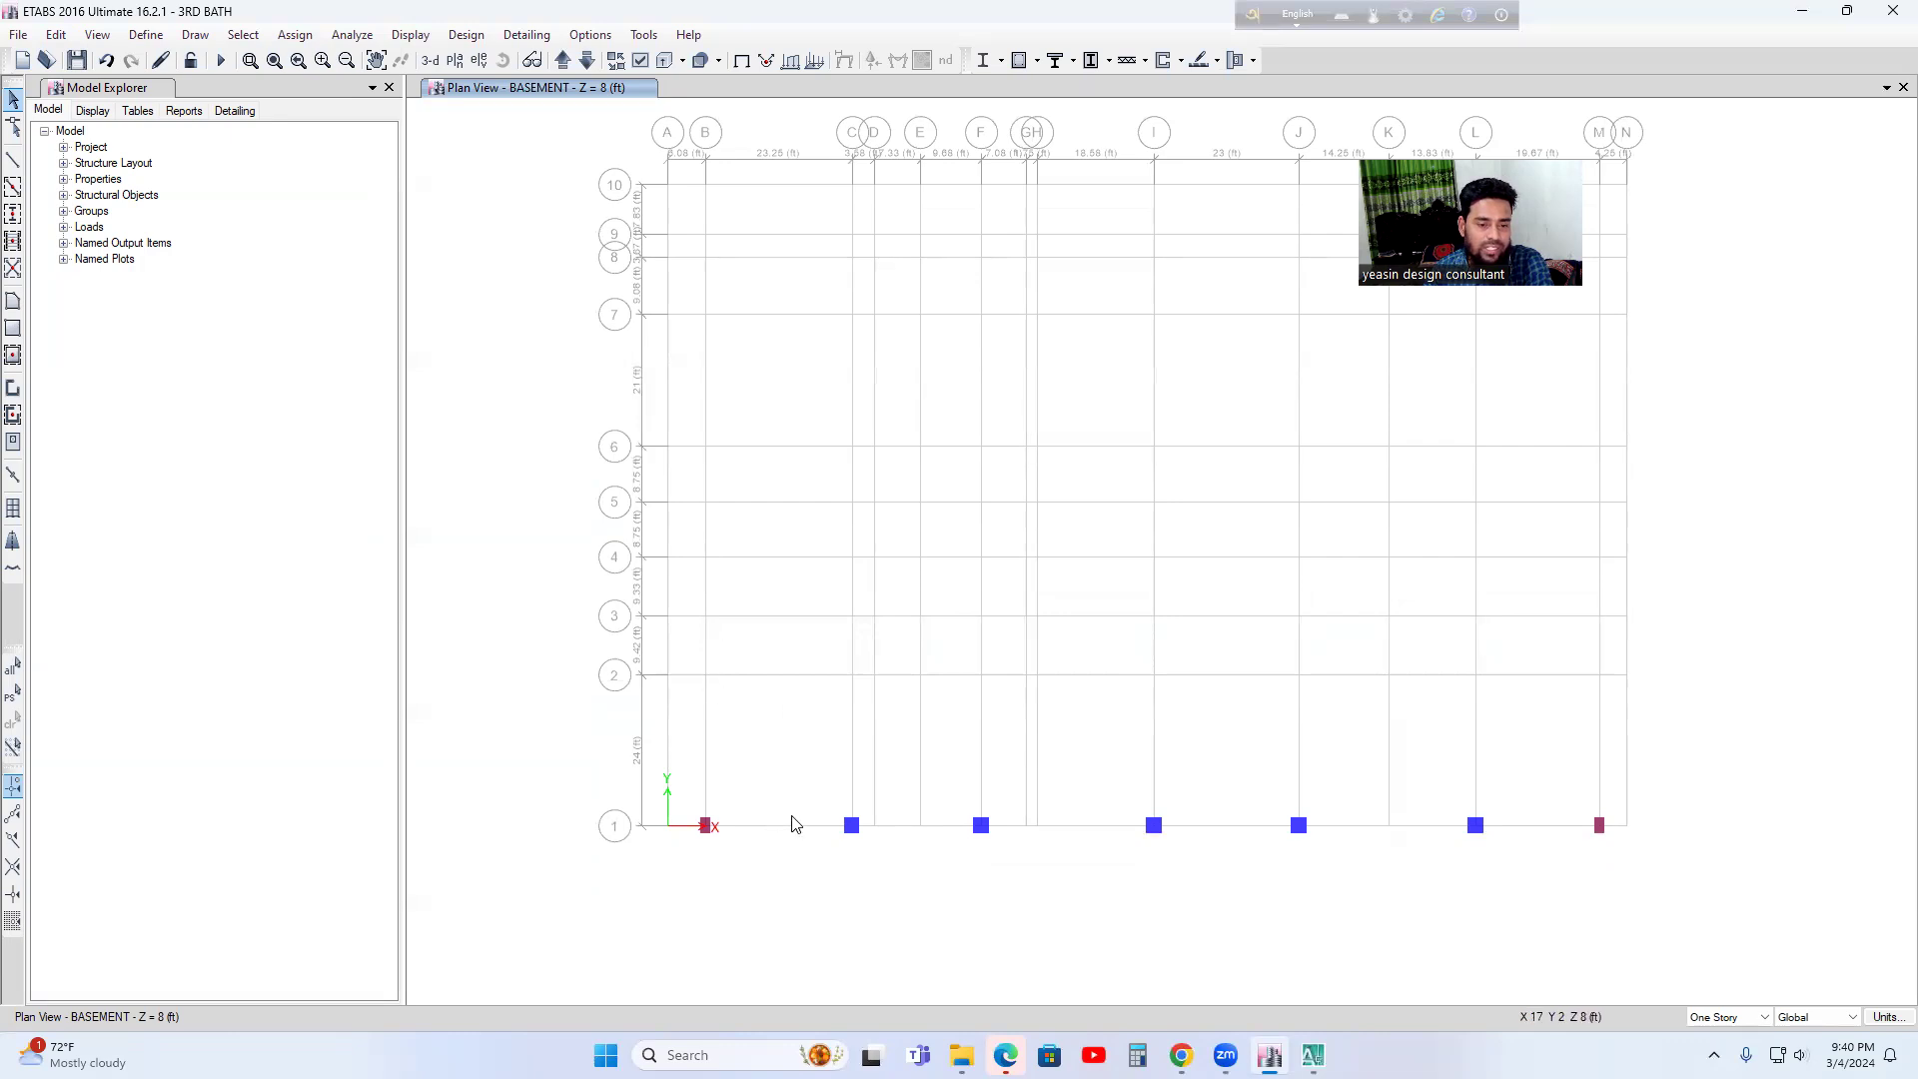
- Place a C5=30X35 column at grid point B-2 on the BASEMENT plan with a 90-degree angle
click(13, 214)
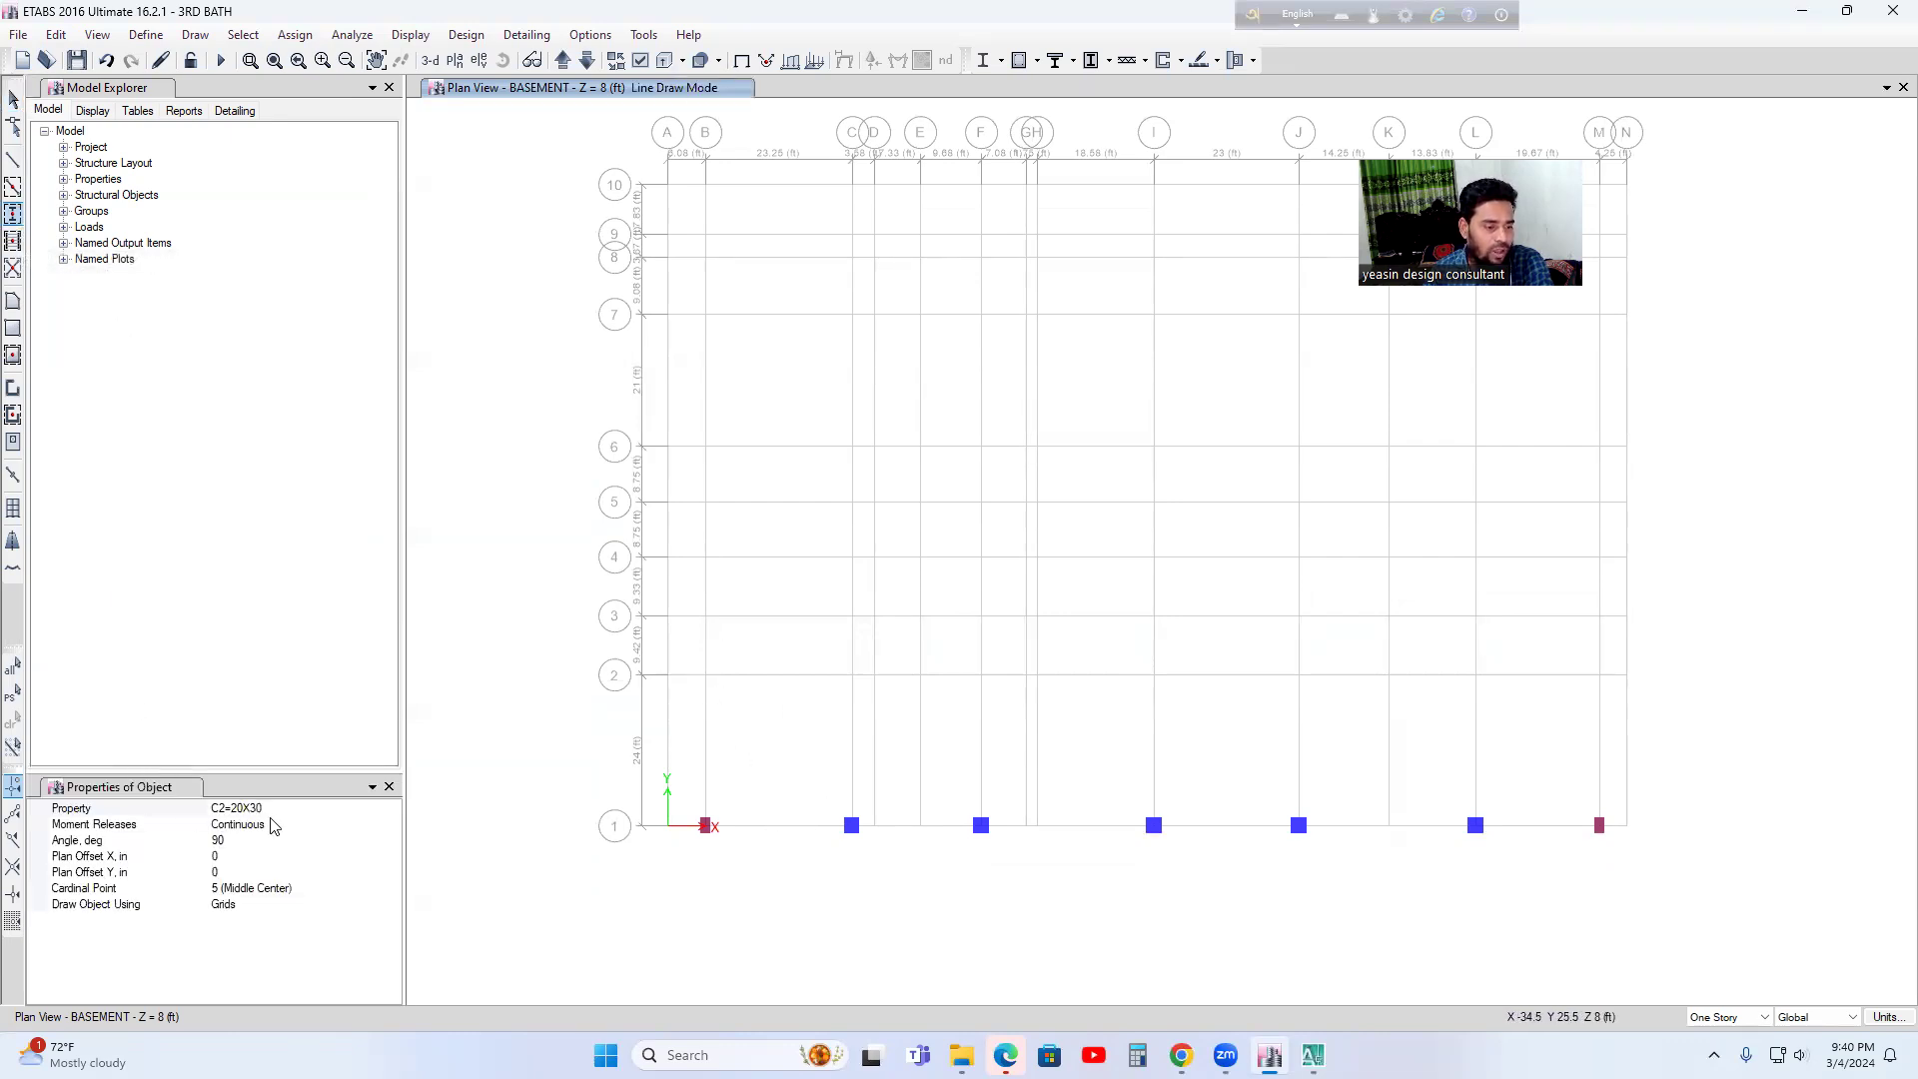
click(296, 815)
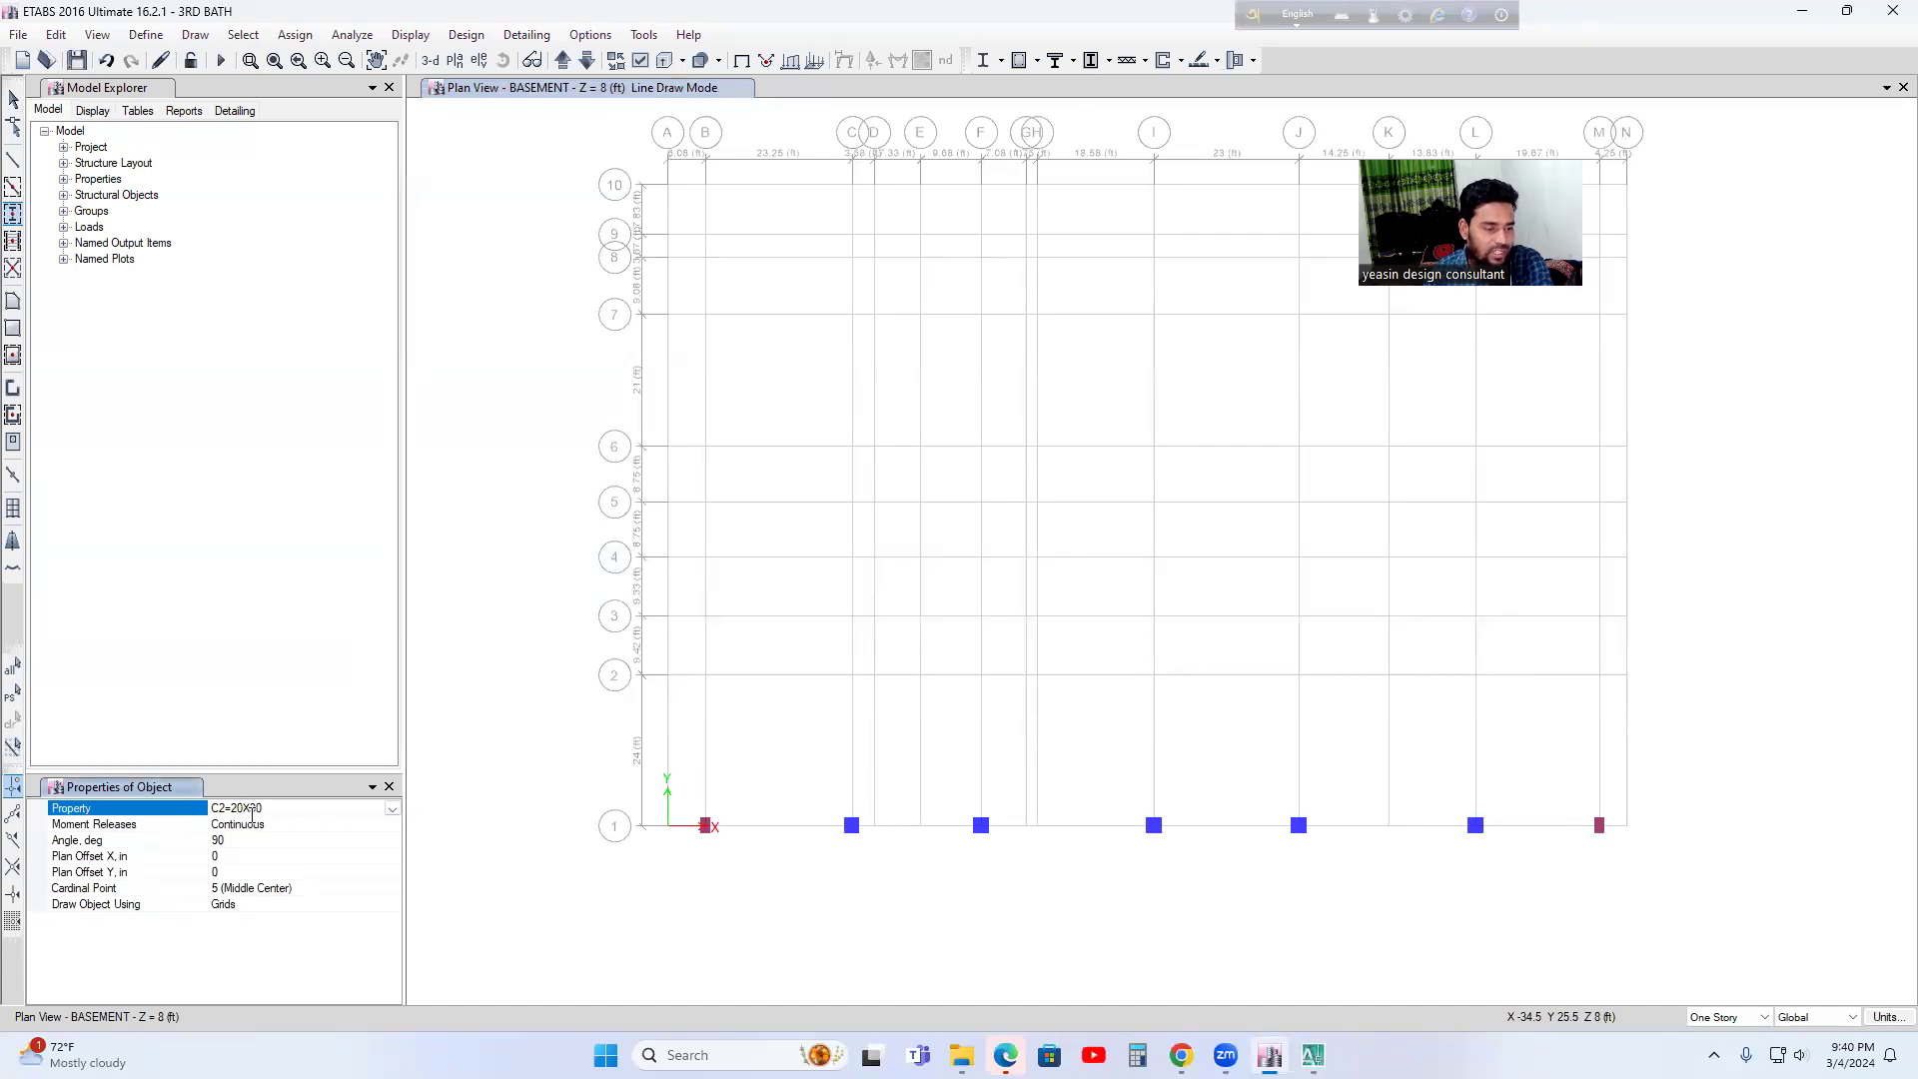
click(392, 809)
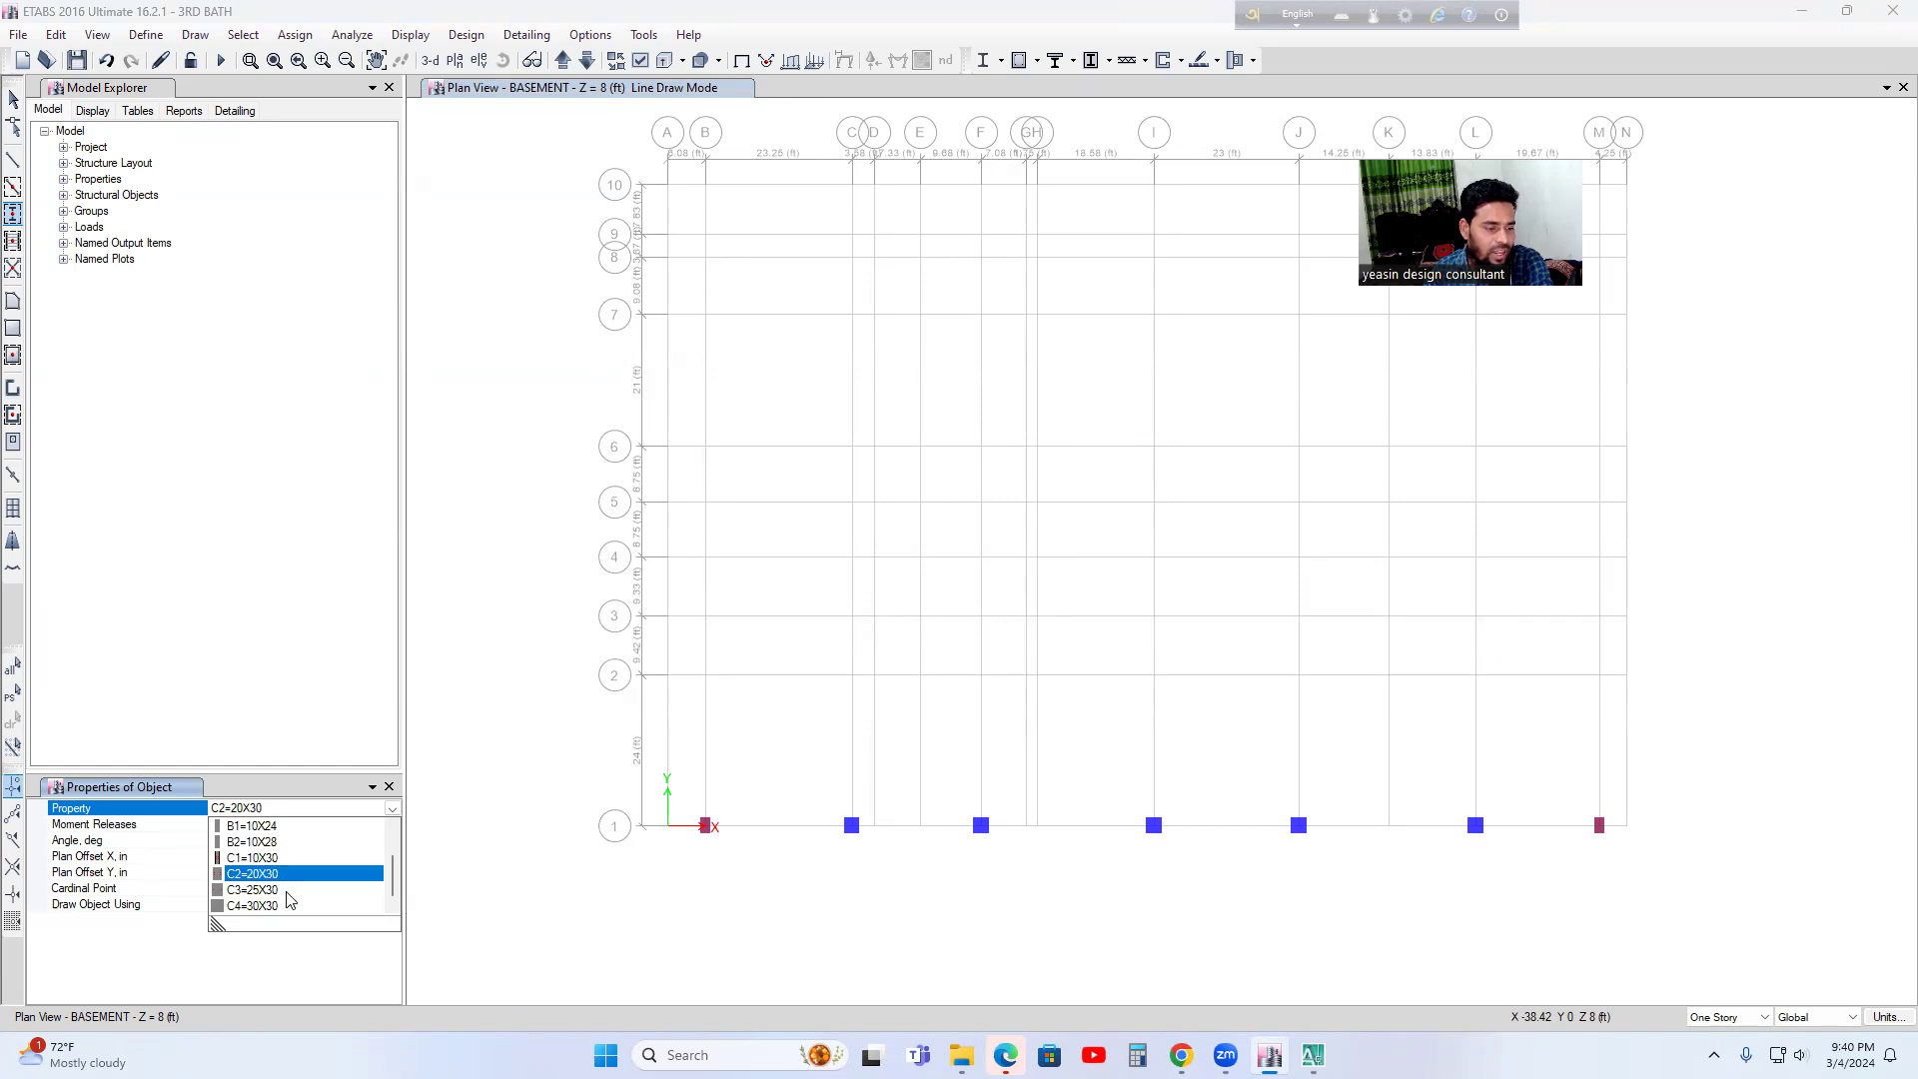
scroll(288, 901, down, 1)
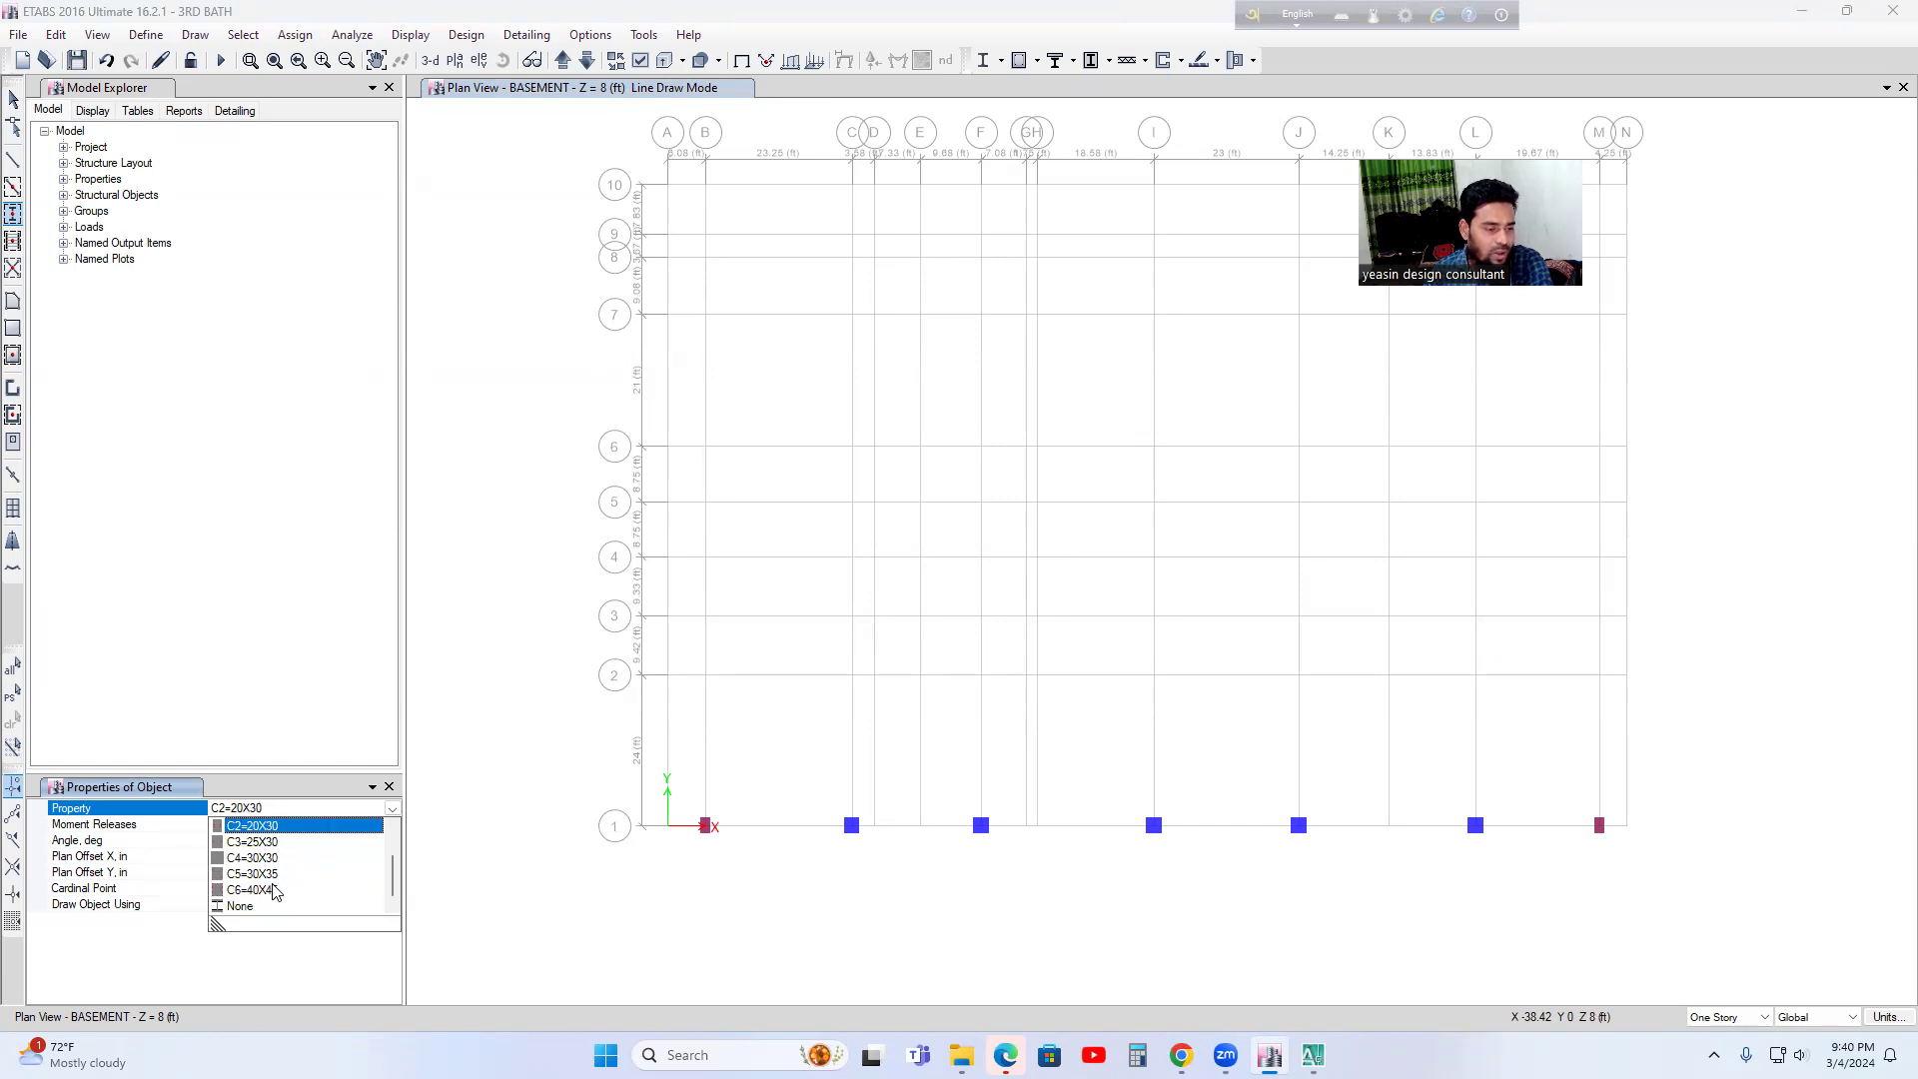
click(268, 875)
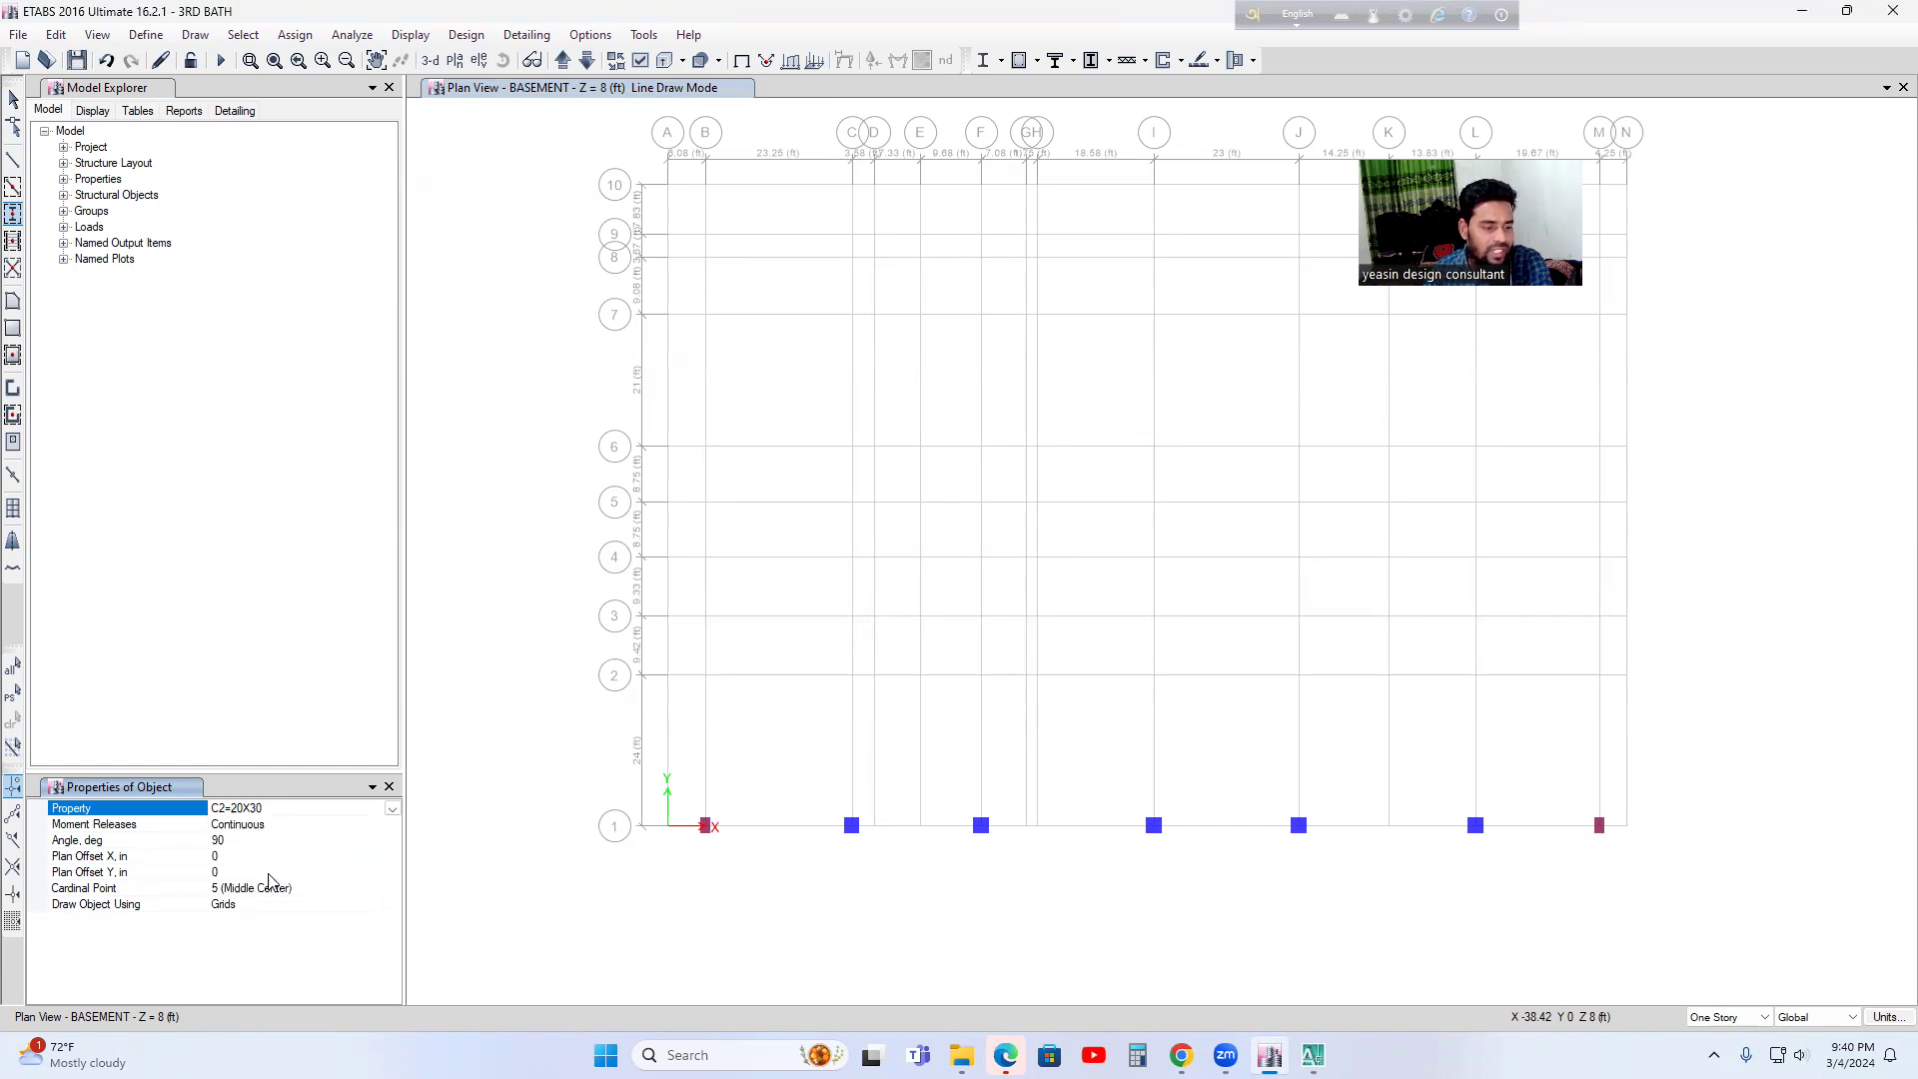
click(706, 677)
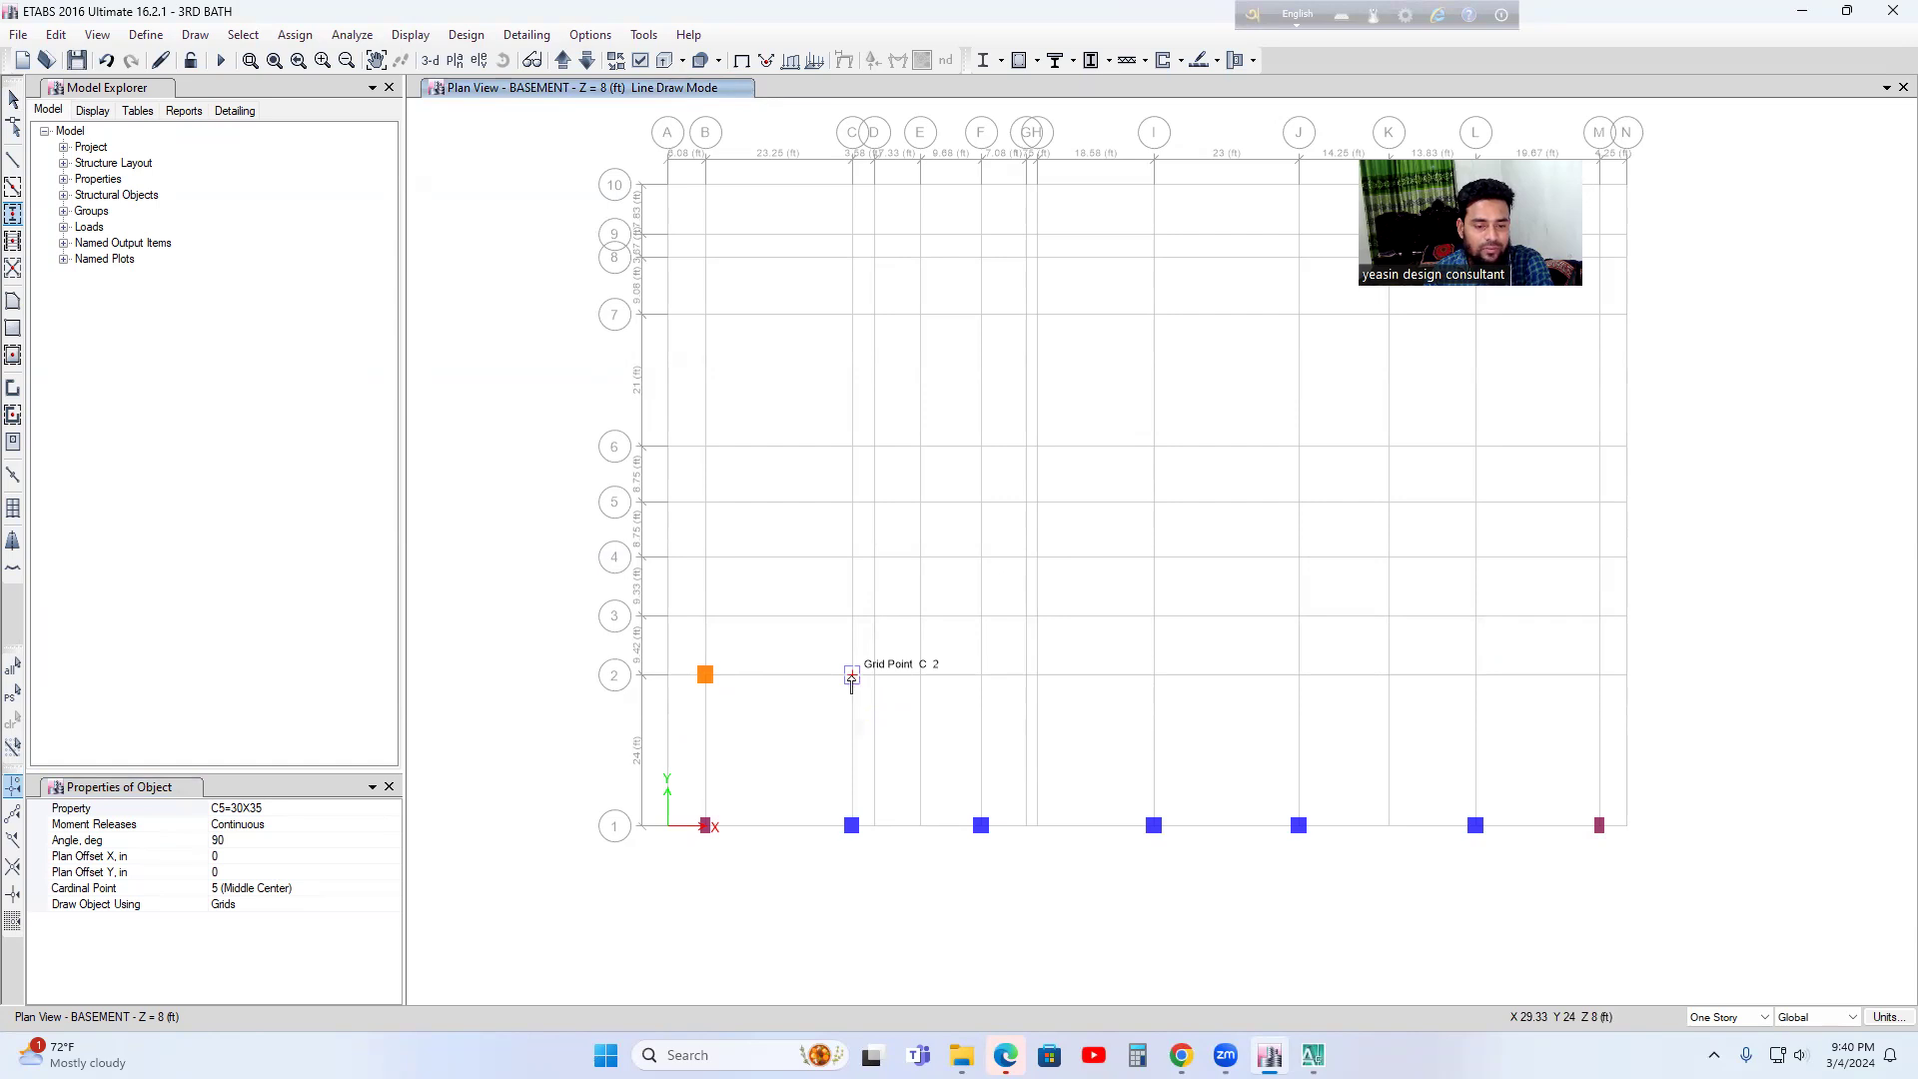
- Set the column section to C6=40X45 and place a column at grid point C-2
click(312, 808)
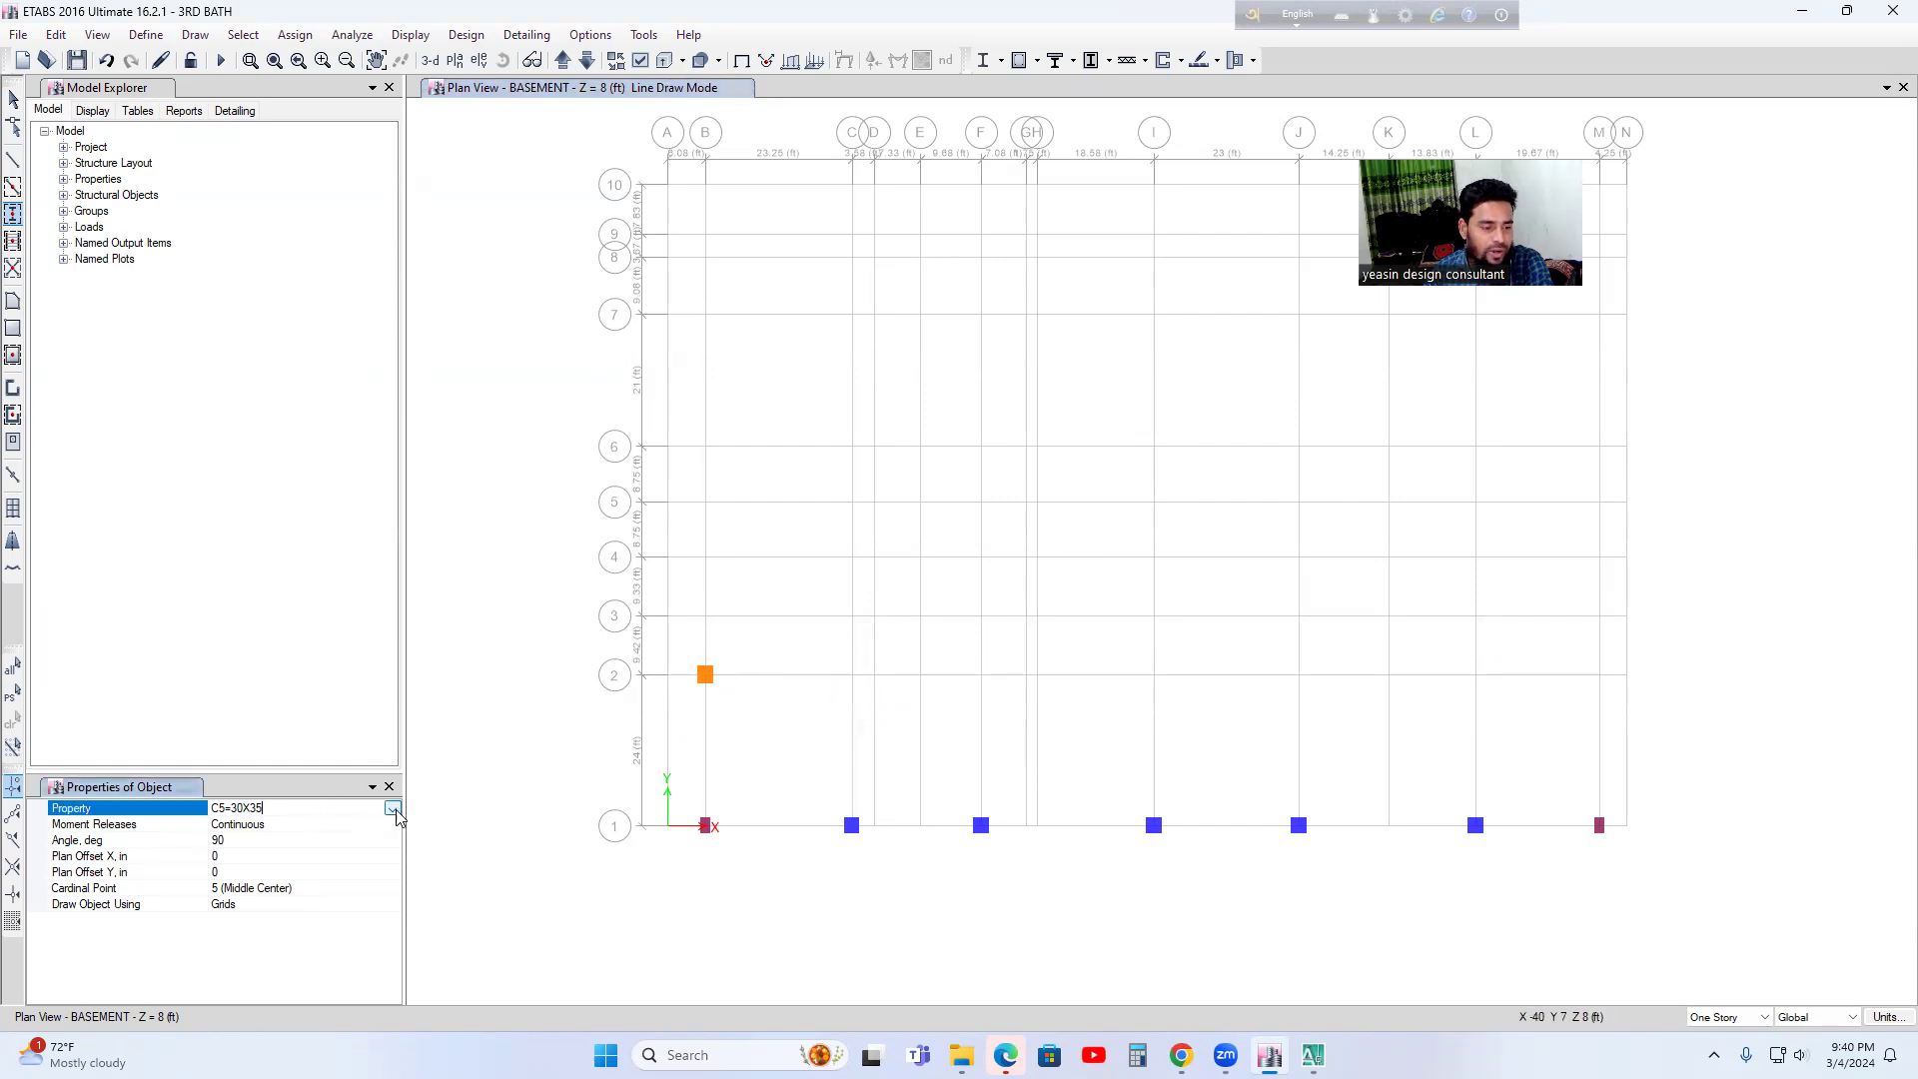
click(312, 809)
scroll(297, 885, down, 1)
click(291, 894)
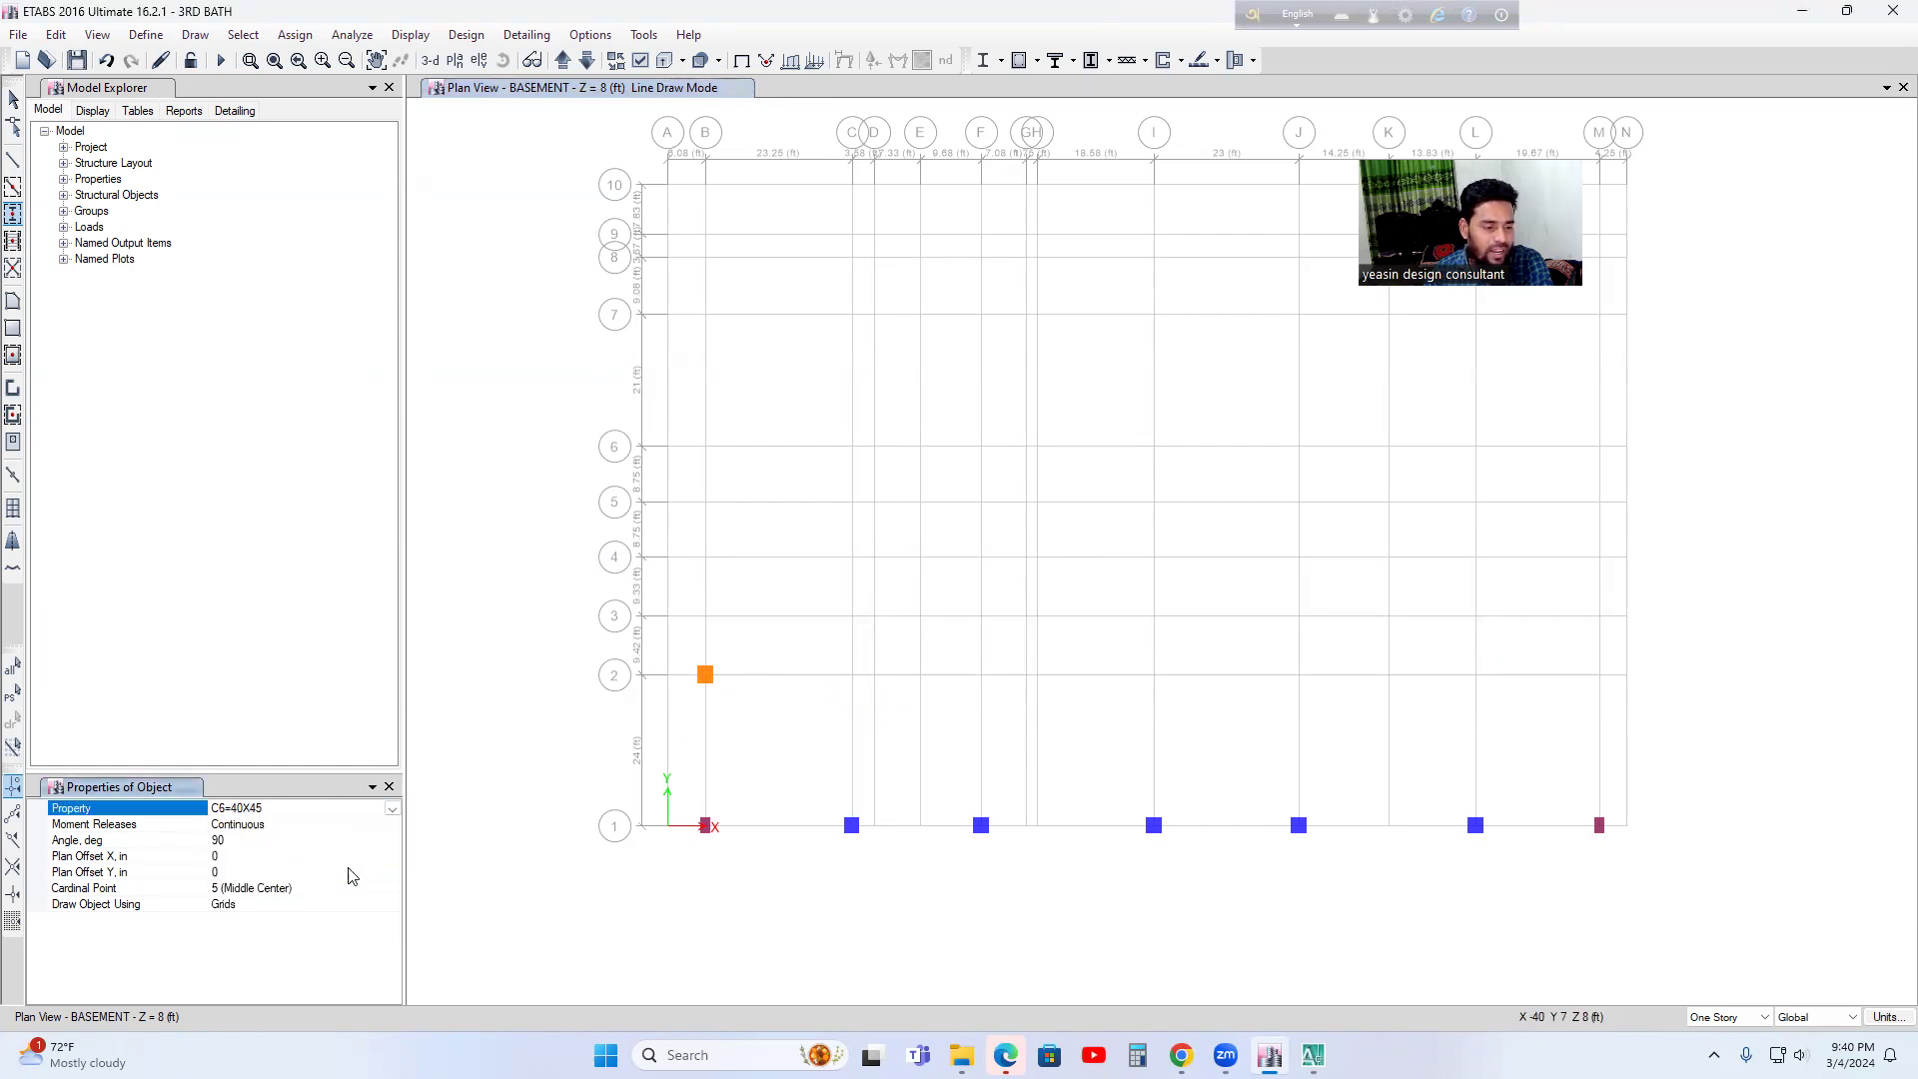
click(853, 675)
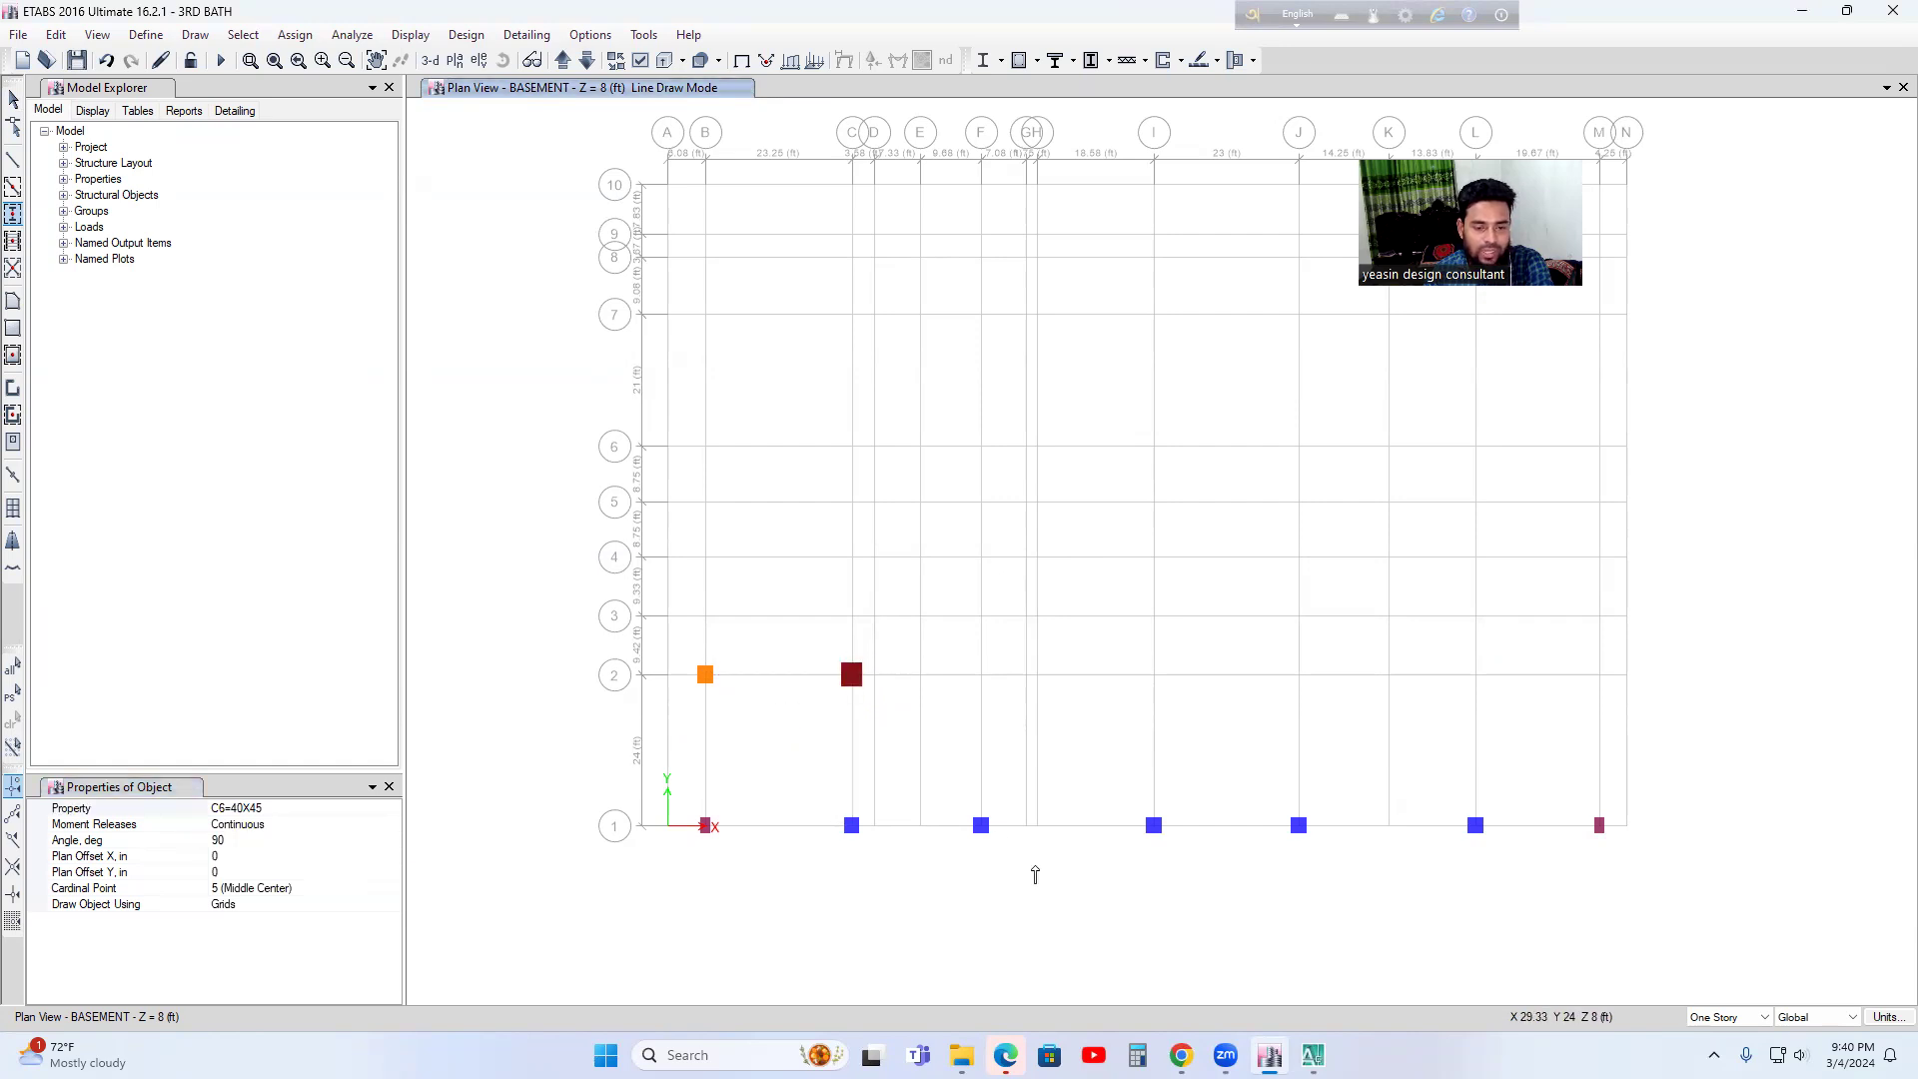
- Check the AutoCAD layout, and in ETABS place C6=40X45 columns at grid points F-2, I-2, J-2 and K-2
click(1313, 1055)
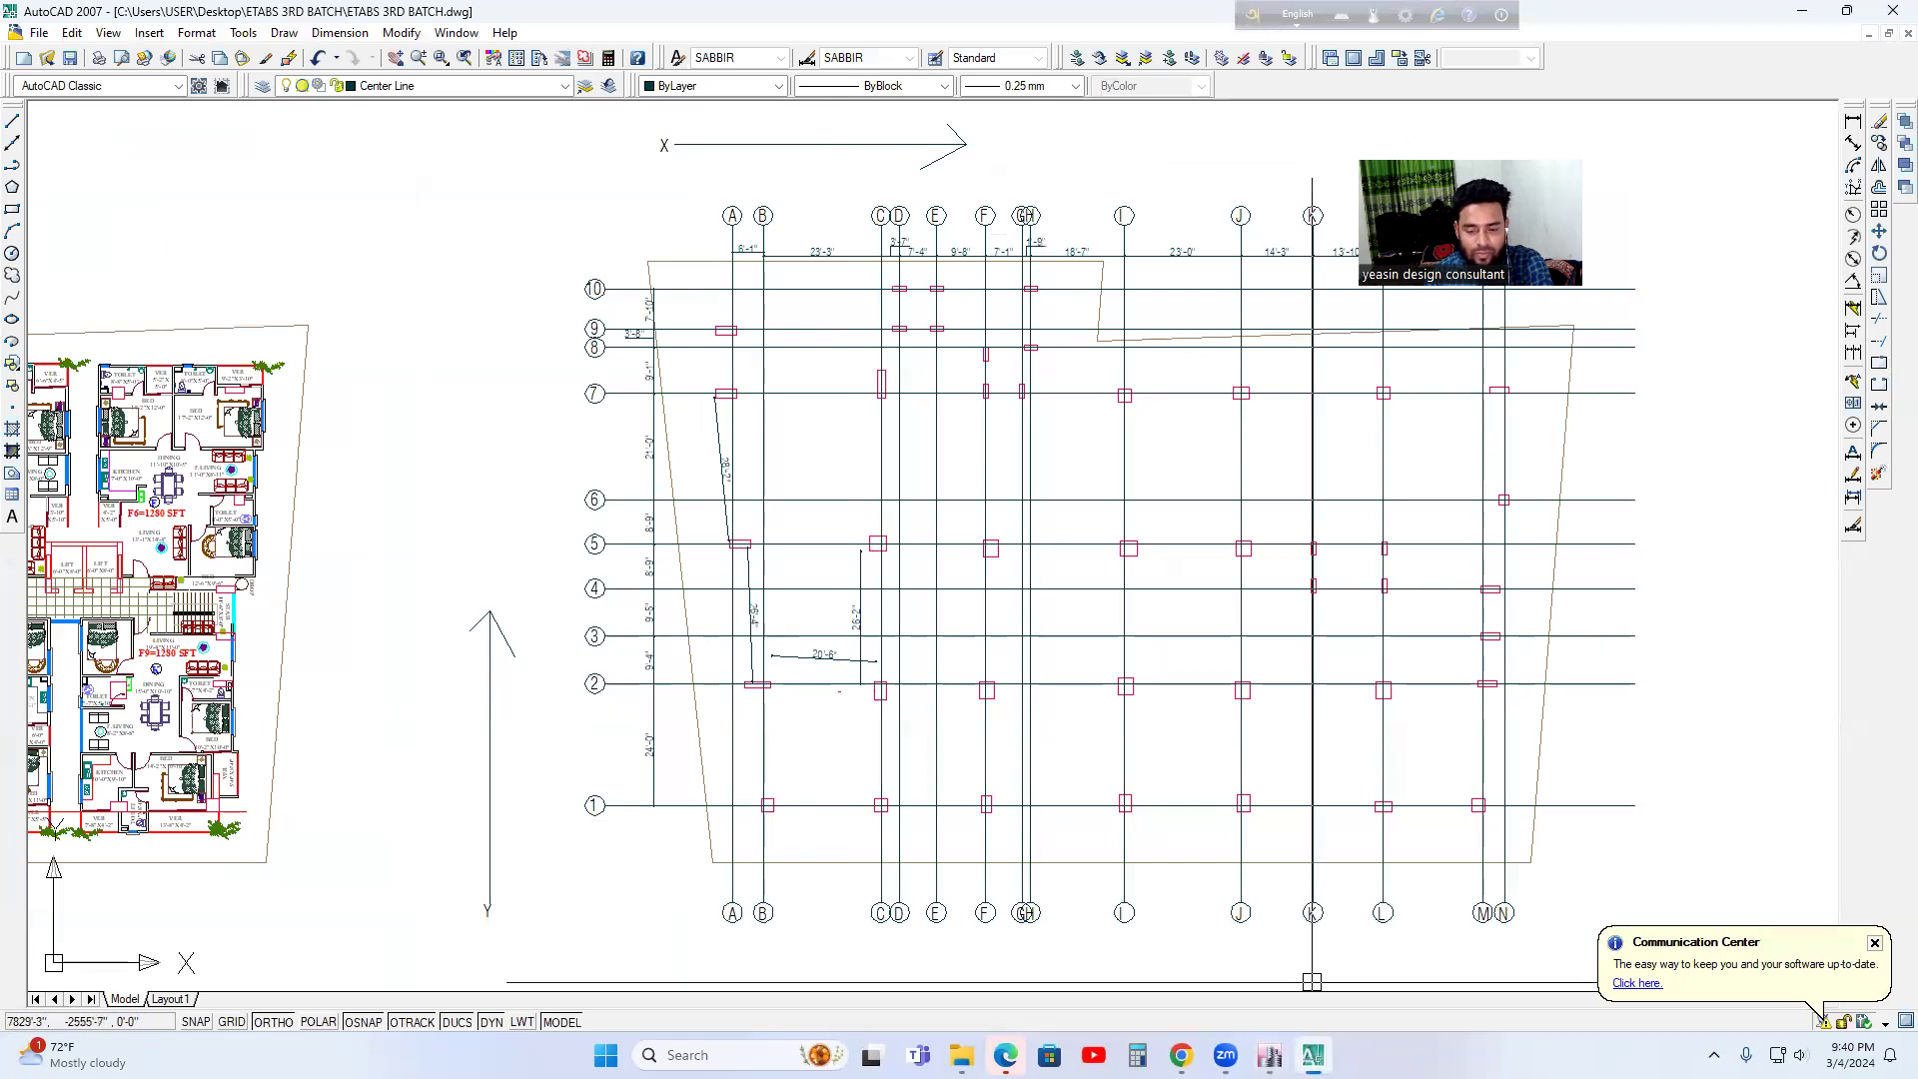
click(1269, 1055)
middle_drag(1061, 684, 996, 709)
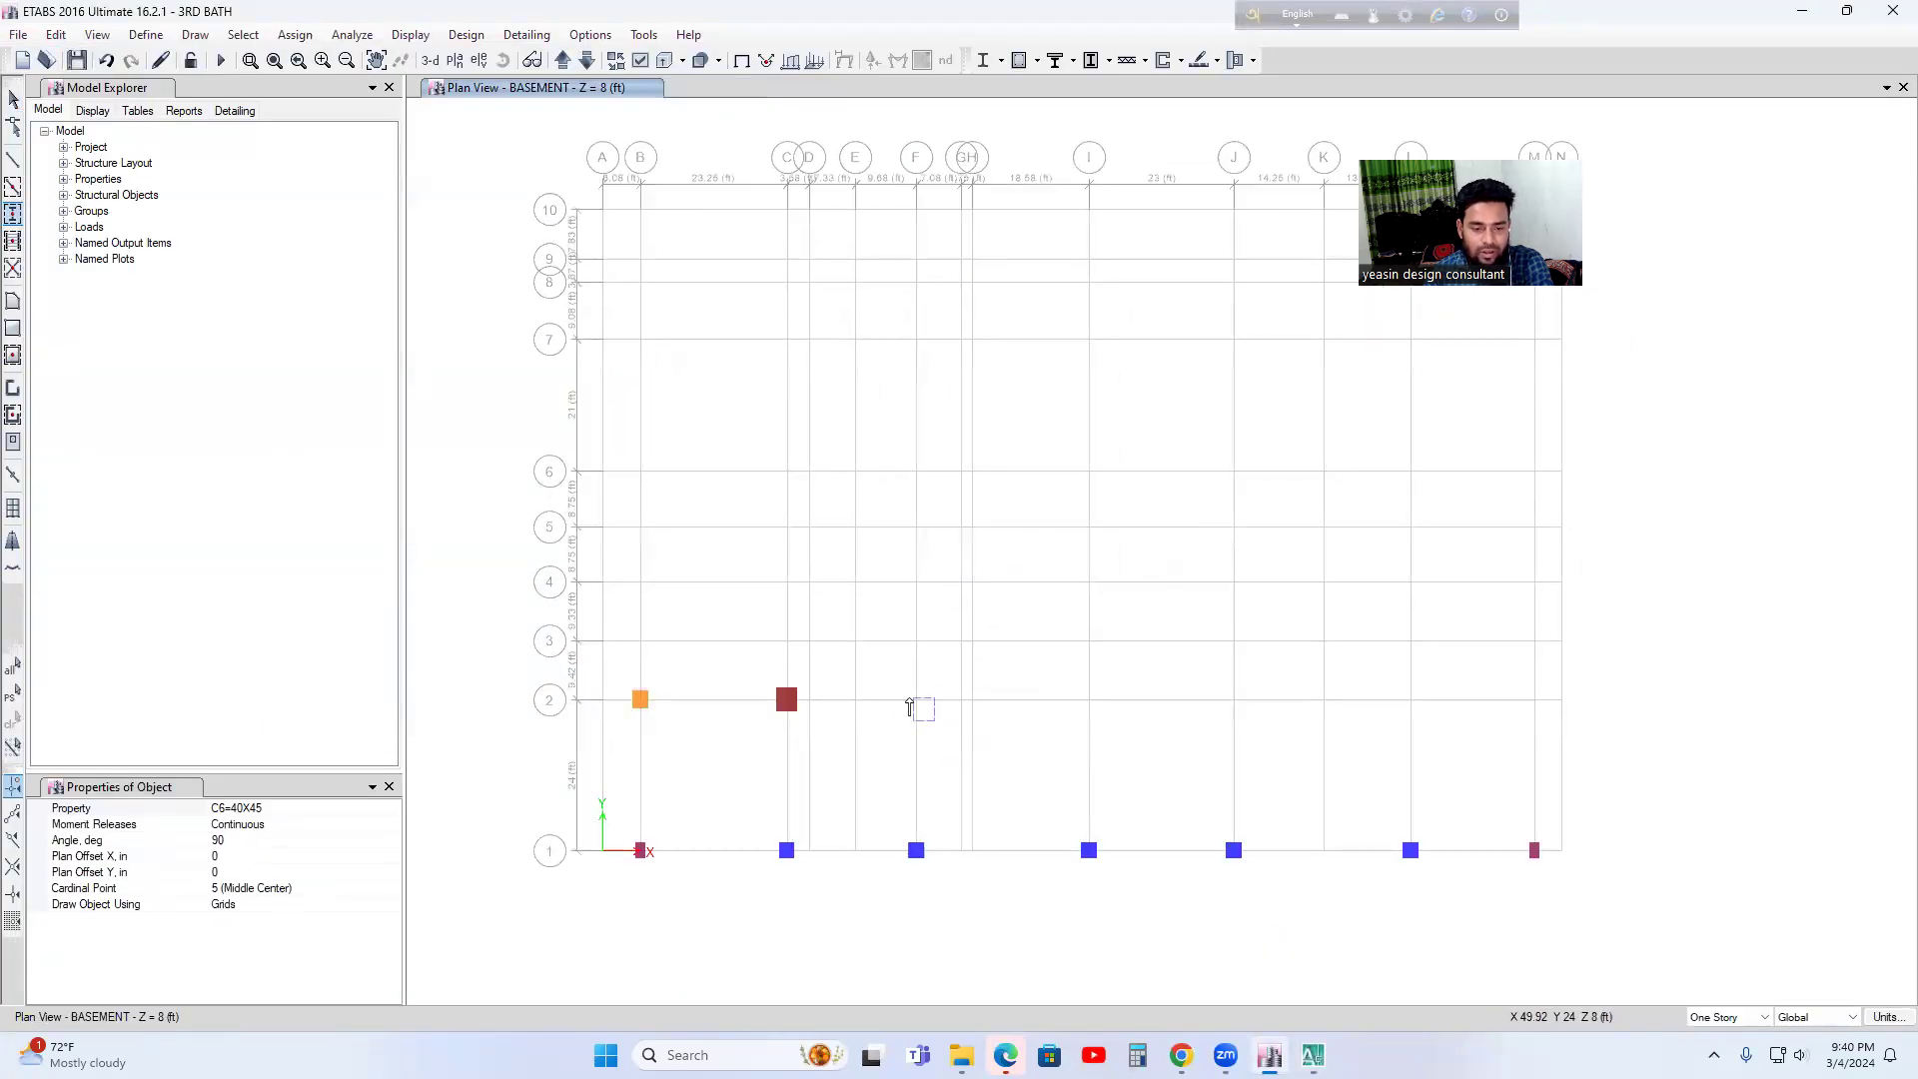
click(915, 701)
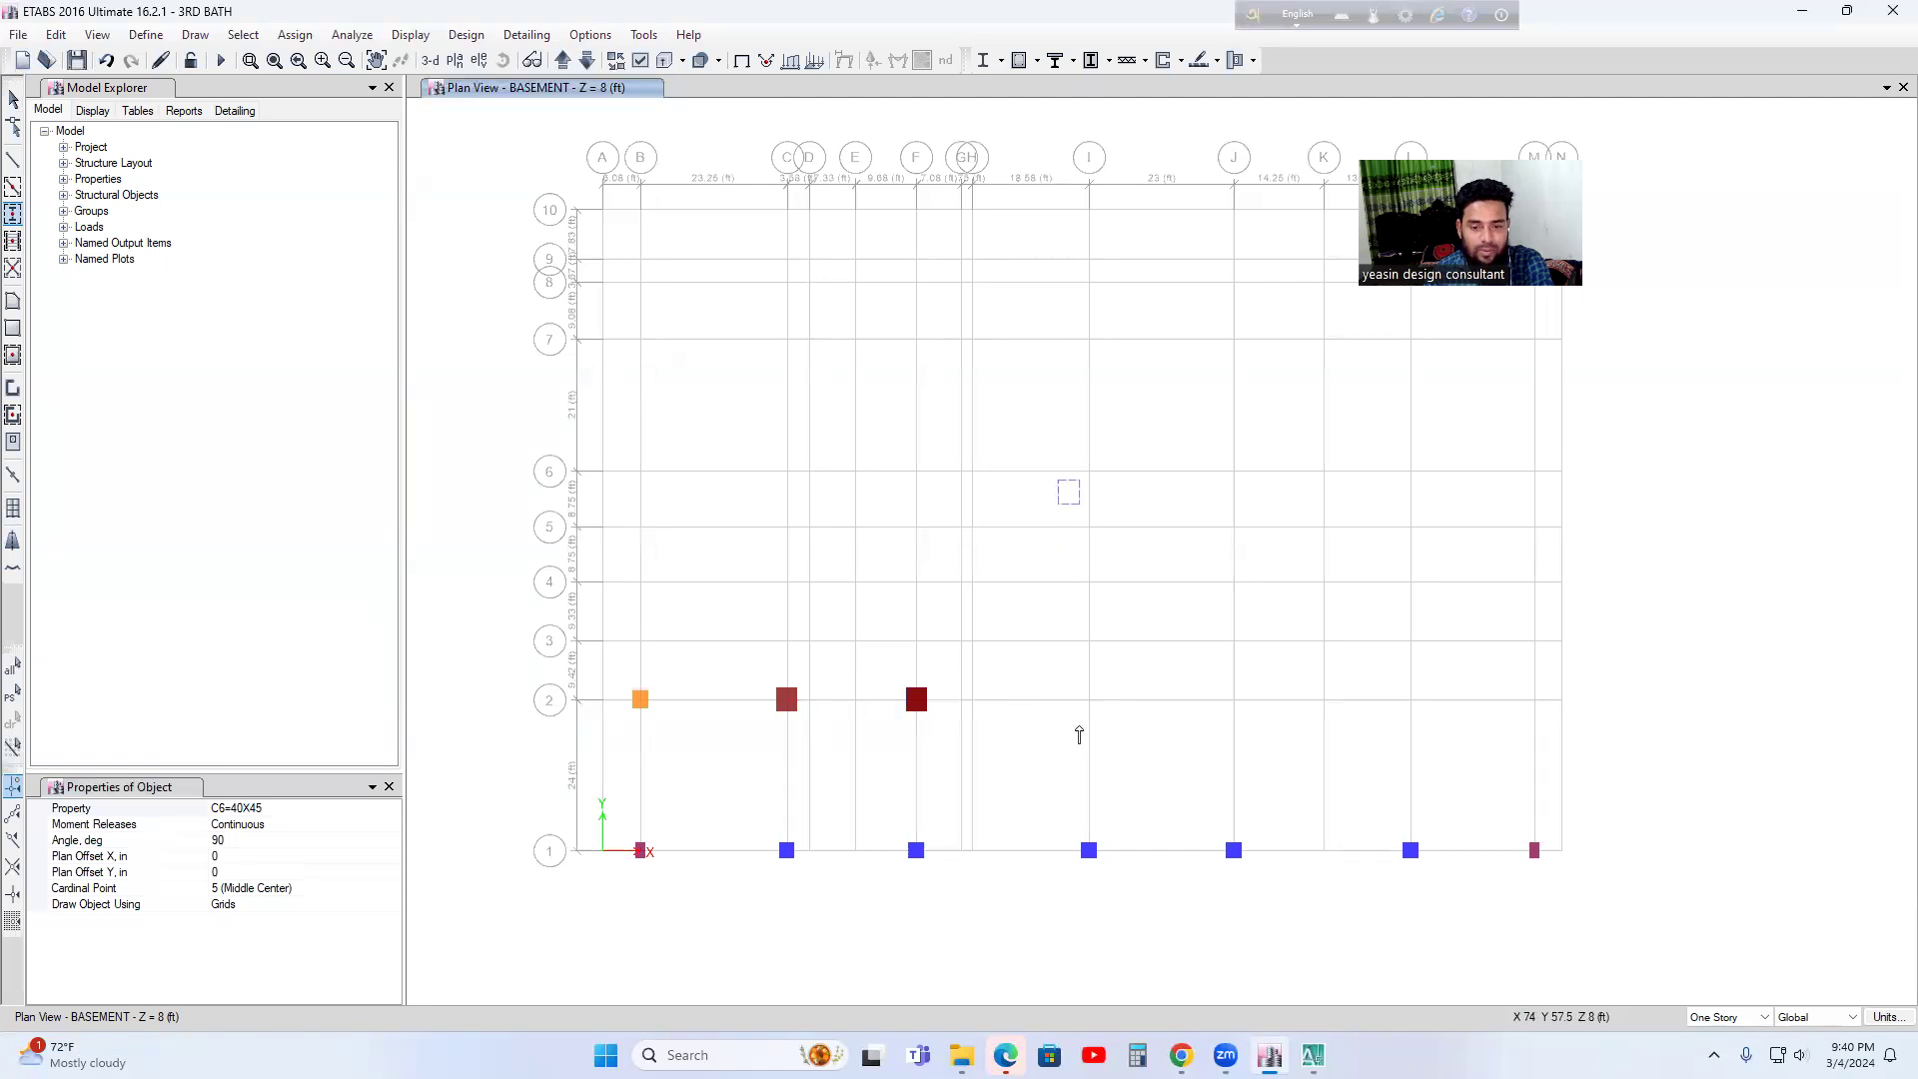
click(1089, 700)
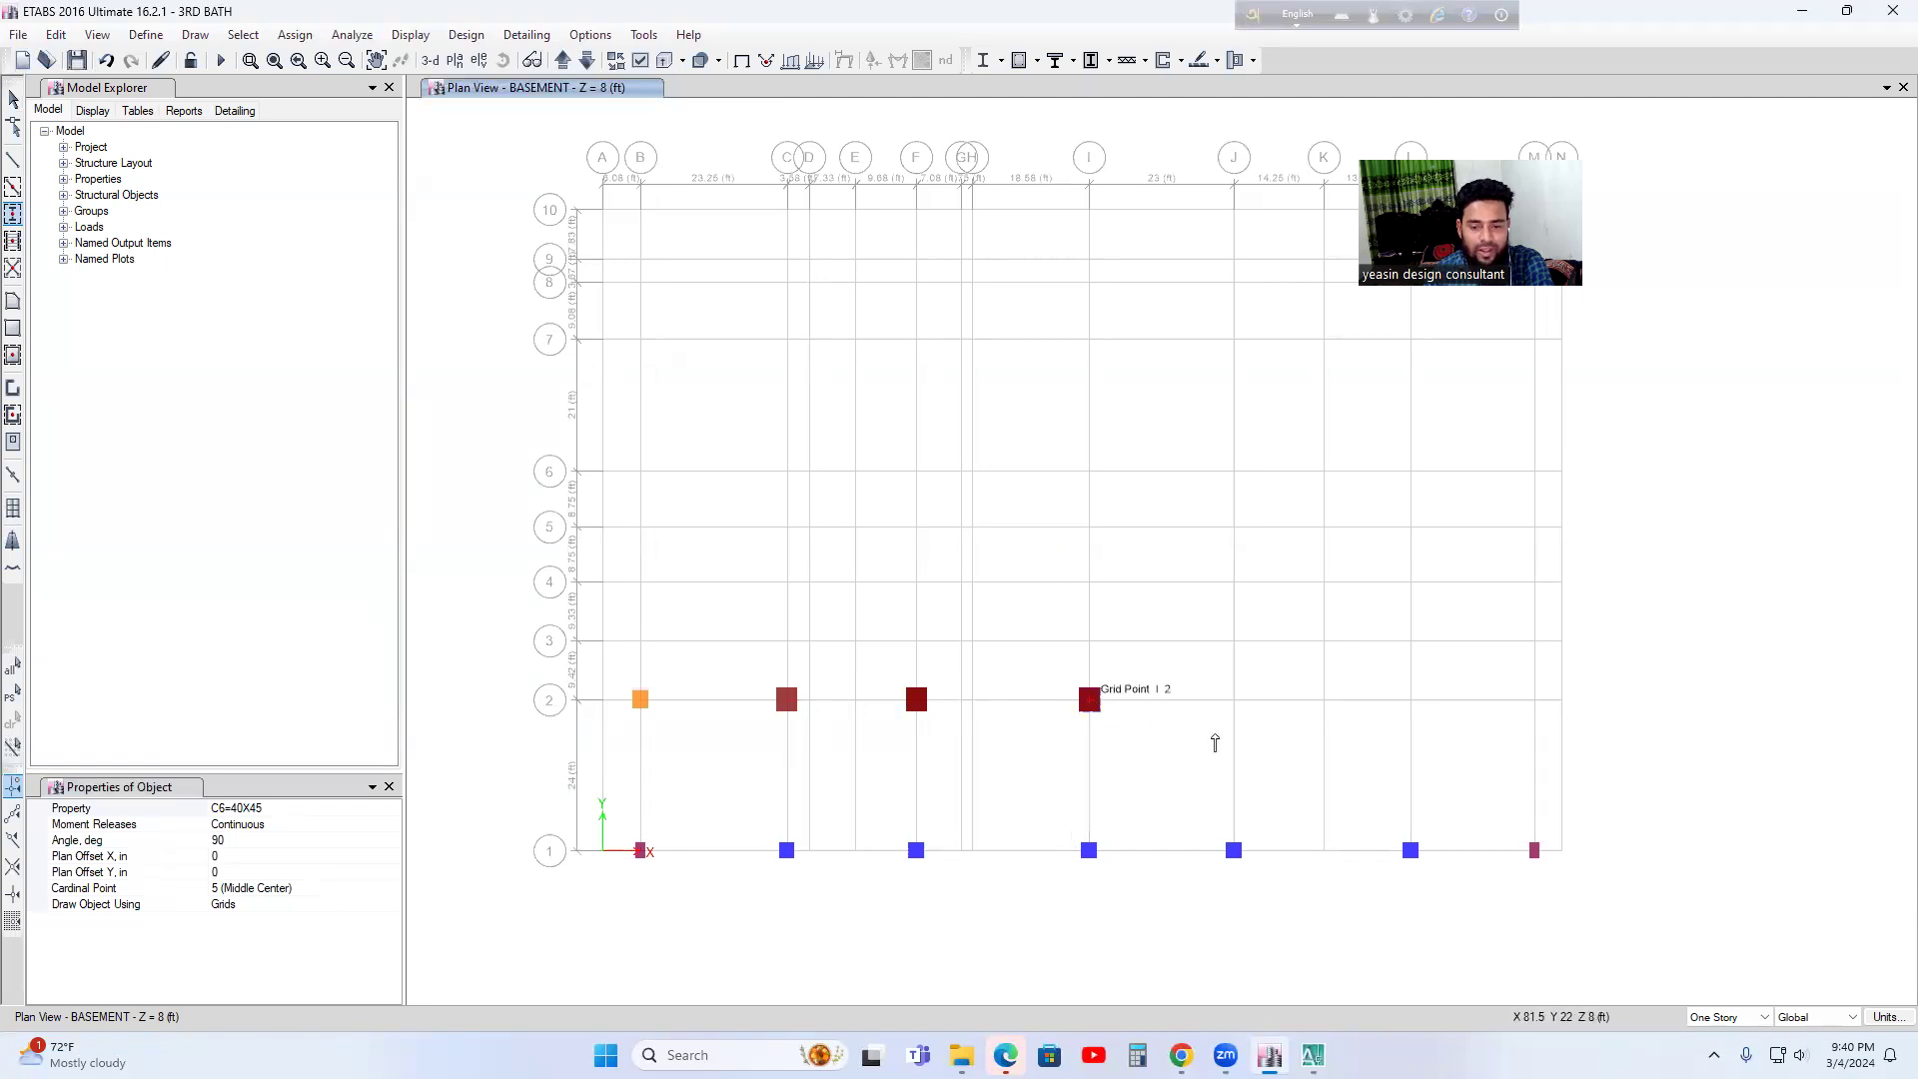
click(1234, 700)
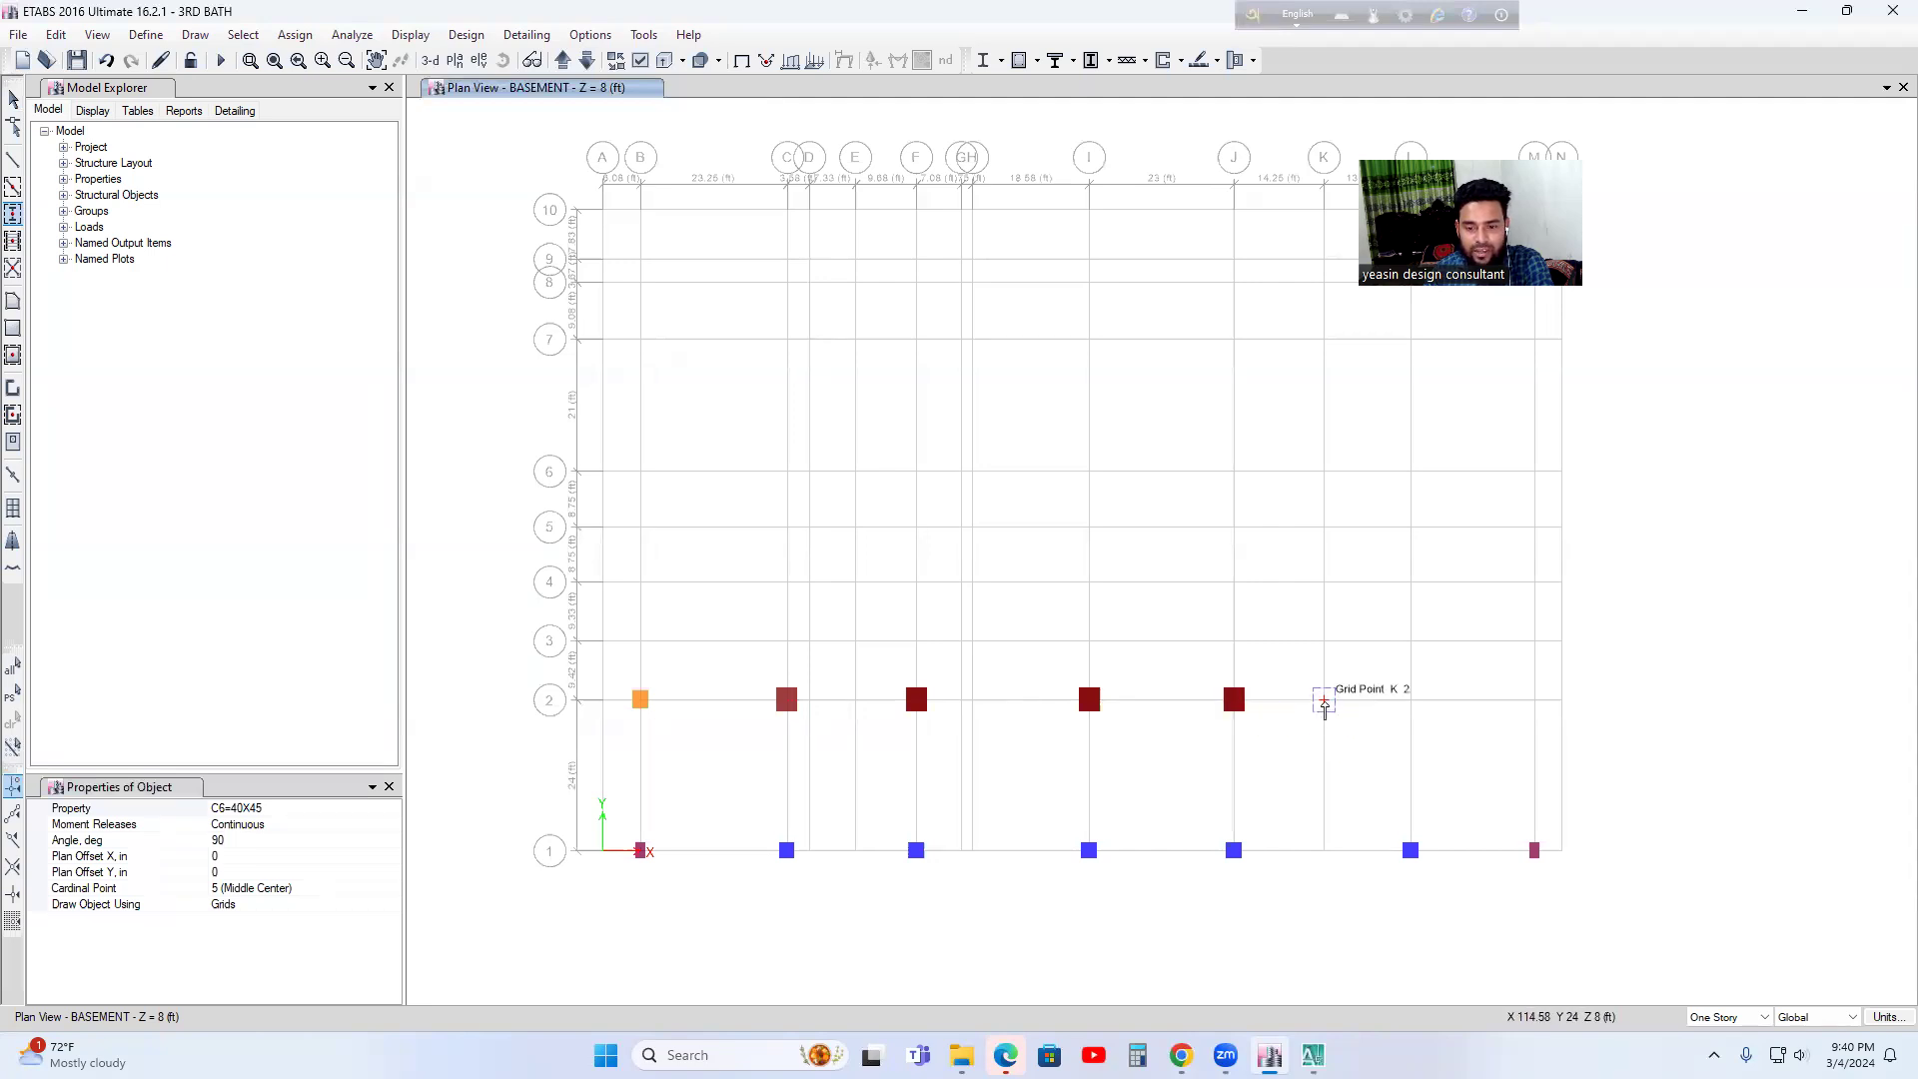
click(1324, 700)
middle_drag(1396, 770, 1327, 736)
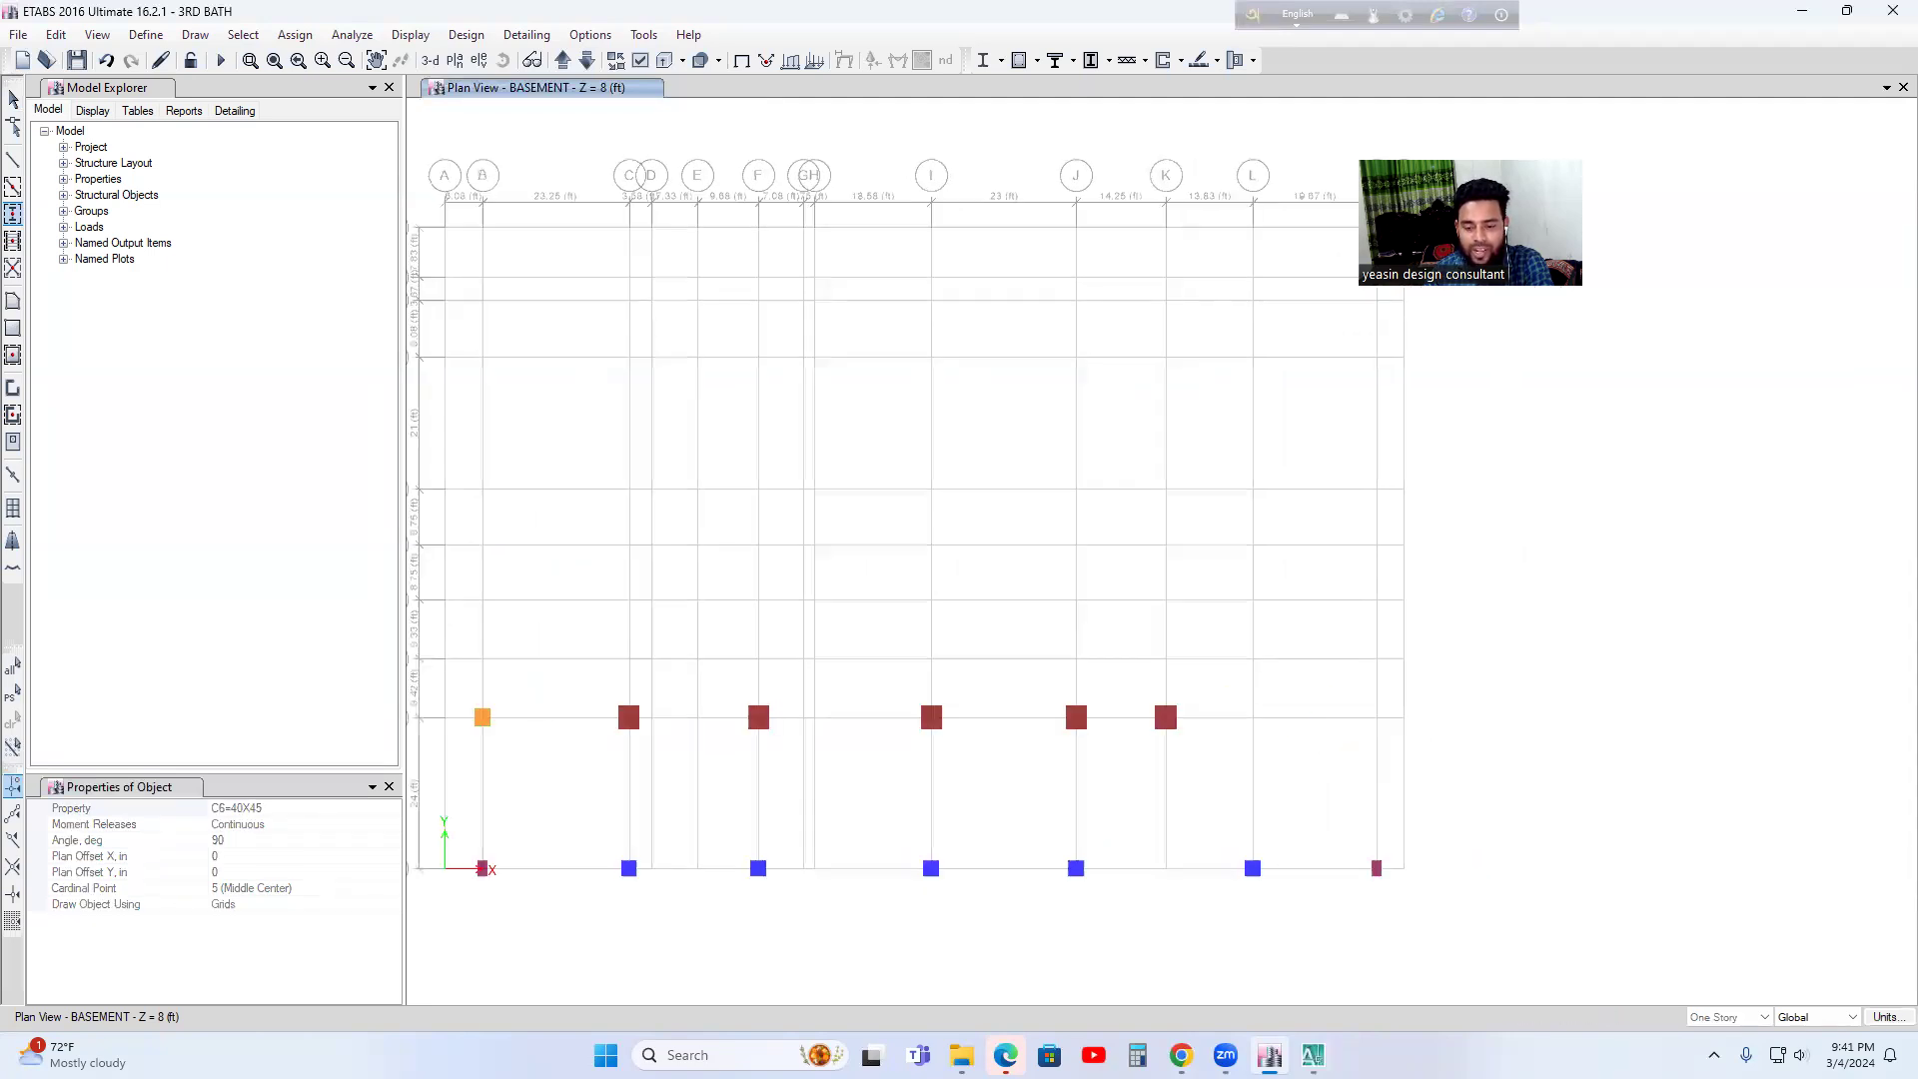
- Switch to AutoCAD, examine the column positions on grid line 2 around K and L, and return to ETABS
click(1313, 1055)
middle_drag(1411, 807, 1271, 805)
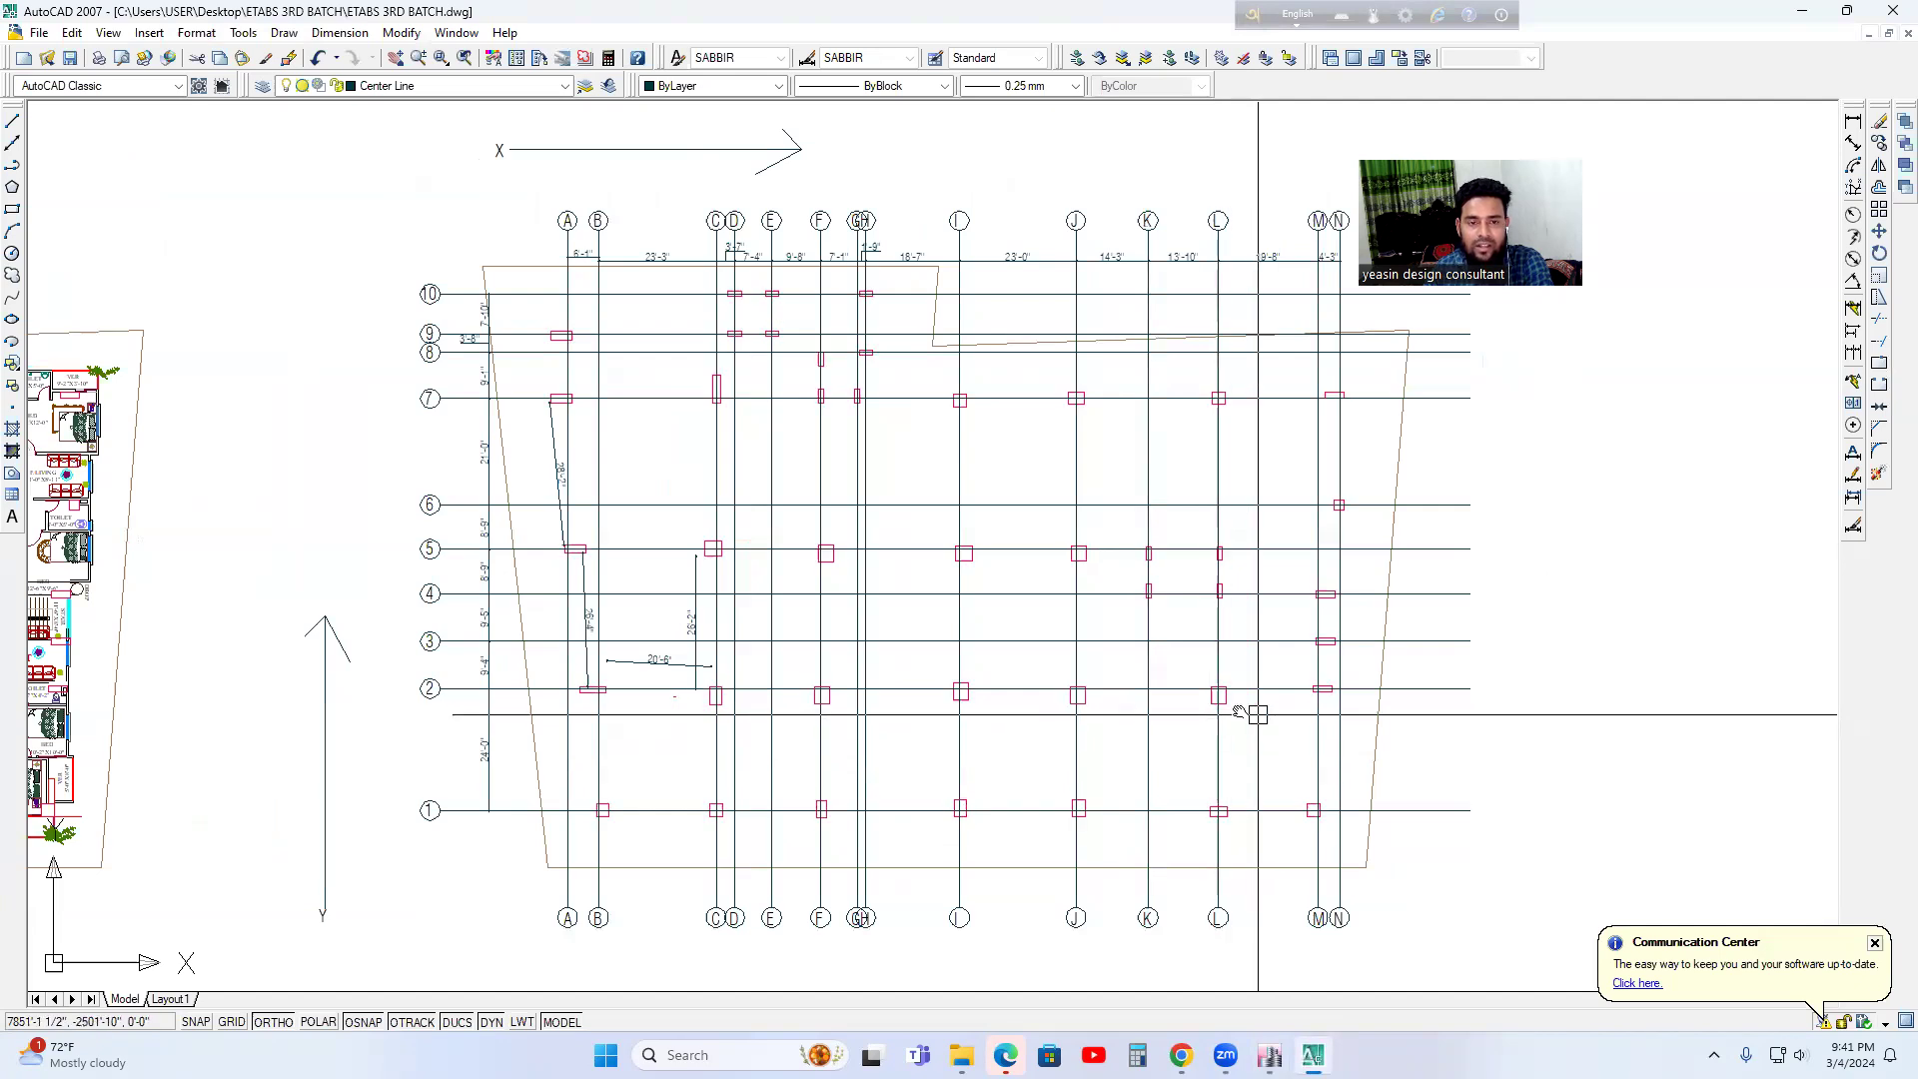
middle_drag(1255, 707, 1215, 699)
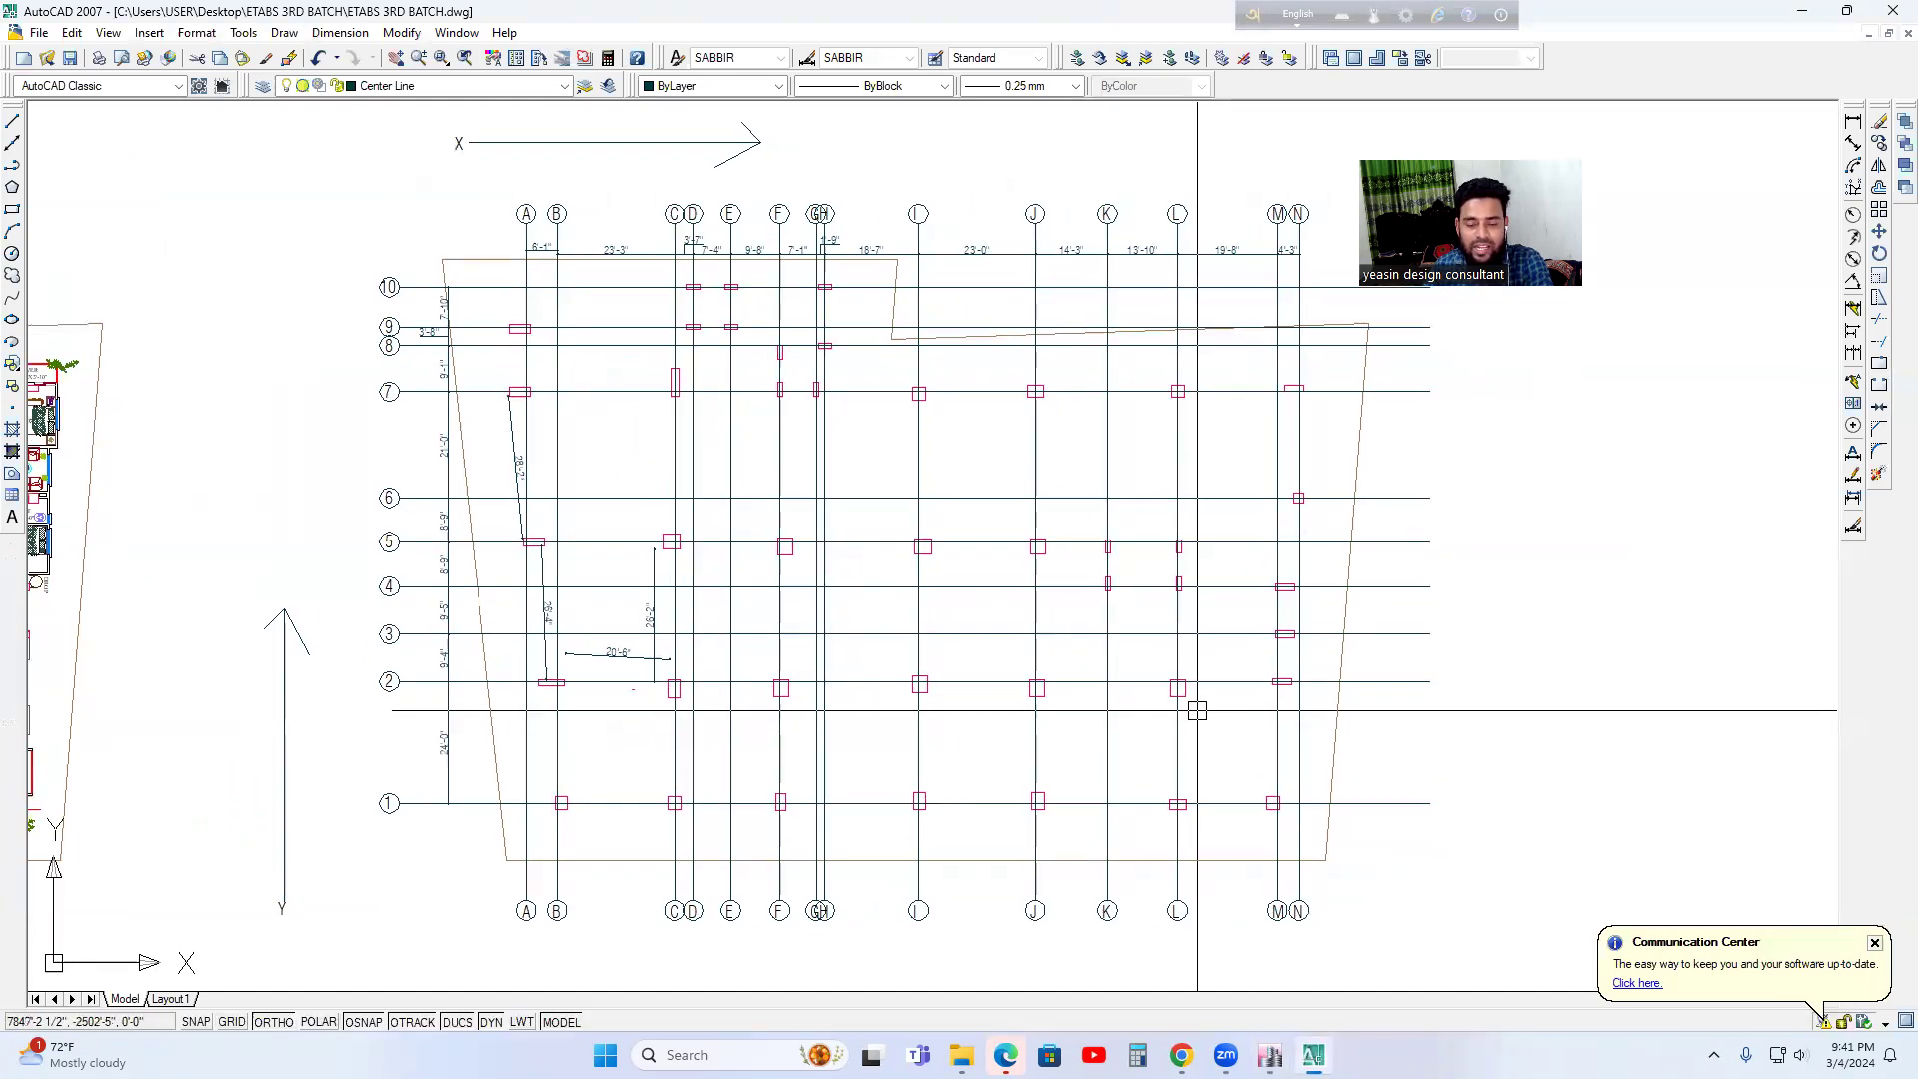
key(alt+Tab)
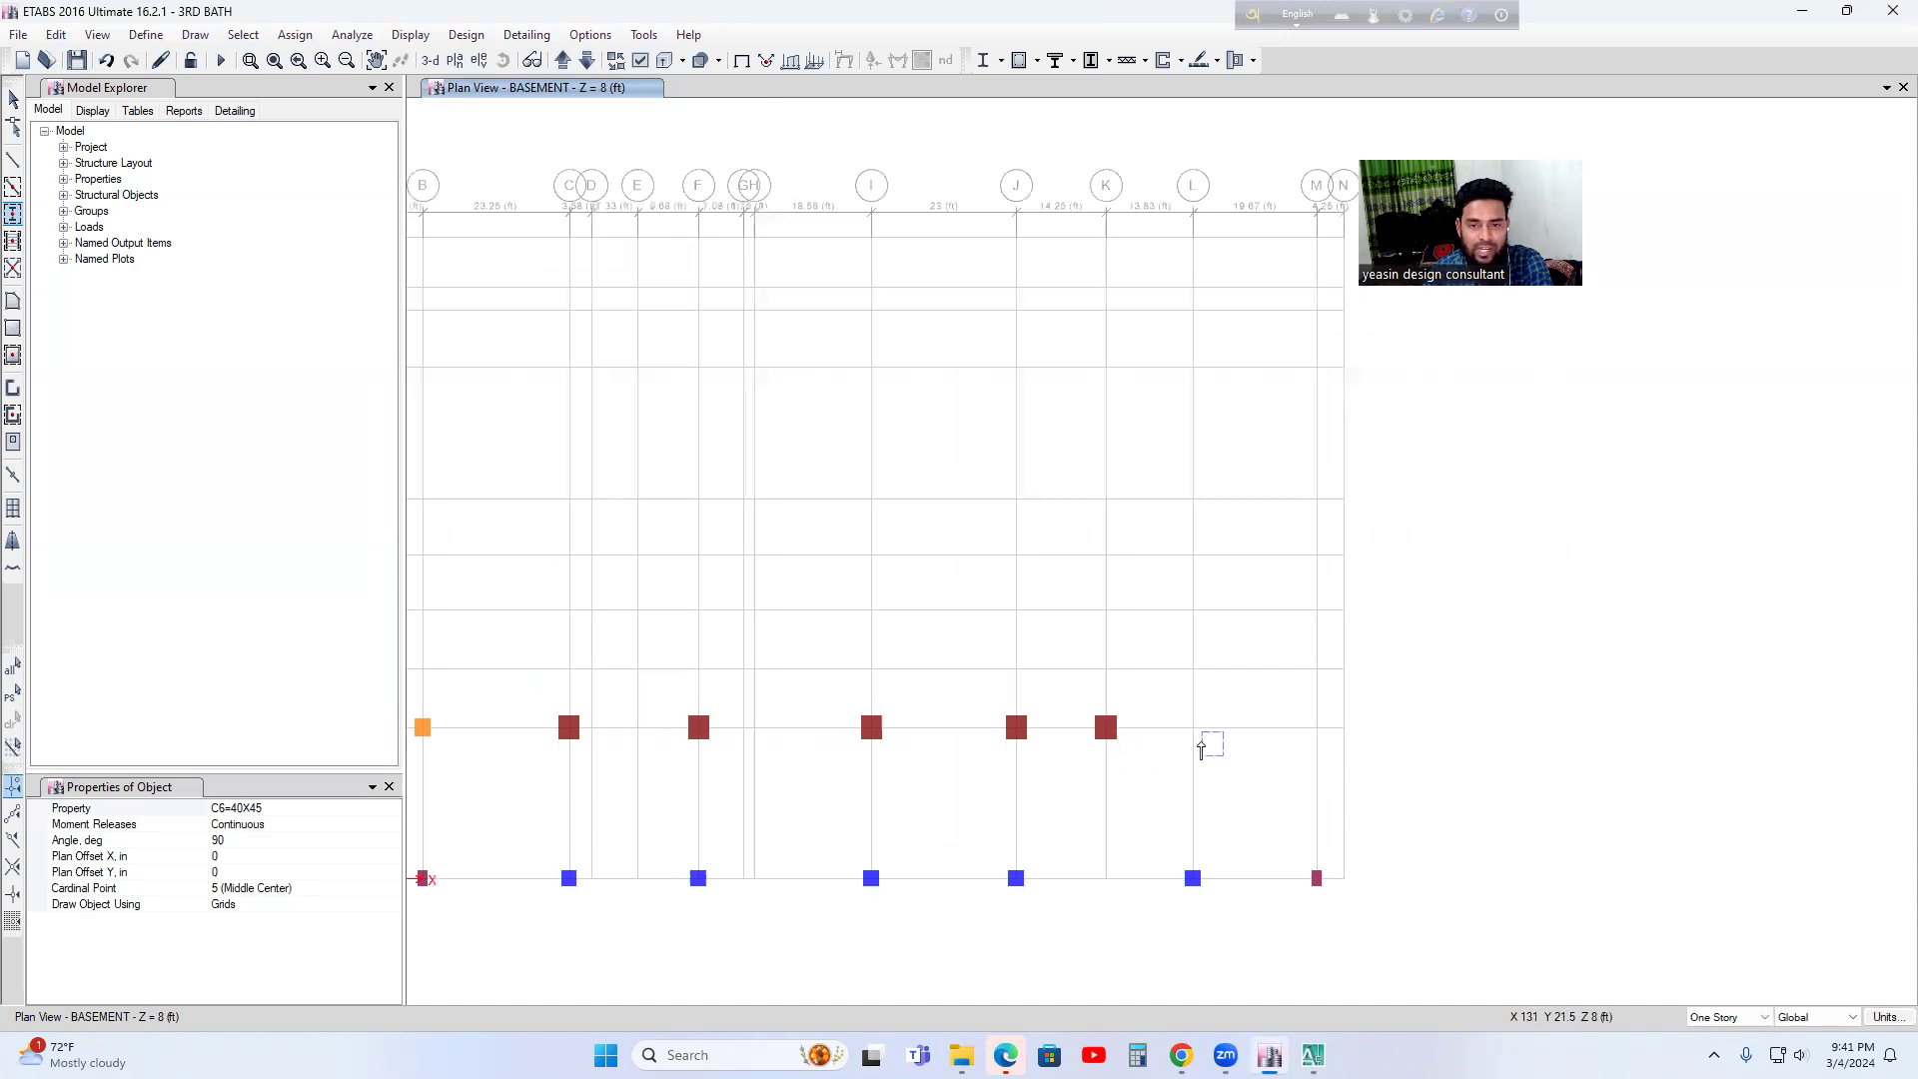
- Place a C6=40X45 column at grid point L-2, check the M-2 column in the AutoCAD layout, and return to ETABS
click(1193, 727)
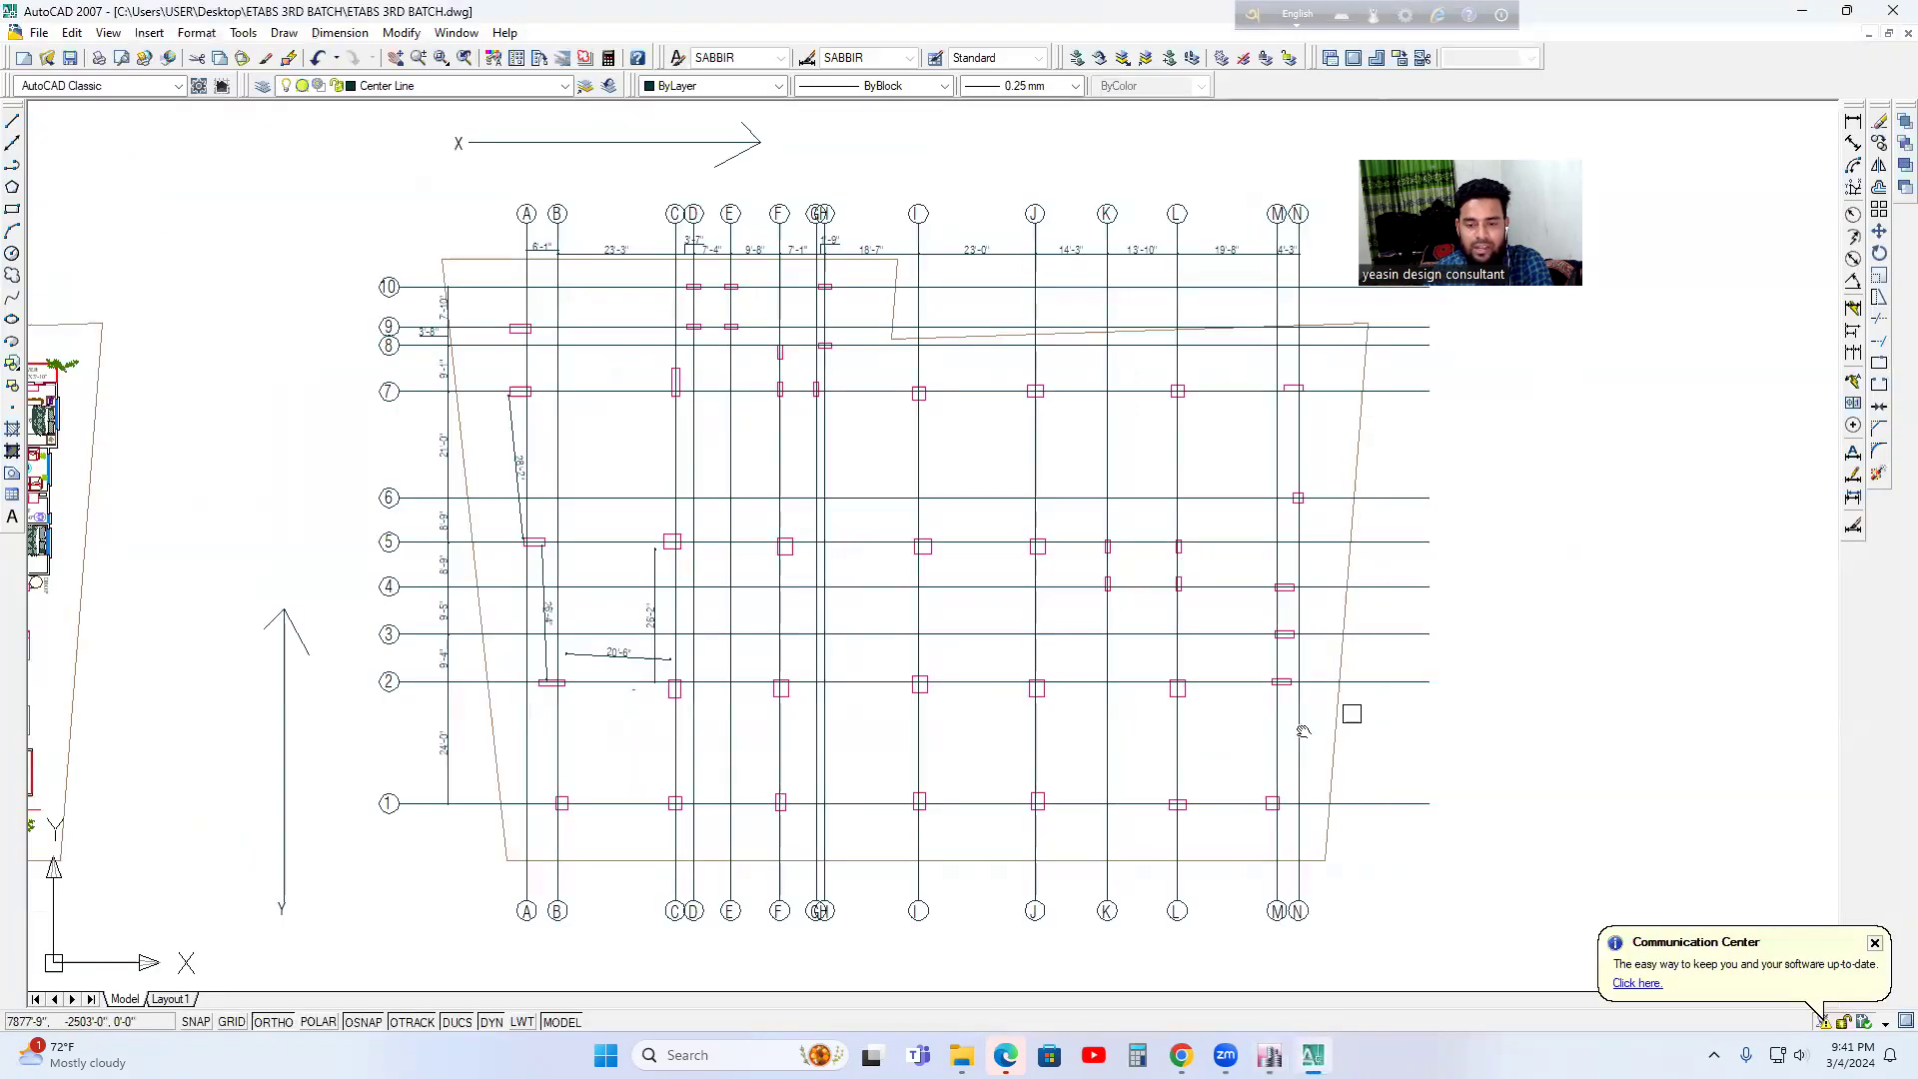
middle_drag(1353, 710, 1275, 730)
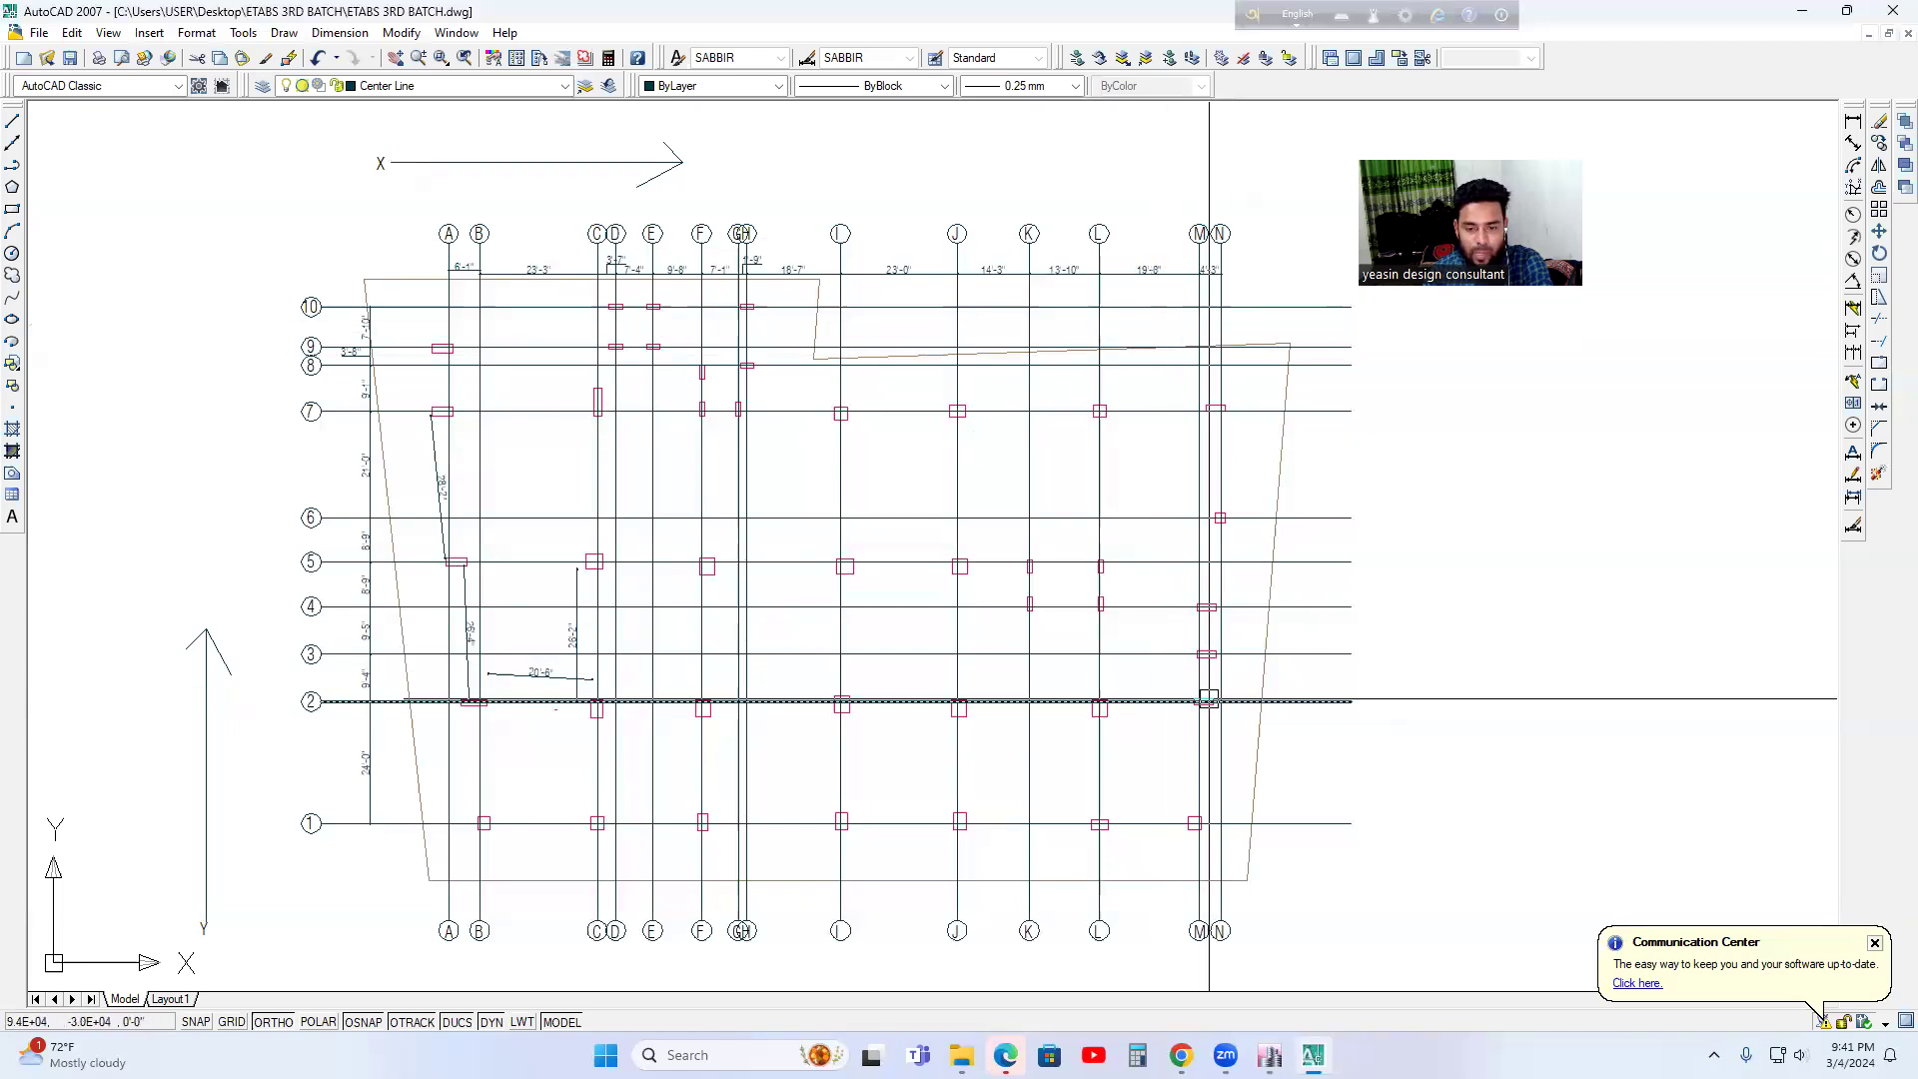
middle_drag(1209, 703, 1204, 681)
click(1269, 1055)
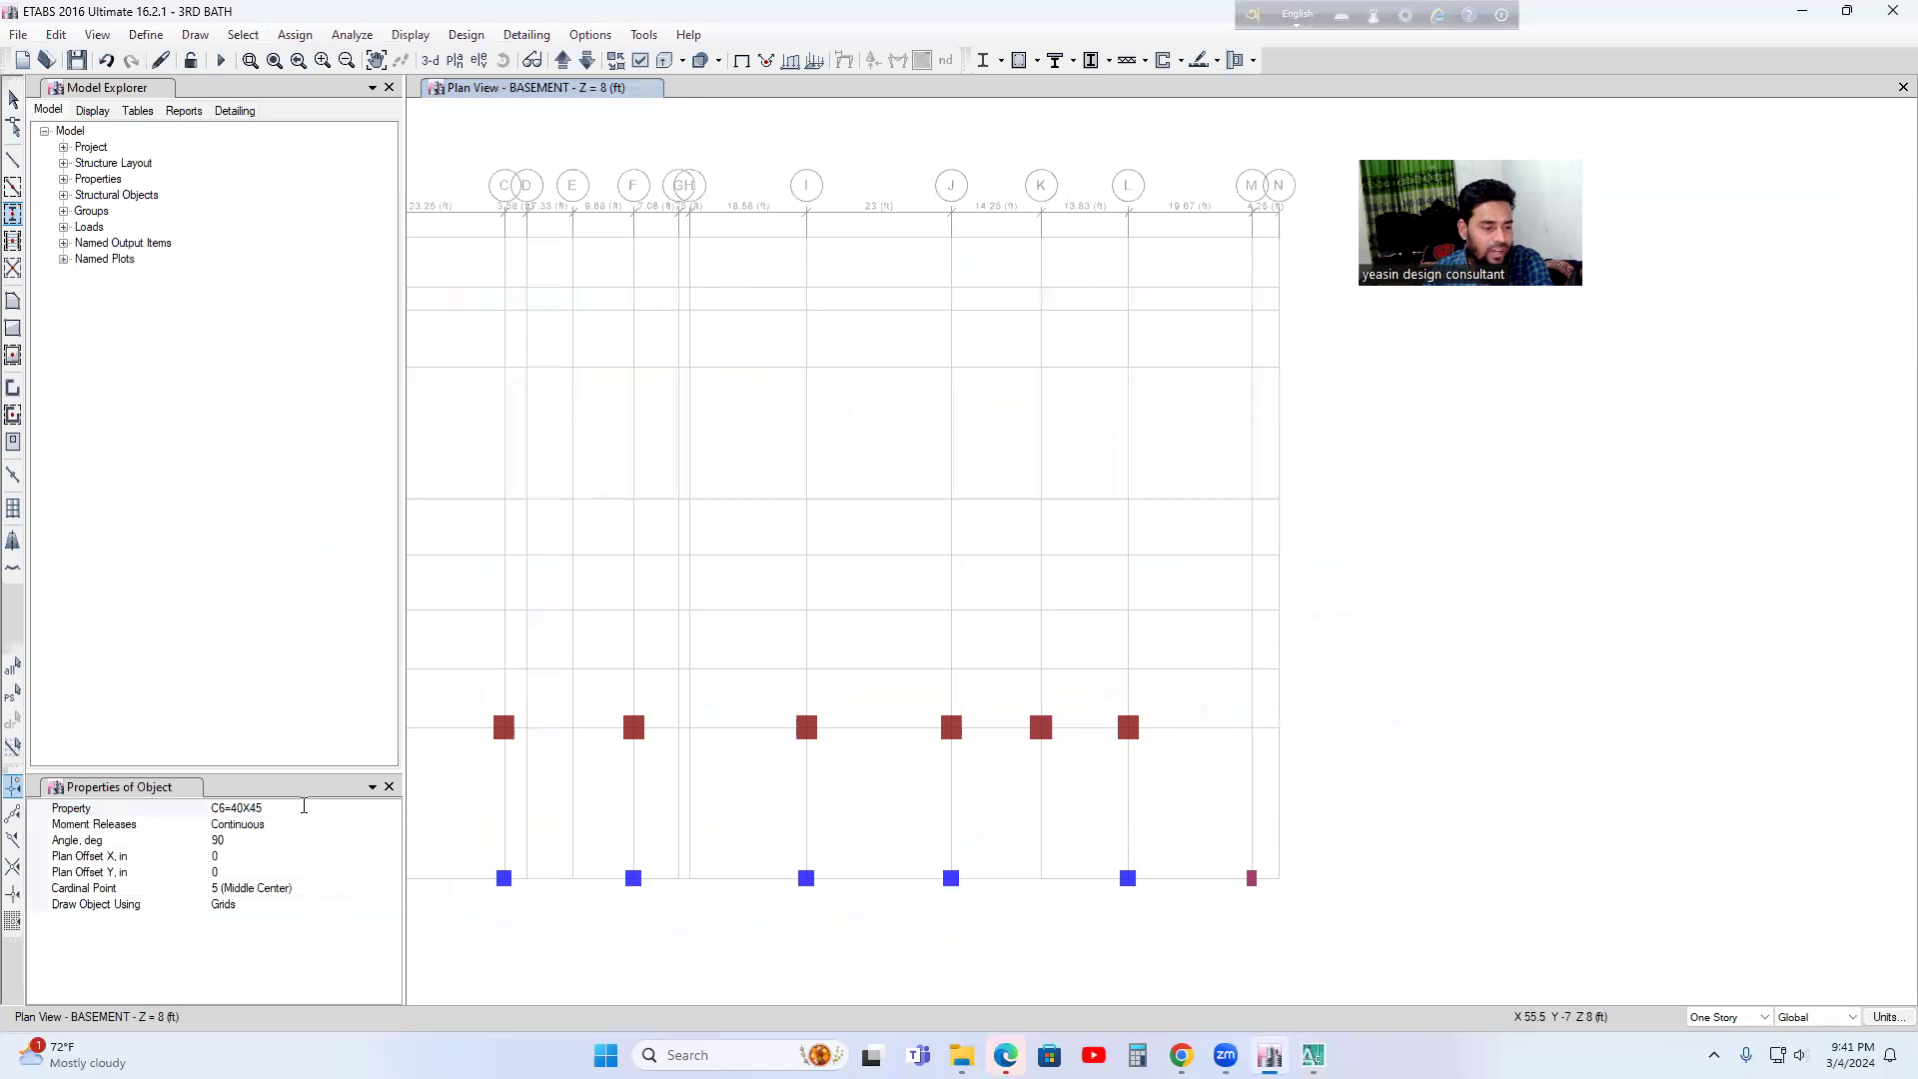
- Set the column section to C1=10X30 with a 0-degree angle and place a column at grid point M-2
click(305, 808)
click(305, 809)
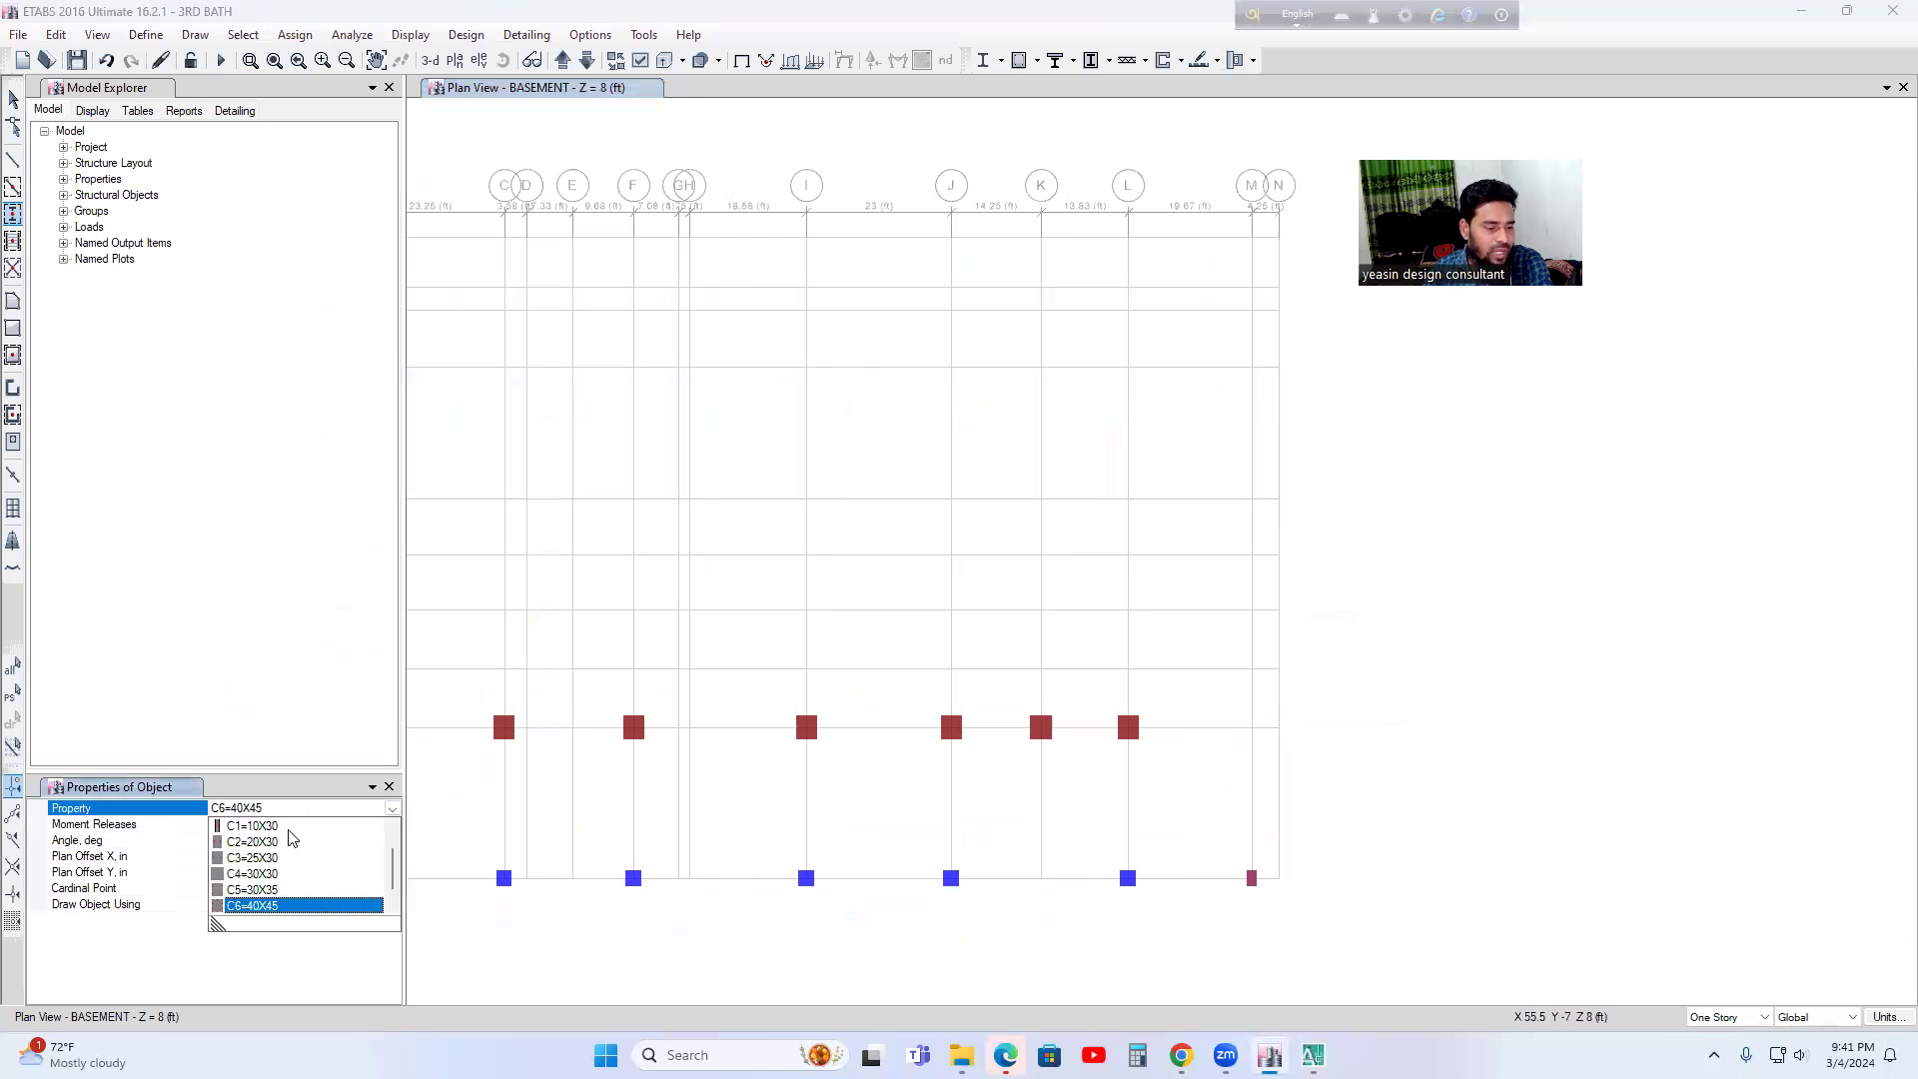
click(254, 827)
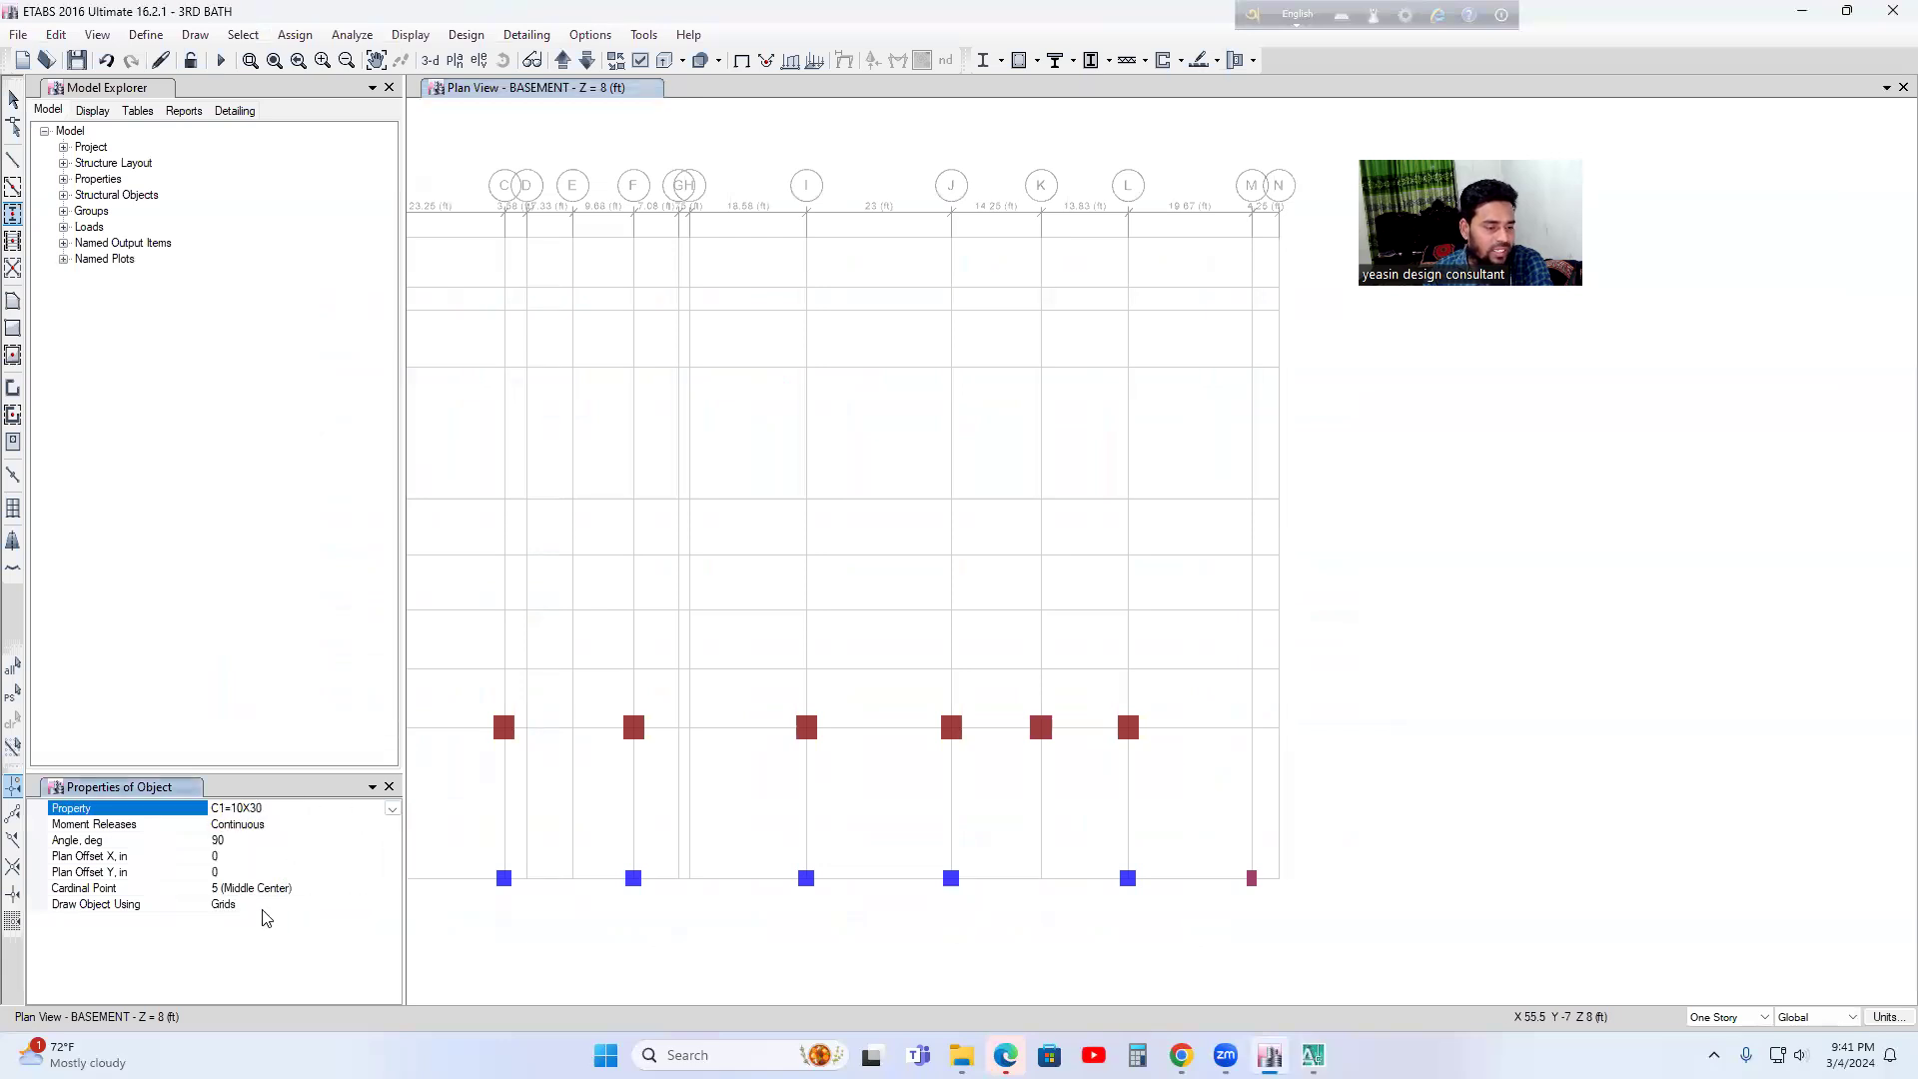
click(237, 842)
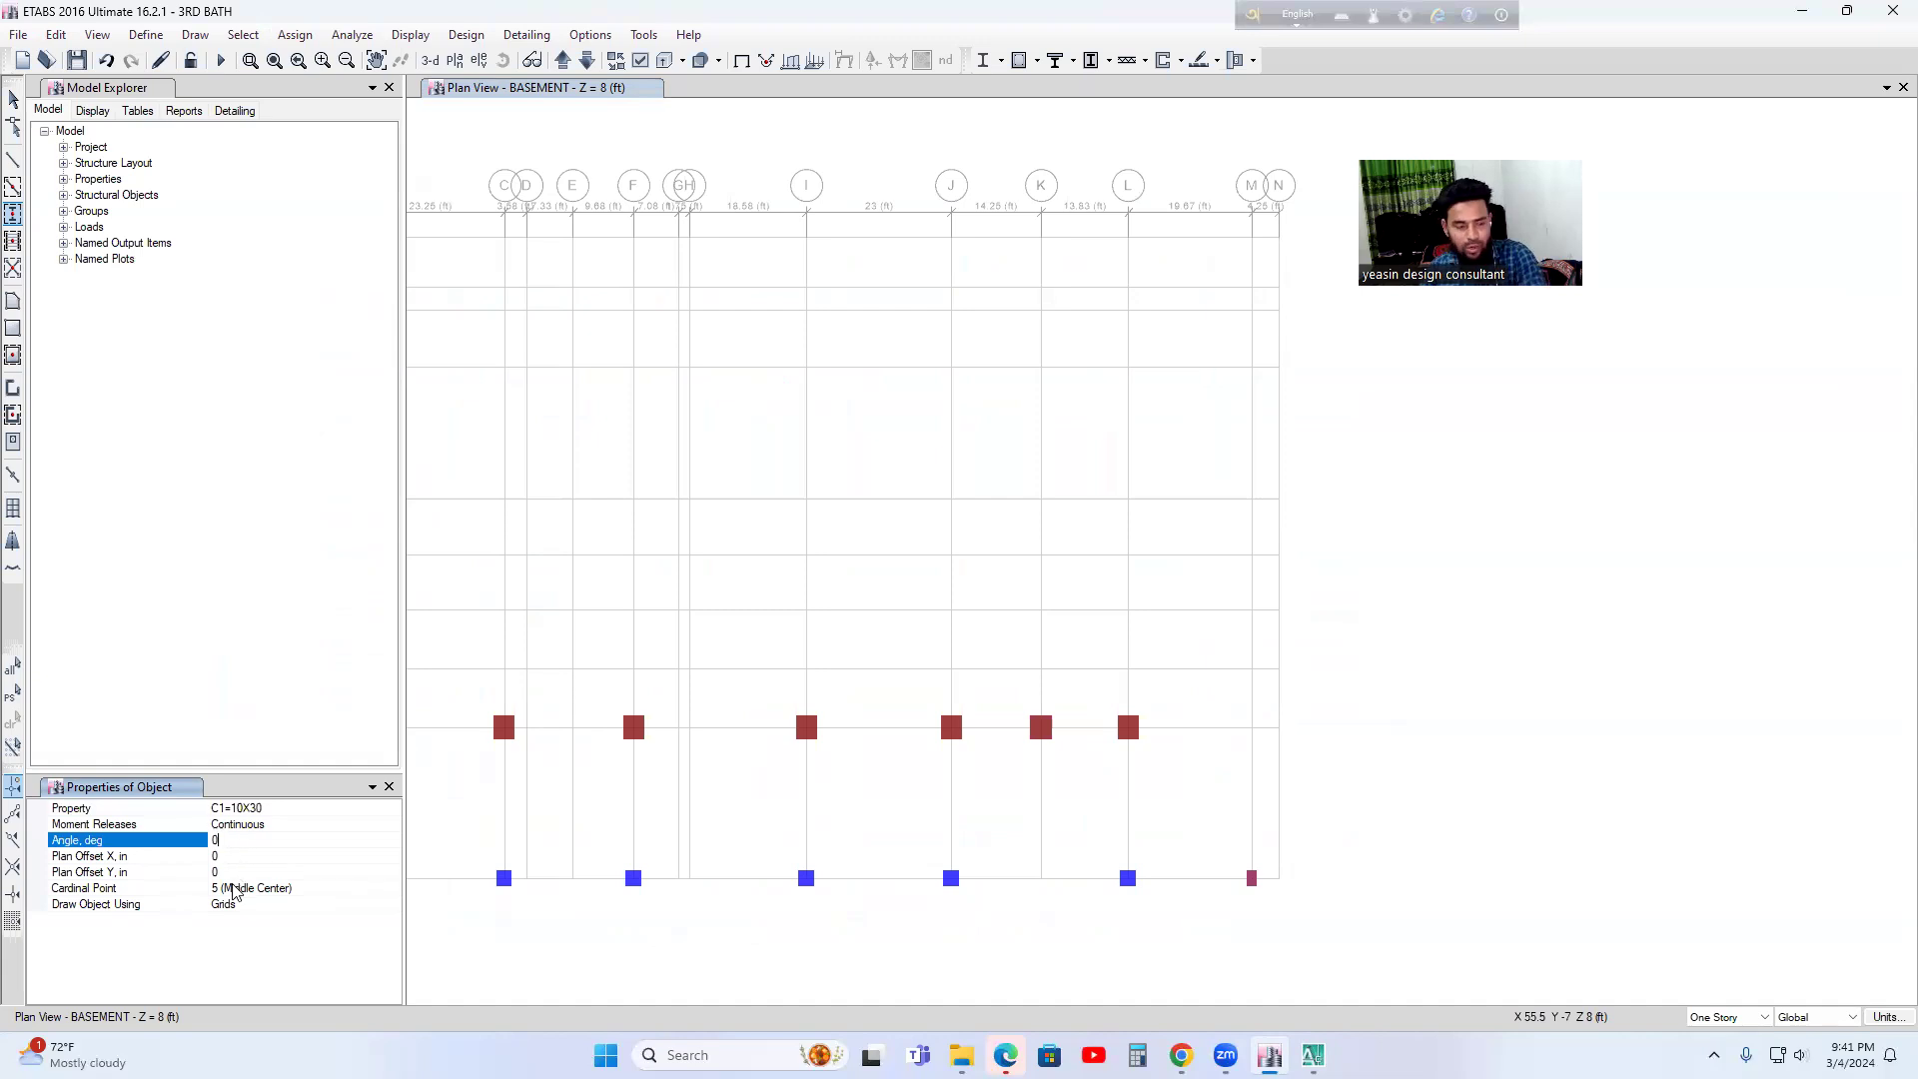
click(1253, 730)
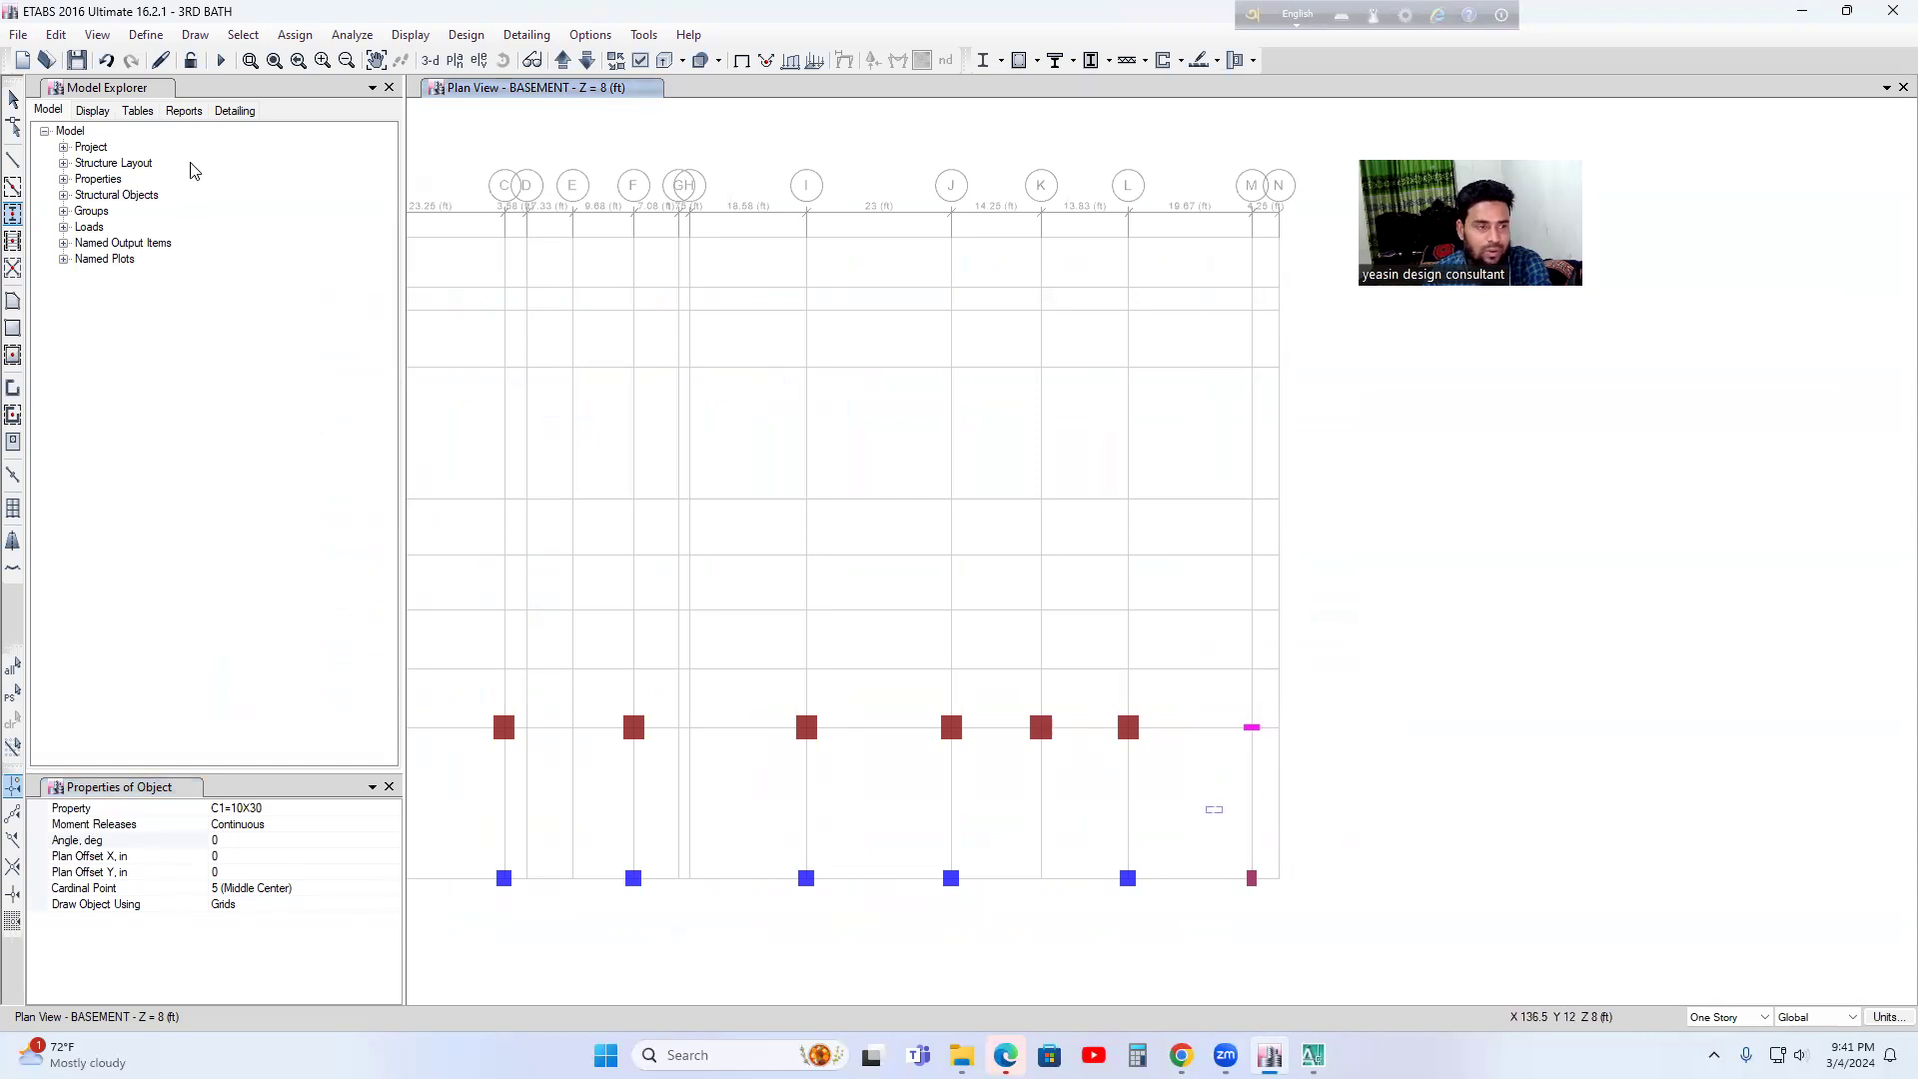
- Delete the misplaced C6=40X45 column at grid point K-2
click(10, 102)
drag(1011, 699, 1067, 753)
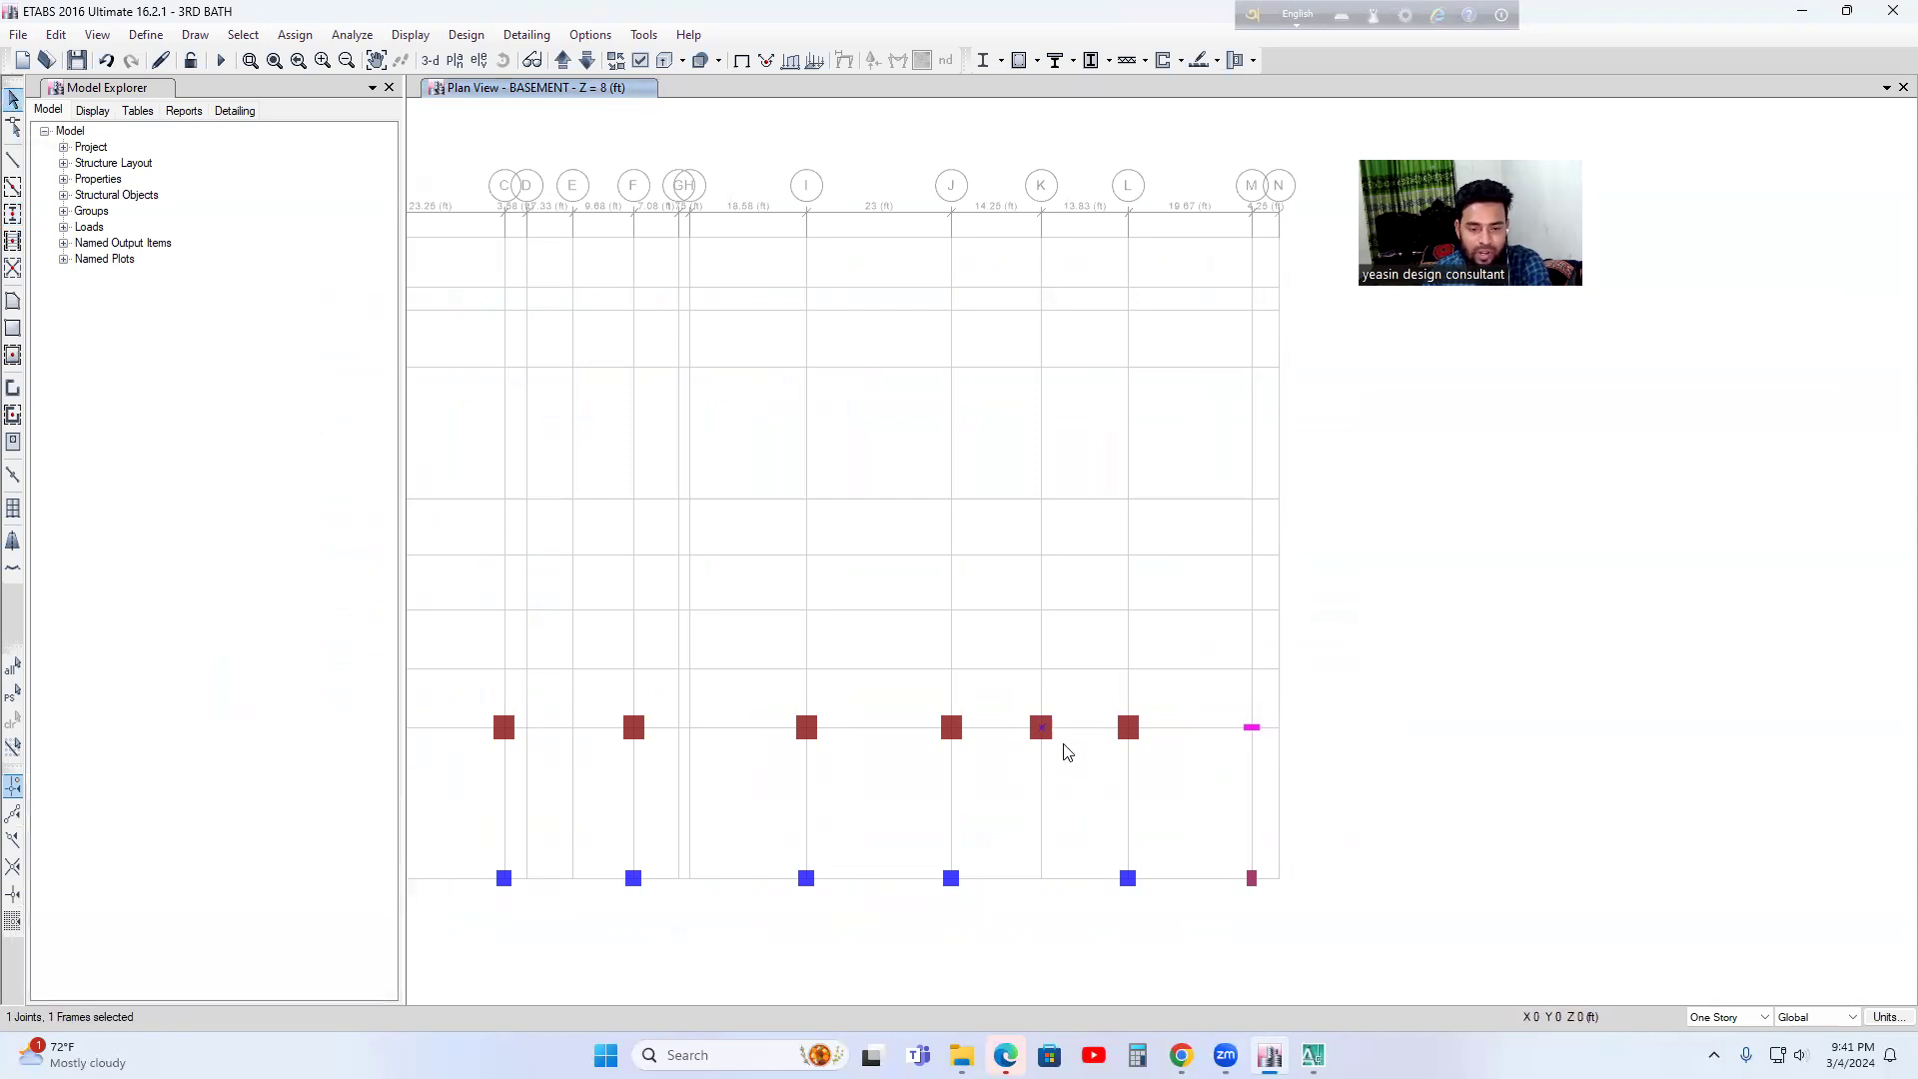
key(Delete)
- Show the model in 3-D and rotate it to examine the height of the columns along grid line 2
middle_drag(1255, 788, 1383, 763)
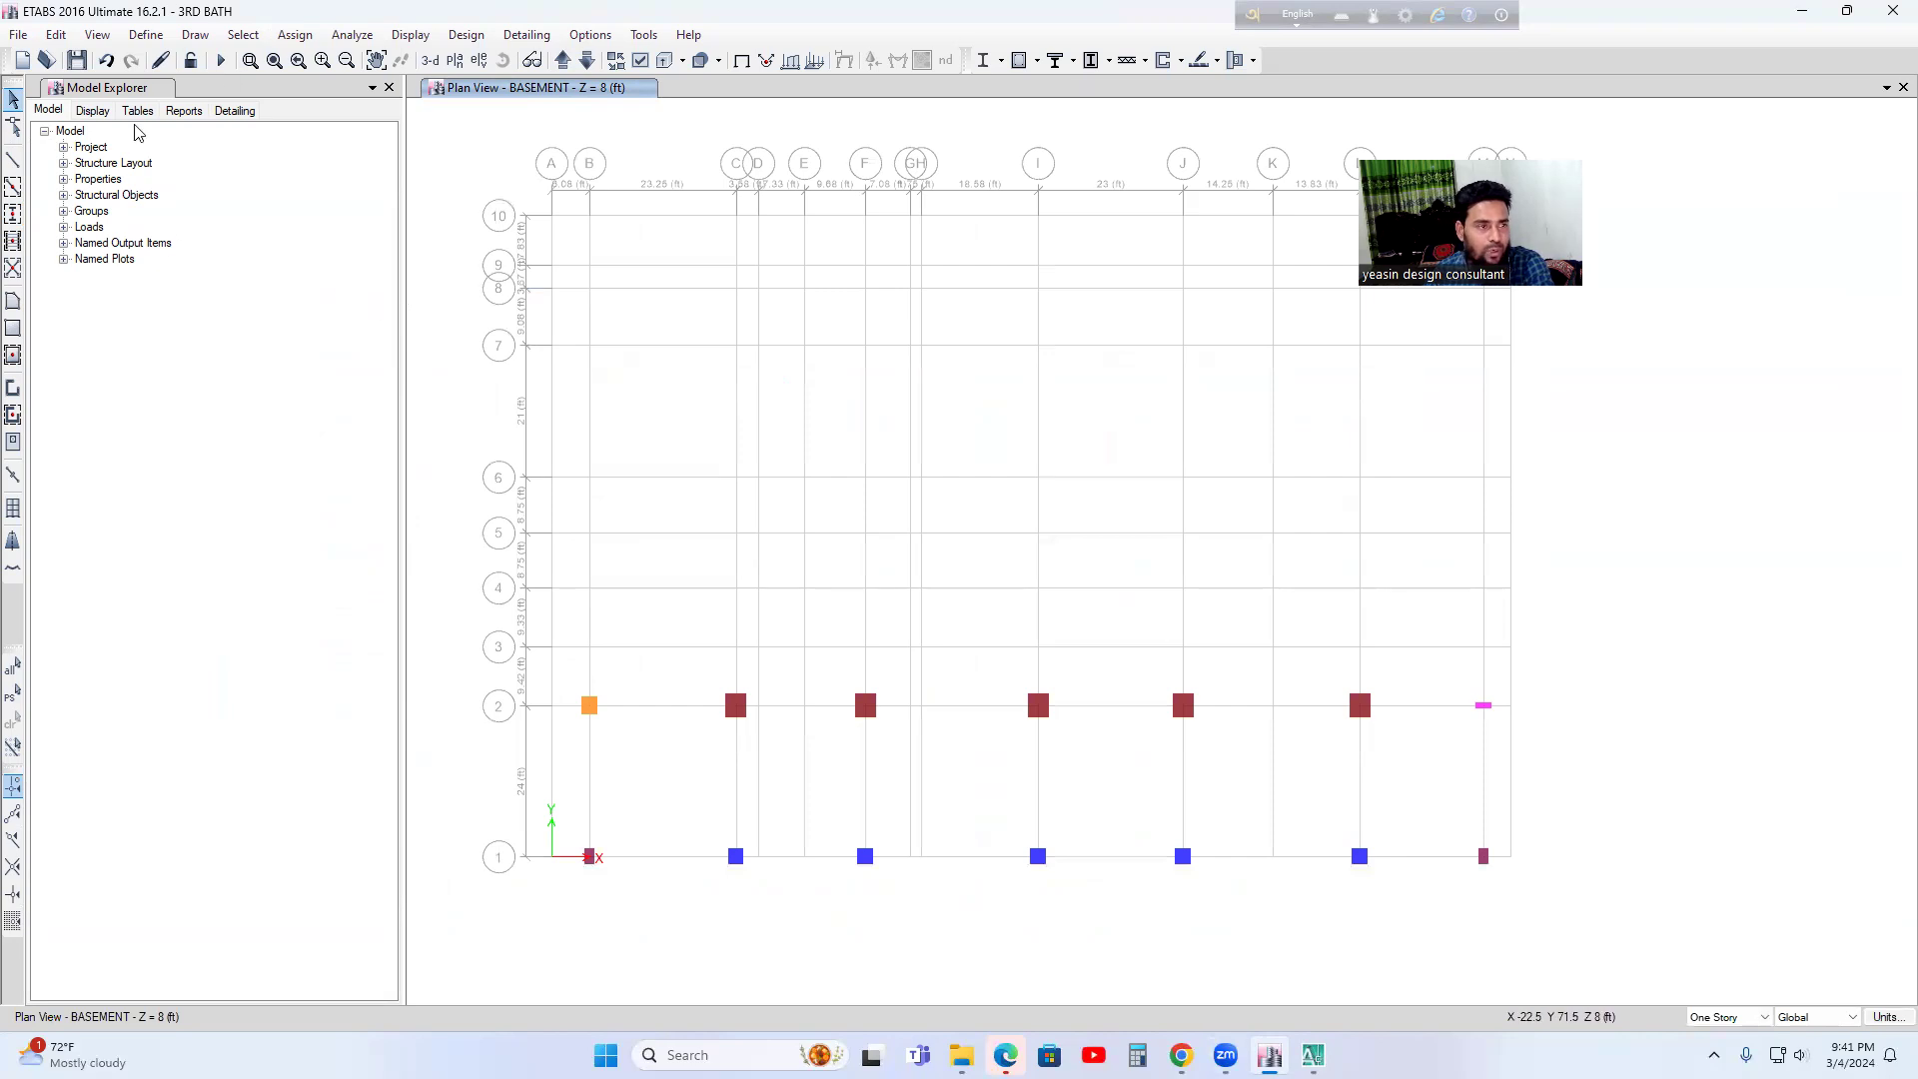
click(430, 60)
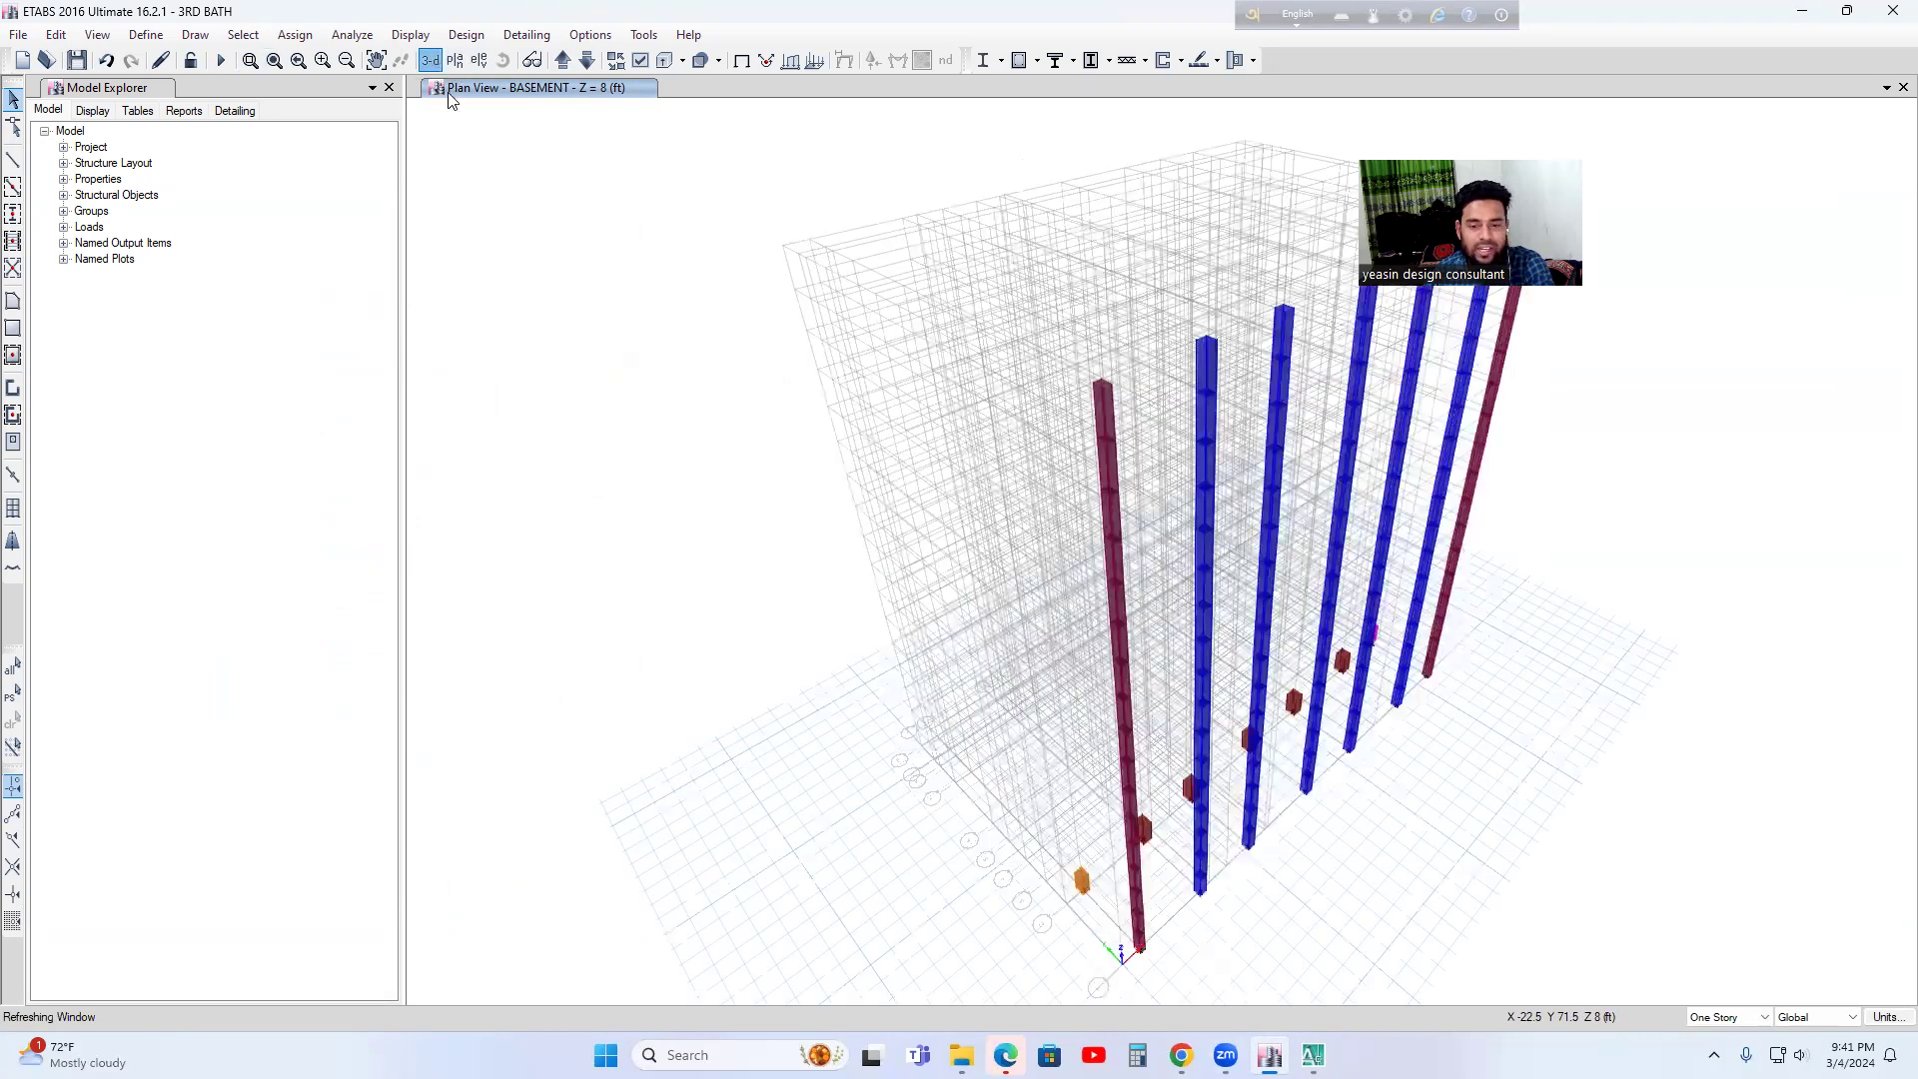
click(503, 61)
drag(835, 745, 1153, 711)
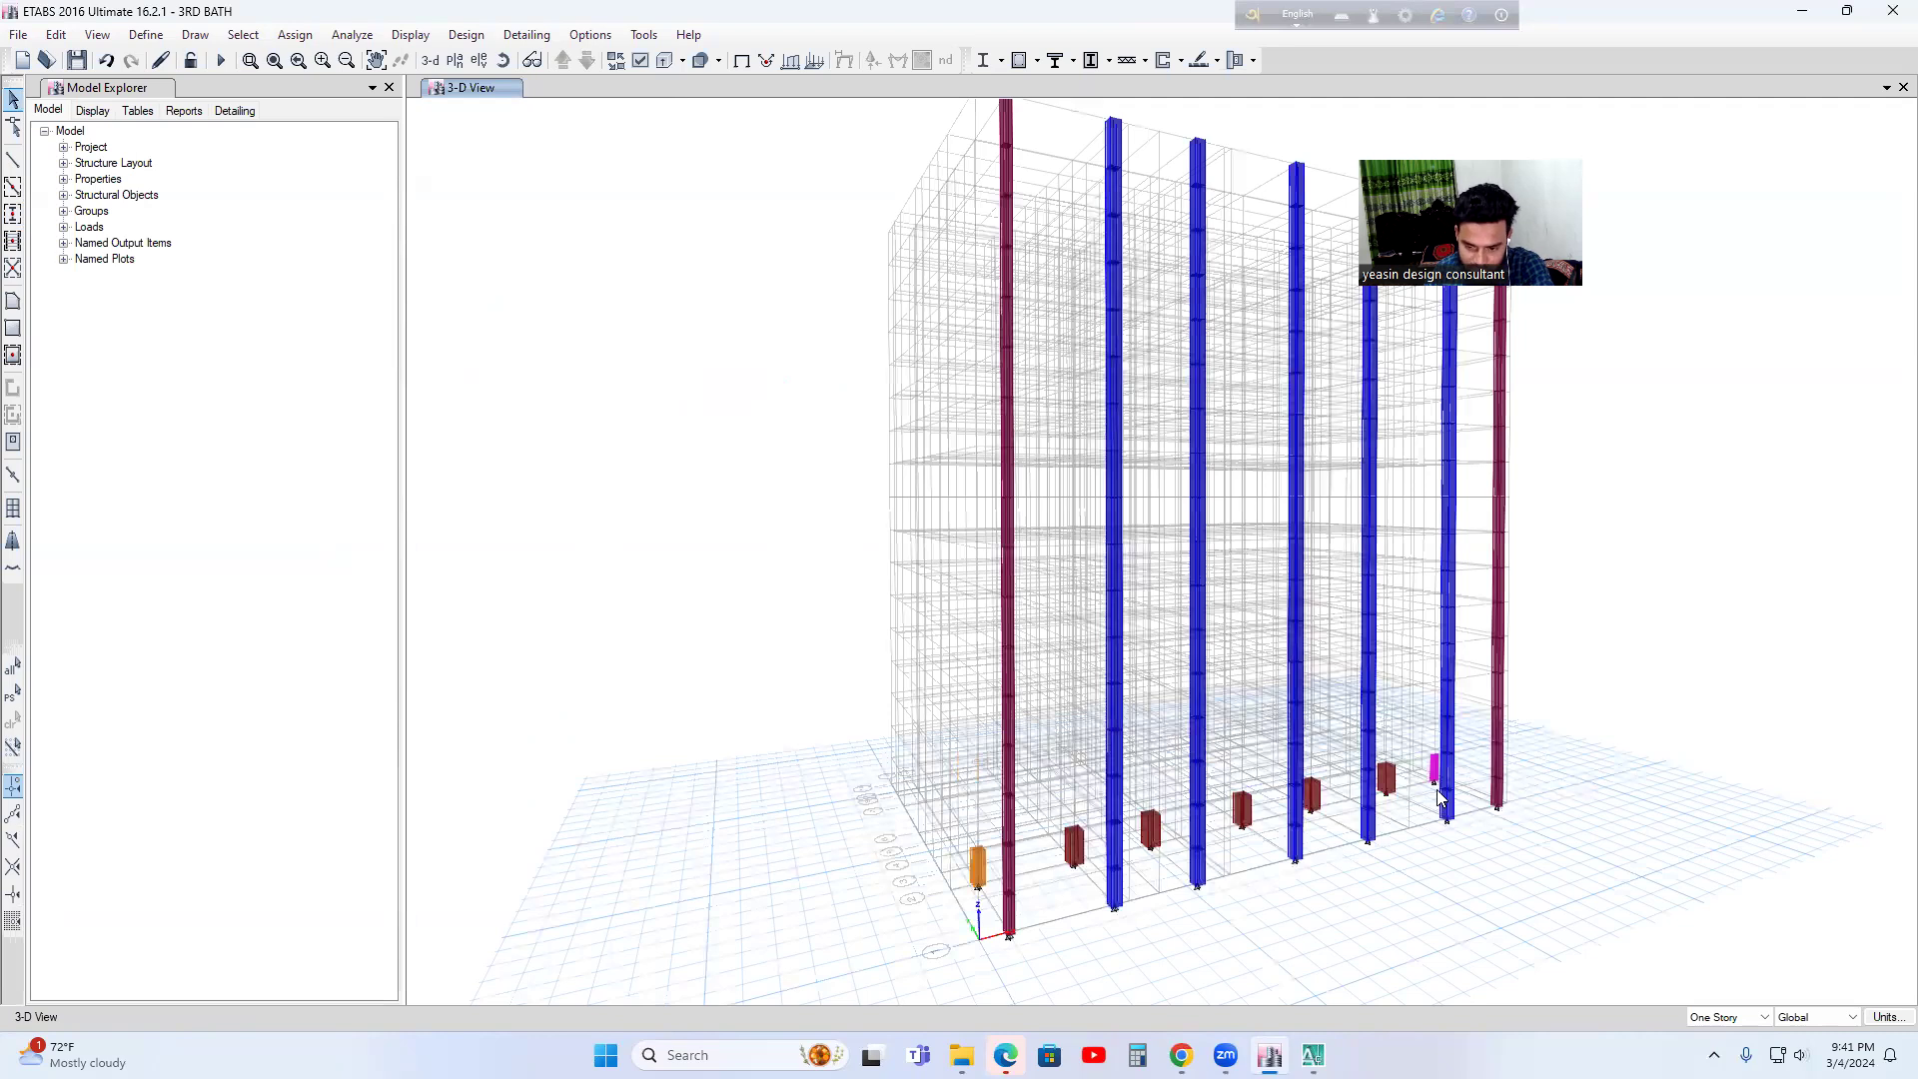
- Set the story option to All Stories and open the plan view selection
click(1728, 1017)
click(1719, 1043)
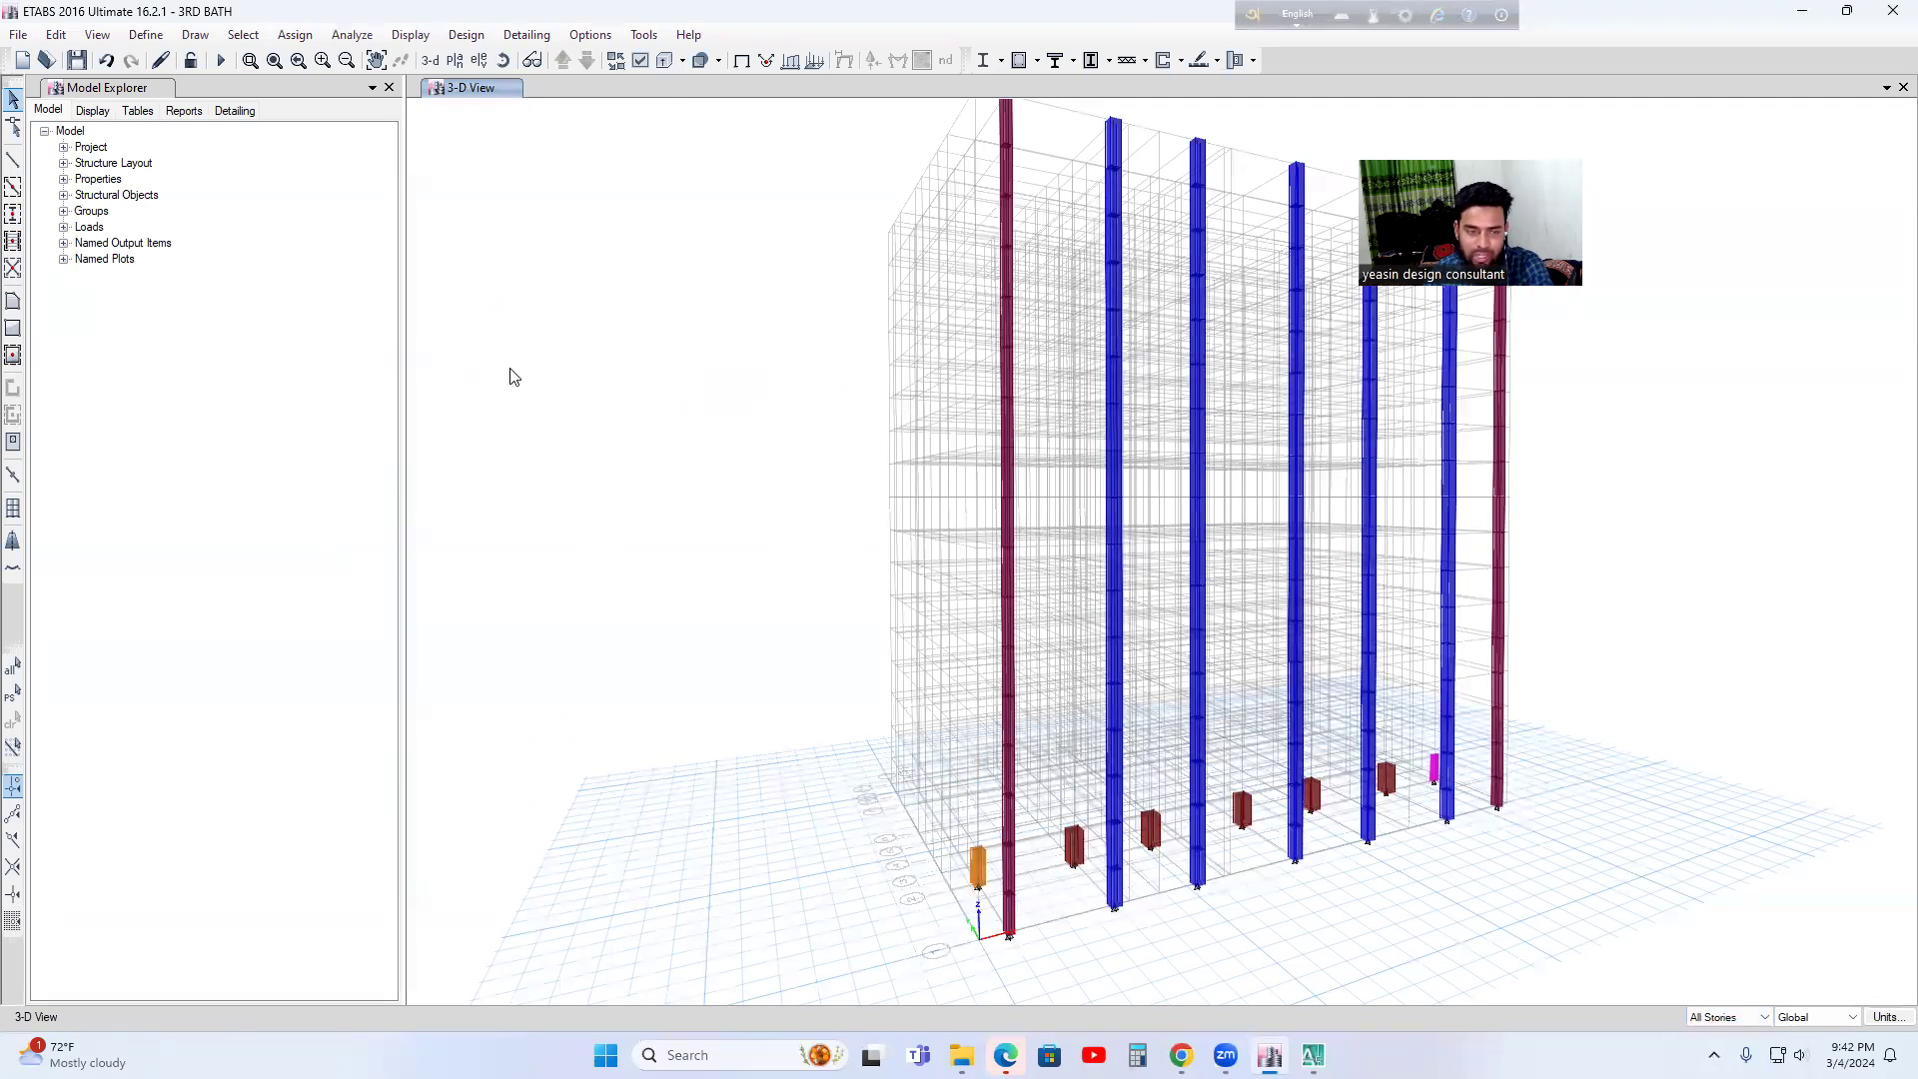
click(455, 62)
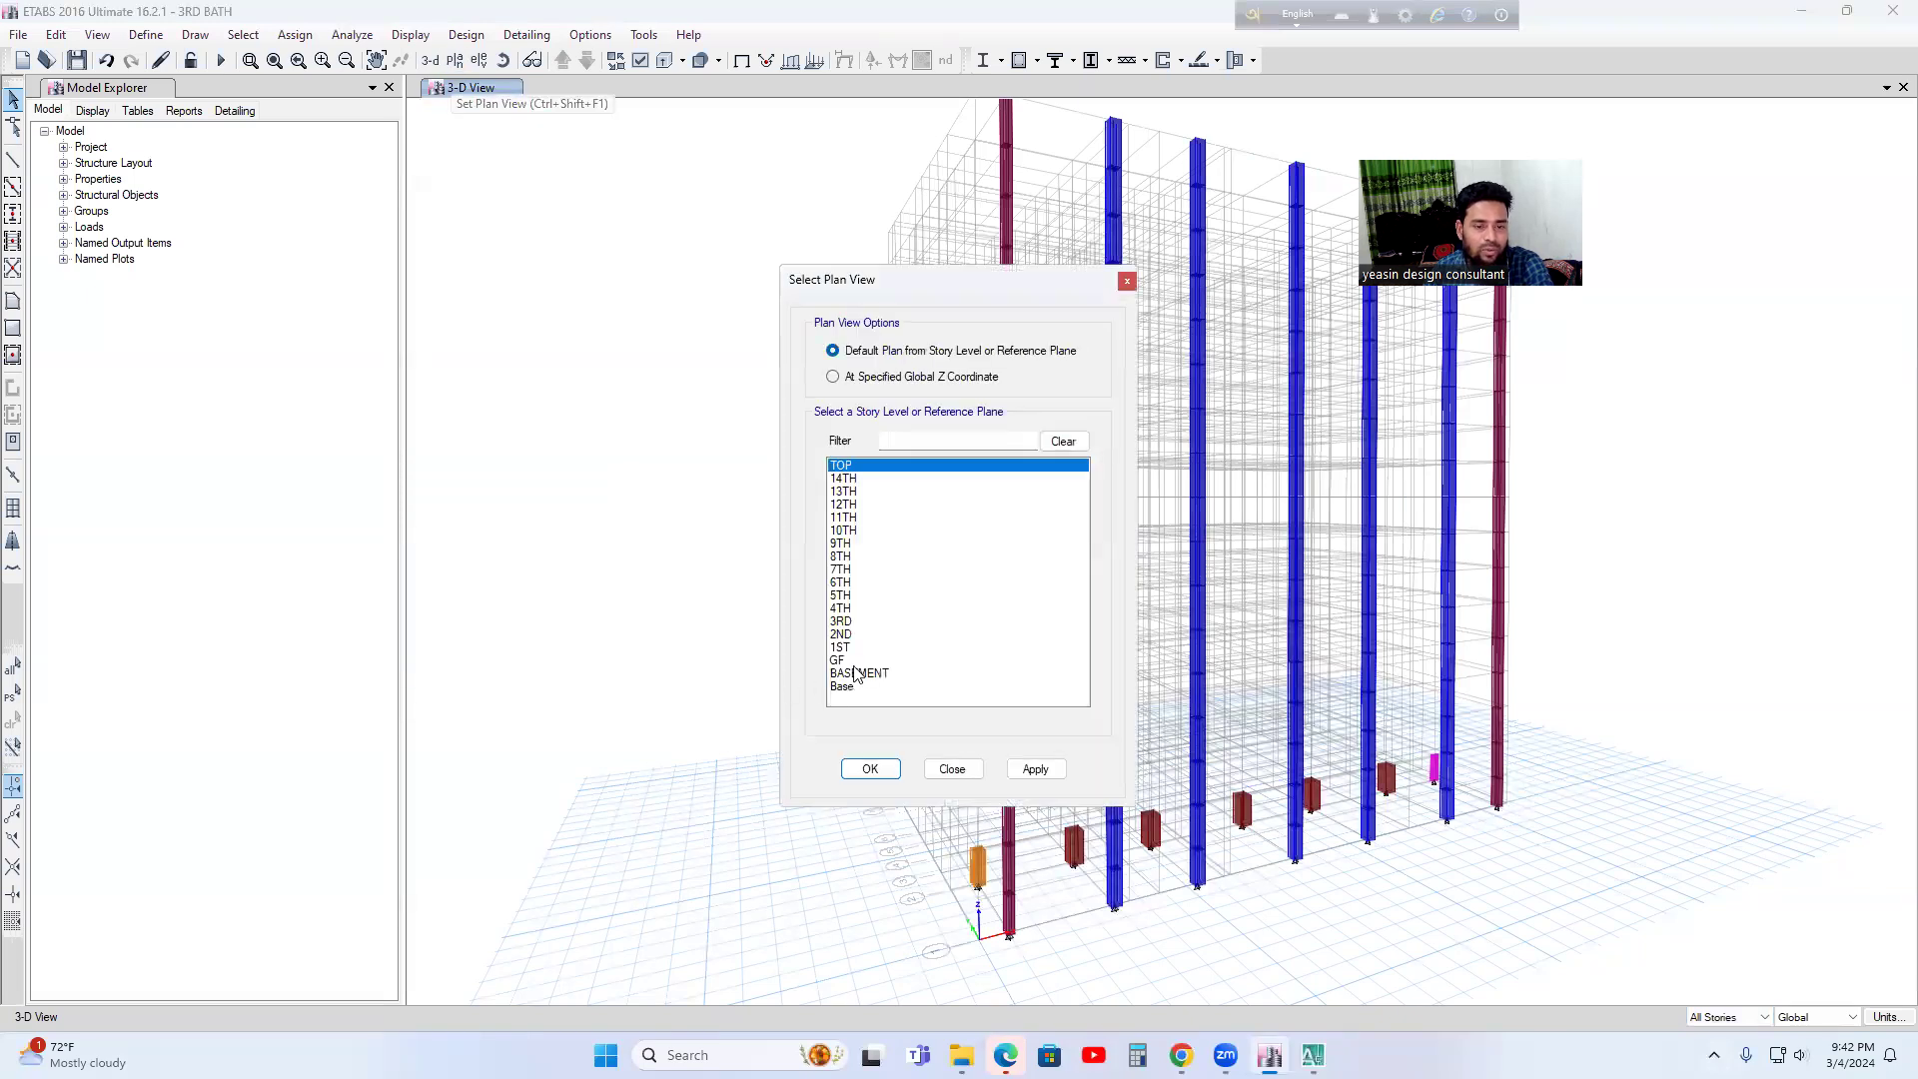